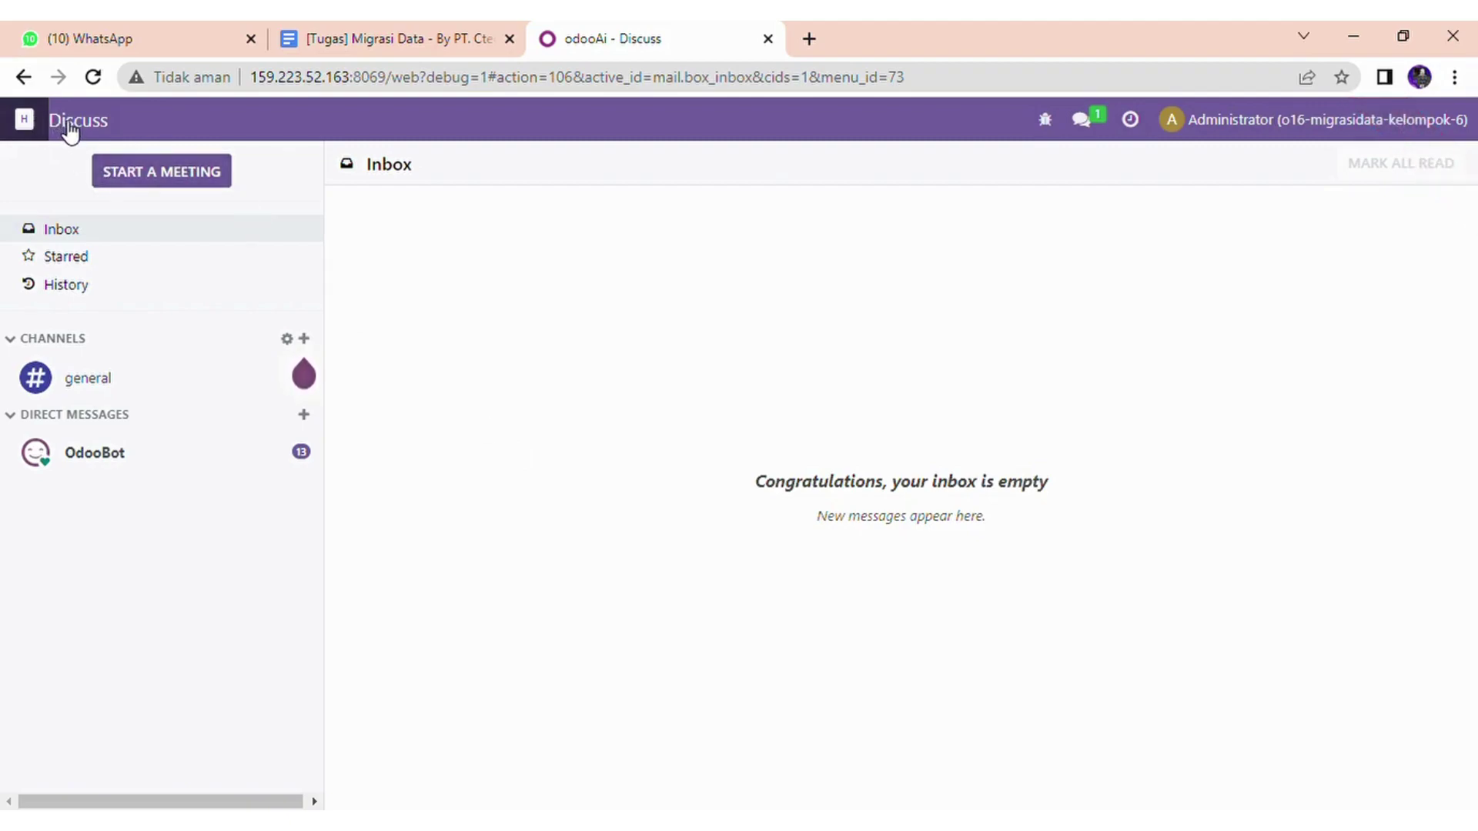
- Open the Apps module list and search it for accounting
click(25, 123)
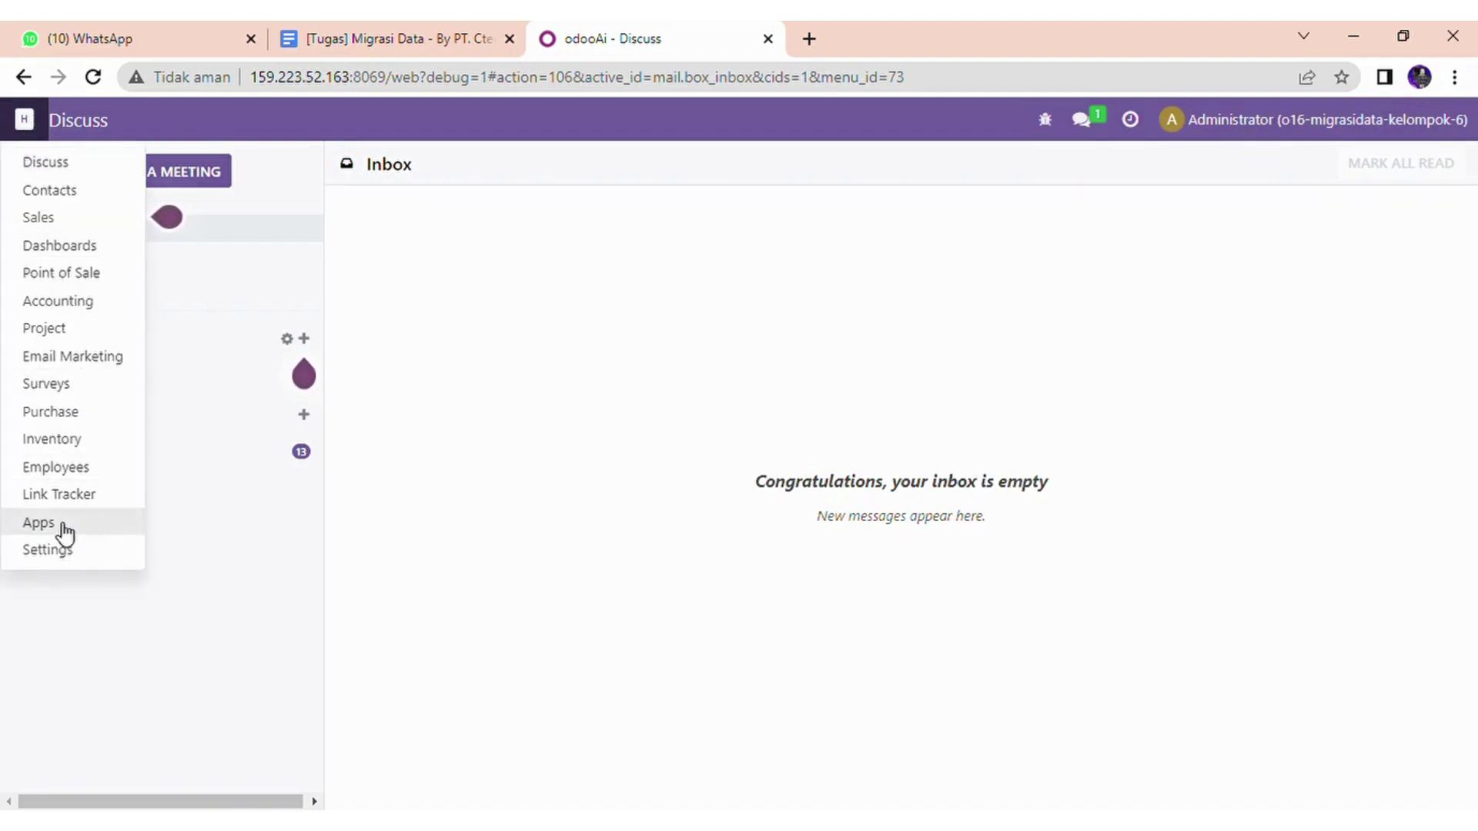
click(40, 523)
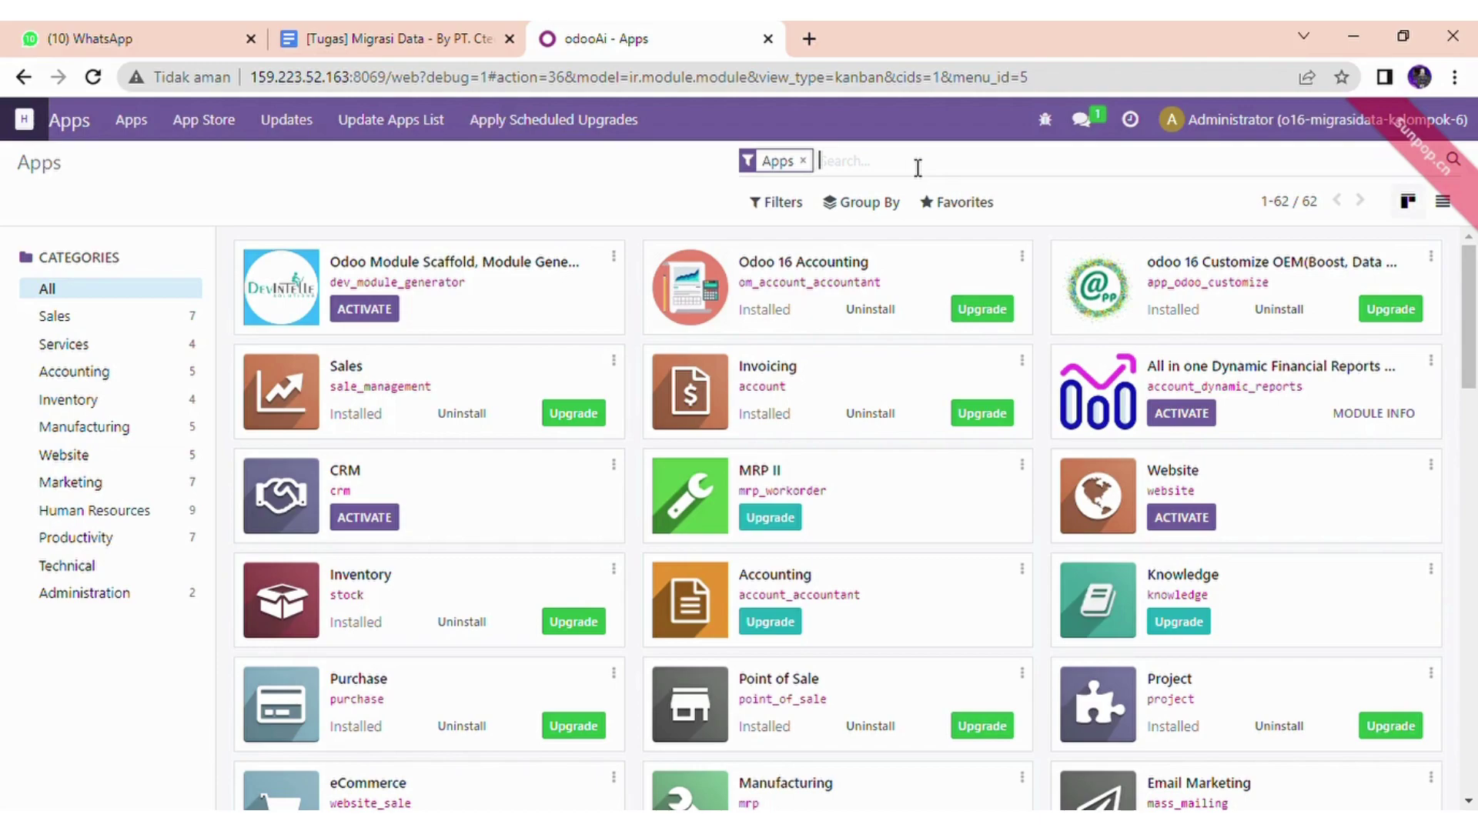
text(co)
key(BackSpace)
key(BackSpace)
key(BackSpace)
text(a)
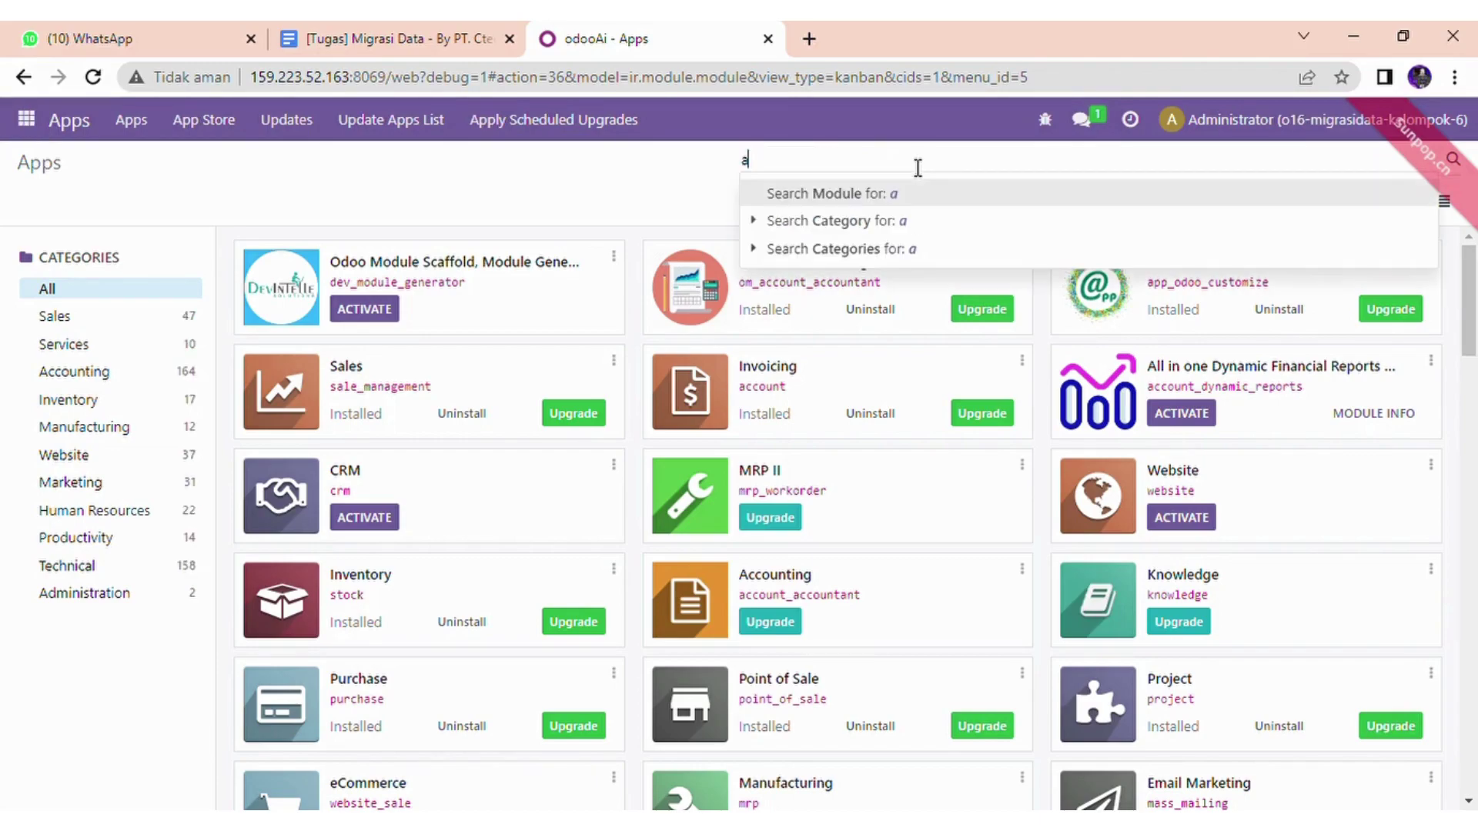
text(ccounting)
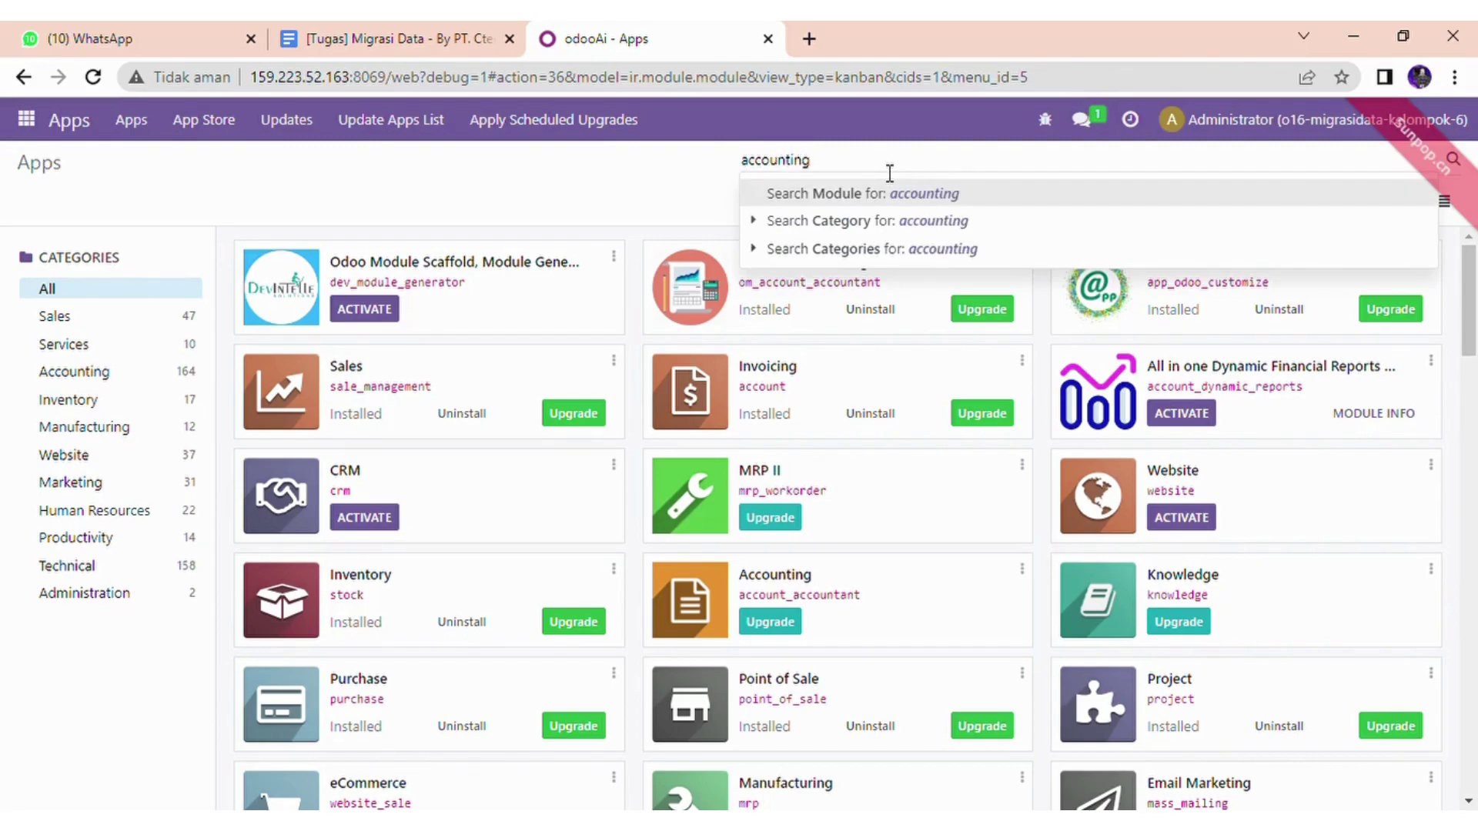
key(Return)
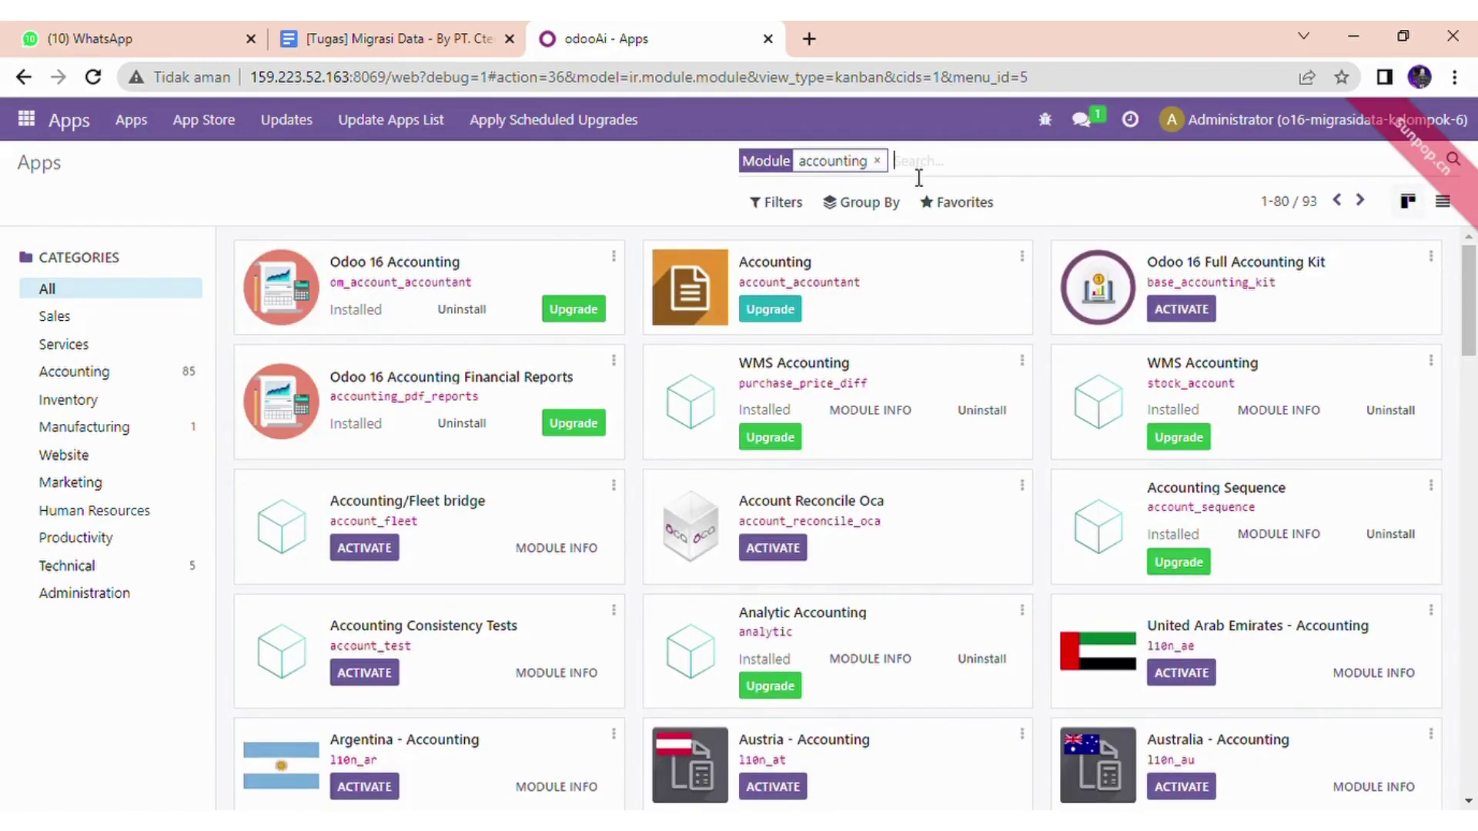
- Add inventory, purchase, sales and contacts to the module search
text(inv)
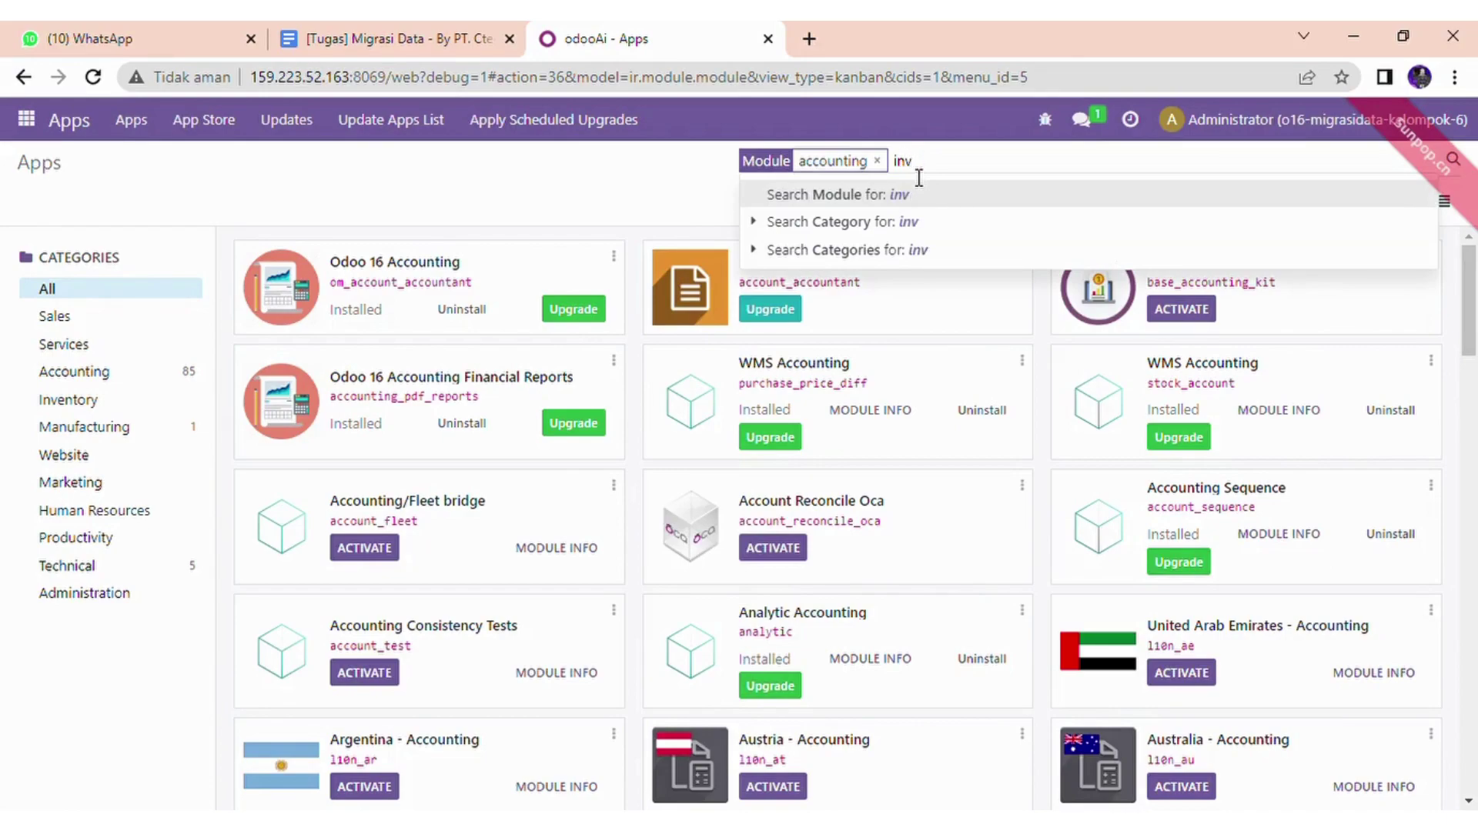
text(entory)
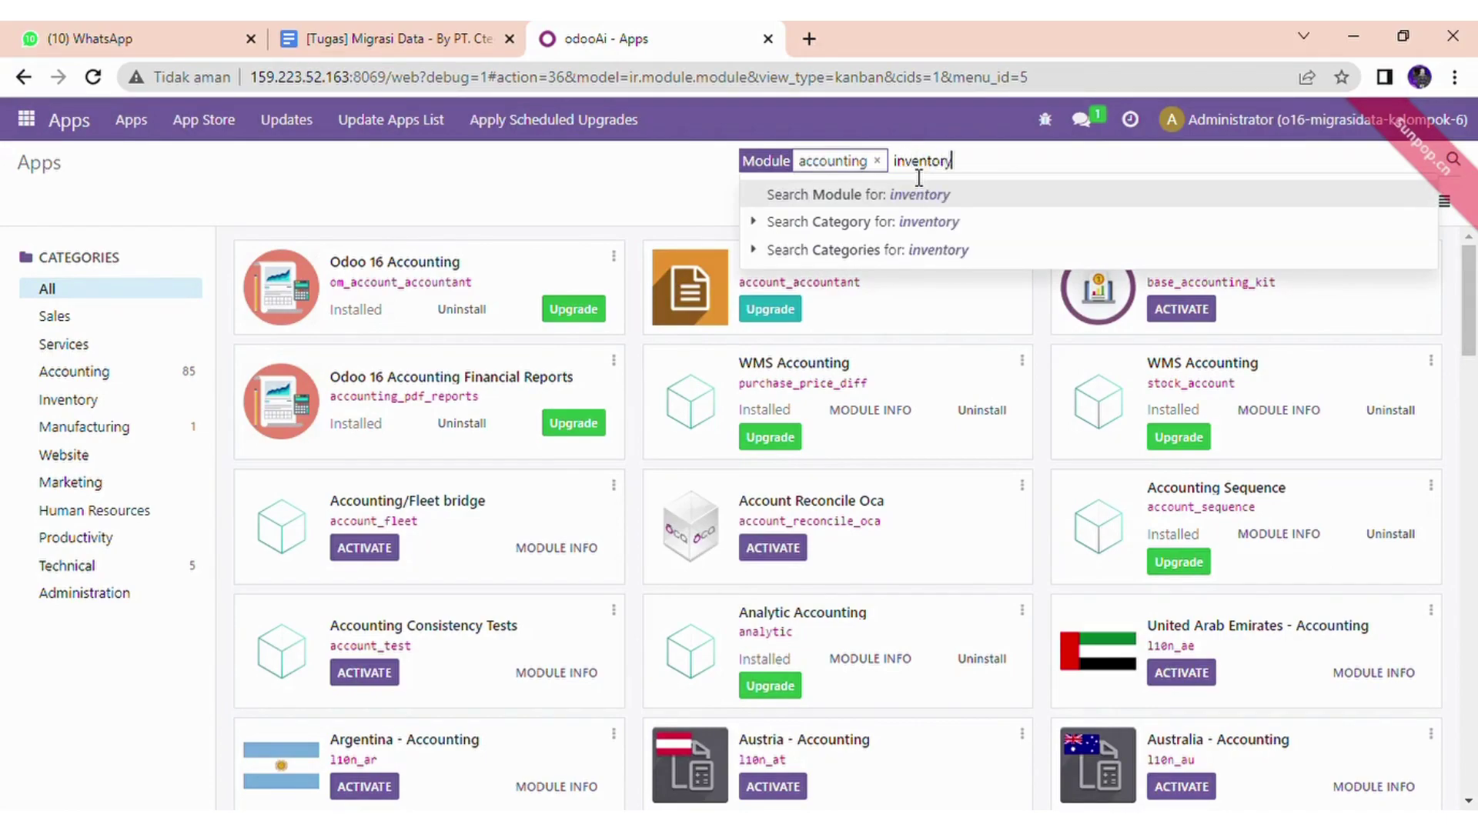
key(Return)
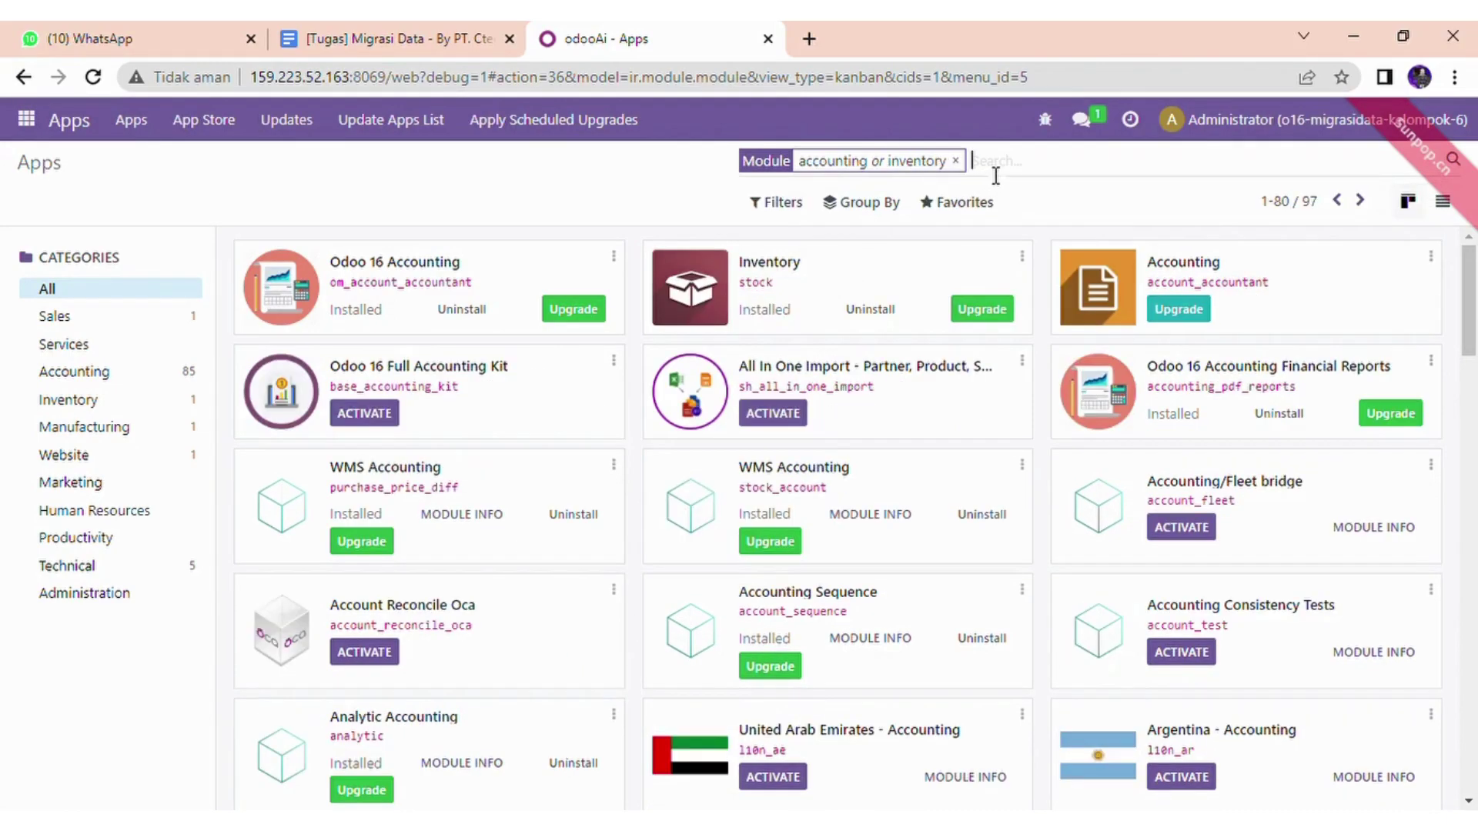
text(p)
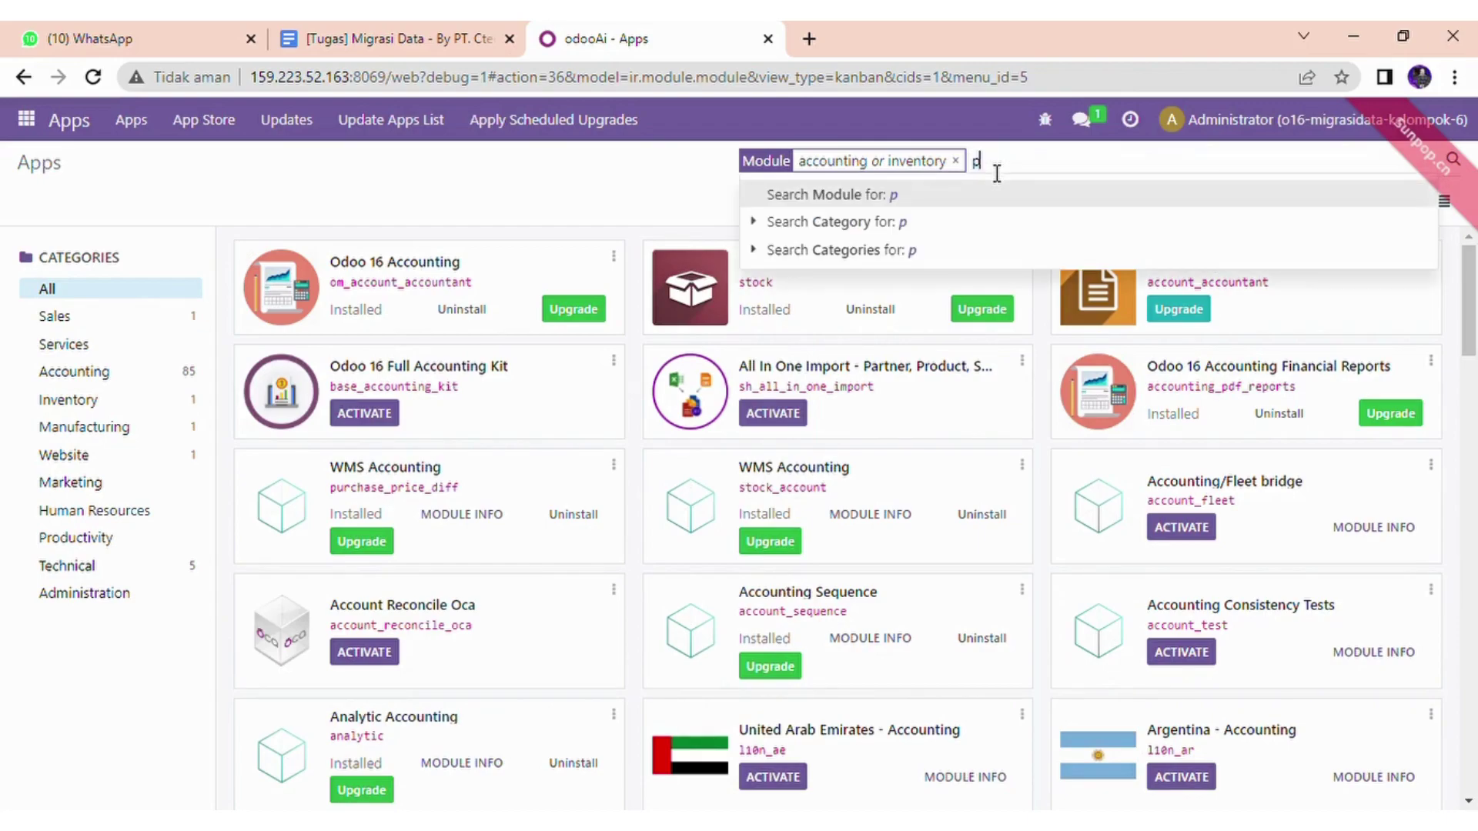
text(urchase)
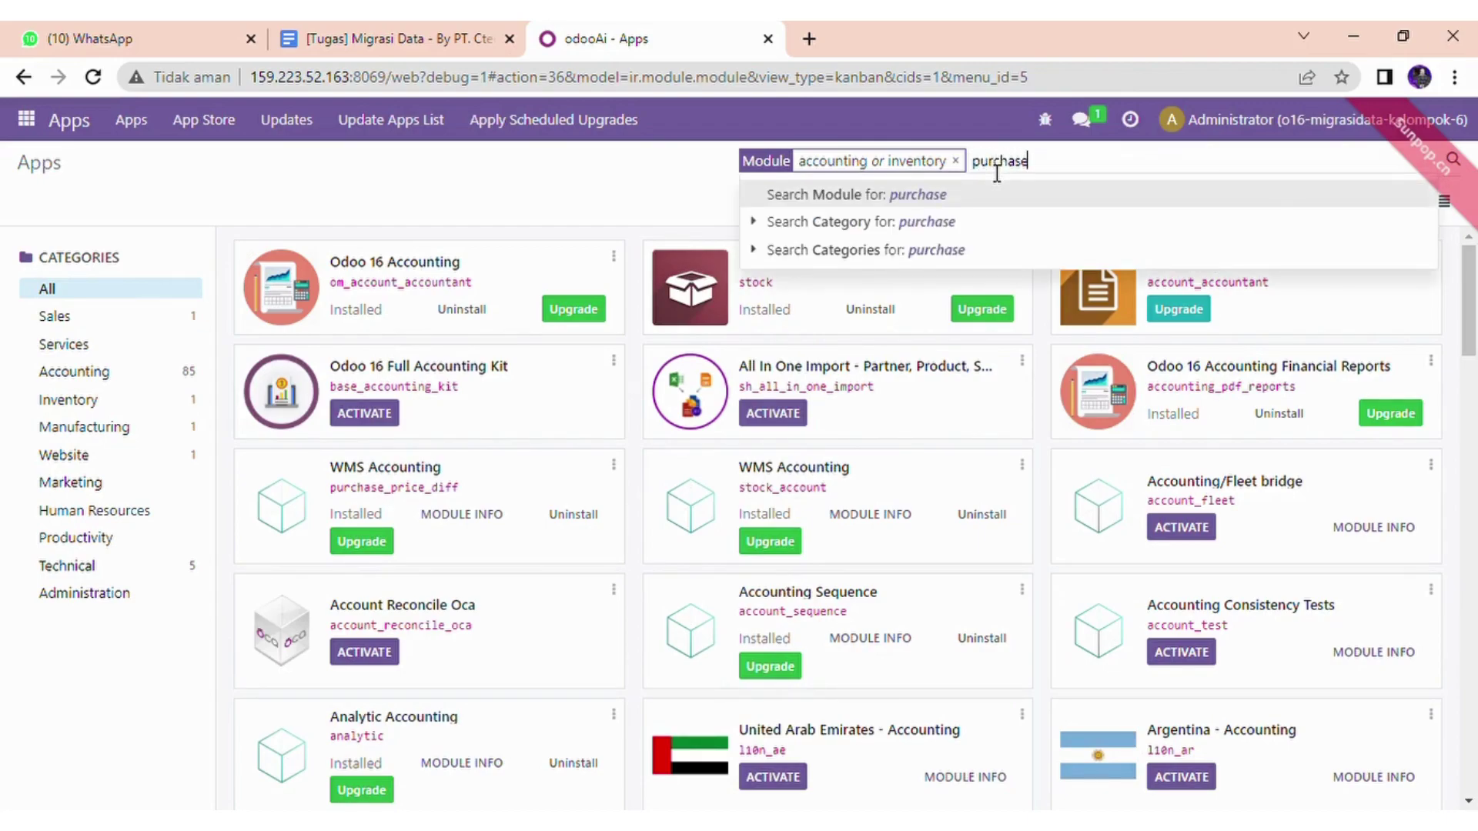
key(Return)
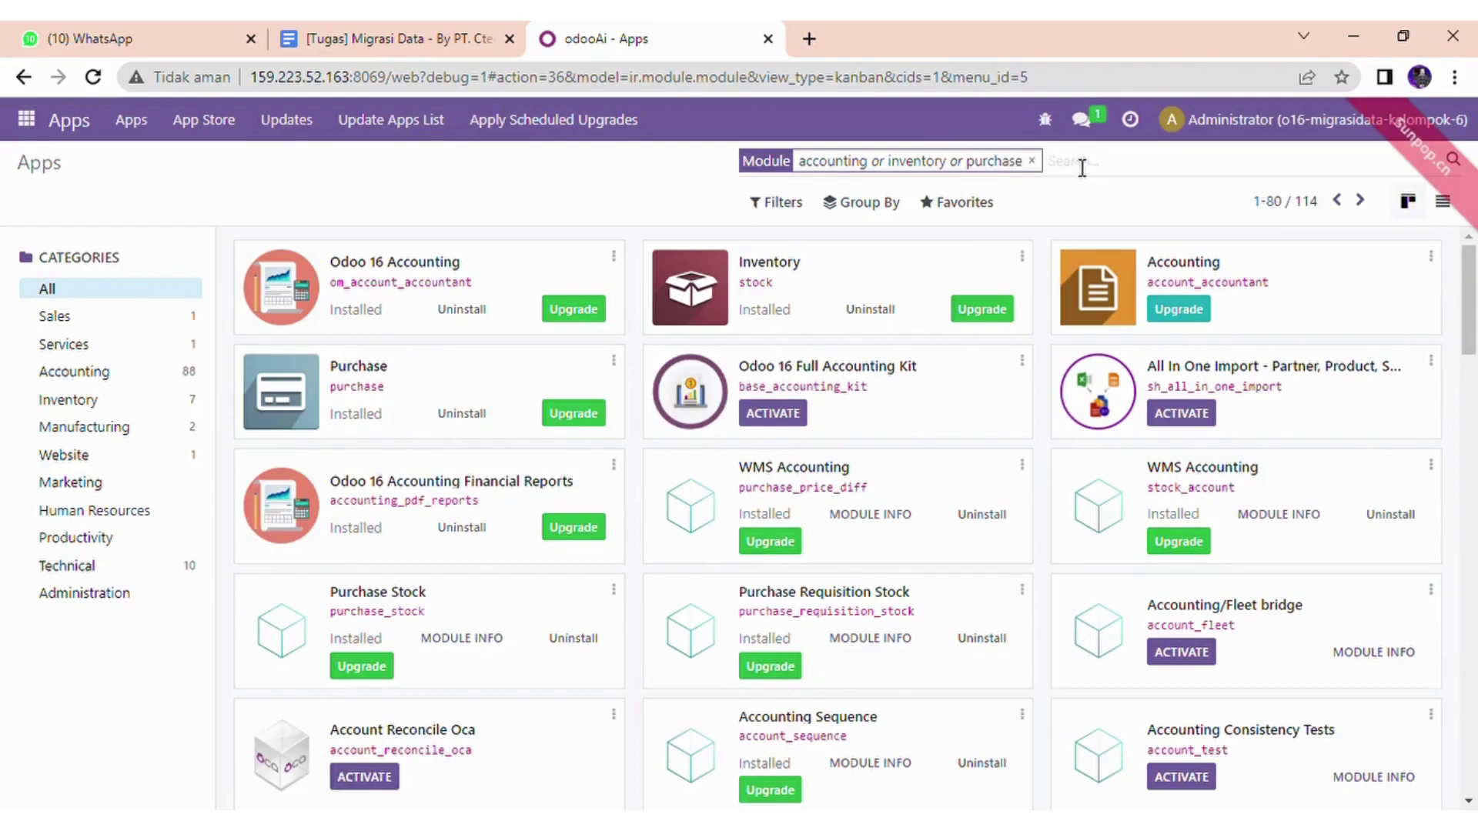
text(sales)
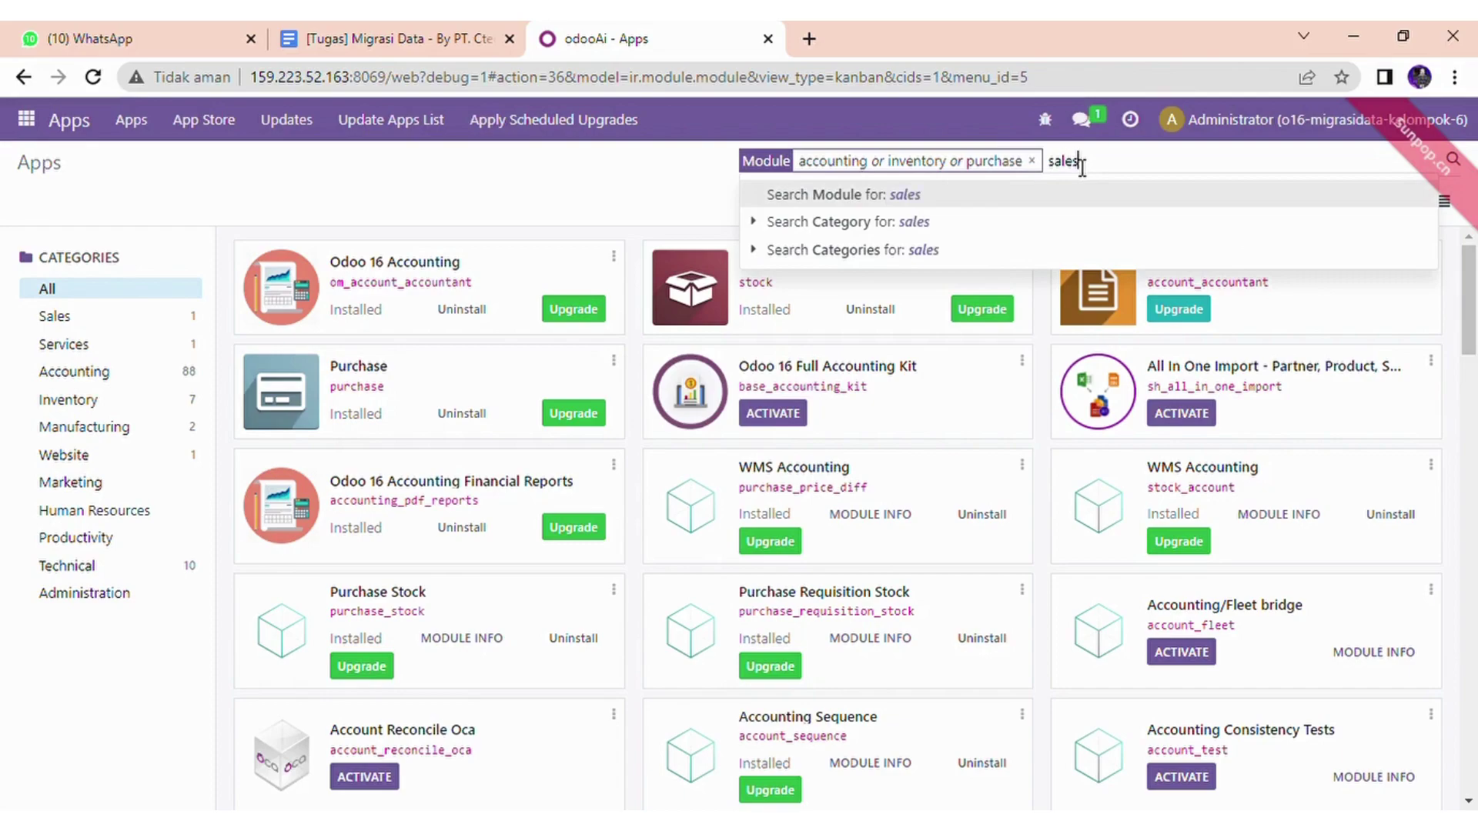
key(Return)
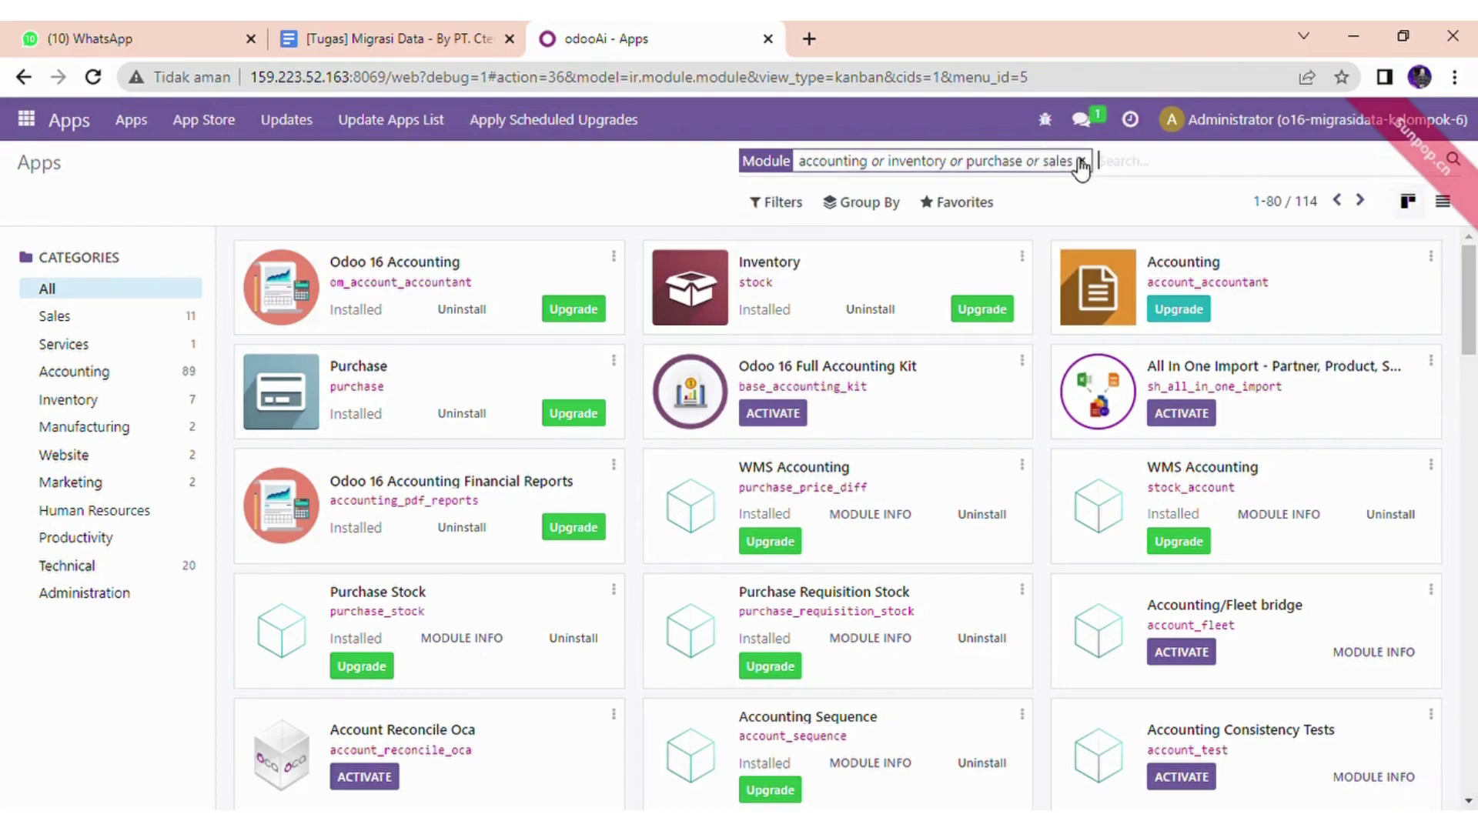
text(conta)
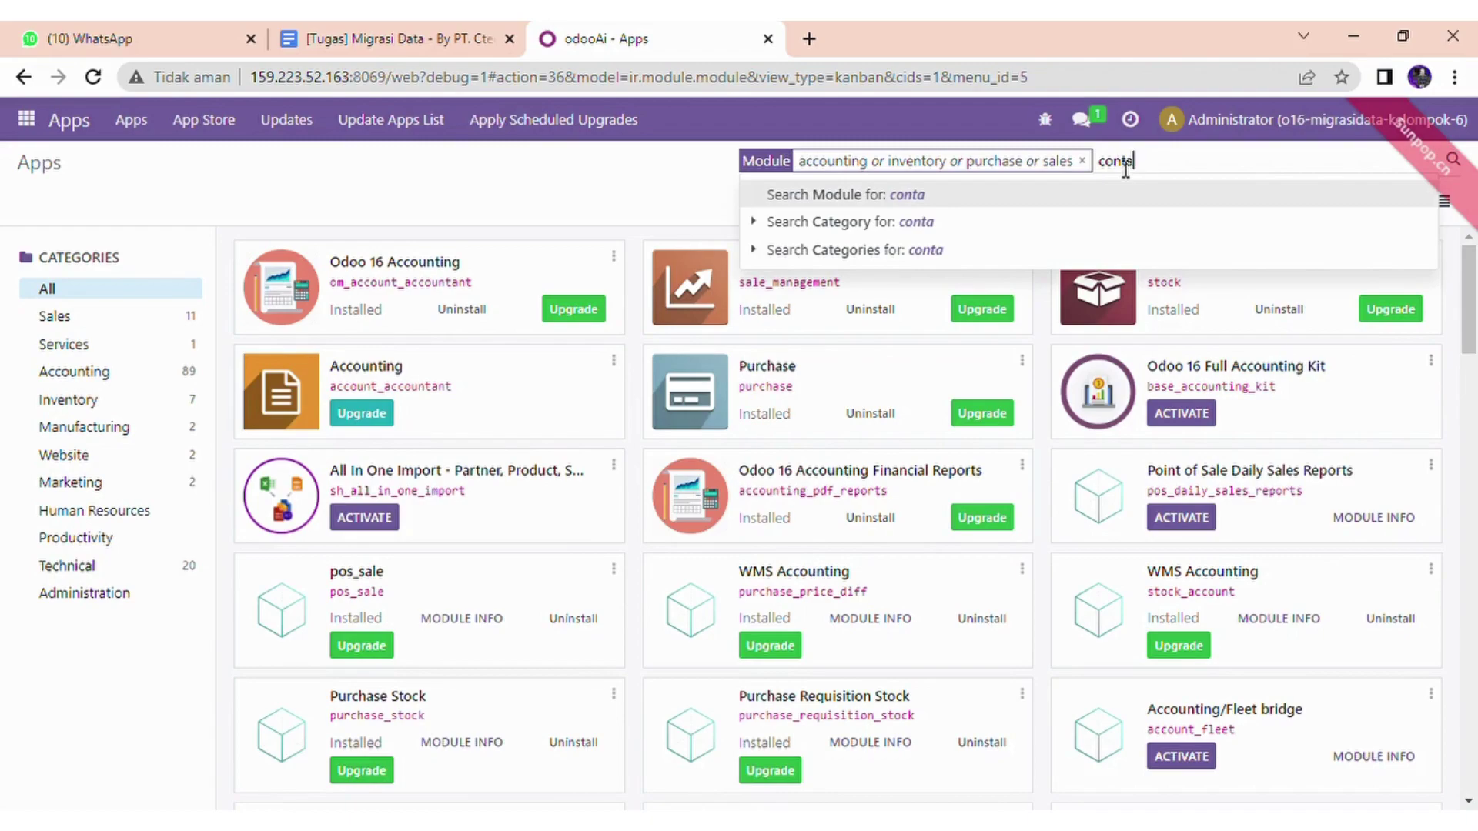
text(cts)
key(Return)
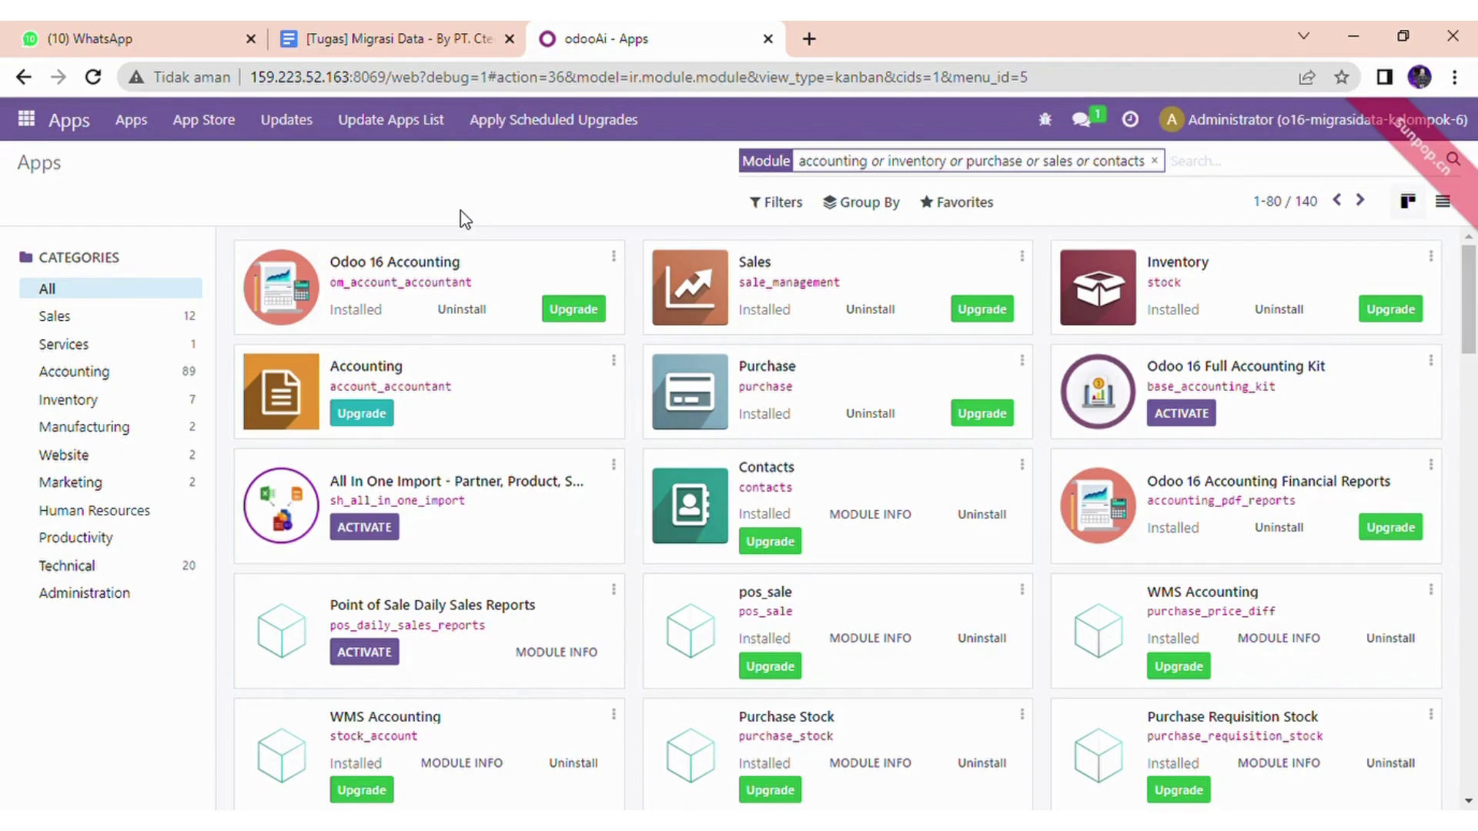
- In Settings, show the internal users list, which holds only the Administrator
click(28, 119)
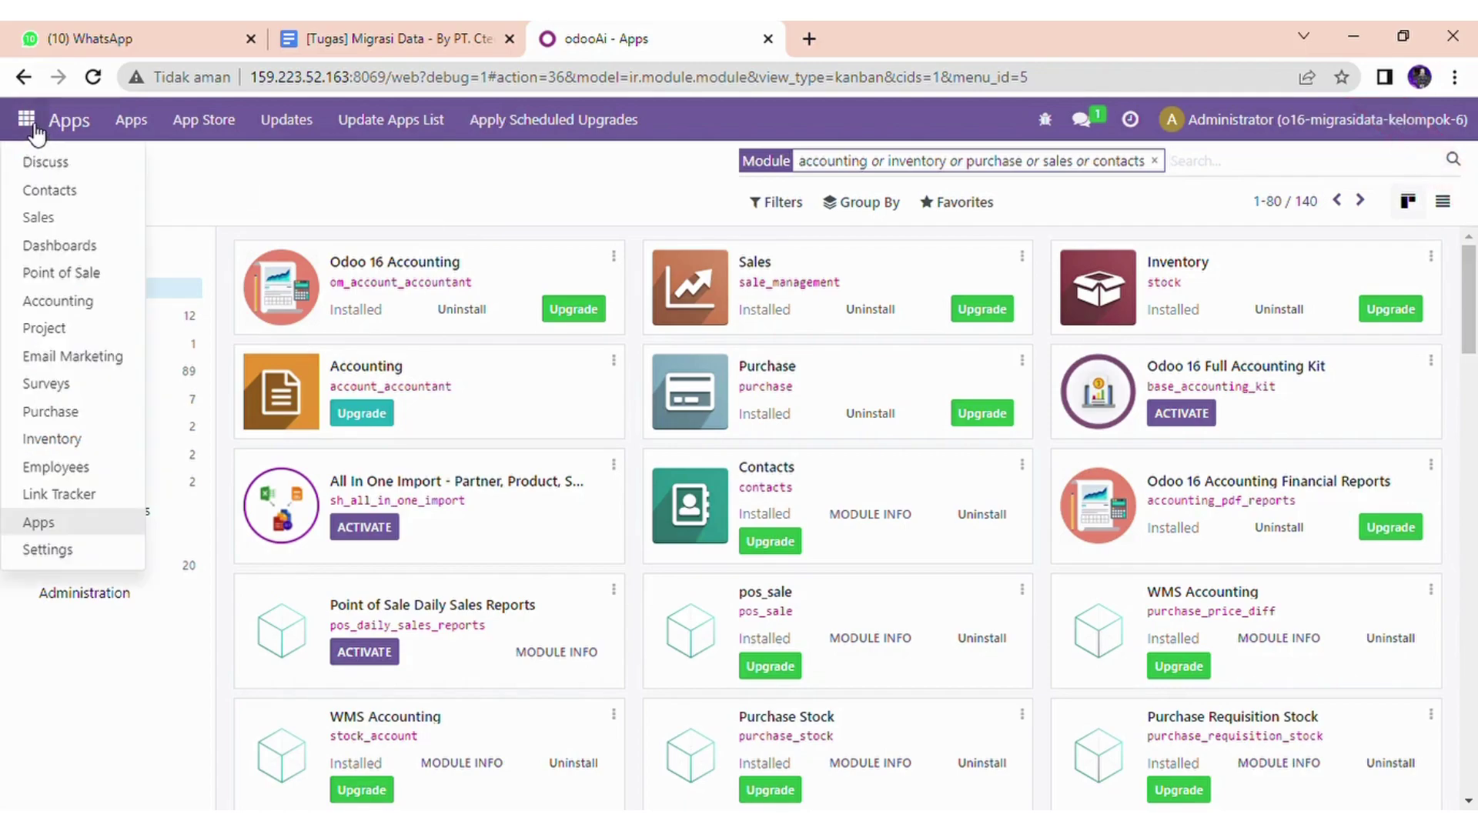
click(63, 550)
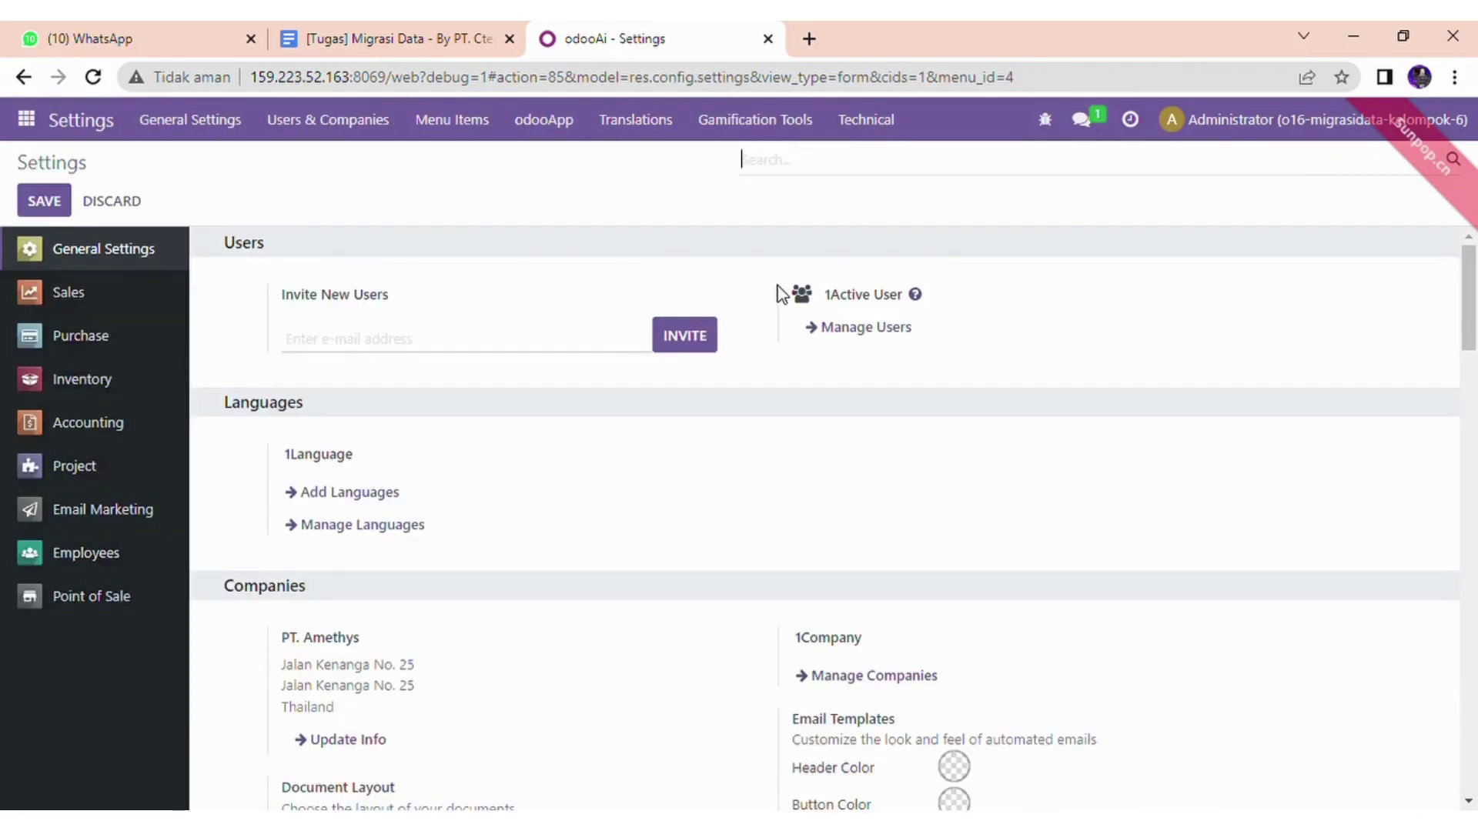
click(862, 330)
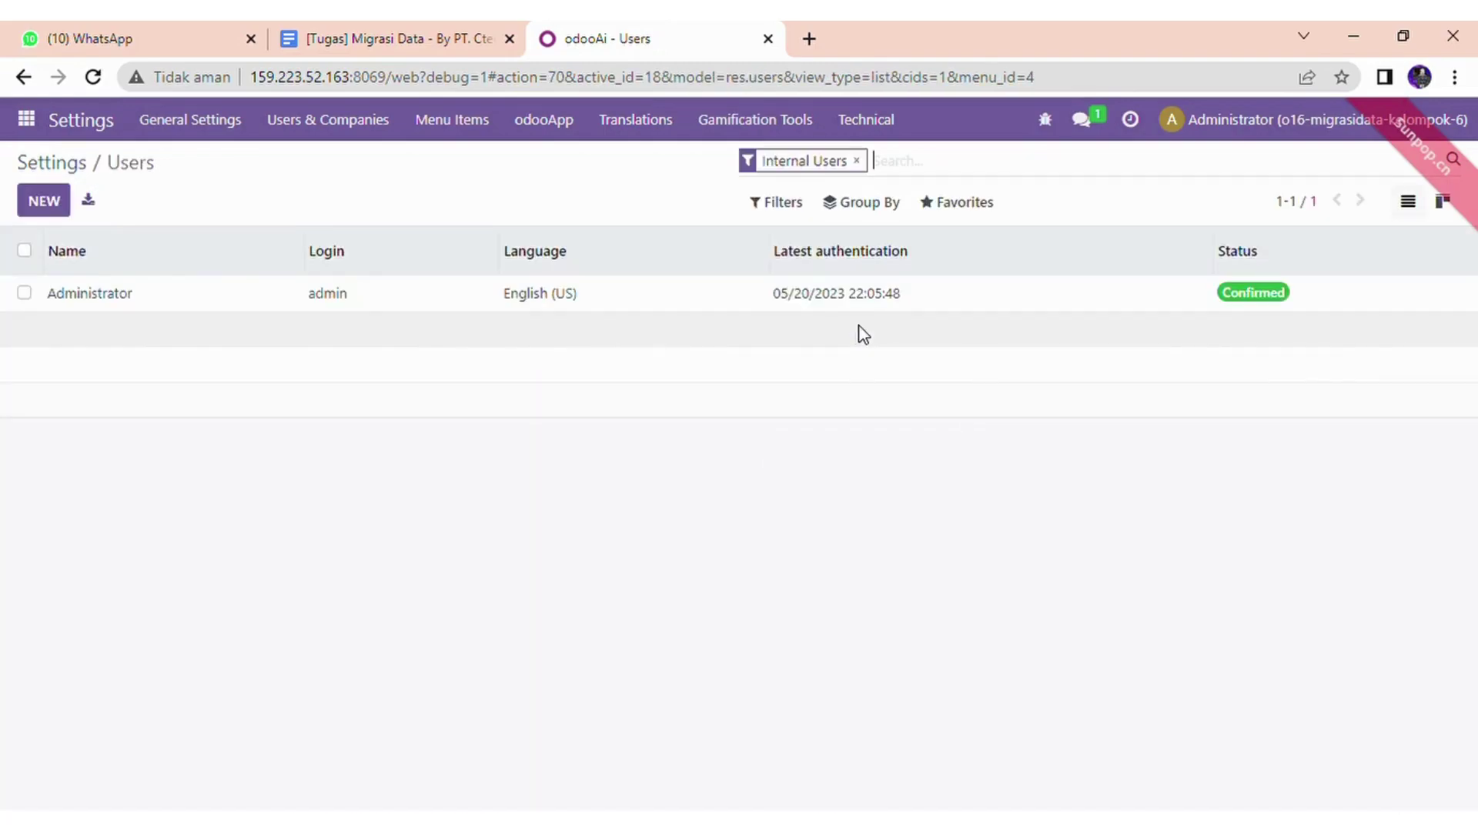
- Open the Administrator user and review its Access Rights and technical permissions
click(105, 305)
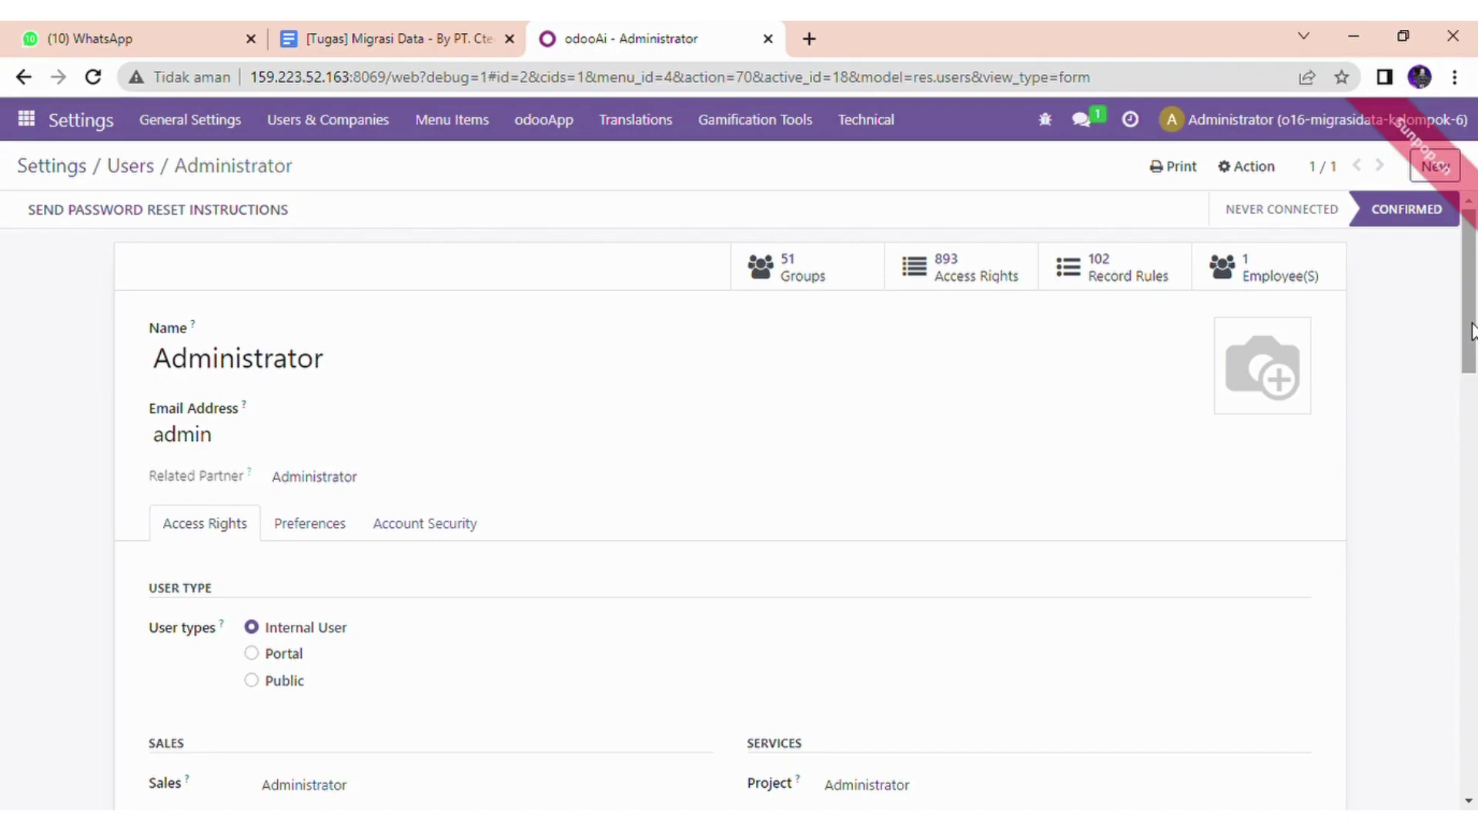
drag(1472, 291, 1476, 548)
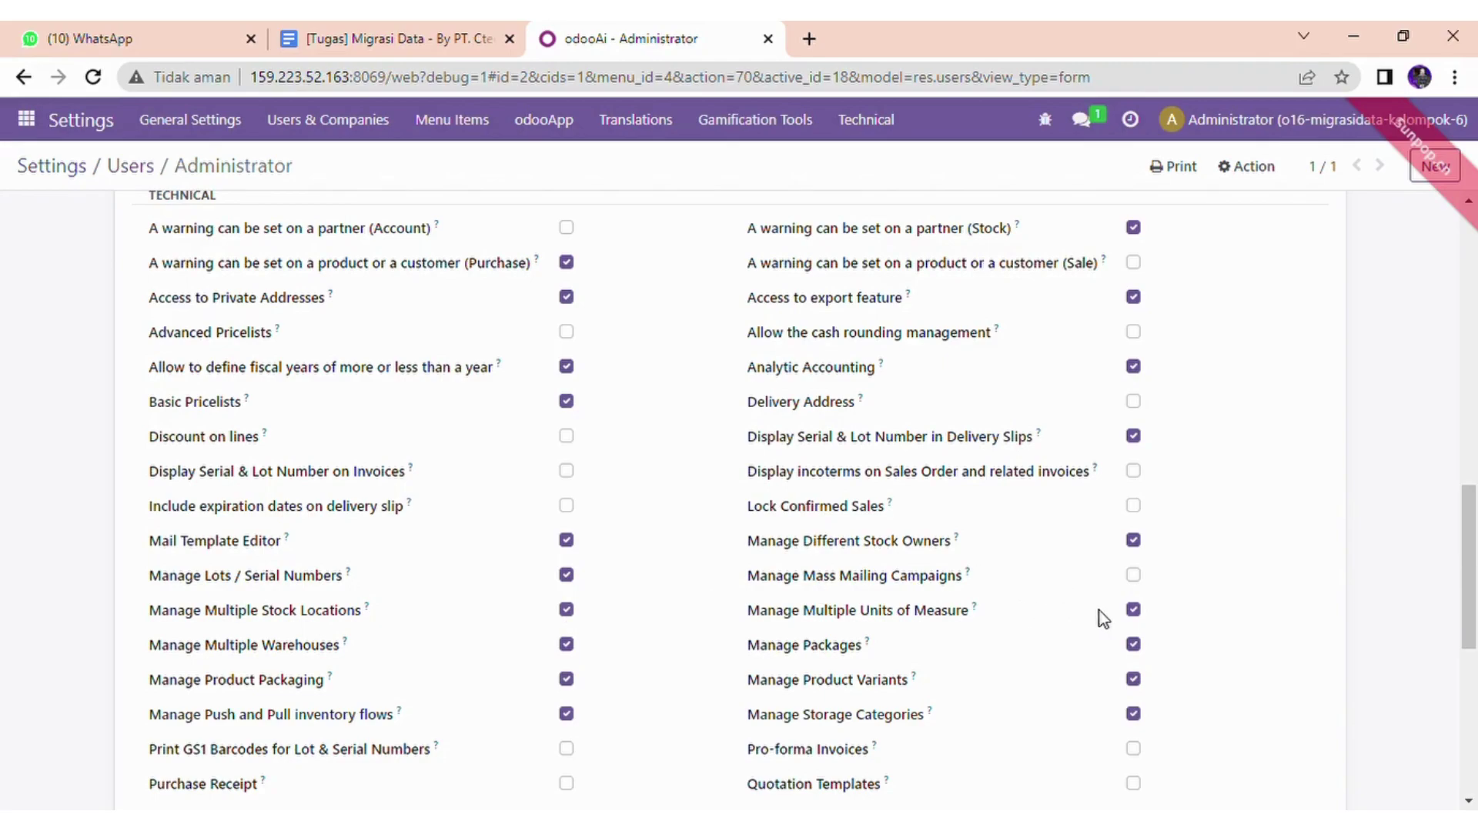
mouse_move(1471, 586)
mouse_down()
mouse_move(1475, 730)
mouse_move(1475, 416)
mouse_move(1475, 658)
mouse_move(1475, 568)
mouse_up()
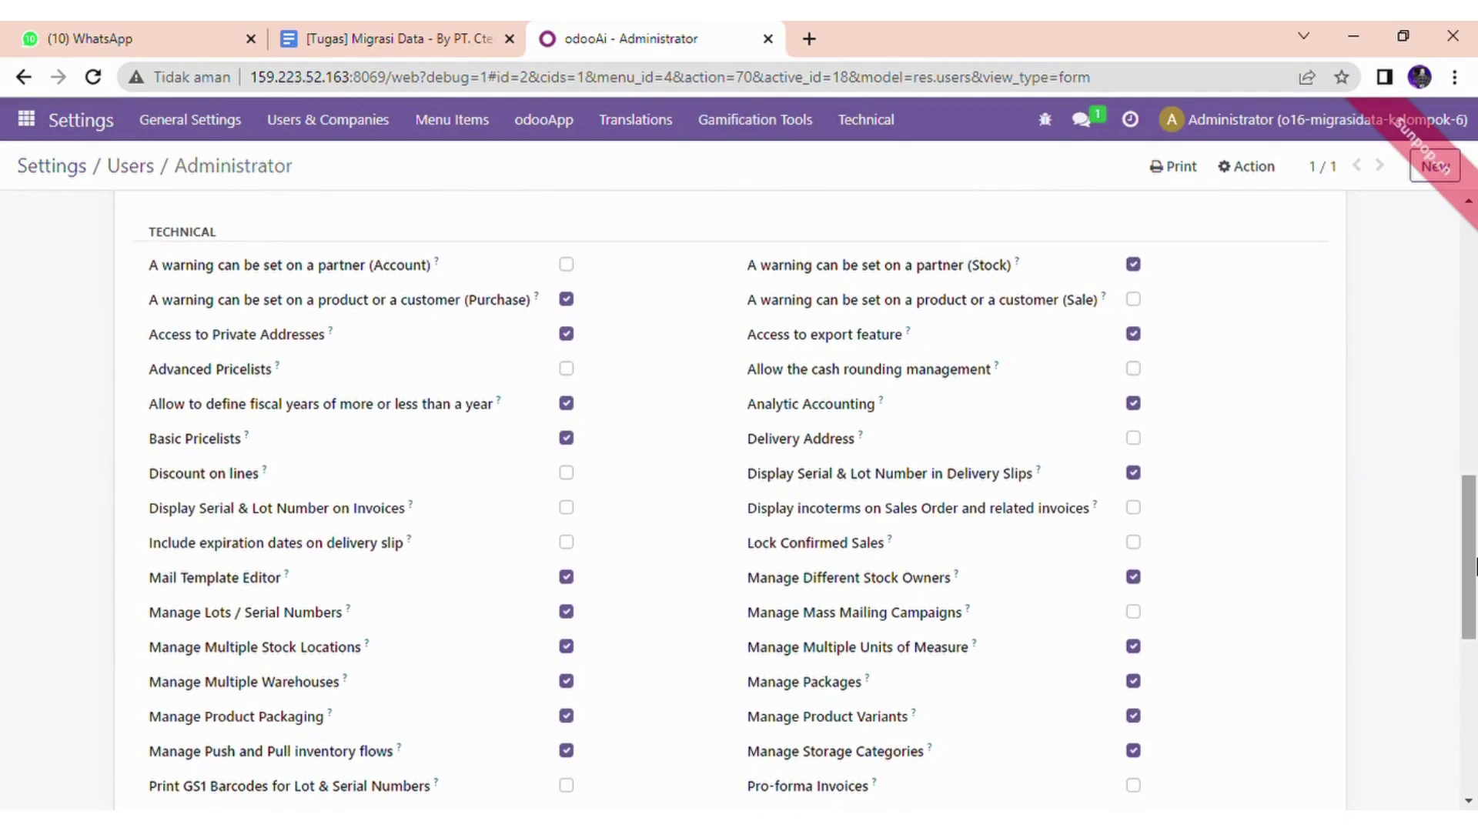
drag(1475, 568, 1472, 271)
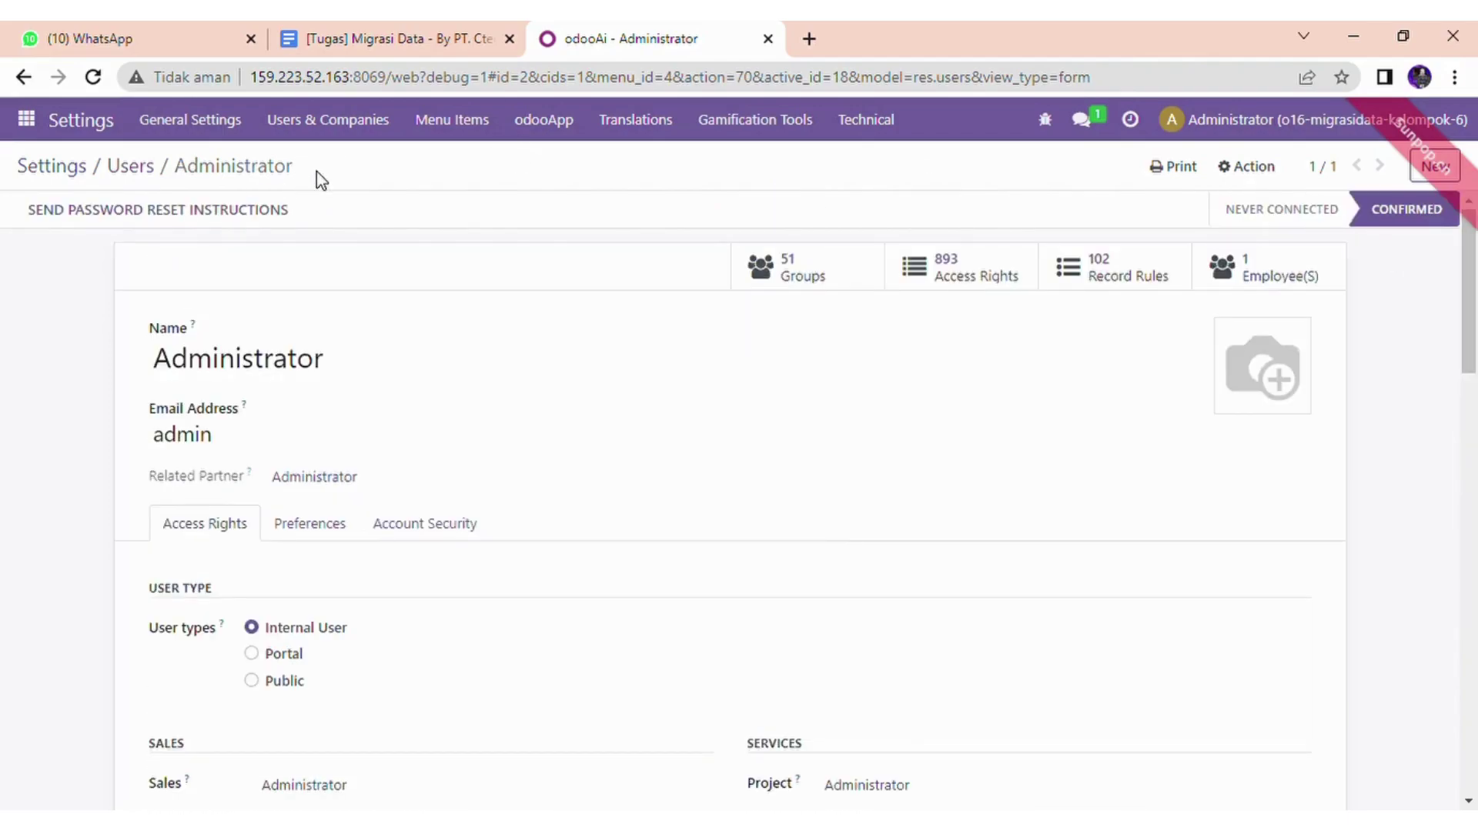
drag(1475, 339, 1474, 518)
scroll(523, 270, up, 9)
- Open PT. Amethys from Companies and review its Thailand address, website and THB currency
click(346, 133)
click(322, 223)
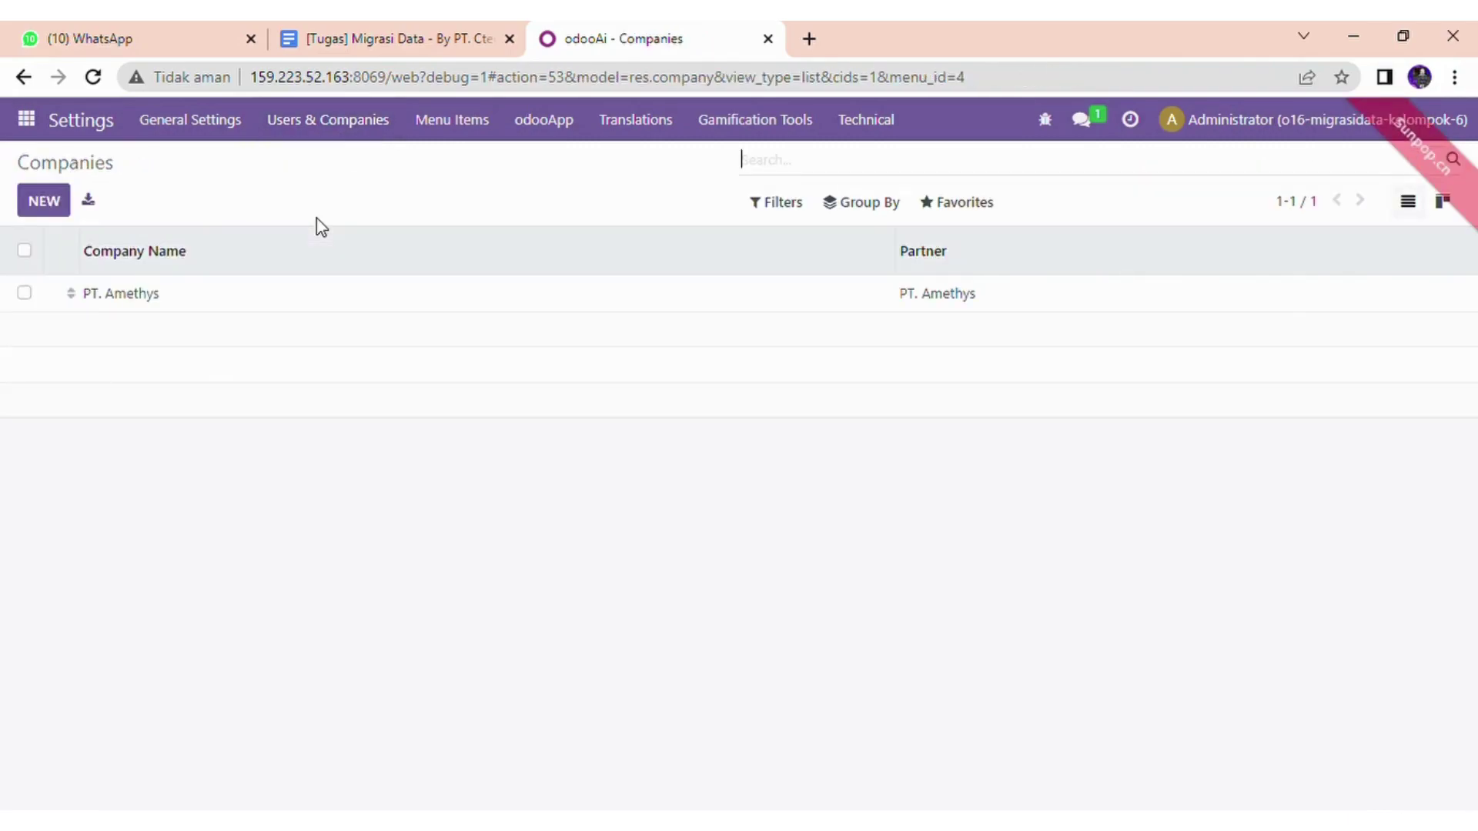
click(156, 297)
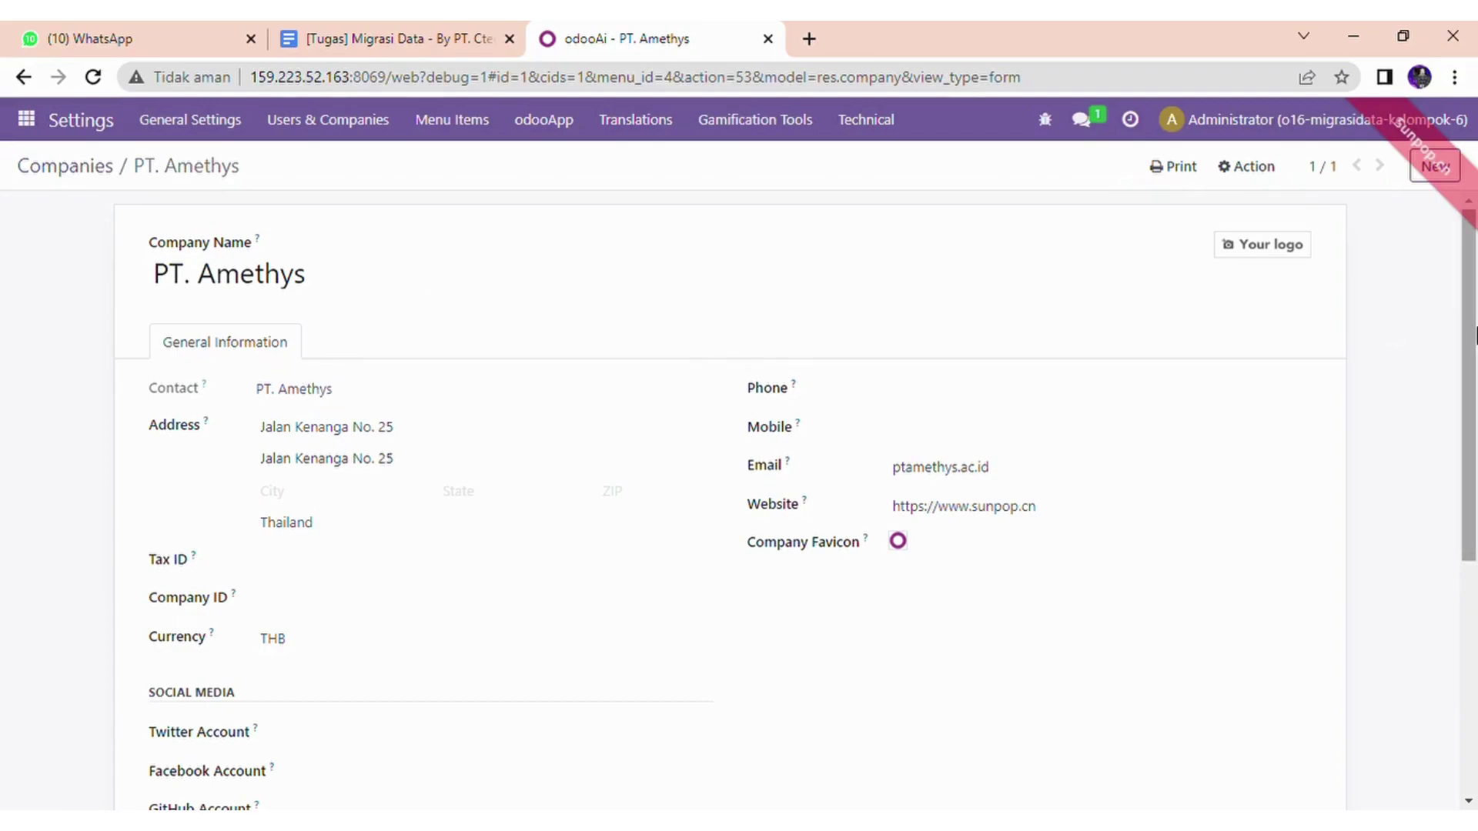
scroll(1476, 337, down, 1)
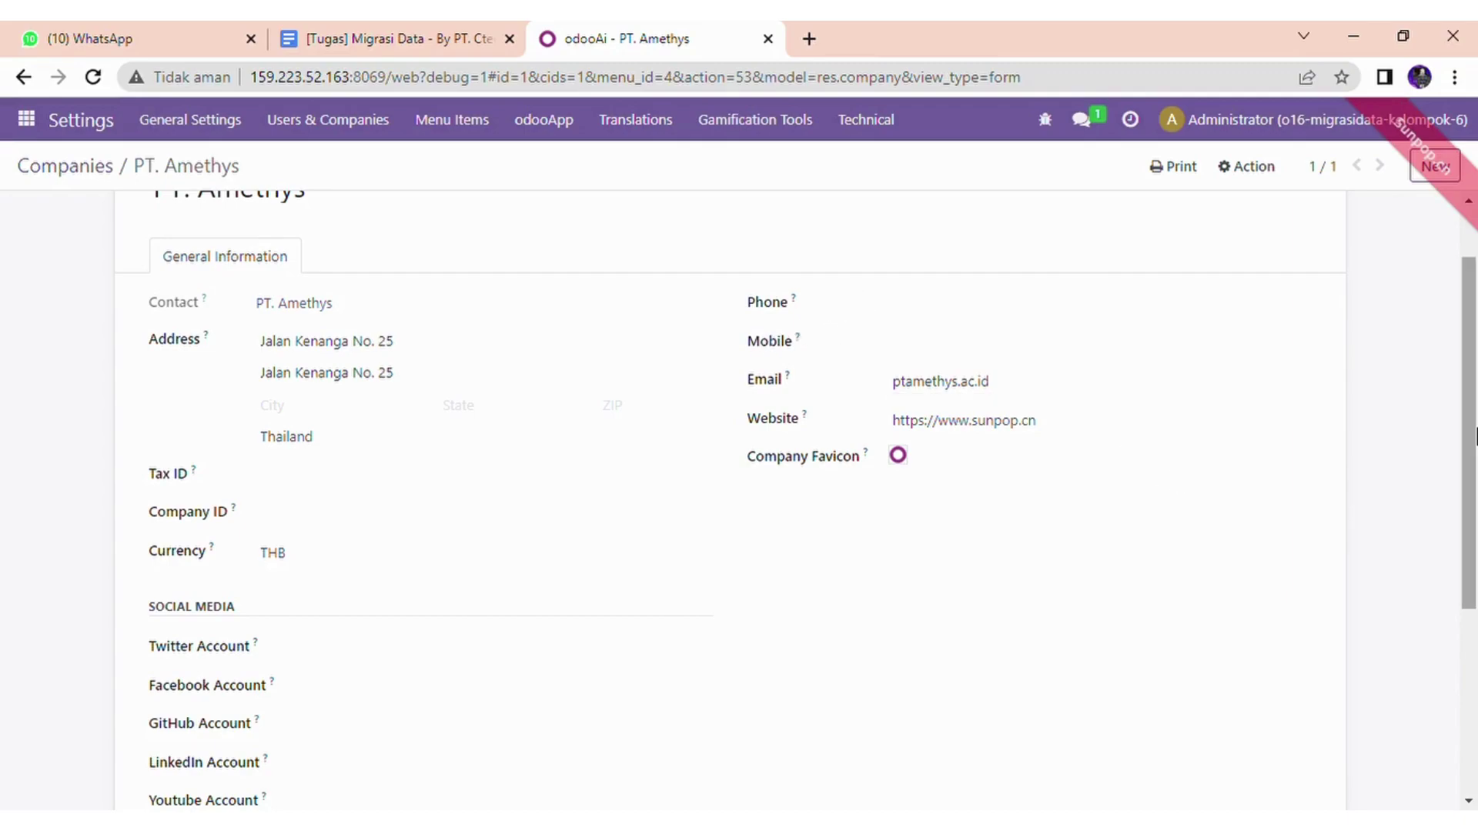
drag(1475, 434, 1475, 618)
scroll(552, 500, up, 5)
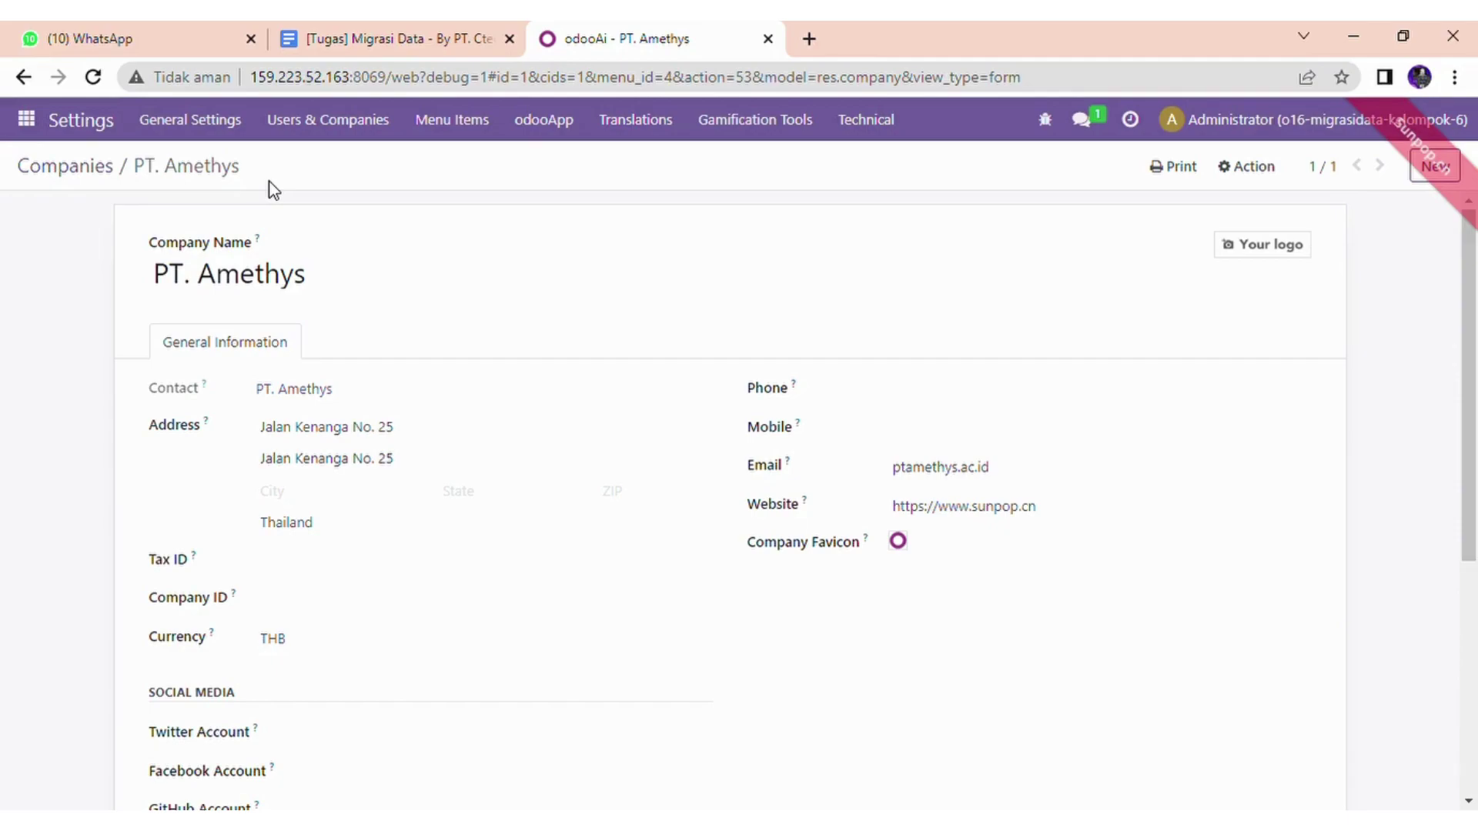
click(26, 118)
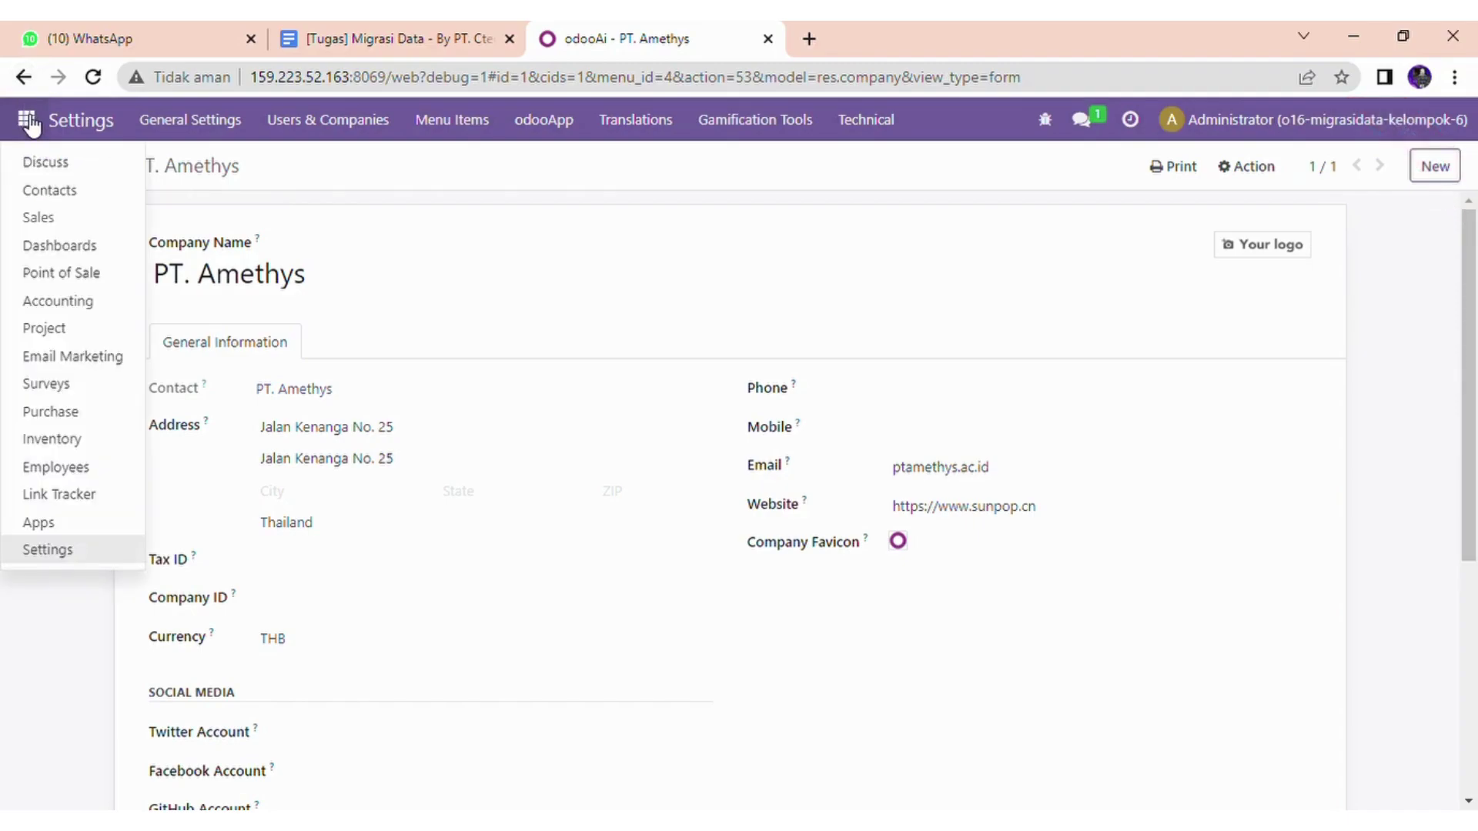
click(57, 548)
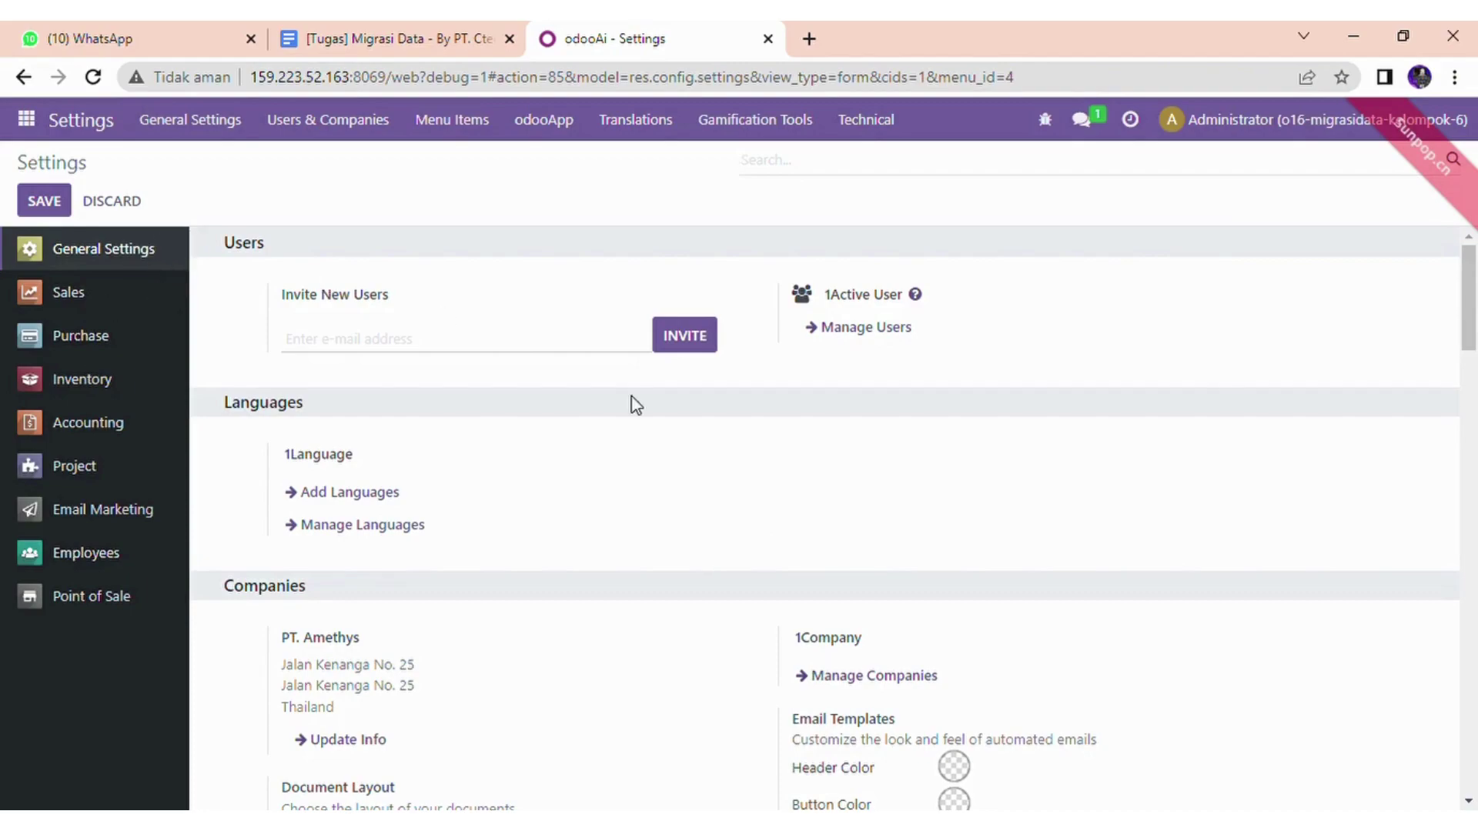
mouse_move(1475, 294)
mouse_down()
mouse_move(1475, 731)
mouse_move(1475, 266)
mouse_up()
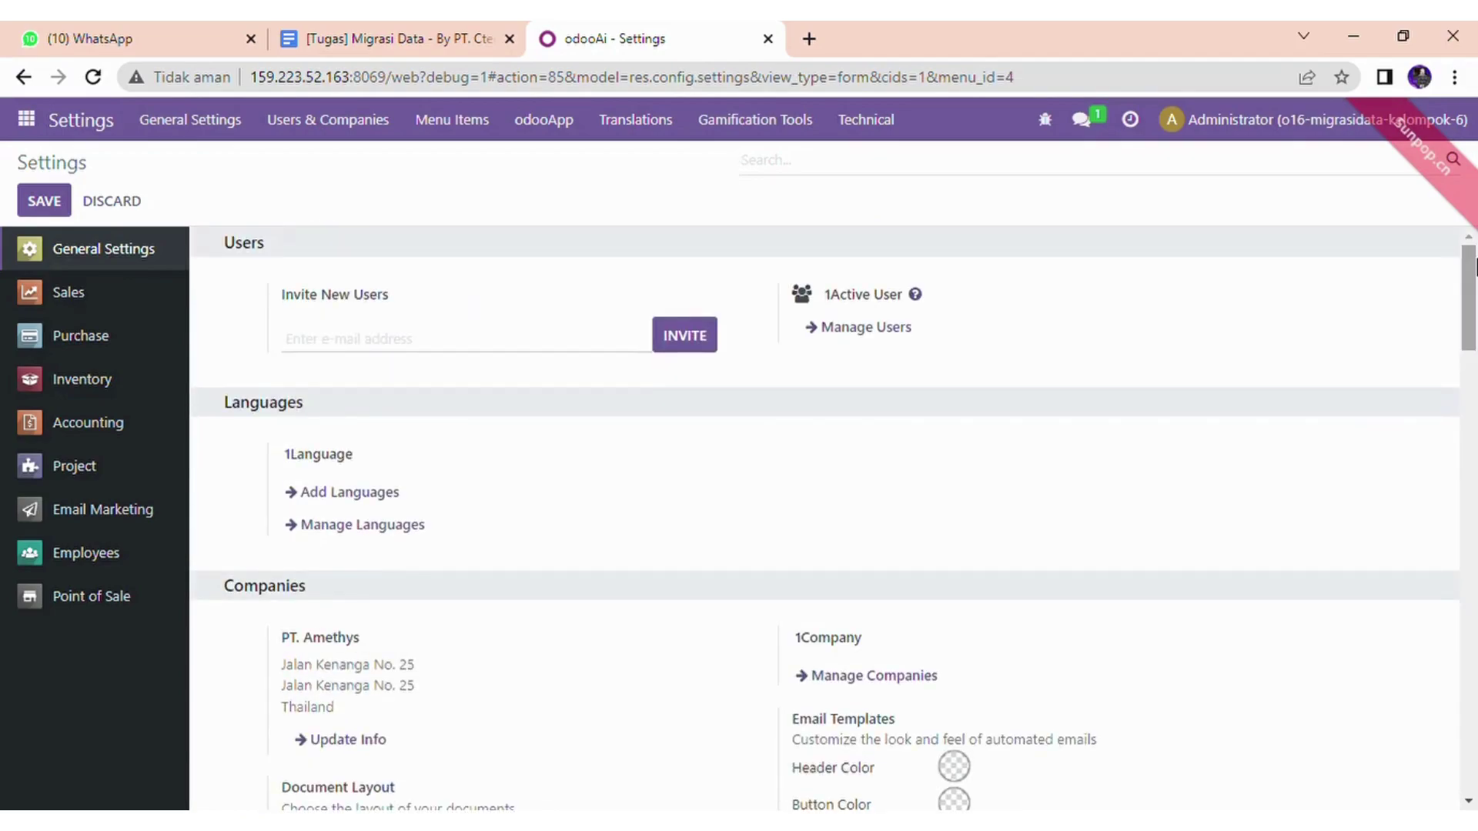
click(95, 346)
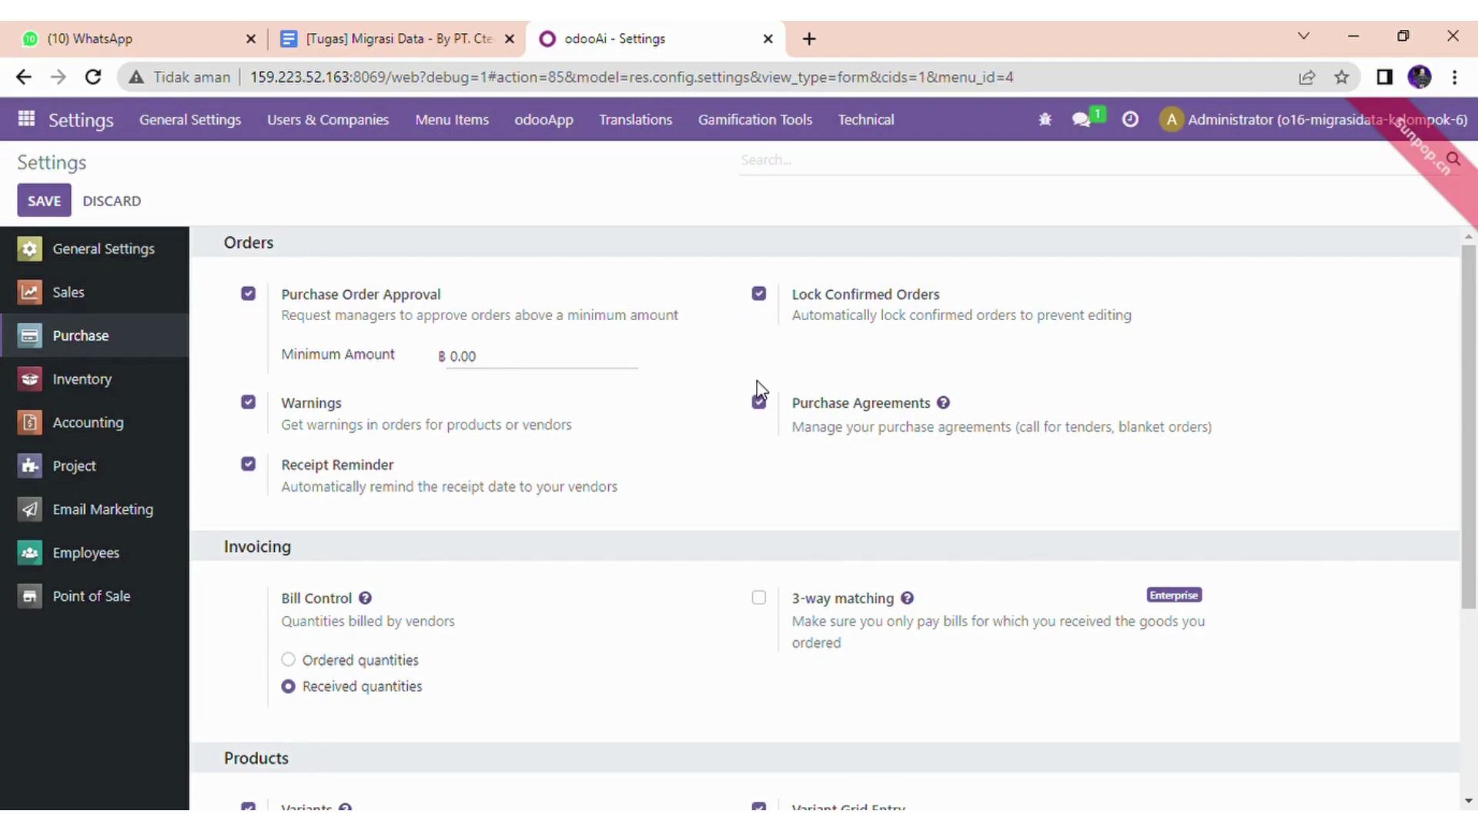
drag(1475, 314, 1475, 413)
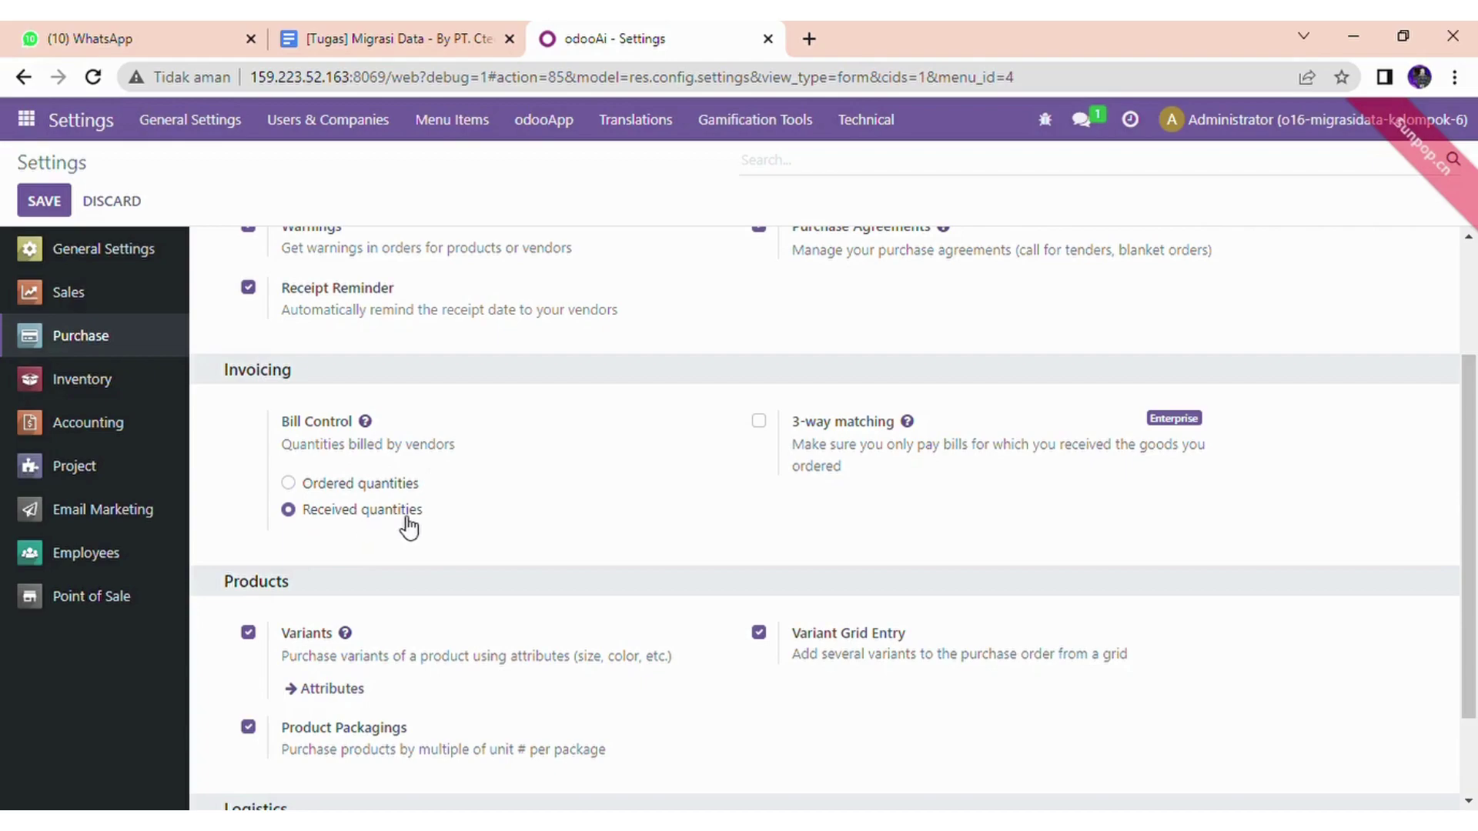
drag(1476, 471, 1476, 583)
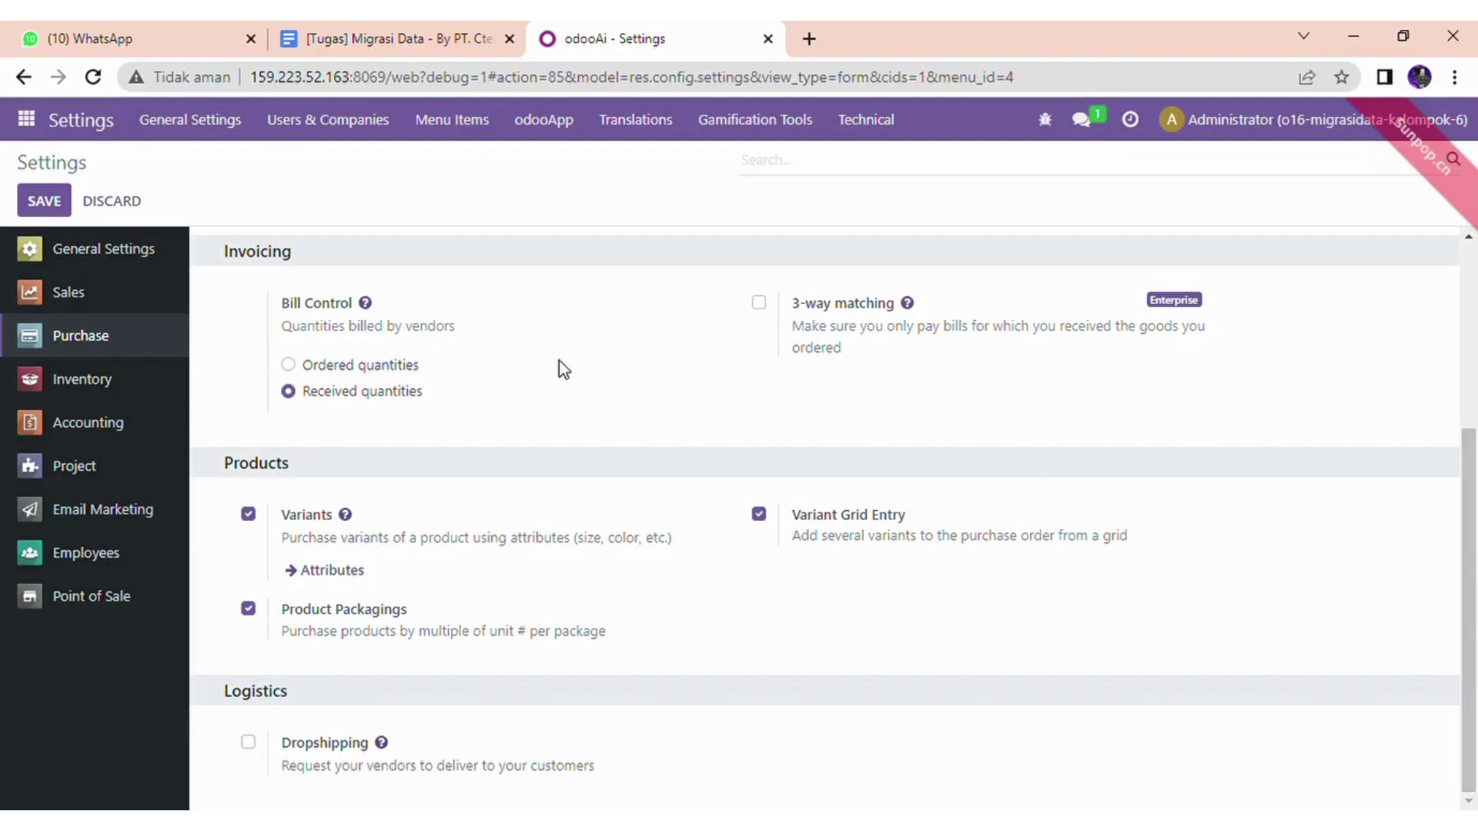
- Review the Inventory settings: Operations, Shipping, Products, and Traceability with Lots and Expiration Dates
click(84, 389)
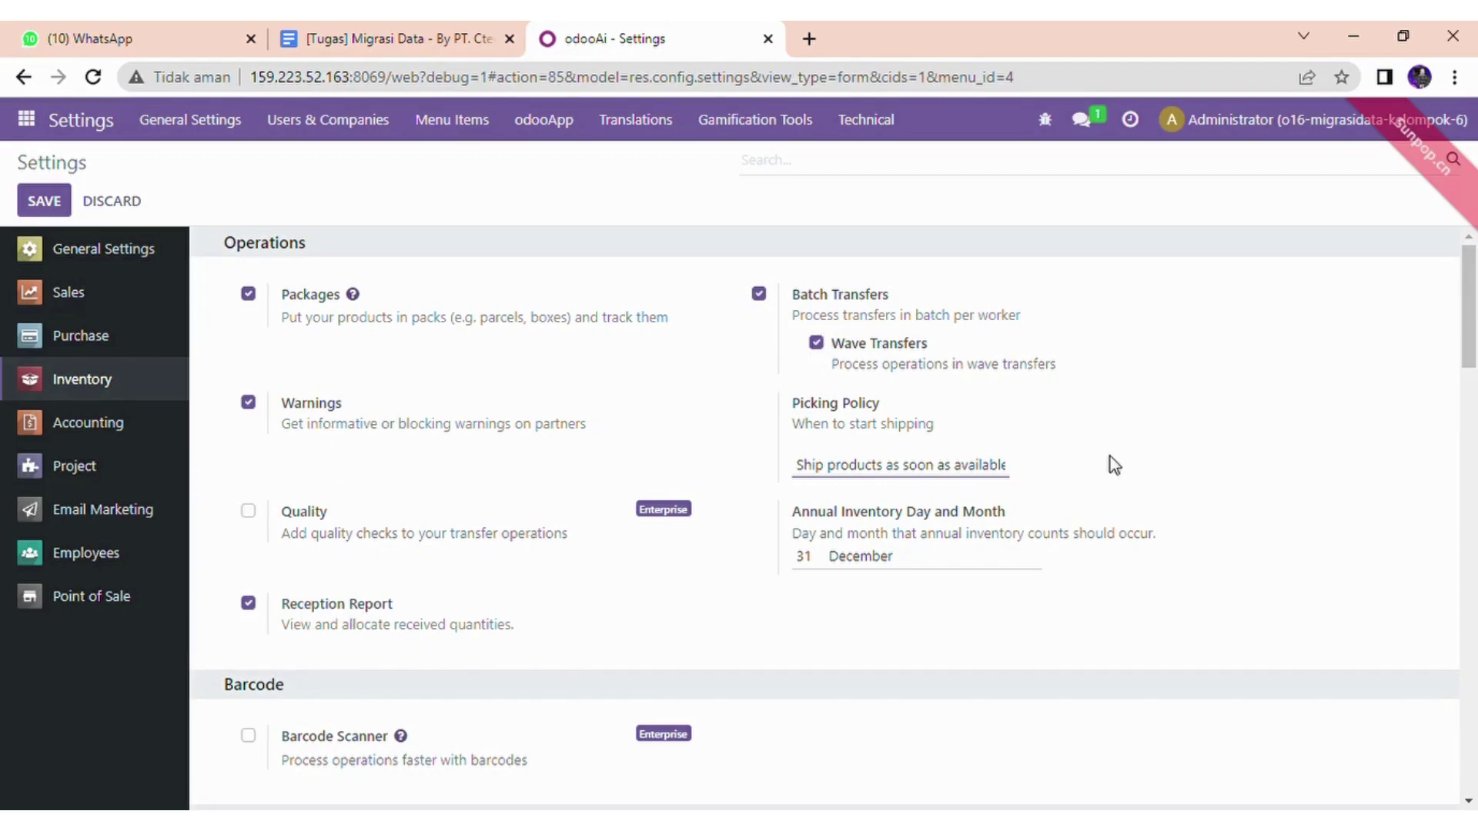
scroll(1475, 389, down, 3)
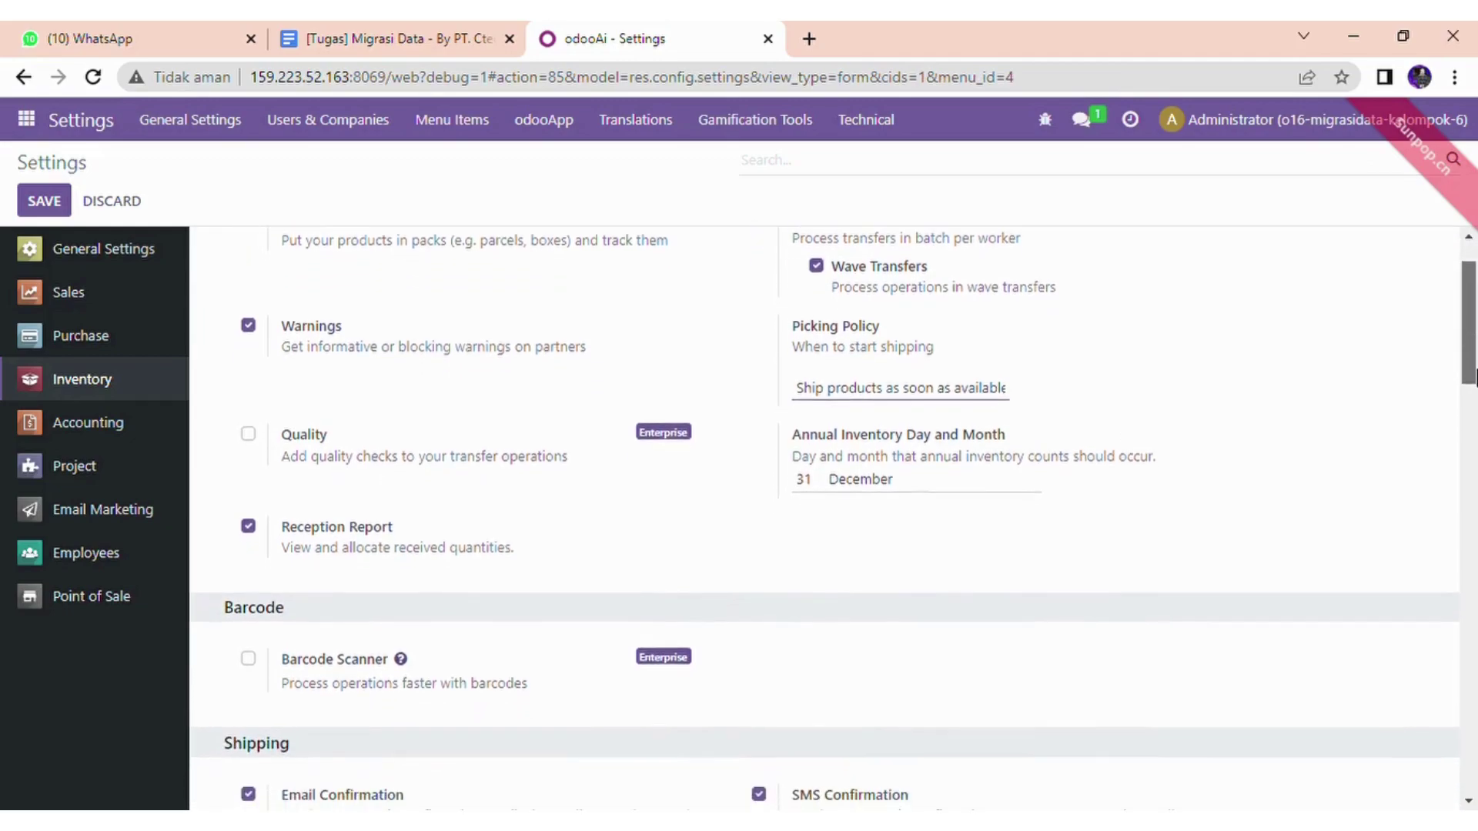
scroll(1475, 389, down, 5)
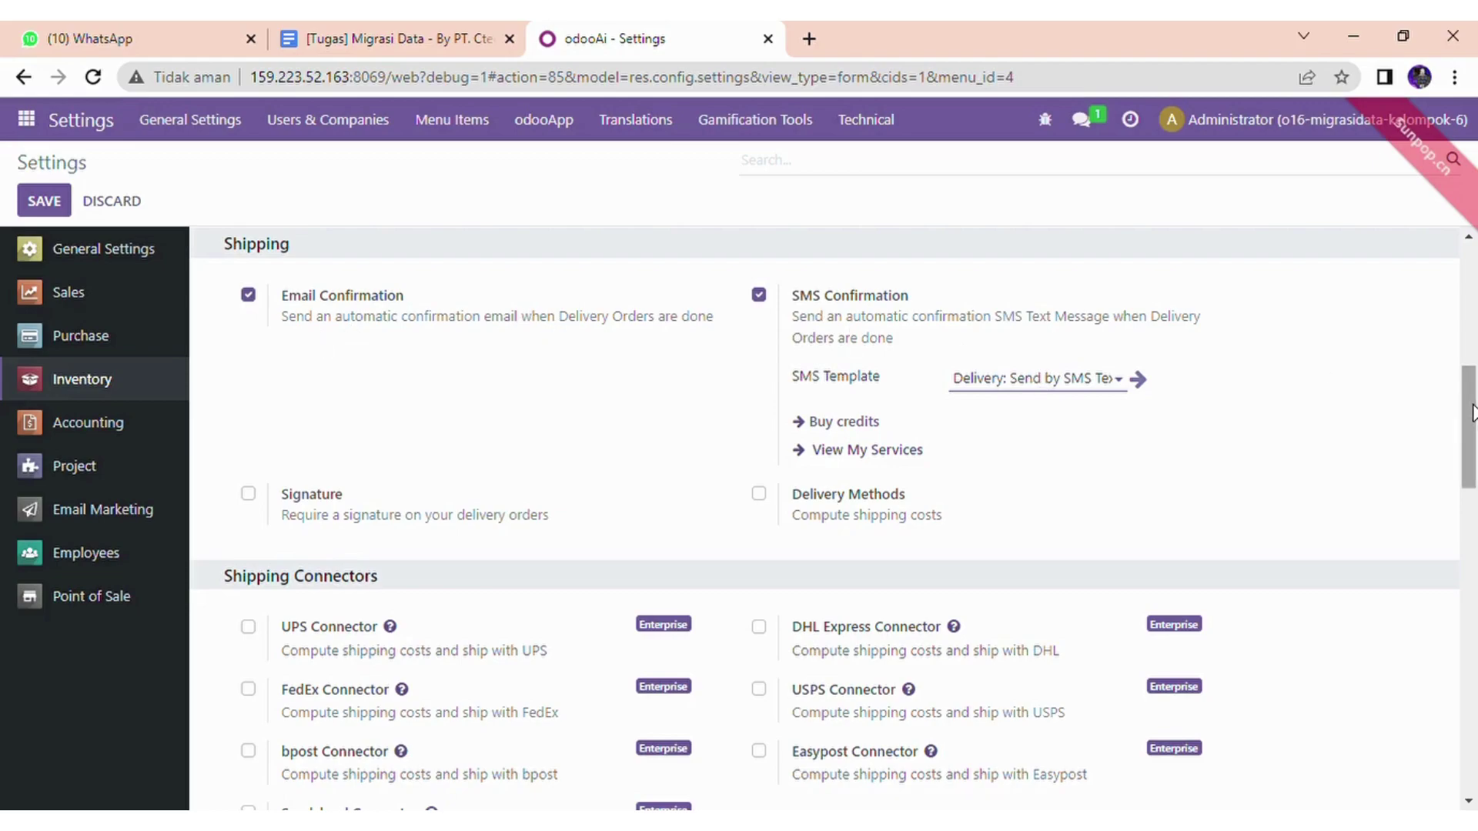
scroll(1475, 420, down, 1)
scroll(1475, 419, down, 7)
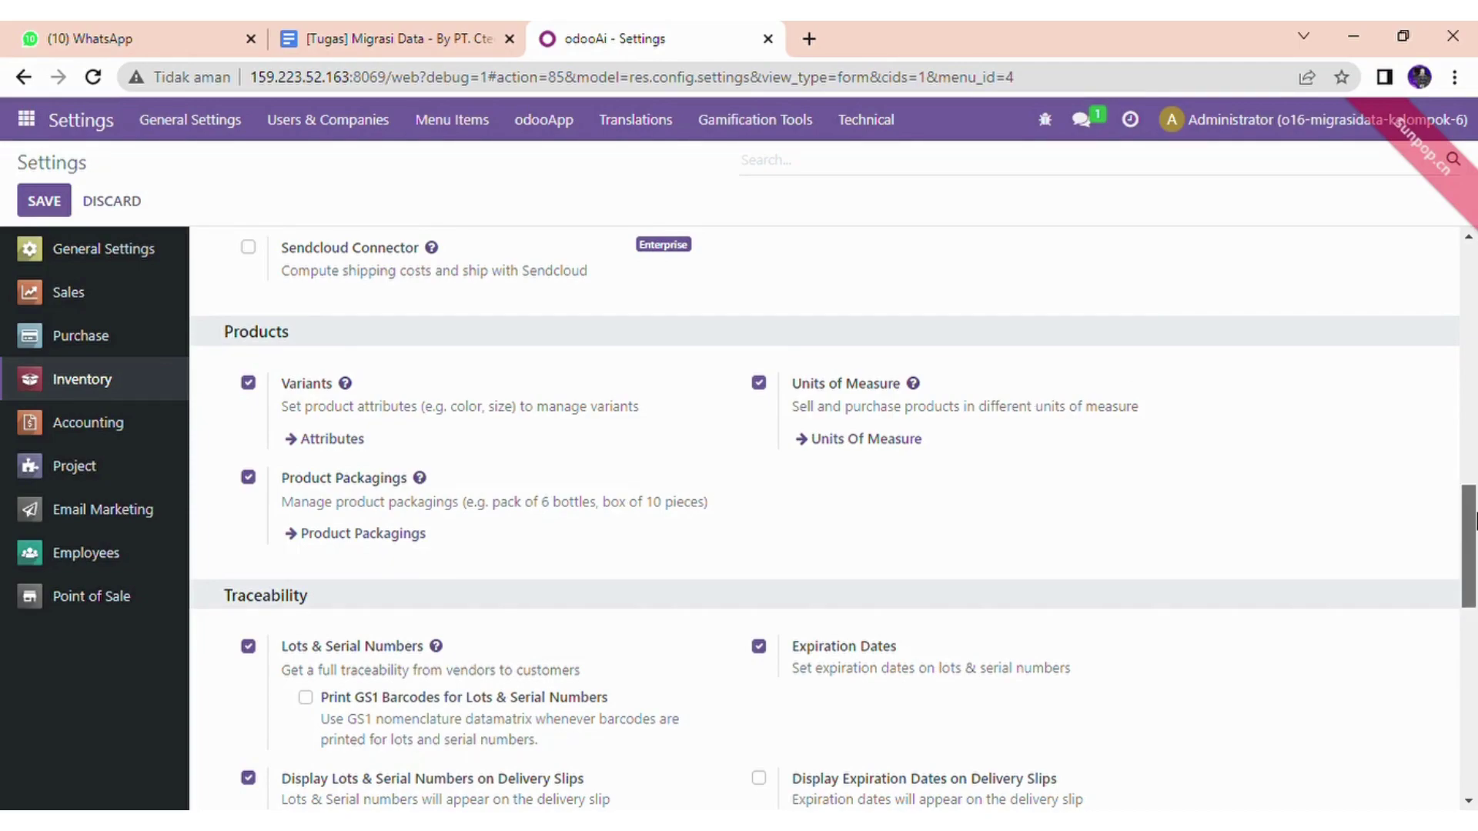
- Finish reviewing Inventory settings, then show Accounting settings with Thailand chart and PPN 11% taxes
drag(1470, 520, 1470, 554)
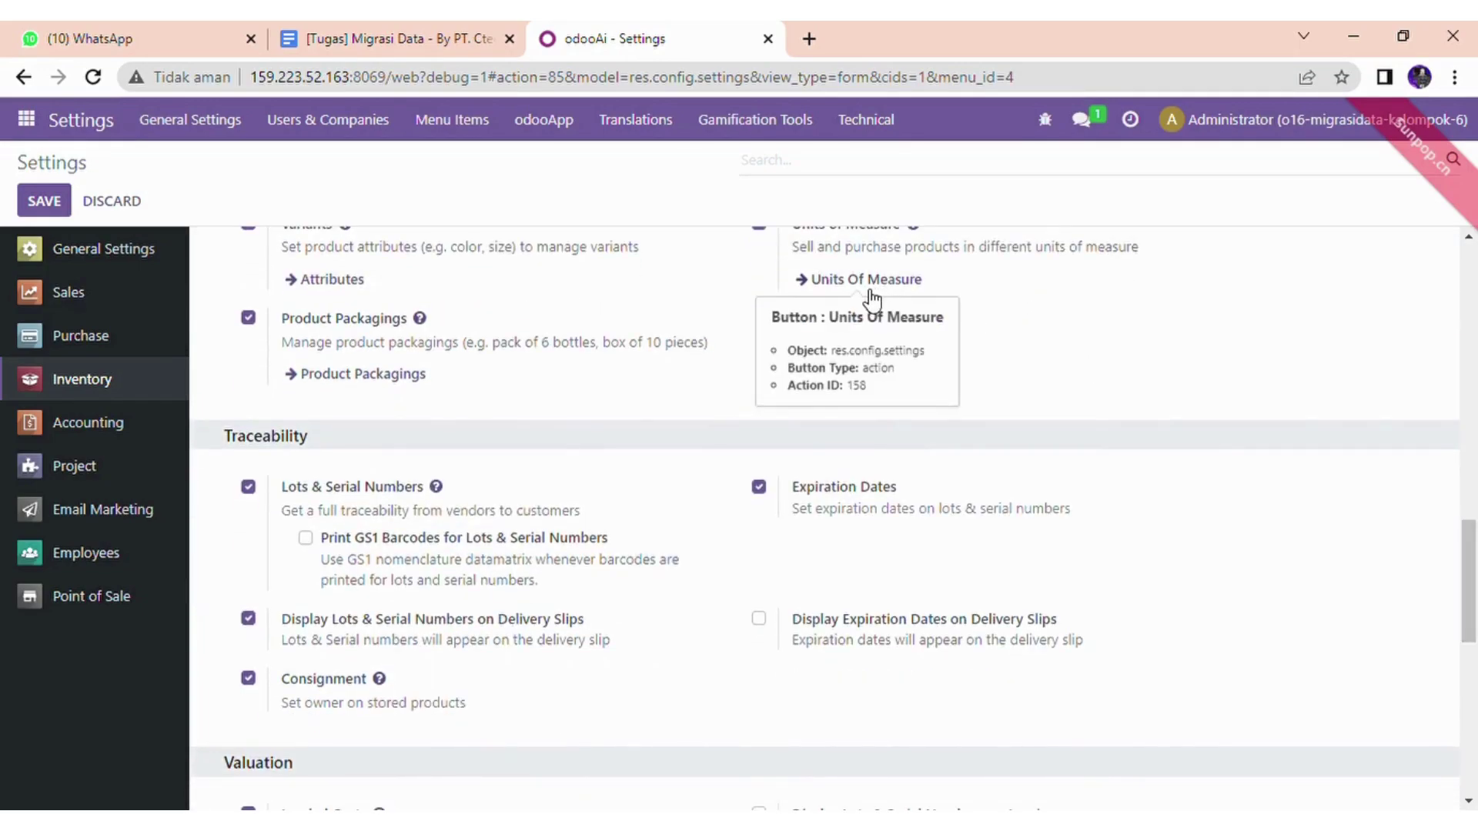
drag(1474, 599, 1474, 616)
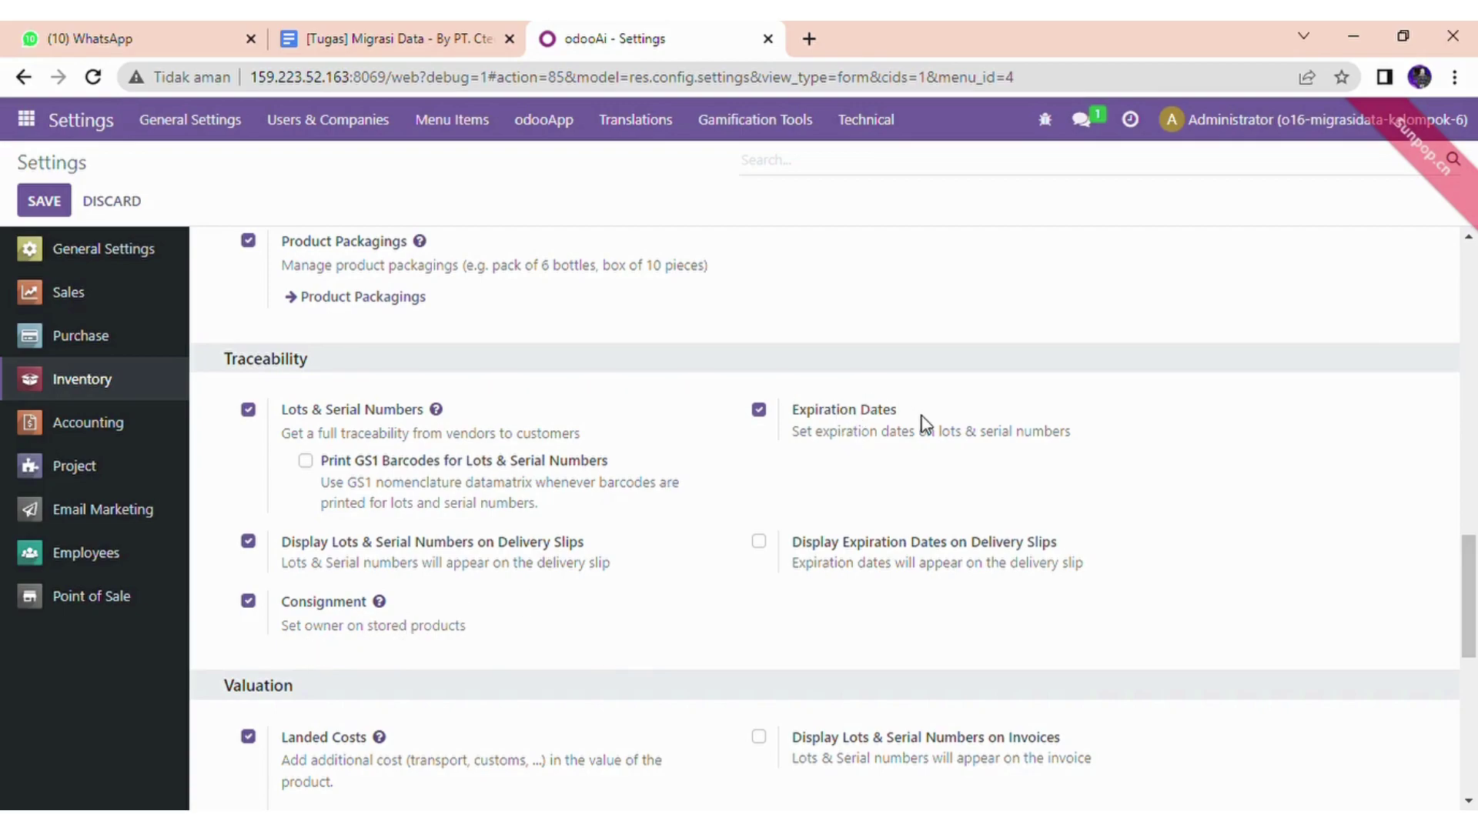
drag(1475, 555, 1475, 589)
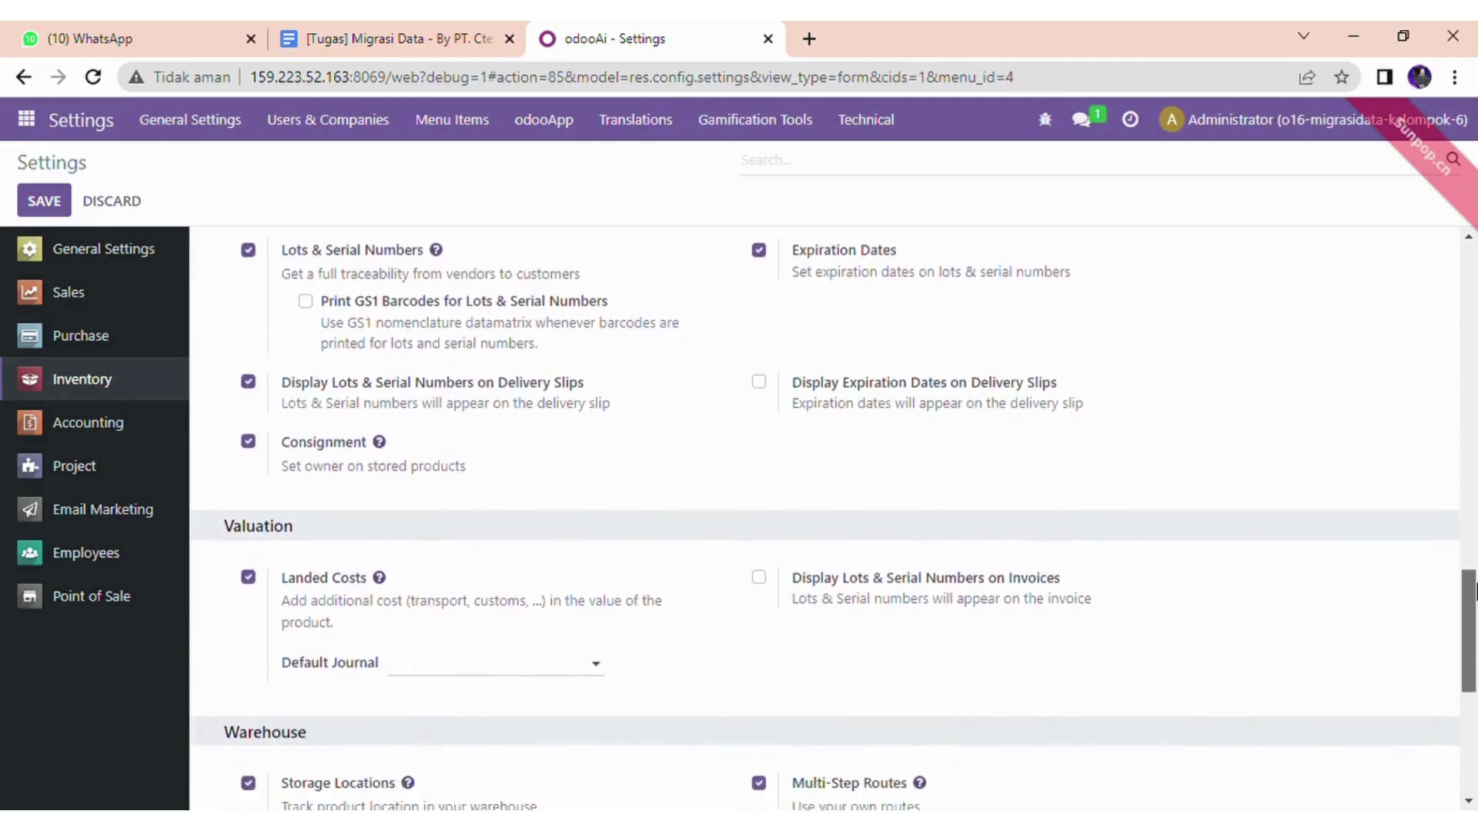
scroll(646, 490, down, 2)
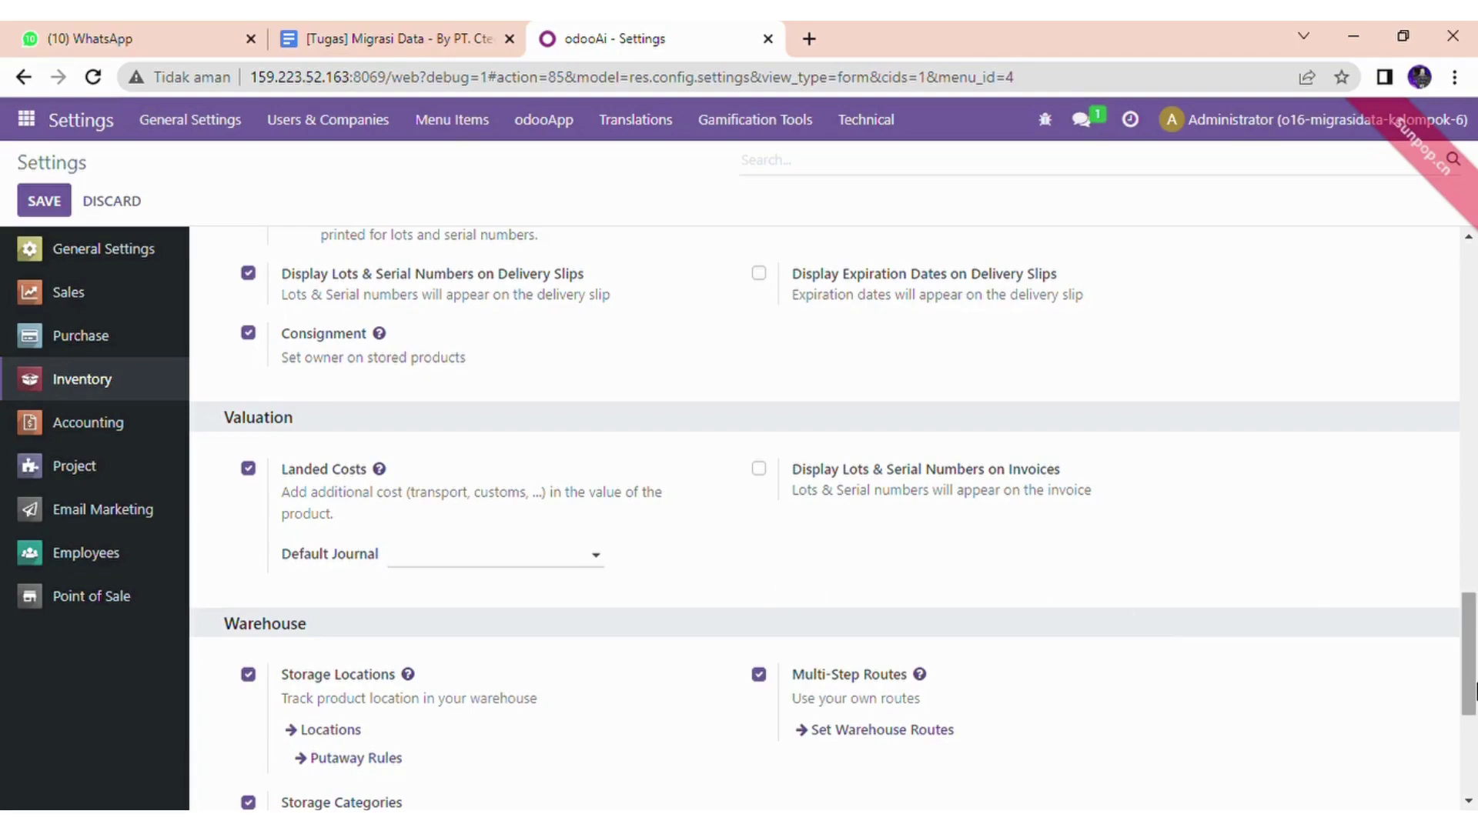
scroll(1474, 658, down, 4)
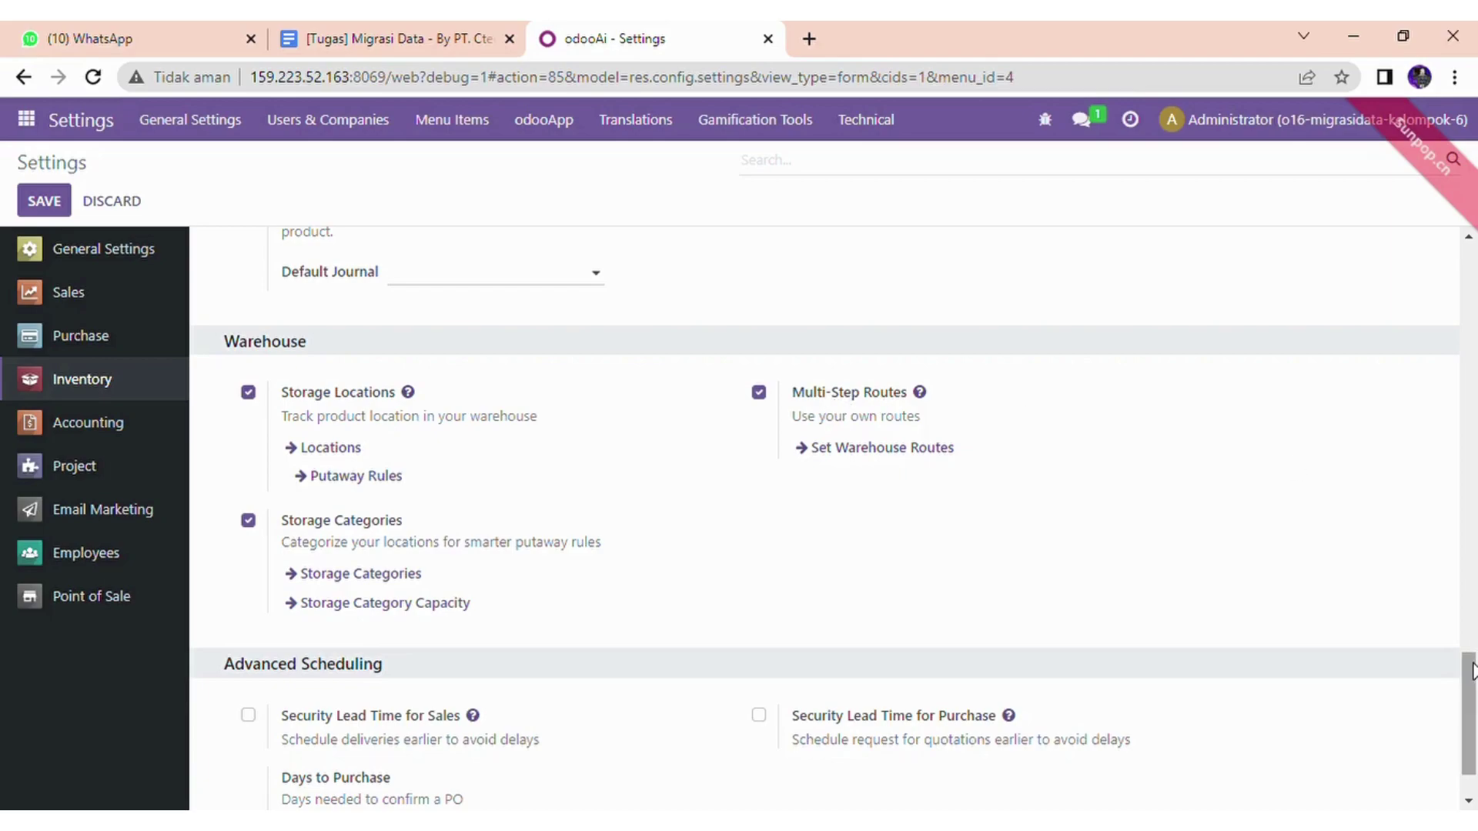
drag(1471, 671, 1474, 724)
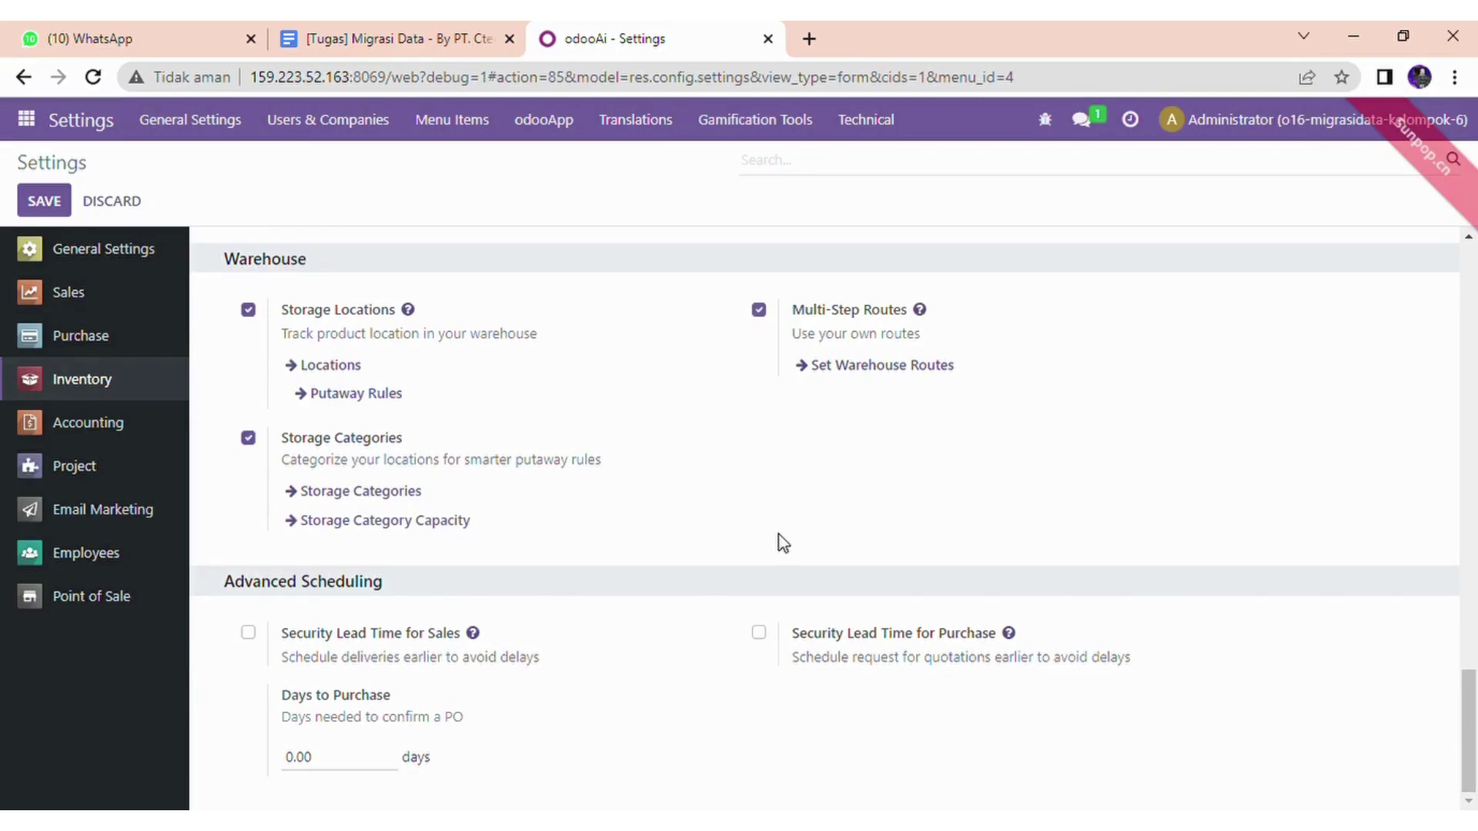
click(85, 431)
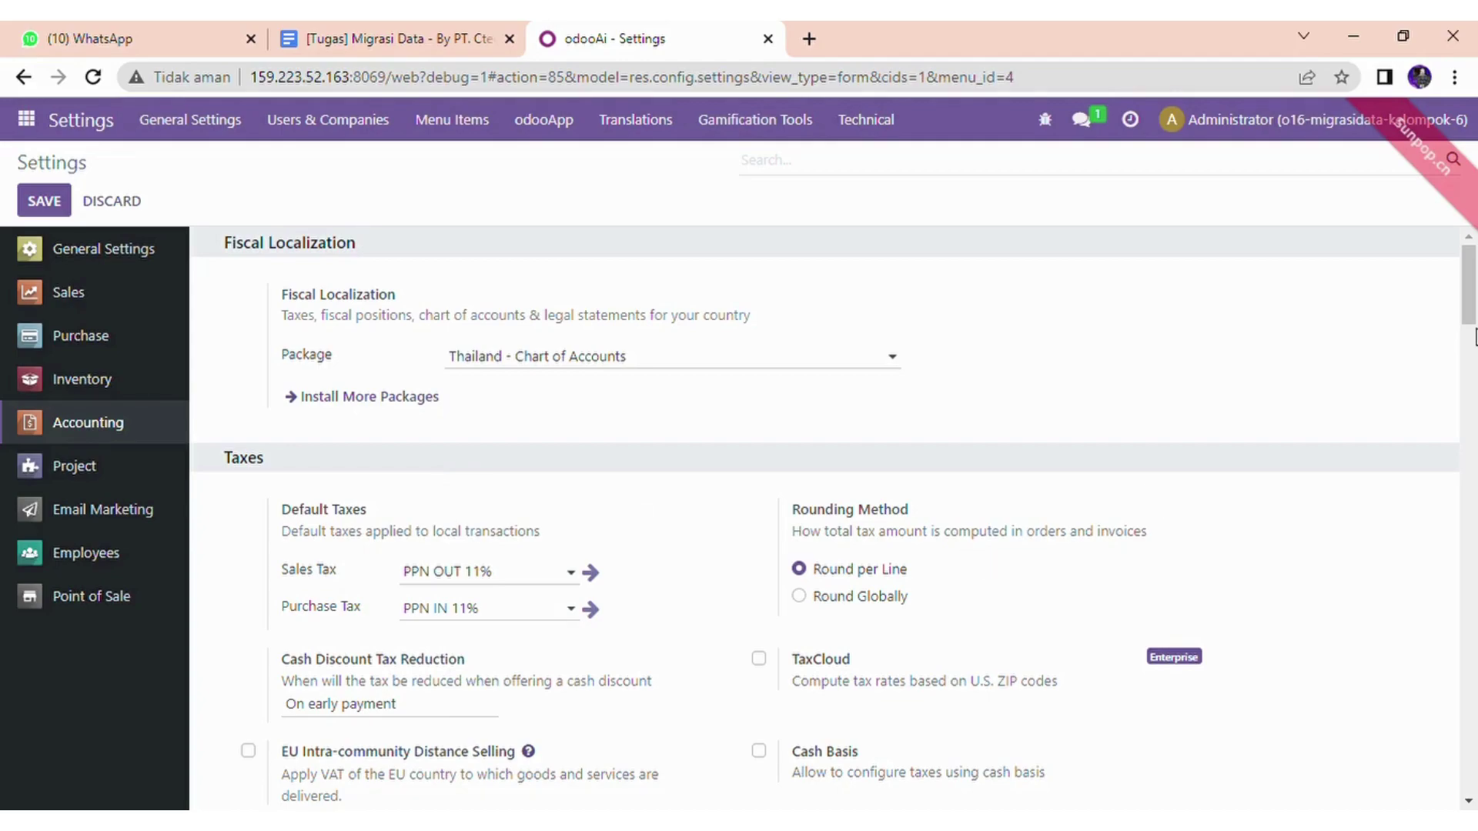
scroll(1470, 337, down, 2)
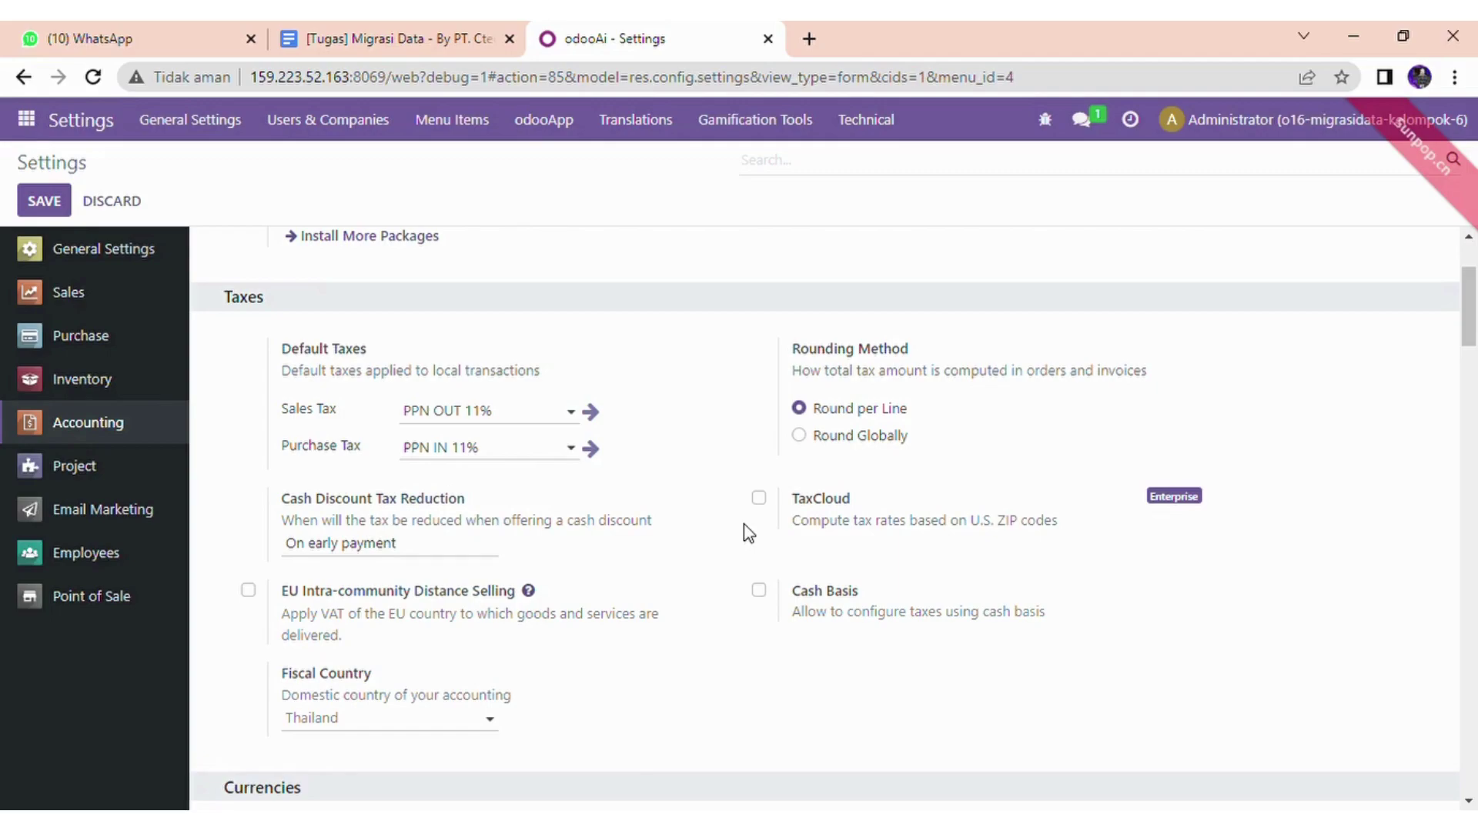
scroll(1474, 357, down, 3)
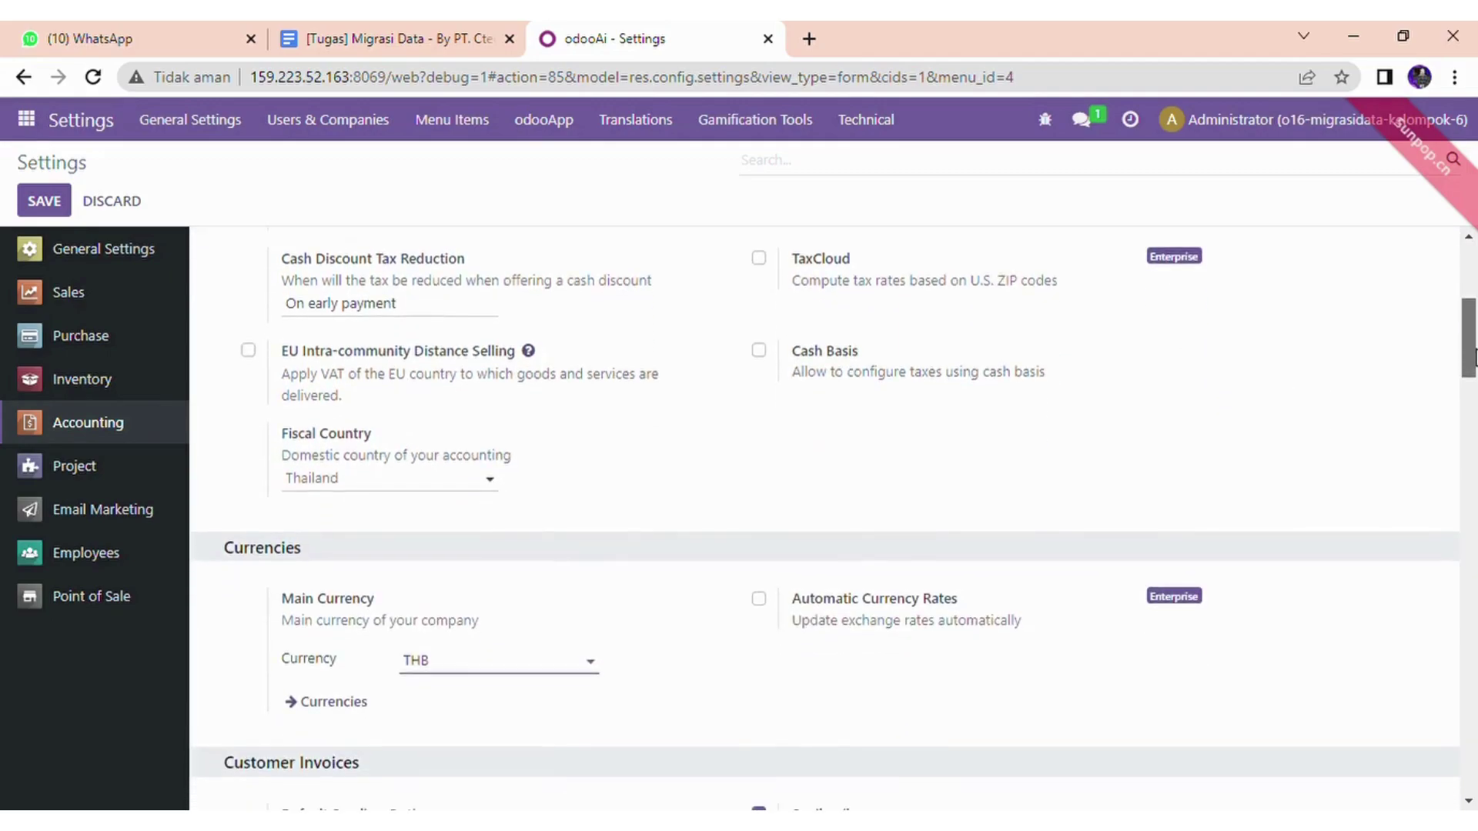
scroll(1475, 357, down, 2)
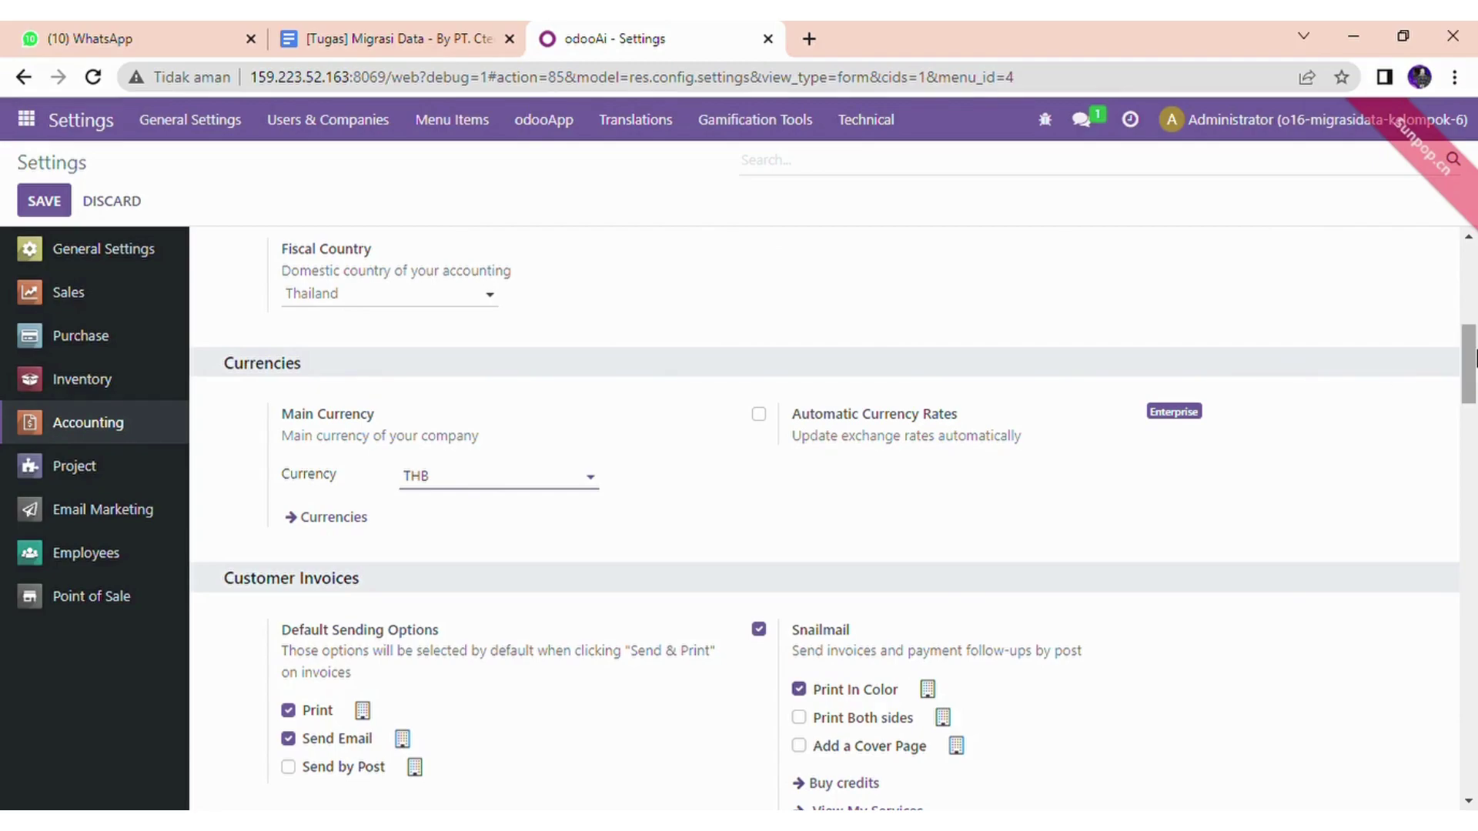
scroll(1474, 369, down, 1)
drag(1474, 370, 1474, 403)
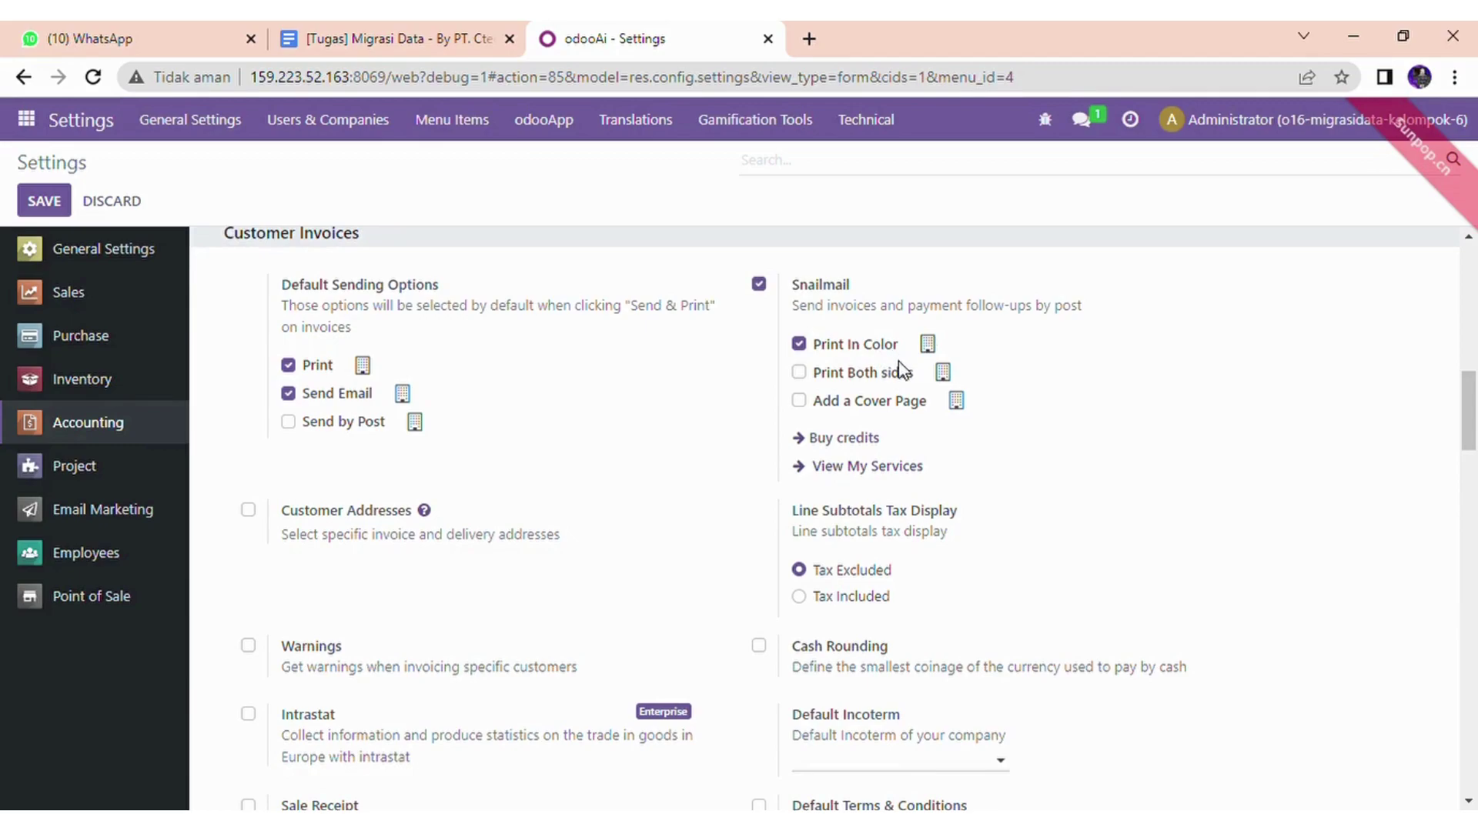
scroll(1476, 479, down, 5)
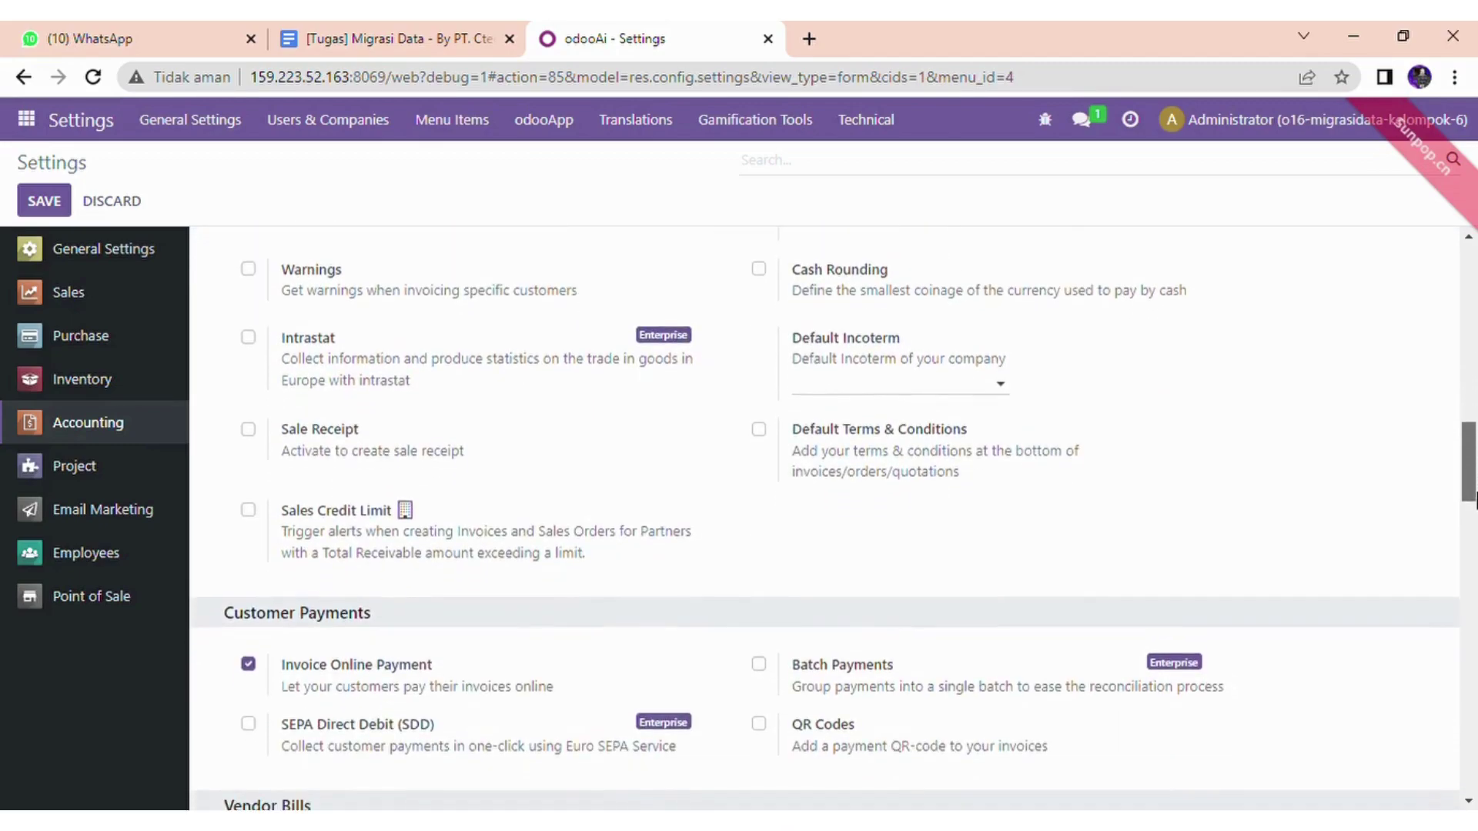
drag(1475, 500, 1476, 312)
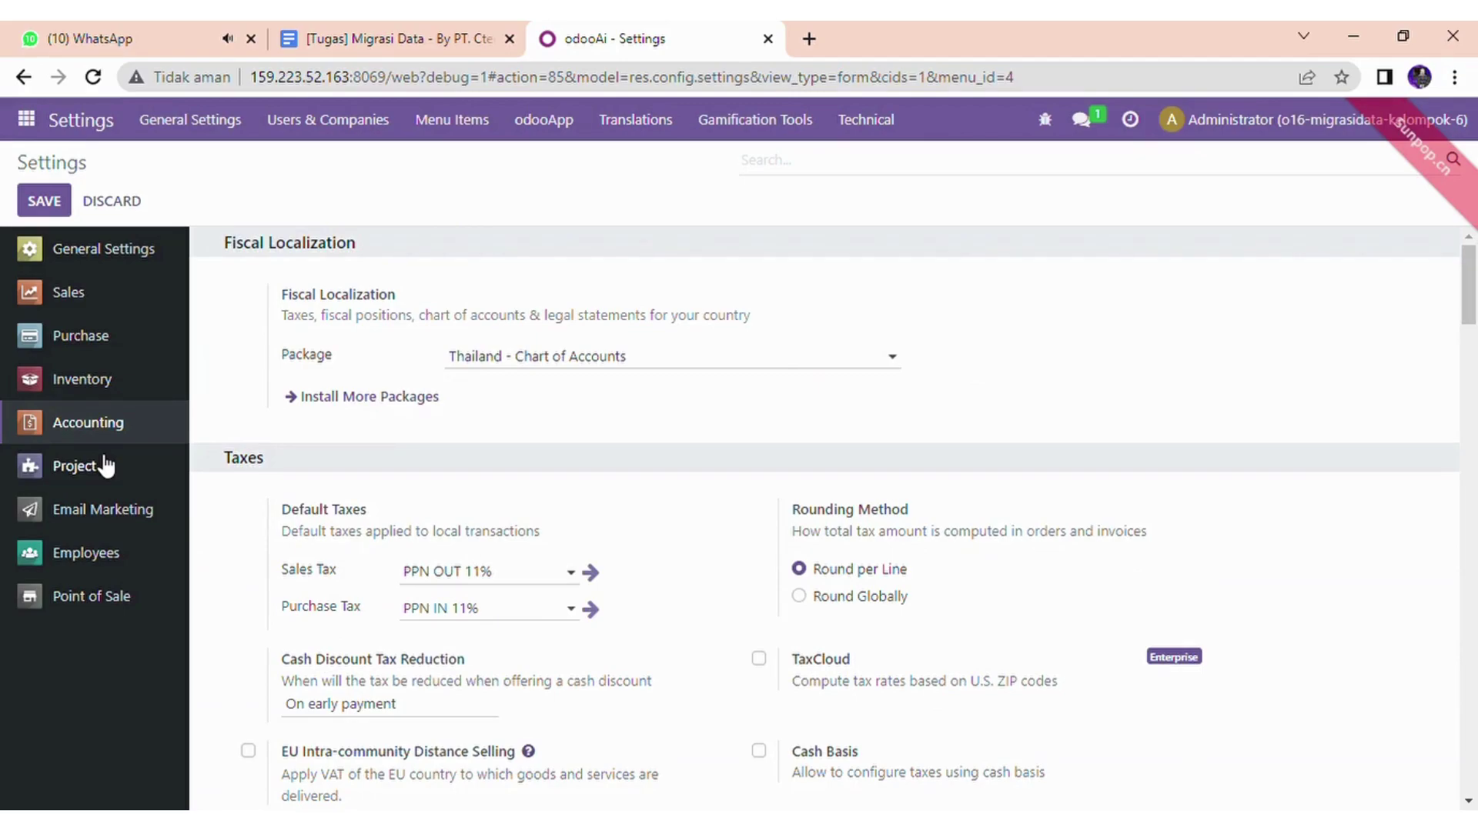
- Review Shop 2's Point of Sale settings, with Bar/Restaurant and Tax-Included prices, and save
click(89, 605)
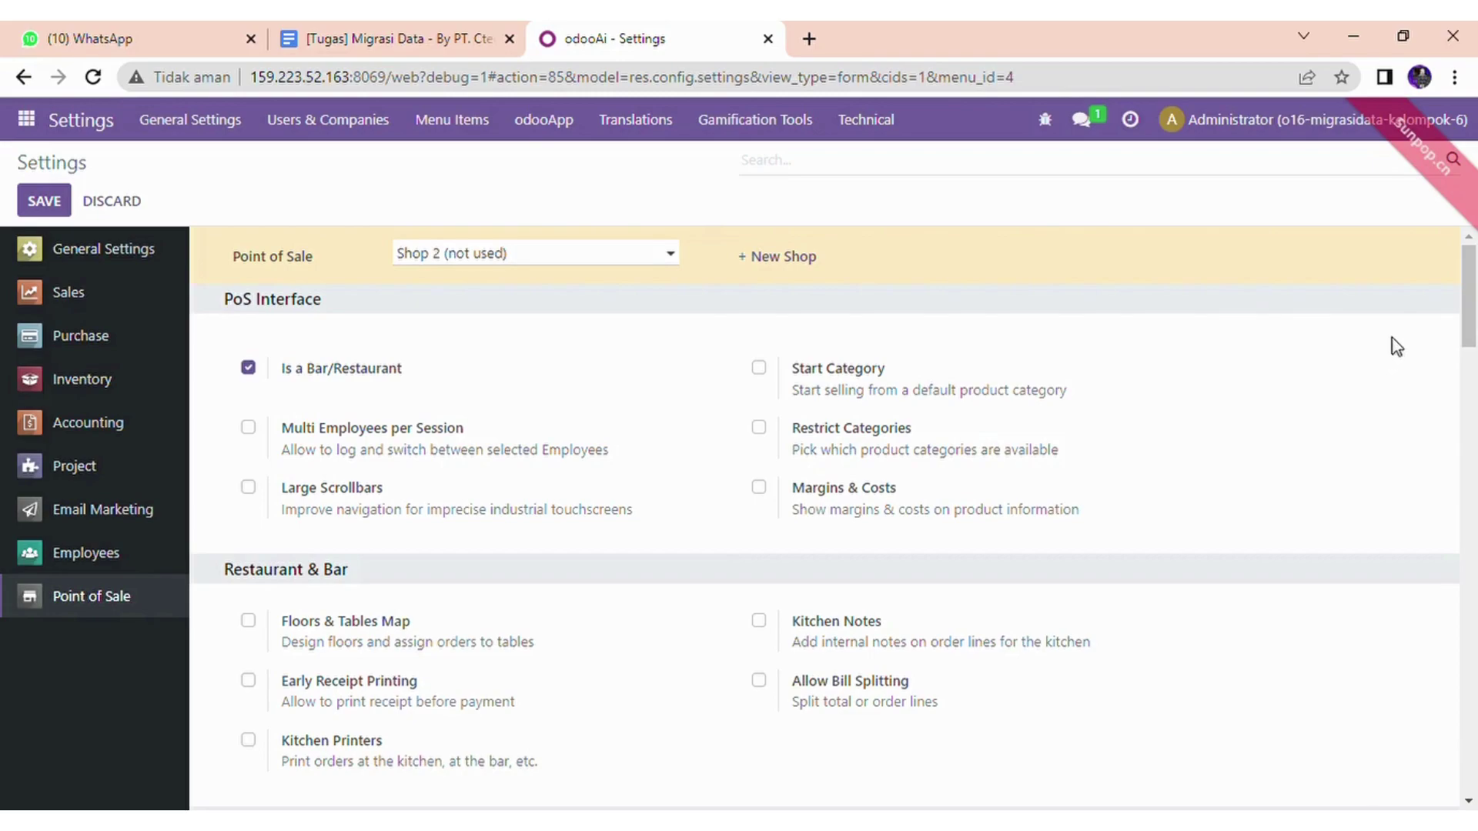
drag(1472, 302, 1474, 482)
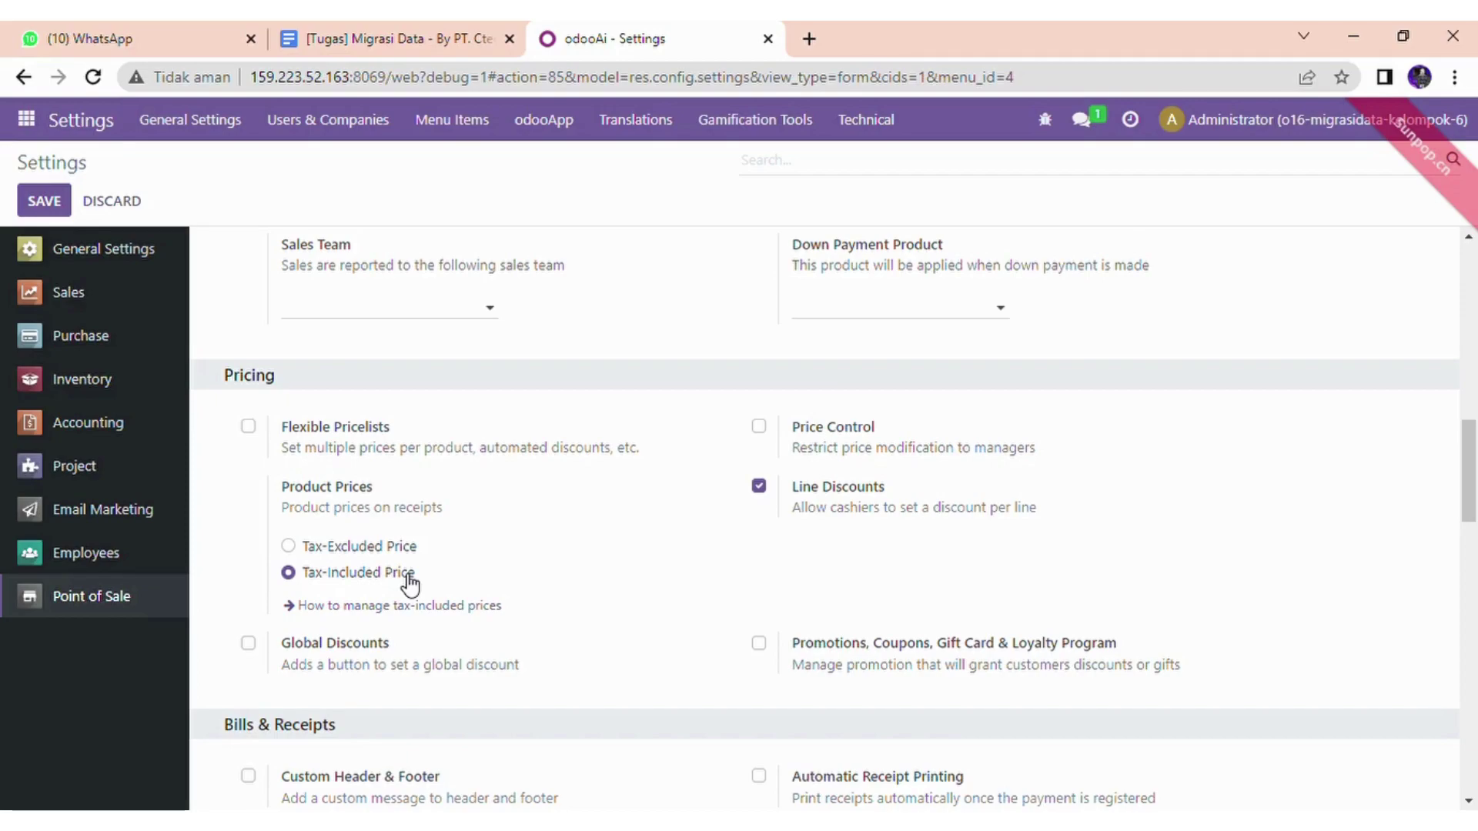
drag(1476, 470, 1476, 293)
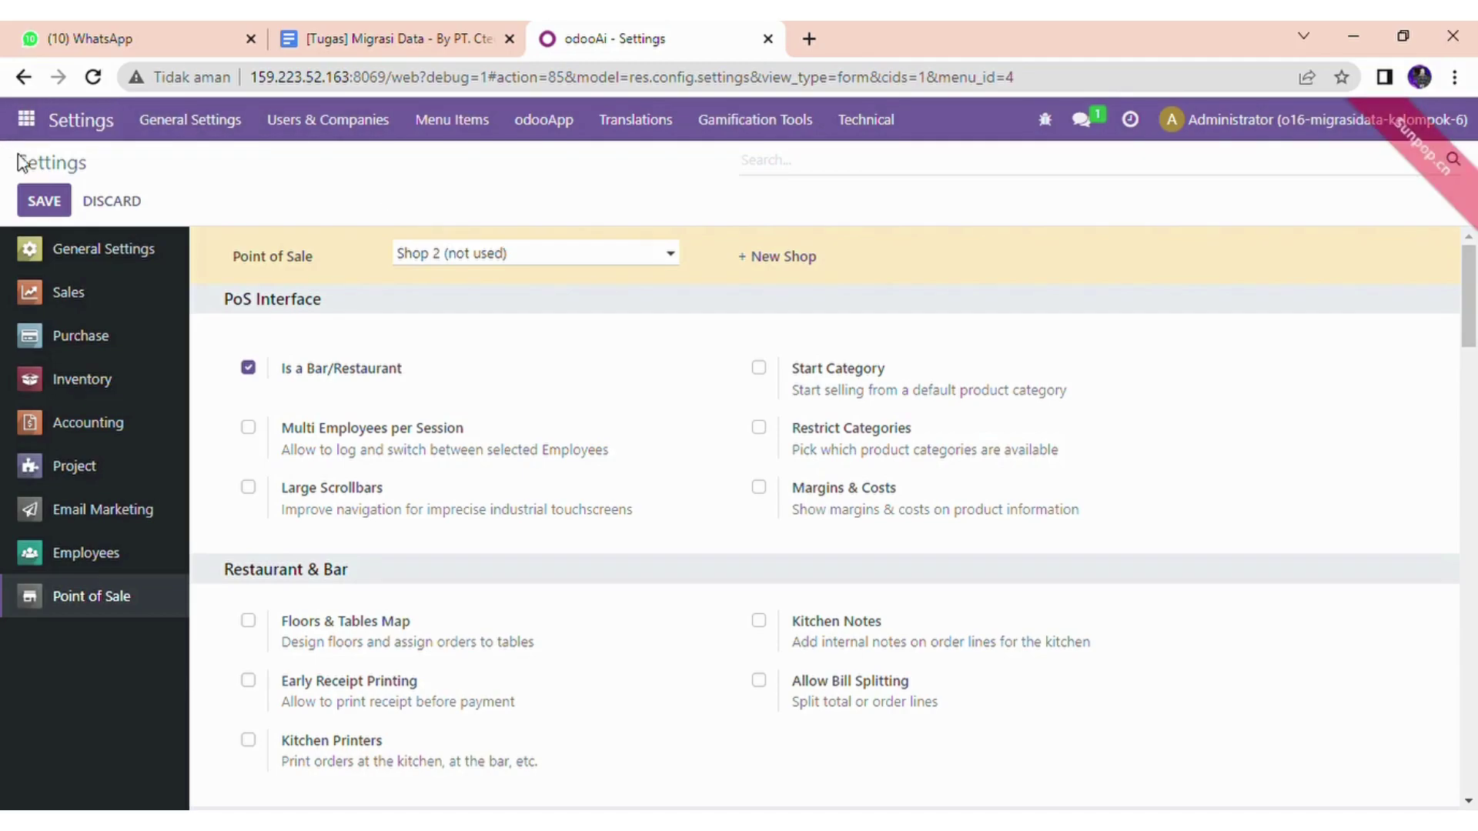
click(44, 200)
click(26, 118)
- Switch to the Discuss app, showing its empty Inbox
click(48, 163)
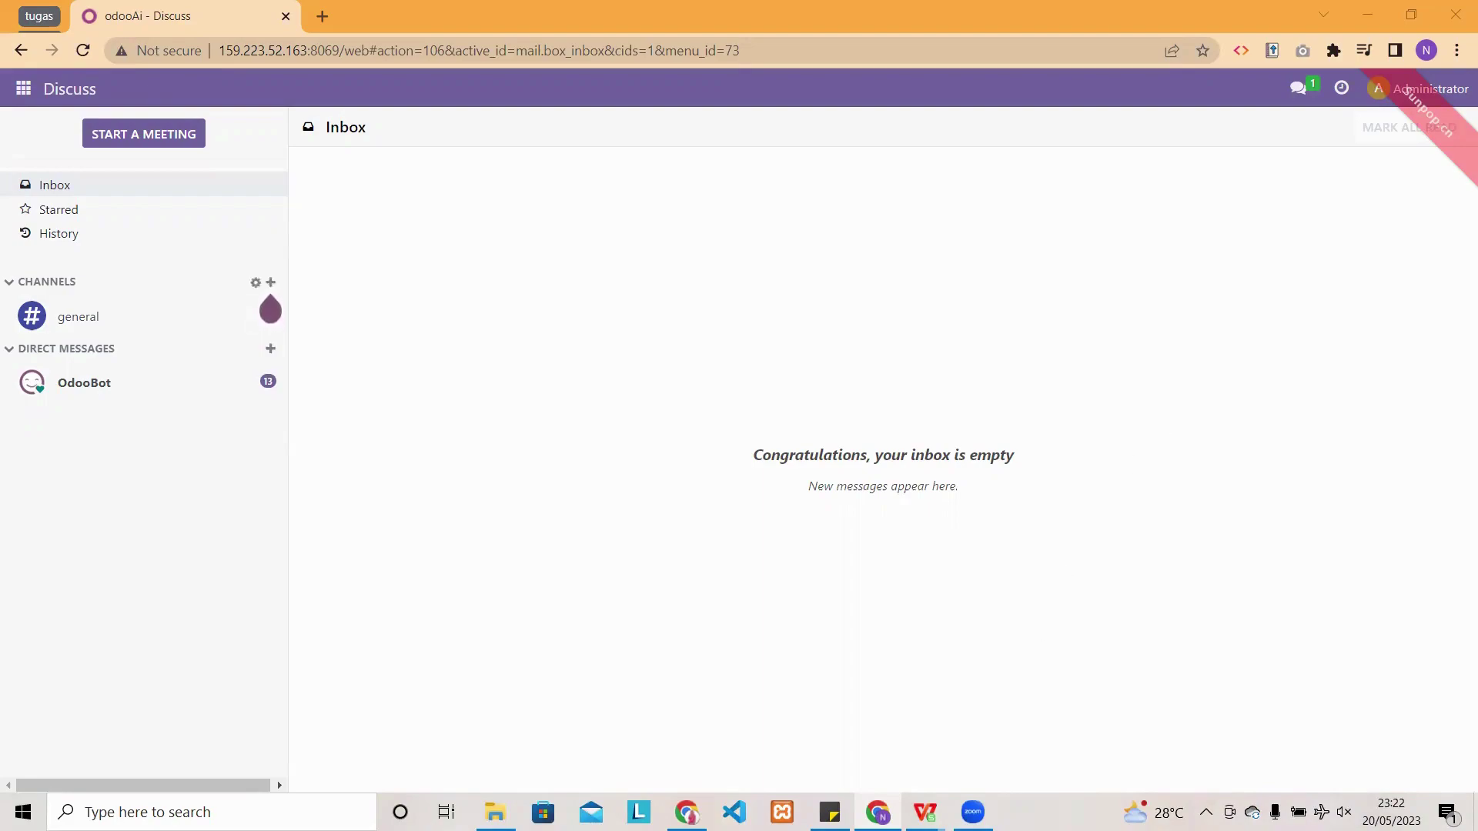
mouse_move(924, 812)
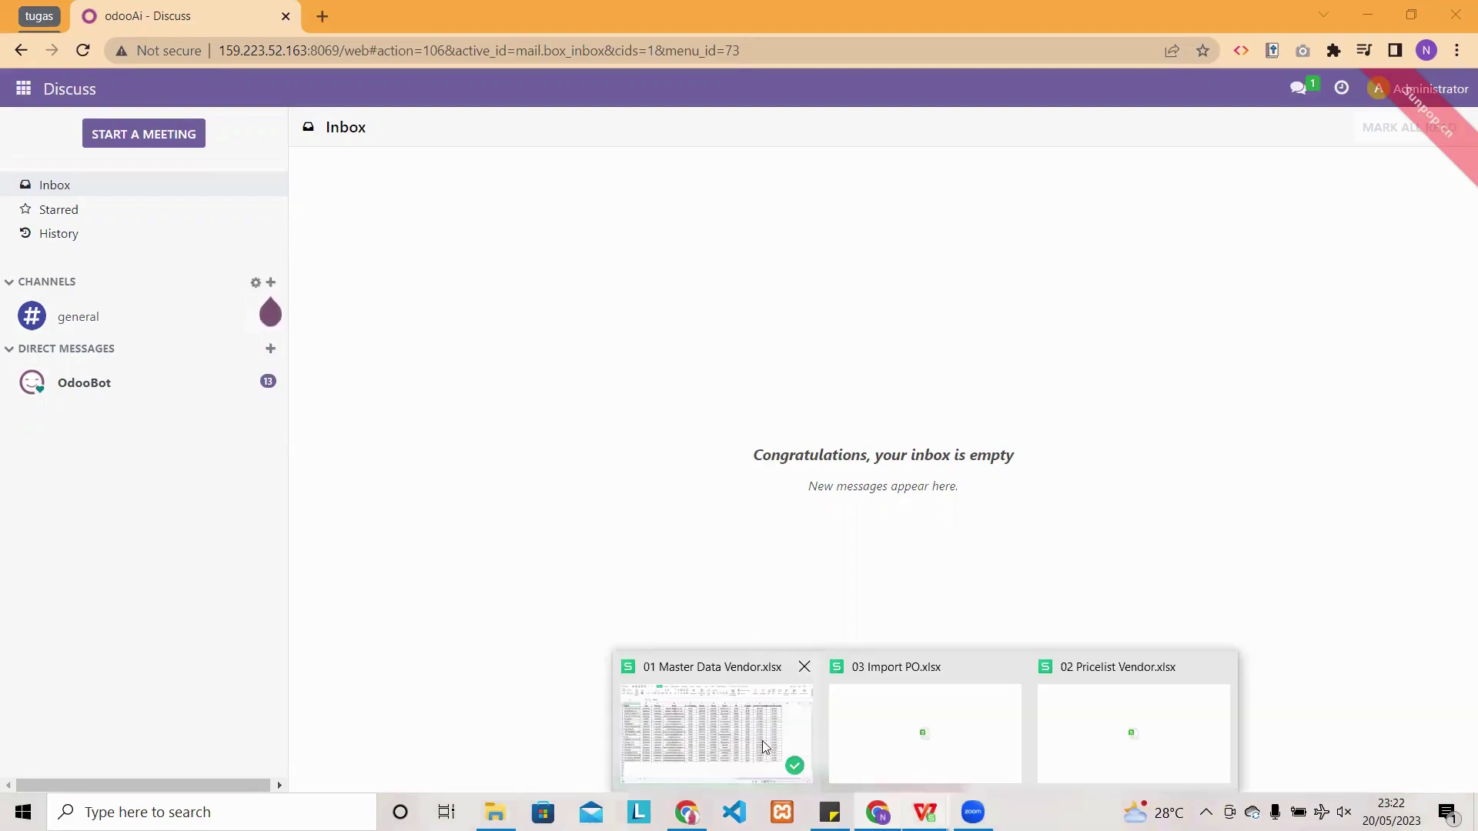
click(716, 685)
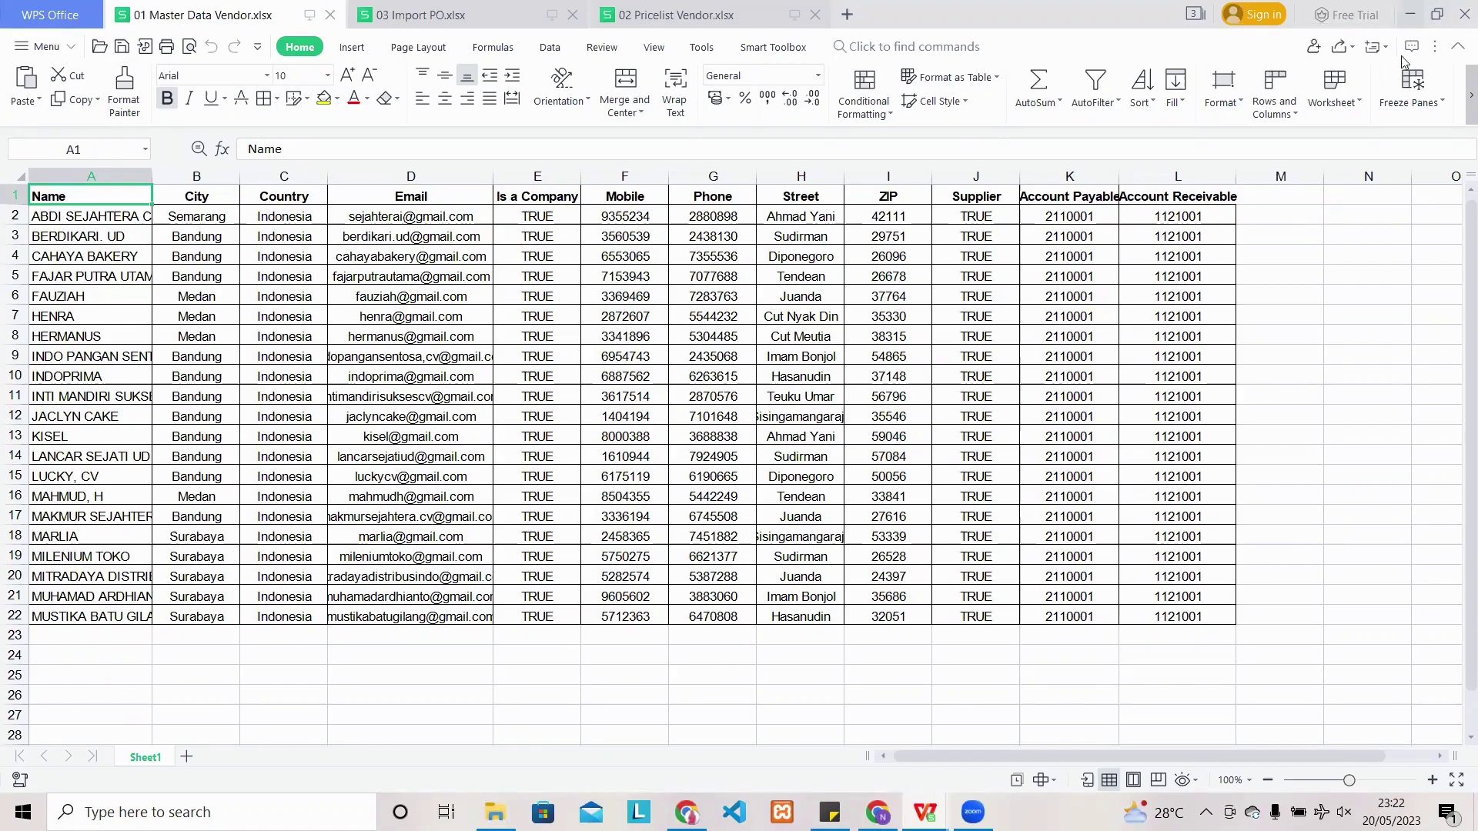
click(1411, 15)
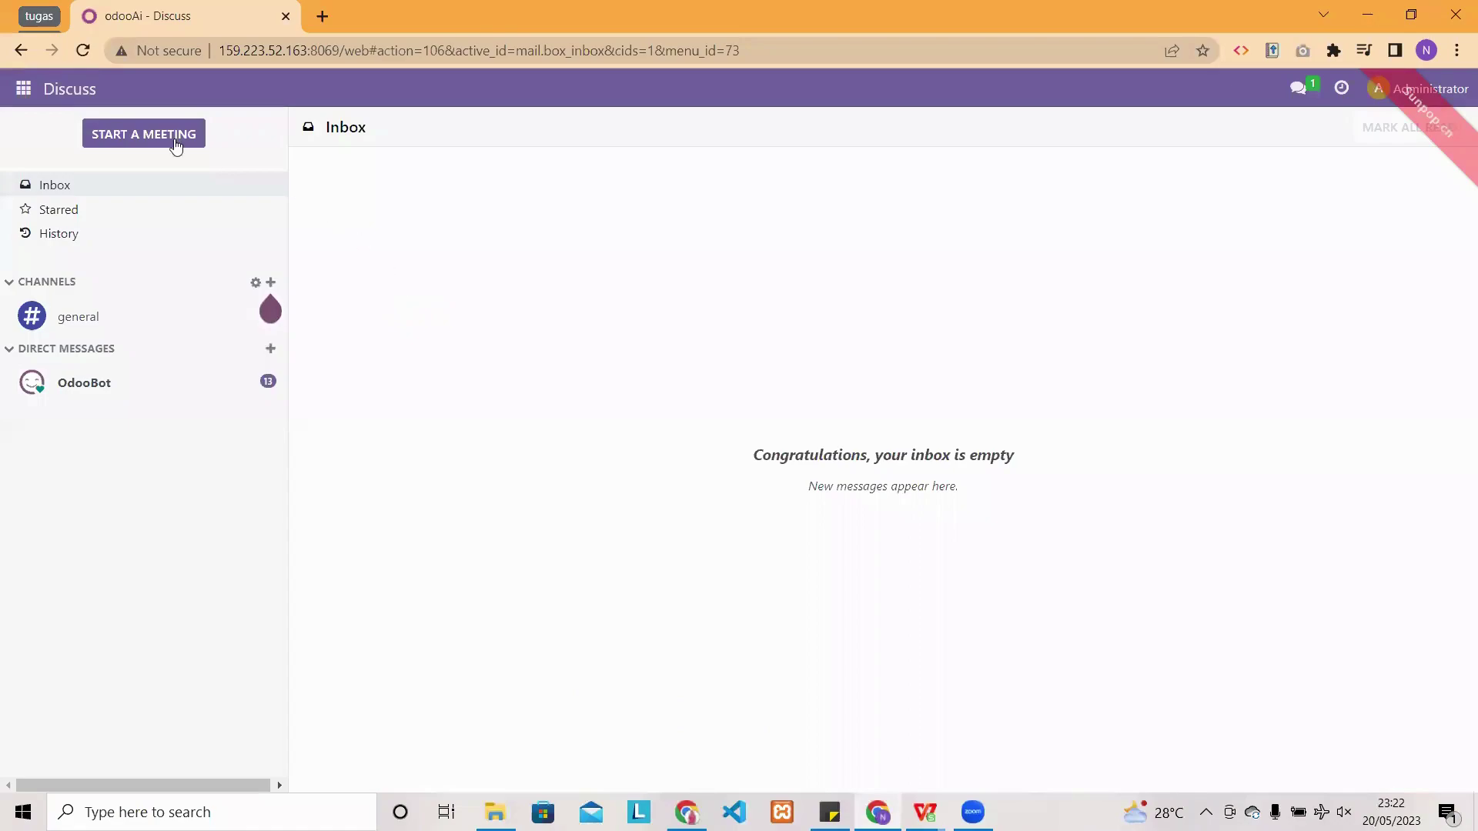
- In Purchase, go to the Vendors list and start a record import from file
click(26, 89)
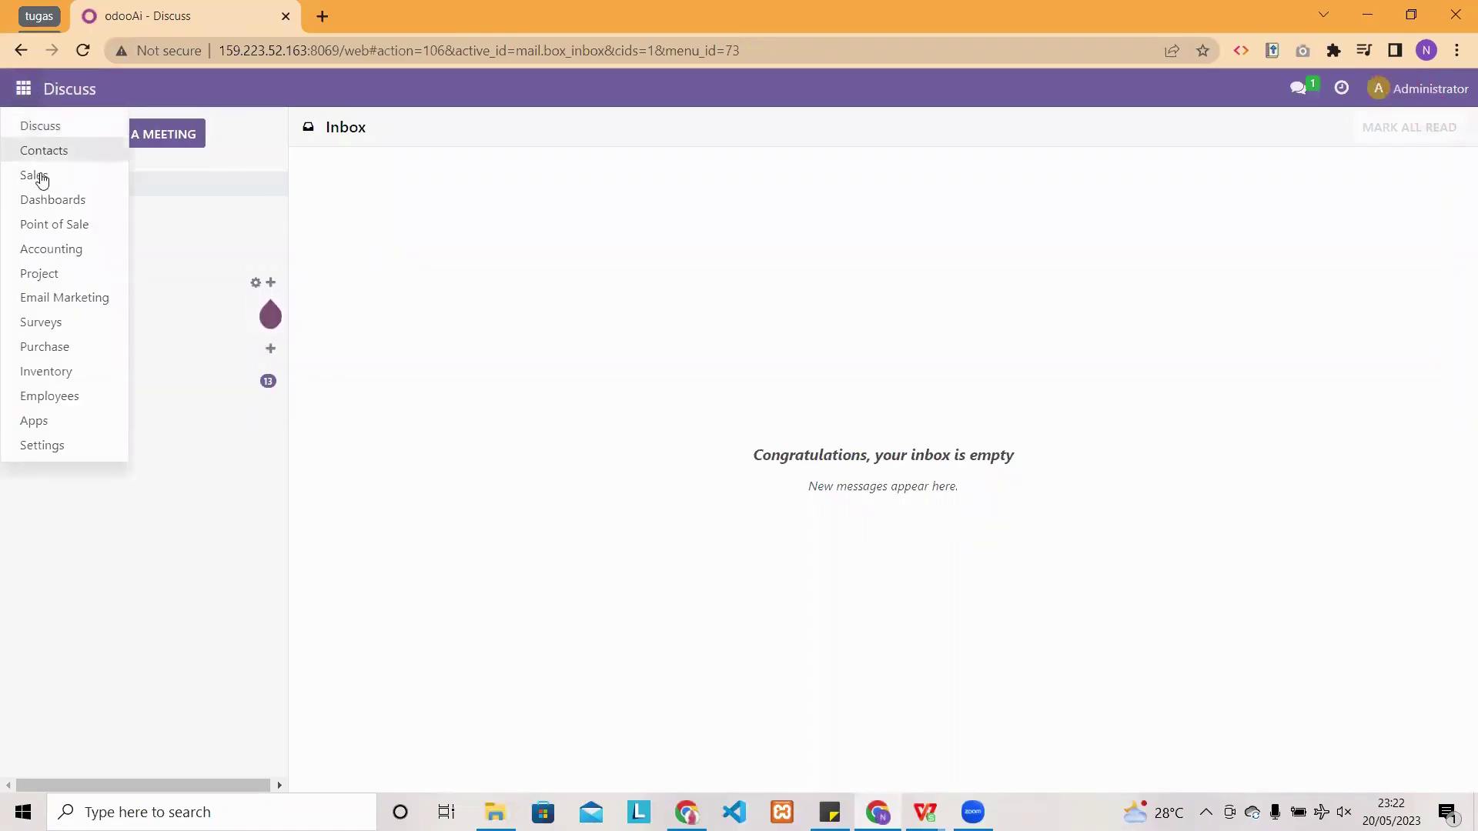
click(47, 348)
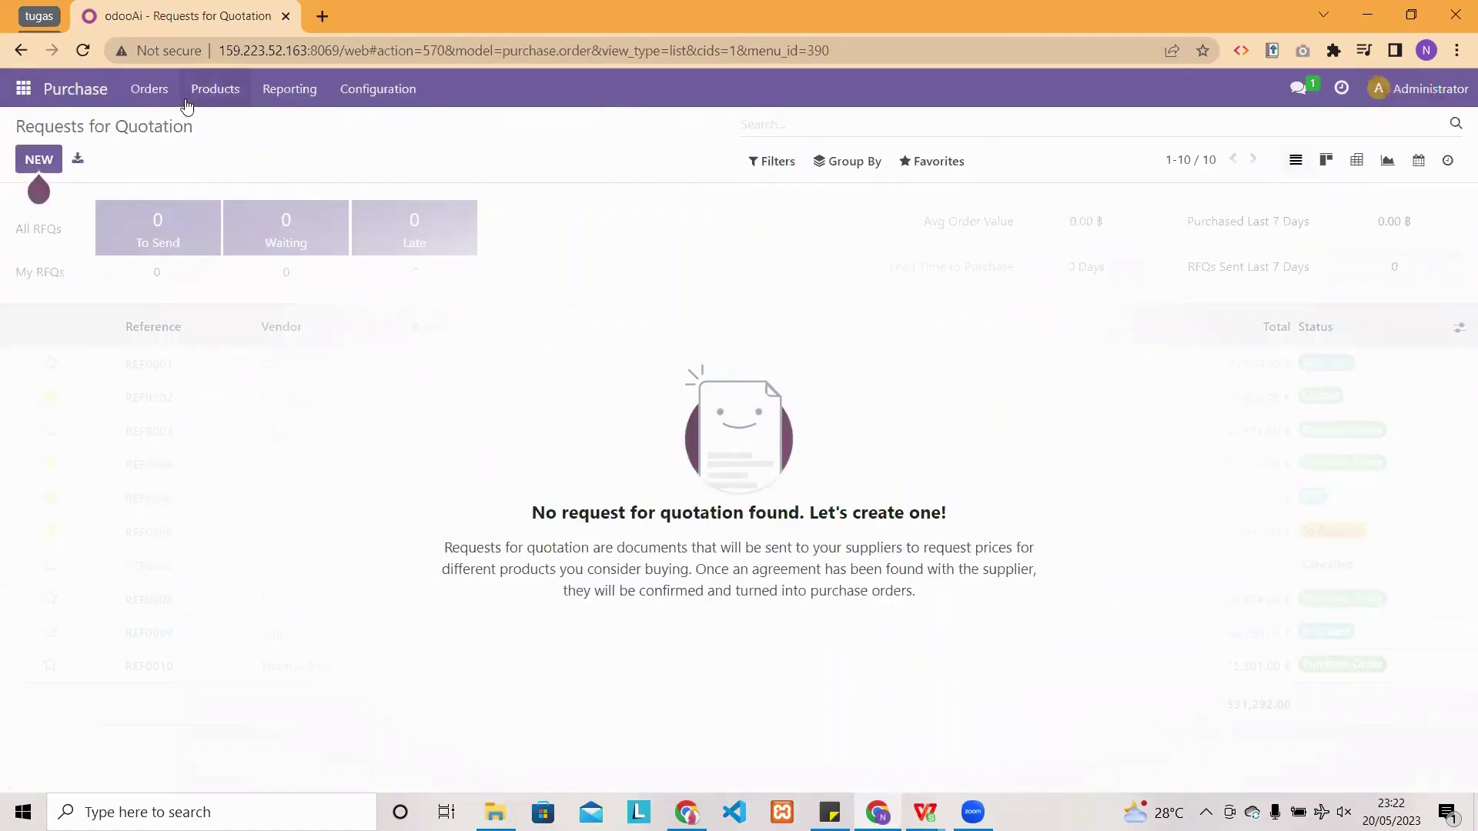
click(163, 92)
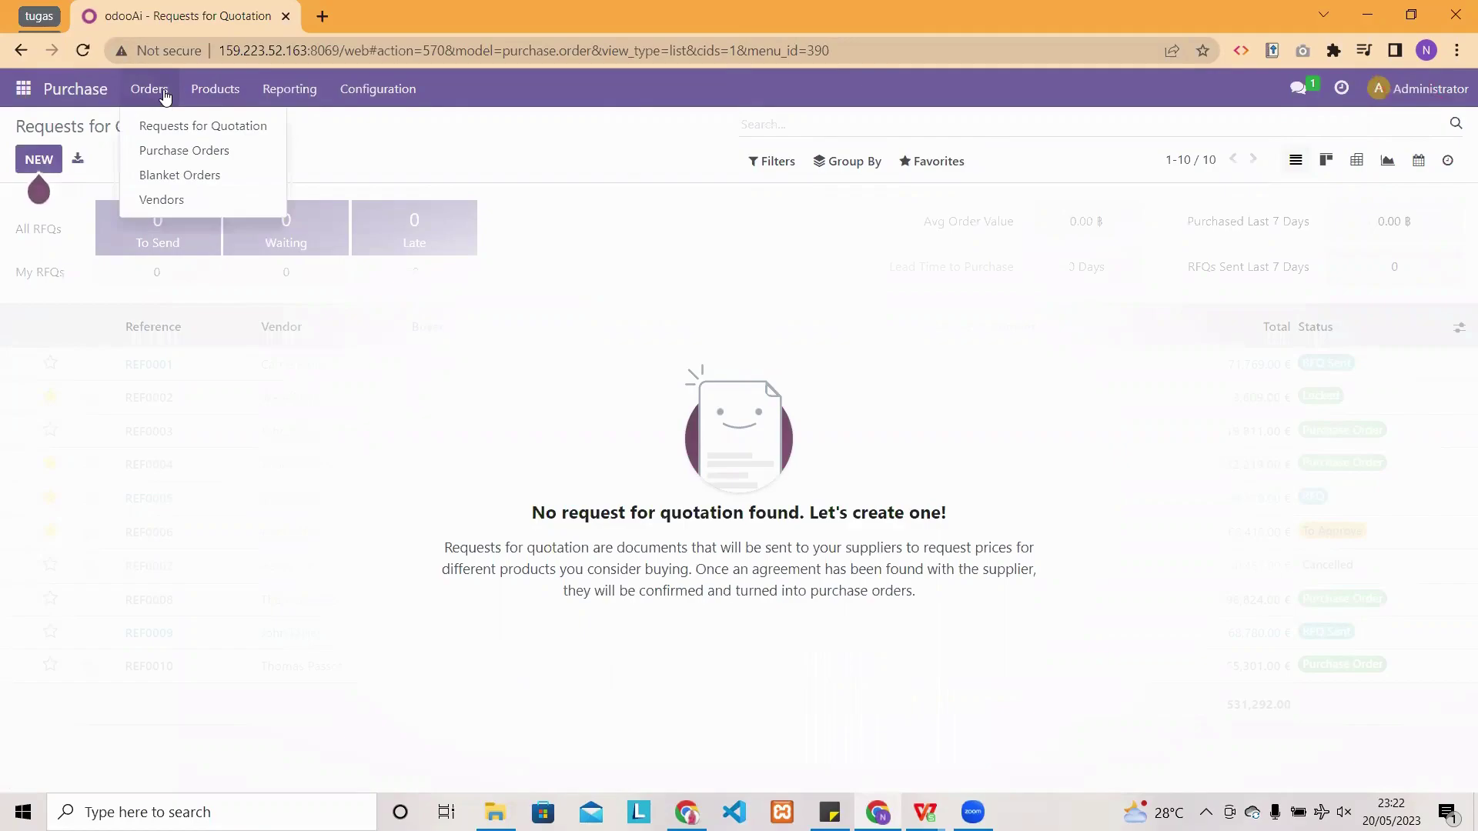
click(207, 199)
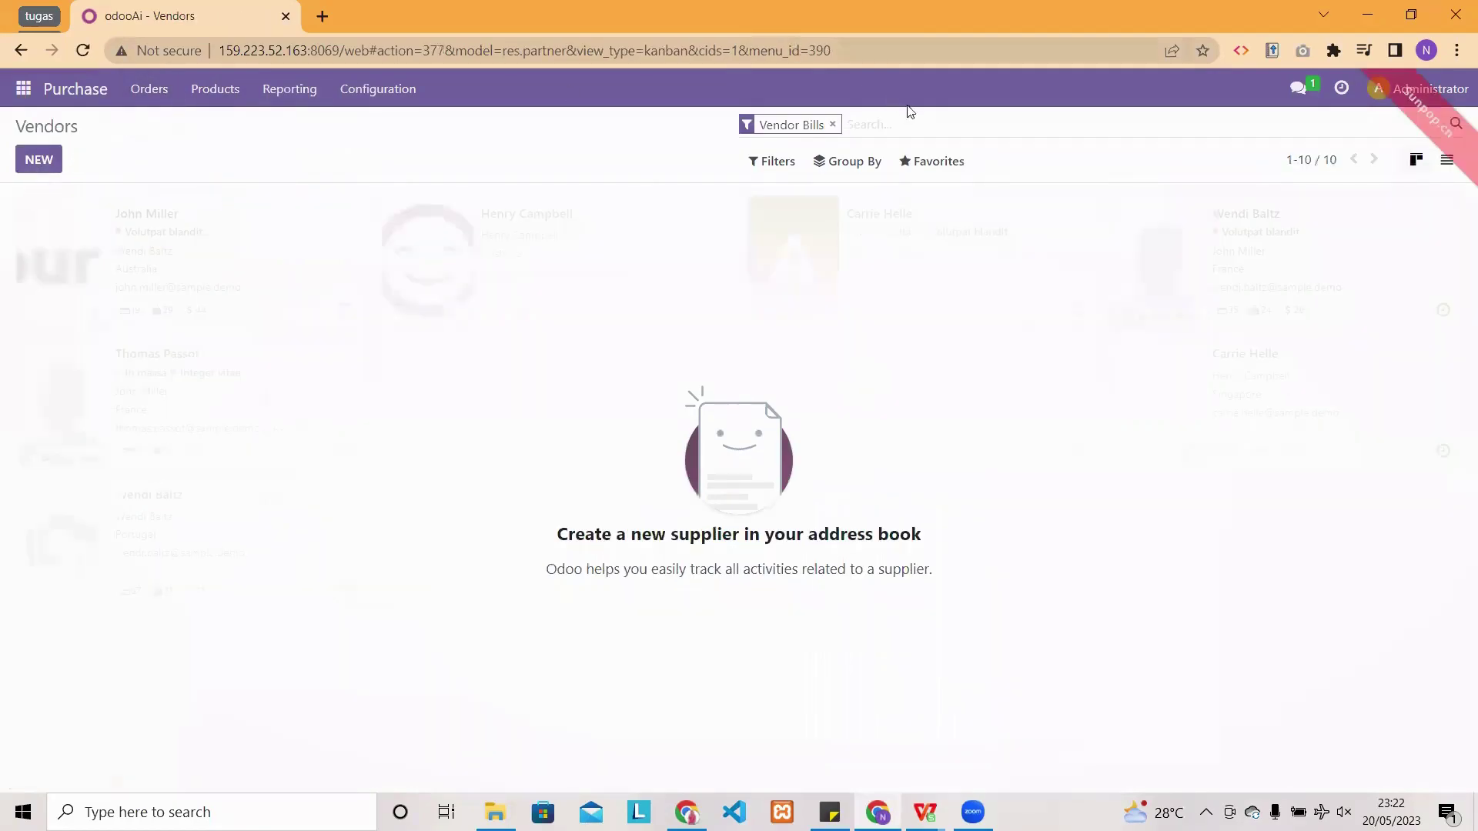
click(926, 170)
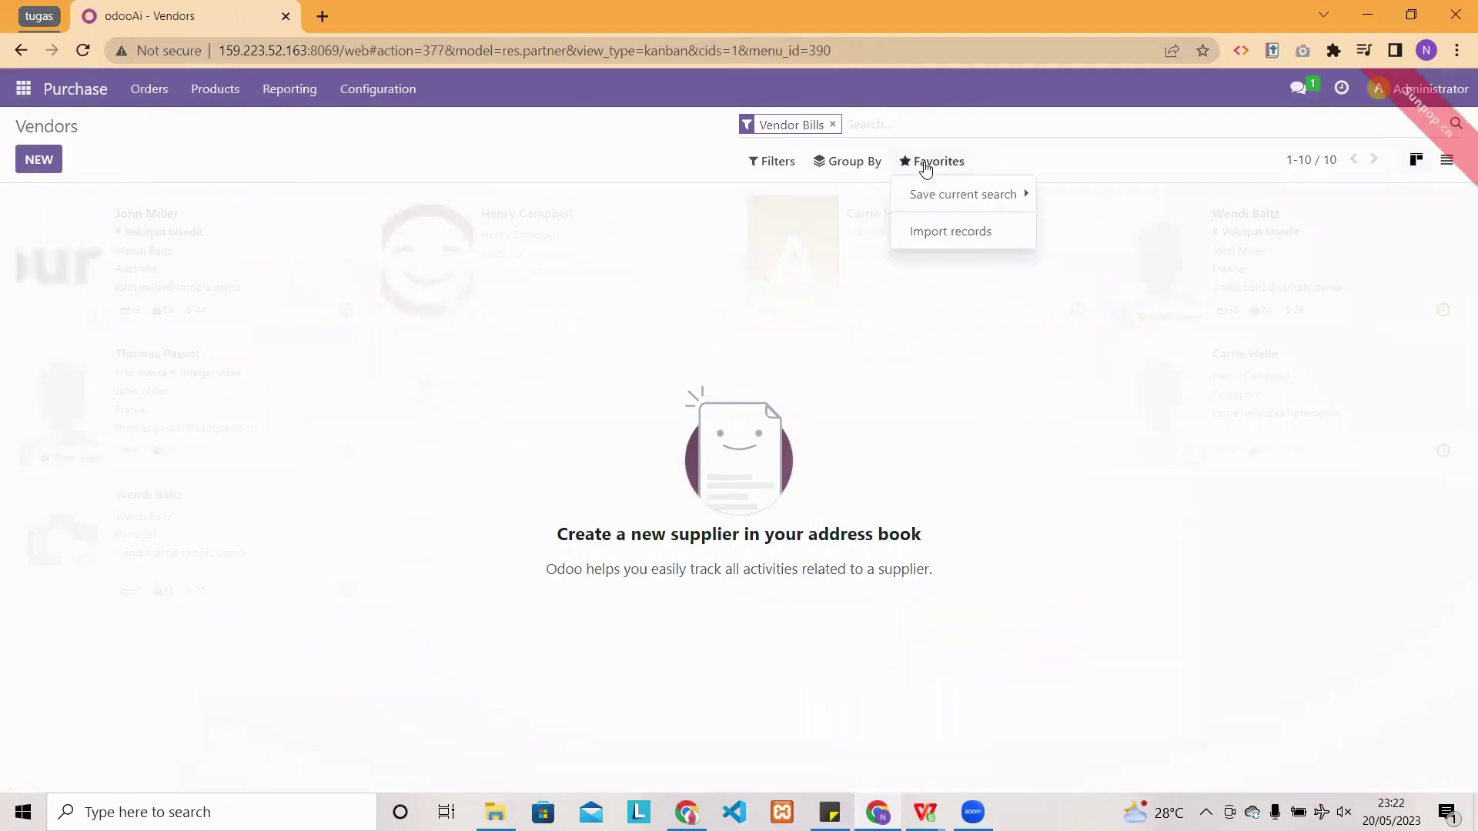
click(951, 232)
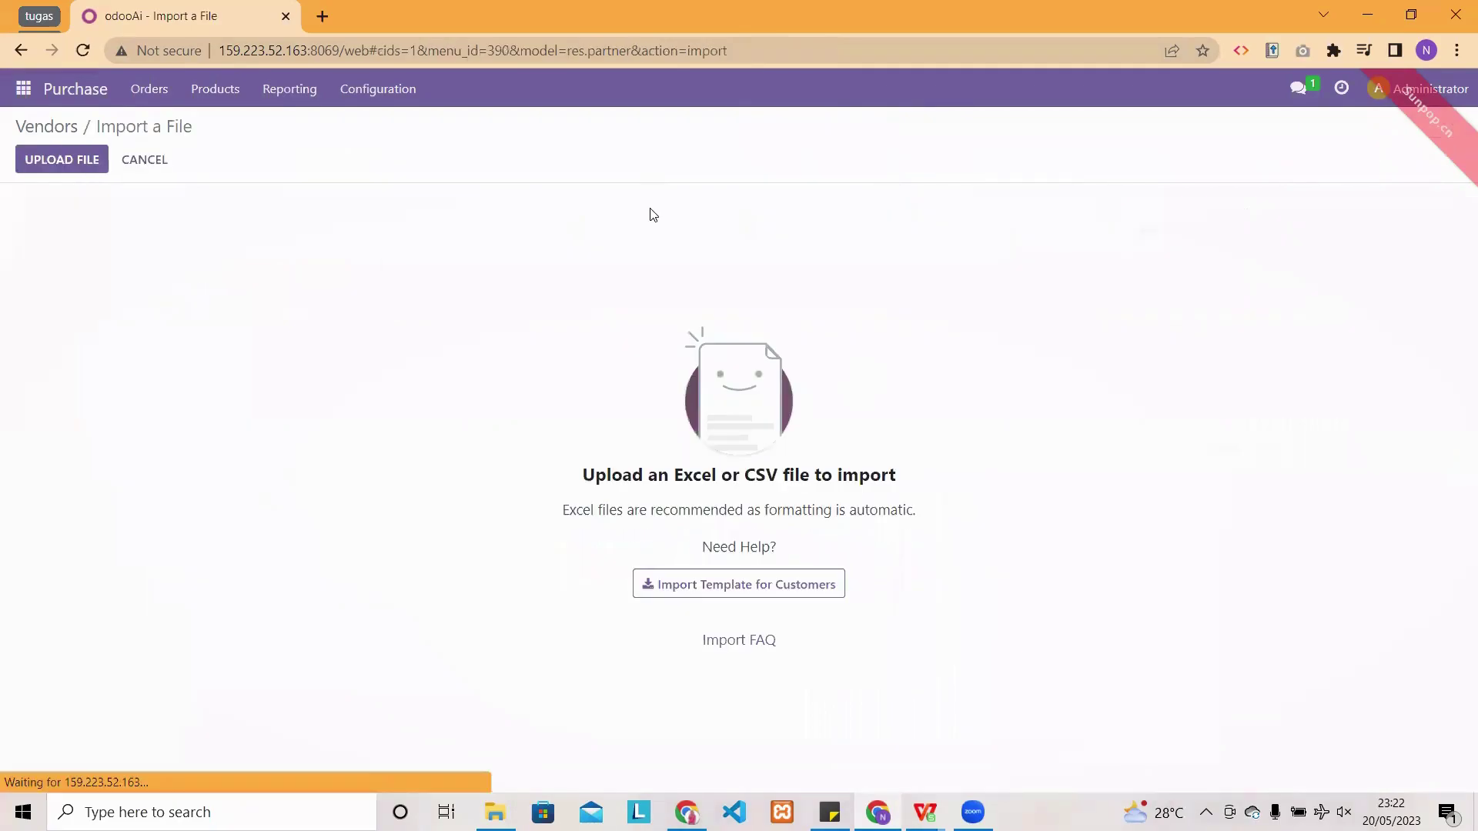
- Upload 01 Master Data Vendor.xlsx, test it, and import the 21 vendors
click(86, 160)
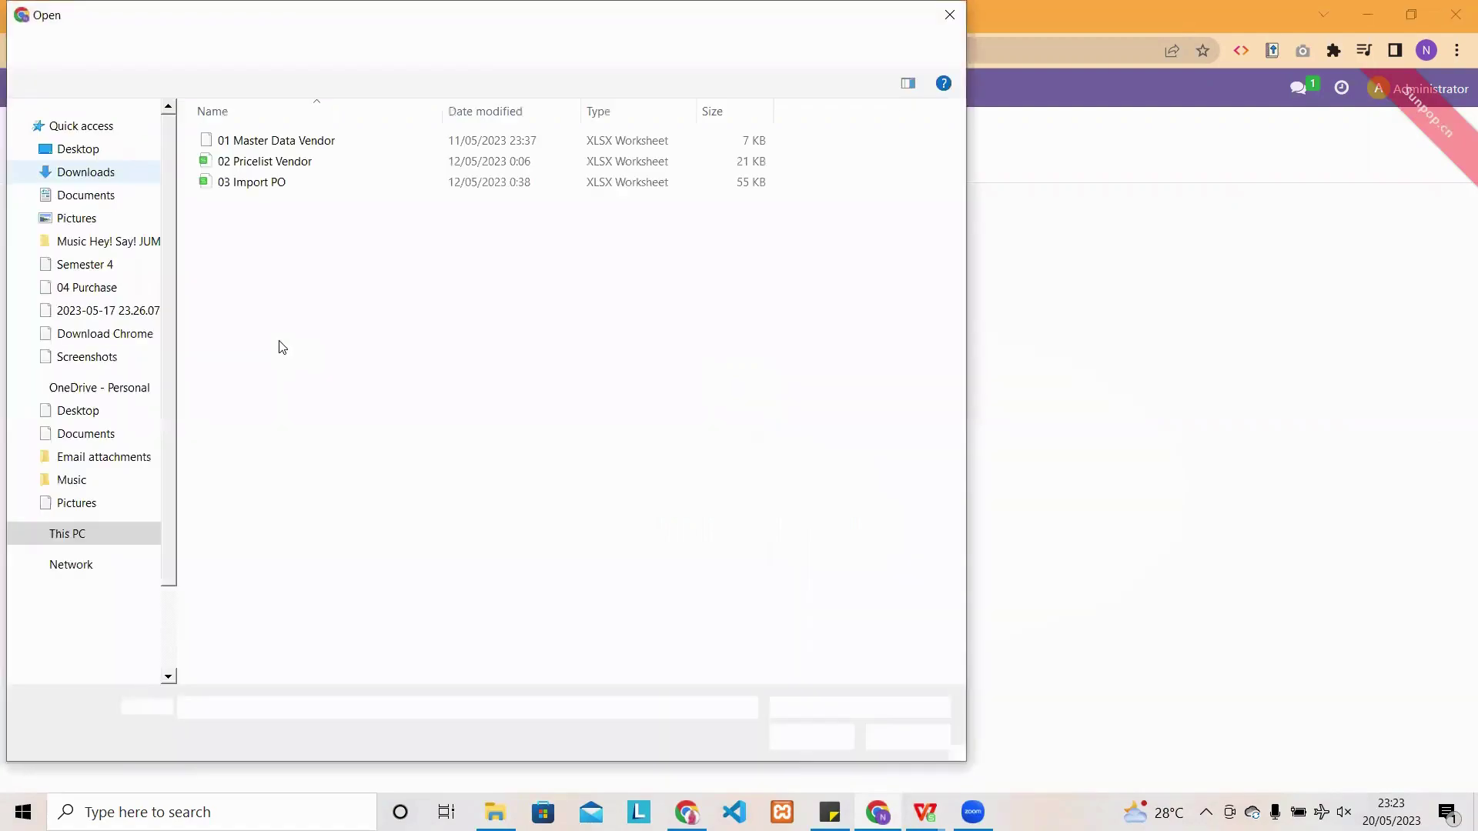
click(322, 150)
click(794, 738)
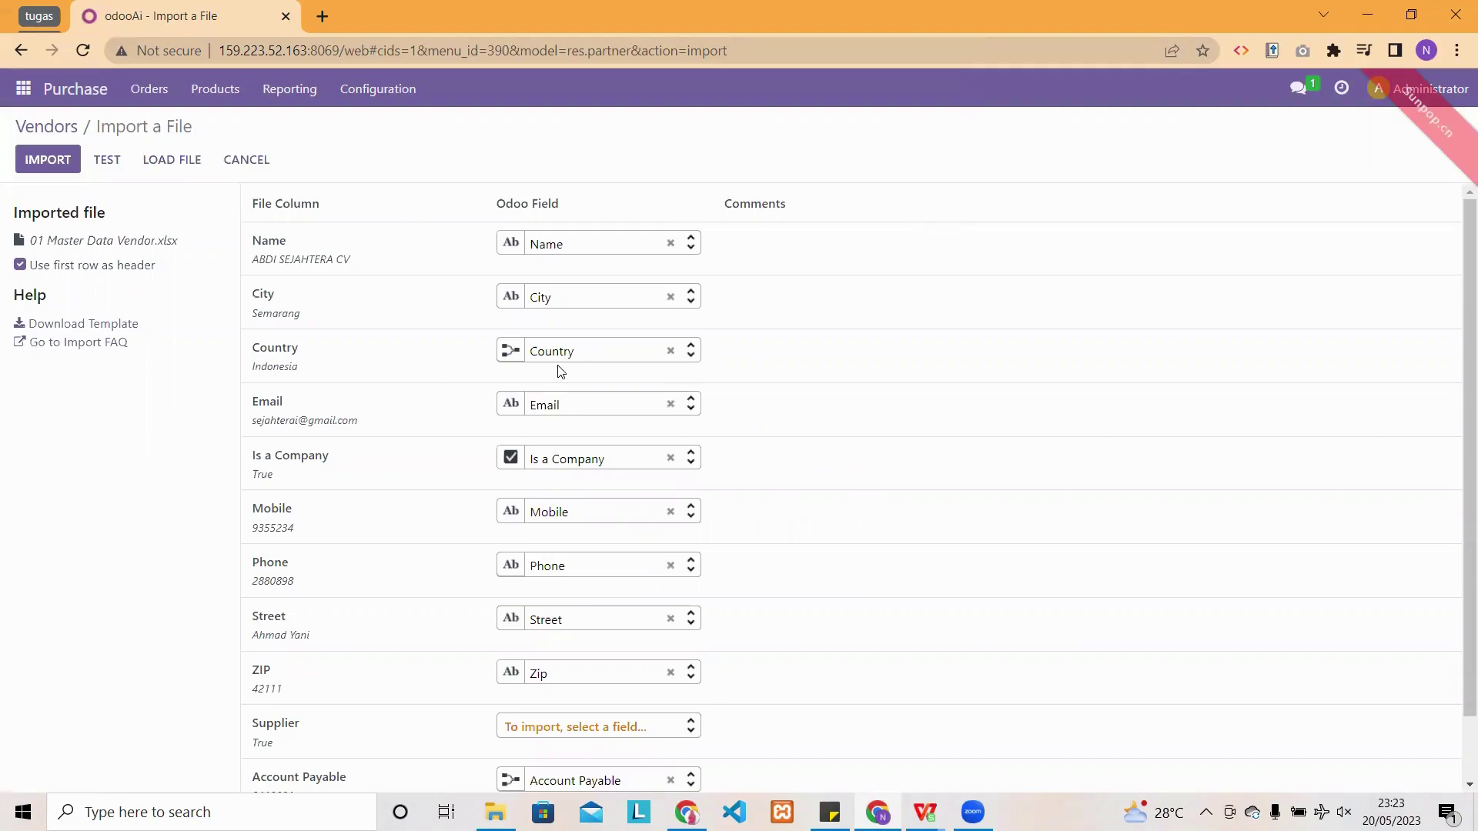
click(108, 164)
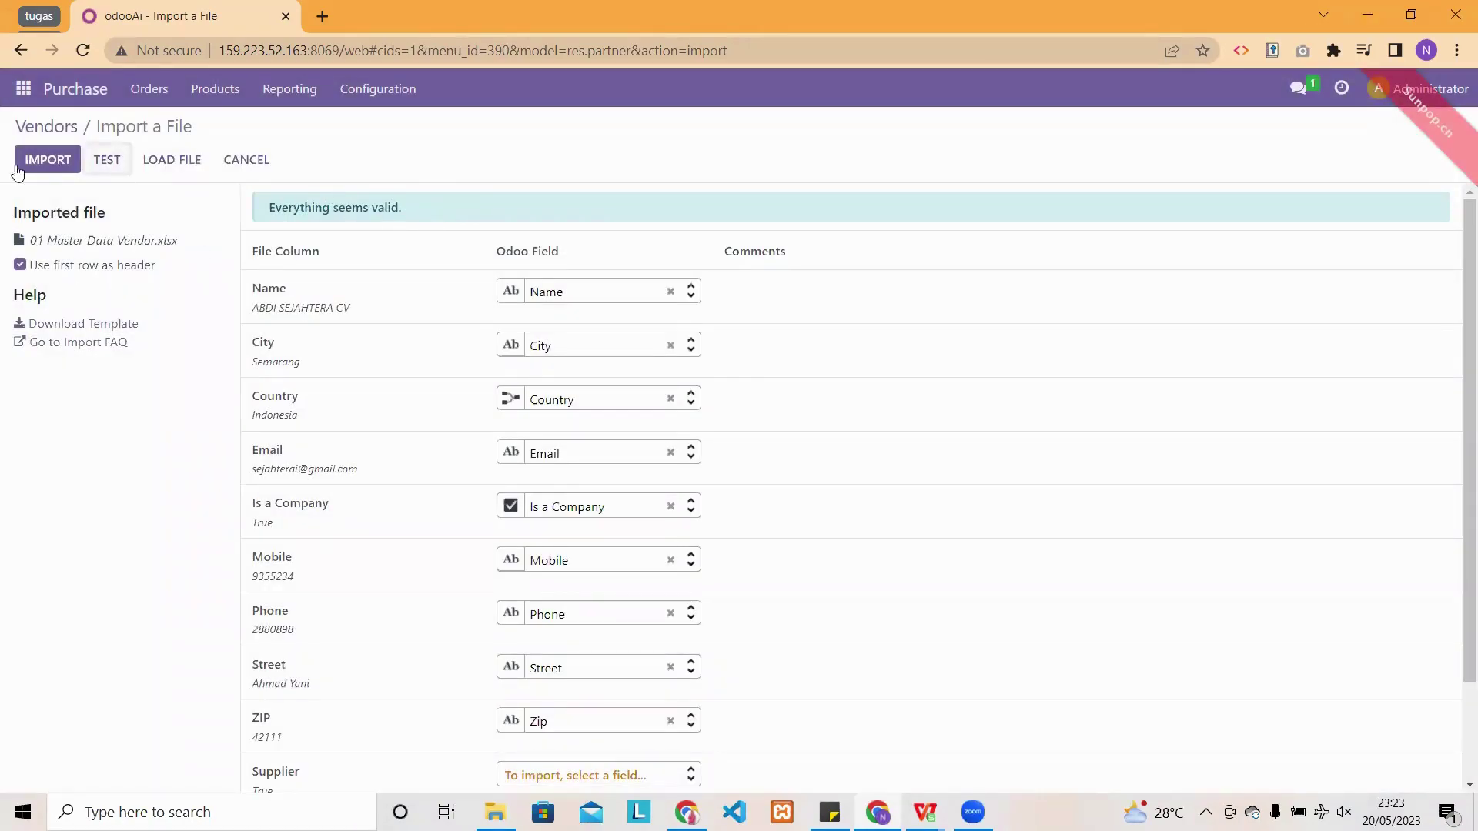
click(42, 164)
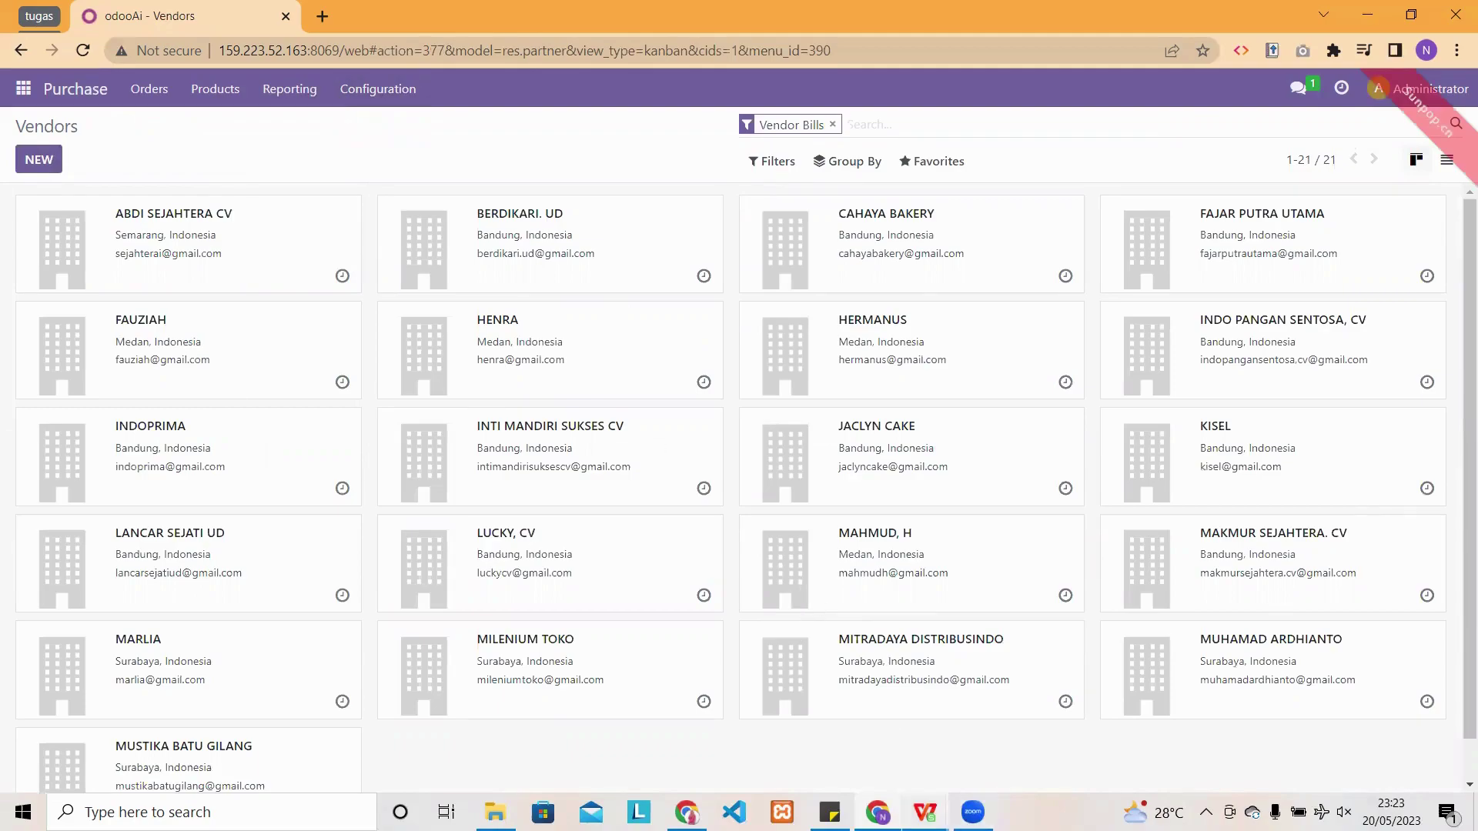
mouse_move(924, 812)
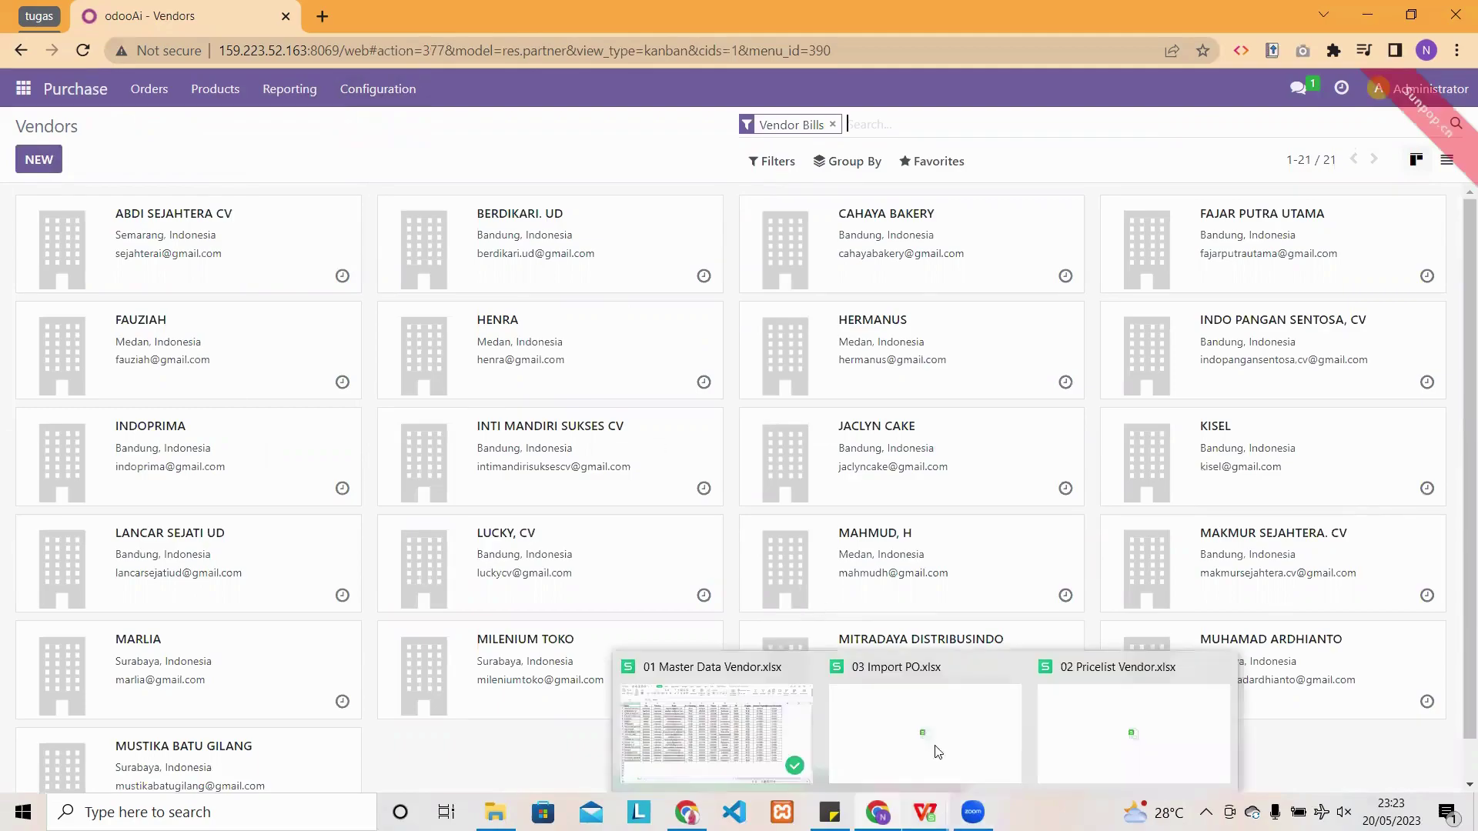
click(1090, 715)
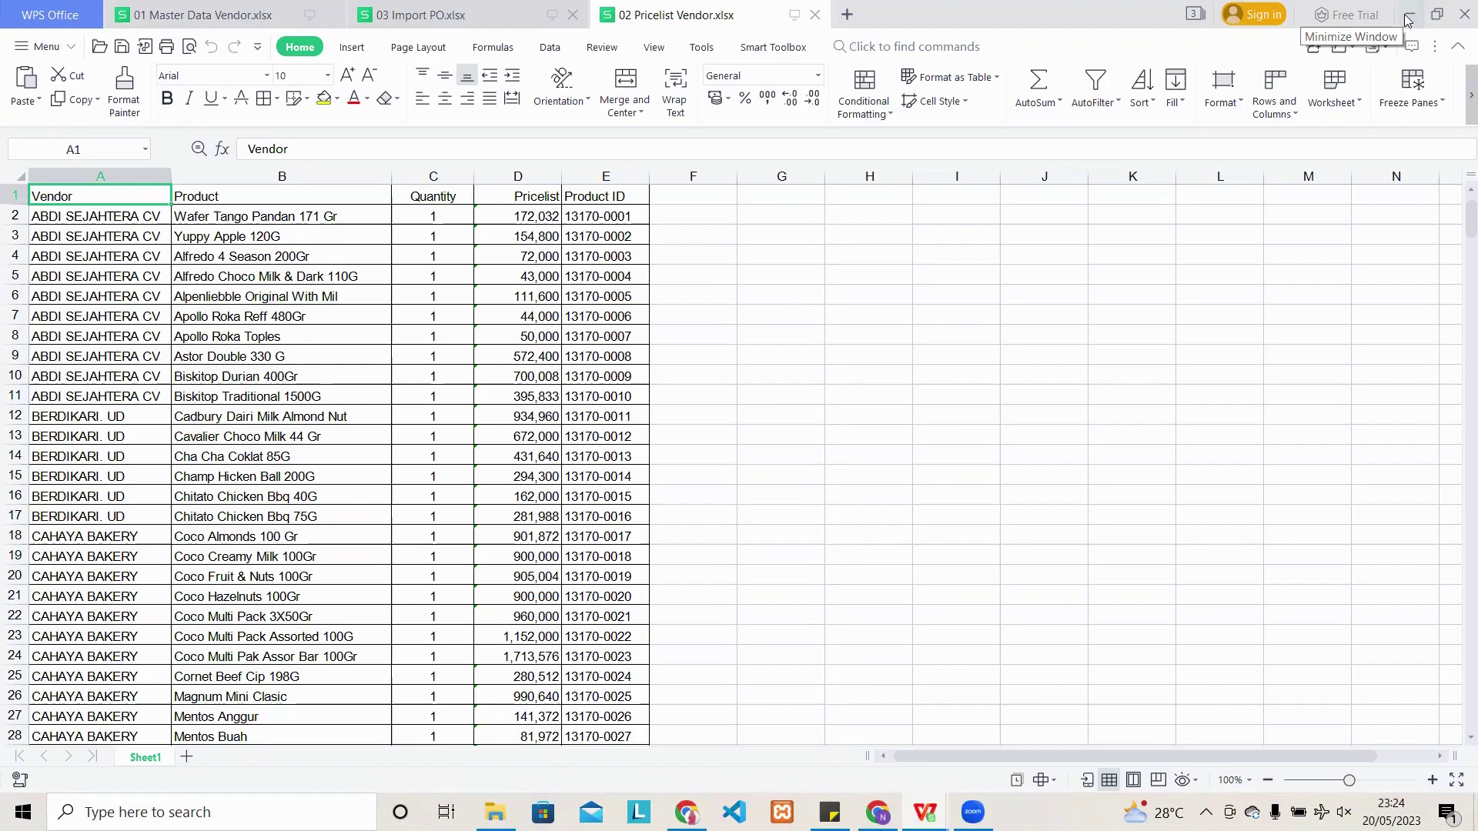
- Minimize the 02 Pricelist Vendor workbook in WPS Office to get back to the Odoo Vendors kanban
click(1408, 16)
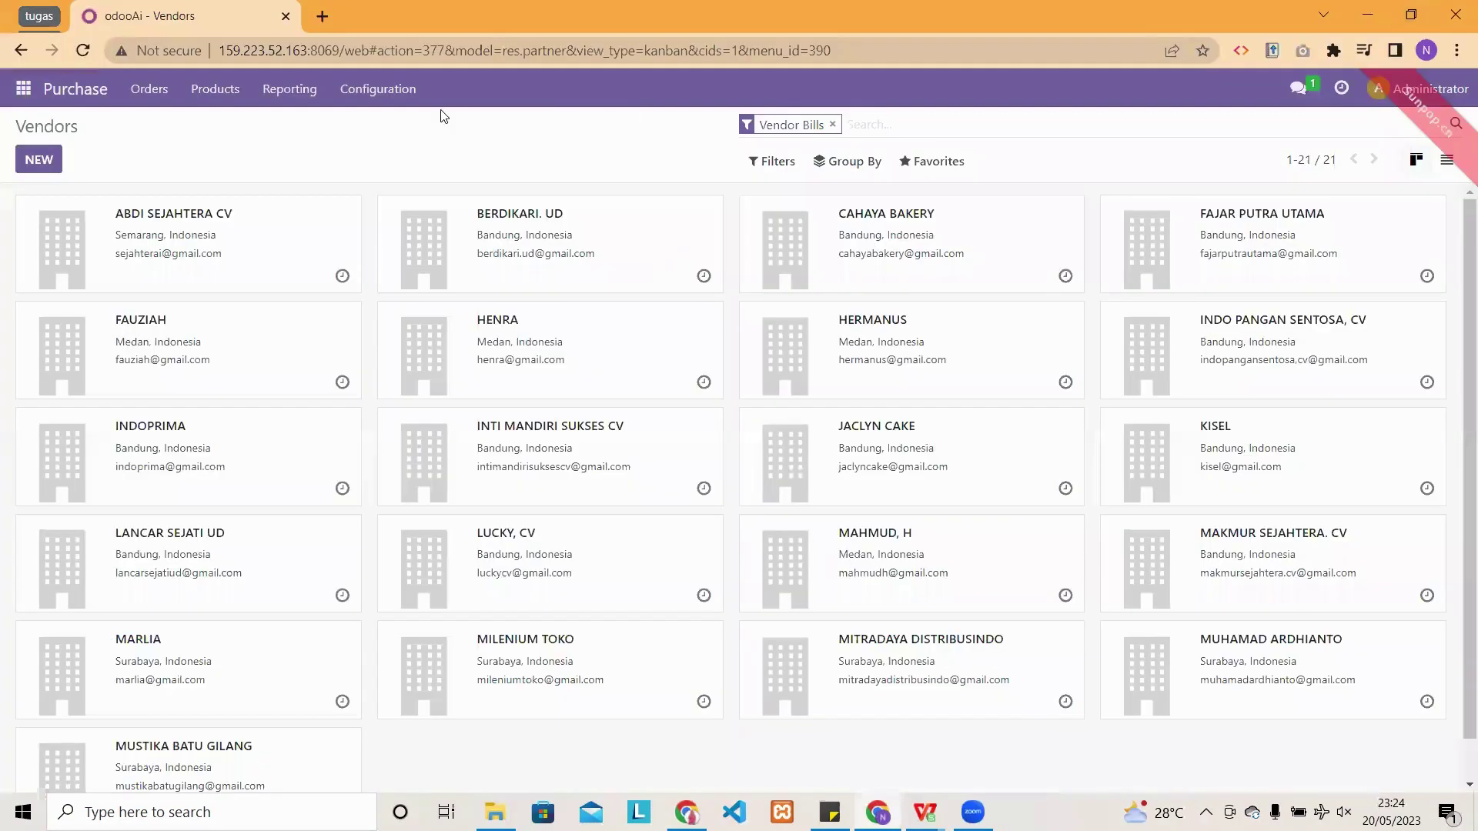
- Go to Purchase Configuration > Vendor Pricelists and start an import of records
click(371, 93)
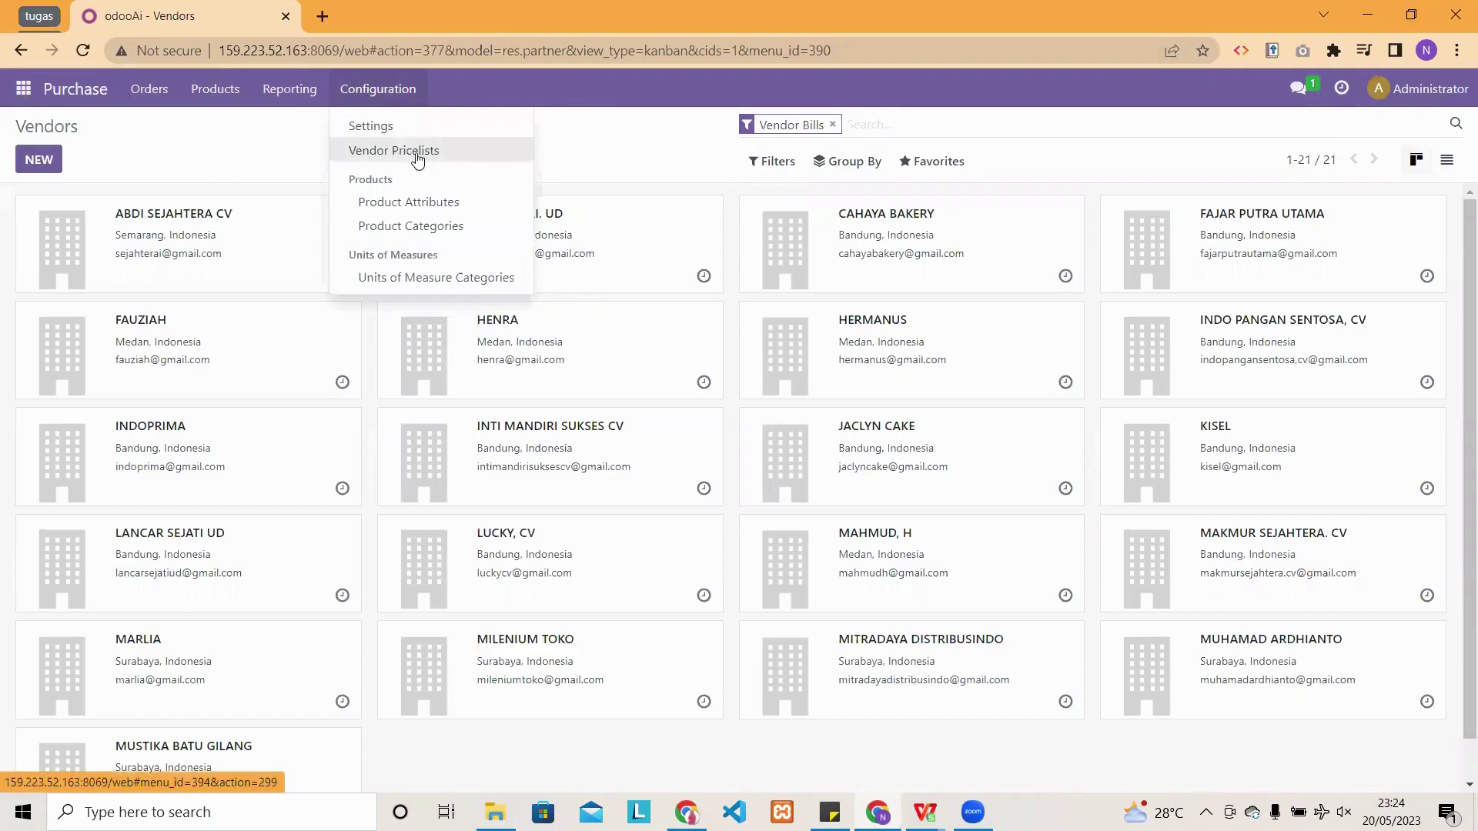
click(470, 163)
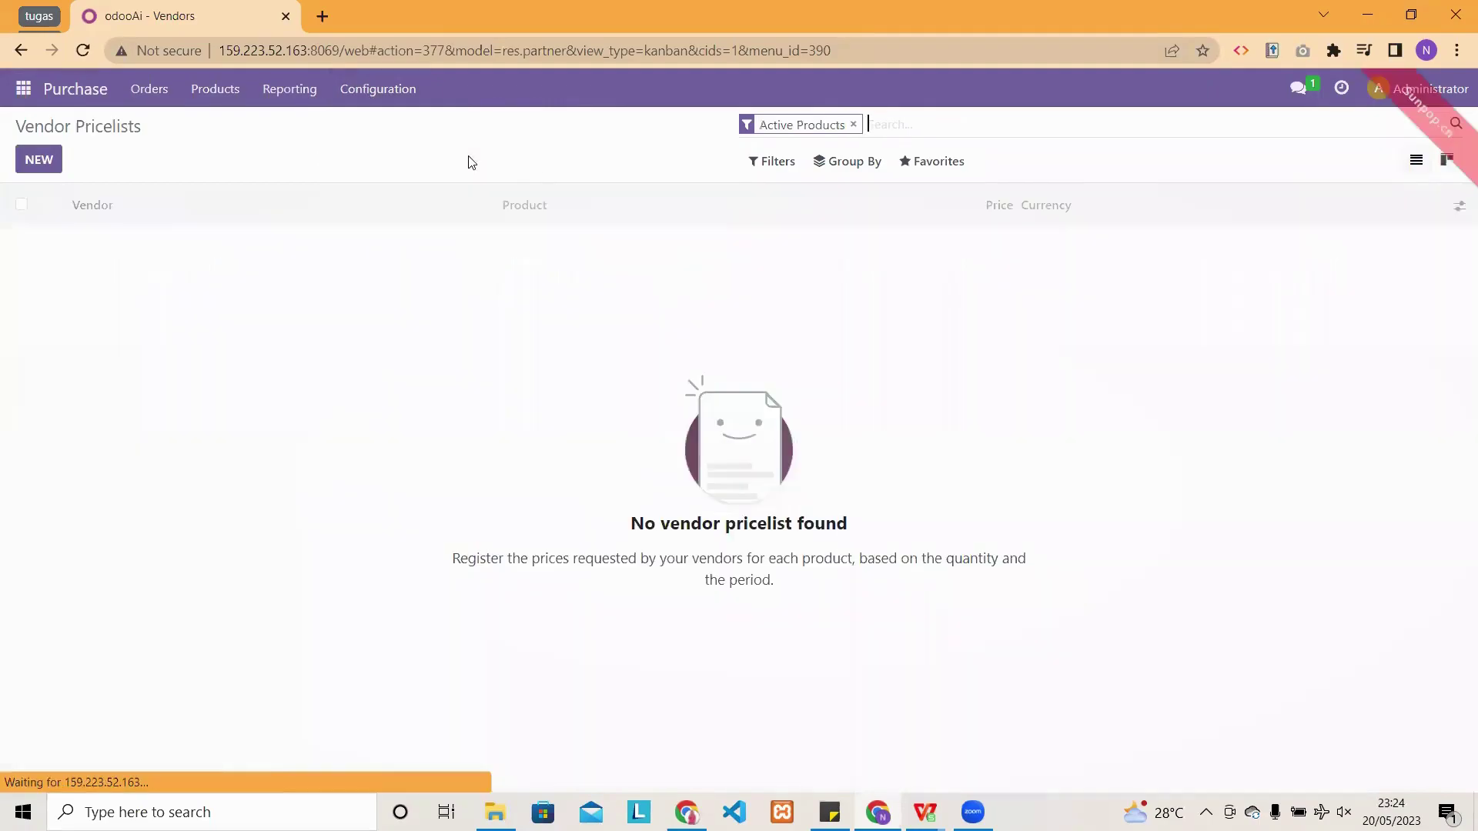
click(935, 171)
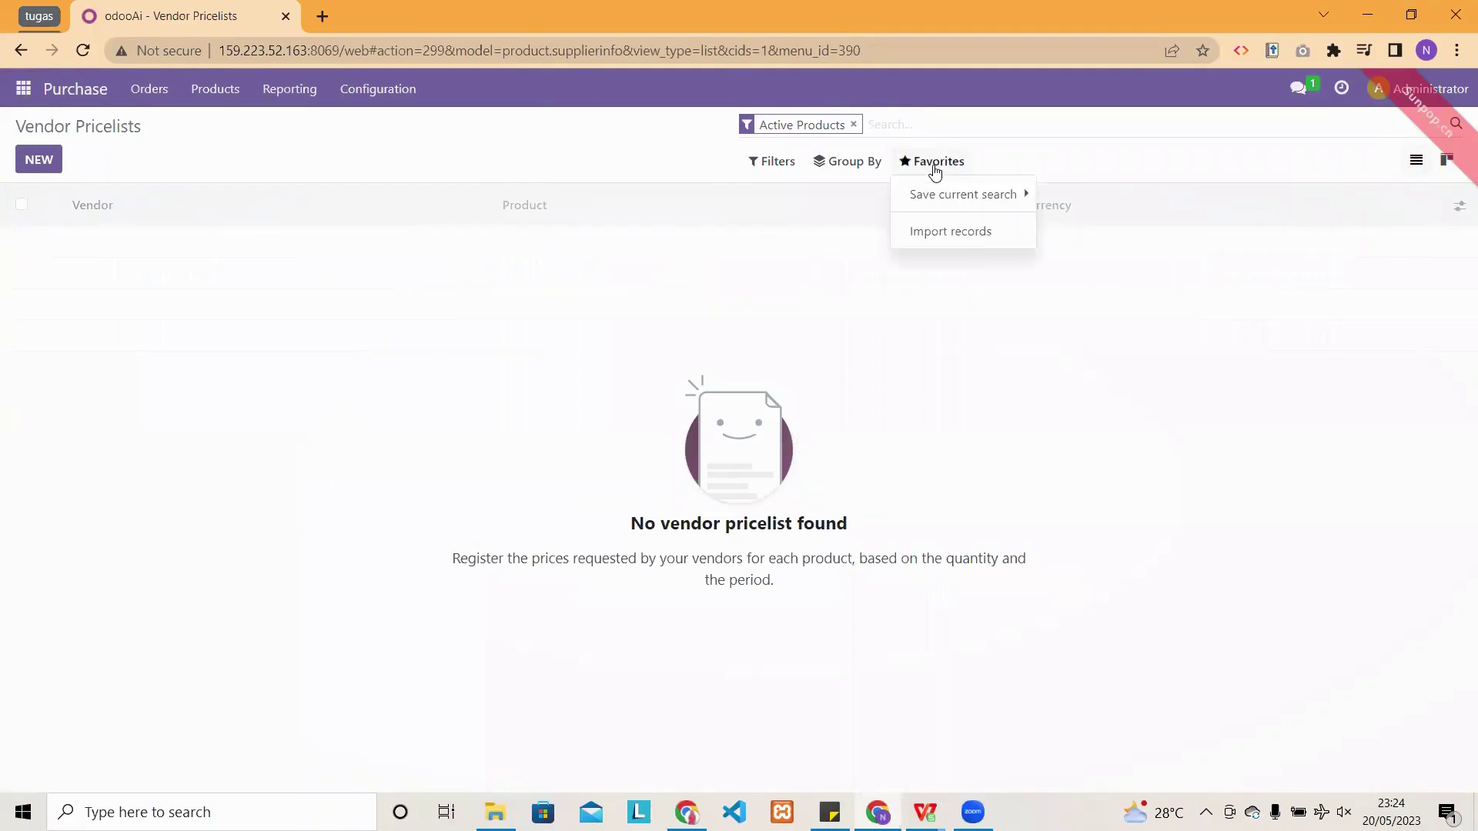
click(959, 234)
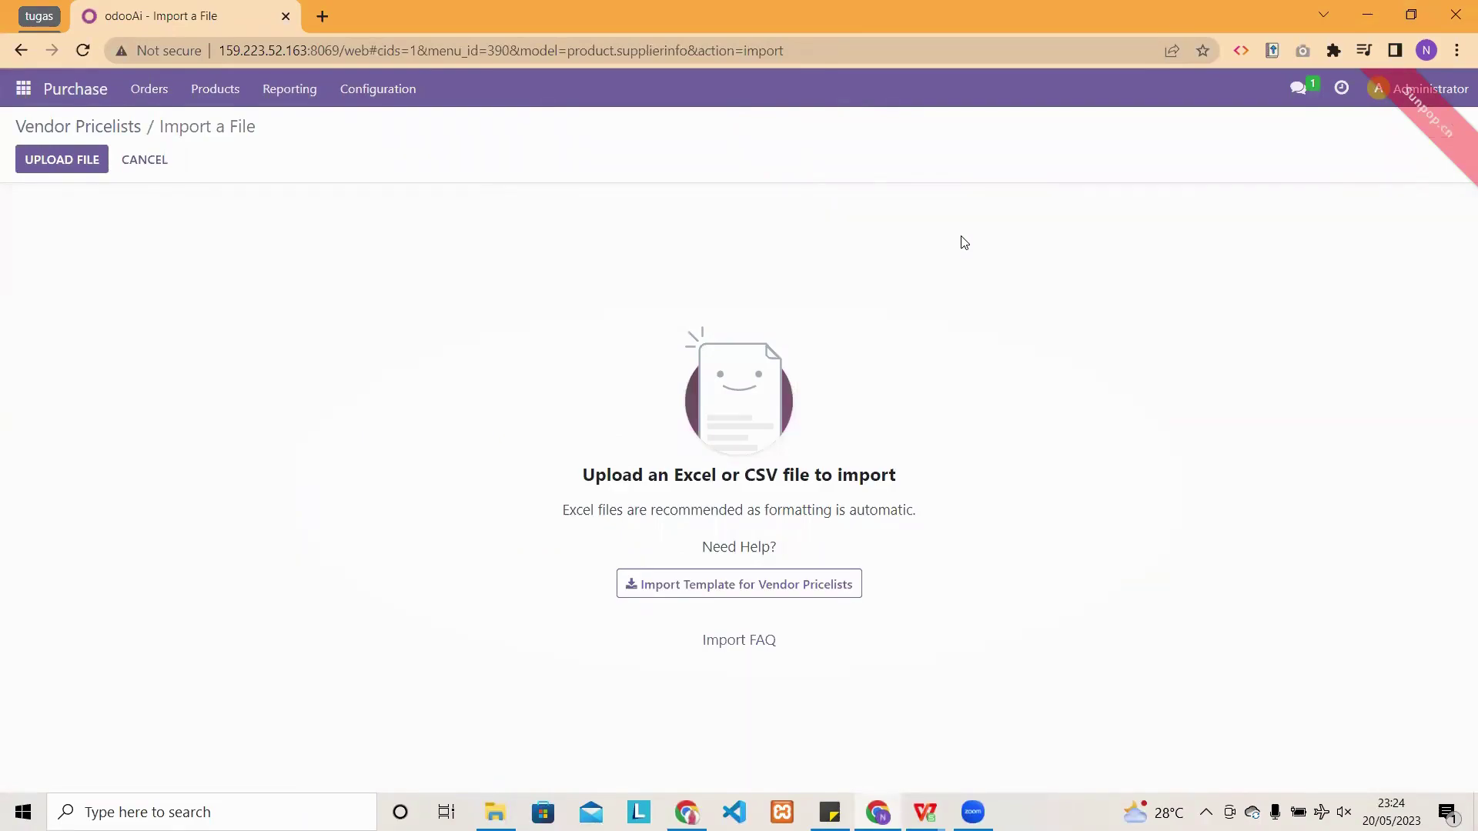
- Upload 02 Pricelist Vendor.xlsx, test it despite multiple-match warnings, and import the vendor prices
click(74, 162)
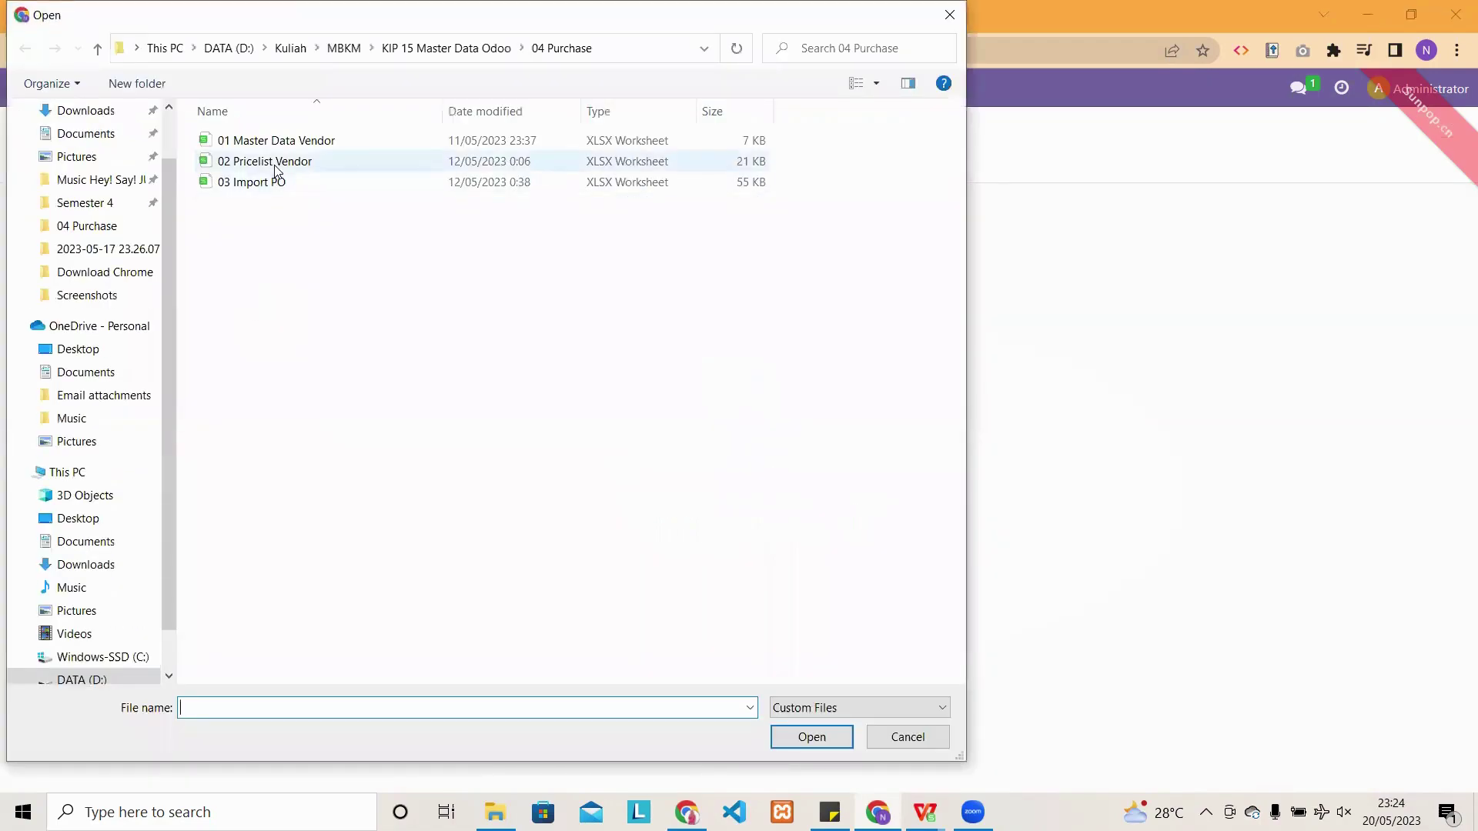
click(335, 162)
click(791, 741)
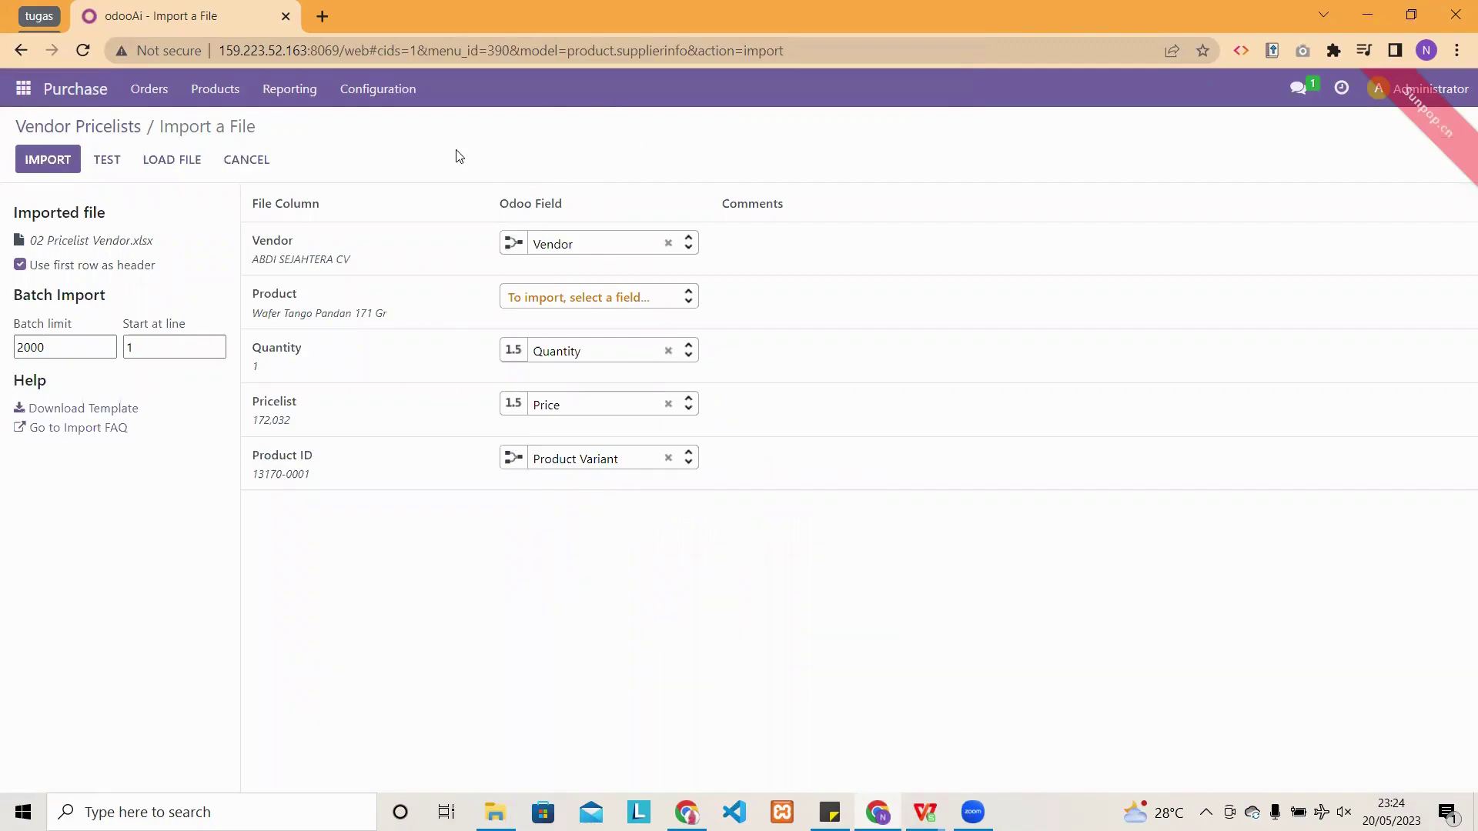
mouse_move(315, 314)
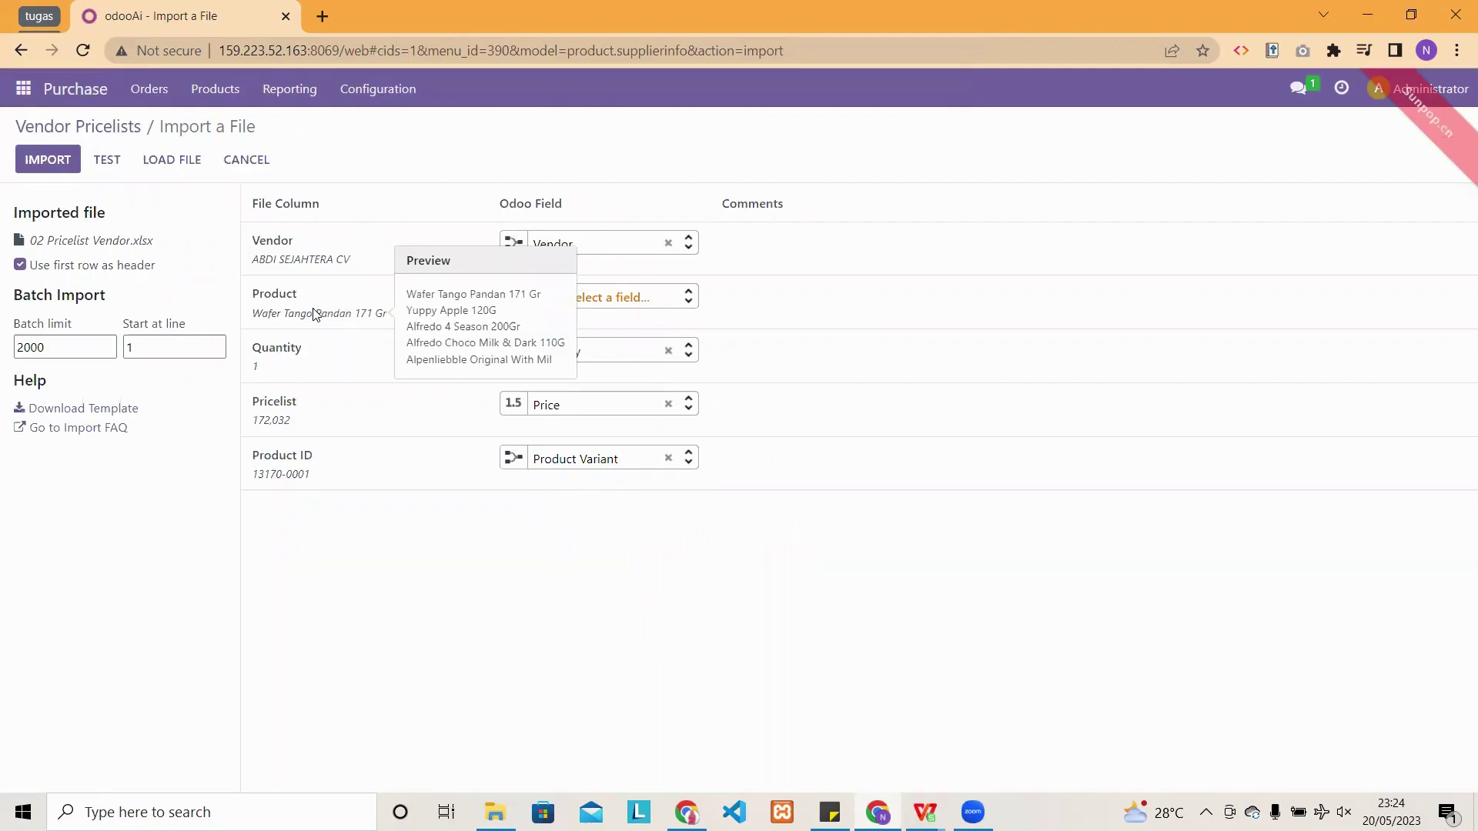
click(107, 160)
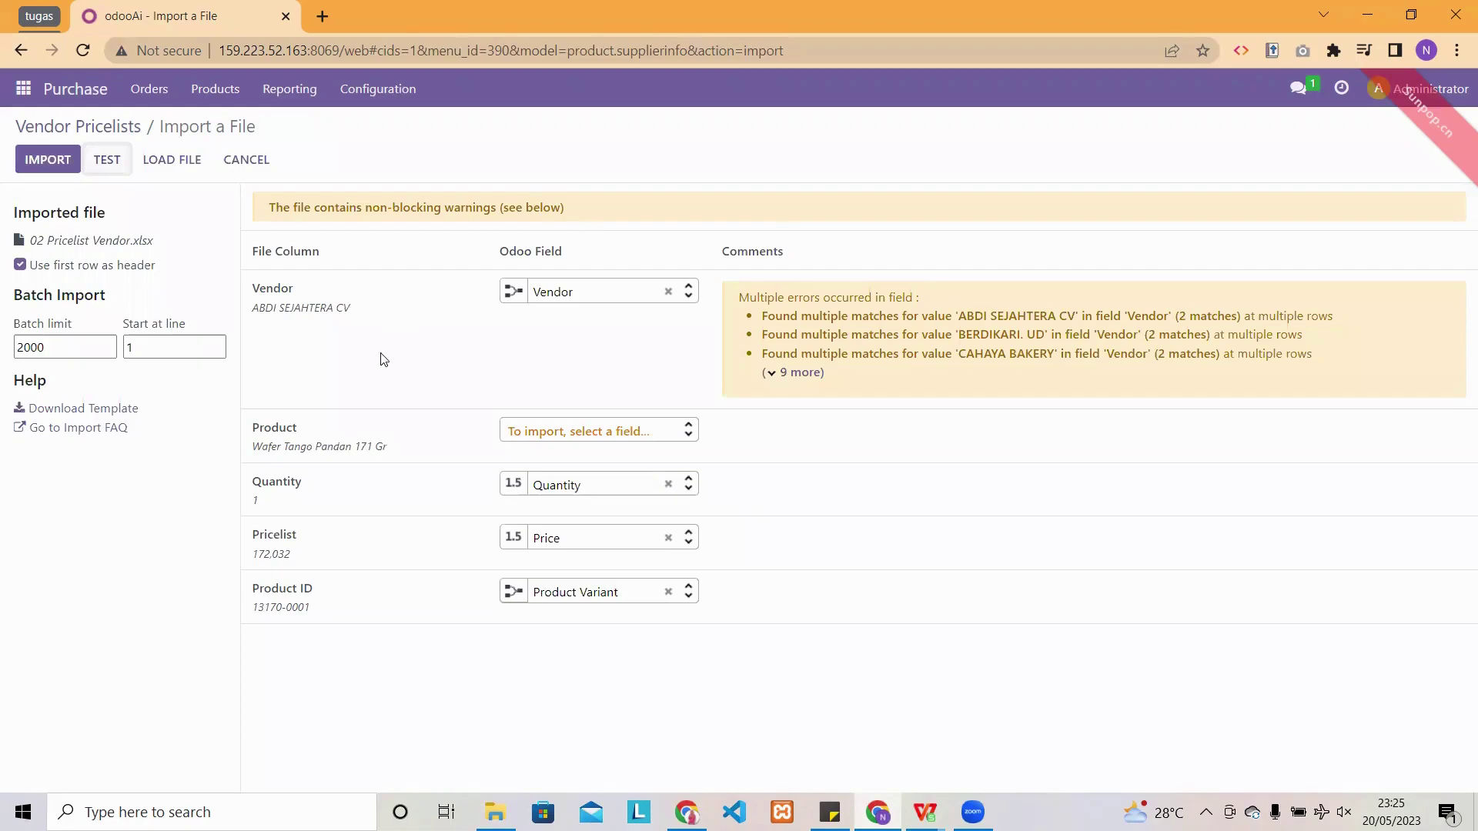
click(48, 160)
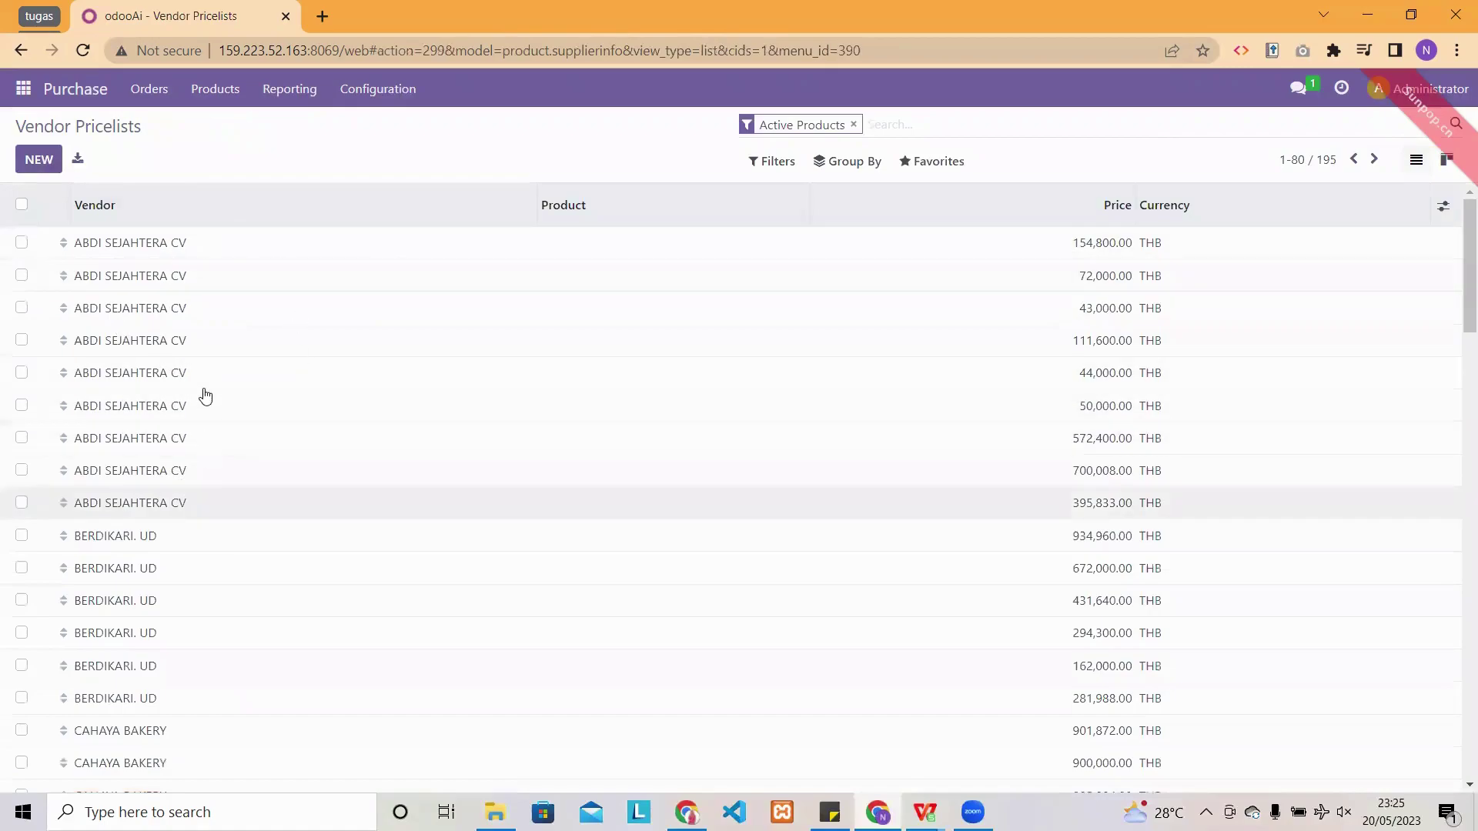
- Scroll through the 195 imported THB vendor price entries, then bring WPS Office back
scroll(206, 401, down, 15)
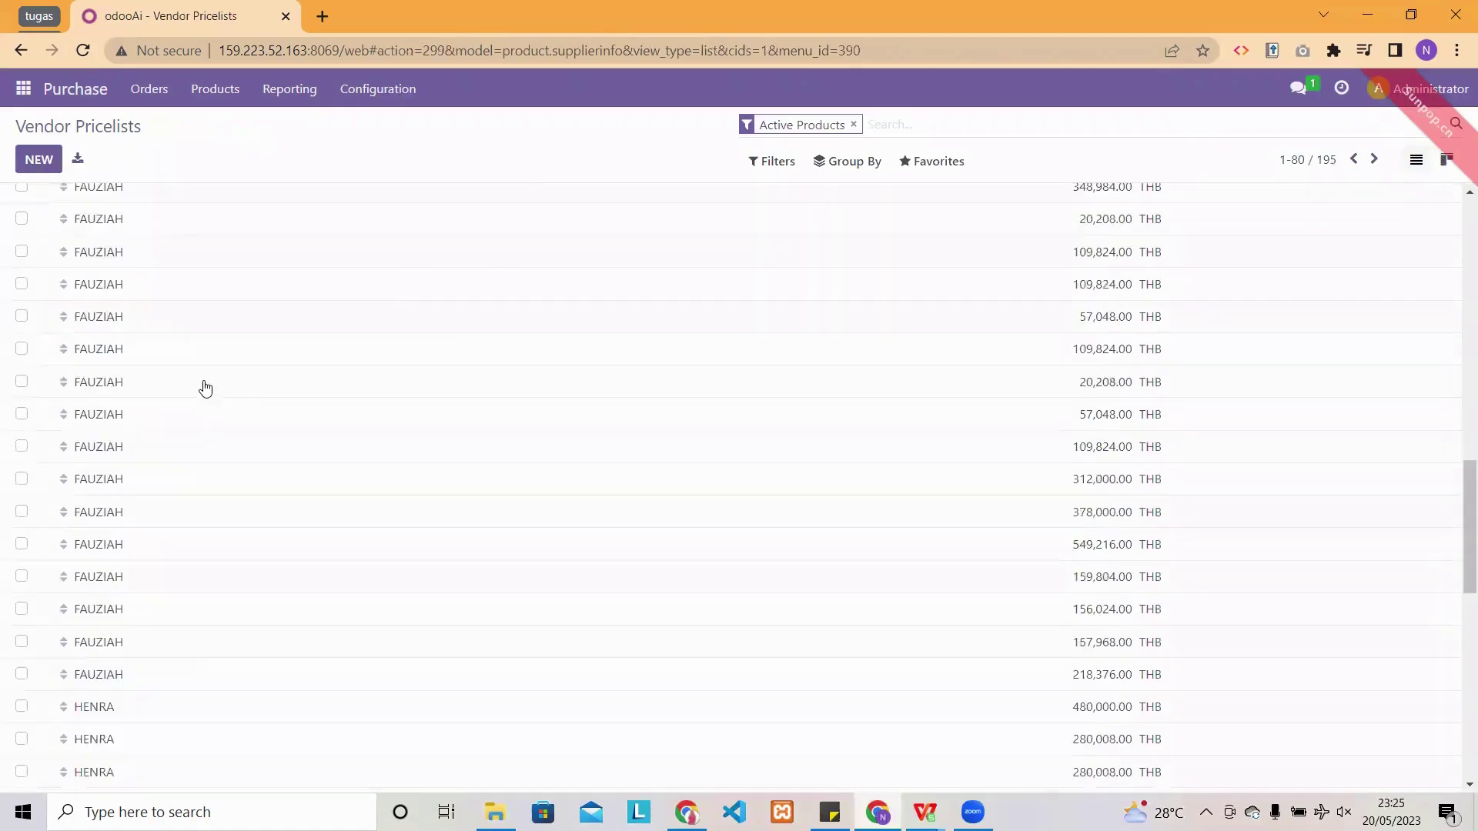
scroll(205, 389, down, 6)
scroll(206, 393, up, 20)
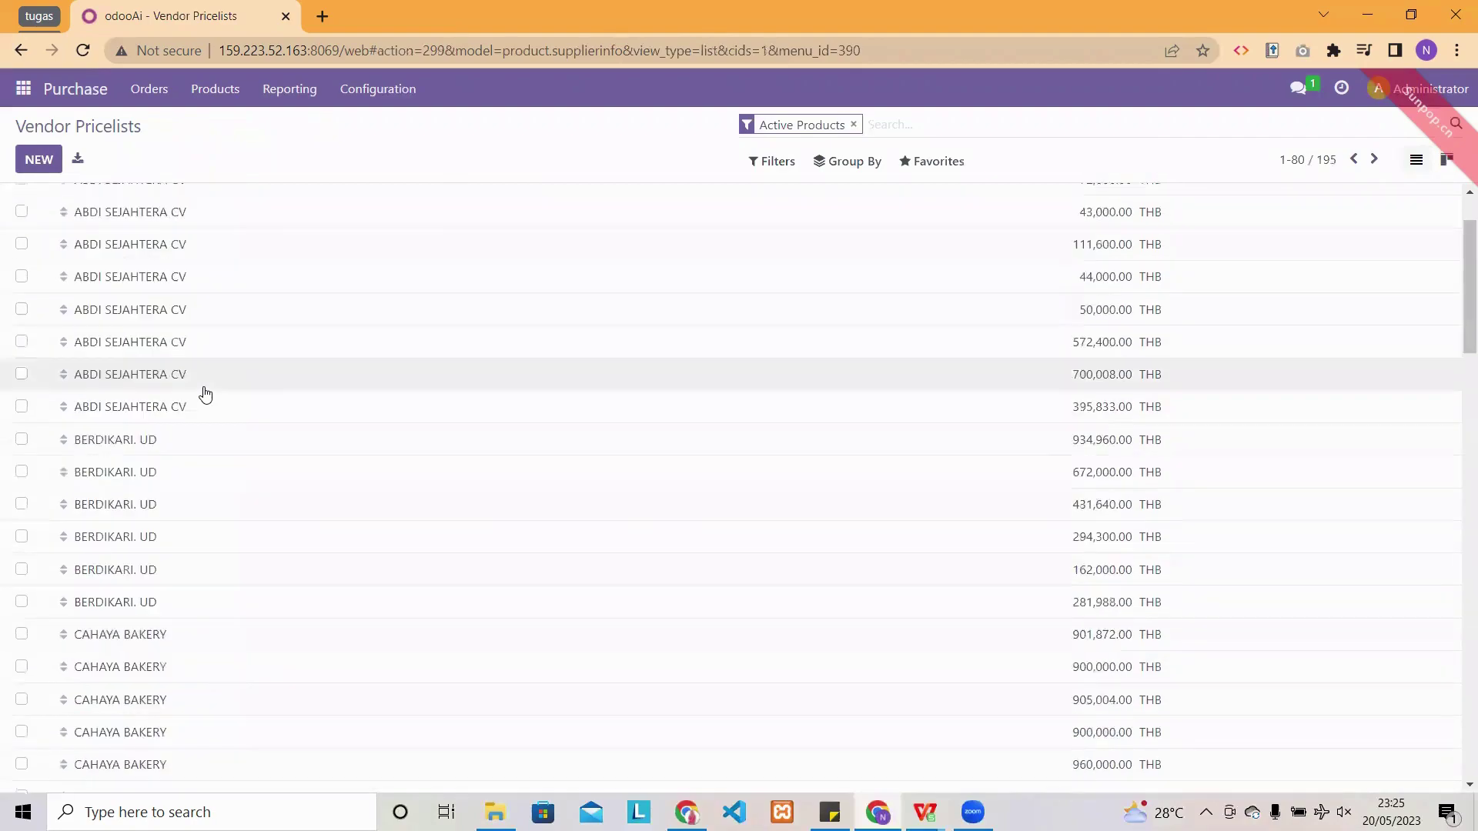
scroll(206, 394, up, 2)
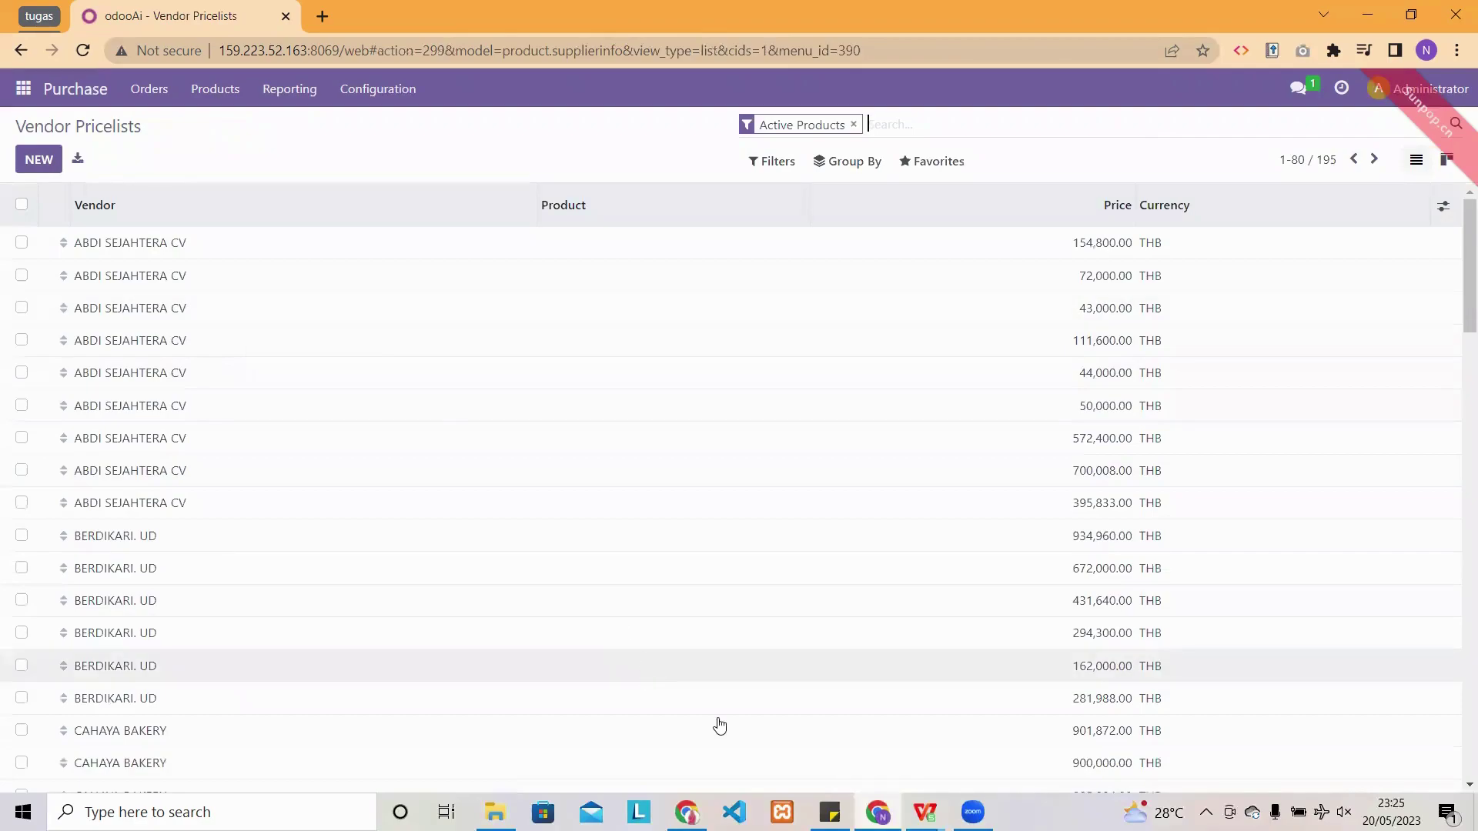
click(924, 812)
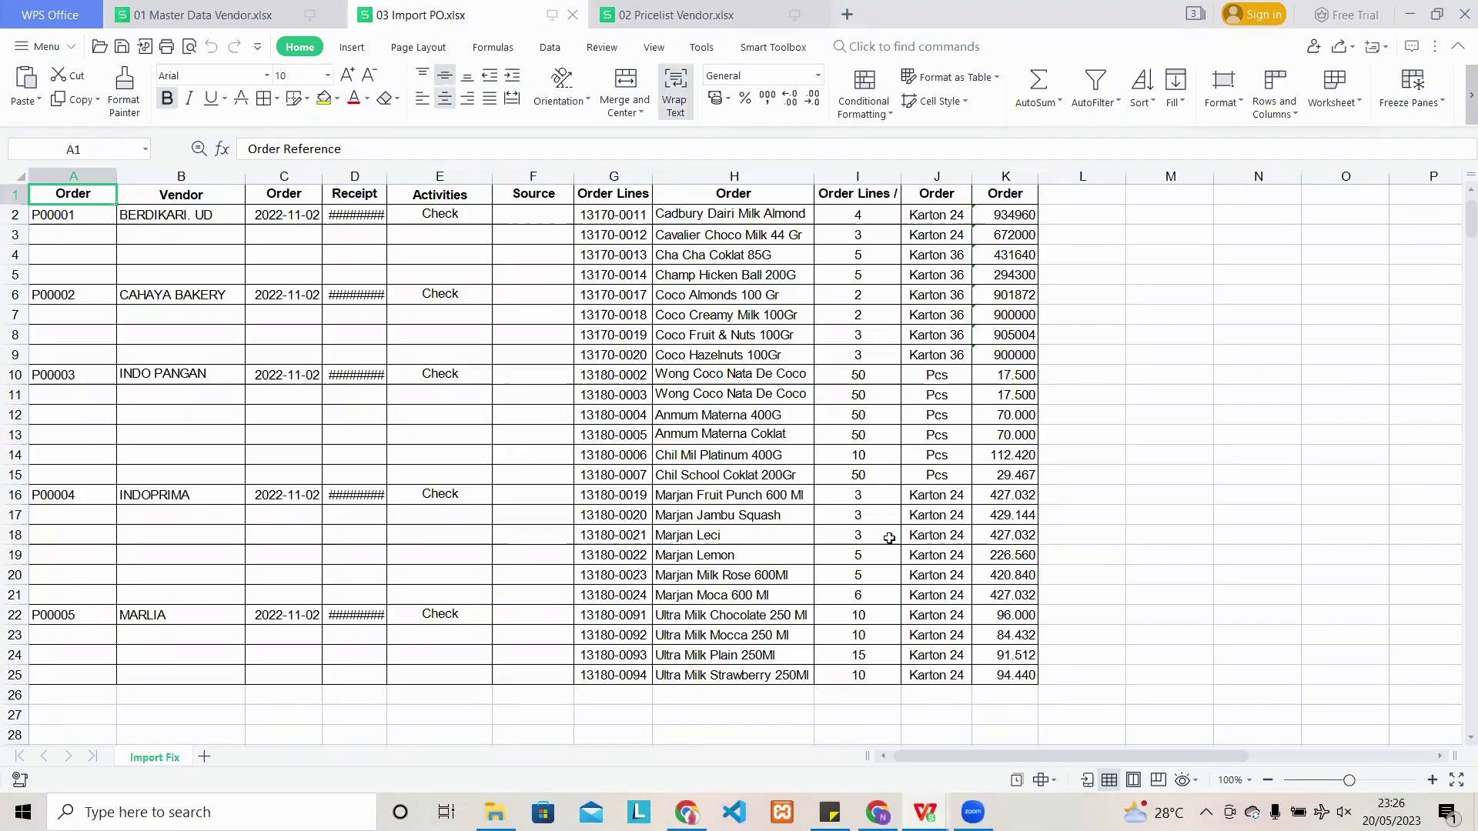
- Review the Import PO headers from Order Reference through Order Lines / Quantity
double_click(71, 196)
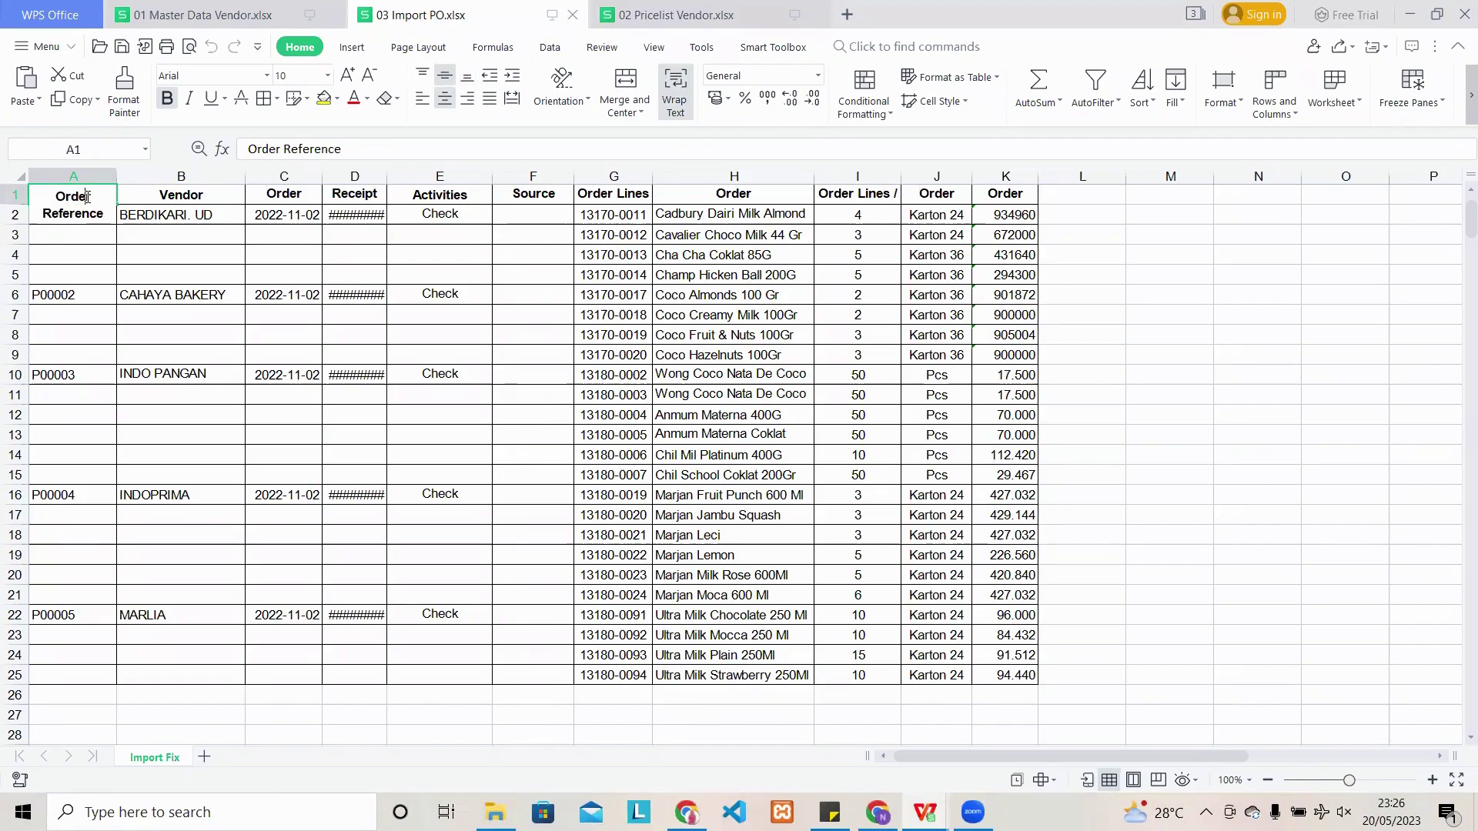
click(199, 200)
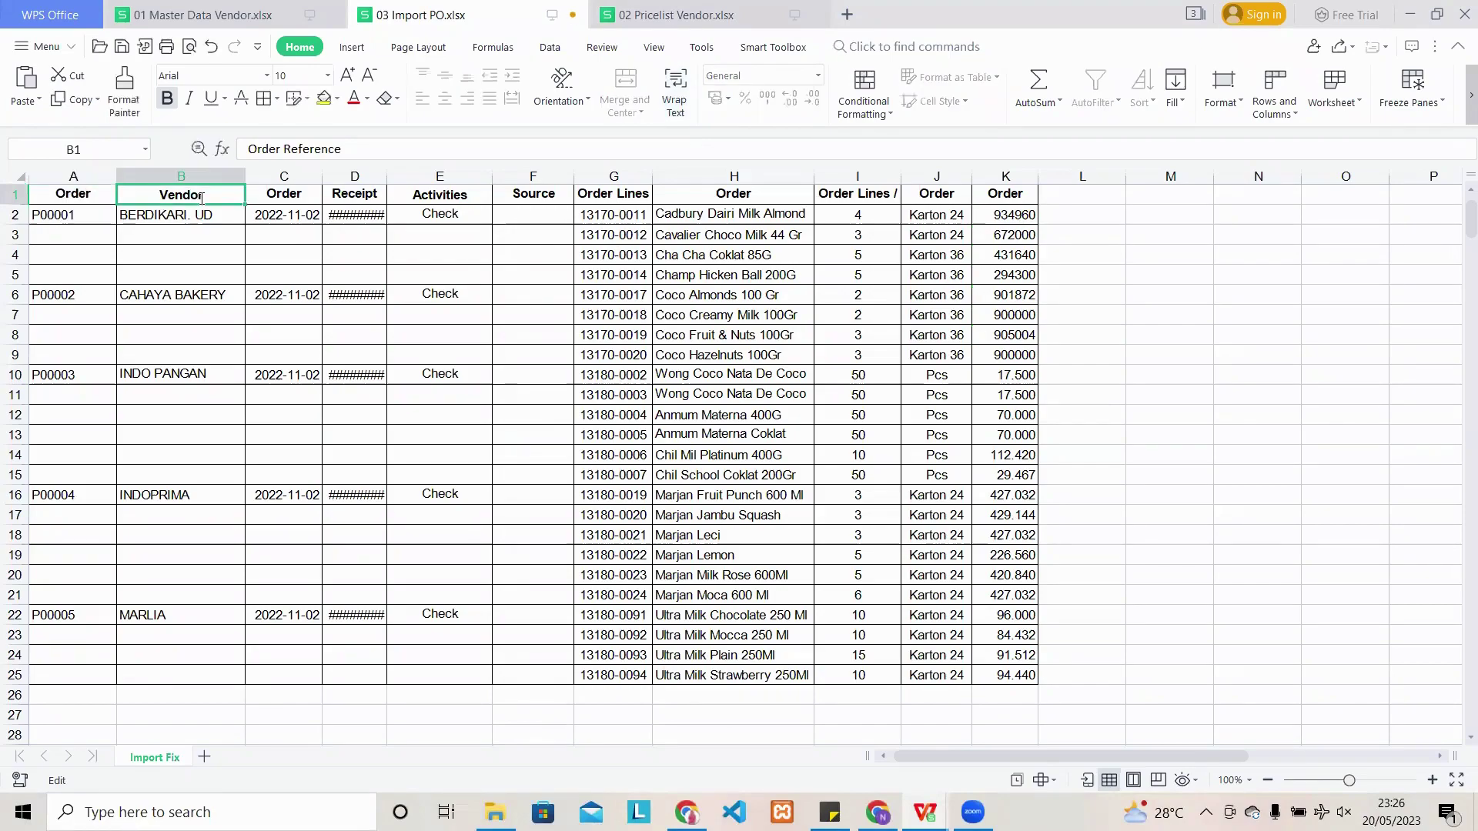
double_click(308, 196)
double_click(356, 196)
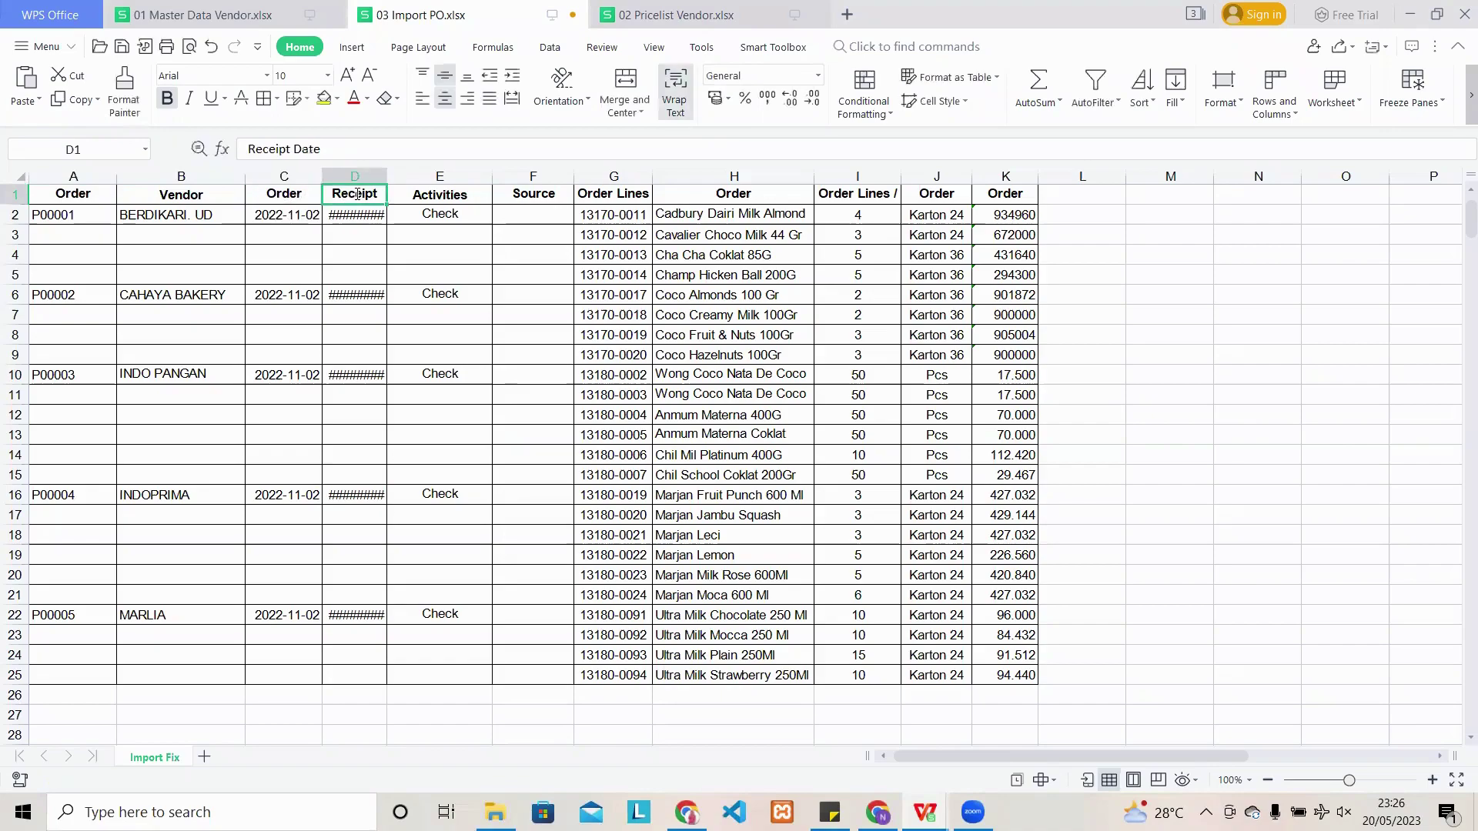
double_click(443, 194)
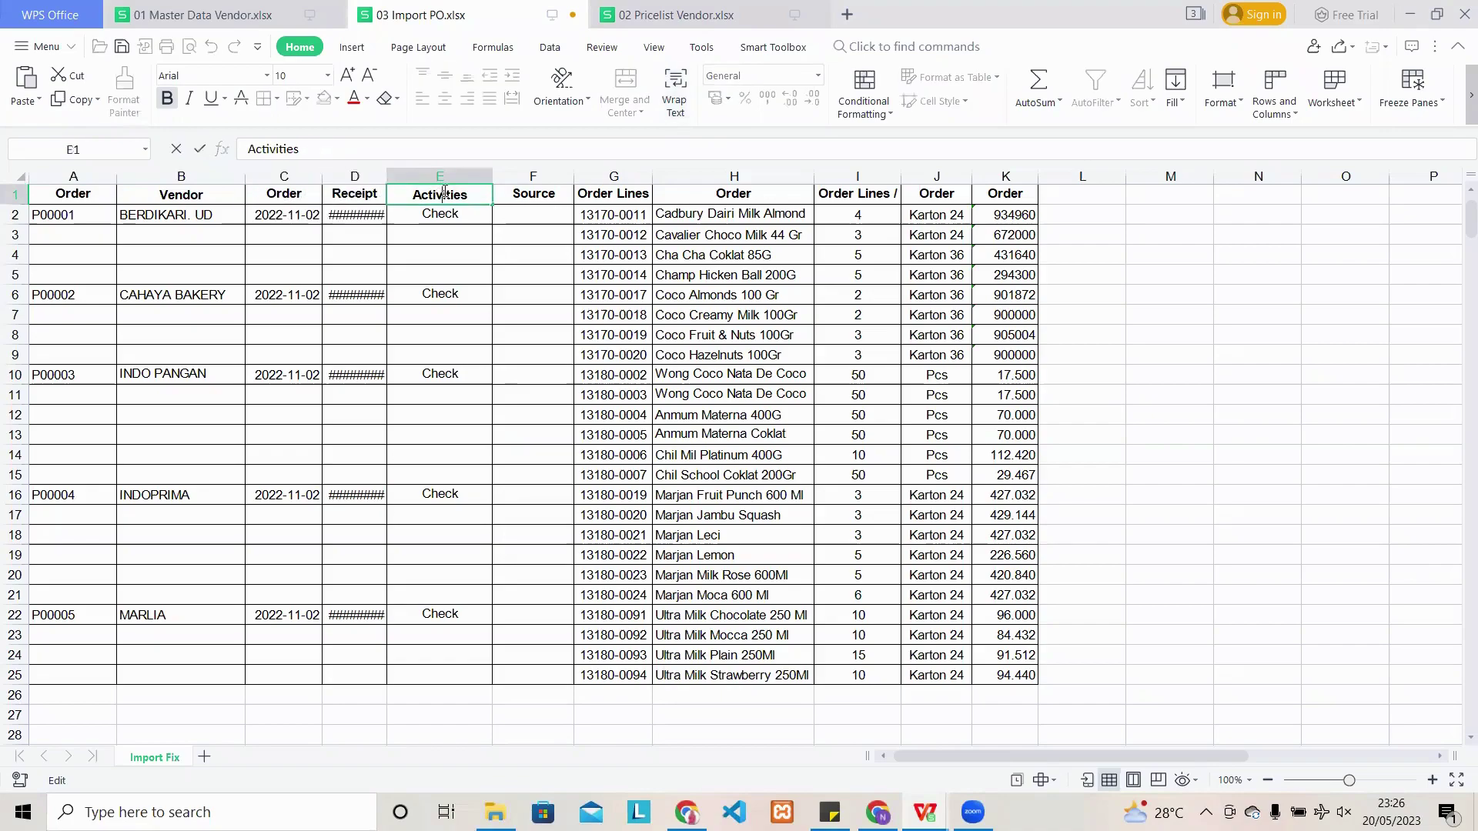
double_click(614, 194)
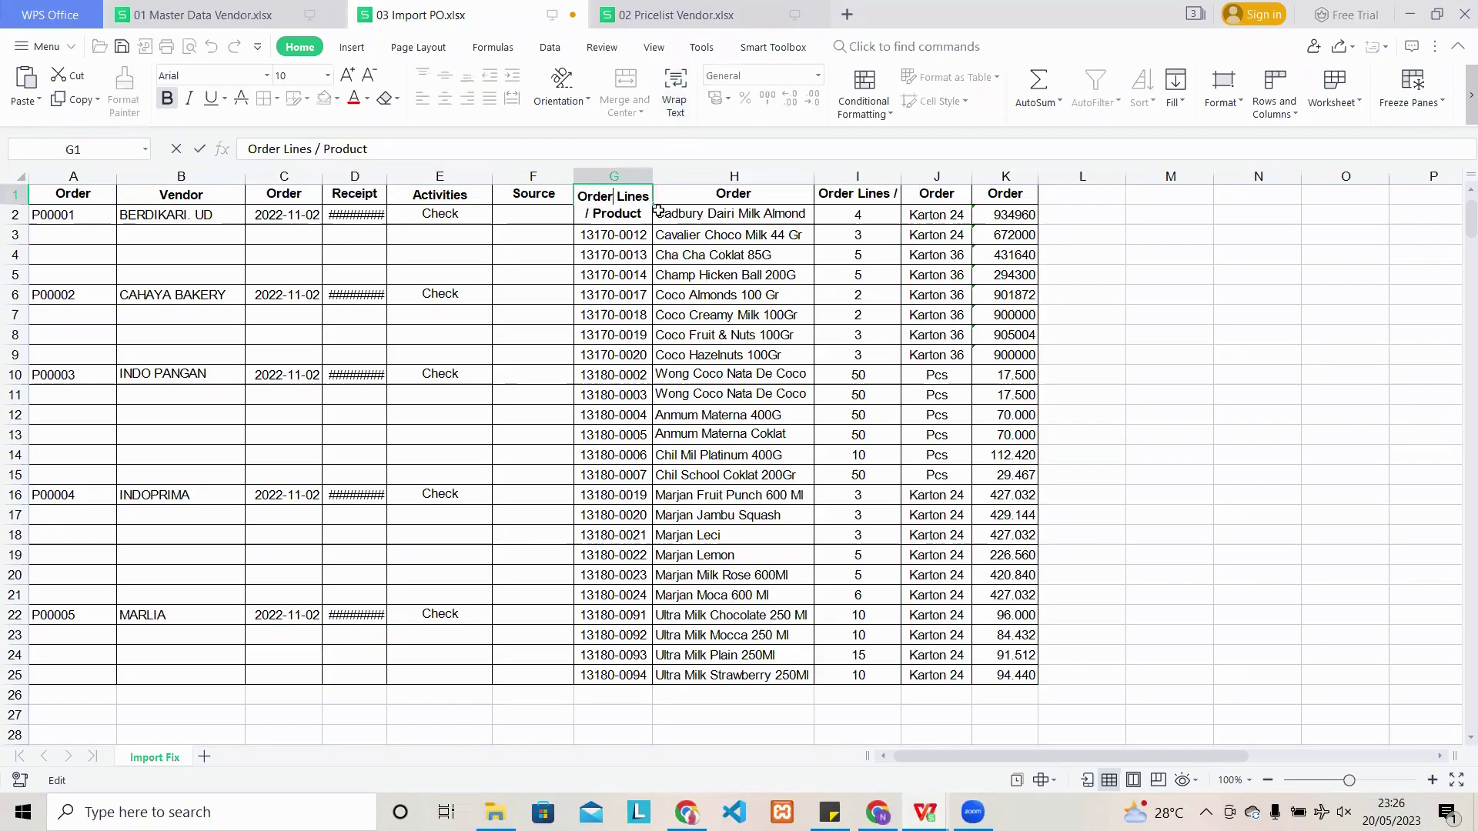
double_click(693, 197)
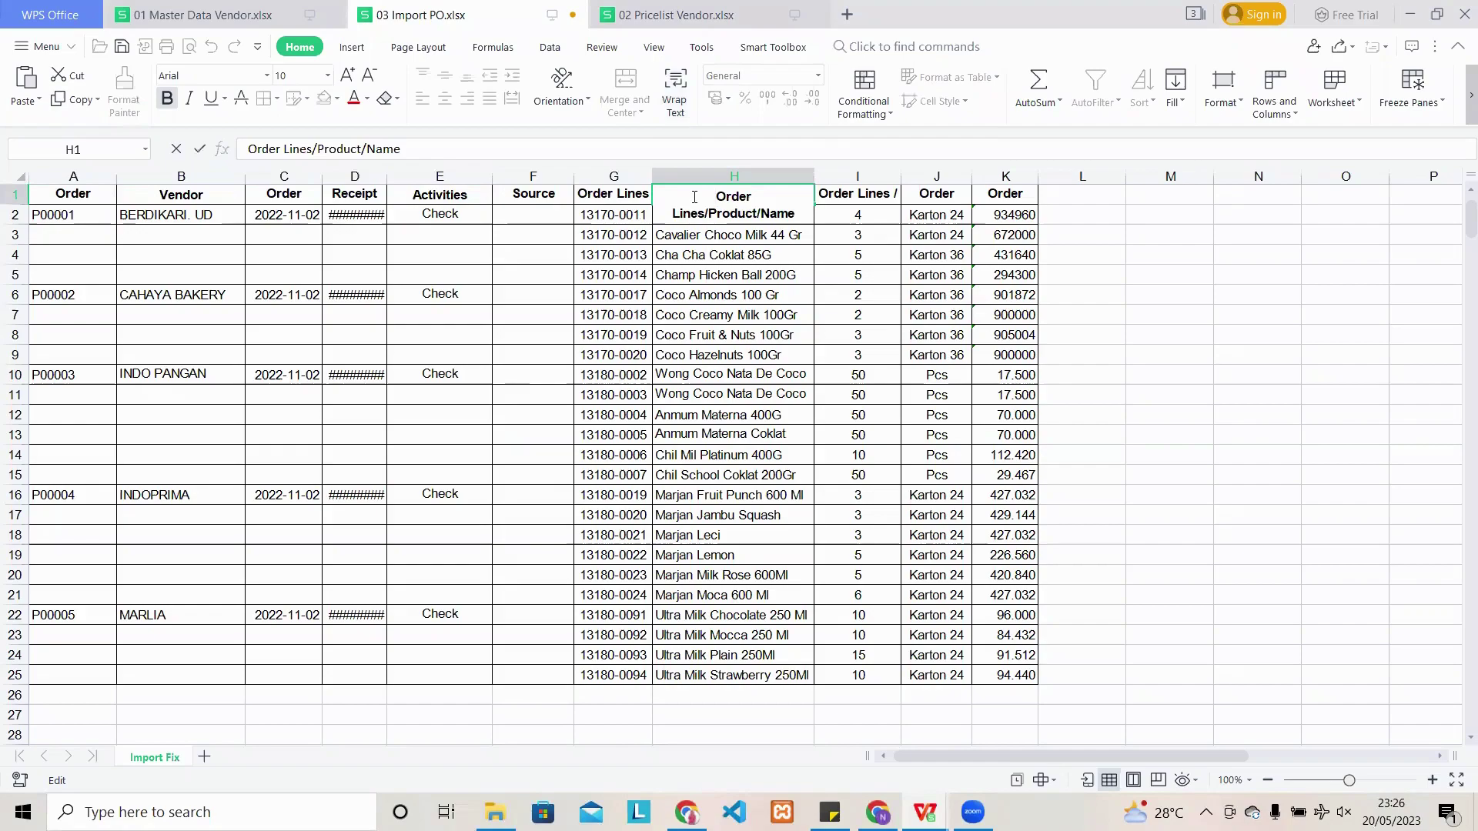
double_click(850, 199)
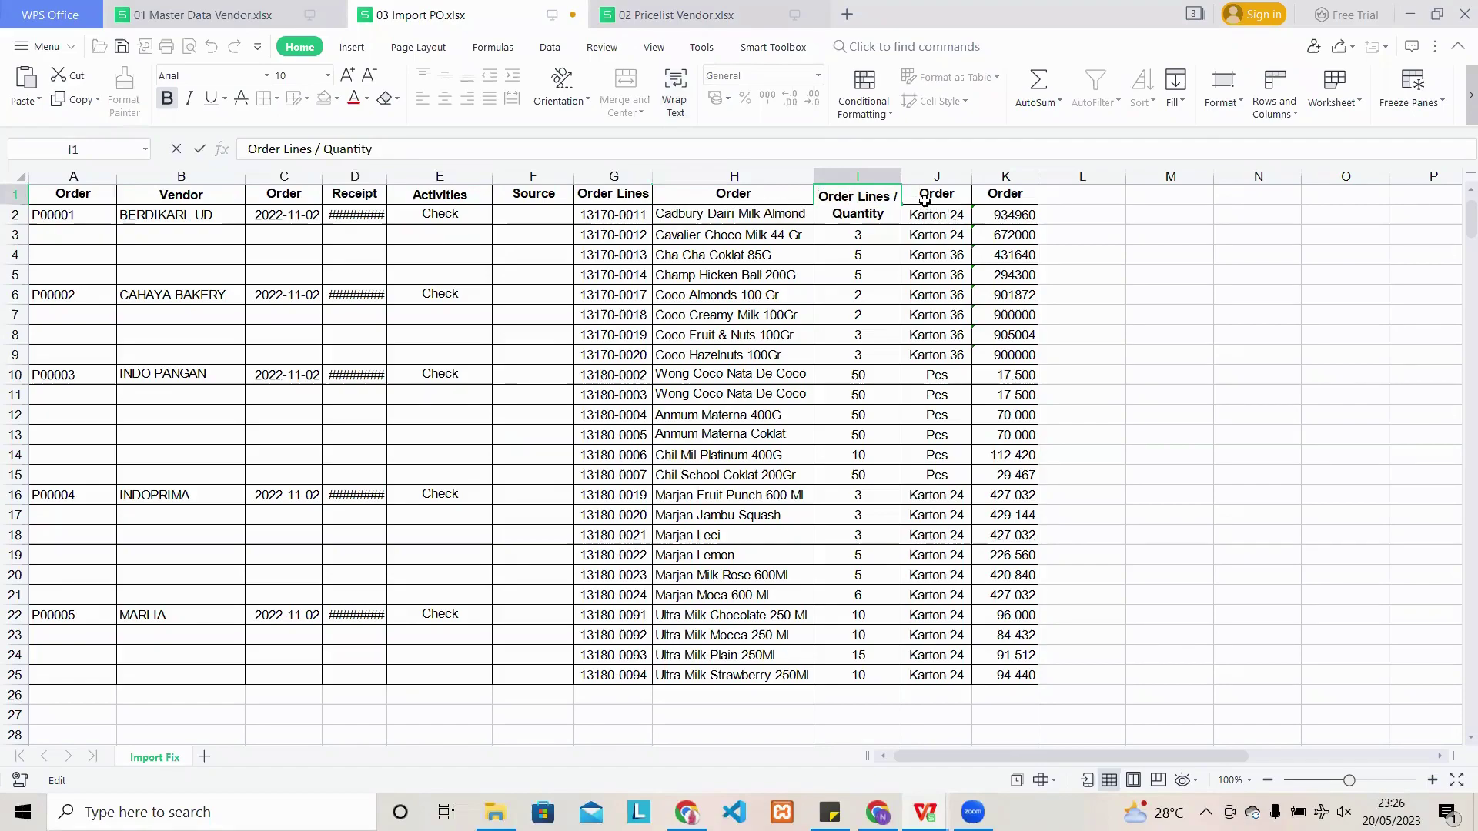
- Edit J1 and K1 to Order Lines / Unit of Measure and Order Lines / Unit Price, then minimize WPS
double_click(929, 199)
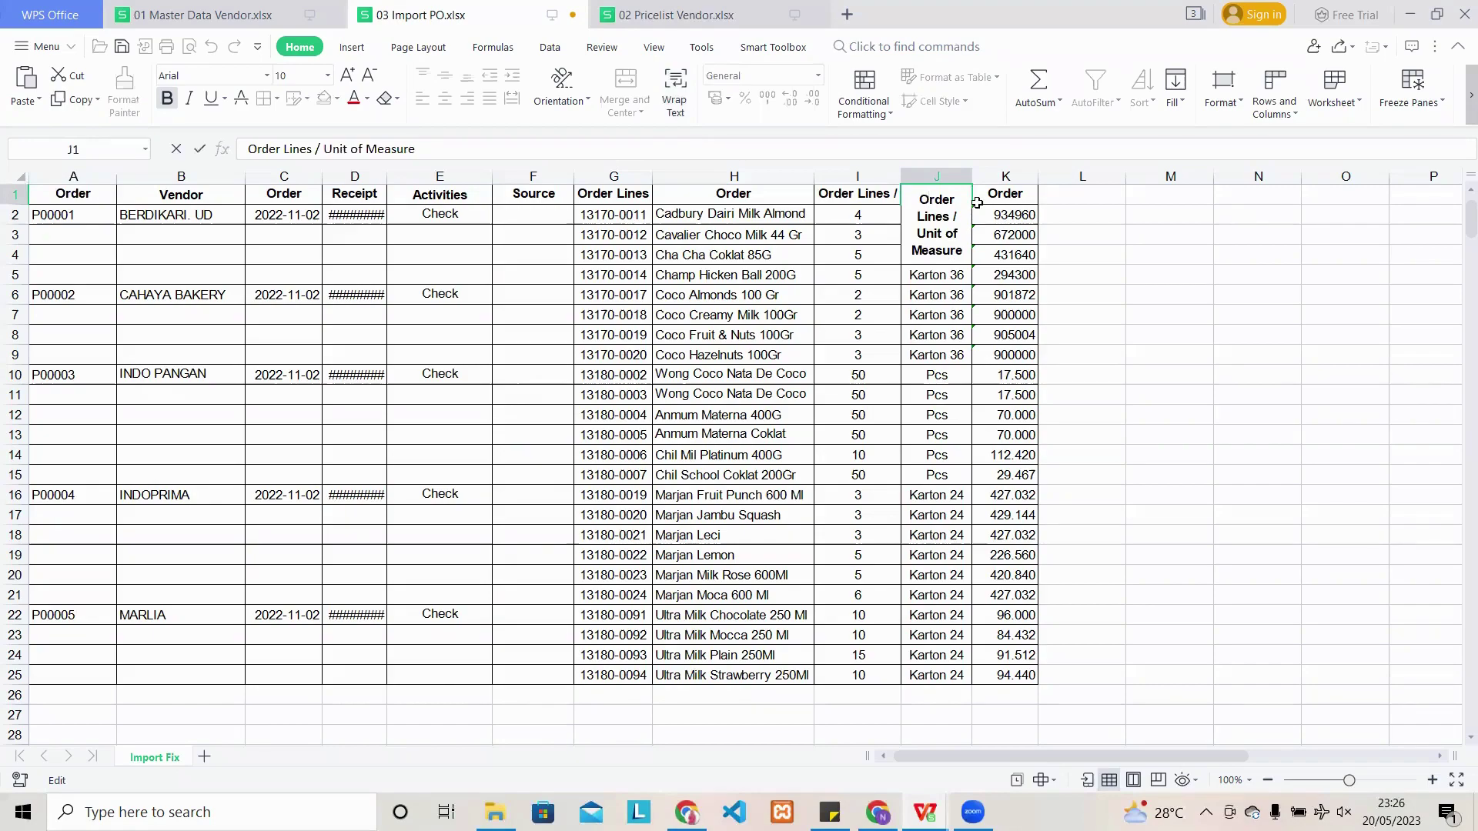
click(1004, 198)
double_click(1004, 198)
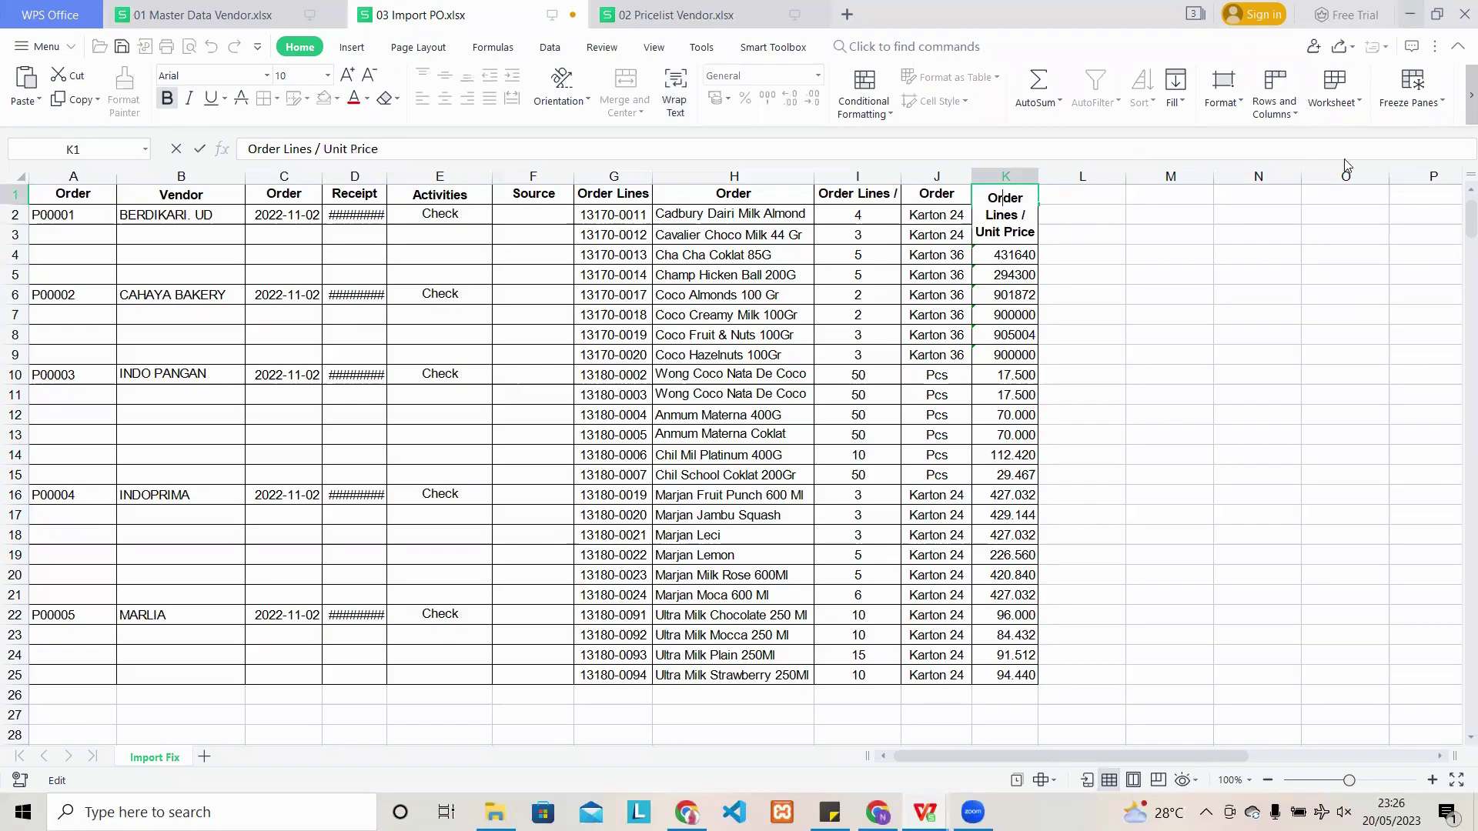
click(1407, 19)
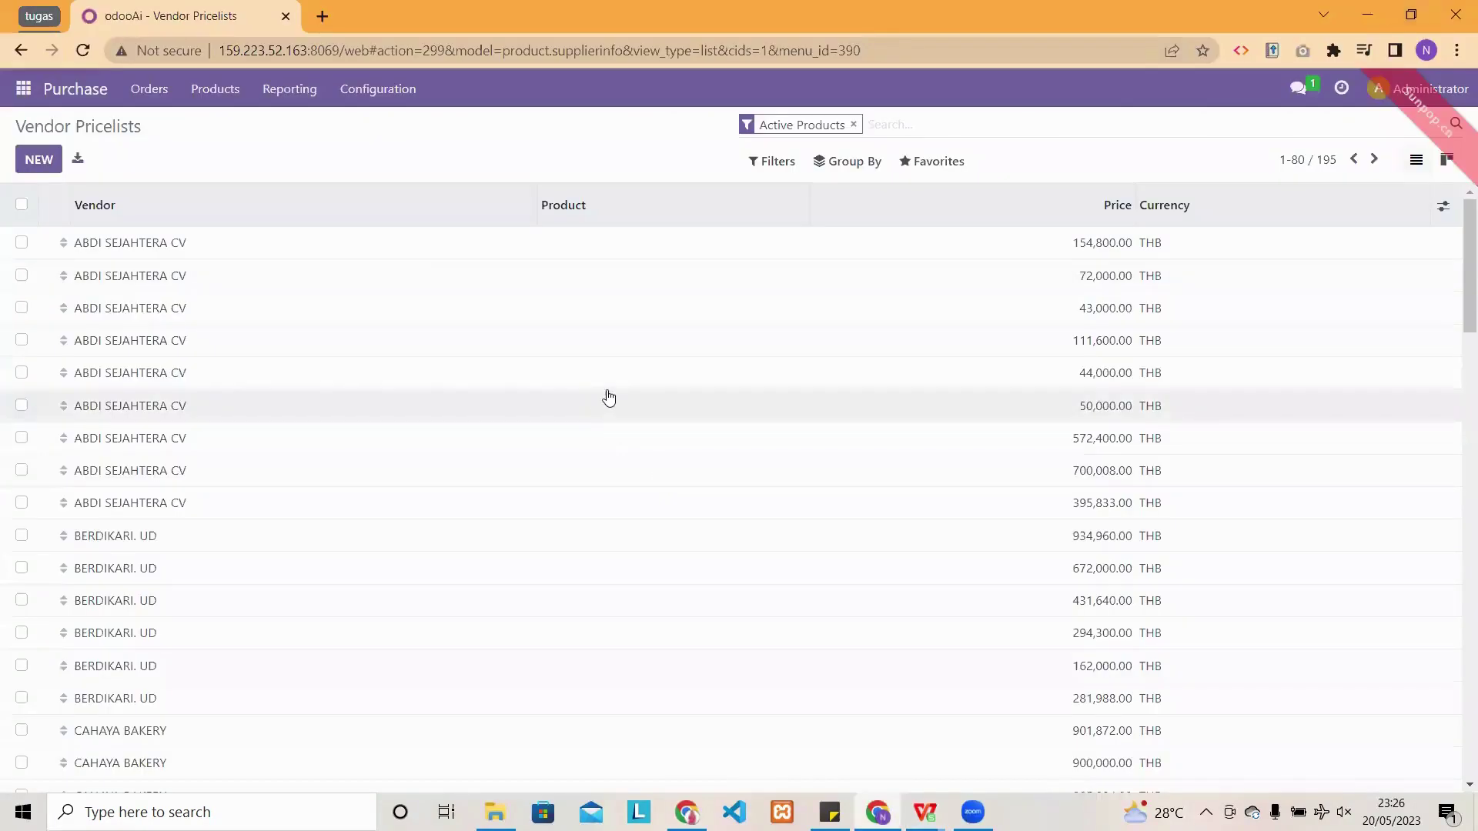
- Start an import in Orders > Requests for Quotation and load the file 03 Import PO.xlsx
click(150, 91)
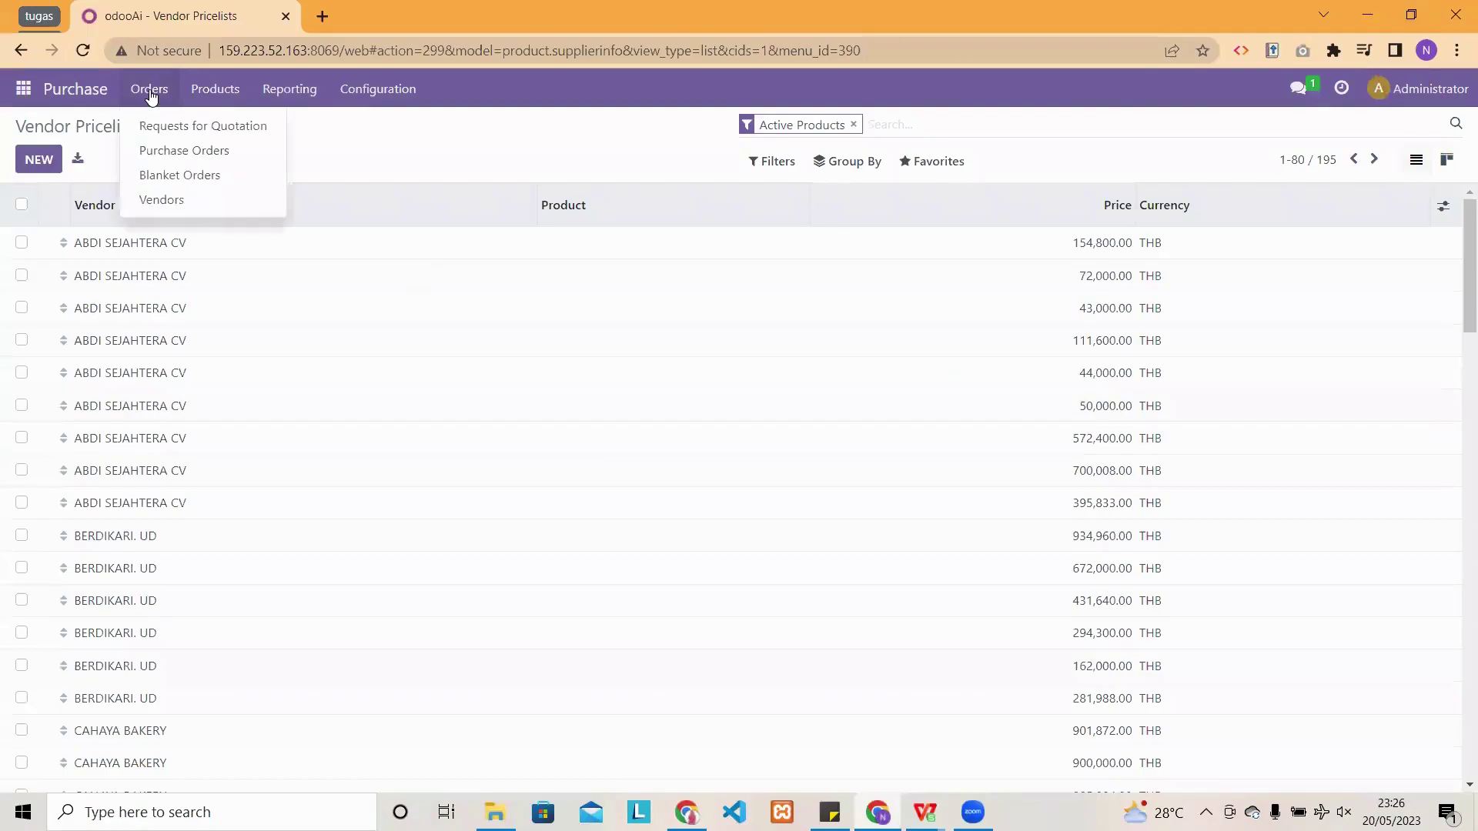
click(174, 134)
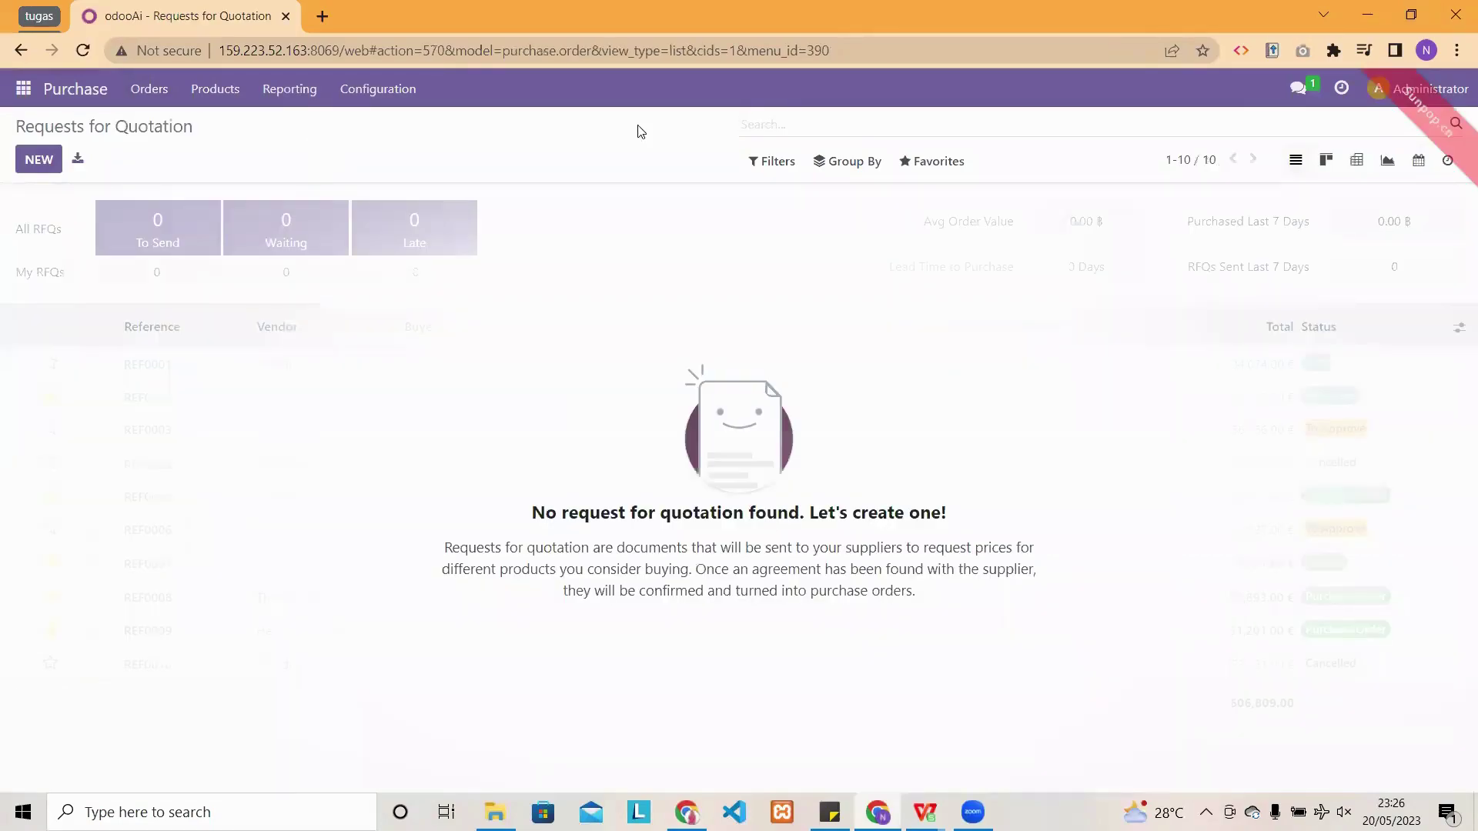
click(933, 163)
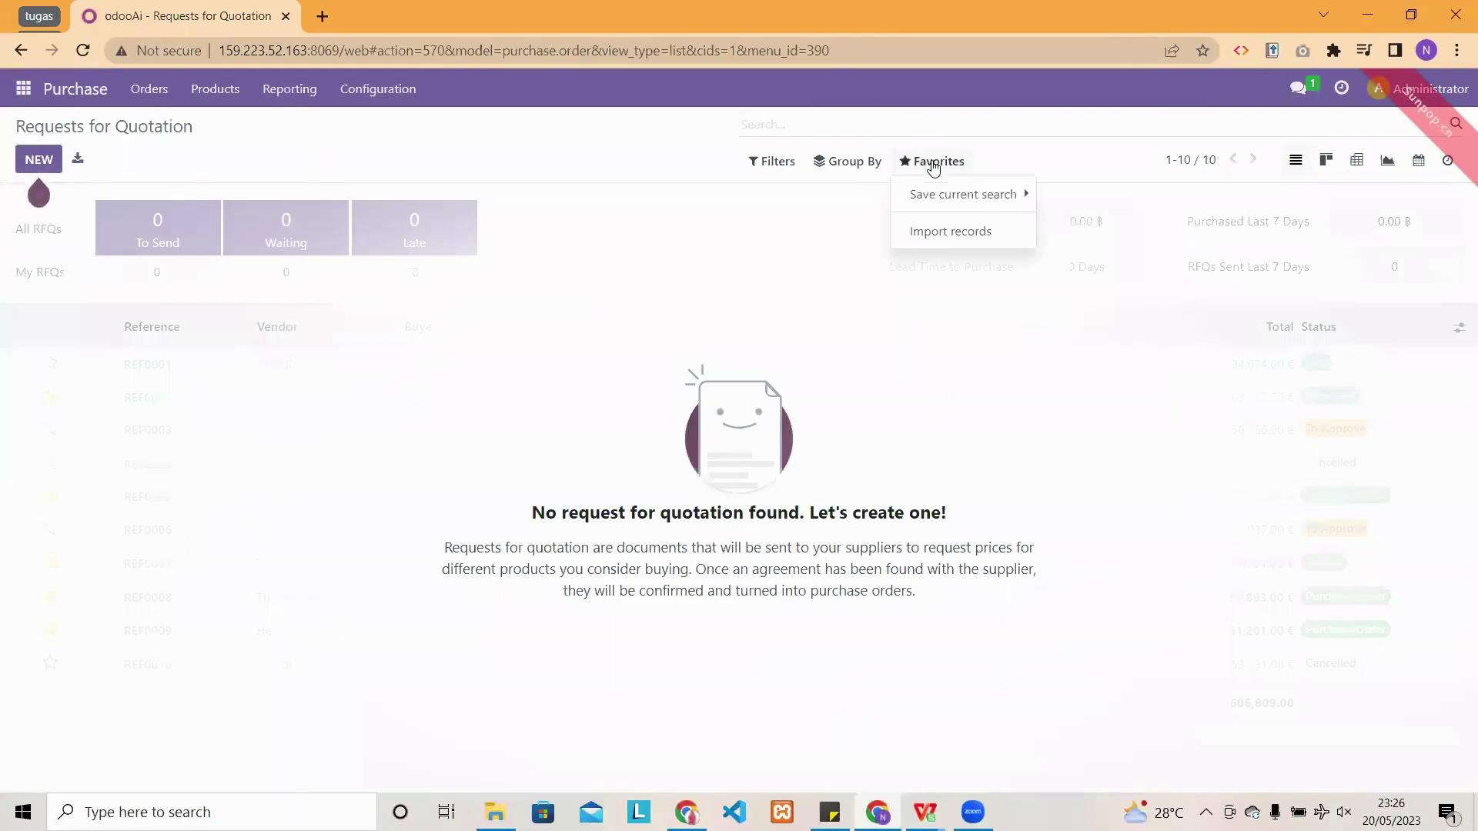
click(943, 194)
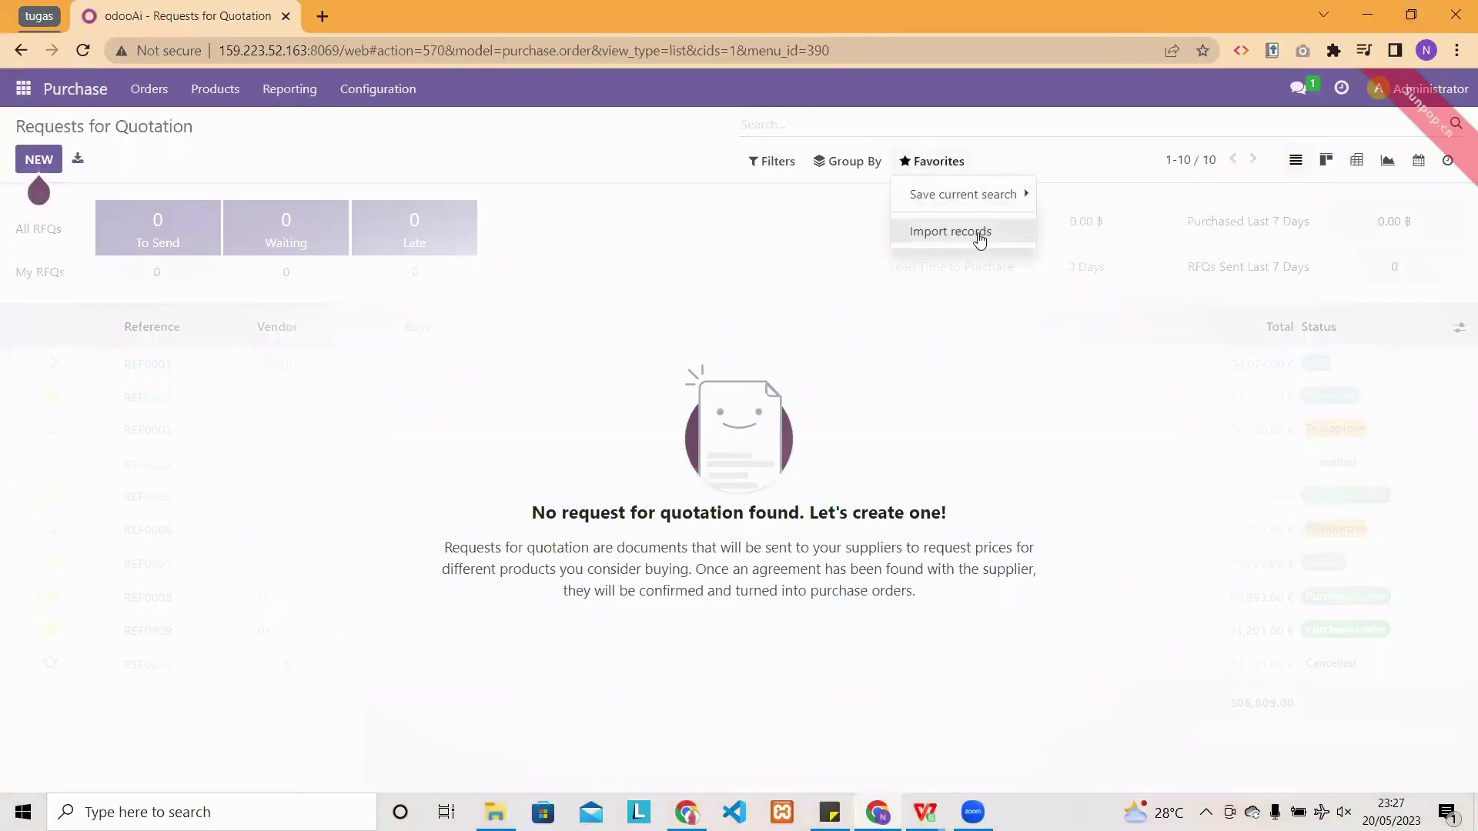
click(978, 233)
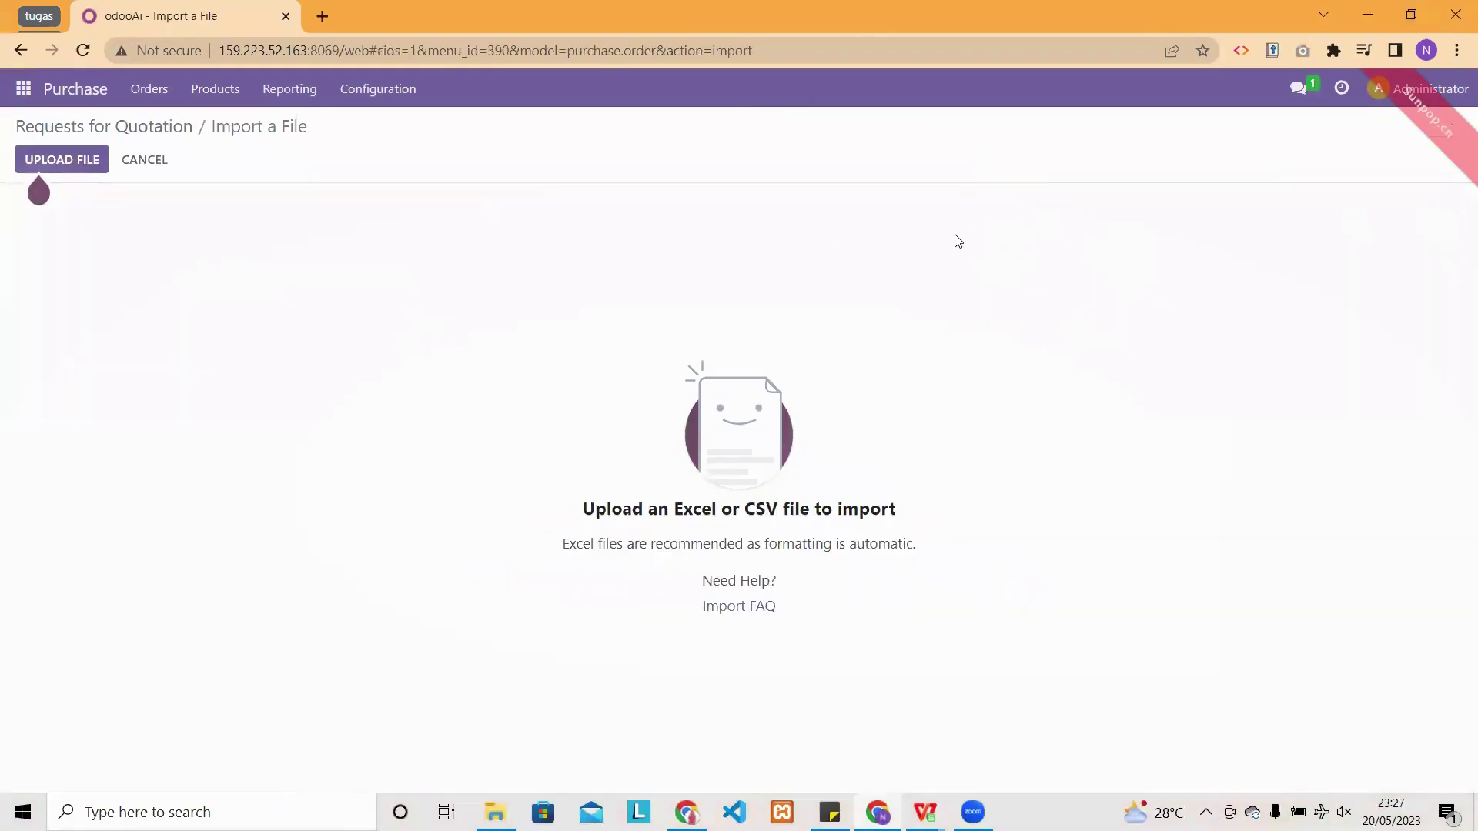
click(69, 158)
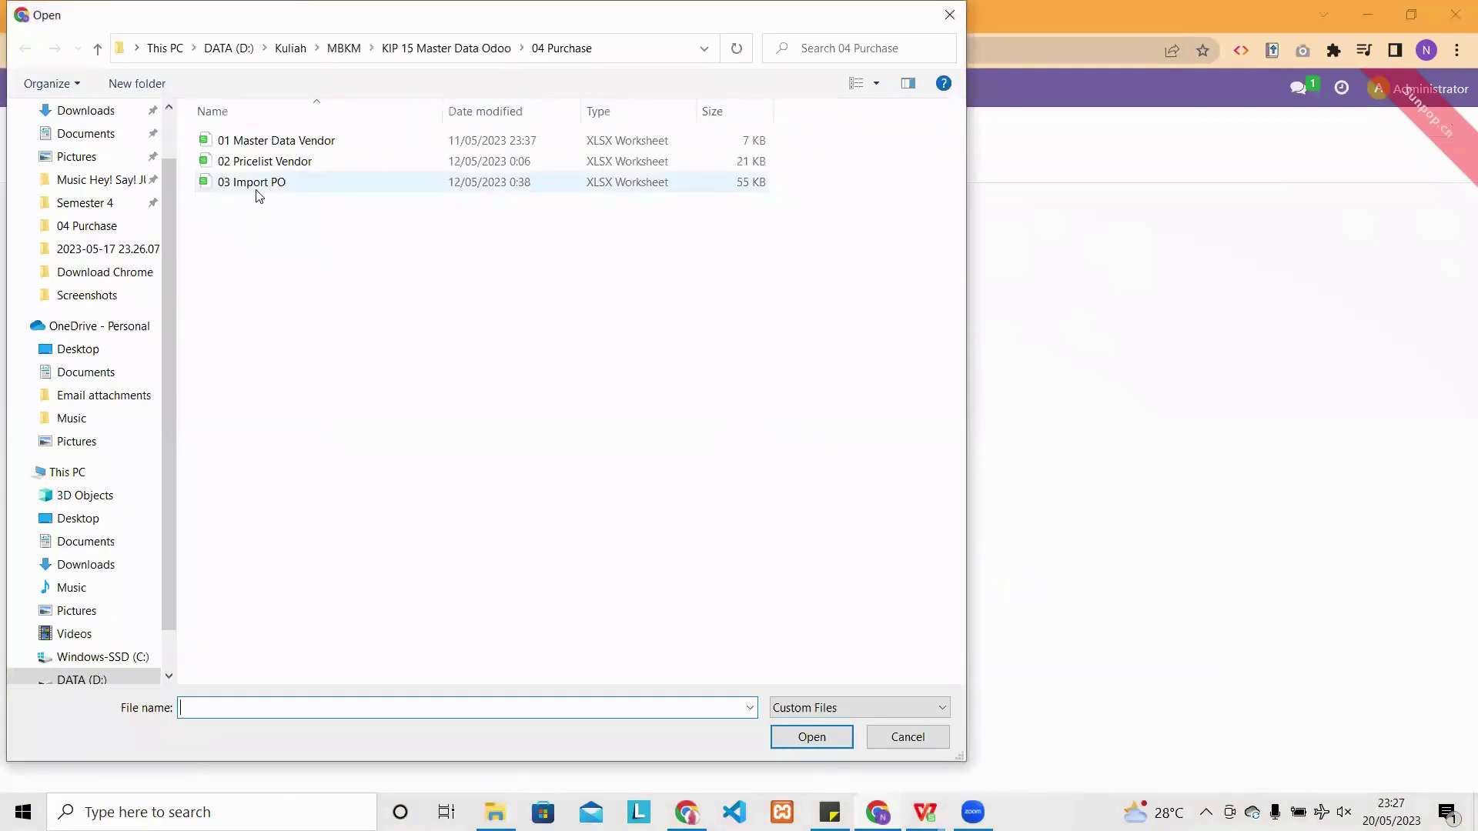
click(257, 185)
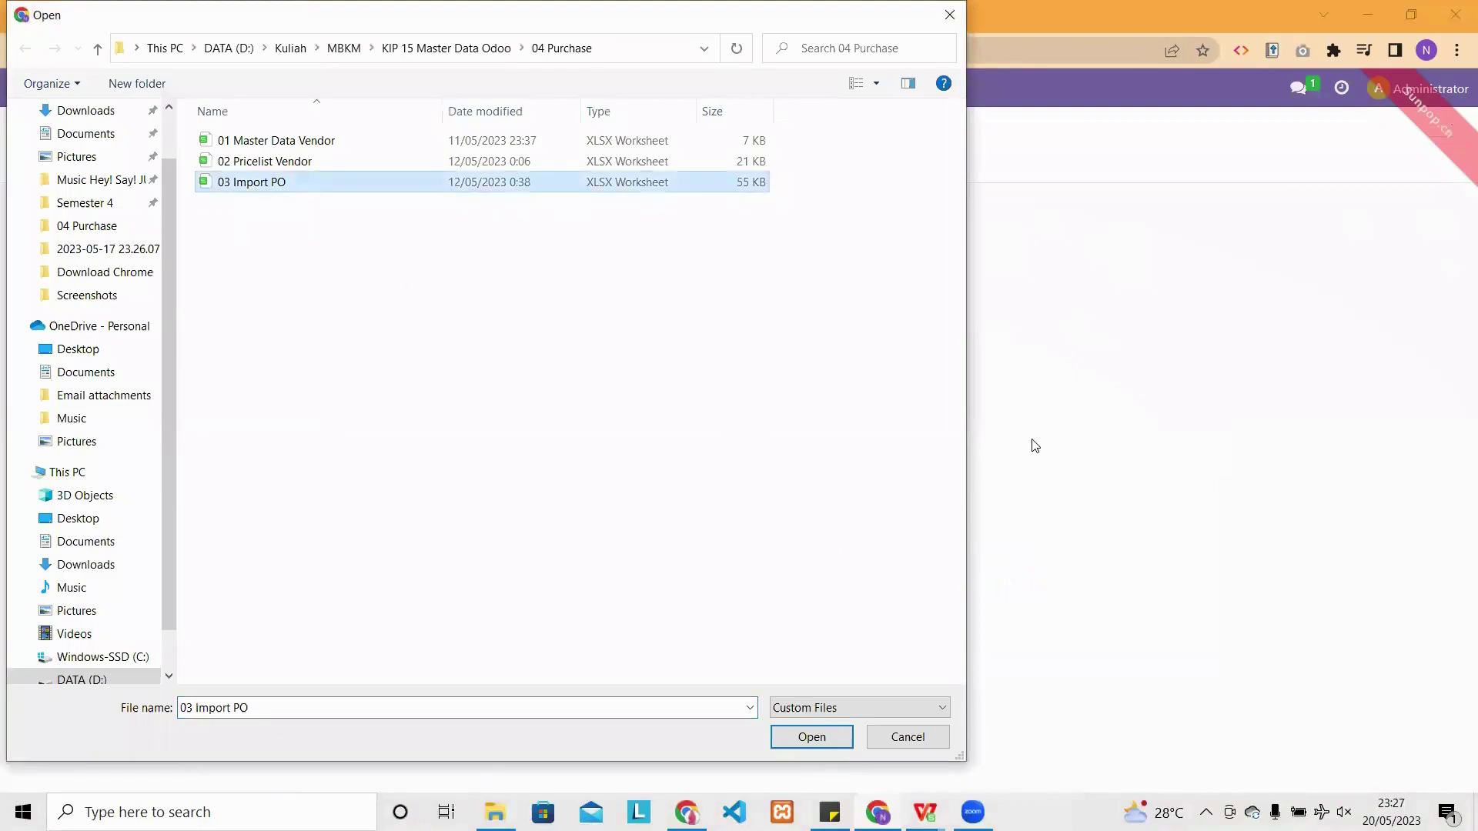
key(Return)
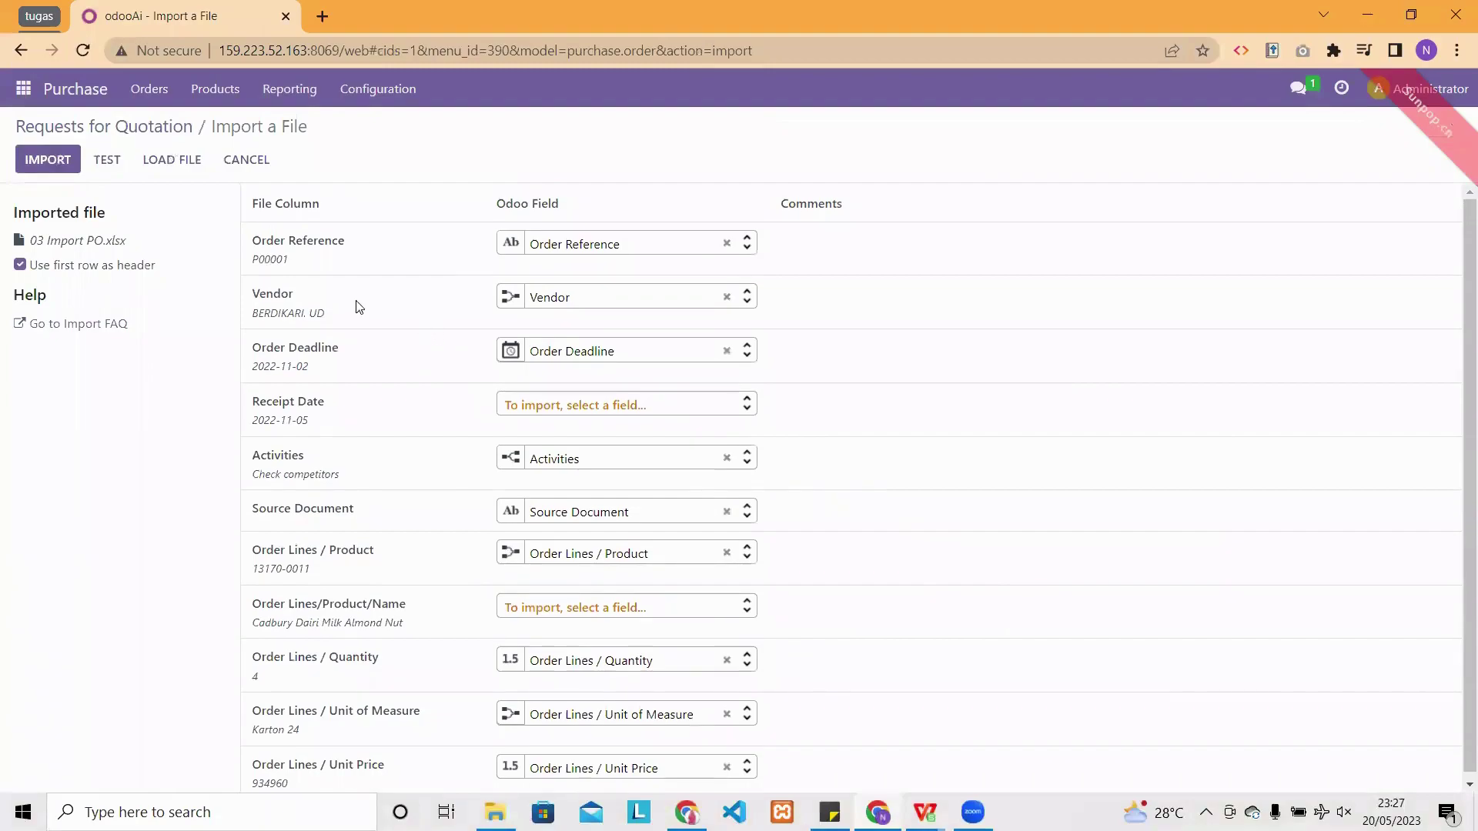
- Test the import, unmap the Activities column, retest, and import RFQs P00001–P00005
click(118, 161)
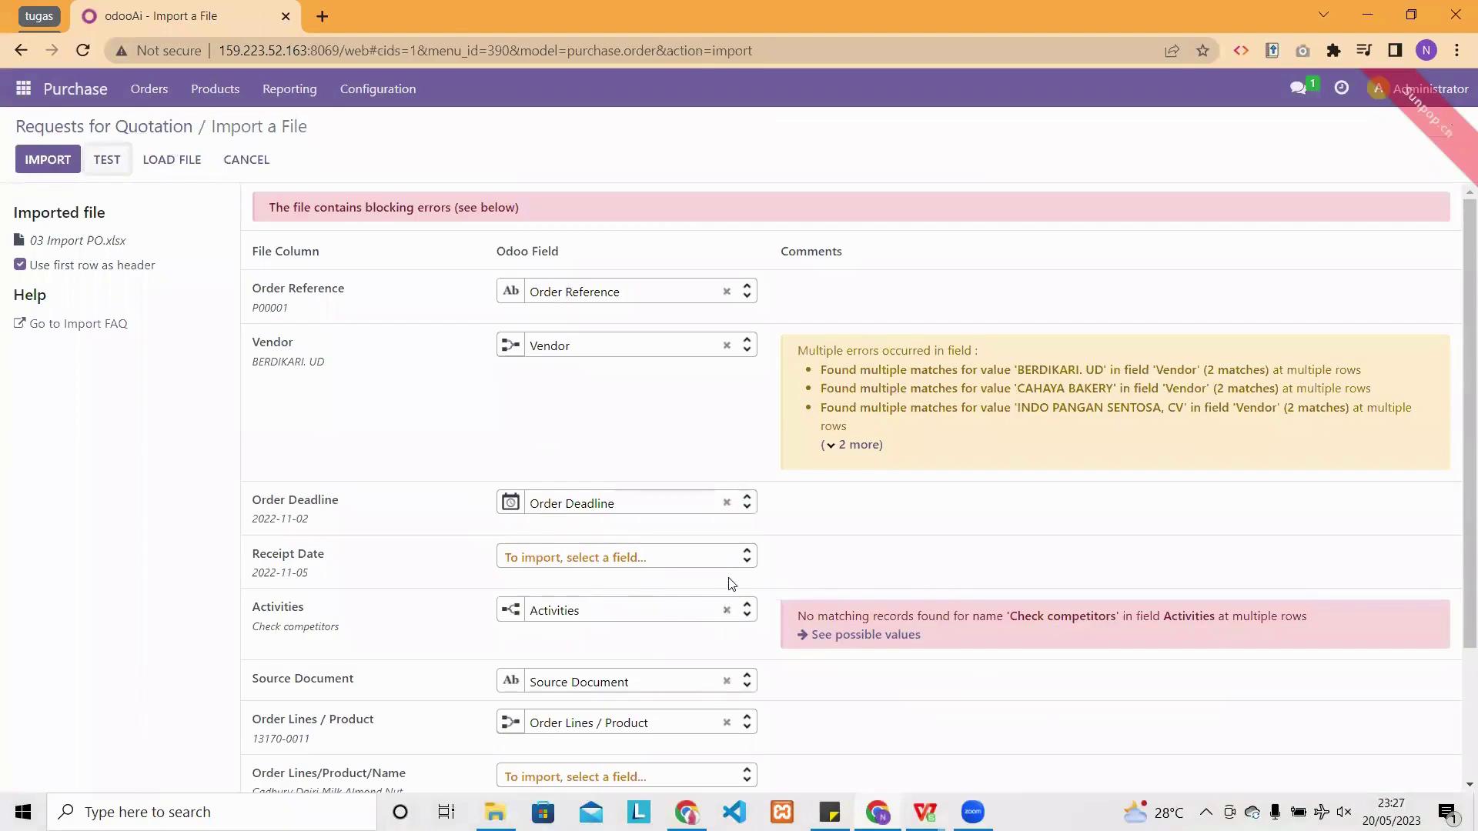
click(727, 612)
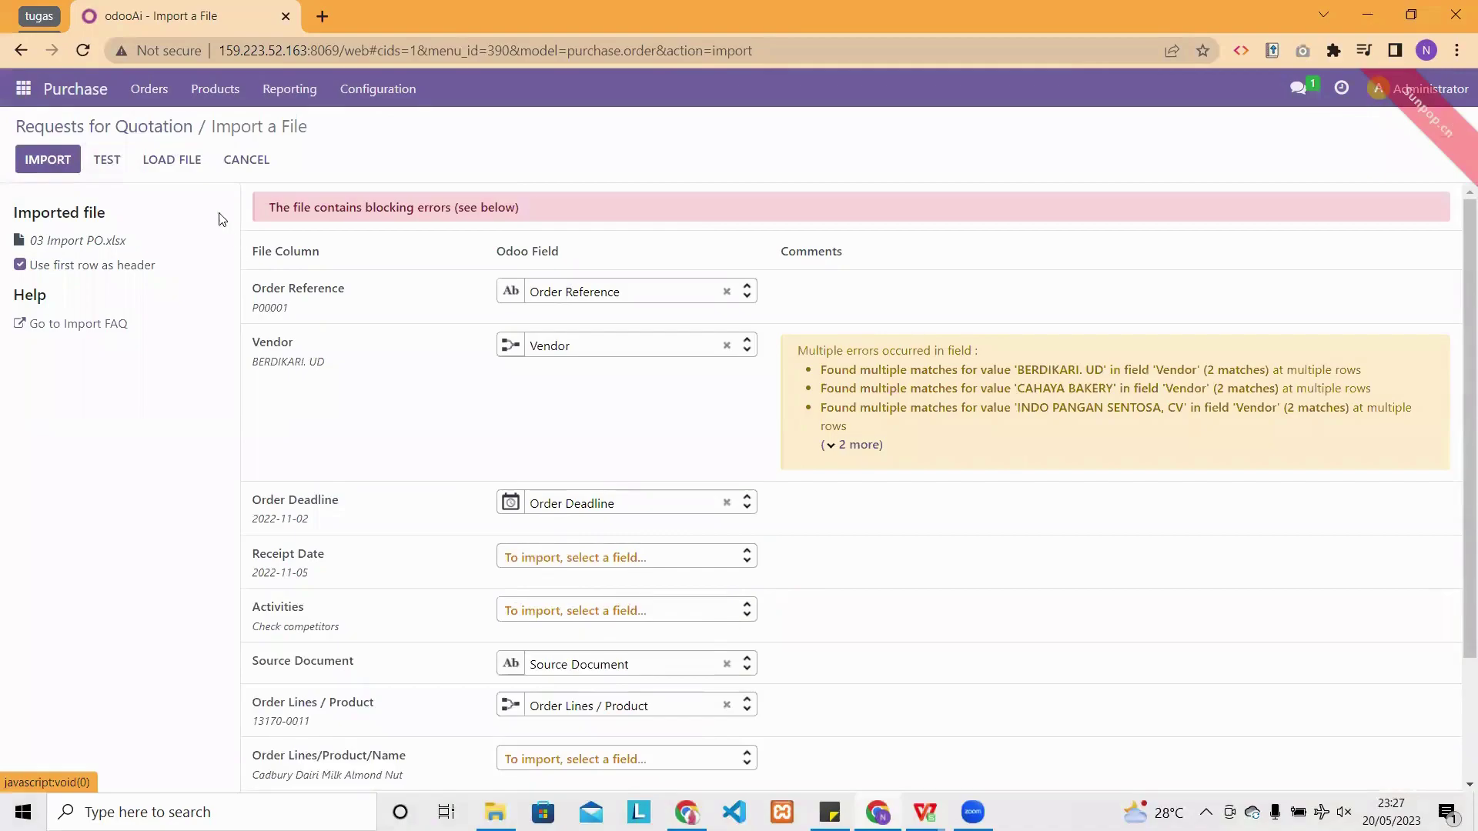
click(106, 160)
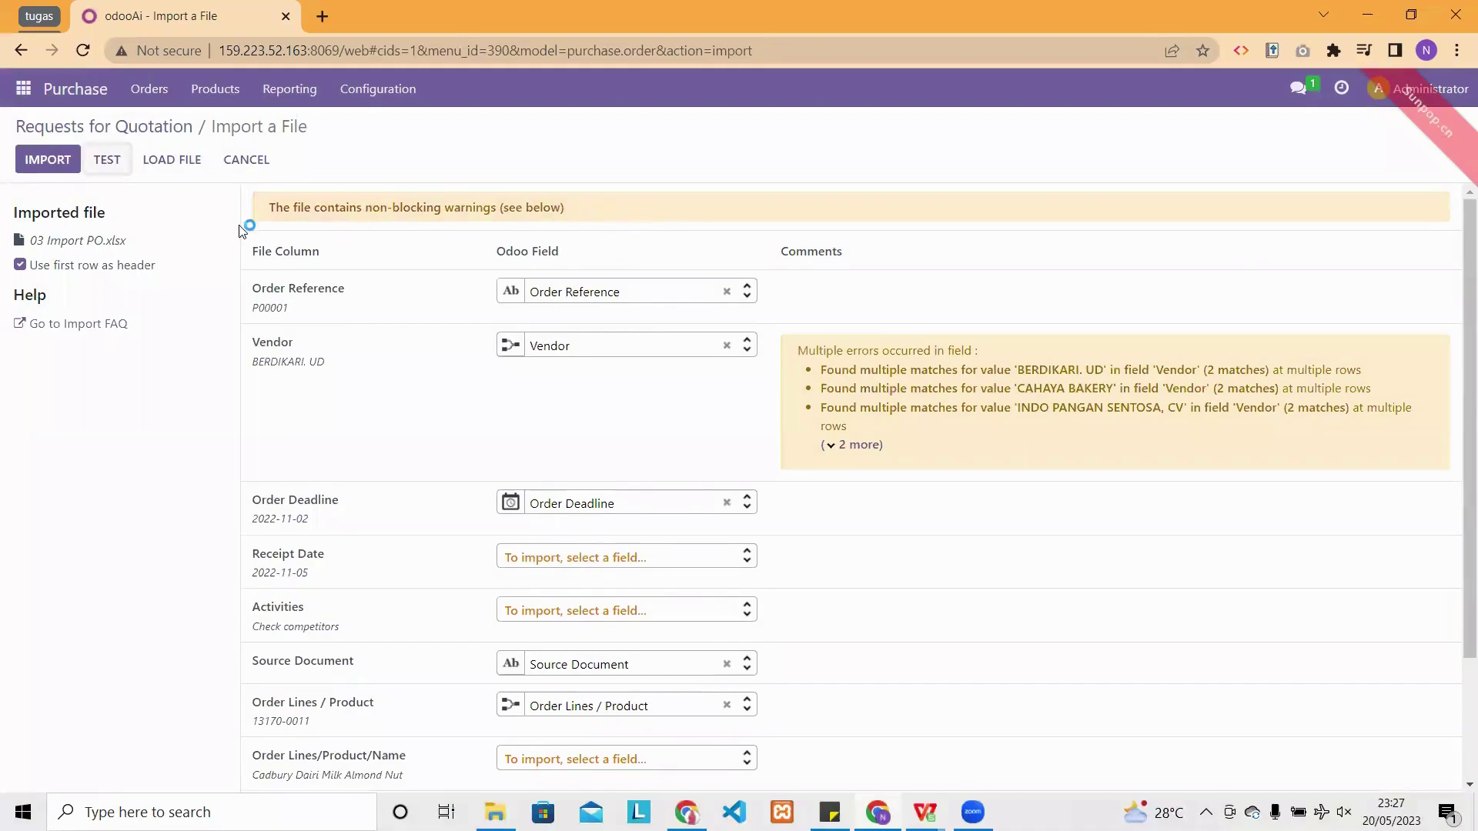
click(40, 160)
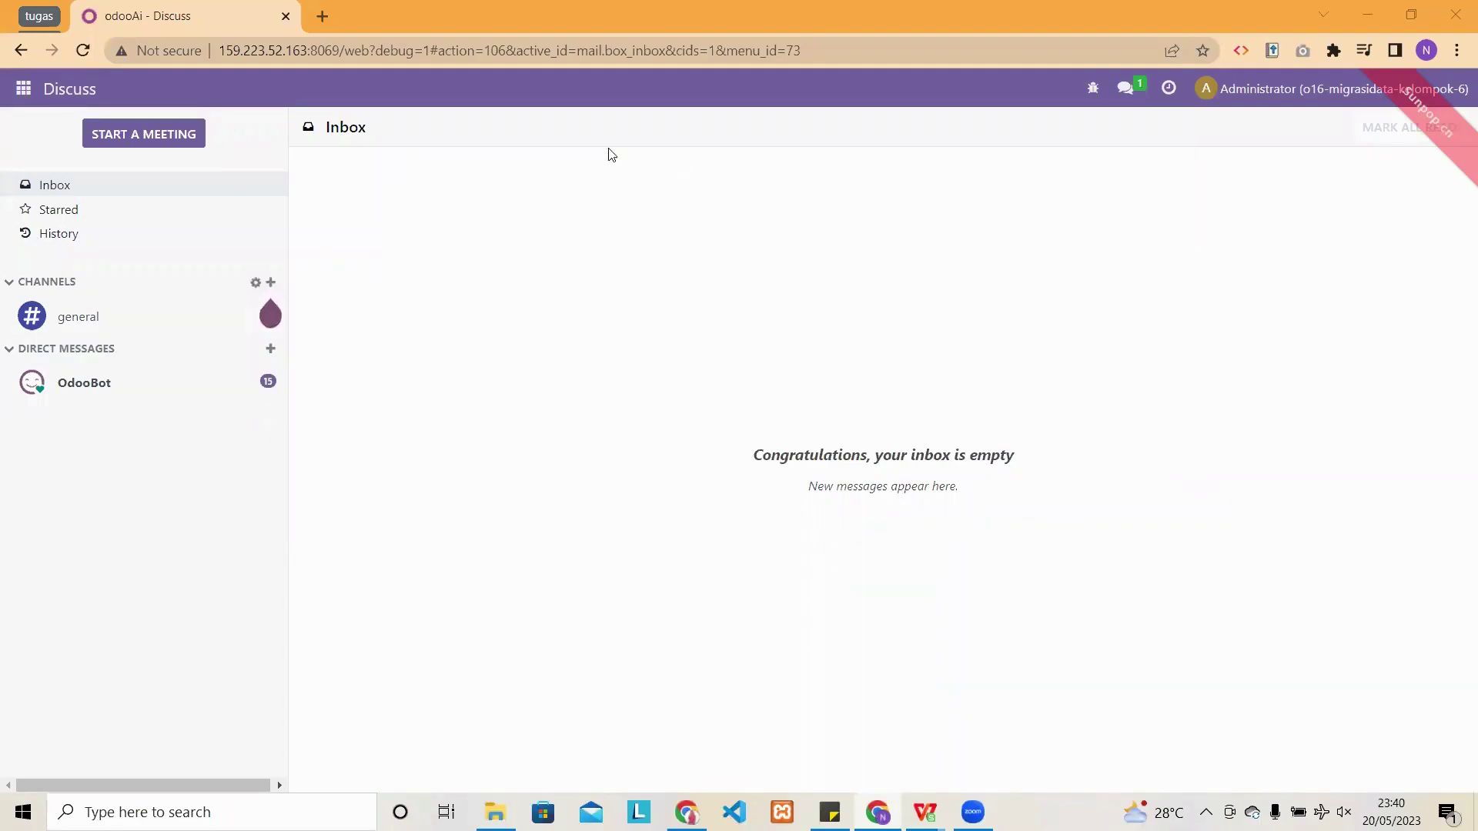
- Open Settings > Users & Companies > Groups and browse the 79 access groups
click(32, 91)
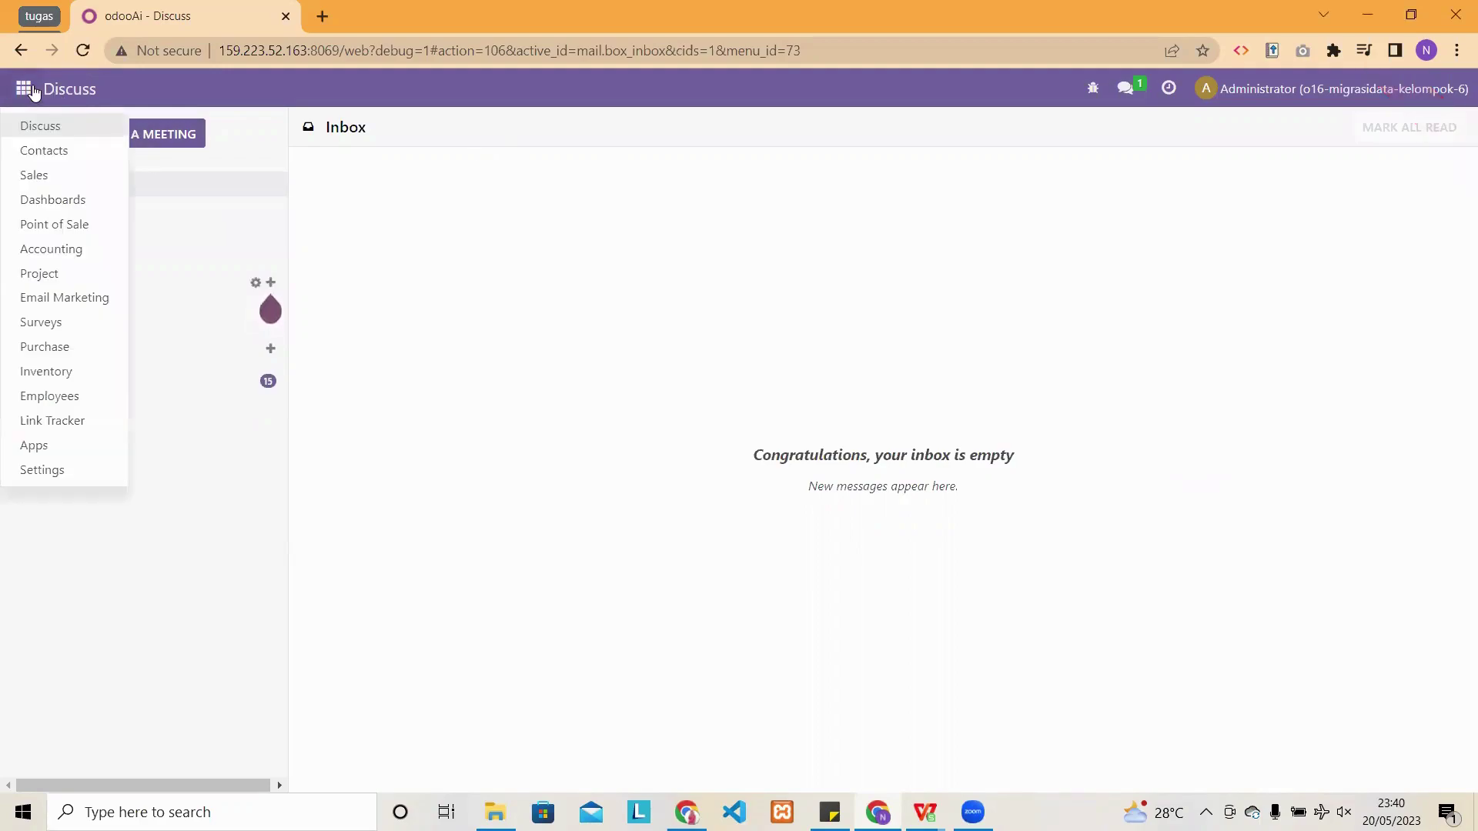
click(52, 478)
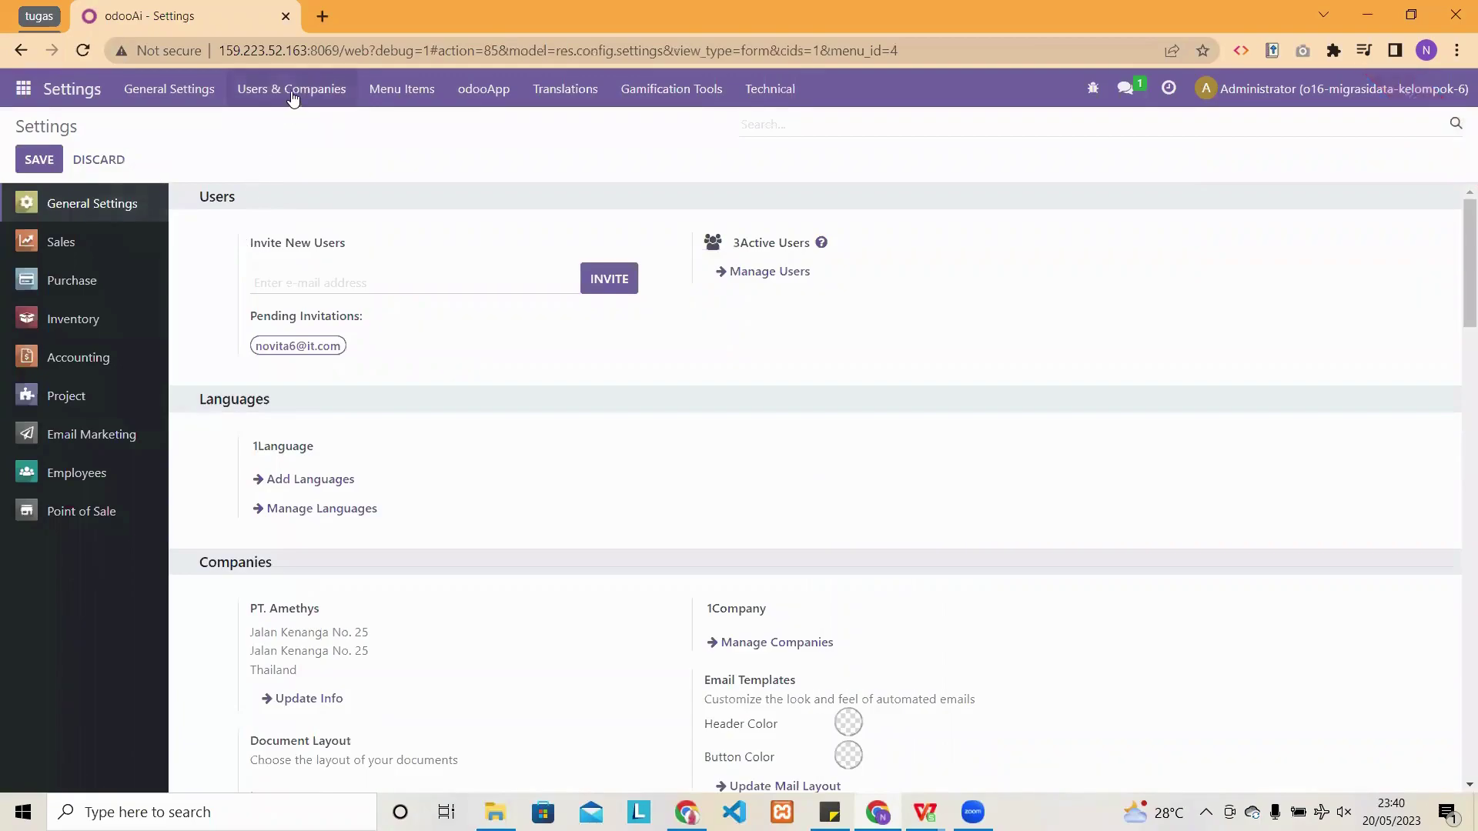
click(293, 91)
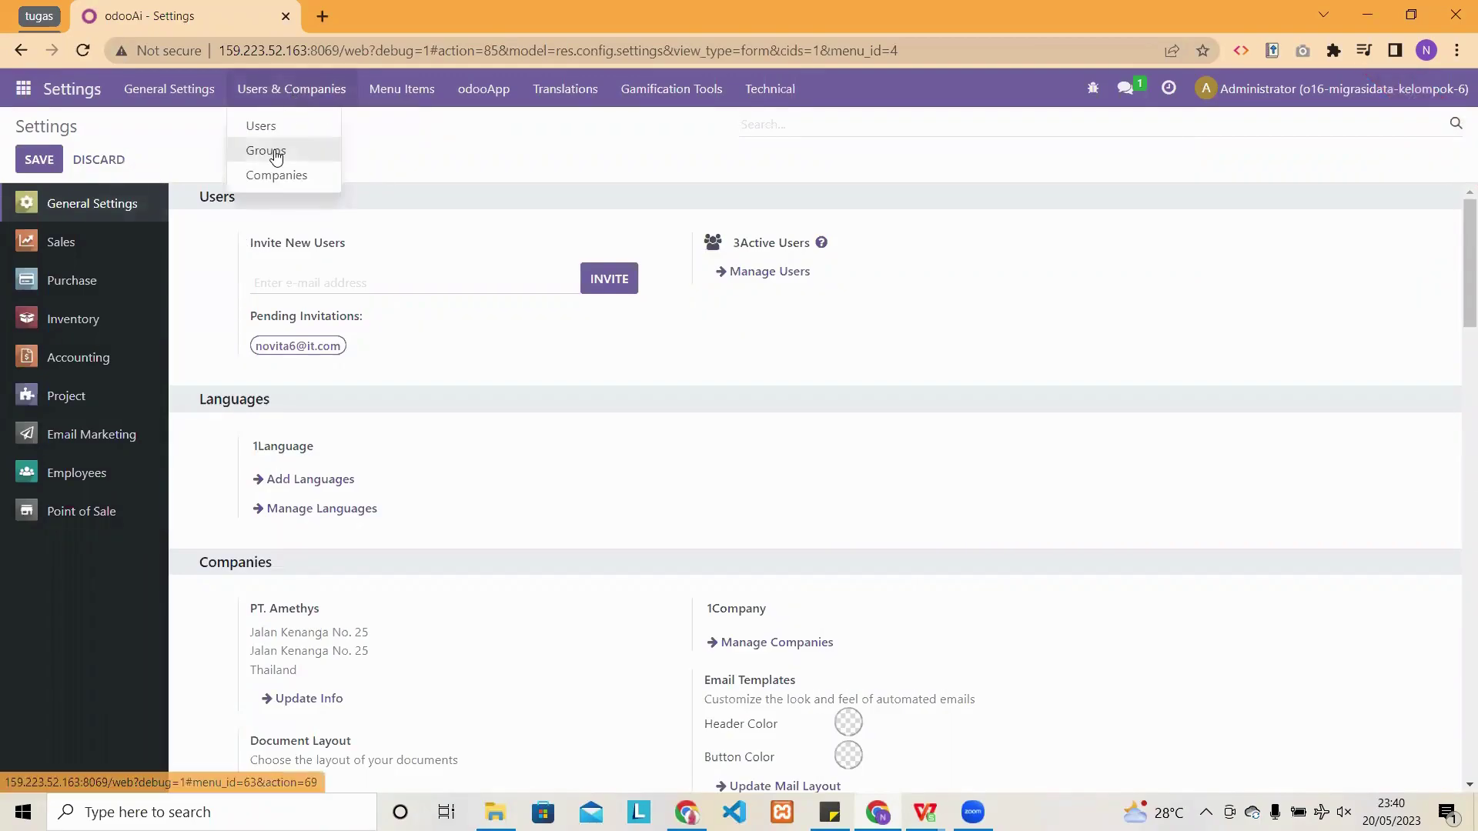
click(276, 153)
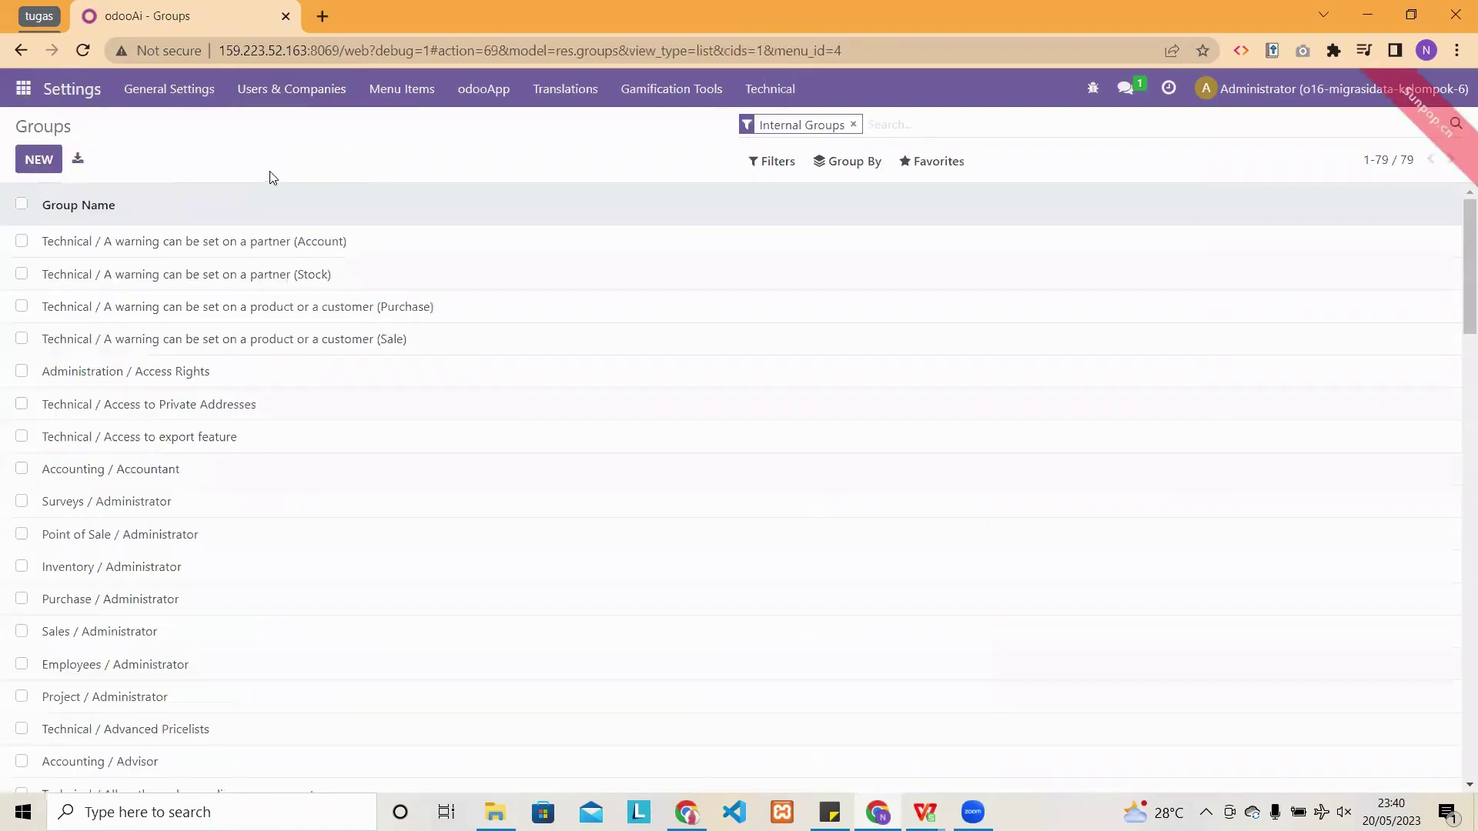
scroll(164, 460, down, 20)
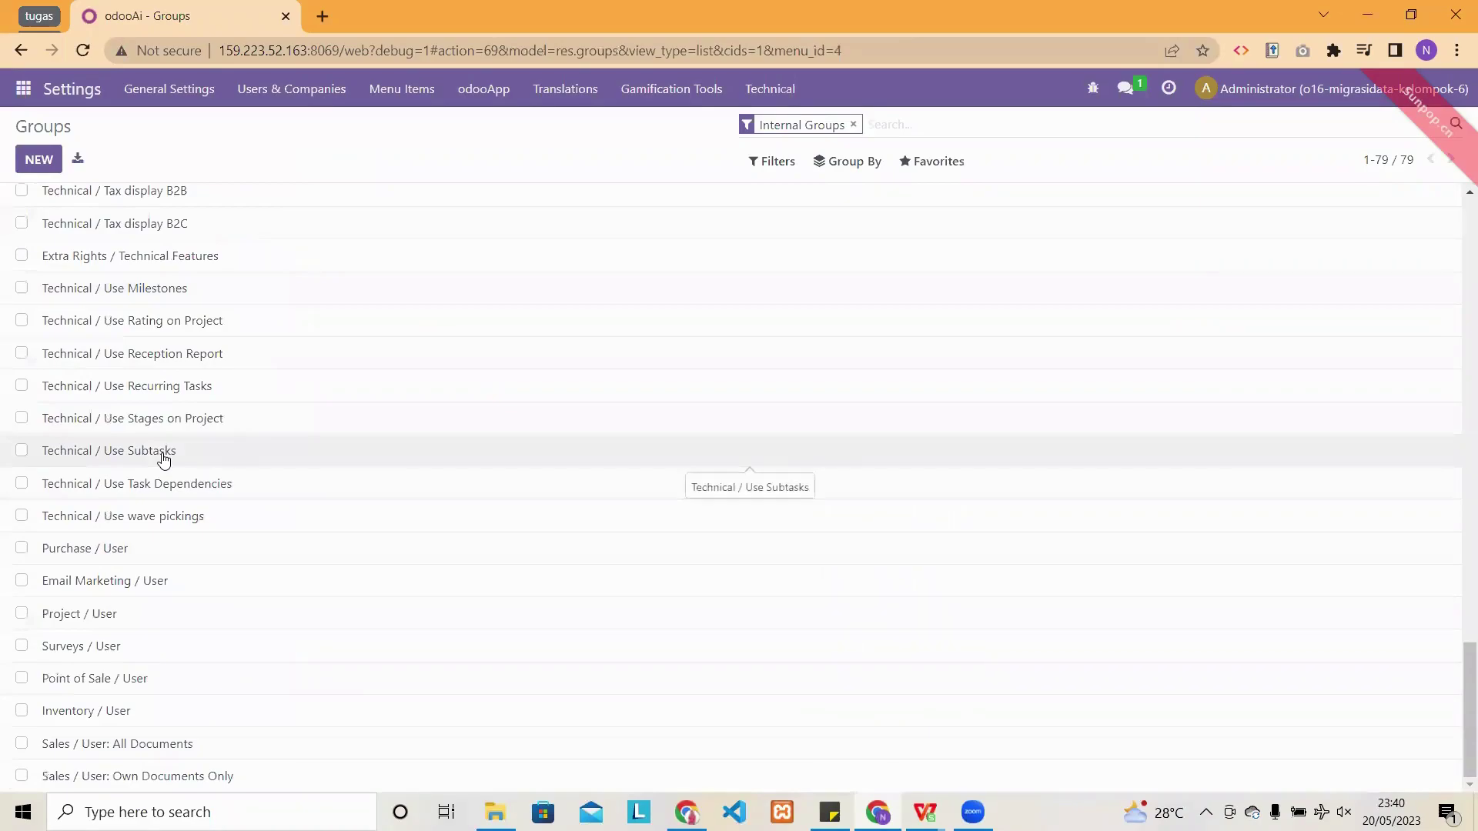
scroll(164, 459, up, 20)
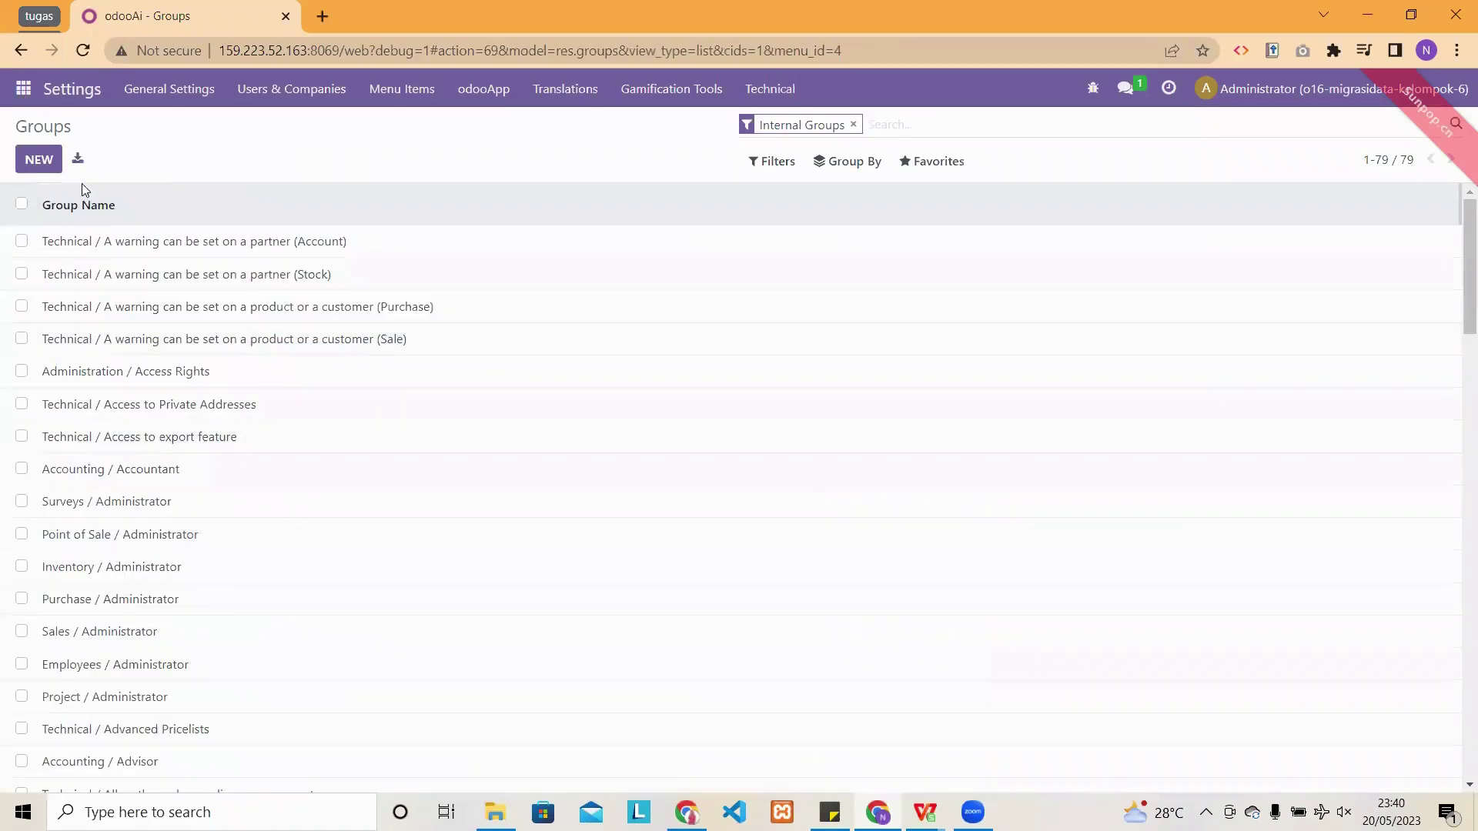
- Create a new access group and pick Purchase as its Application from the Search More list
click(37, 159)
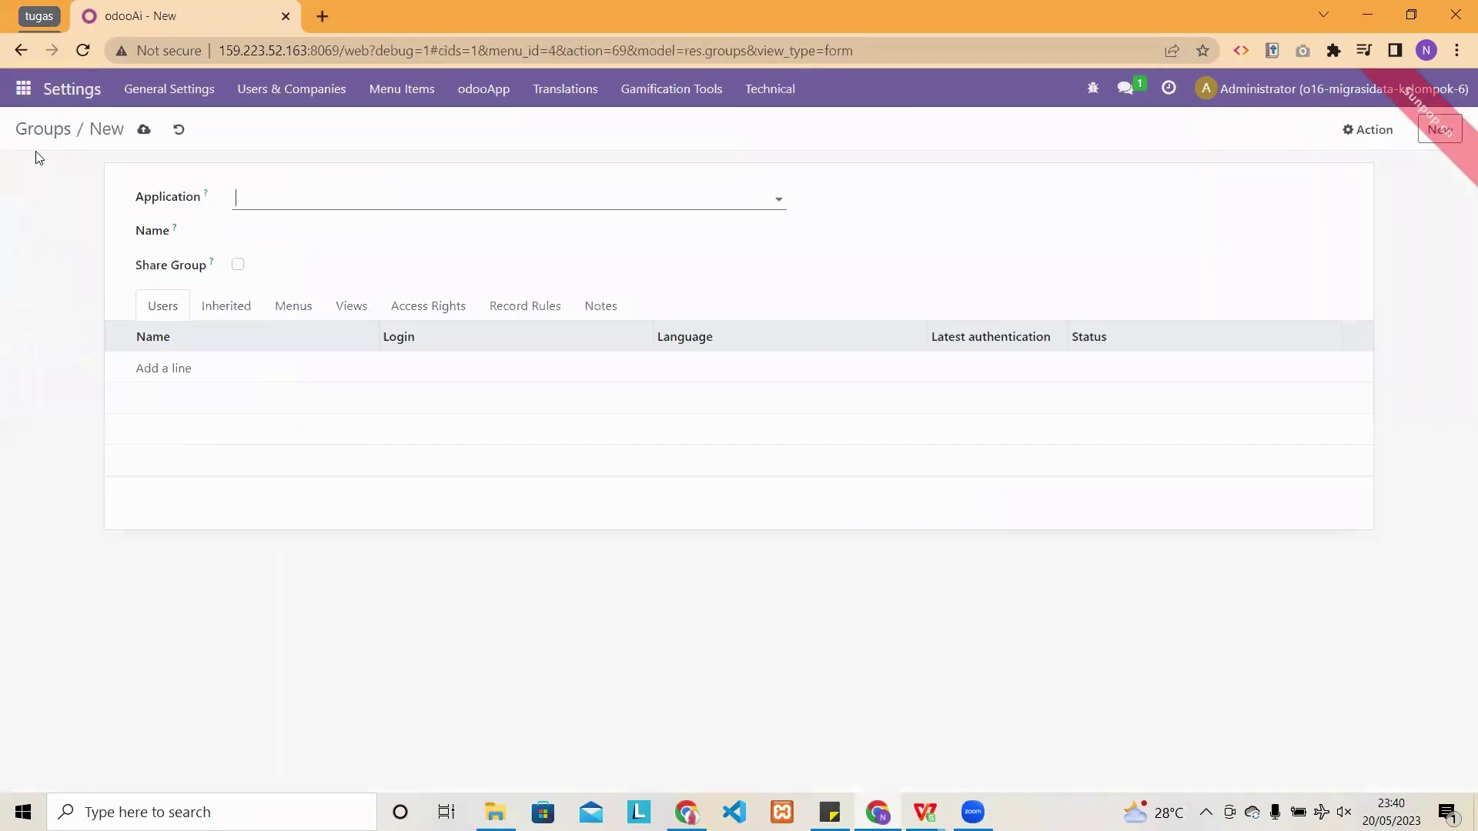
click(331, 195)
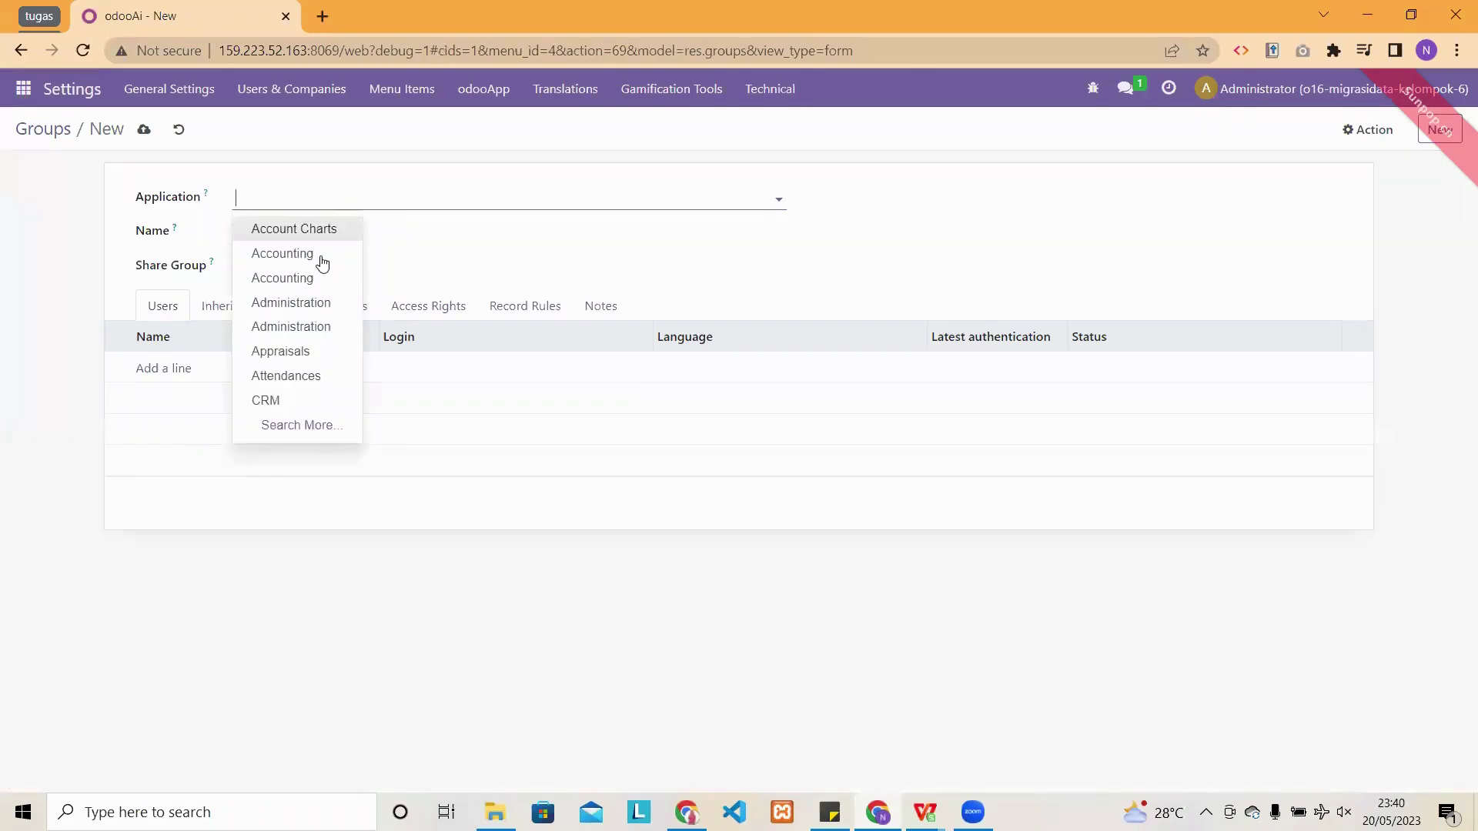
right_click(318, 284)
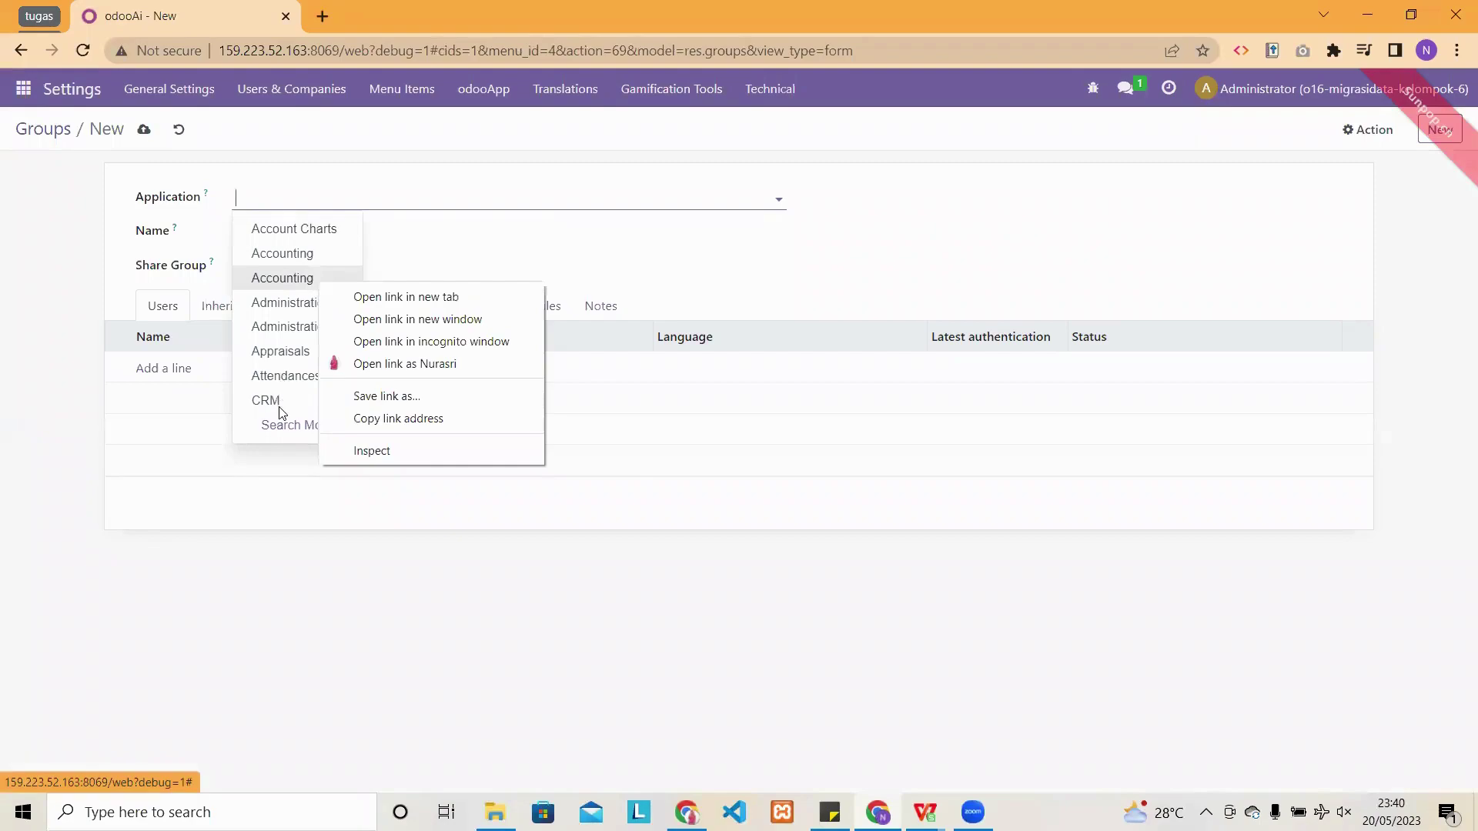
click(281, 426)
scroll(394, 418, down, 10)
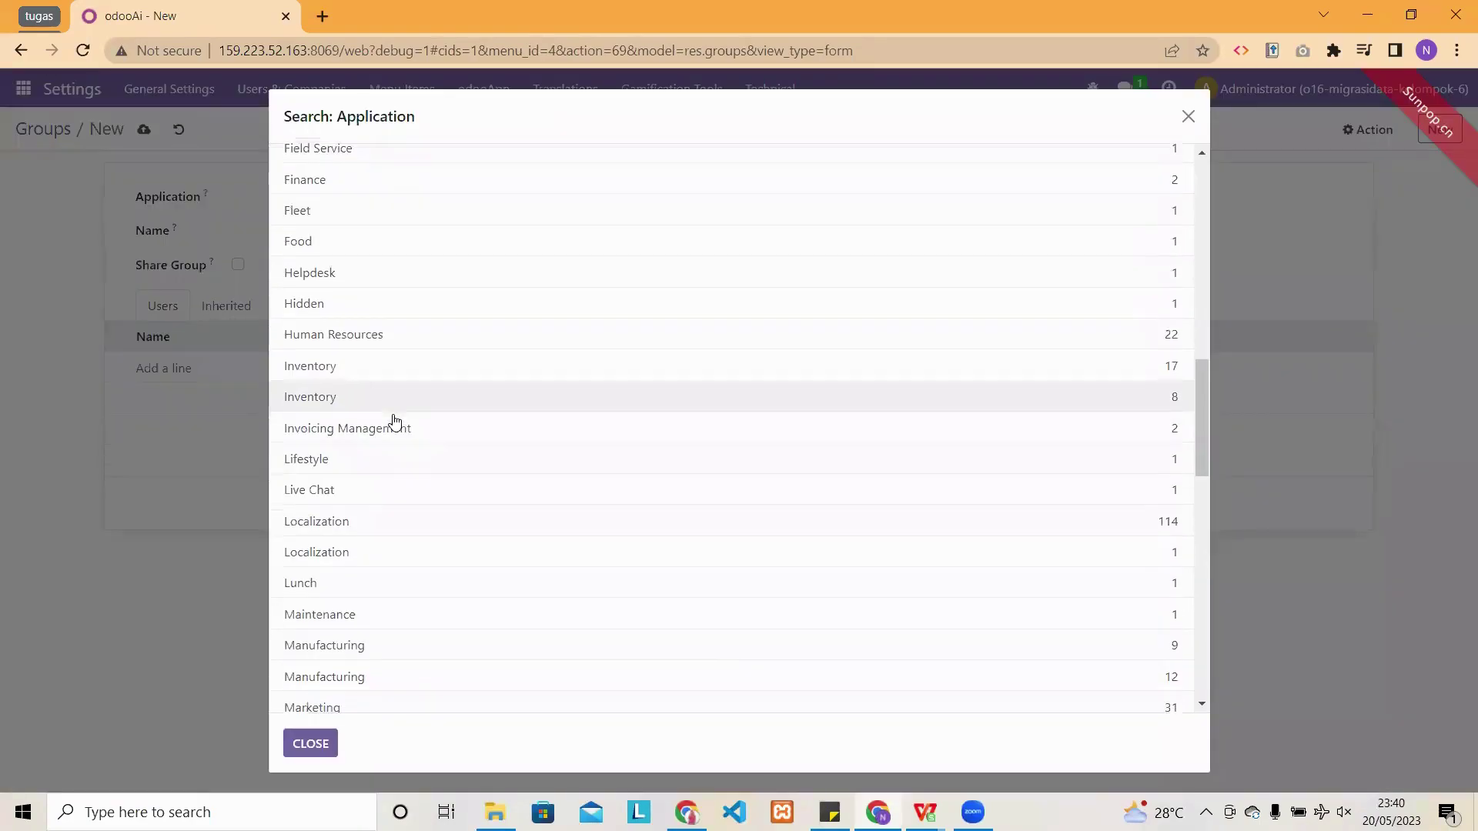
scroll(394, 421, down, 5)
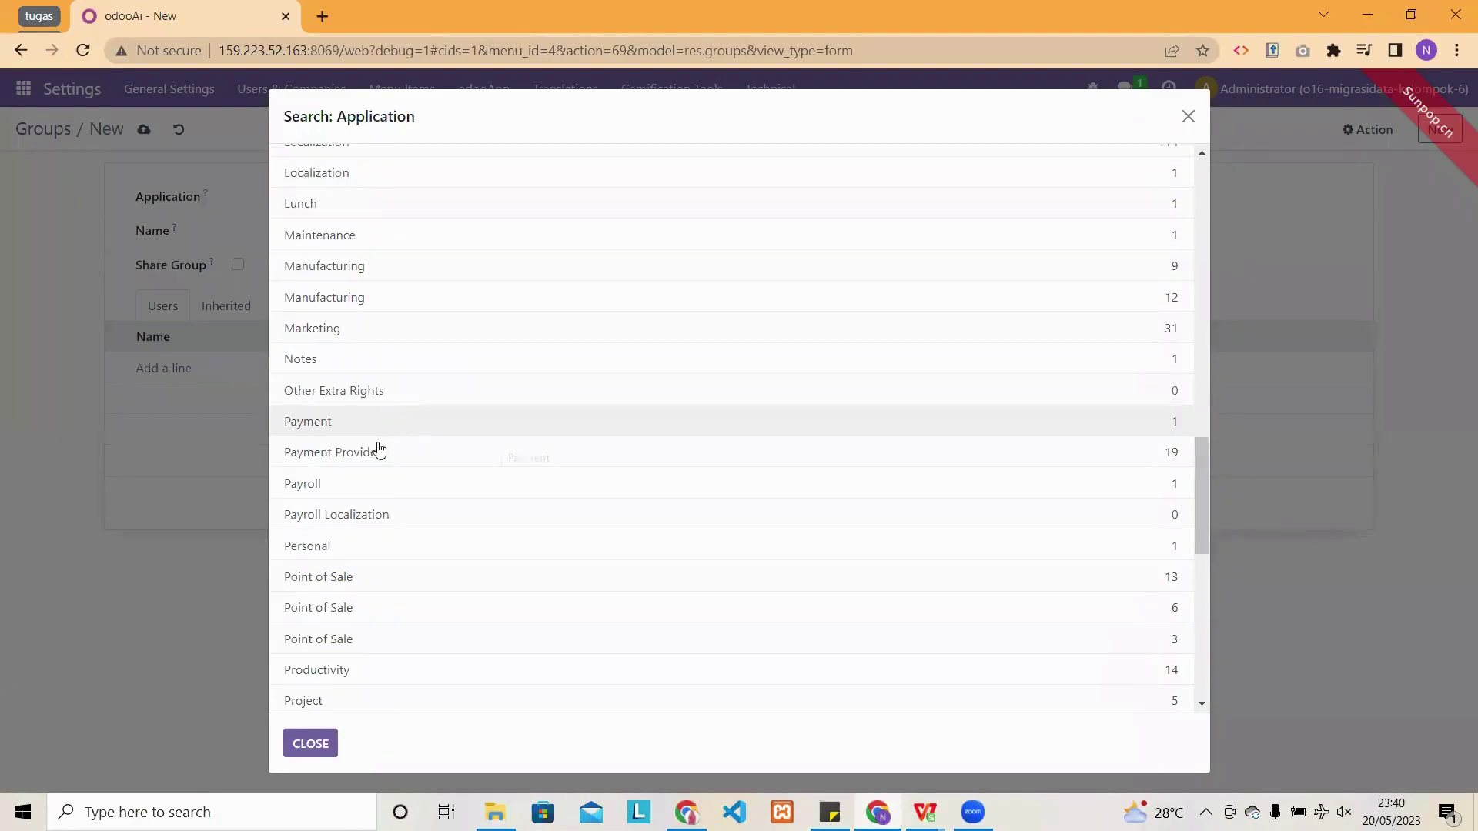
scroll(332, 611, down, 1)
scroll(333, 610, down, 2)
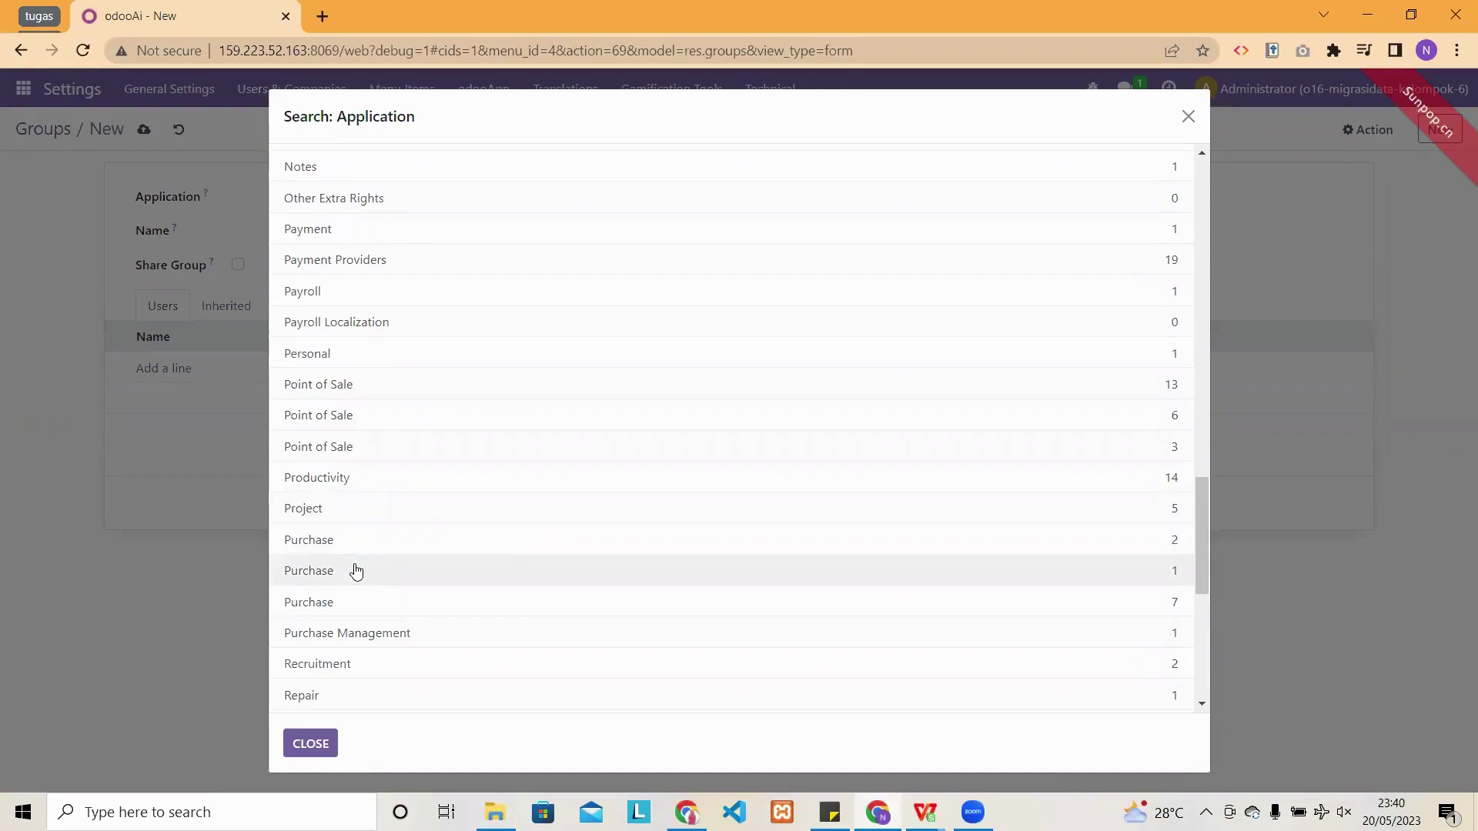
click(356, 570)
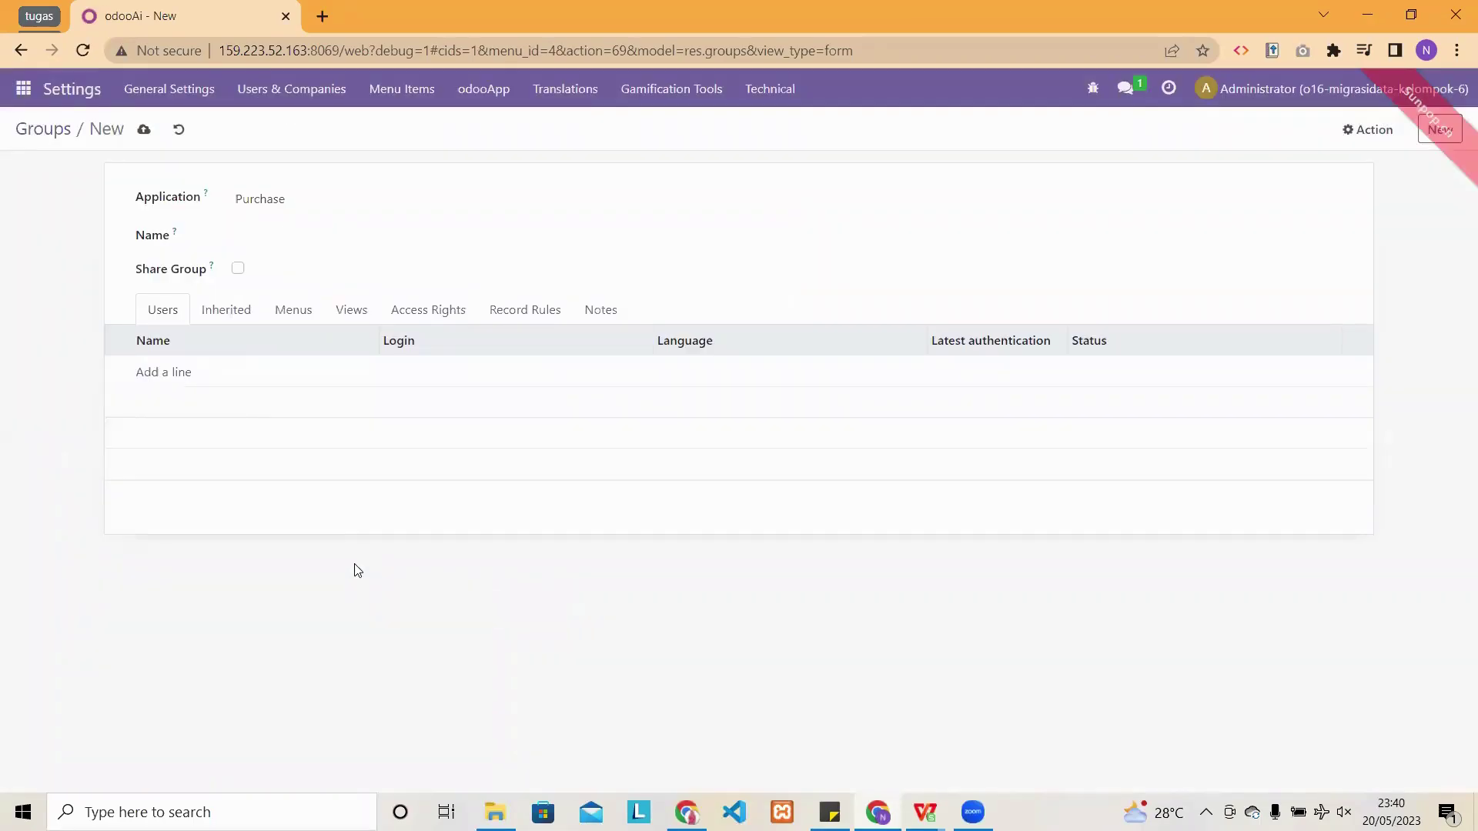
- Name the group Karyawan Purchasing, add one internal user, save, and return to Groups
click(281, 233)
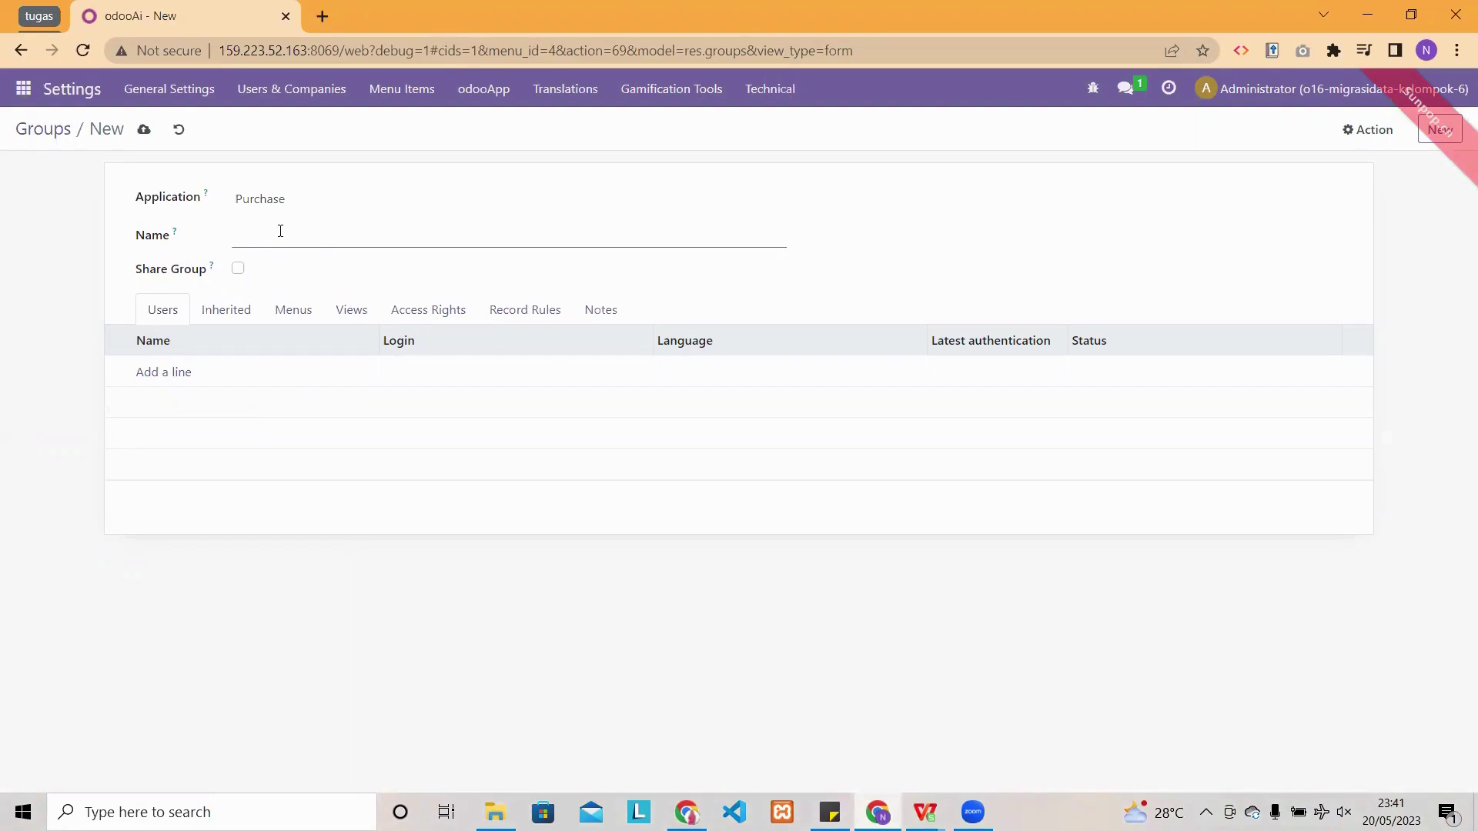
text(Ka)
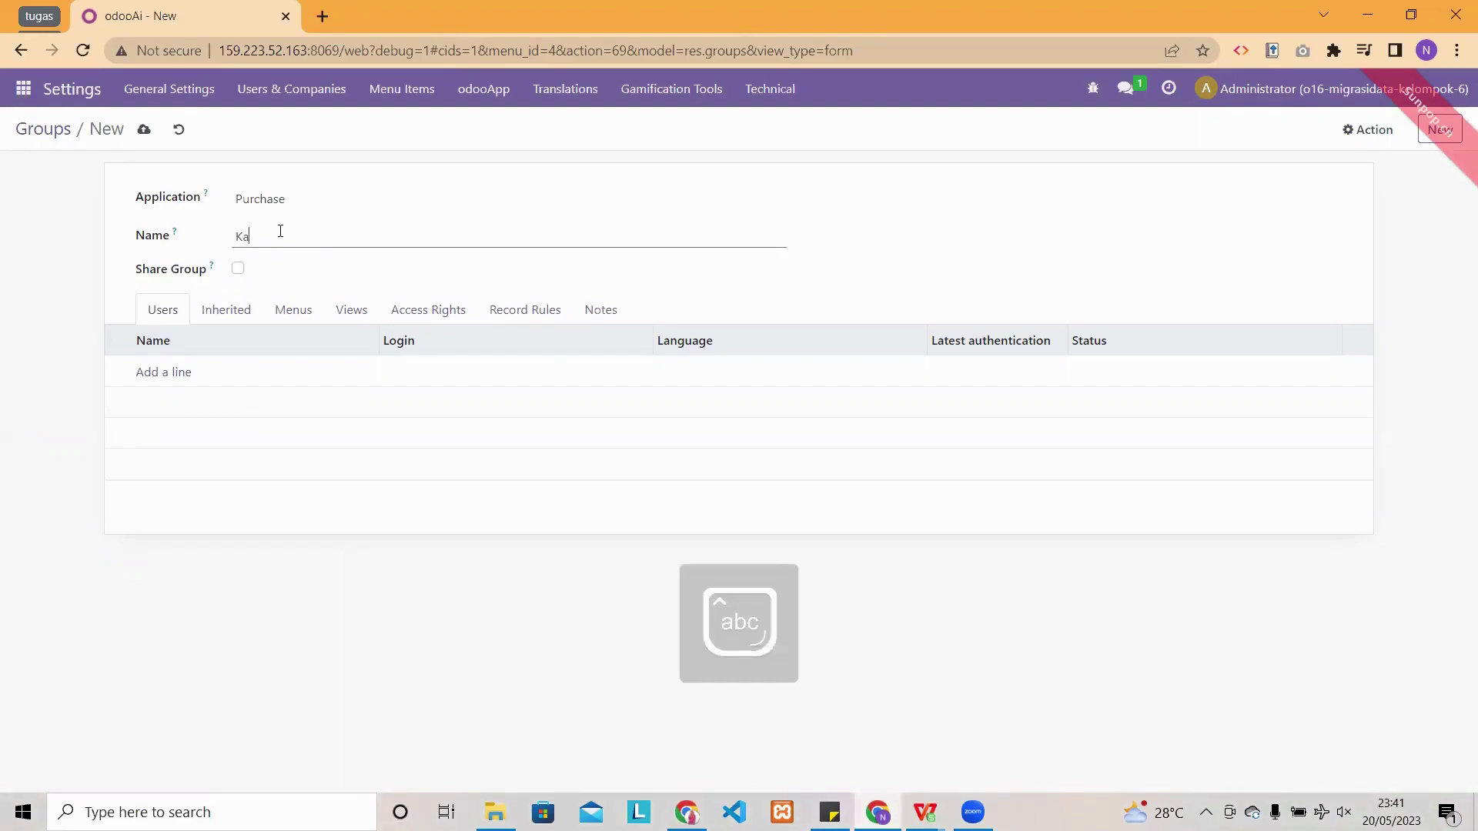
text(ryawan Purchasing)
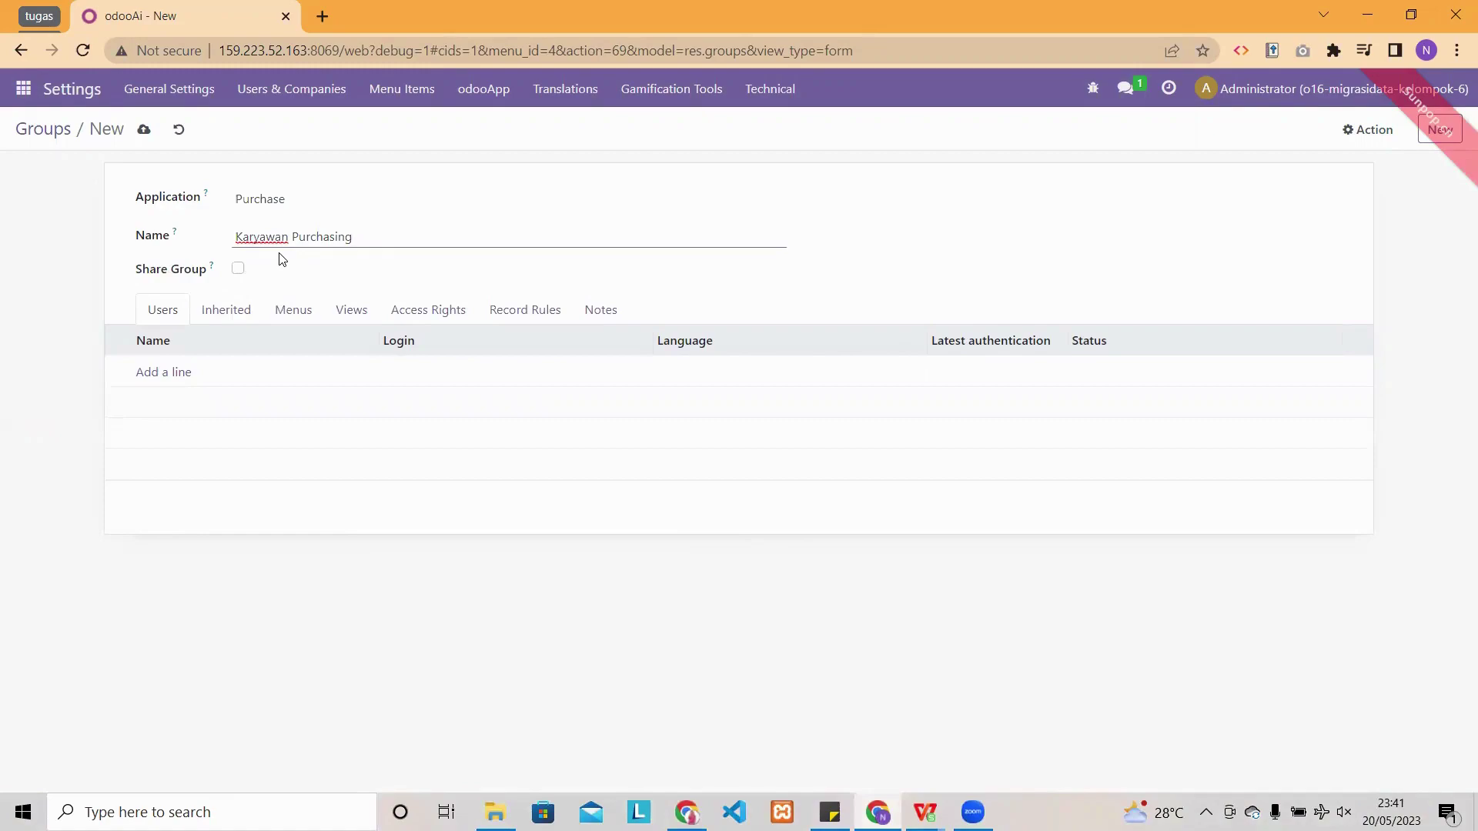
click(176, 373)
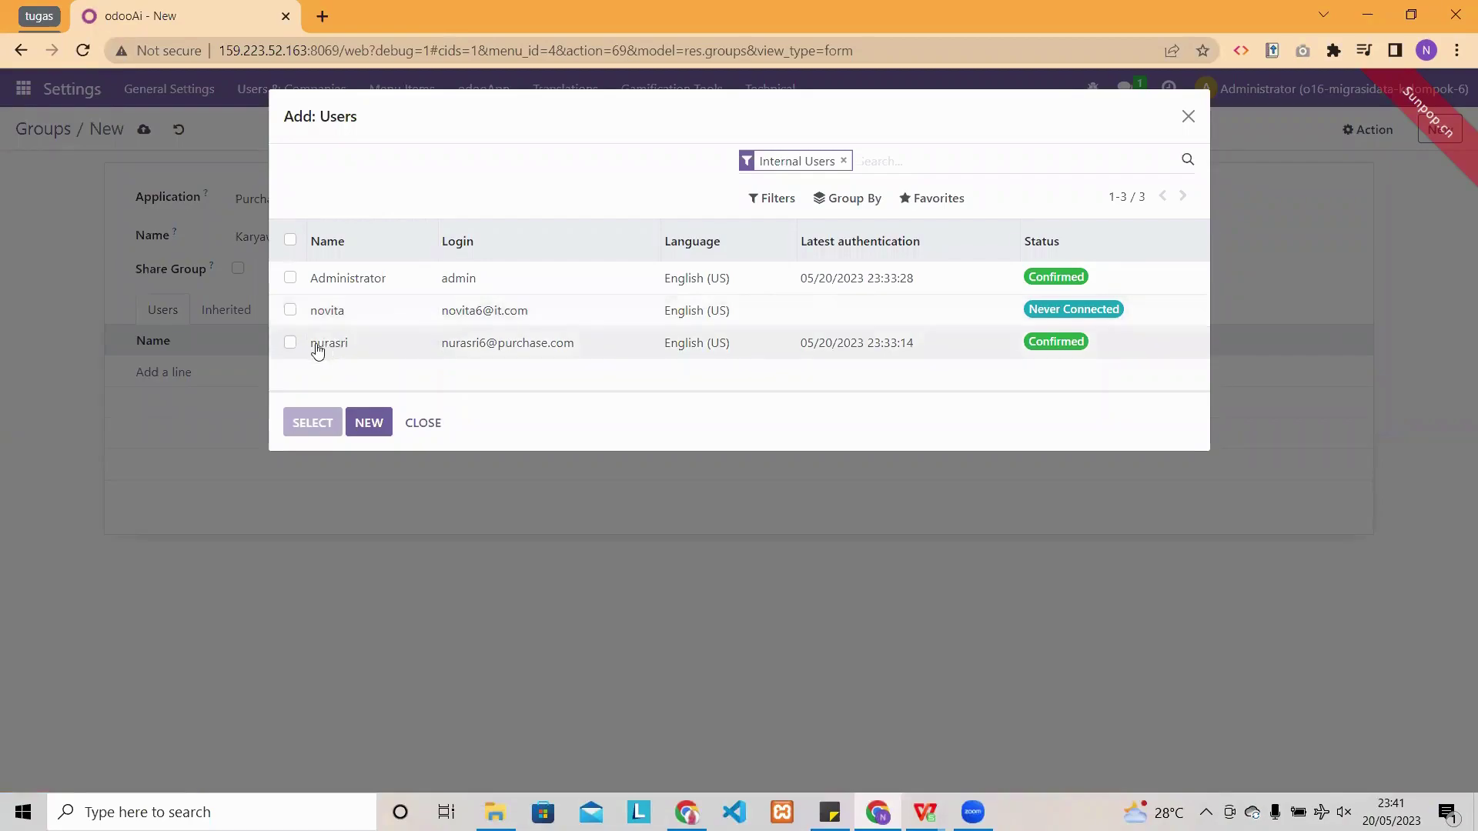
click(290, 343)
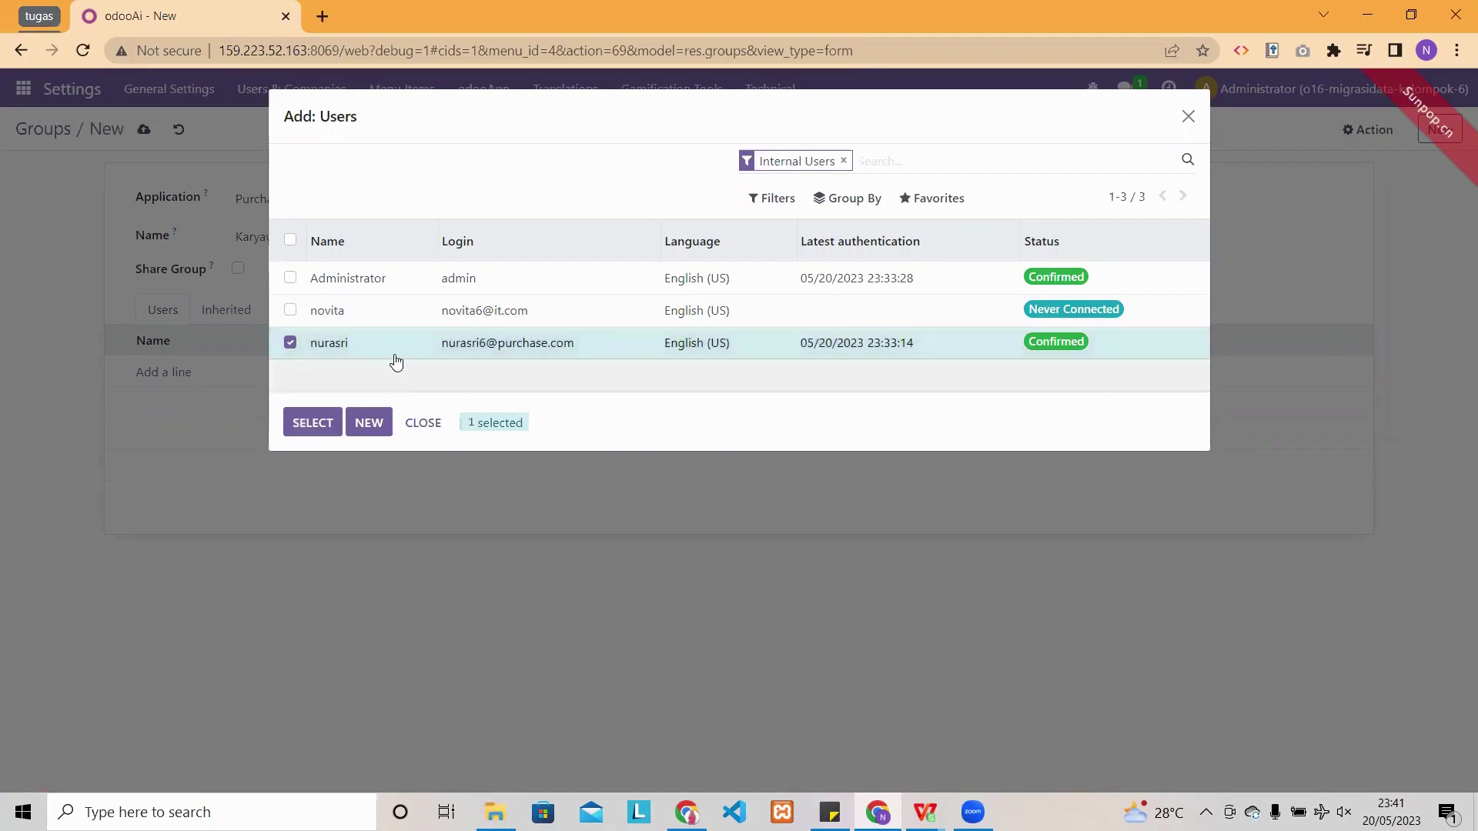
click(317, 425)
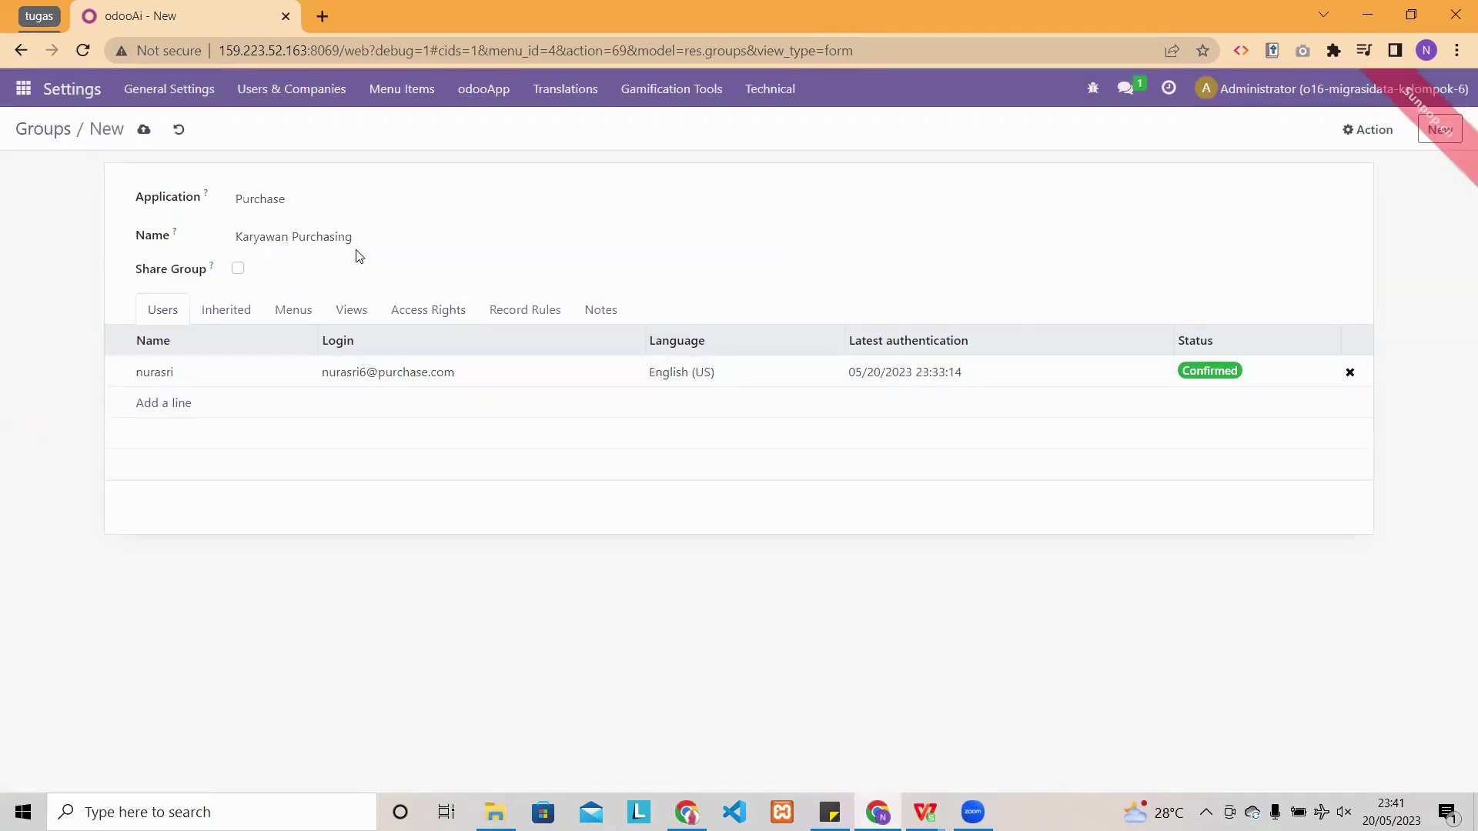
click(144, 132)
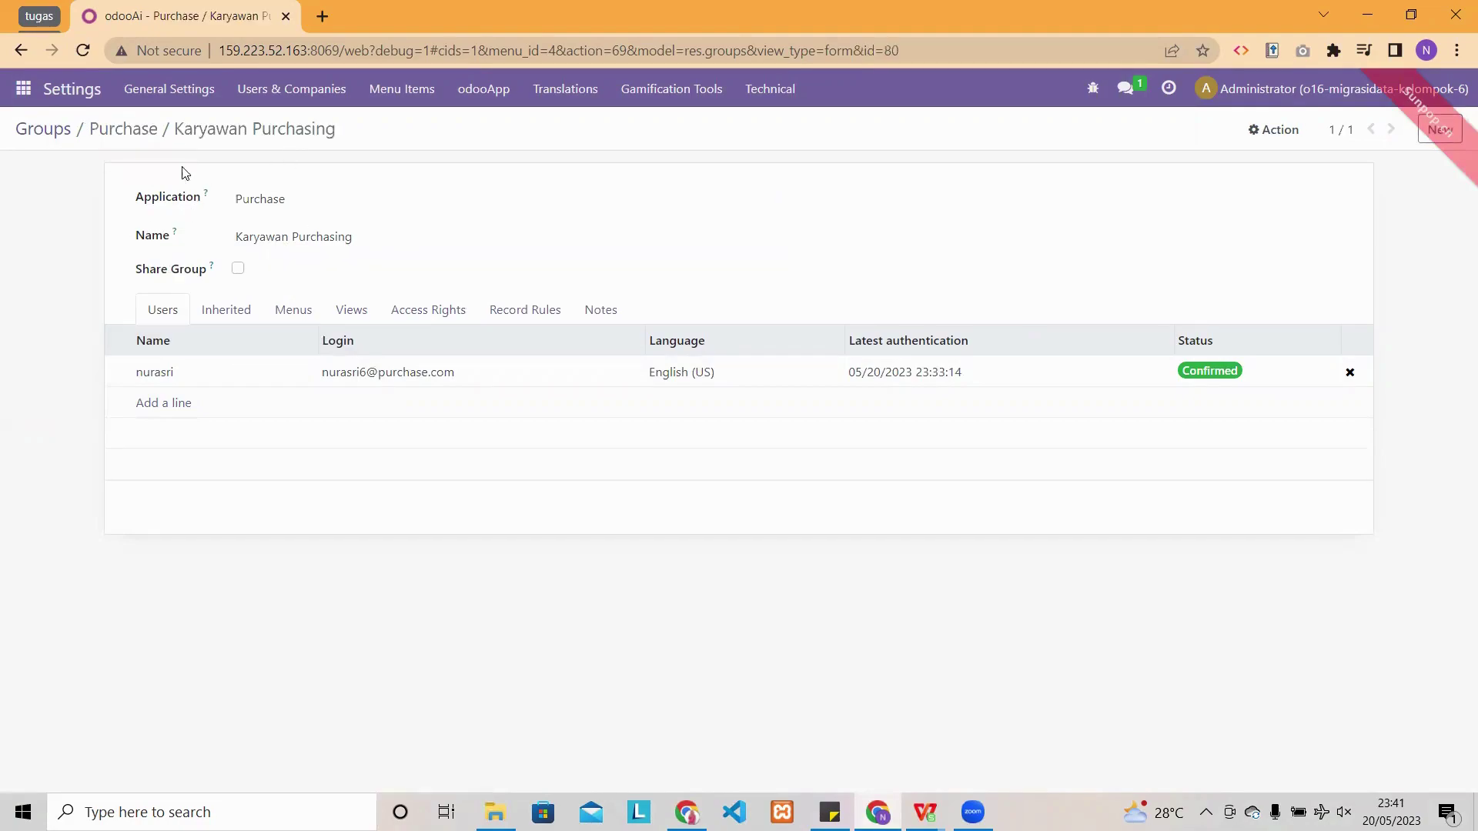
click(57, 131)
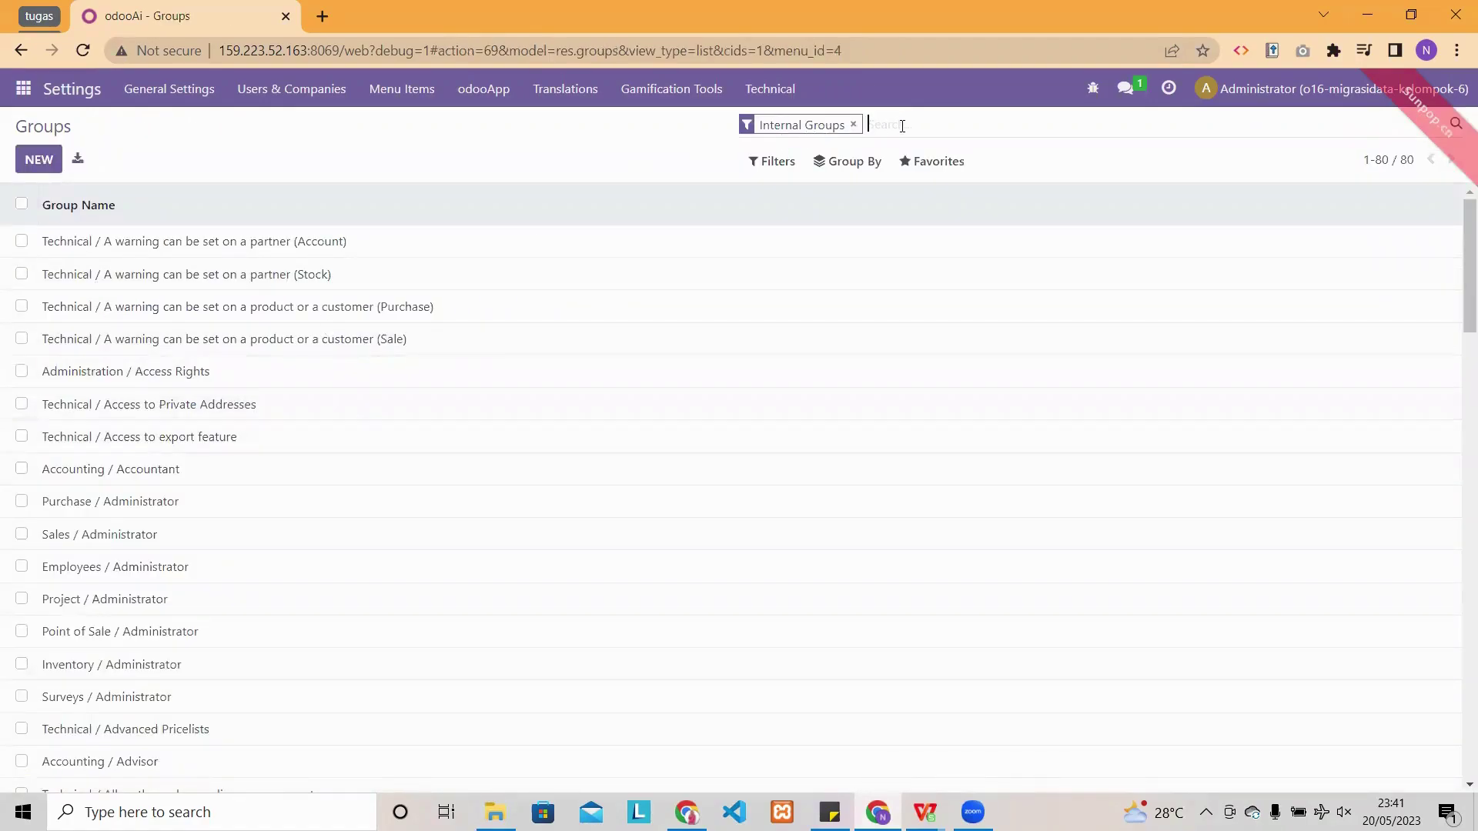
- Search the Groups list for 'purchase' to show the five purchase groups
text(purchase)
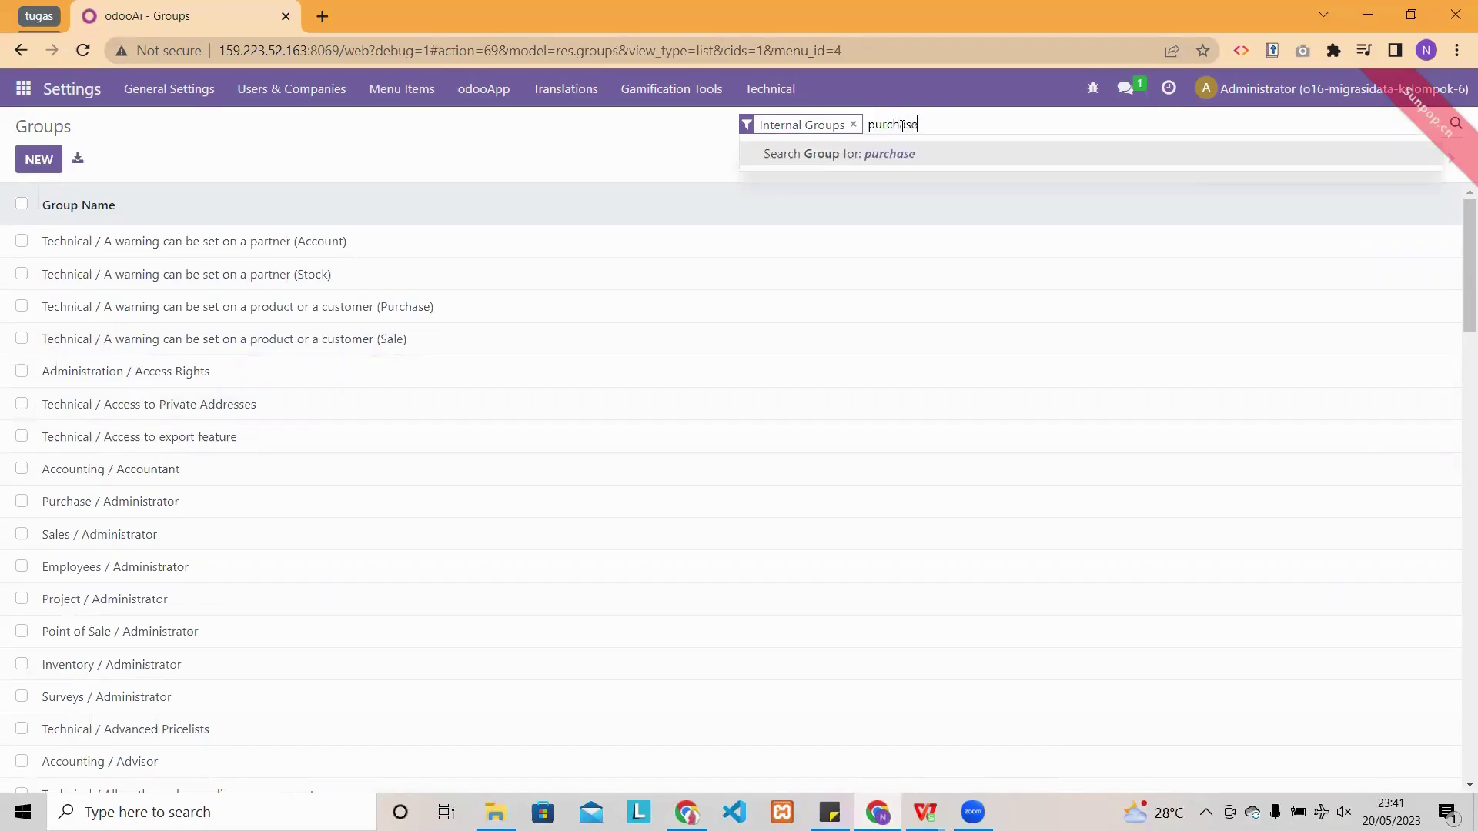
key(Return)
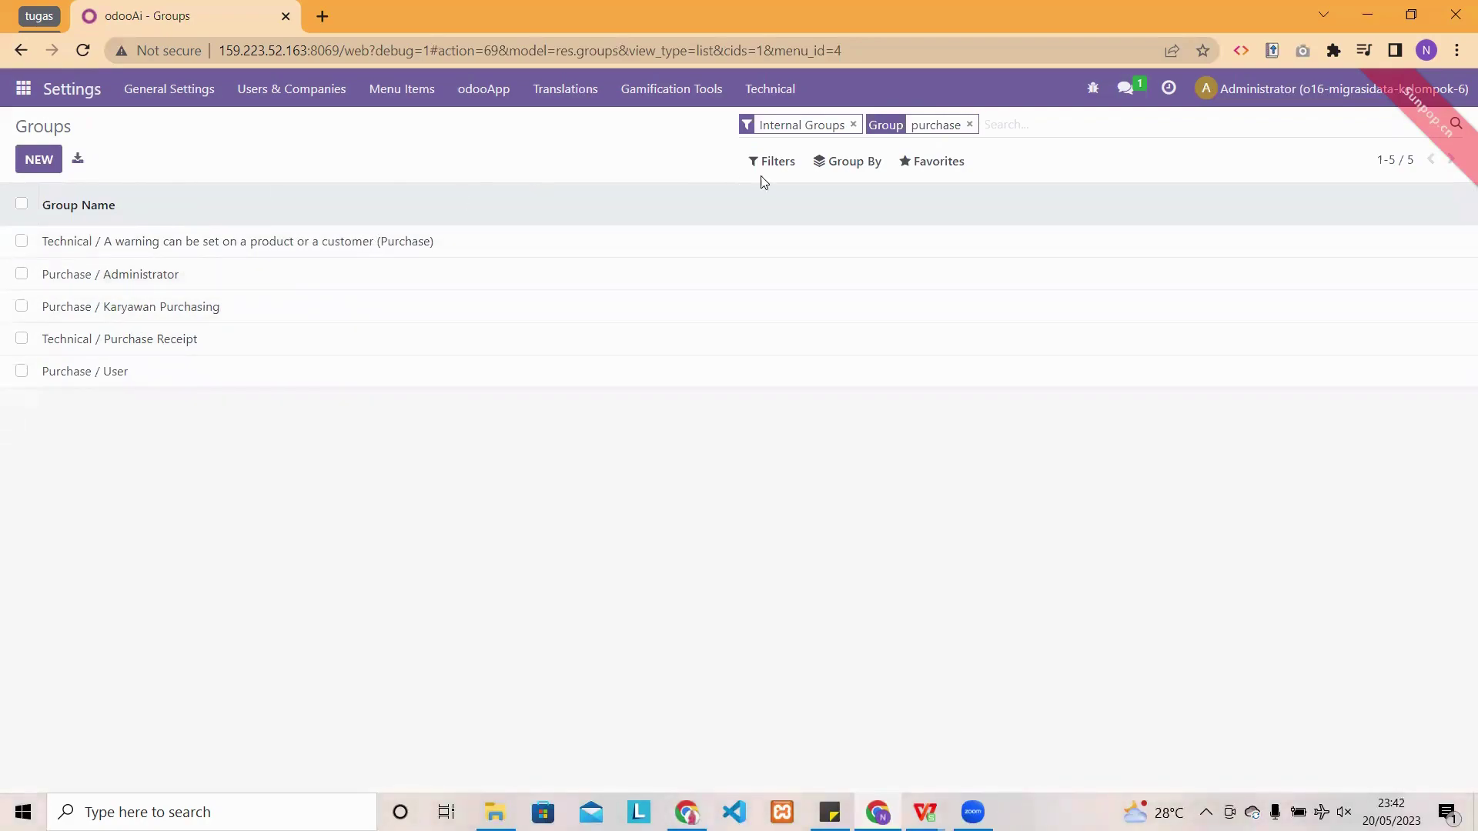
- Log out of Administrator and sign in as the purchase user with their email and password
click(1360, 103)
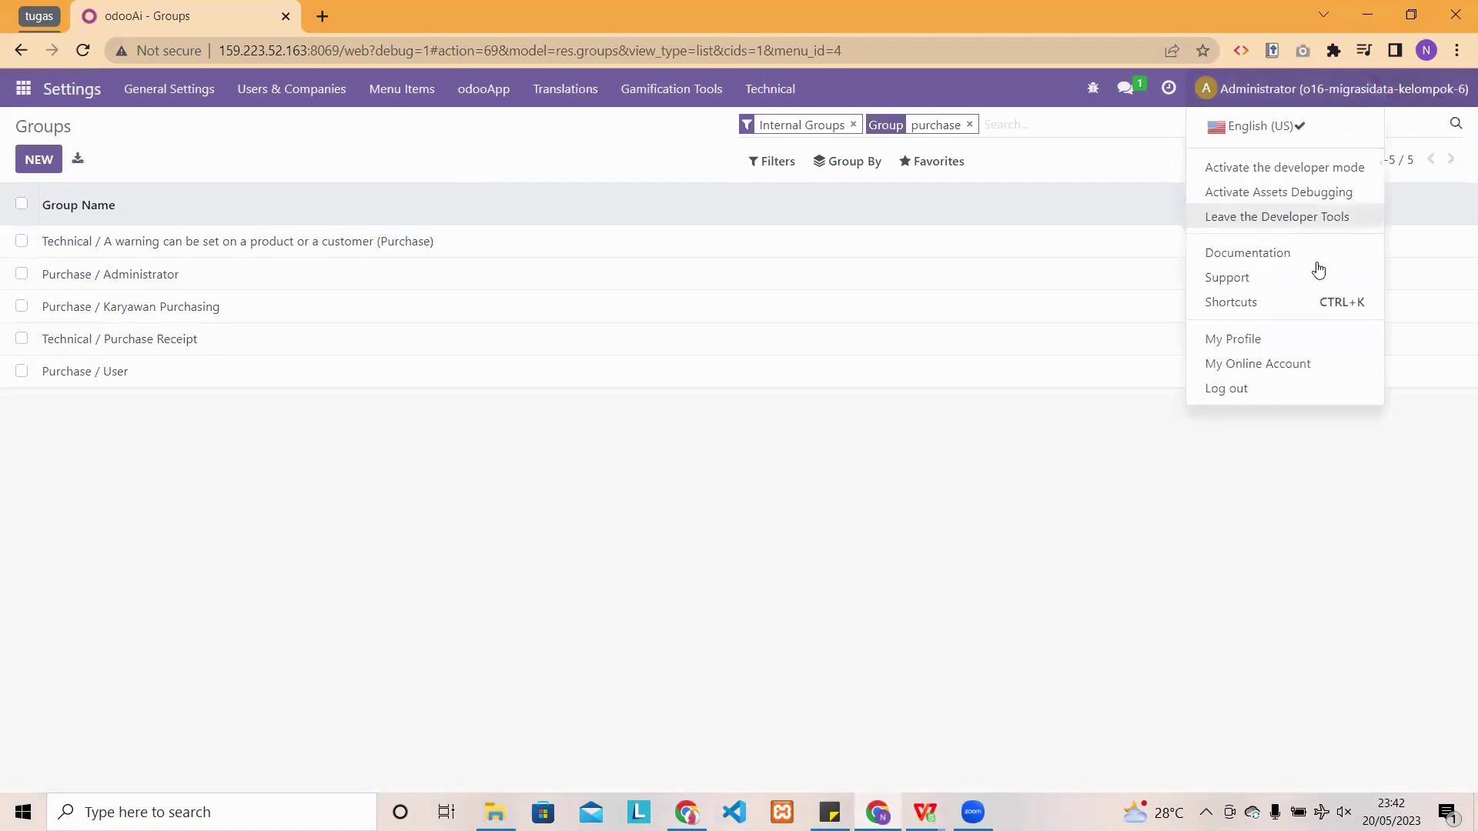
click(1258, 388)
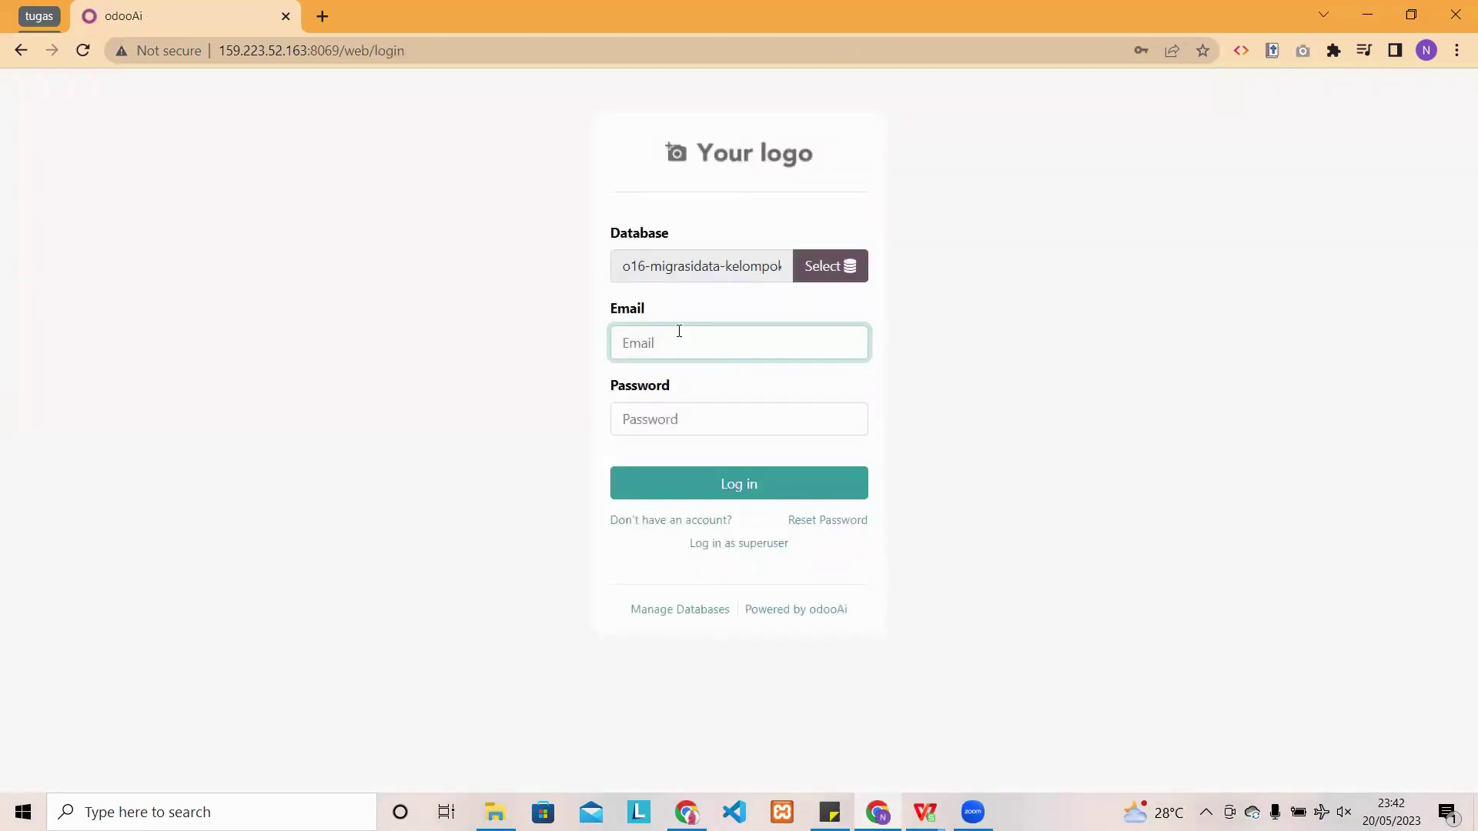
click(682, 344)
text(n)
key(BackSpace)
key(ctrl+v)
click(666, 346)
text(6)
click(697, 408)
text(••••)
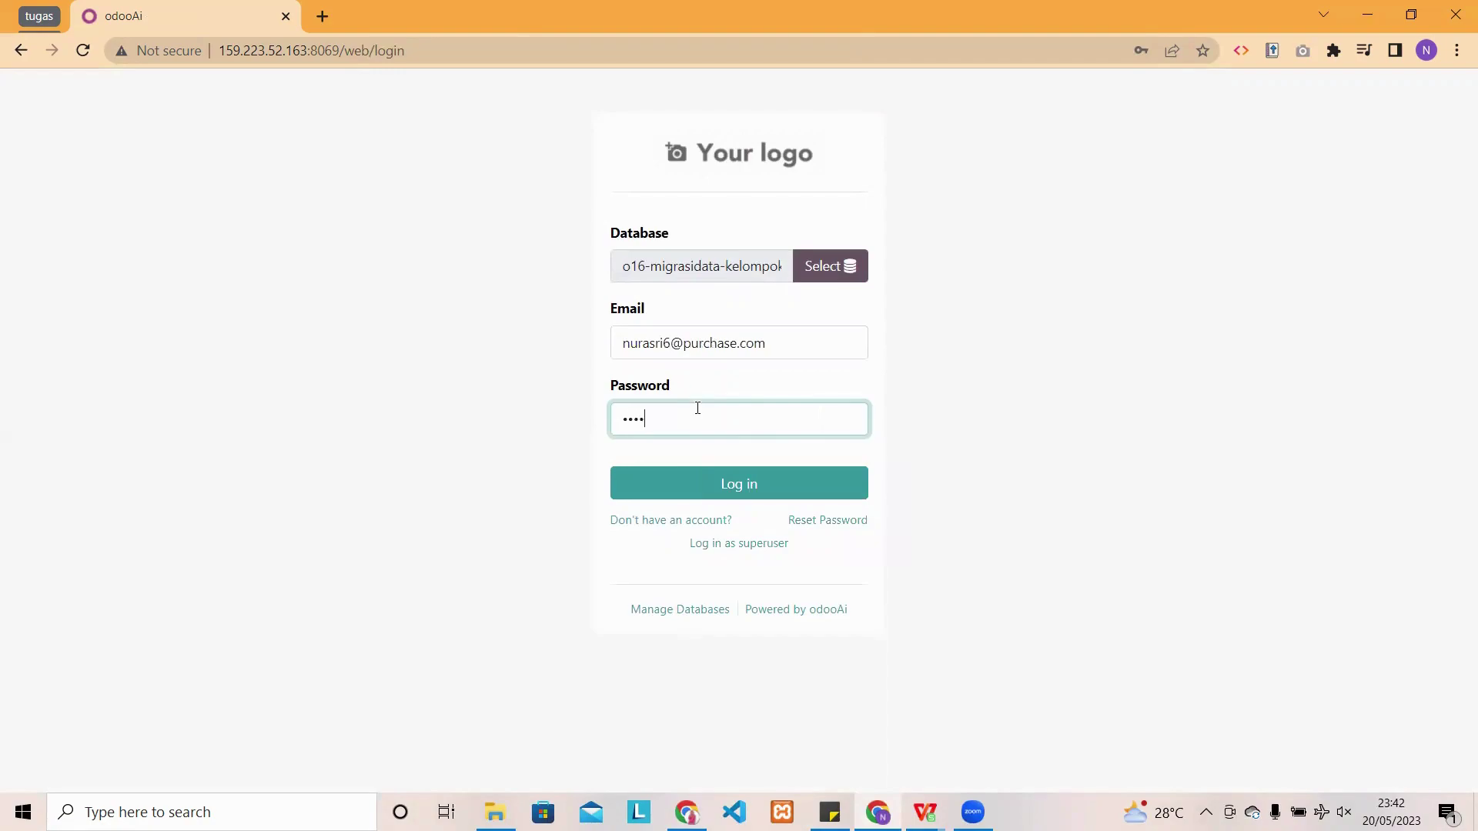
key(Return)
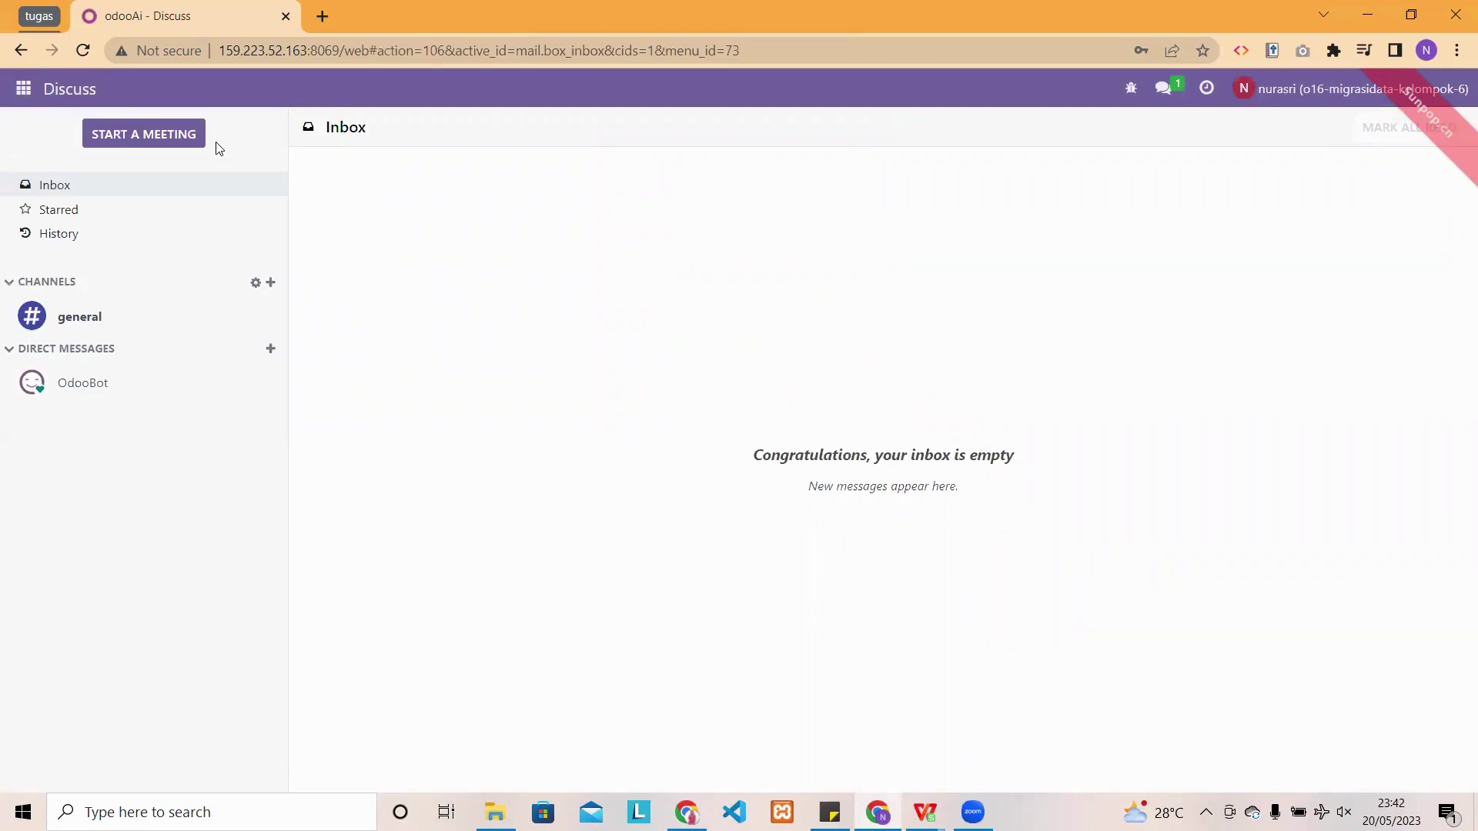
- Open the Purchase app to view the user's five RFQs, P00001–P00005
click(23, 88)
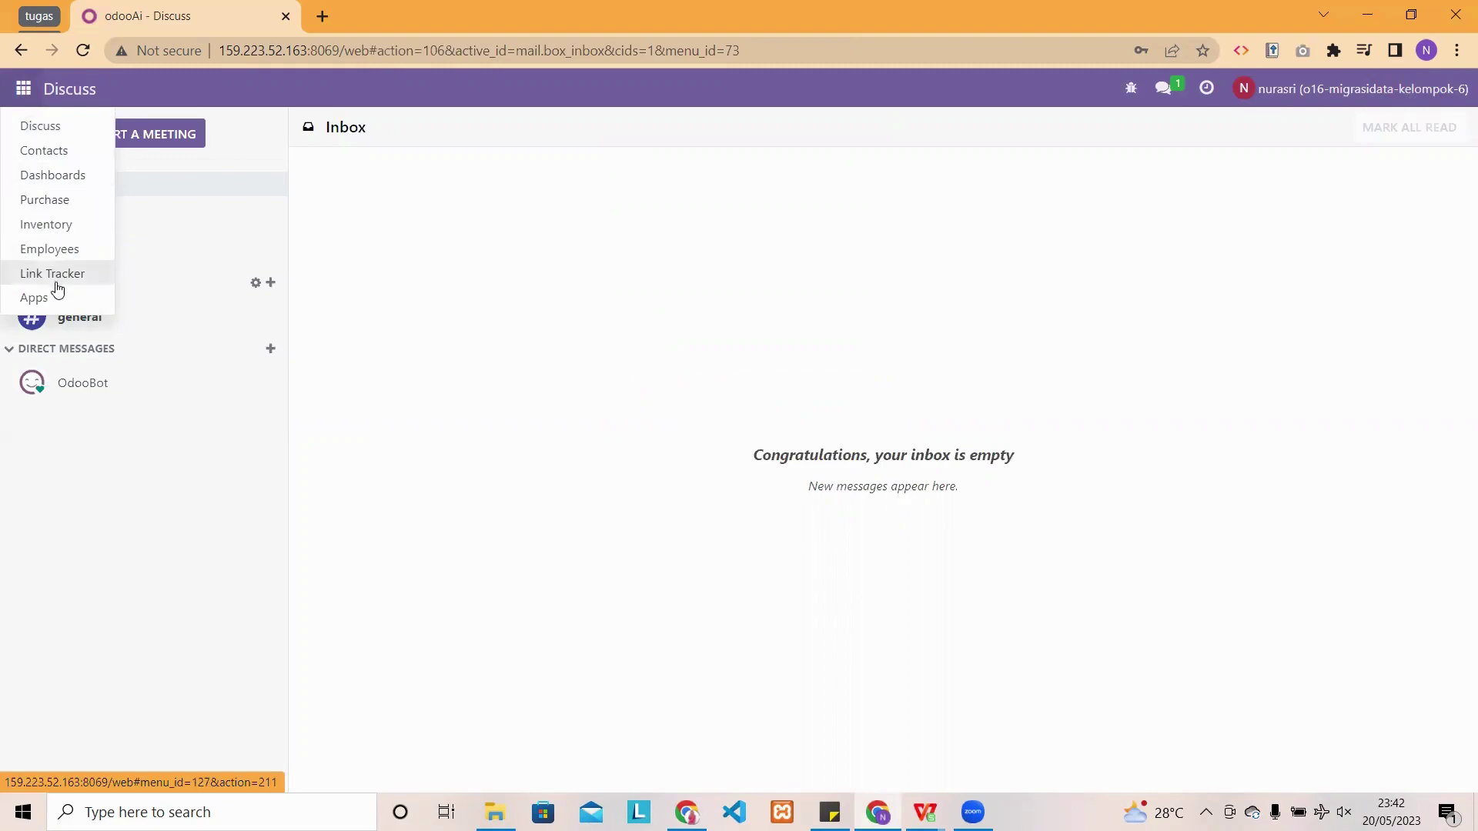
click(75, 208)
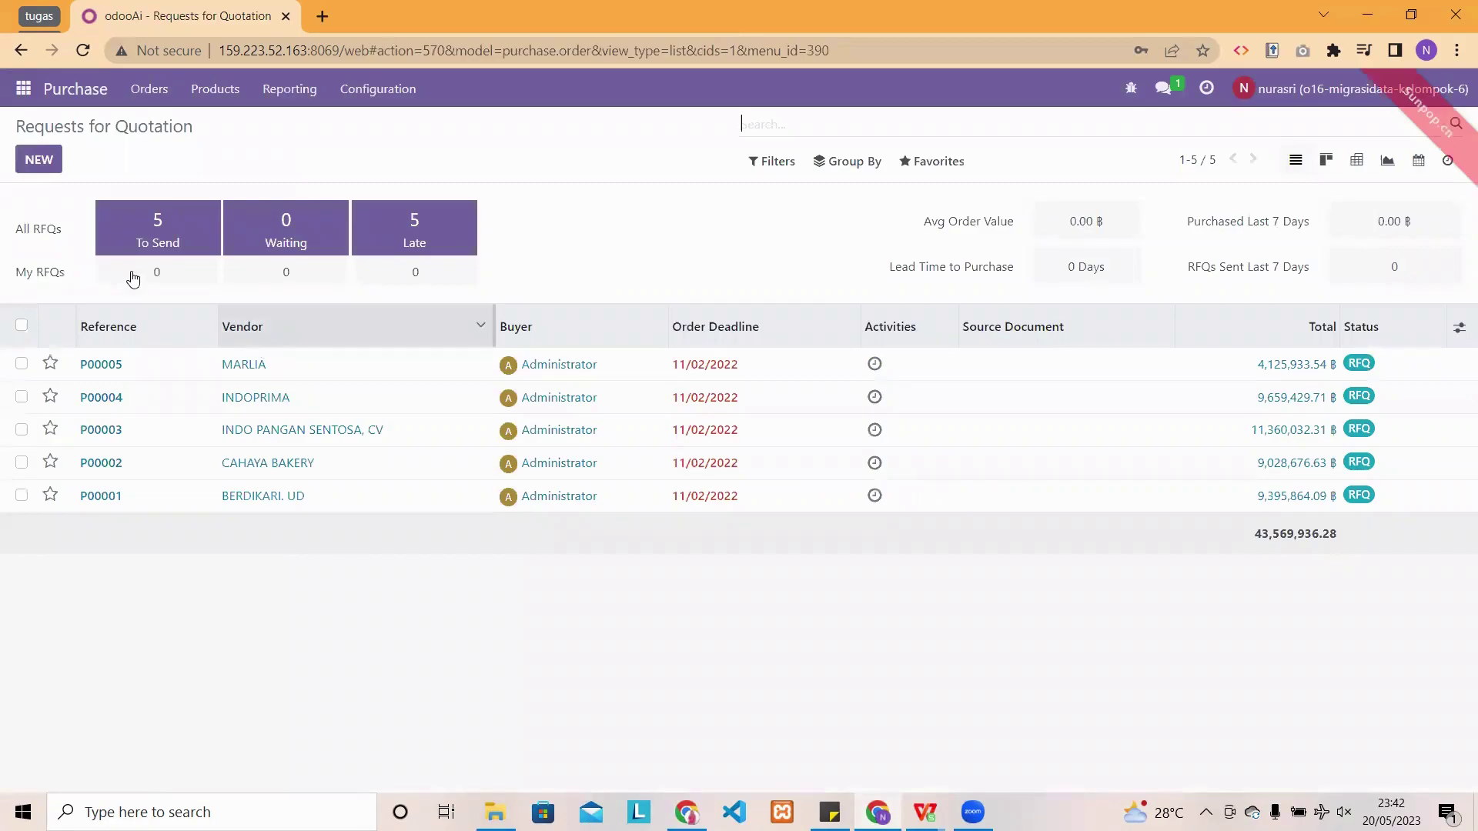
click(25, 89)
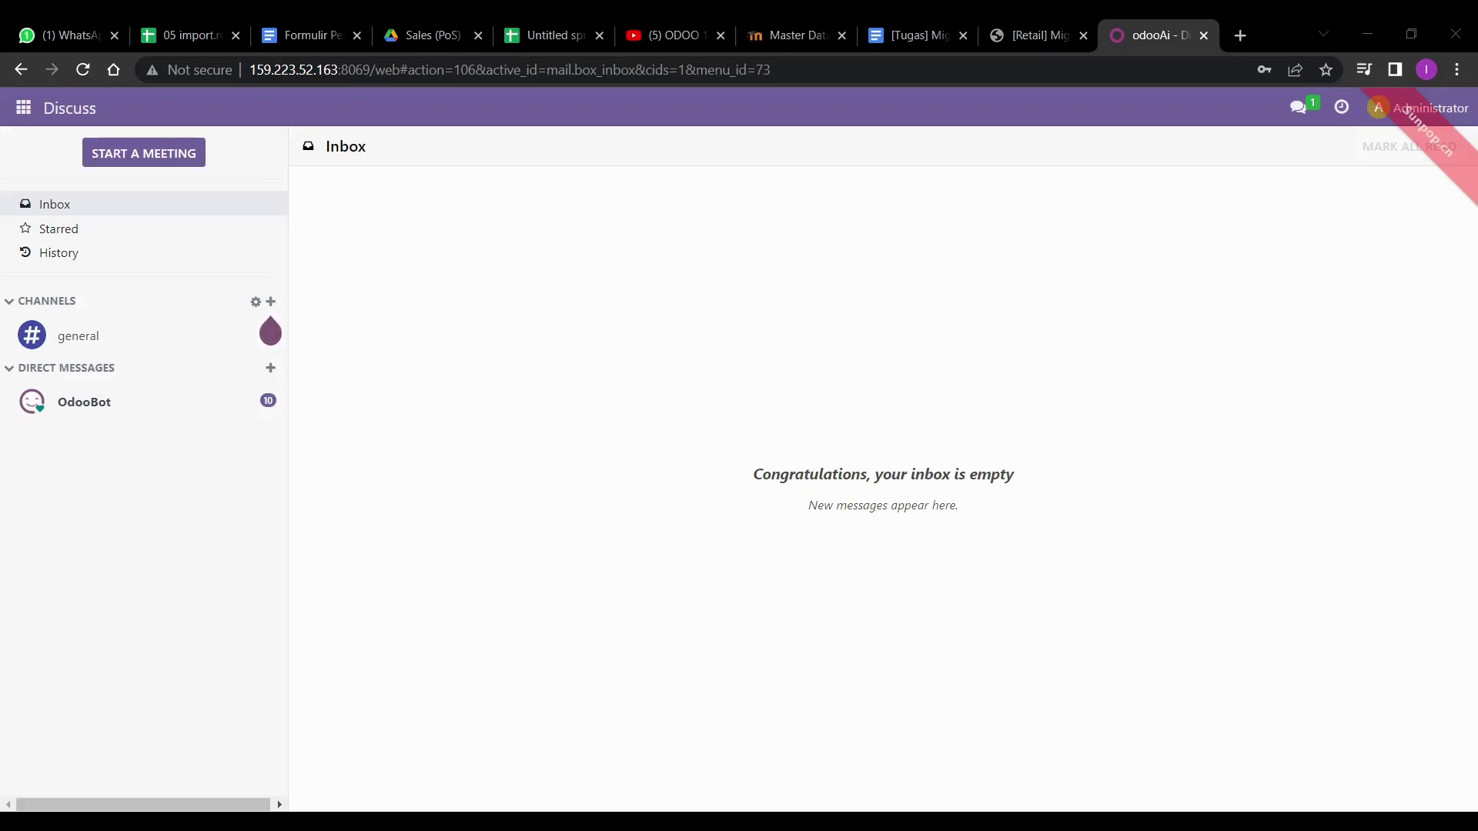
- Go to Sales > Customers and start an Import records upload from a file
click(23, 110)
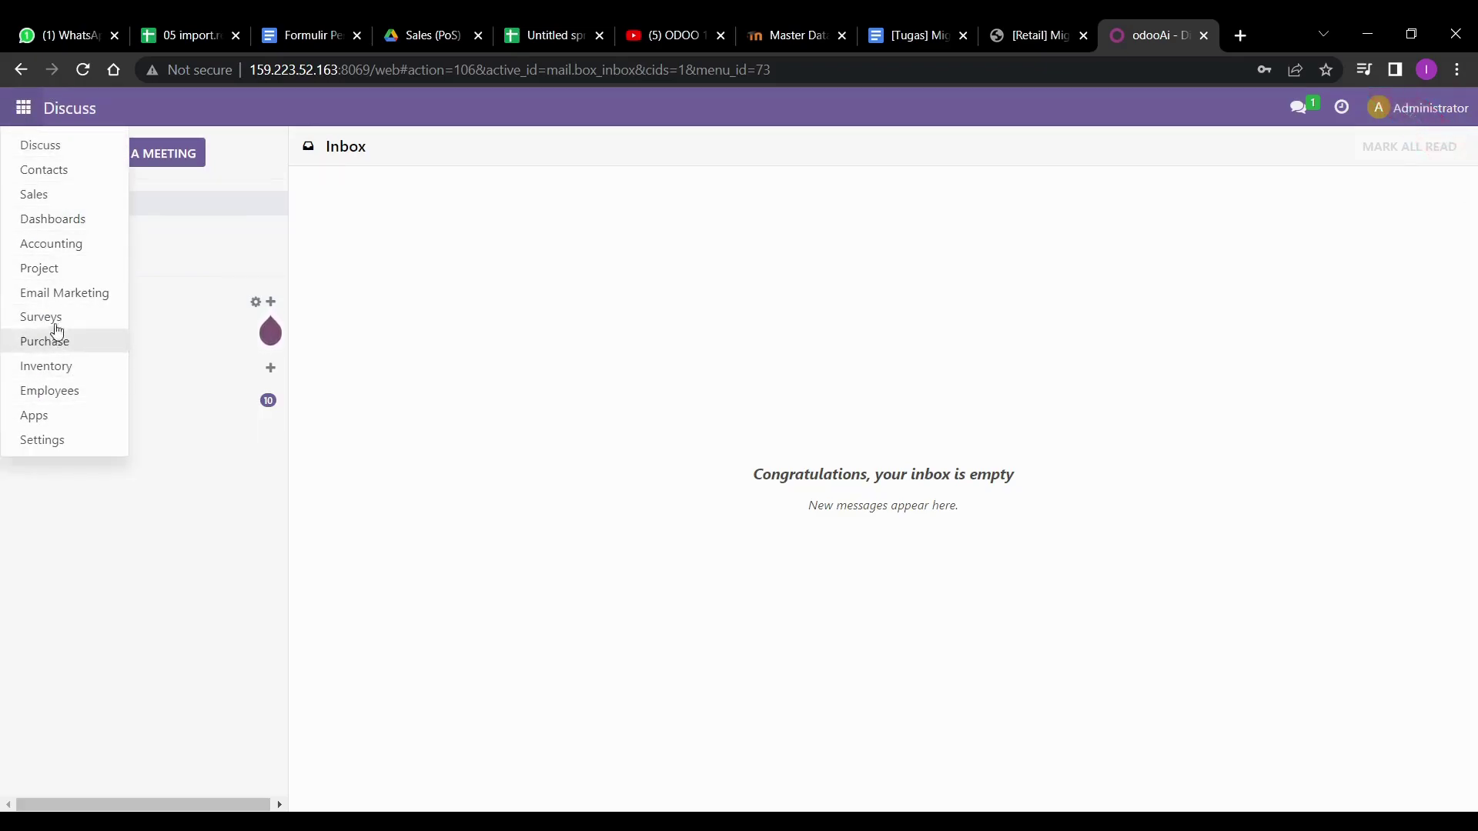
click(35, 195)
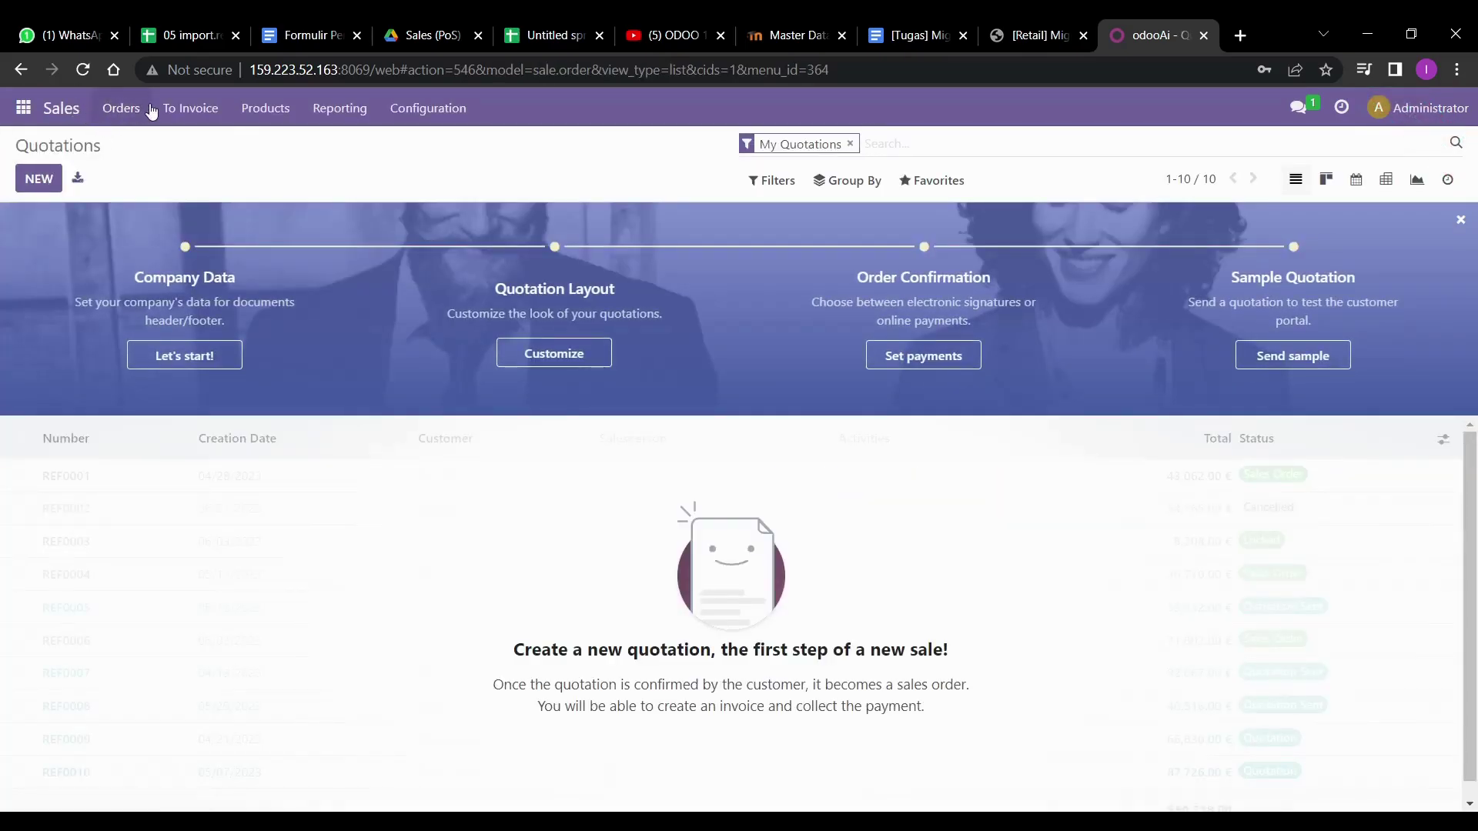
click(134, 112)
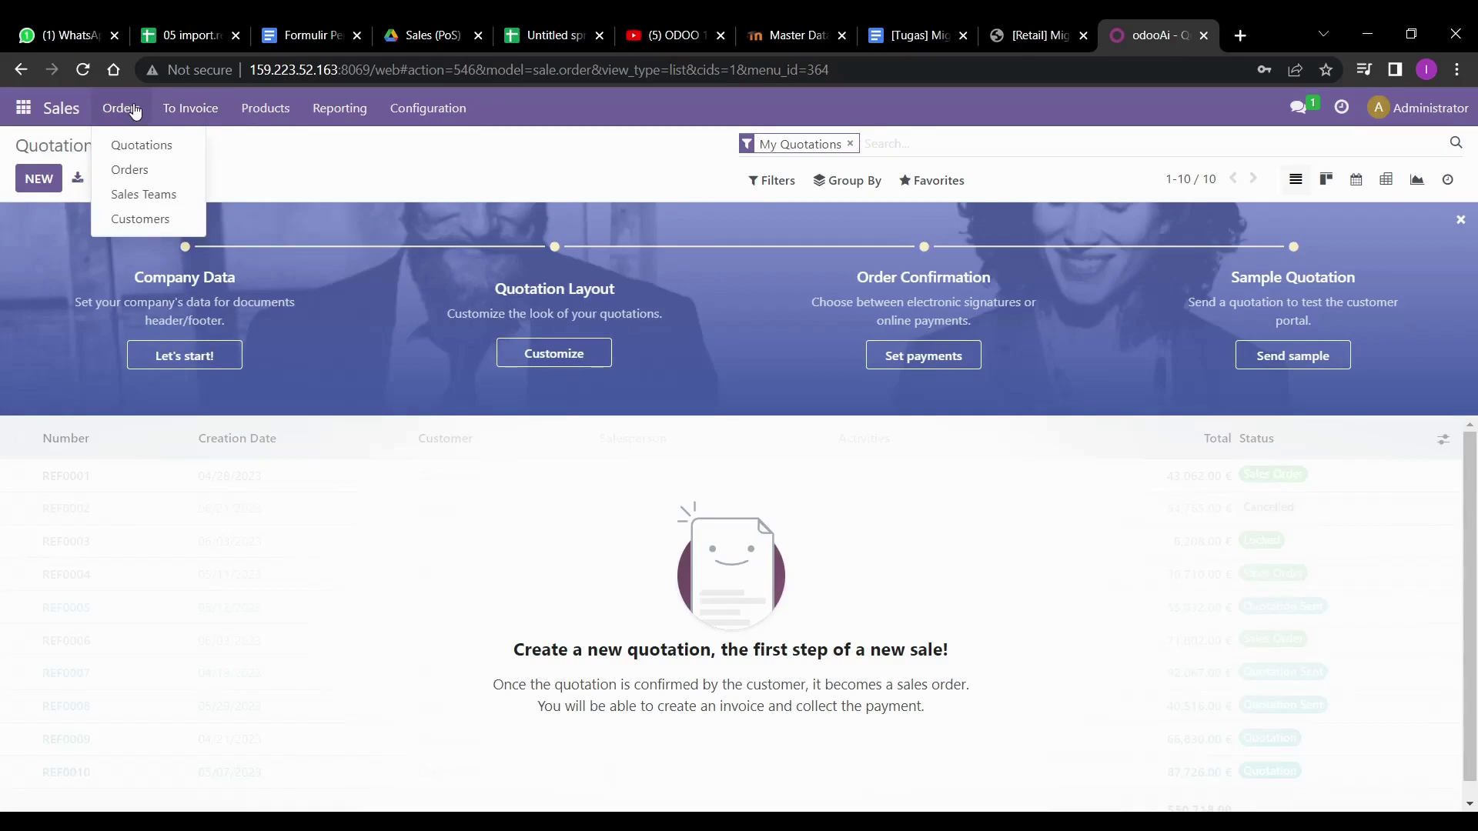
click(145, 218)
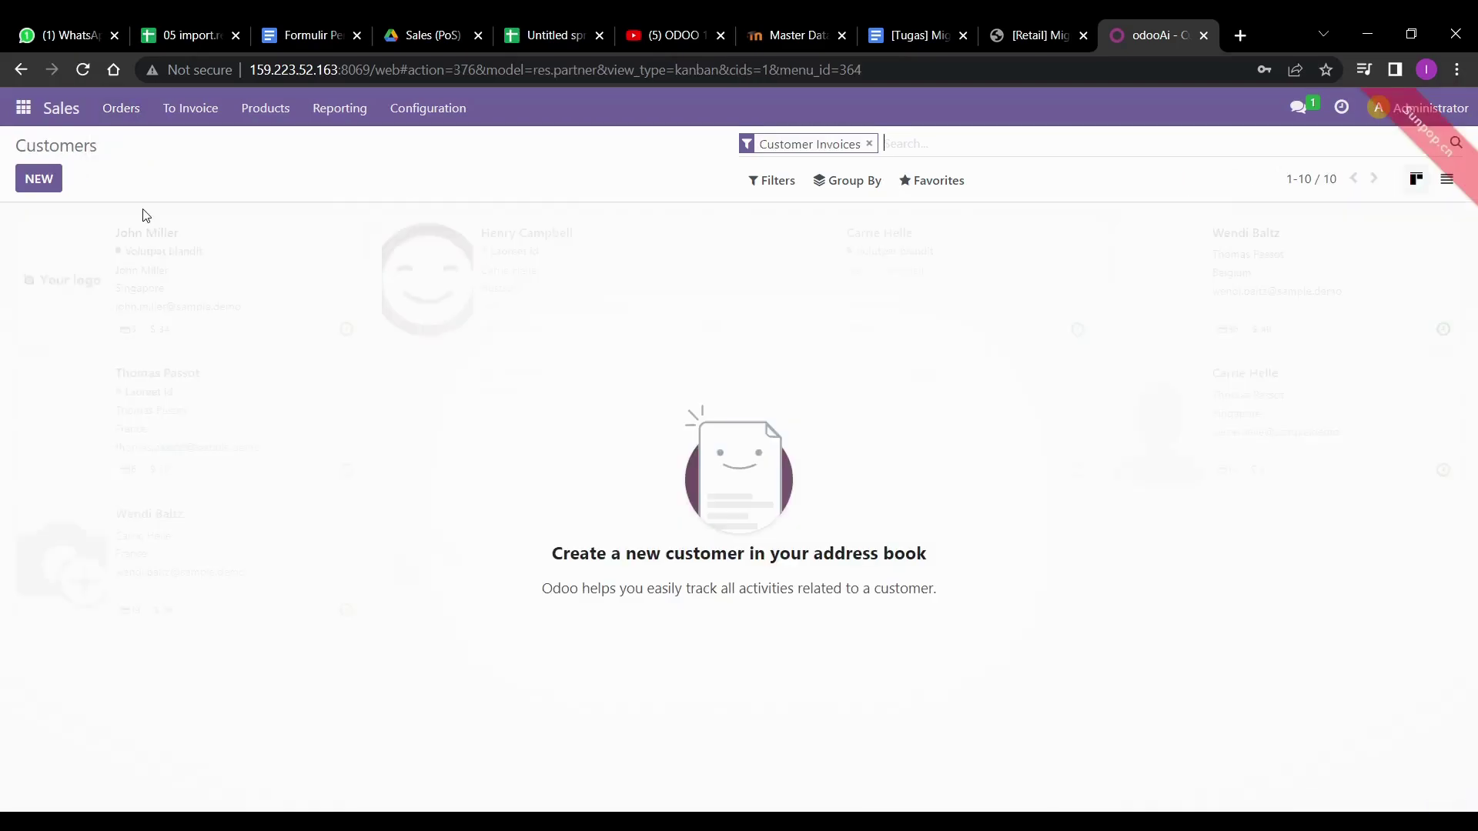
click(936, 189)
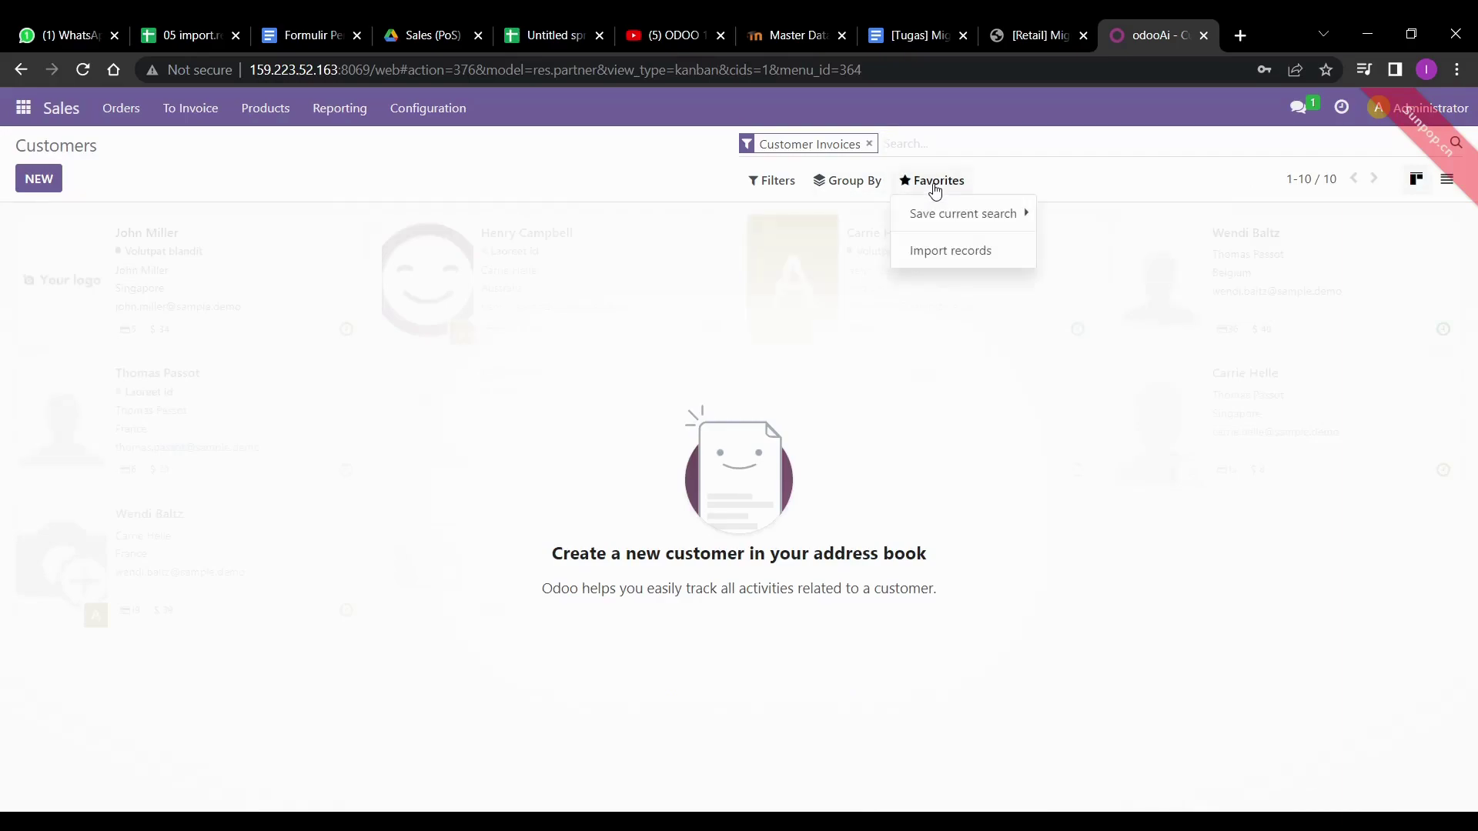
click(934, 249)
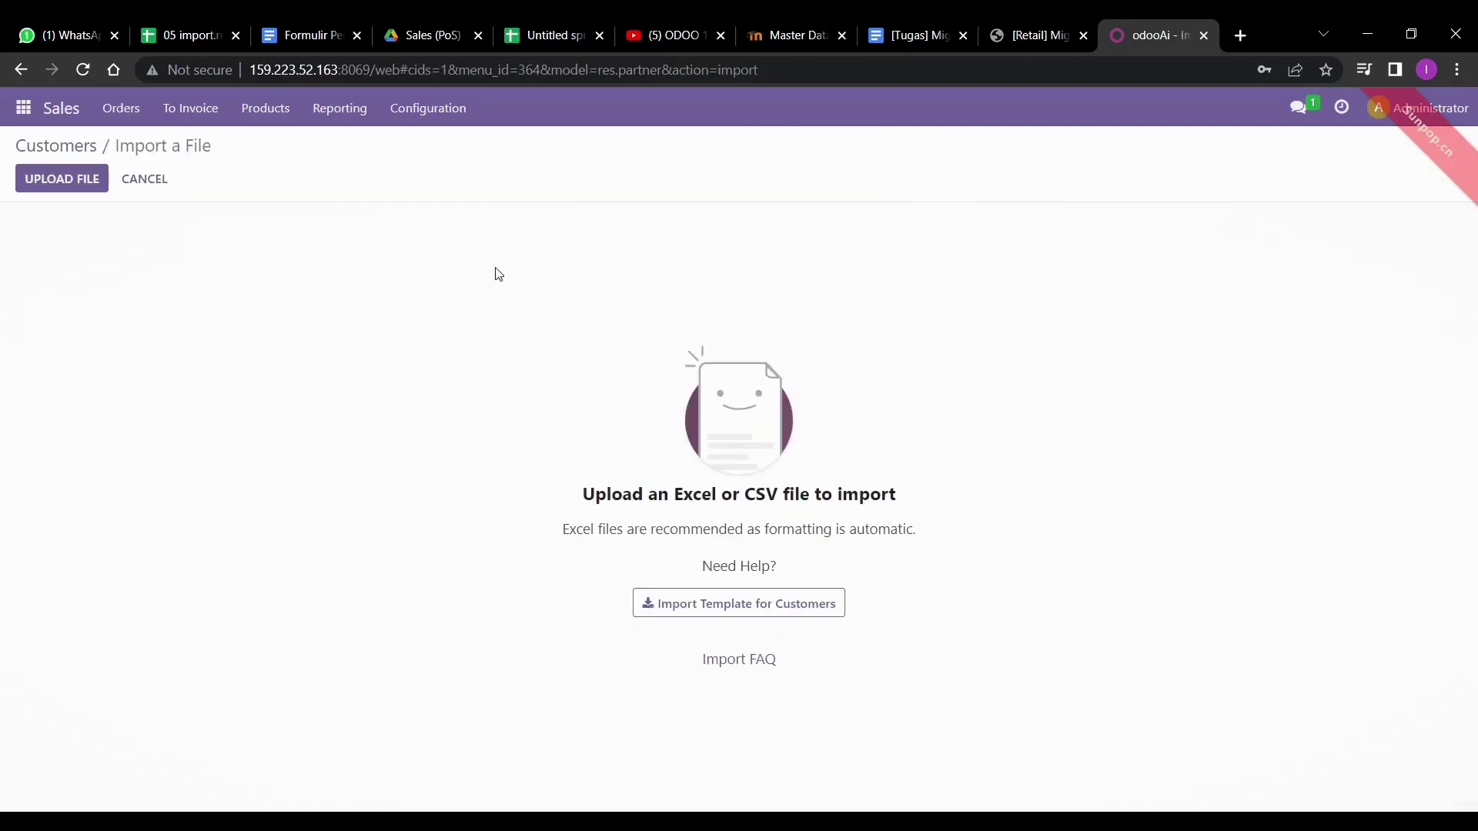
click(79, 178)
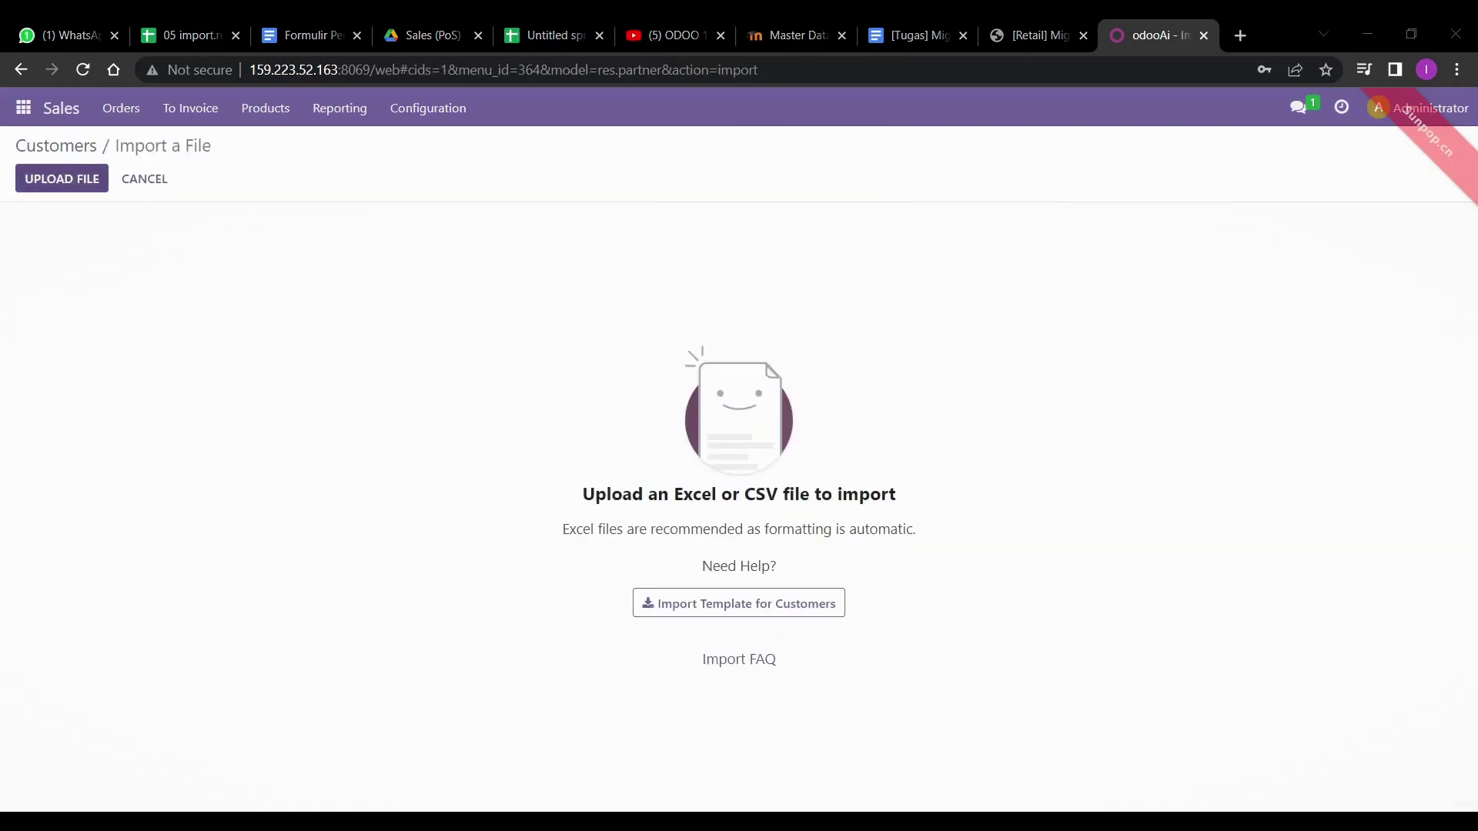
- Load 05 import.res.partner.xlsx, test the sheet, and import the 32 customers
double_click(205, 188)
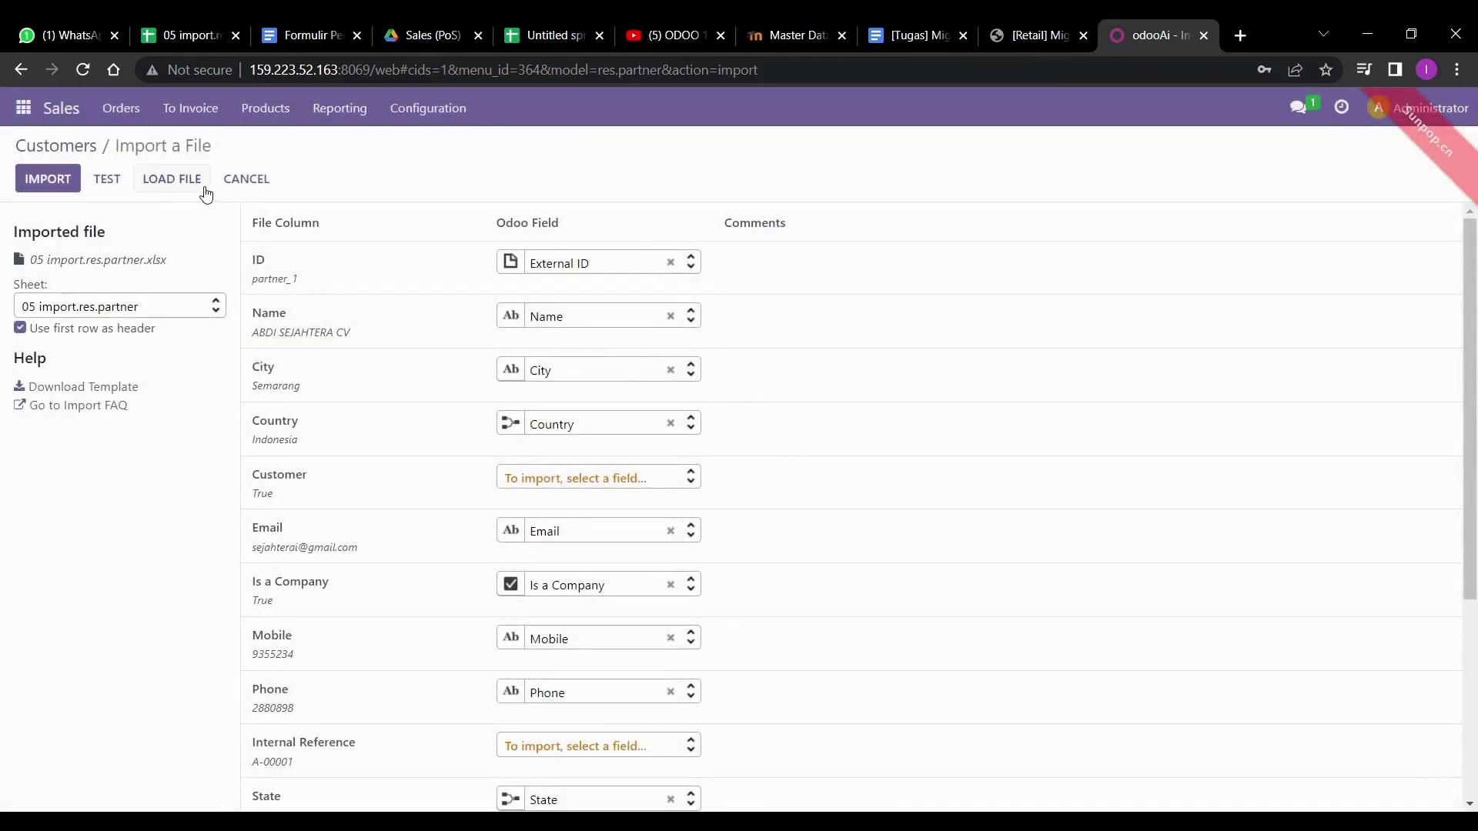
click(187, 308)
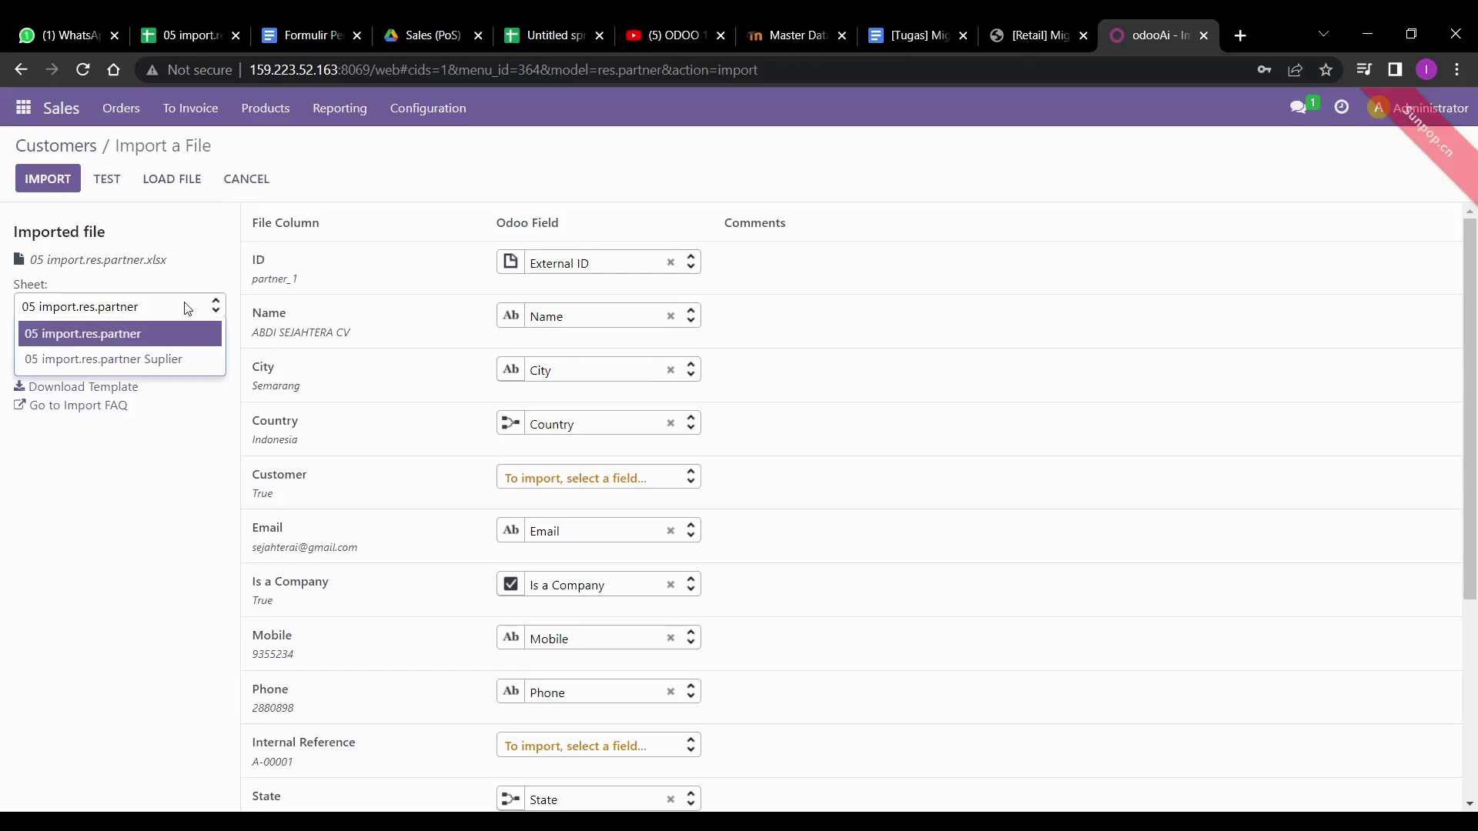
click(186, 308)
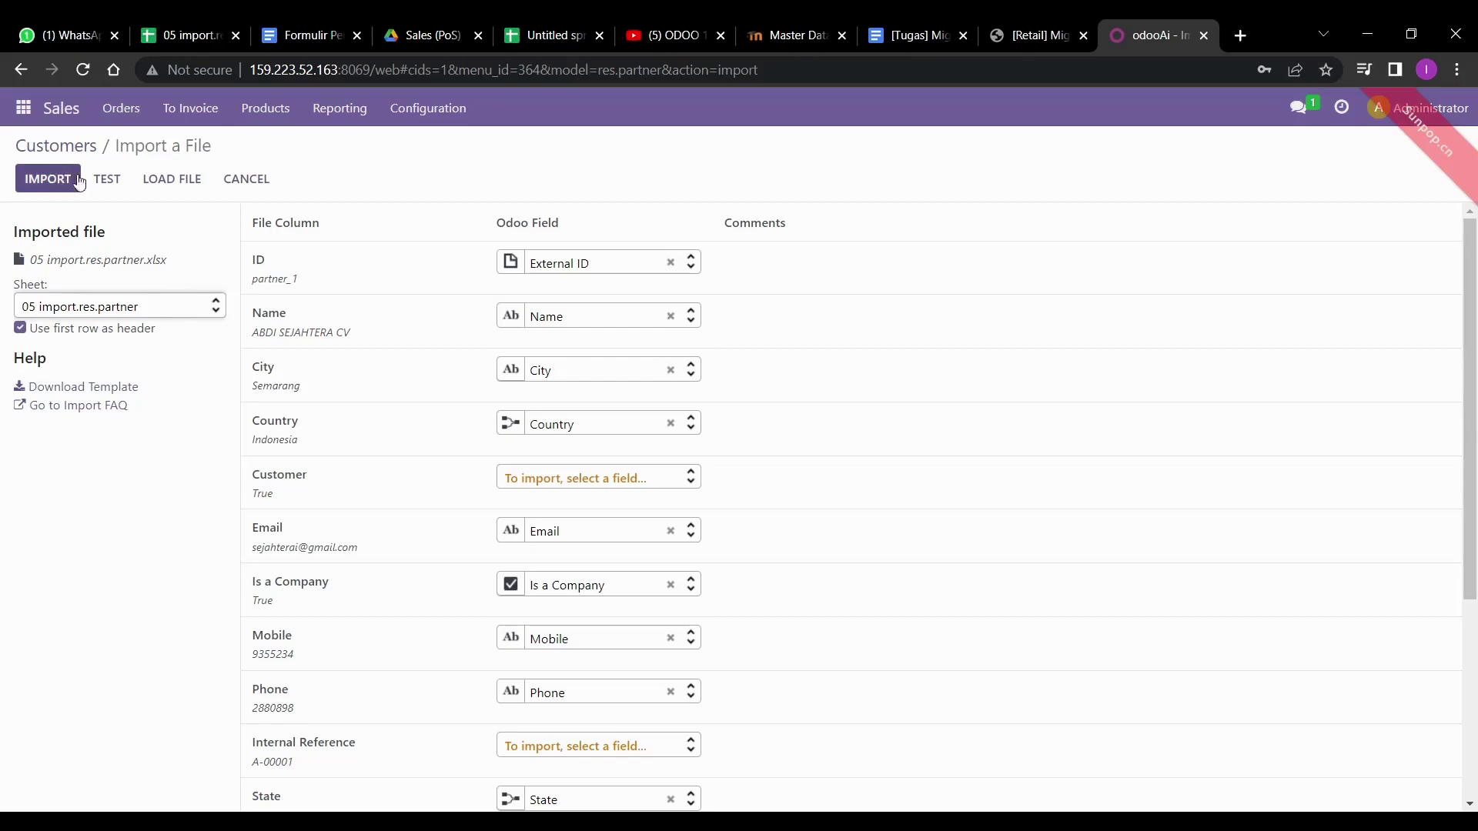
click(108, 180)
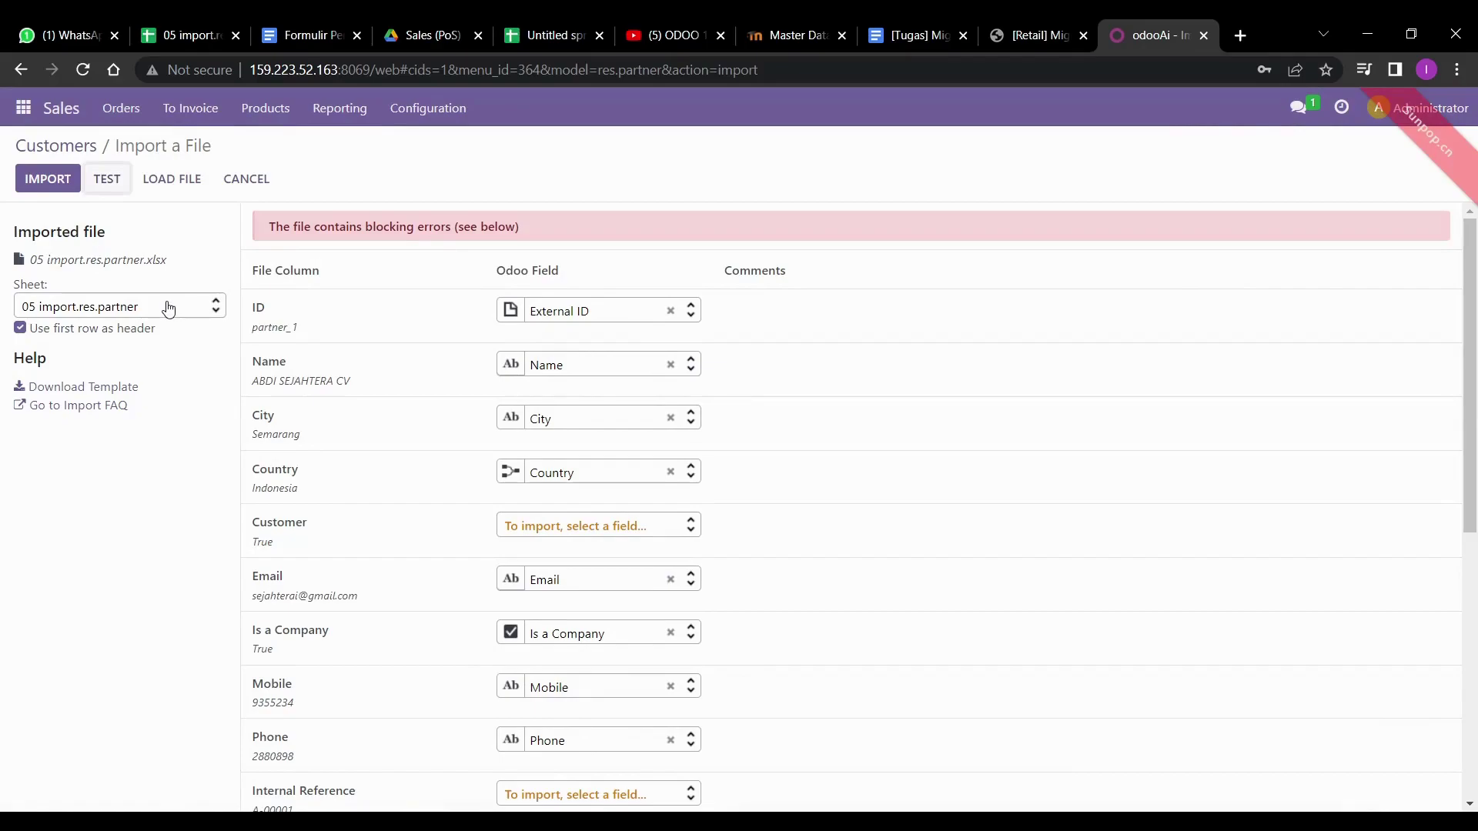
scroll(507, 398, down, 7)
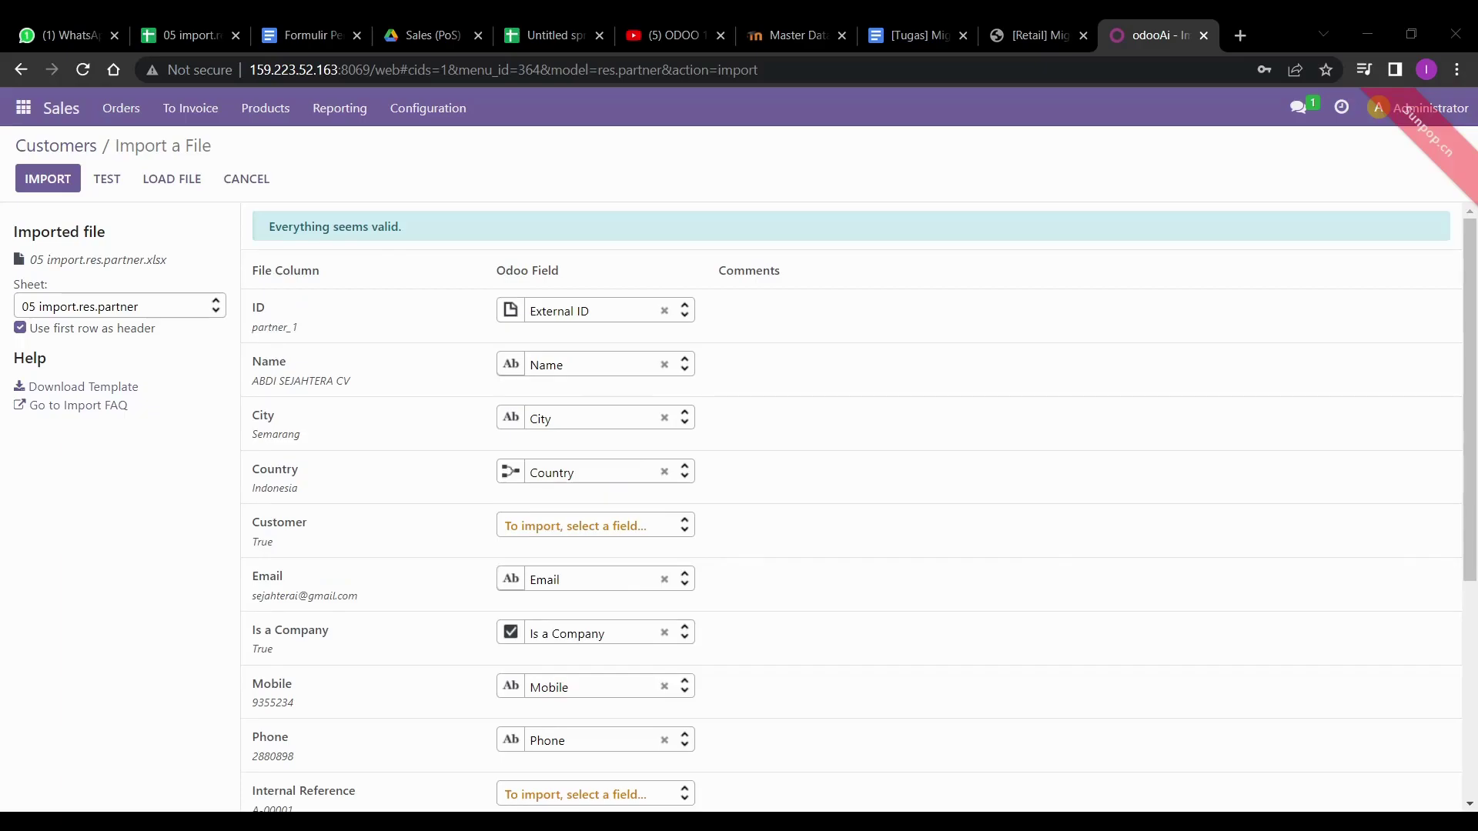
key(alt+Tab)
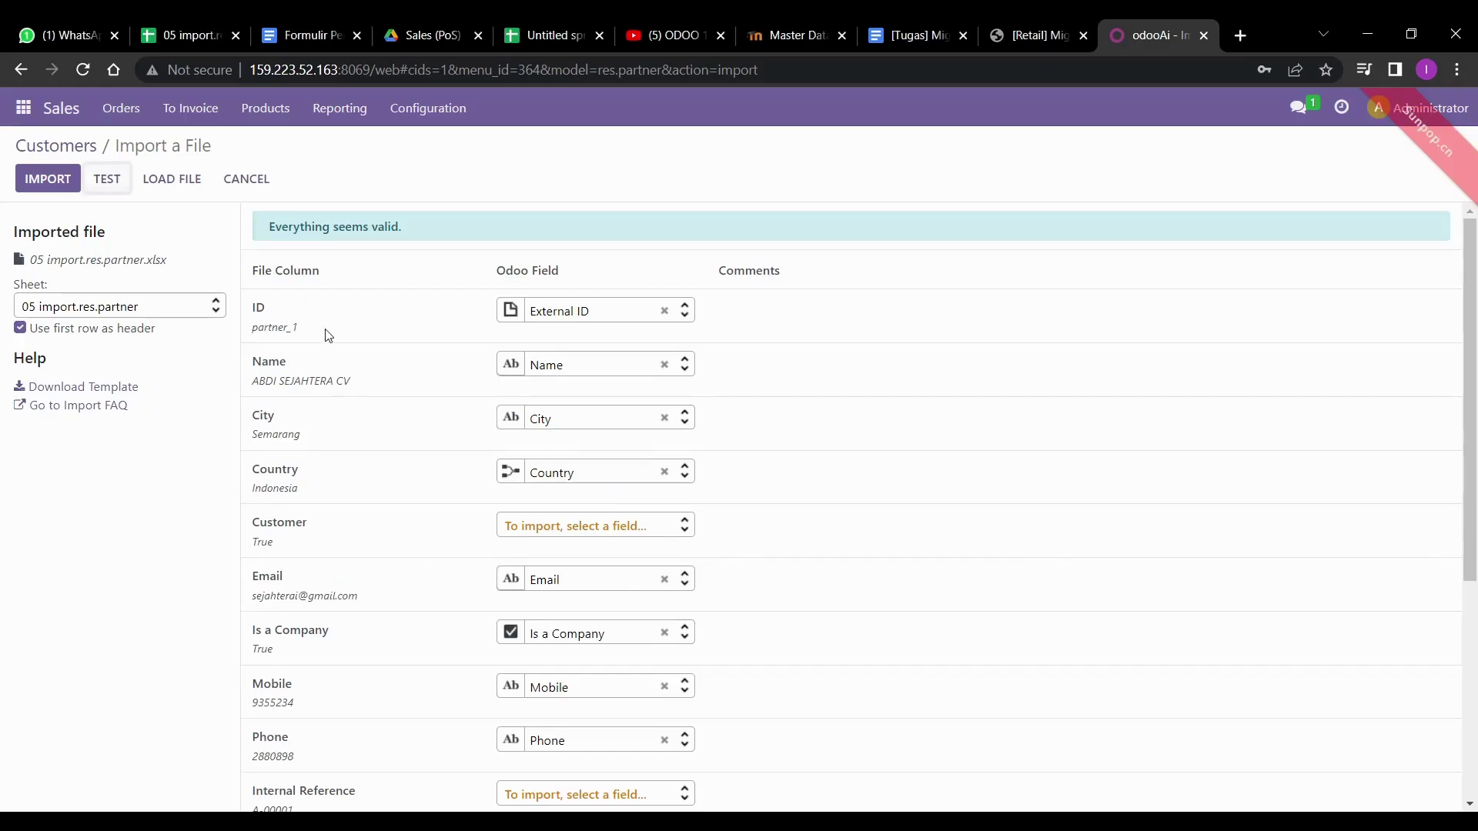
click(42, 185)
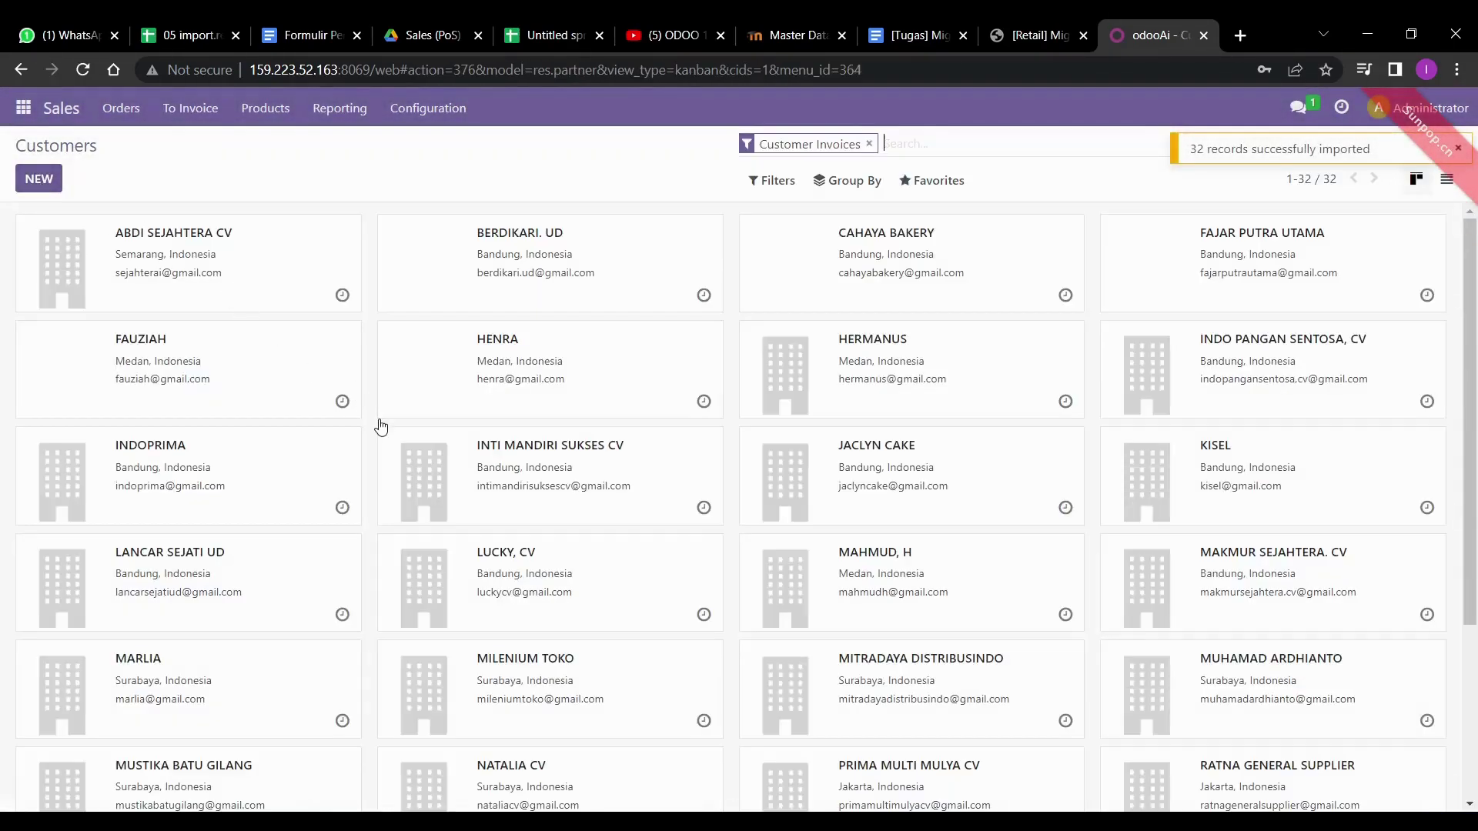
scroll(552, 641, down, 3)
scroll(552, 640, up, 3)
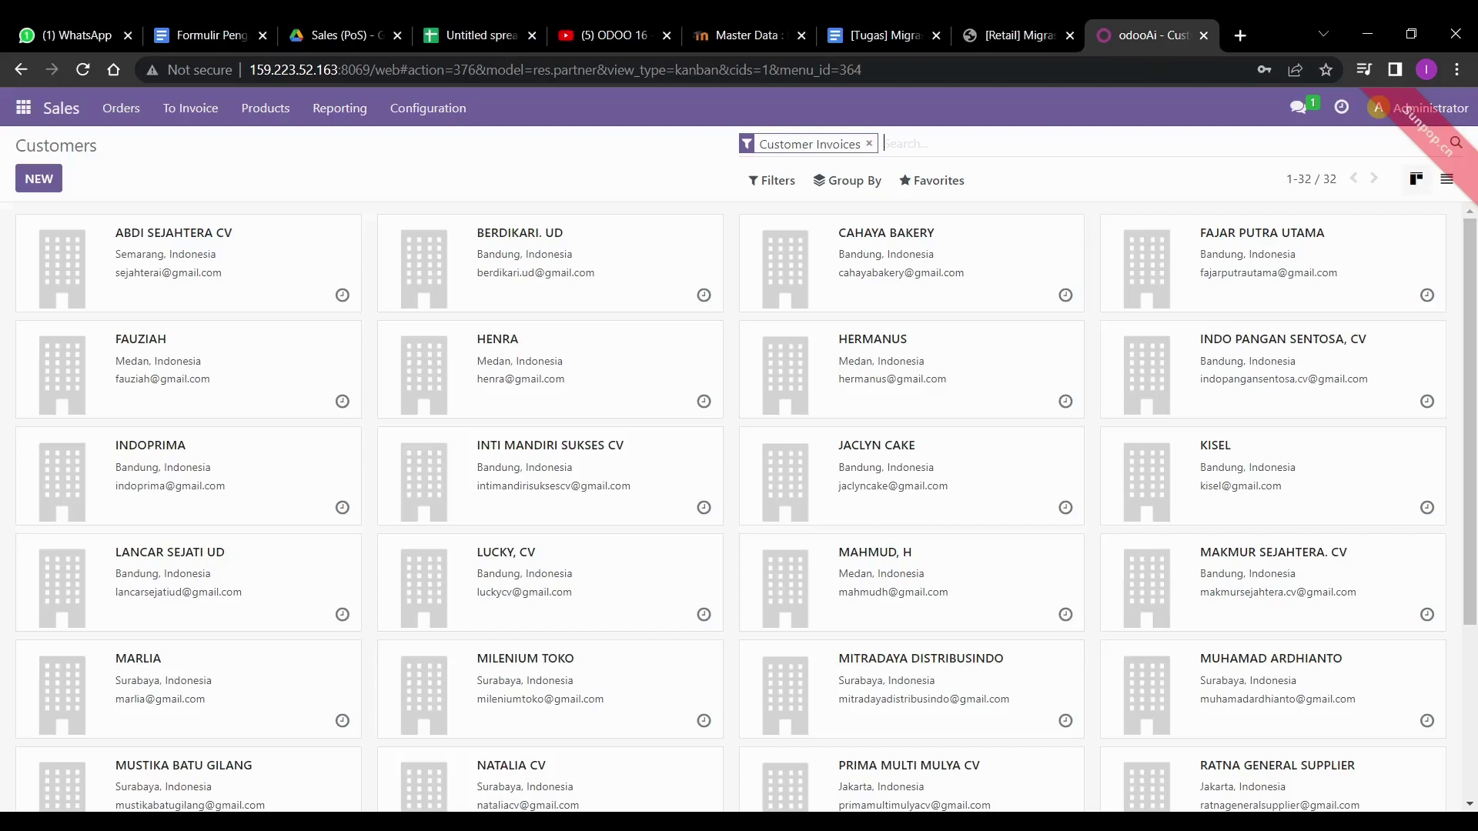
- Open Sales Pricelists, start Import records, and upload price list master data.xlsx
click(288, 109)
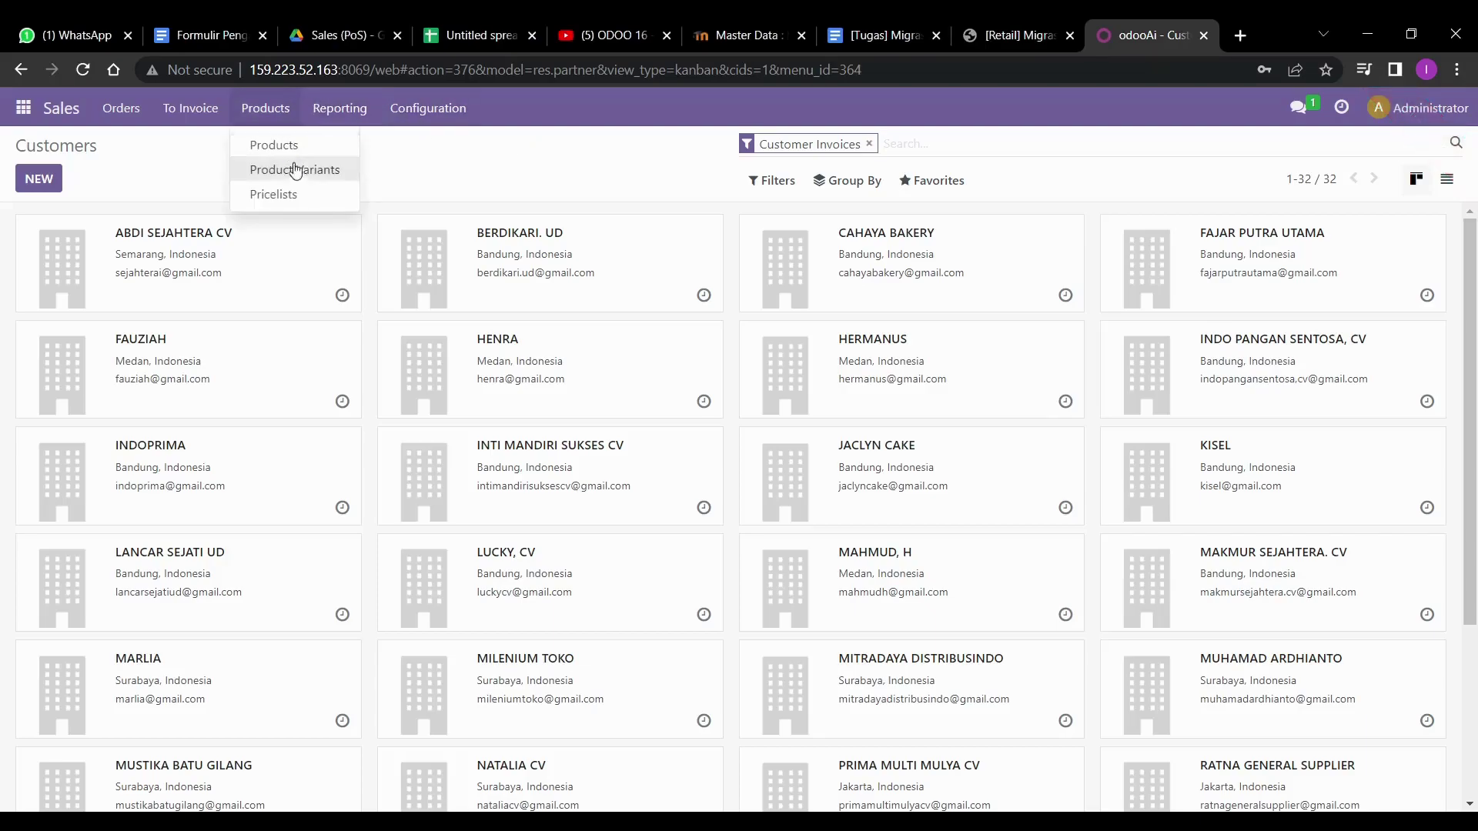
click(293, 196)
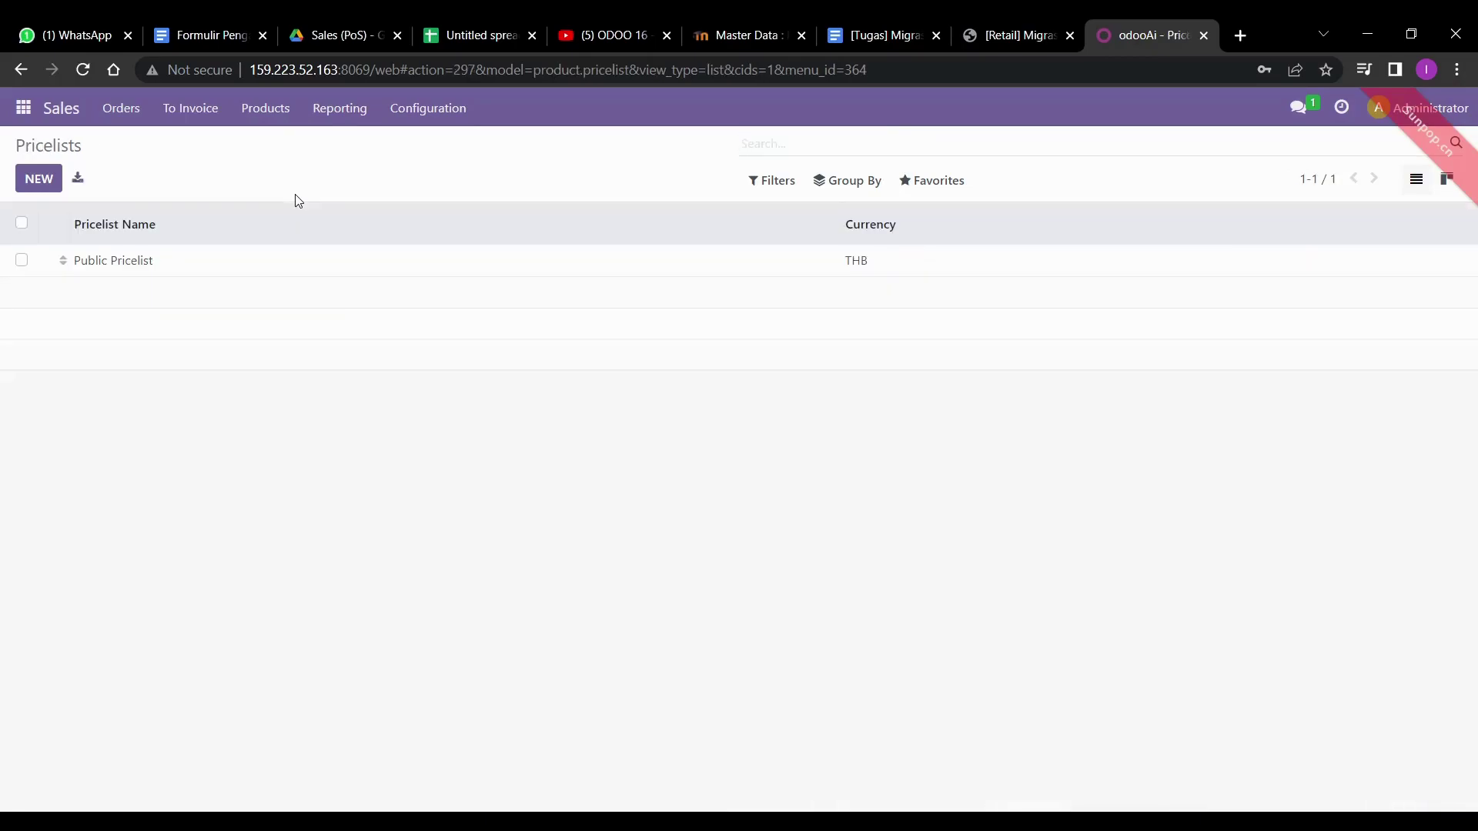
click(914, 182)
click(930, 215)
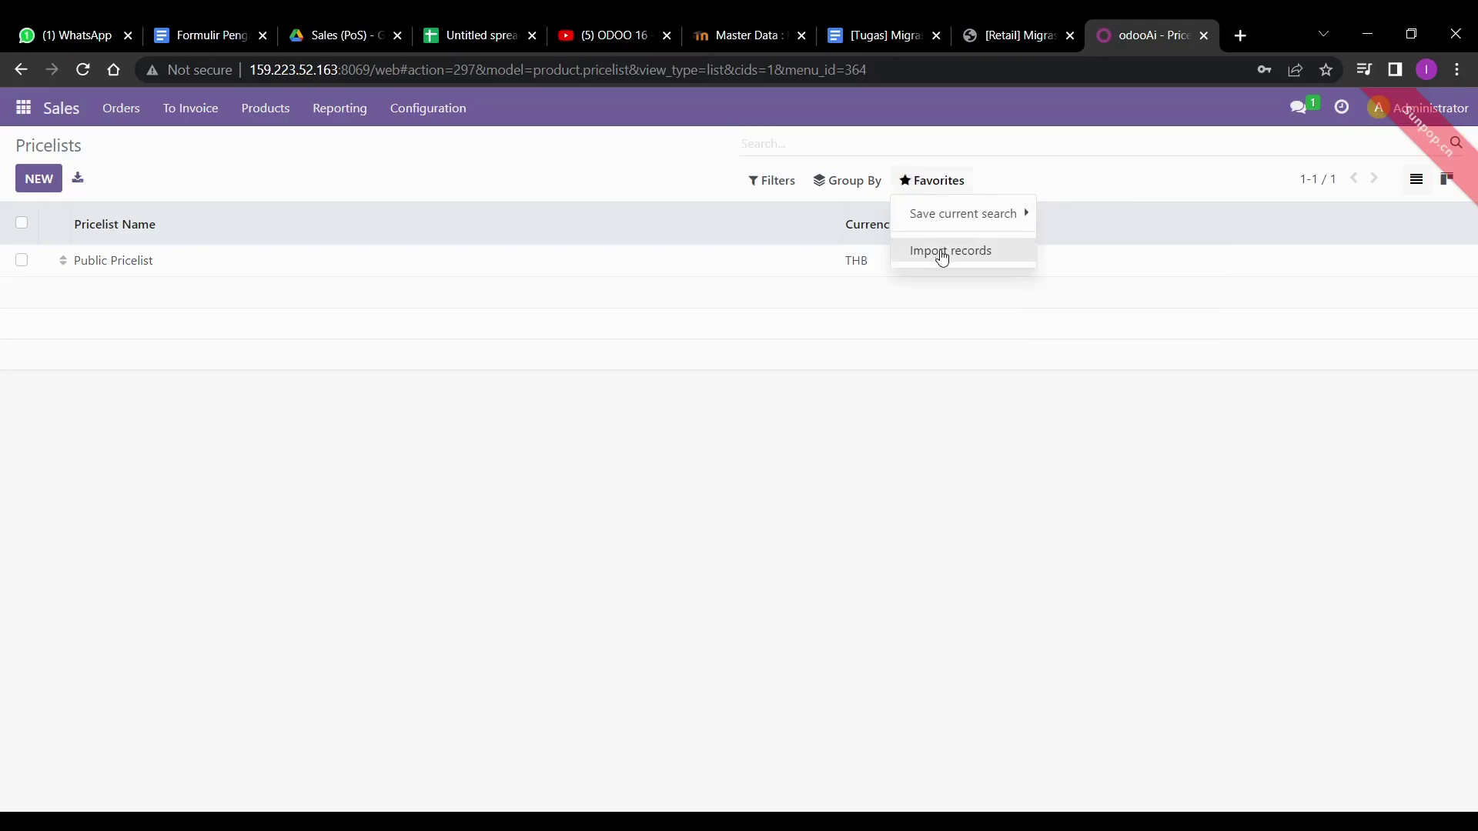
click(942, 252)
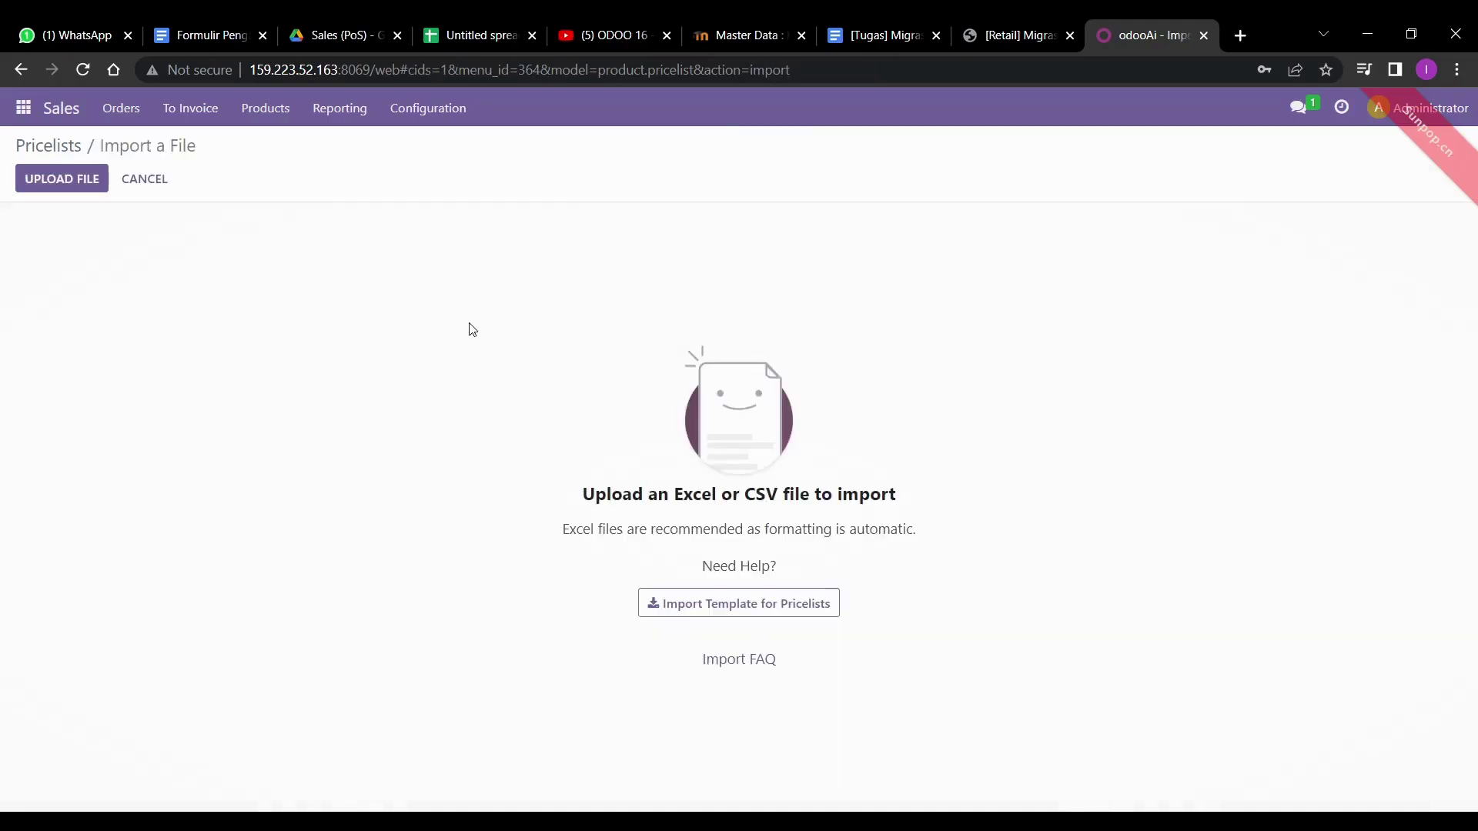
click(91, 180)
key(Return)
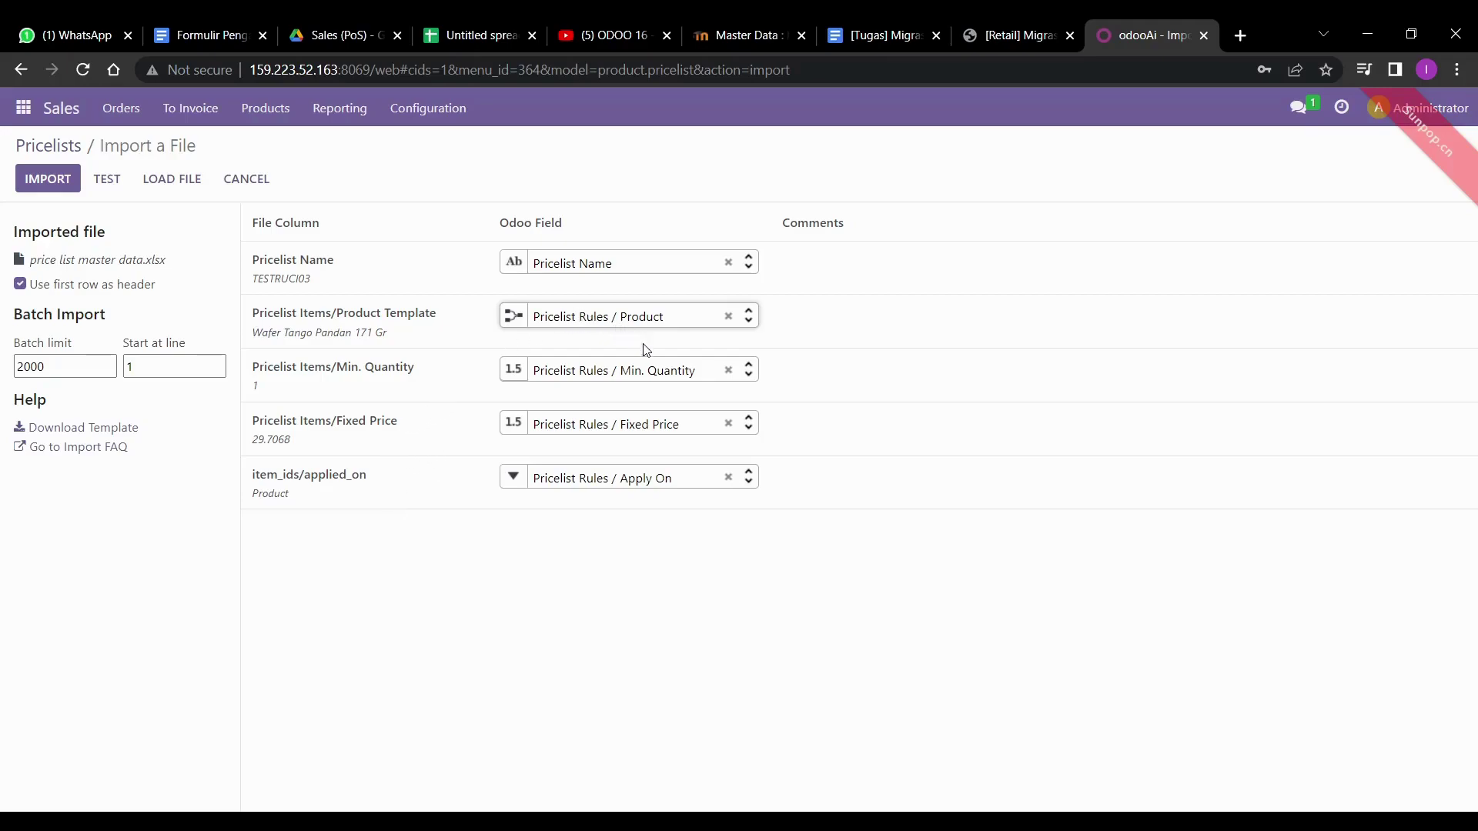
- Test the pricelist import and review the possible product values
click(107, 180)
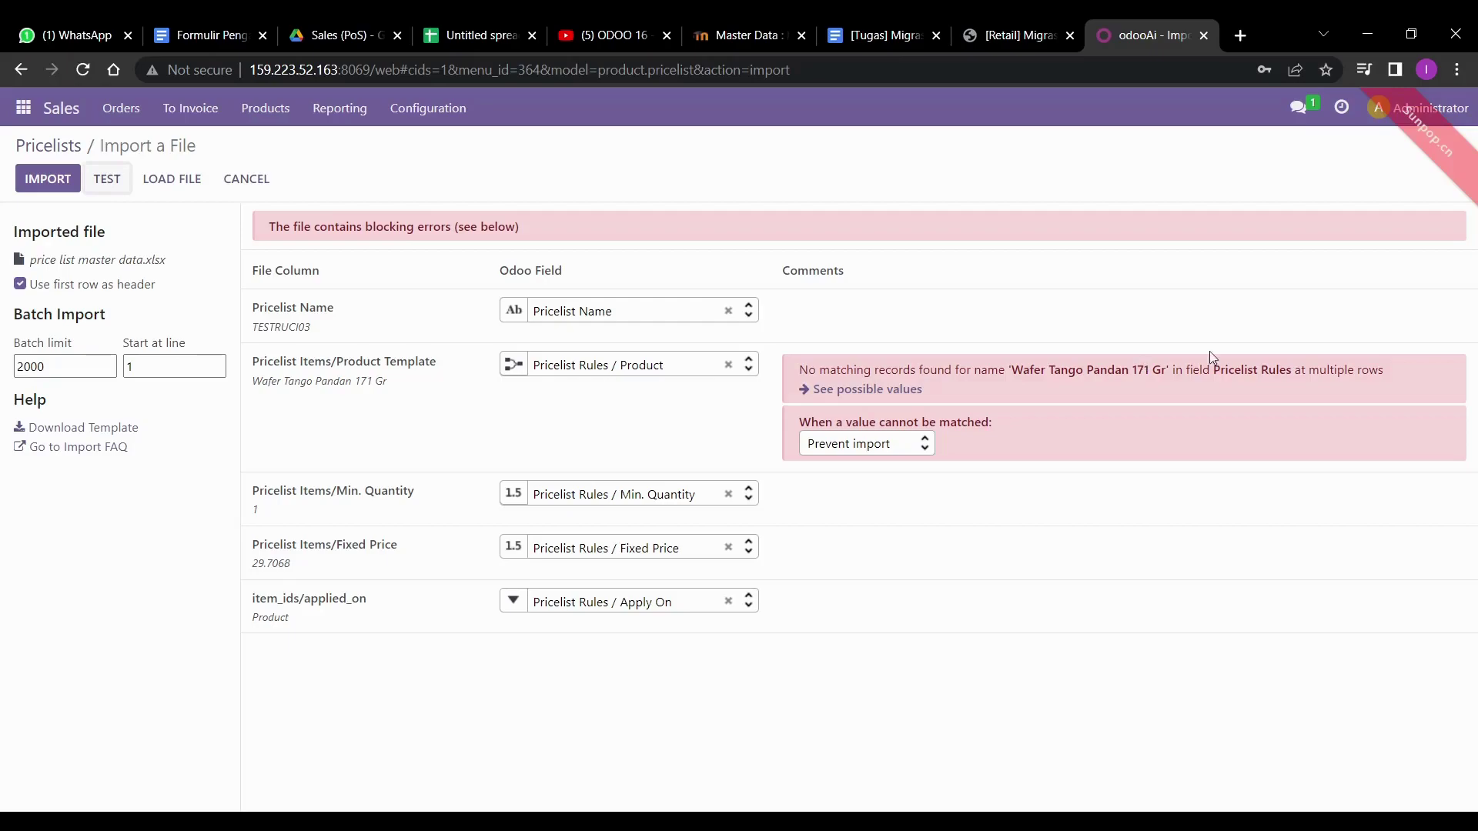
click(886, 390)
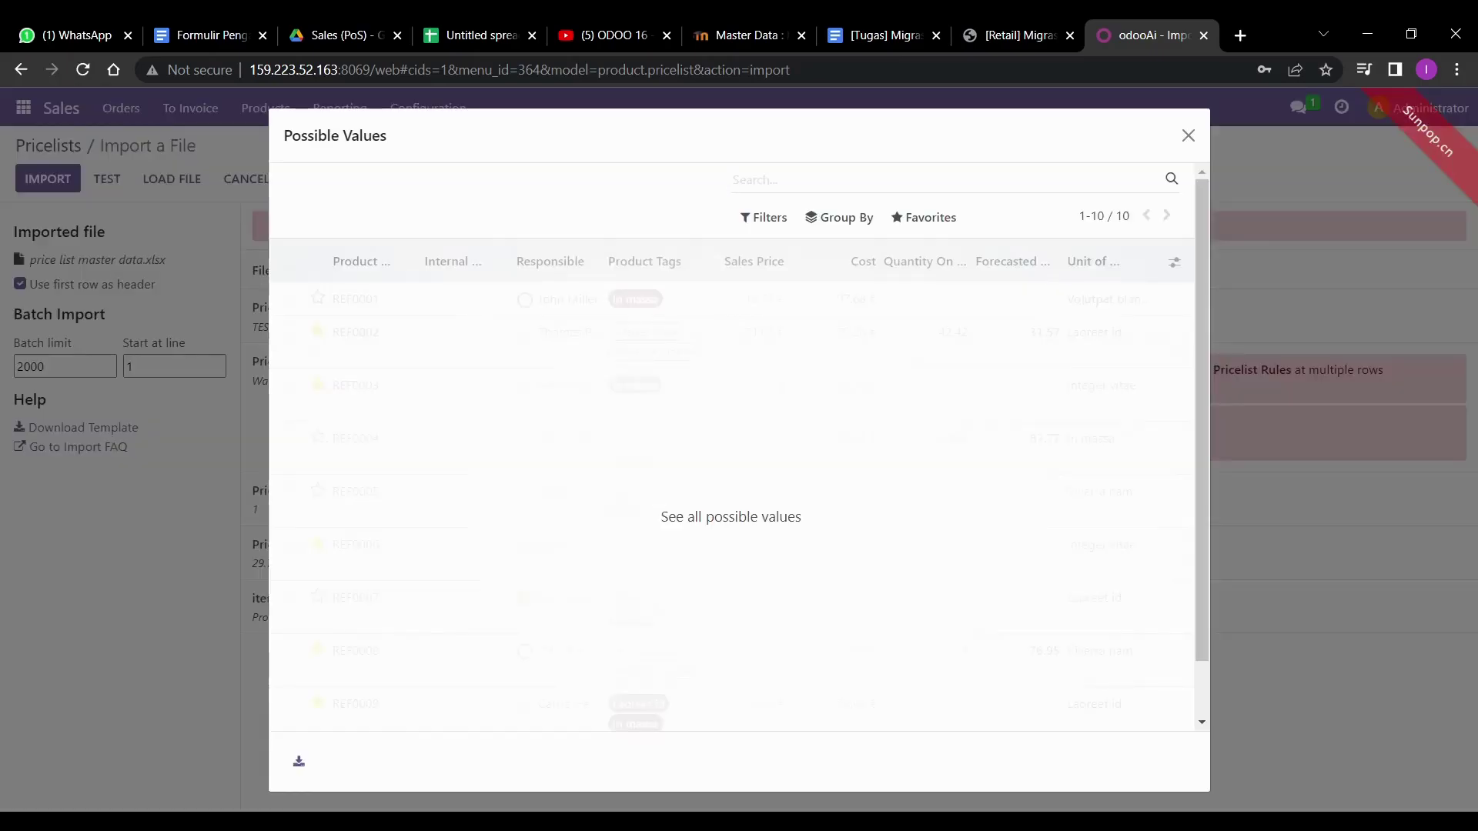
click(1188, 137)
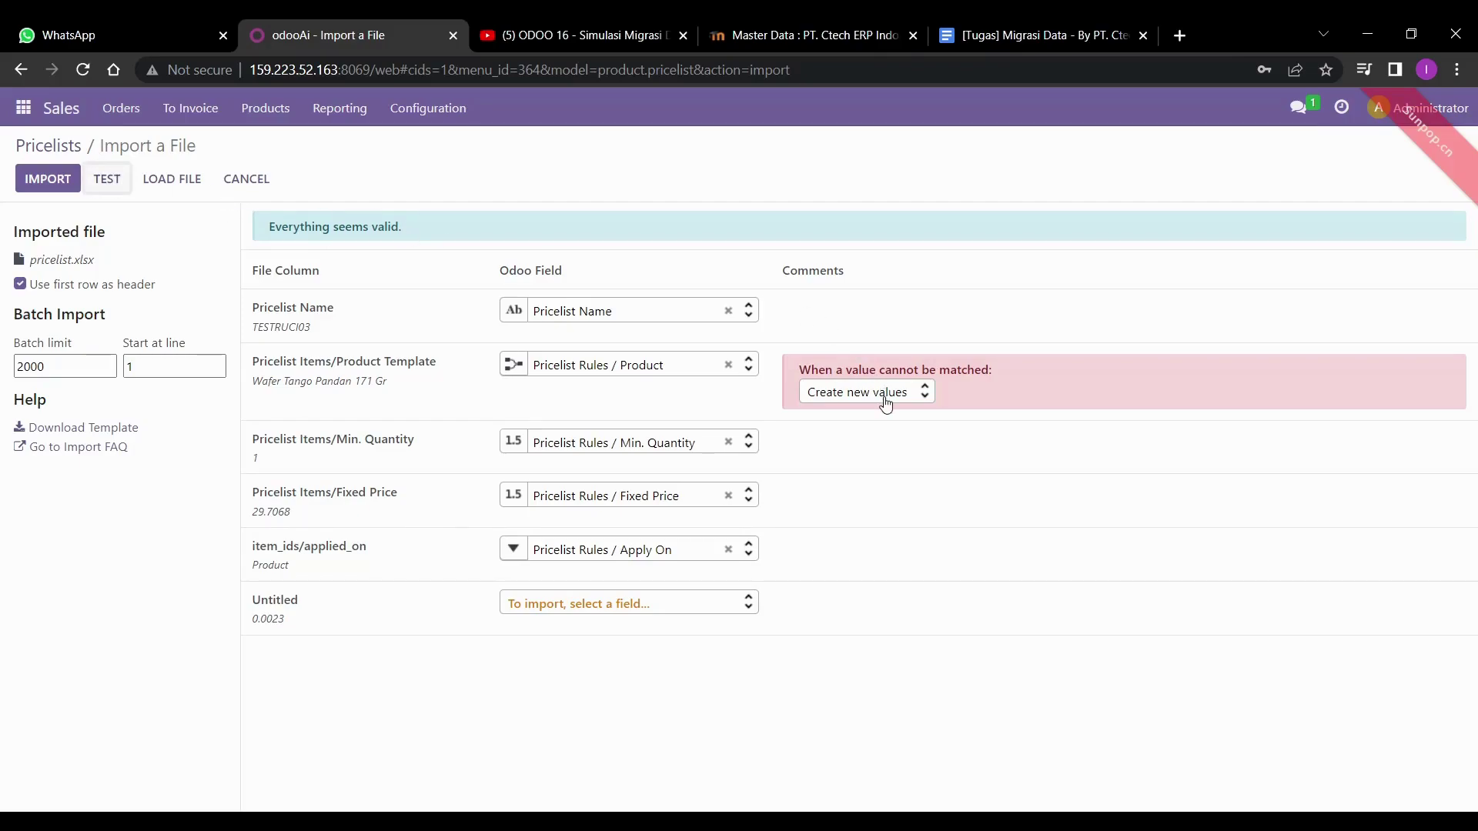
- Import the pricelist file, adding the TESTRUCI03 pricelist in THB
mouse_move(406, 381)
mouse_move(293, 391)
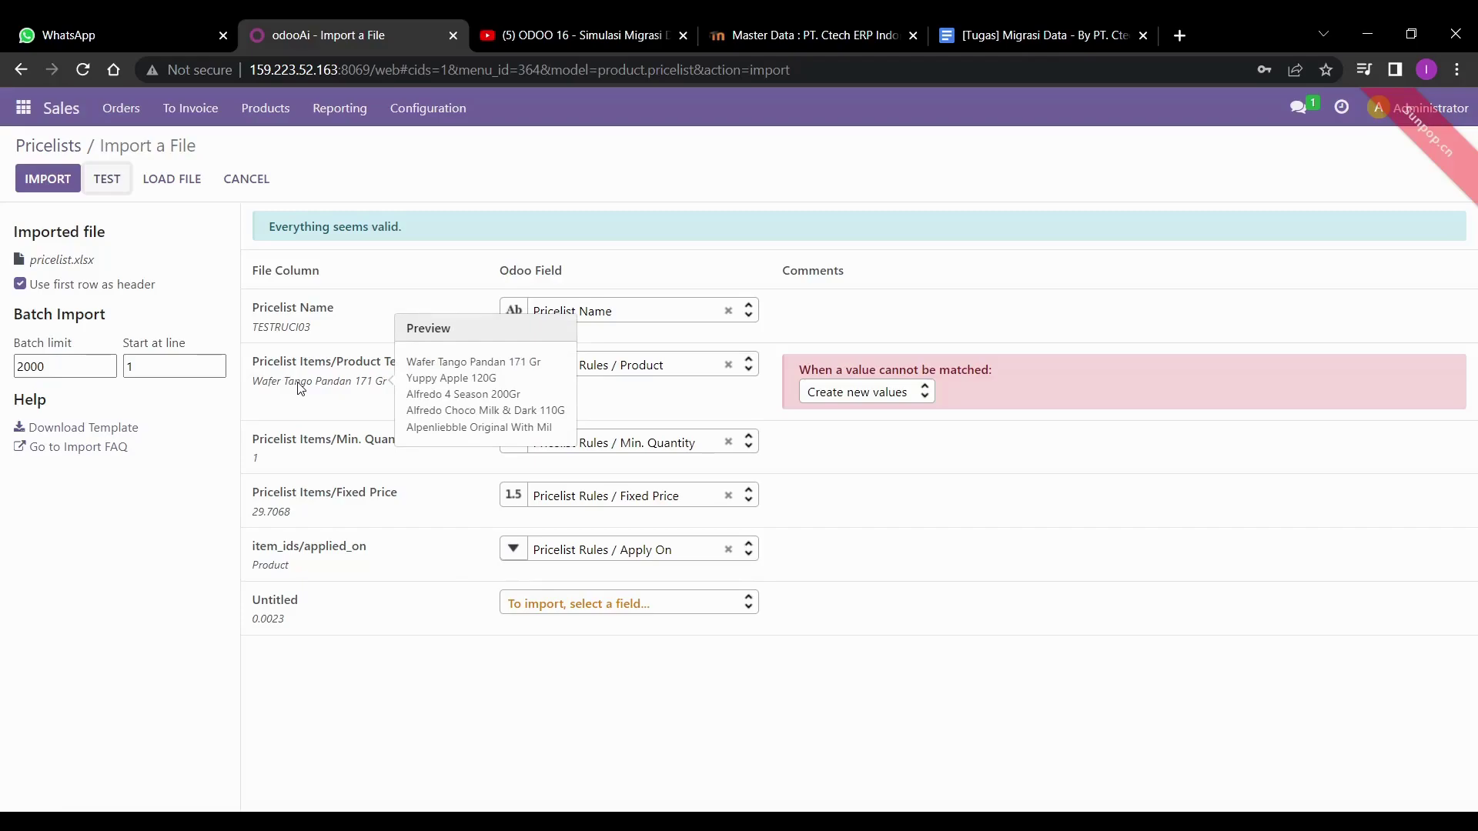
click(57, 182)
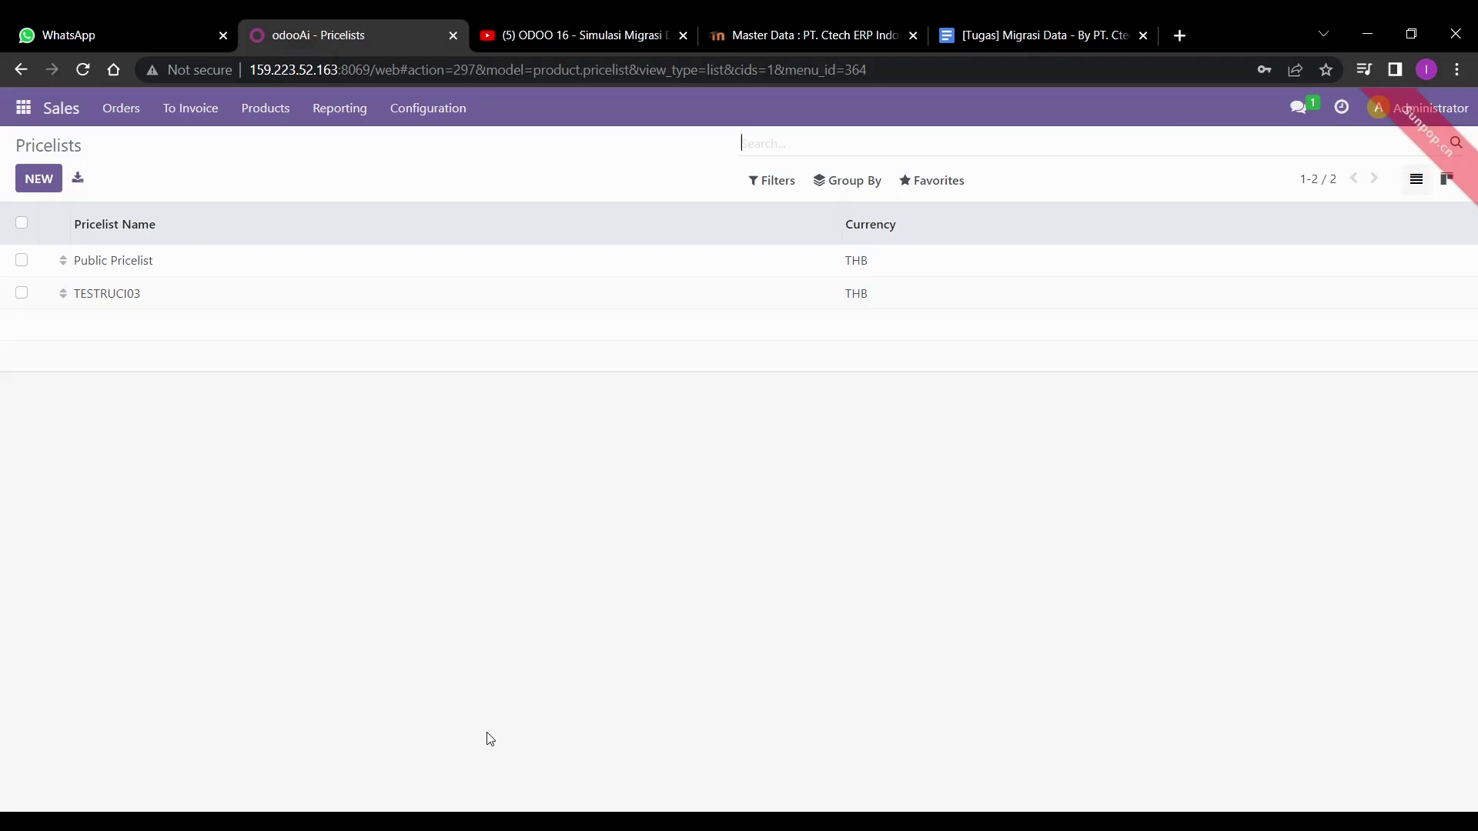
- Browse the Sales Orders and To Invoice menus
click(123, 108)
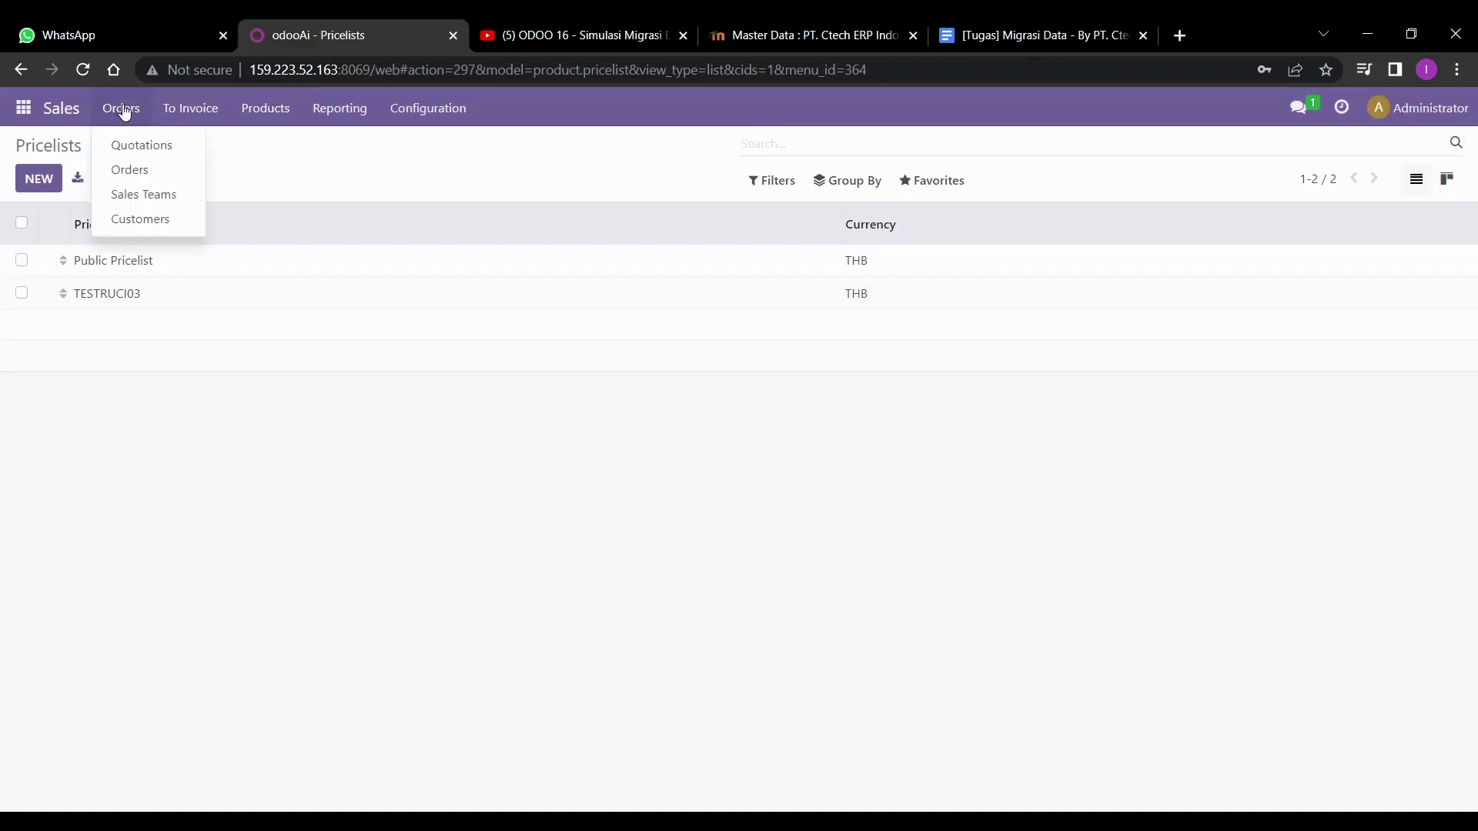
mouse_move(198, 108)
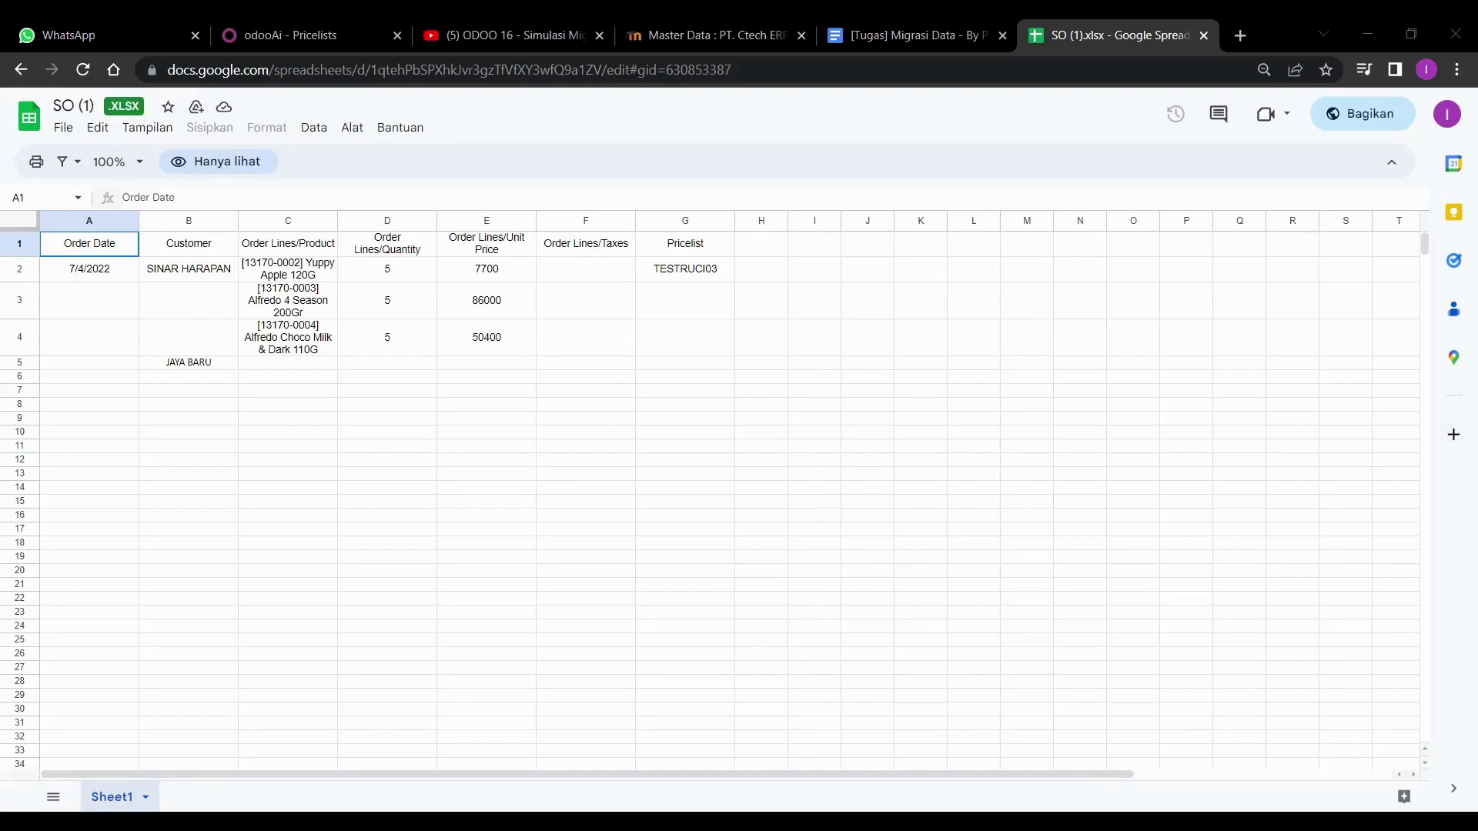
- Back in Odoo, start Import records on Sales Orders and upload SO (1).xlsx
click(317, 38)
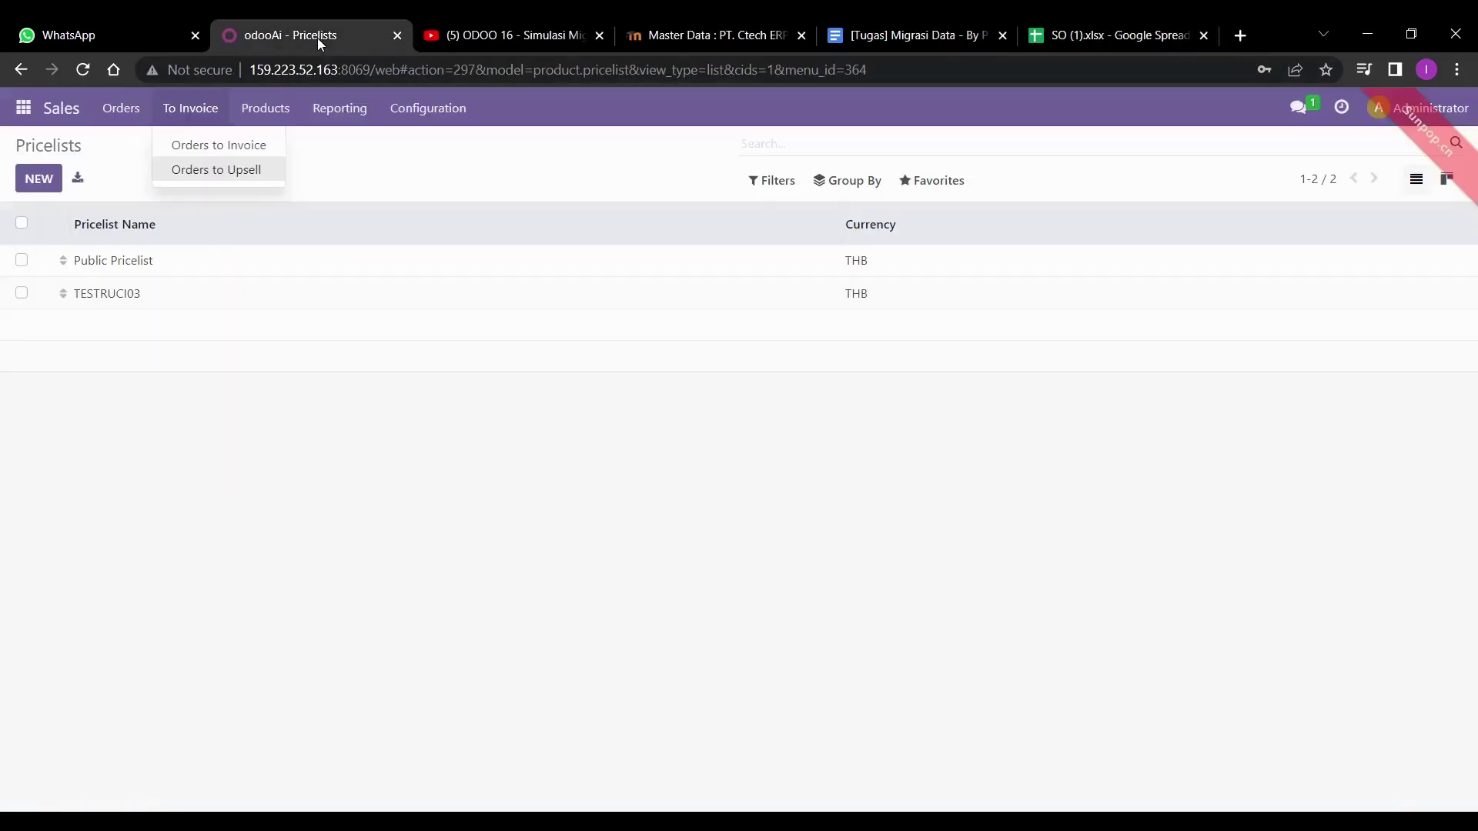
mouse_move(123, 108)
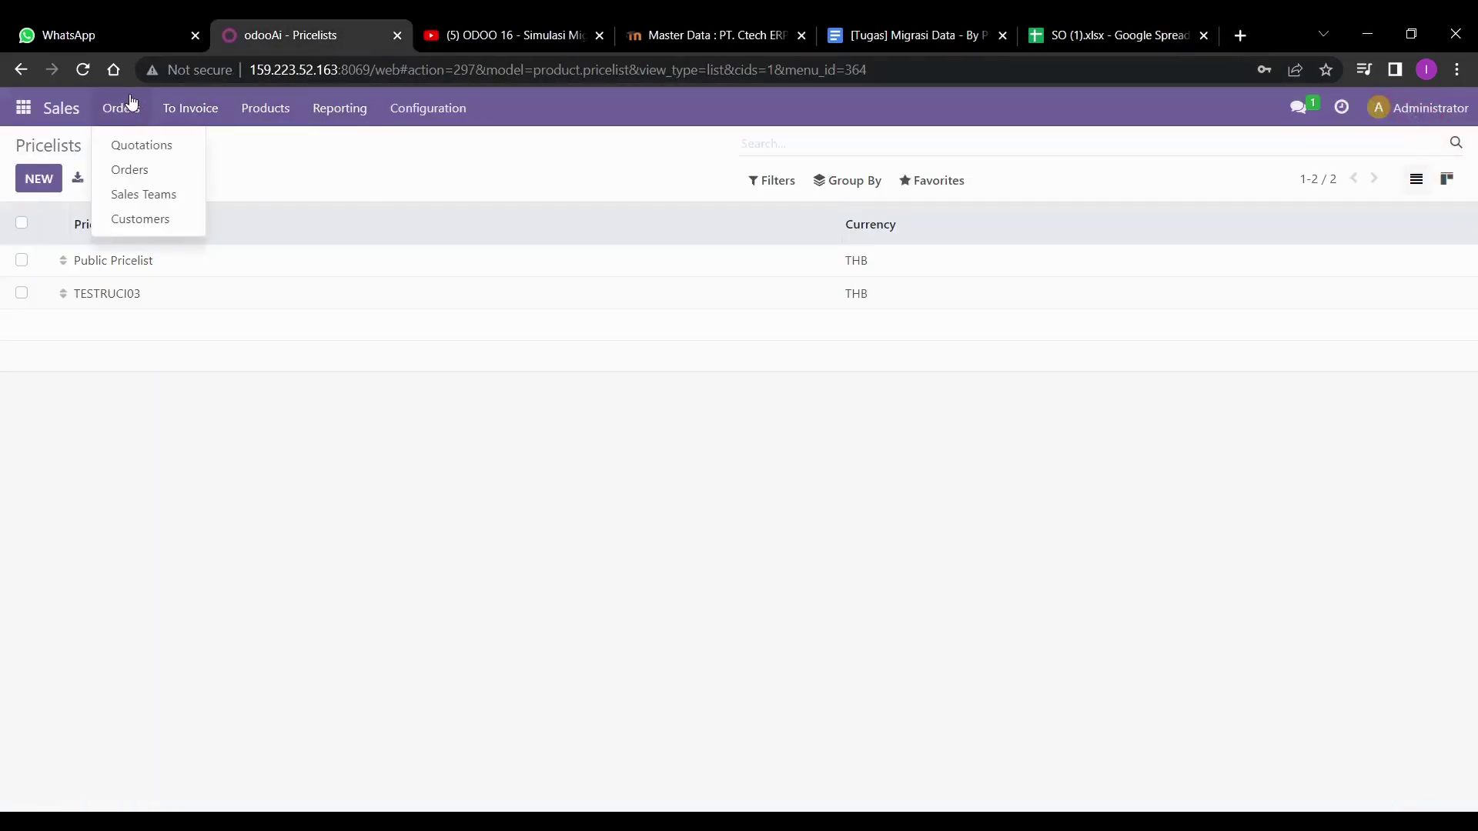
click(146, 170)
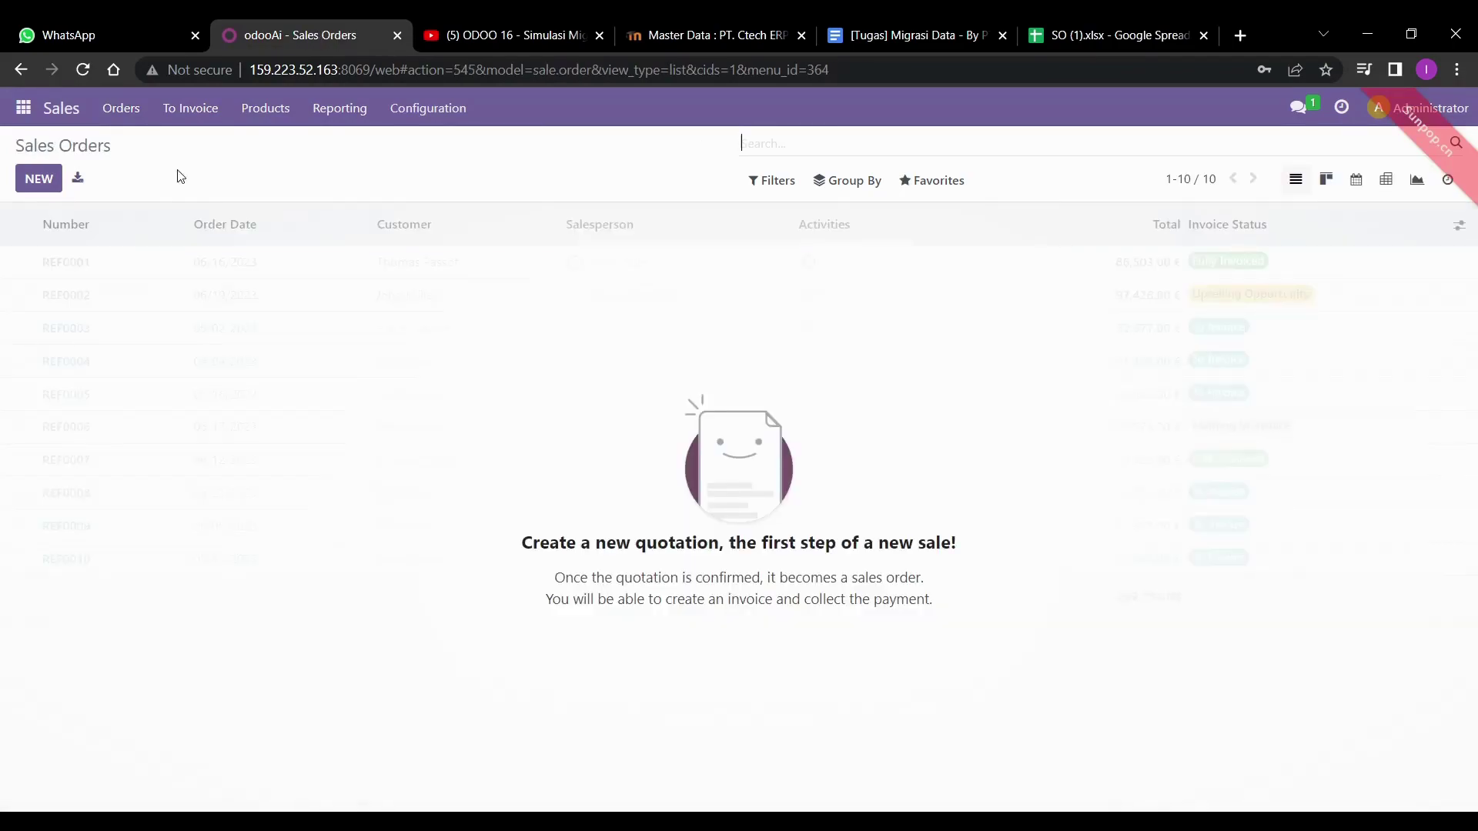
click(908, 182)
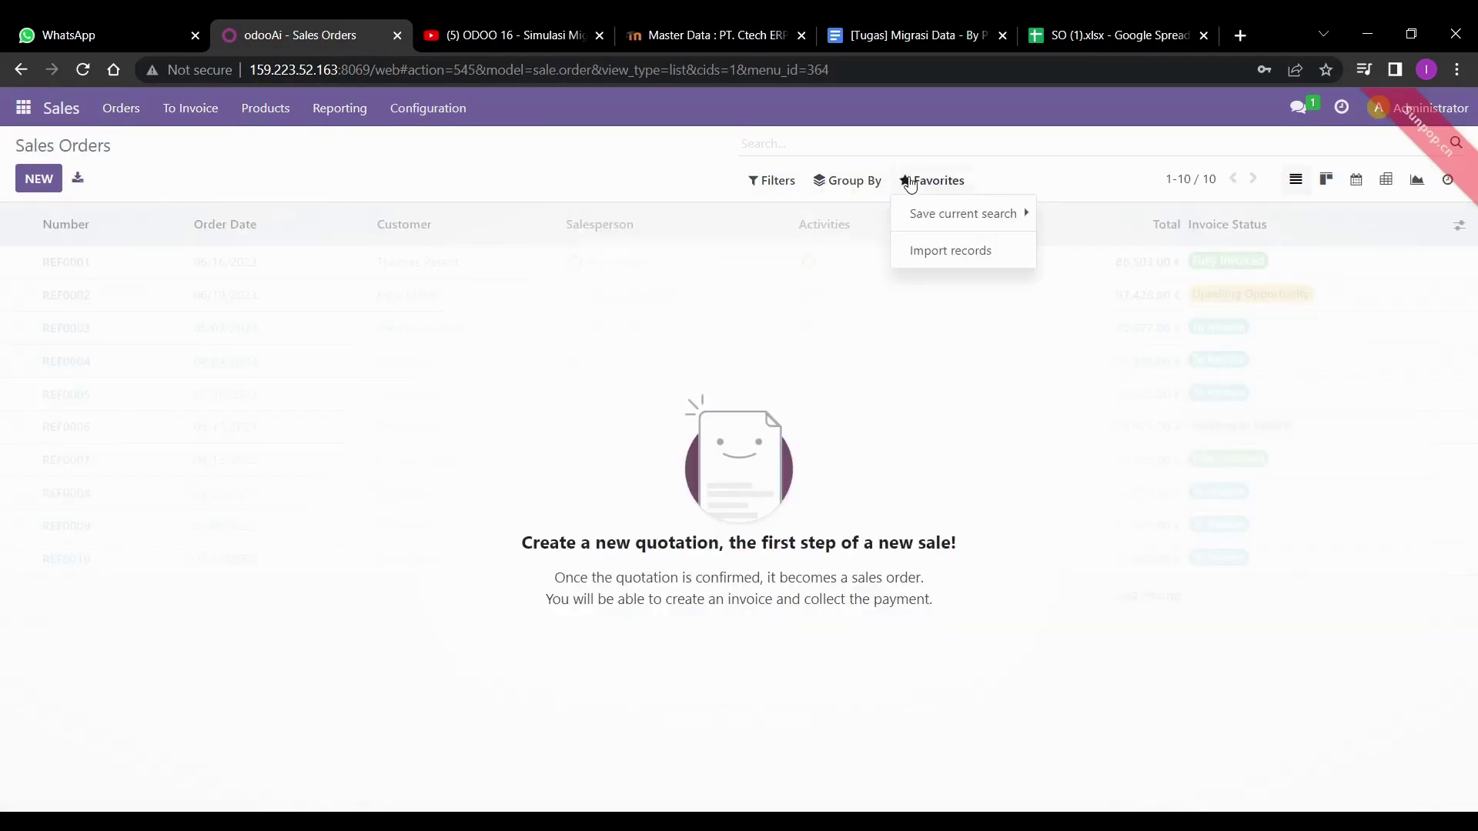
click(928, 247)
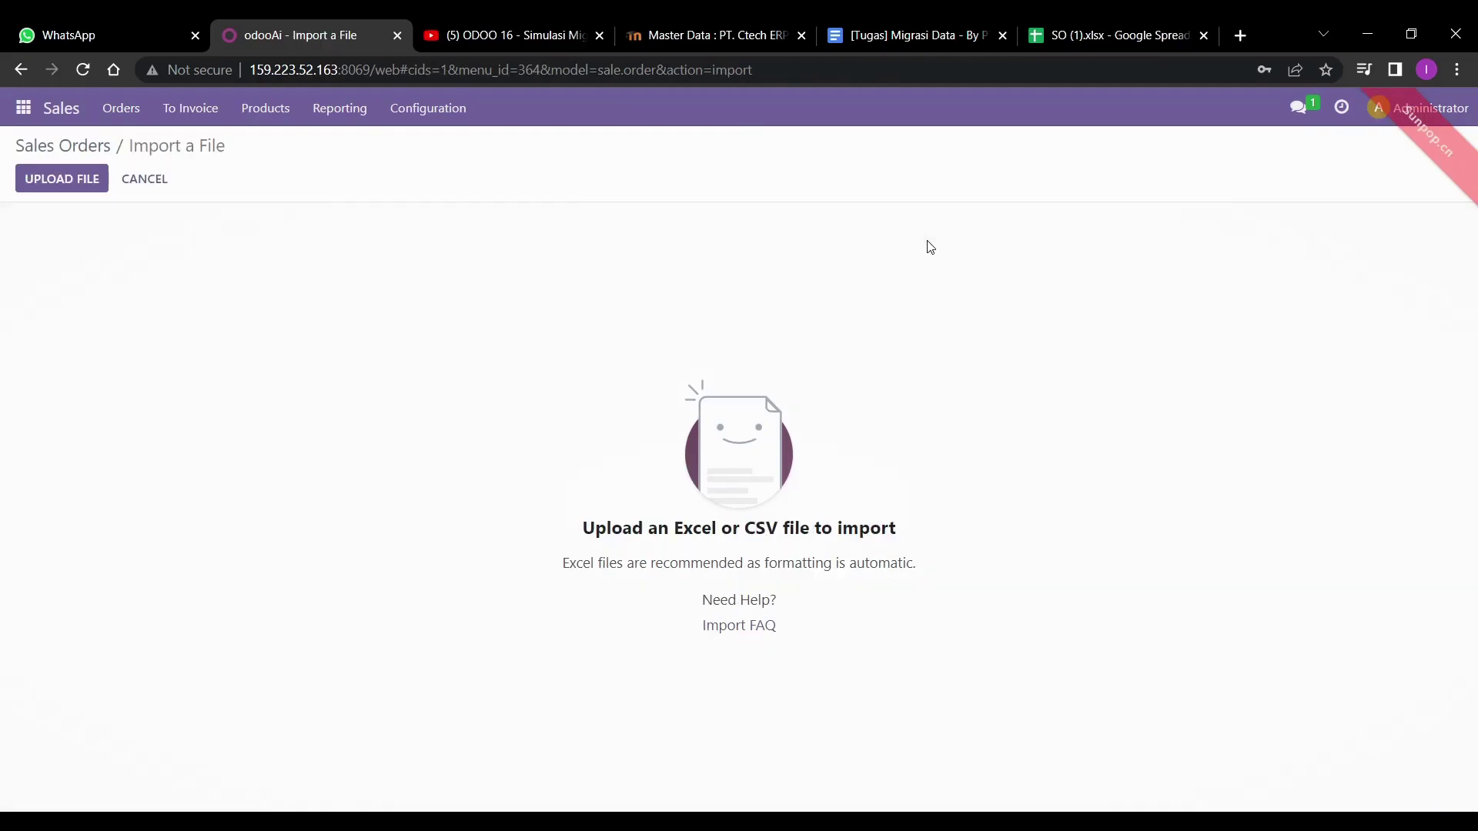
click(77, 187)
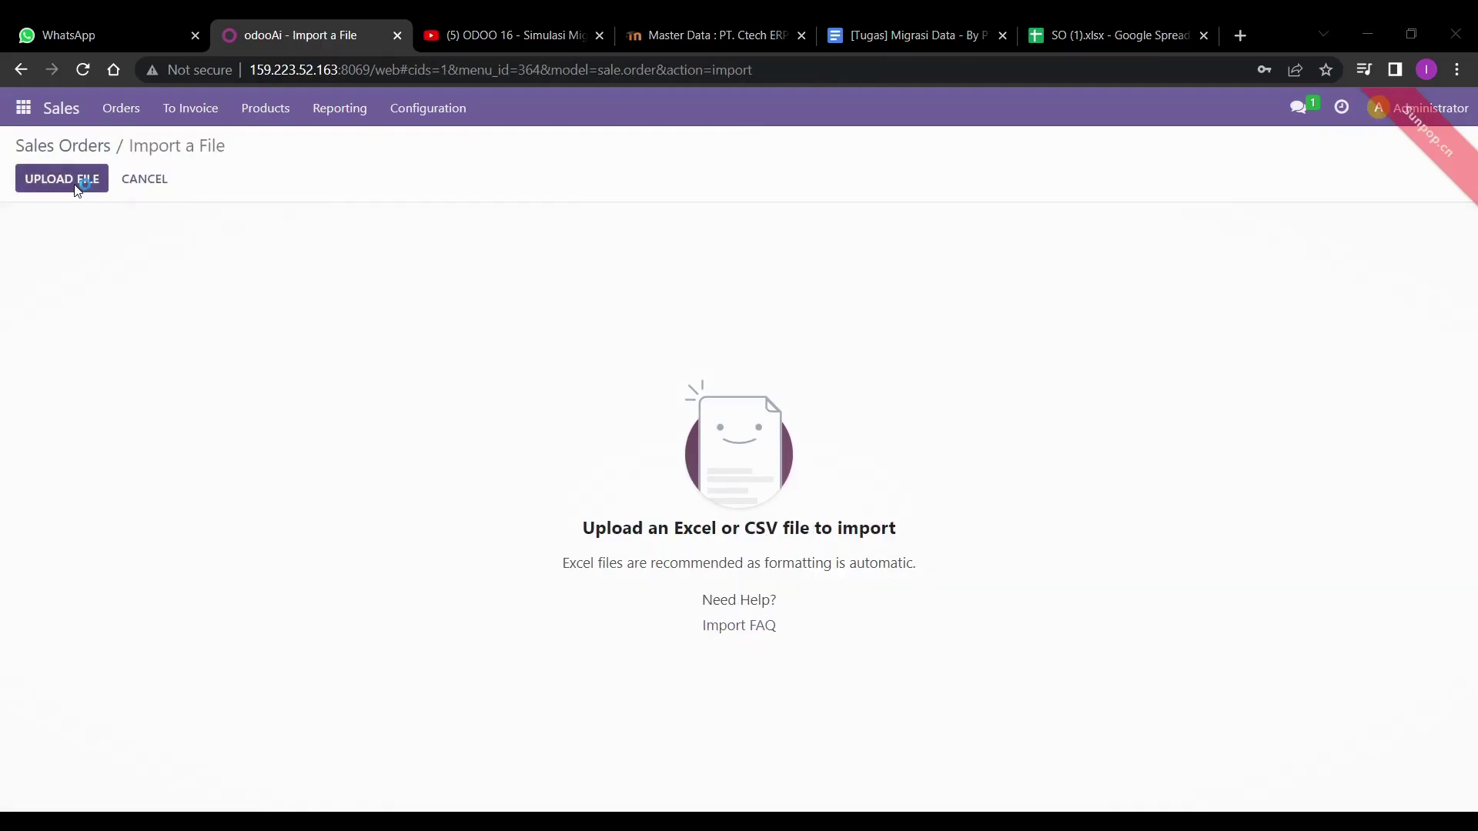
double_click(211, 182)
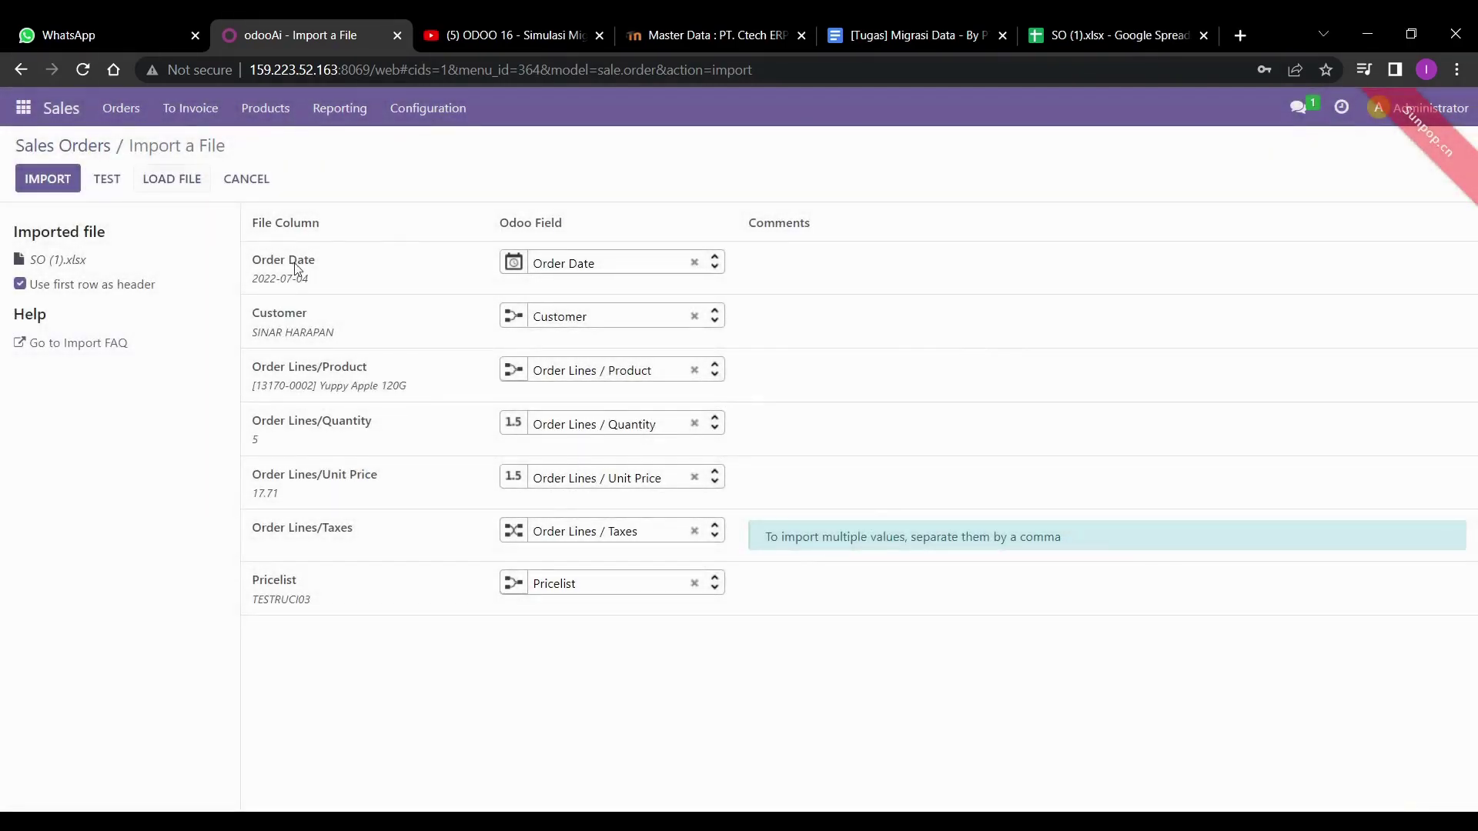
- Test the import, check the source spreadsheet, then import quotation S00004 for SINAR HARAPAN (1,657.15)
click(104, 184)
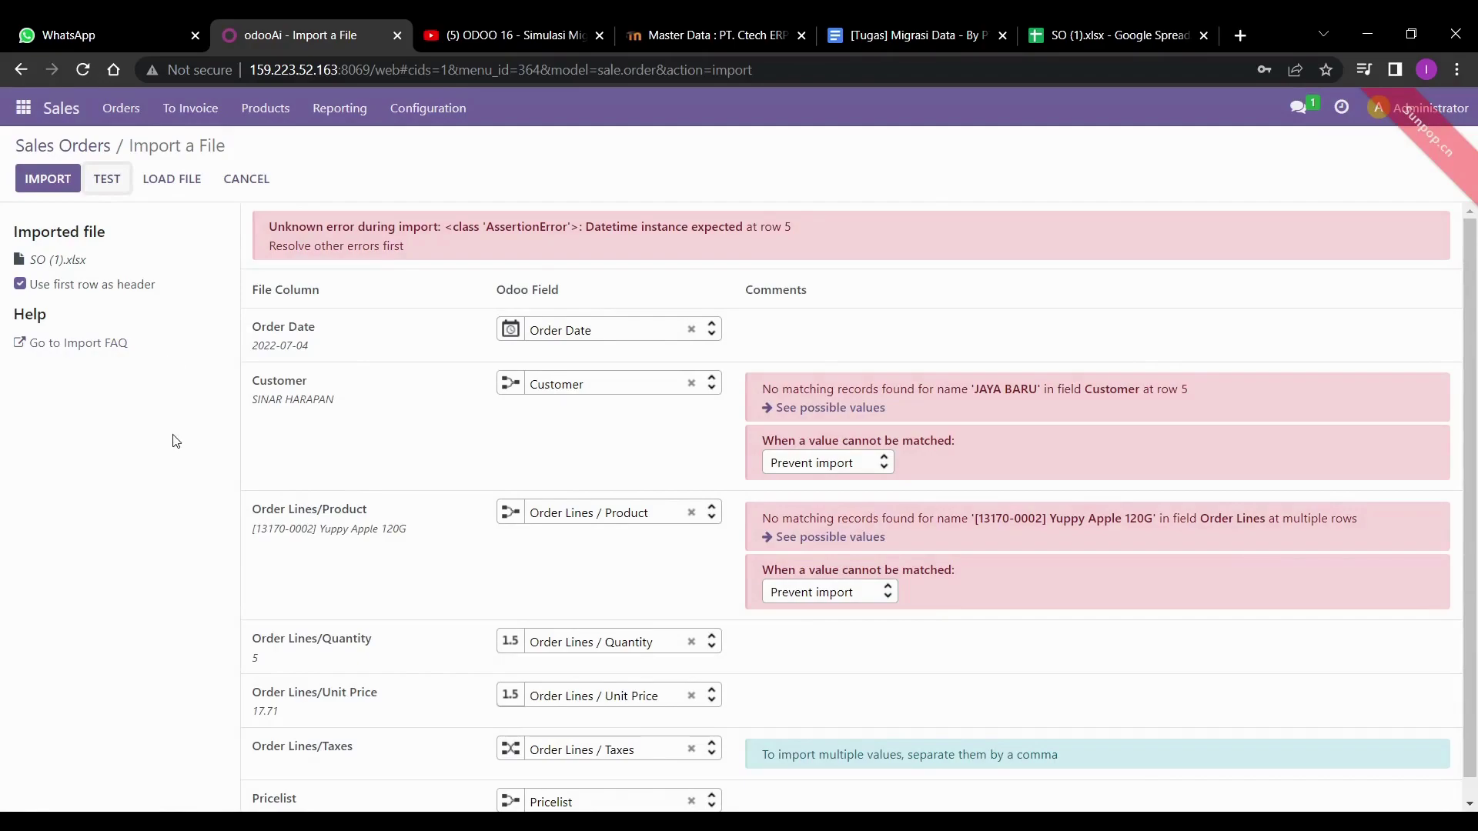
click(1045, 39)
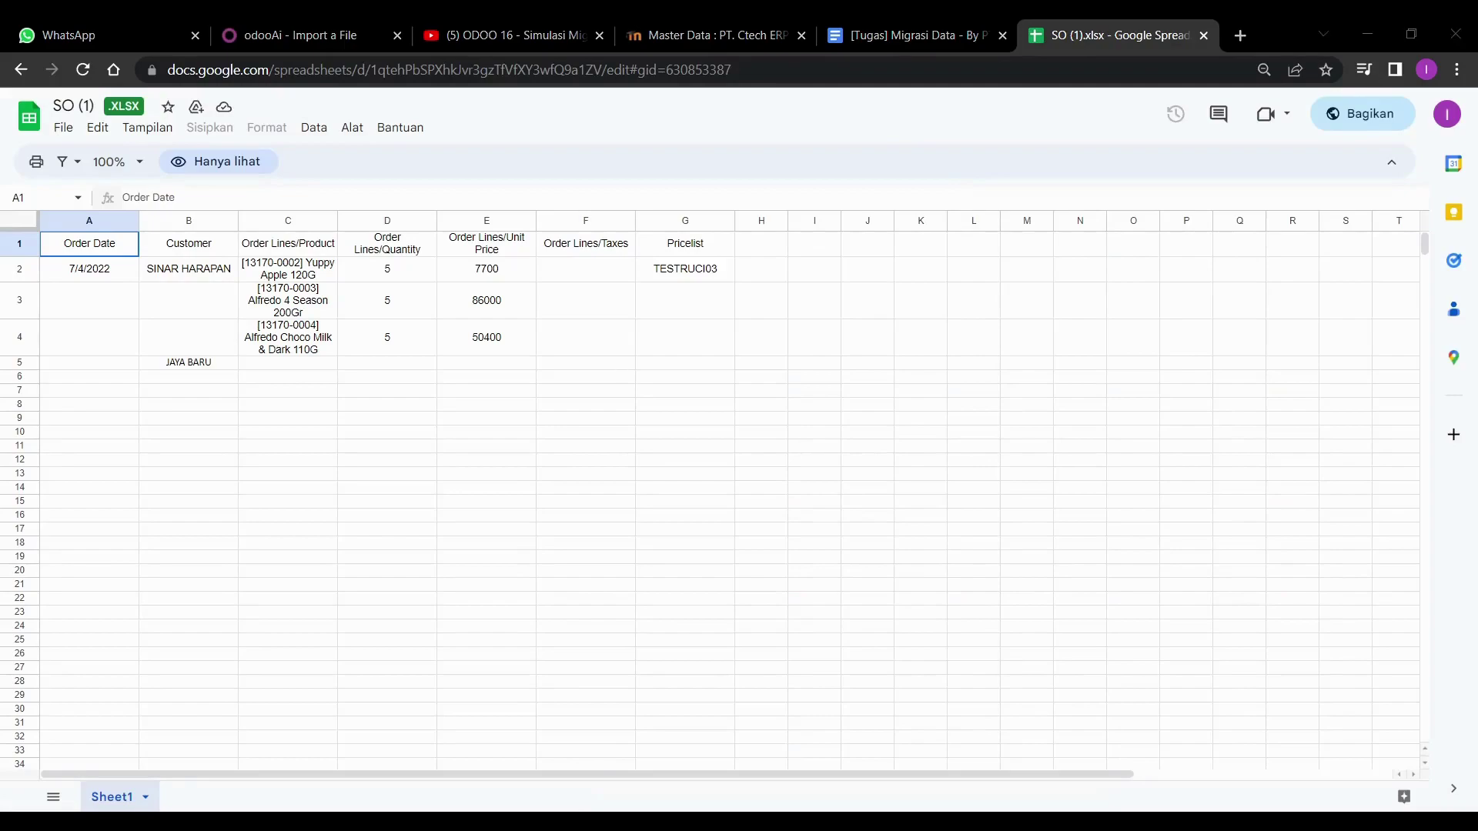
key(ctrl+w)
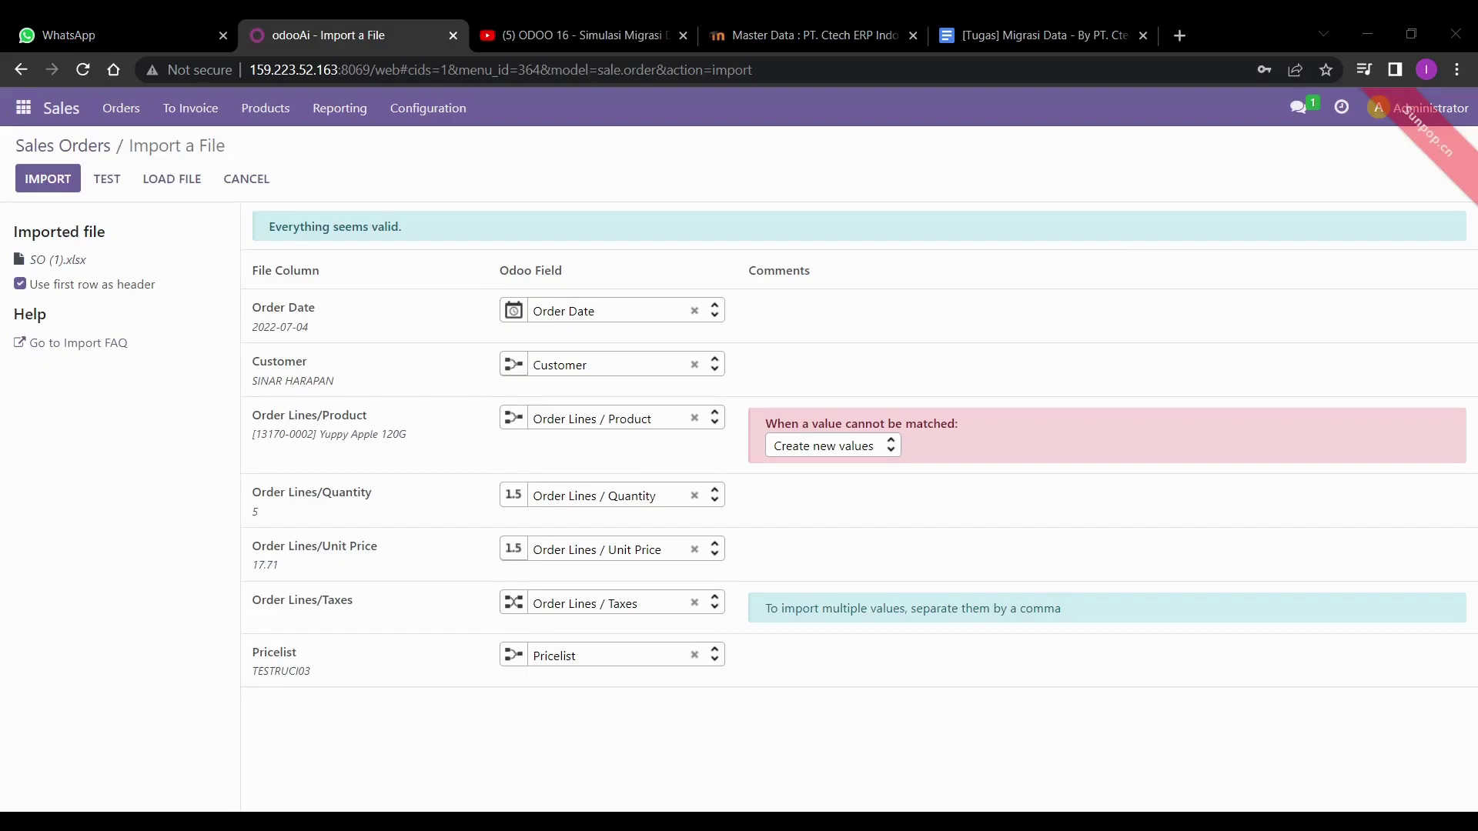
key(alt+Tab)
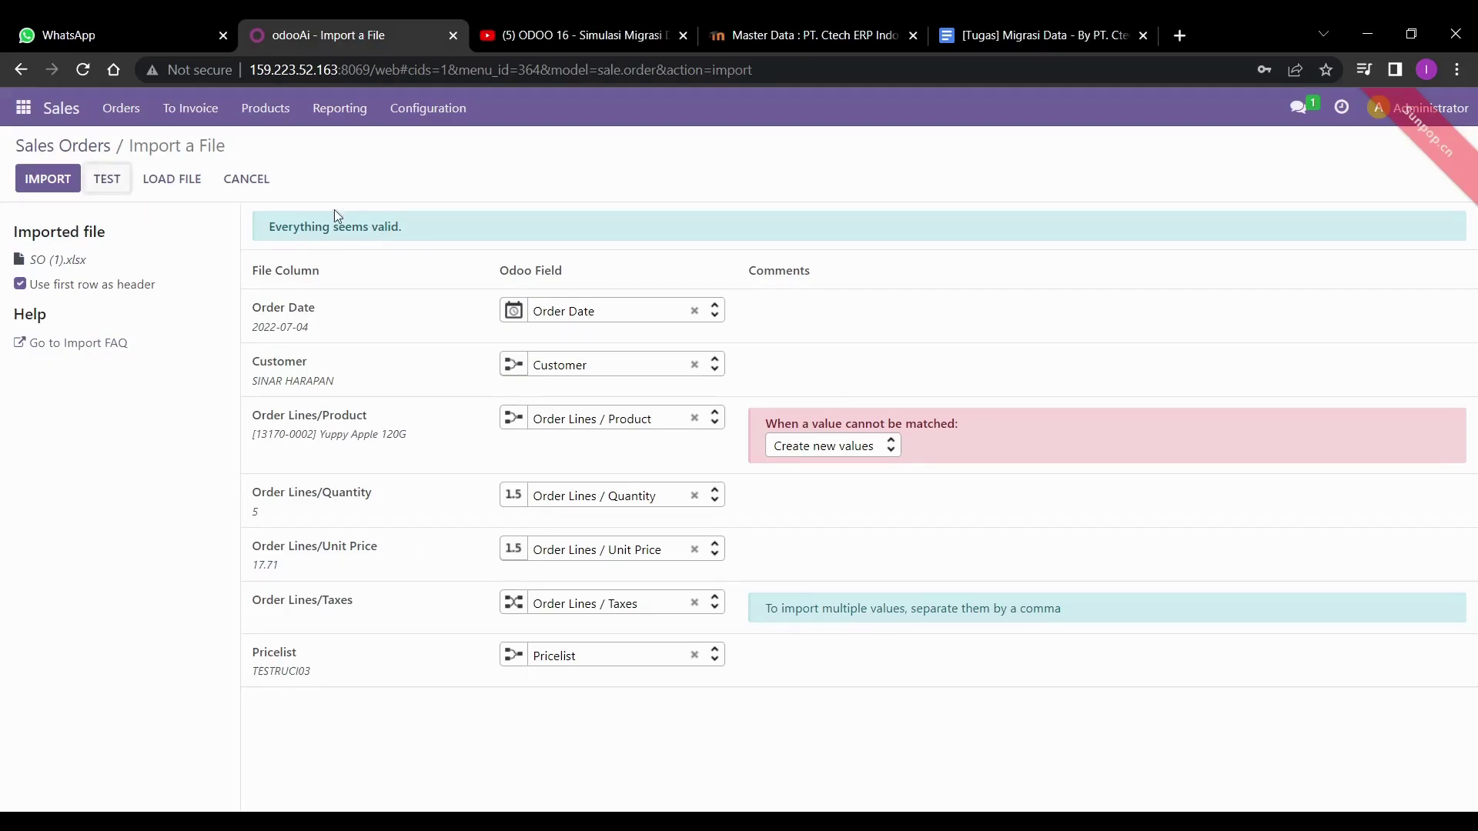
click(41, 184)
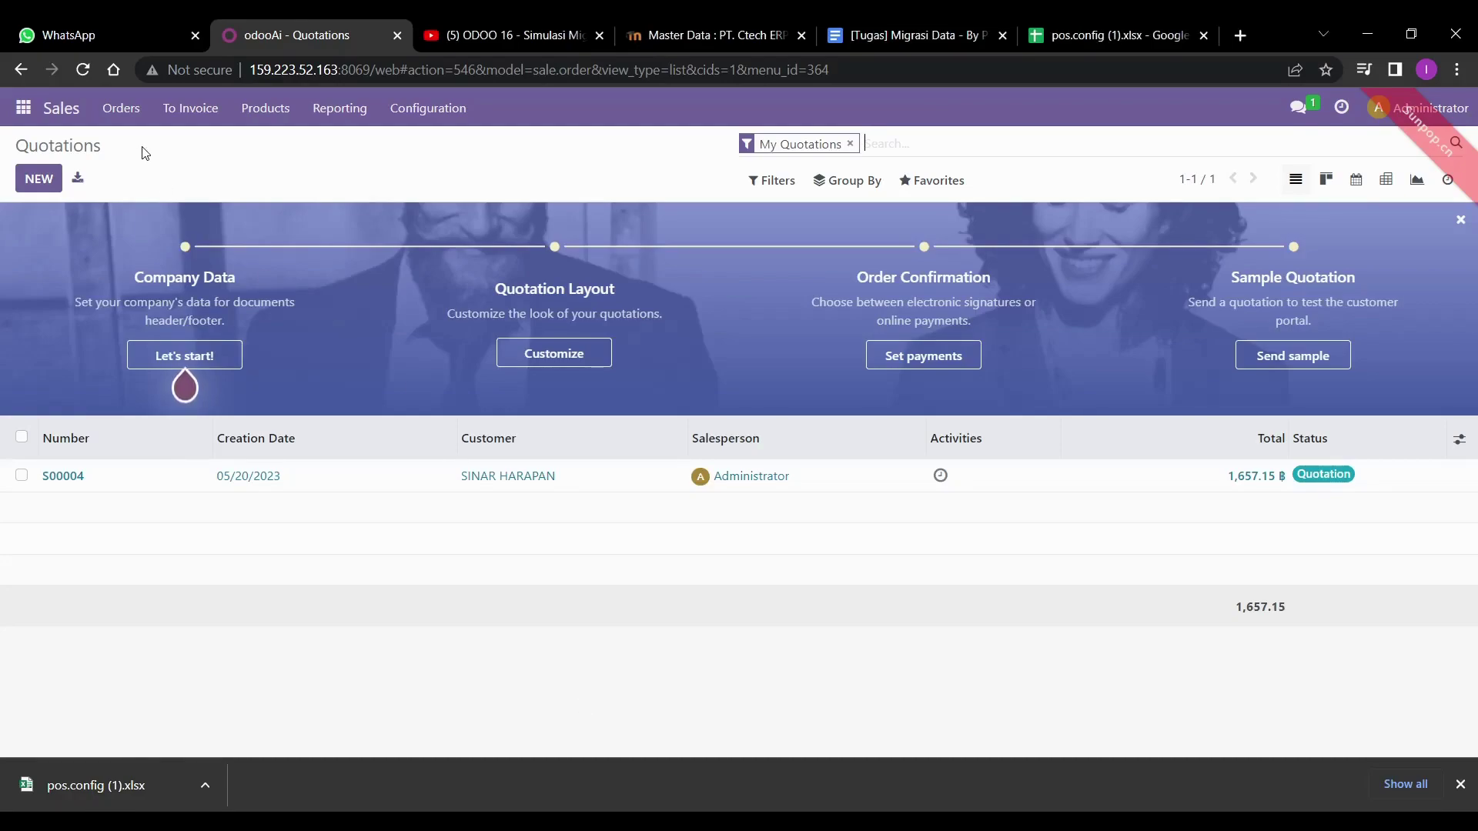
- Go to the Point of Sale shops in list view and start importing records
click(18, 116)
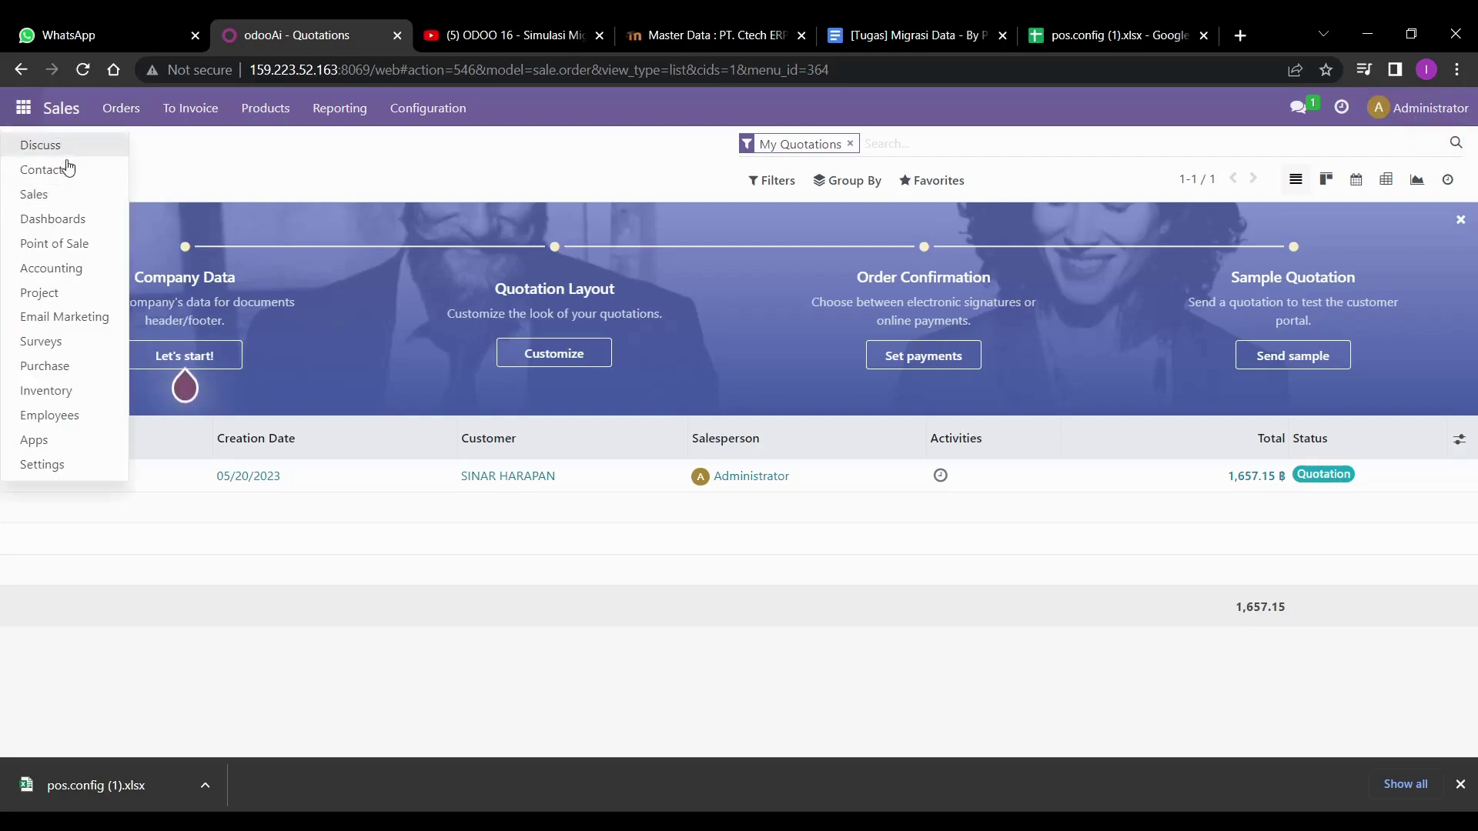
click(66, 242)
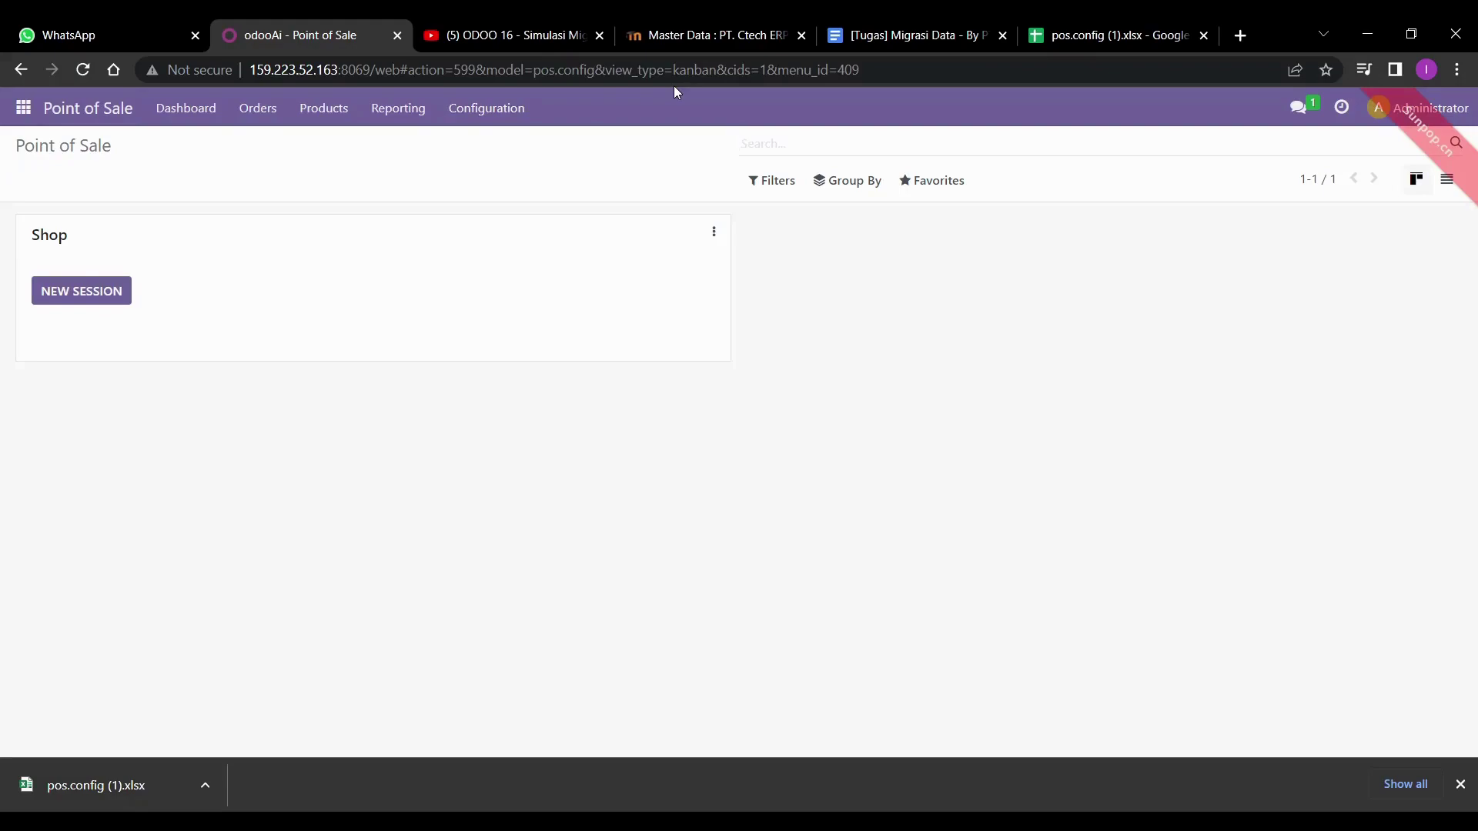
click(1445, 180)
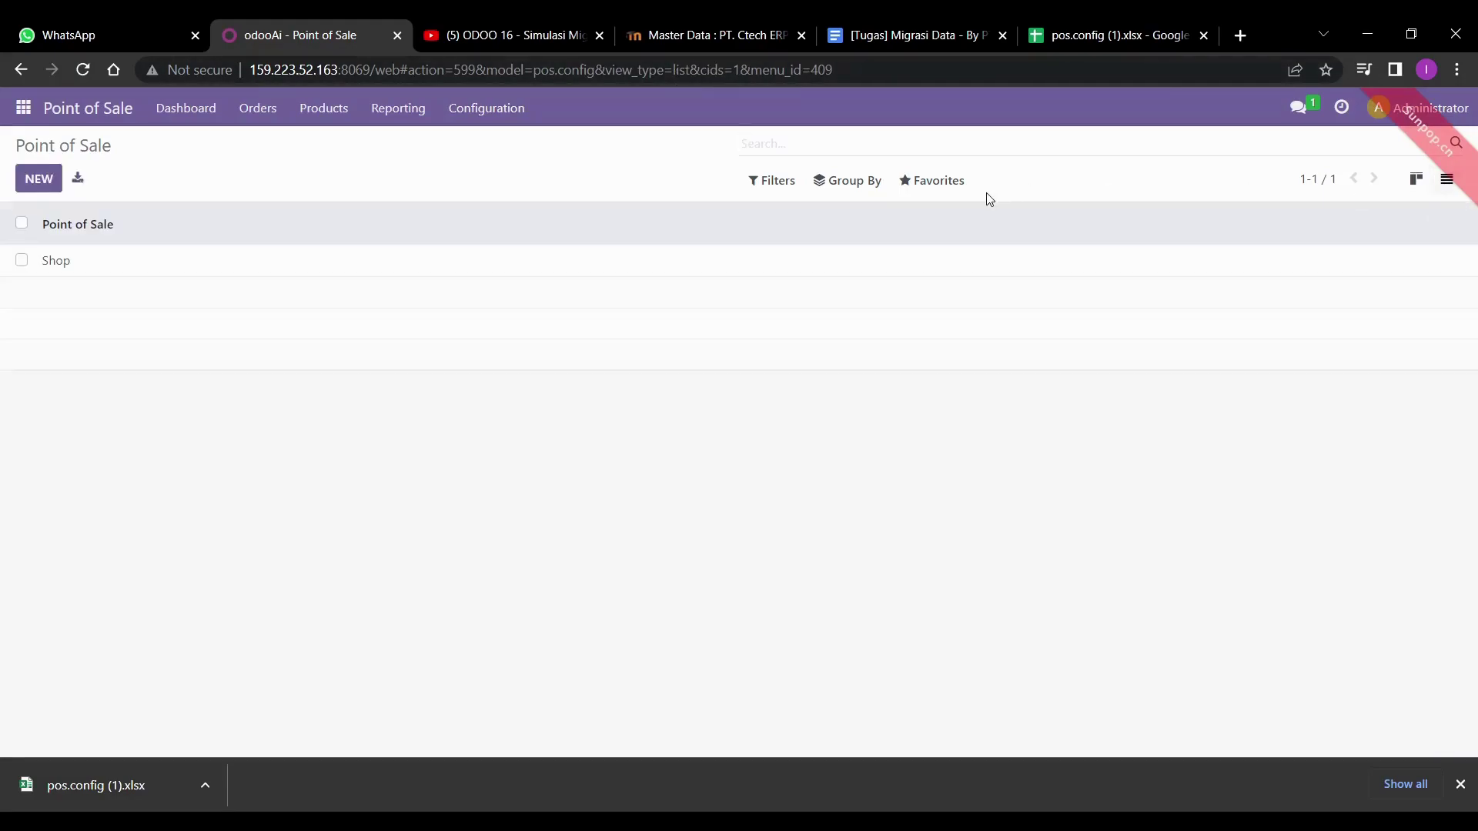
click(949, 185)
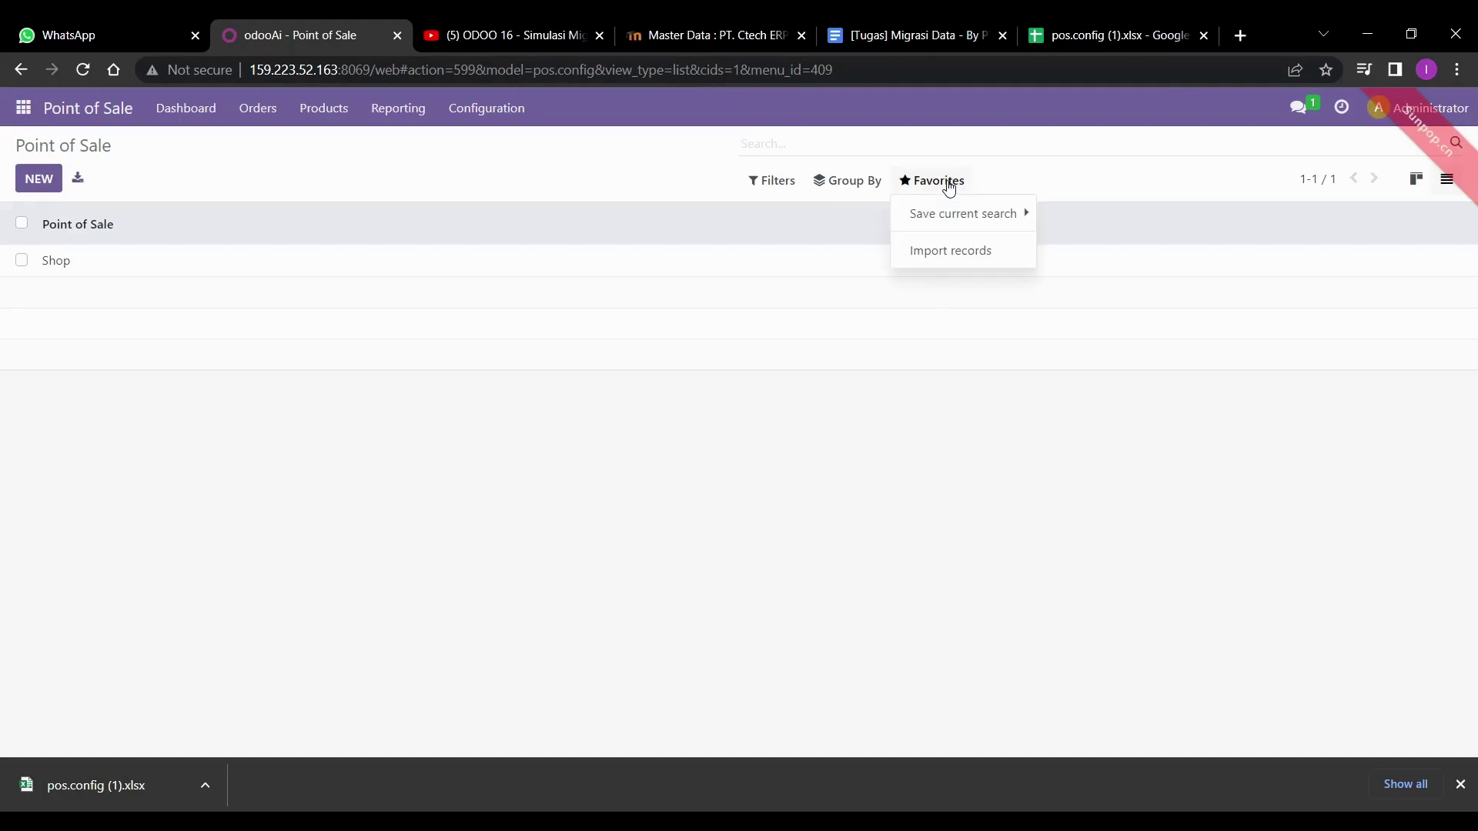
click(937, 253)
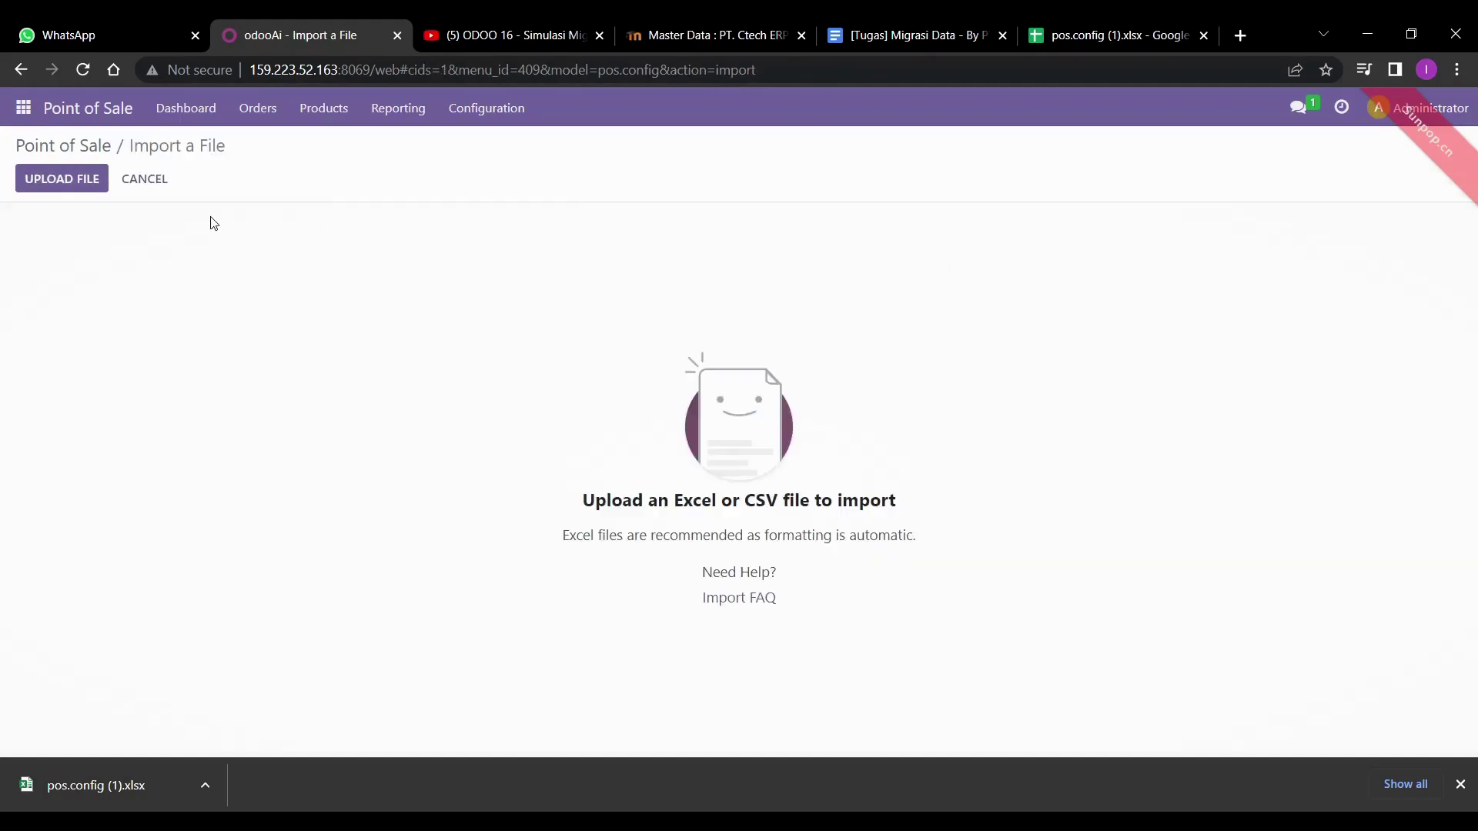
- Upload pos.config (1).xlsx, test it as valid, and import Shop 2
click(68, 183)
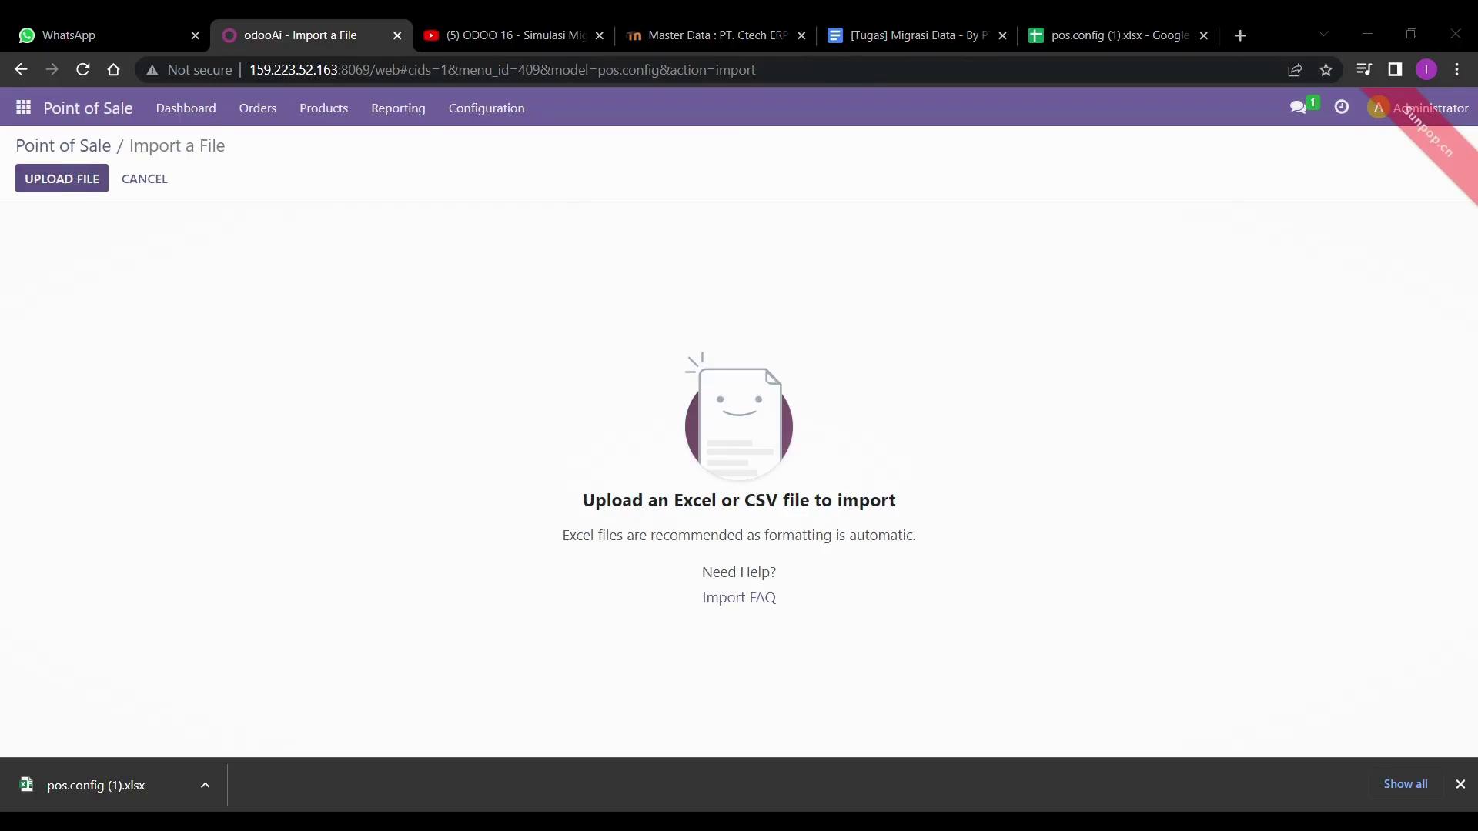
key(Return)
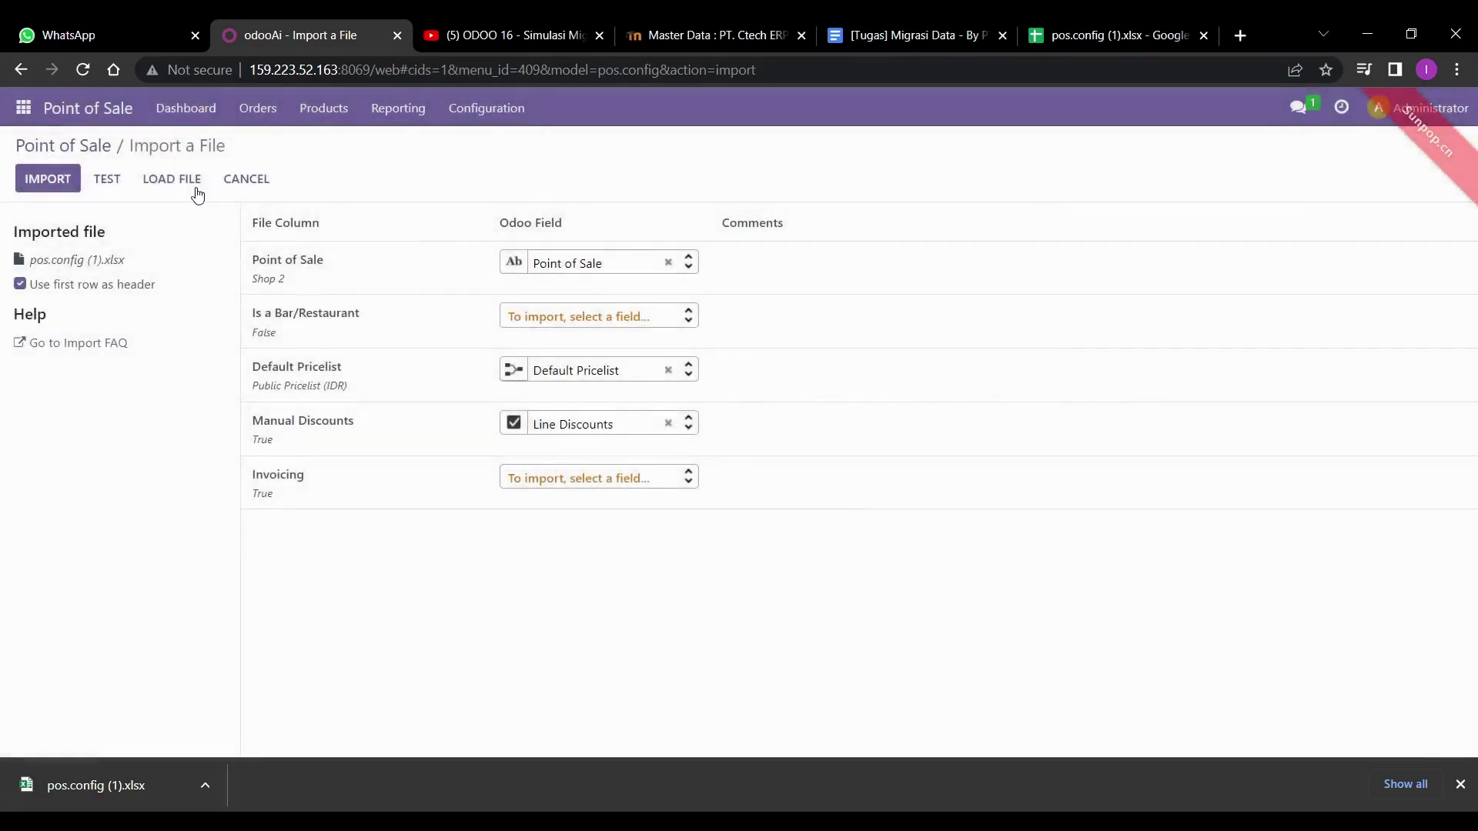
click(92, 179)
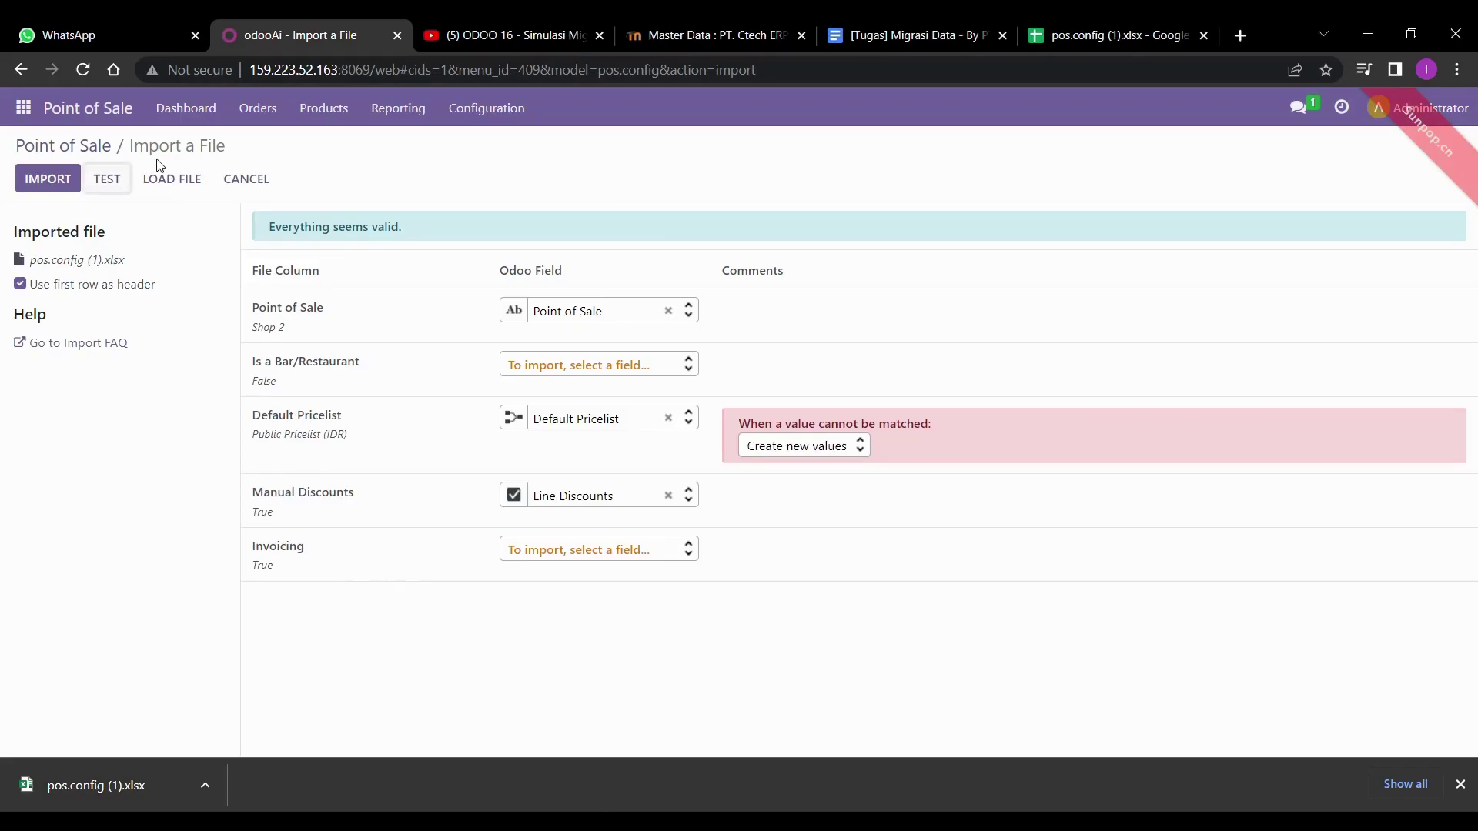
click(43, 178)
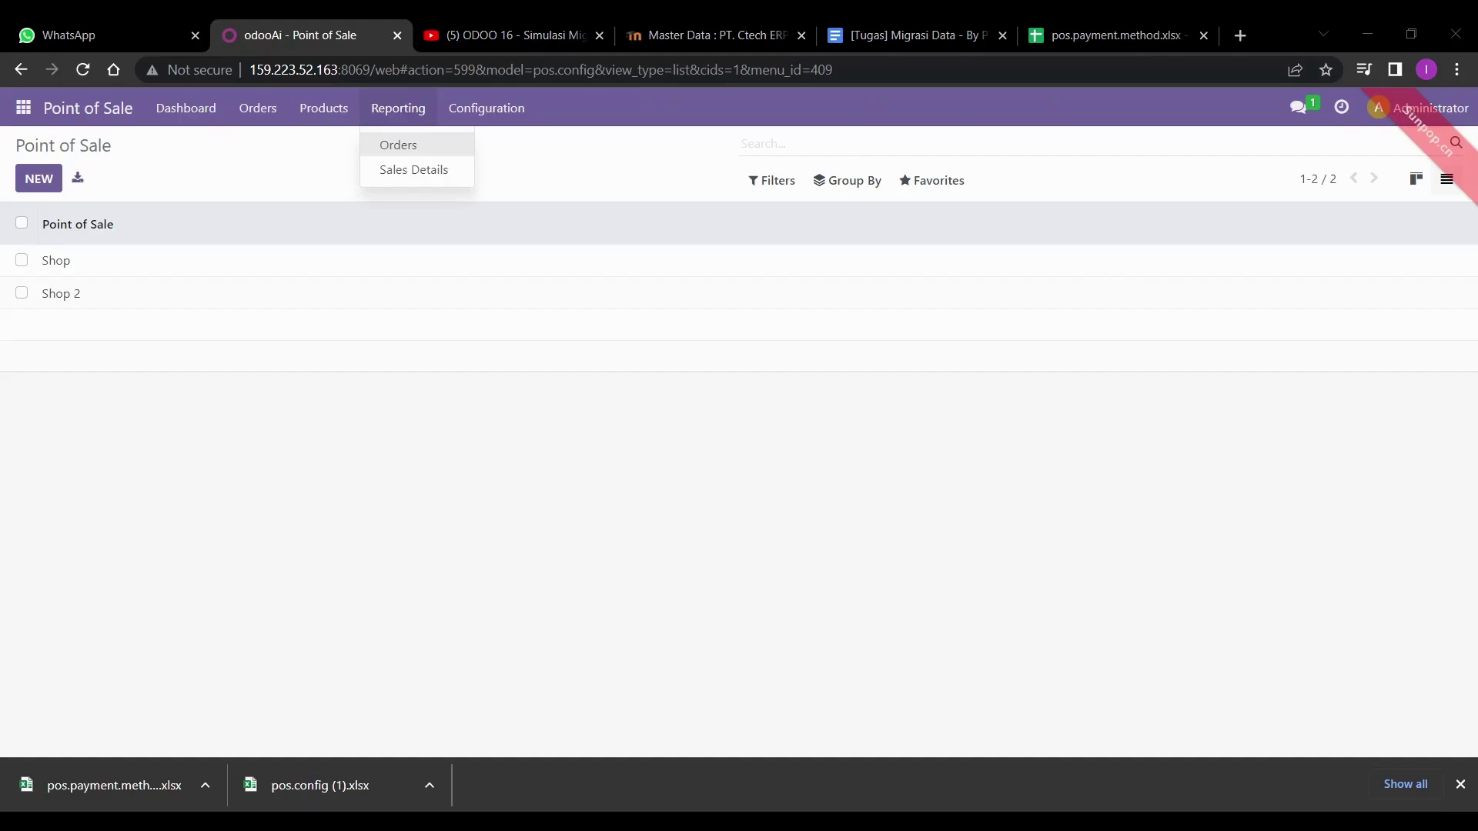
- Start a Payment Methods record import from Configuration and upload pos.payment.method.xlsx
click(454, 115)
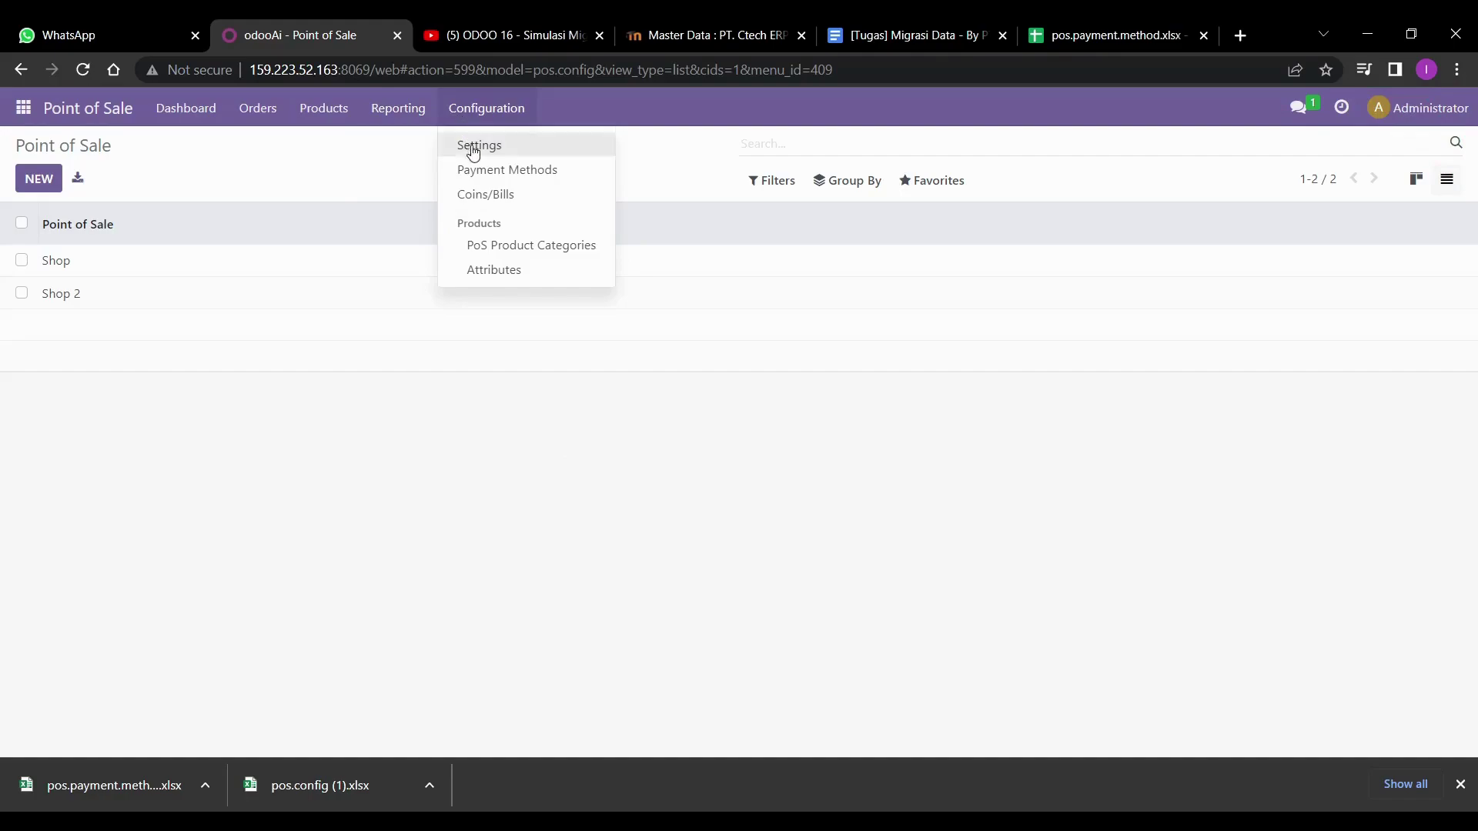
click(475, 171)
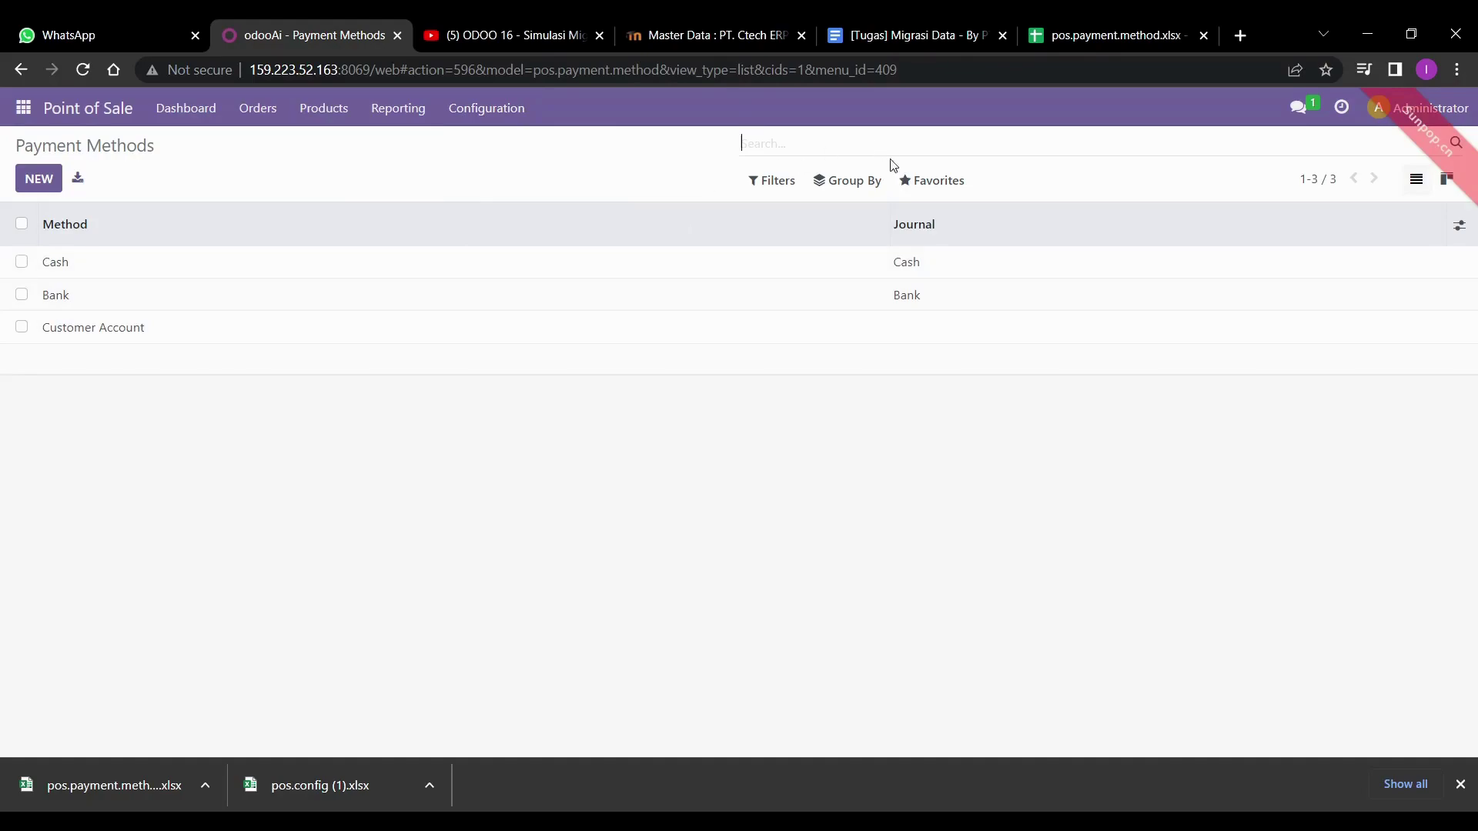
click(933, 182)
click(929, 217)
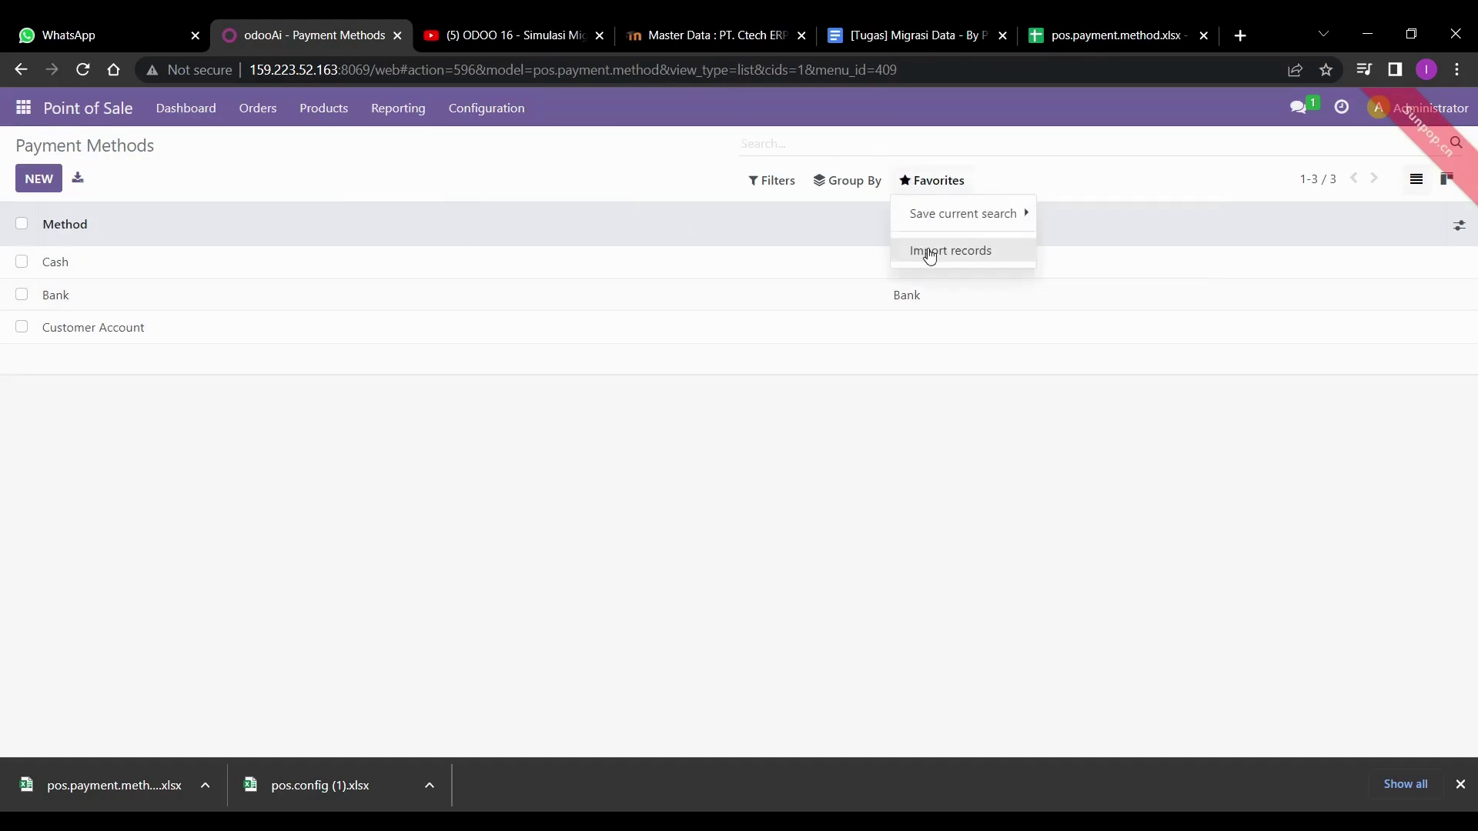
click(928, 250)
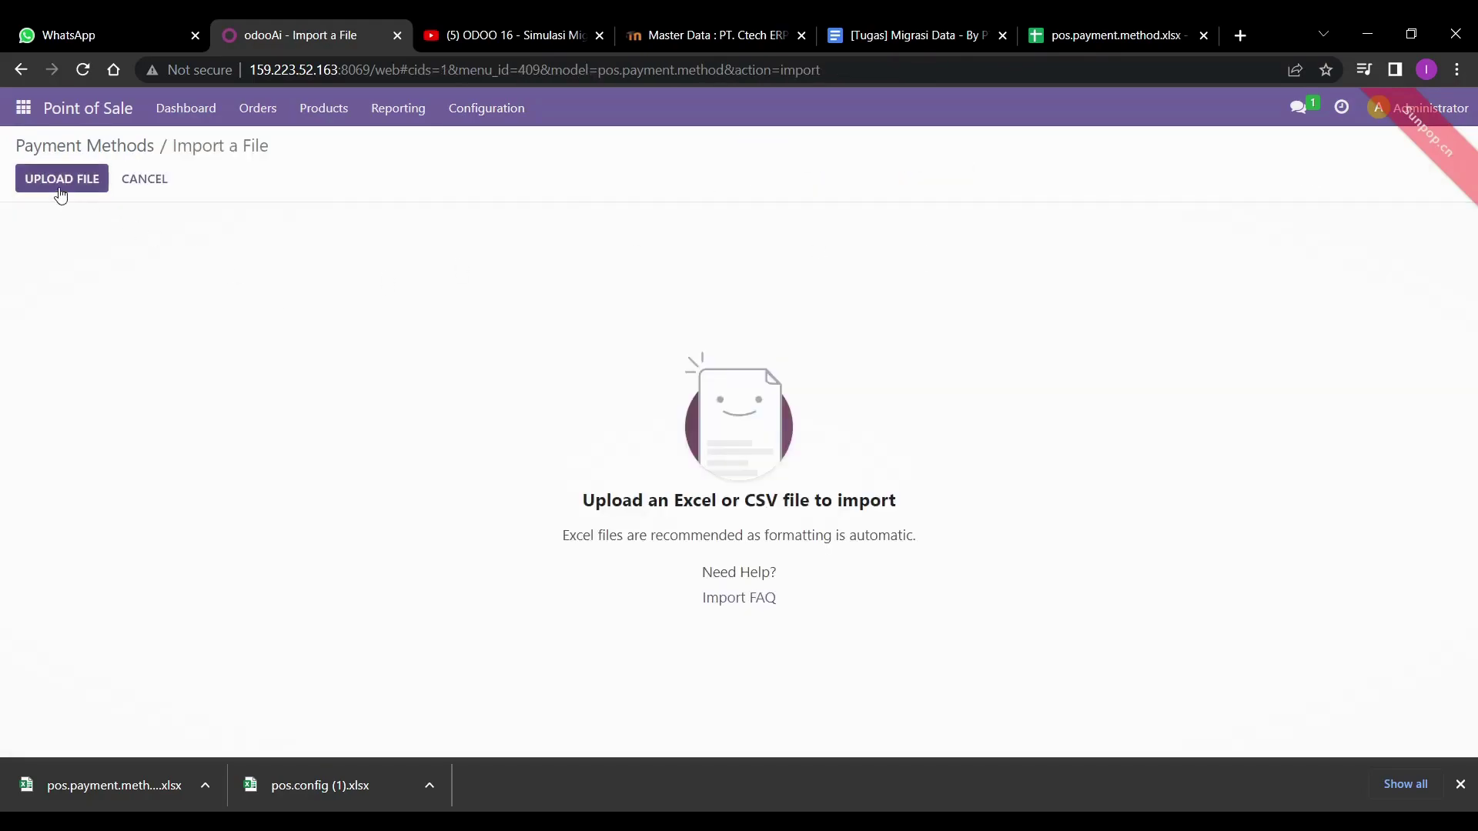
click(57, 190)
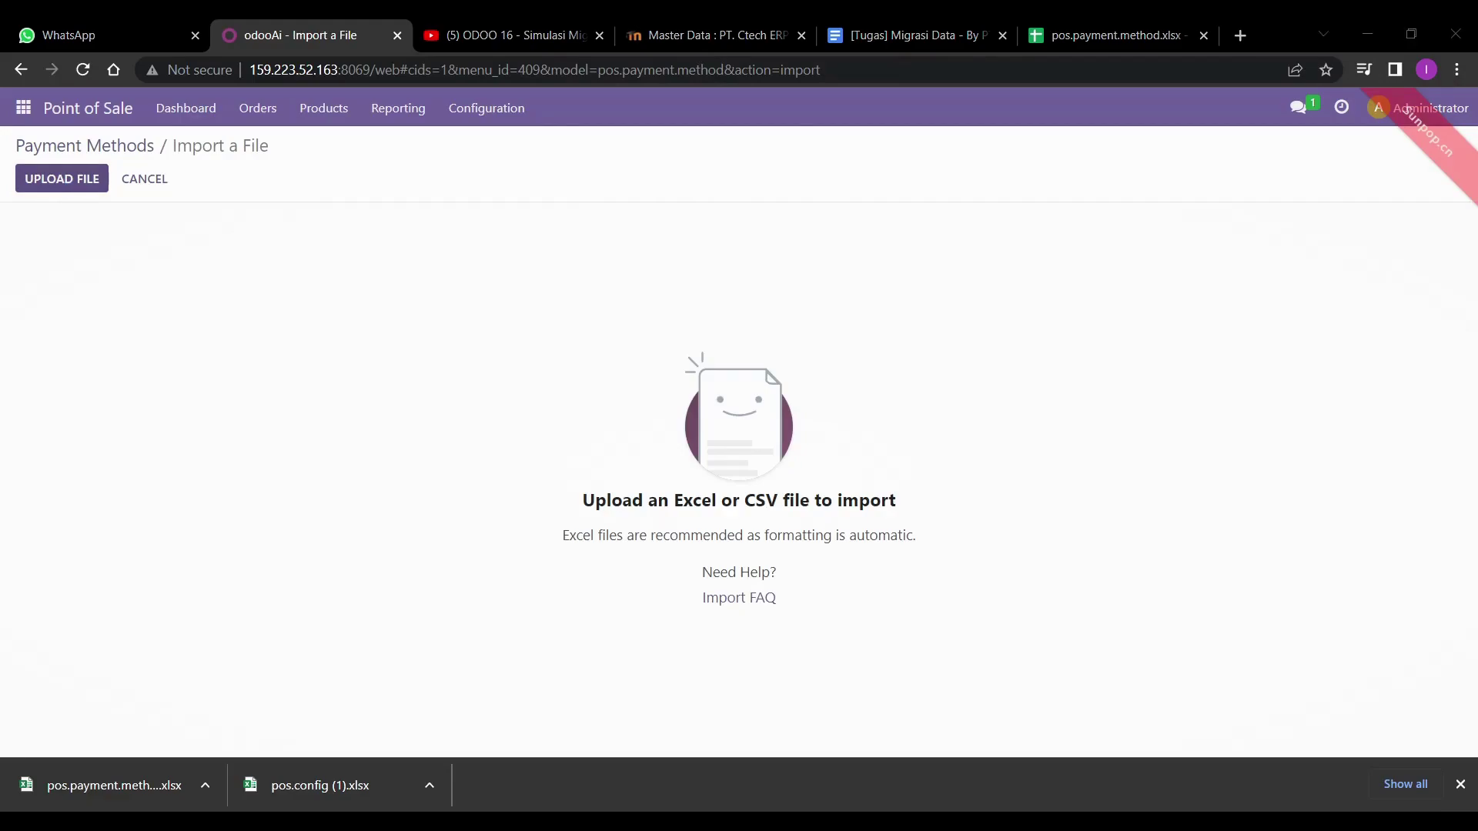
key(Return)
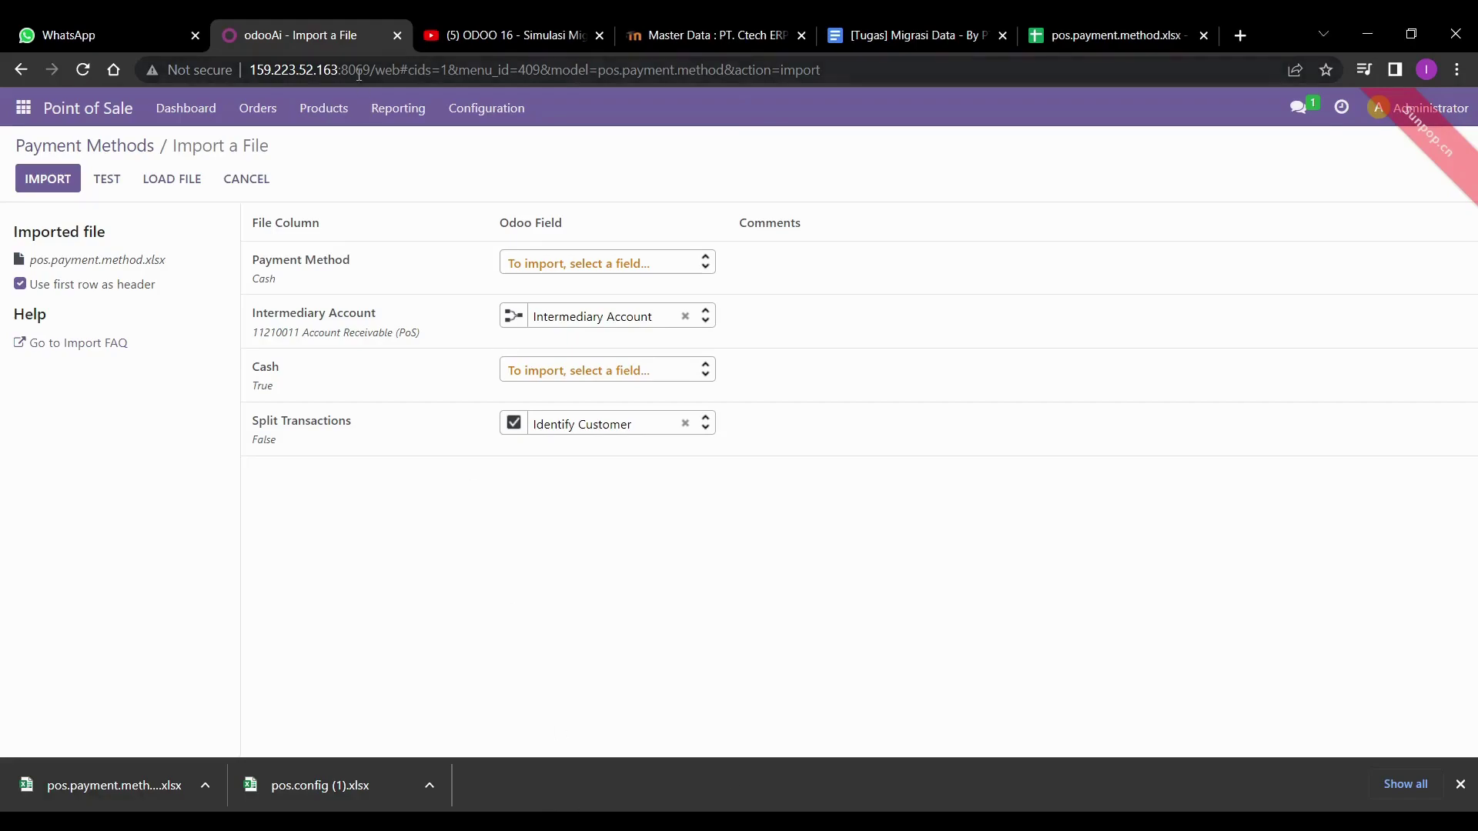
- Set unmatched values to Skip record, retest until valid, and import the payment methods
click(117, 179)
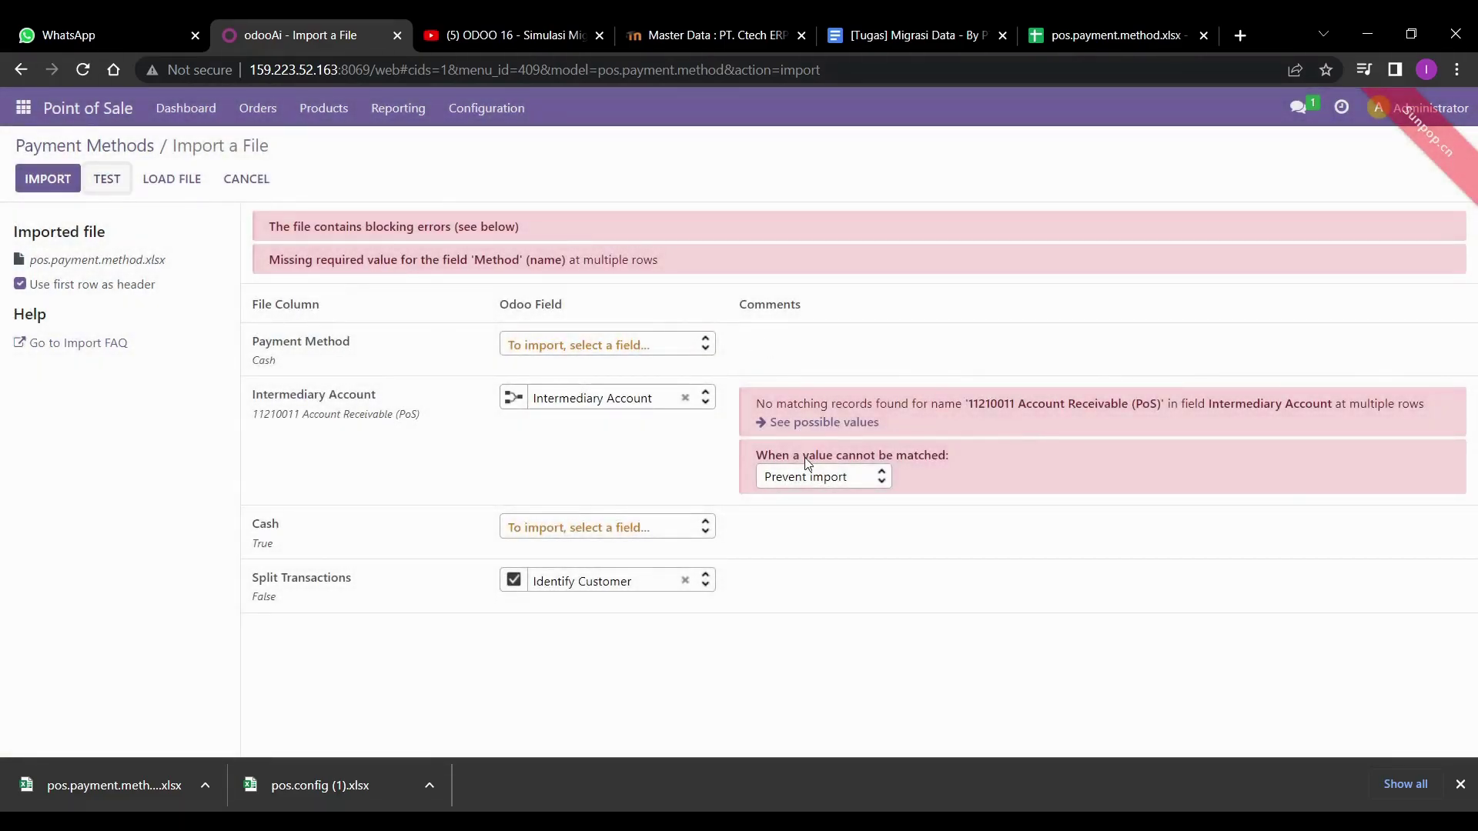
click(825, 528)
key(Down)
click(100, 180)
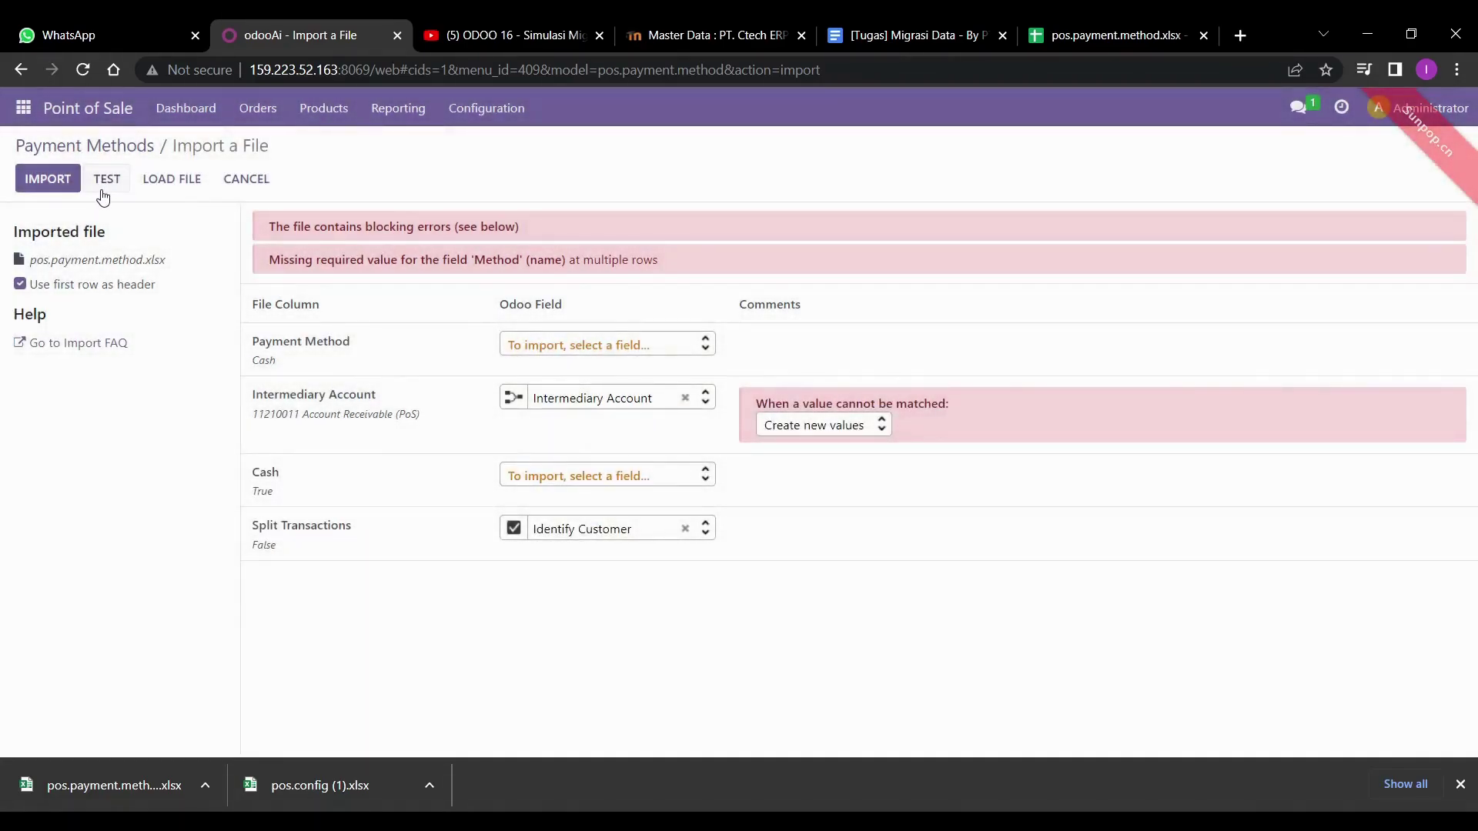
click(106, 183)
key(s)
click(110, 182)
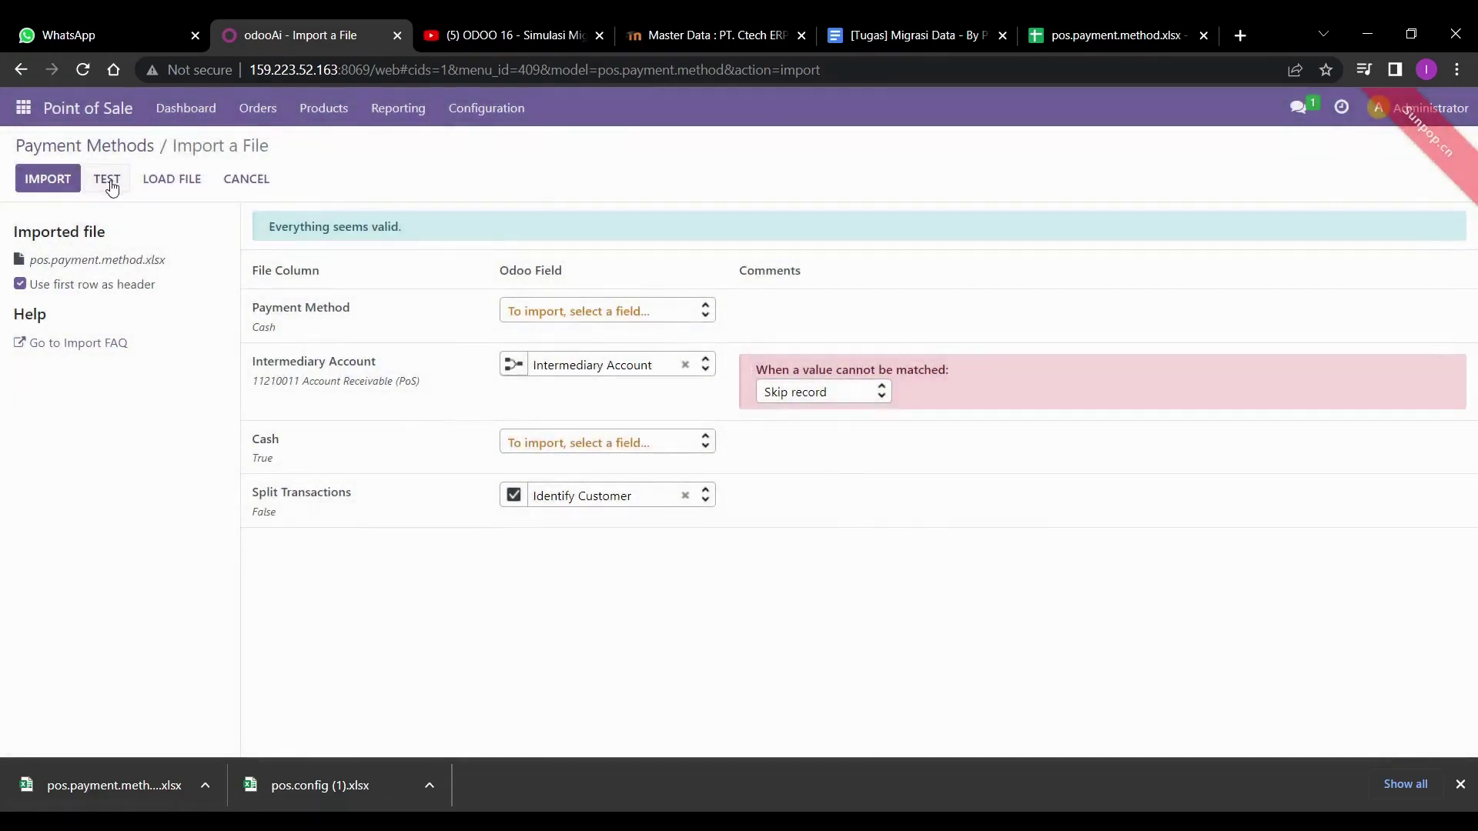
click(47, 180)
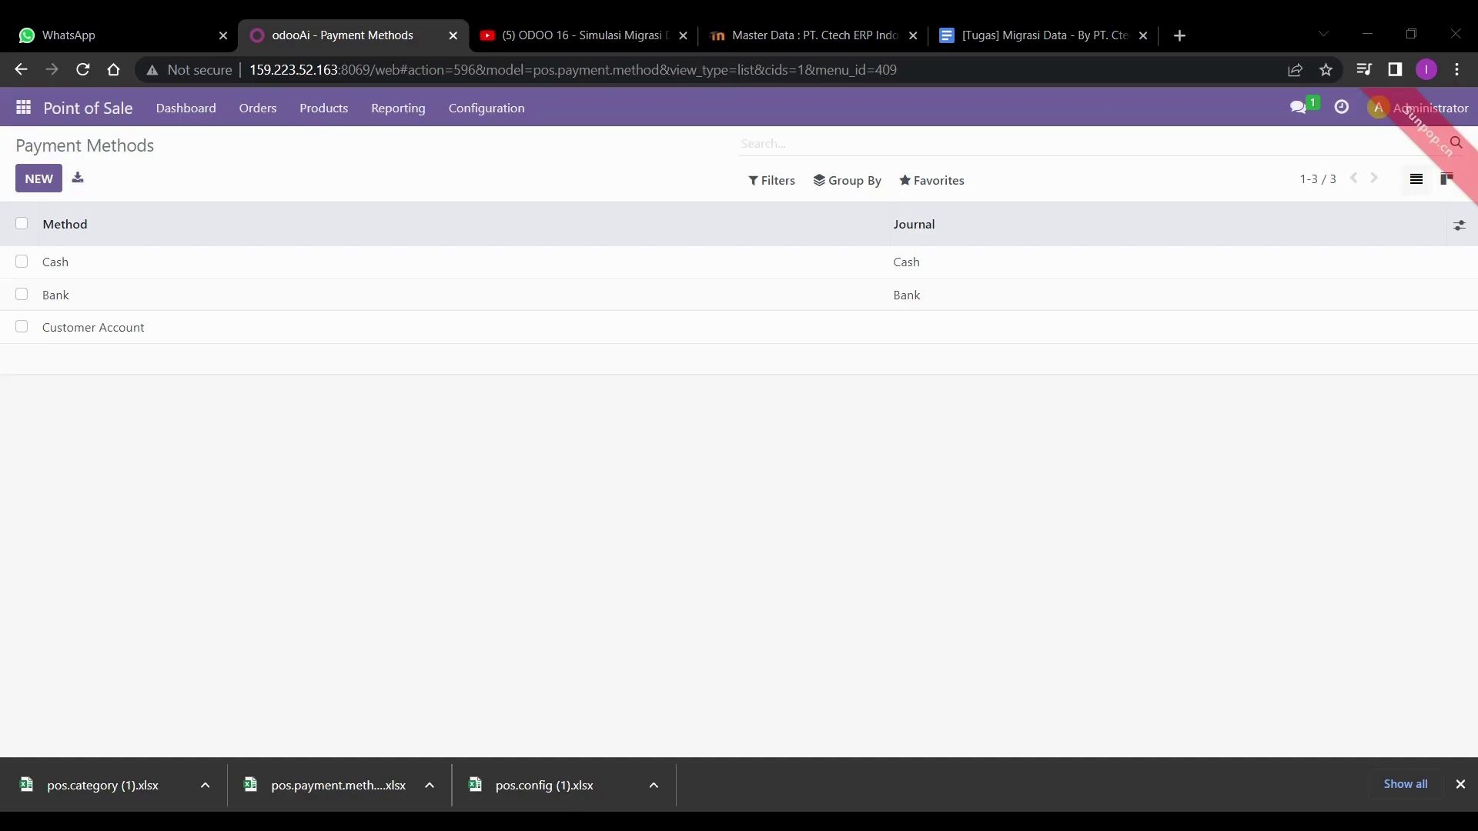
- Start a PoS Product Categories record import and upload pos.category (1).xlsx
click(596, 613)
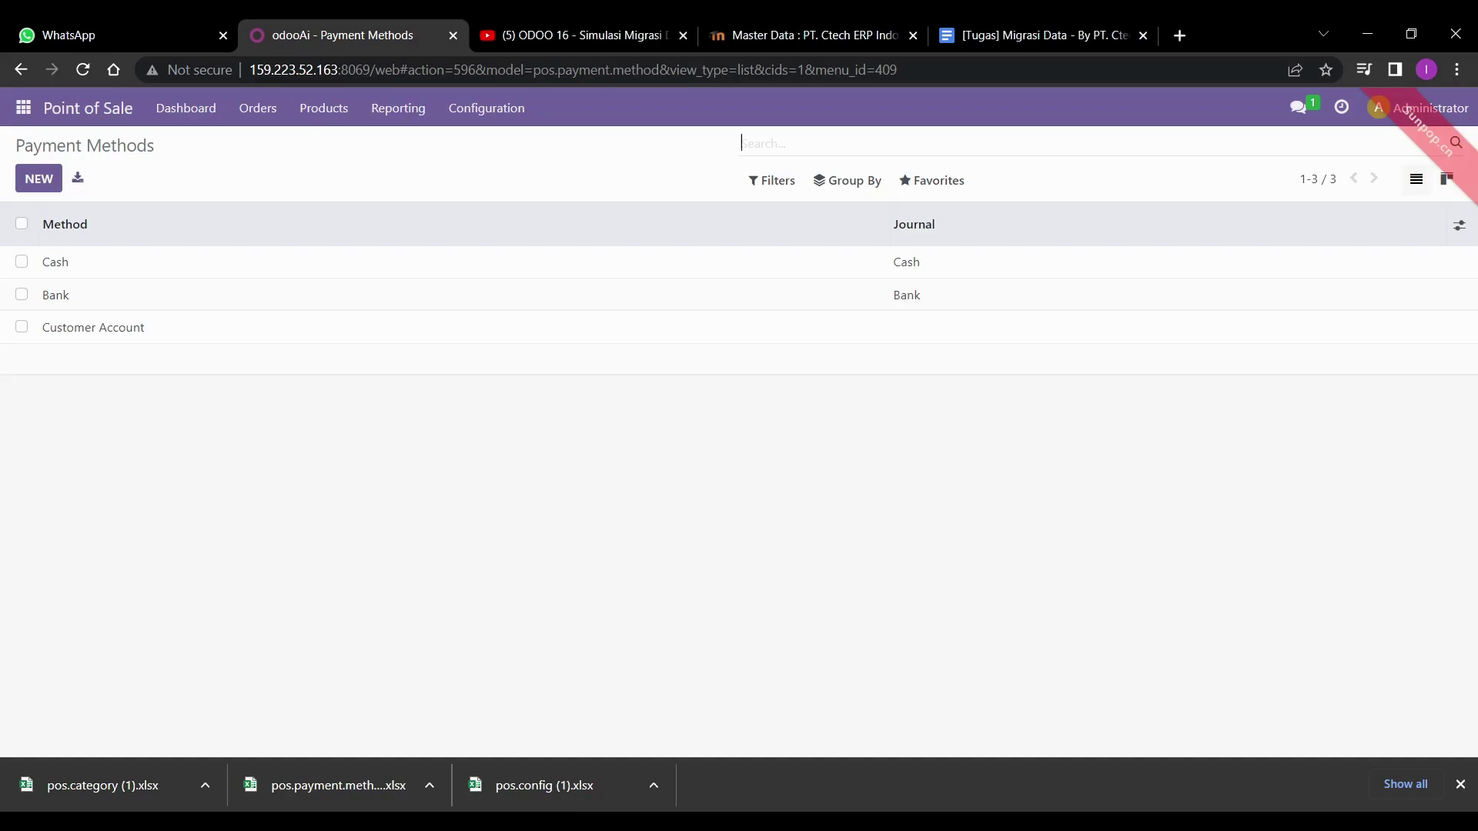
click(491, 108)
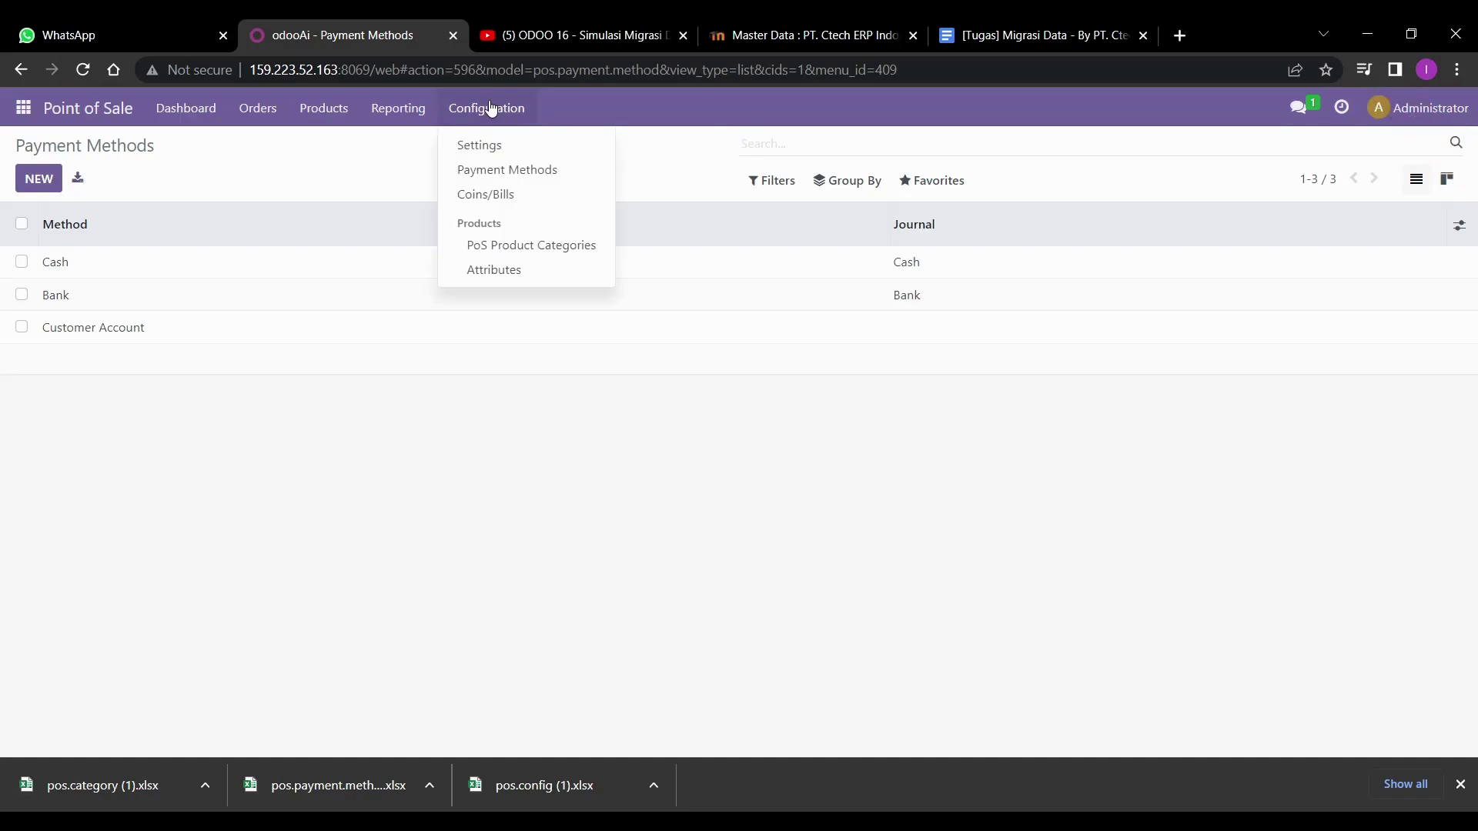
click(515, 244)
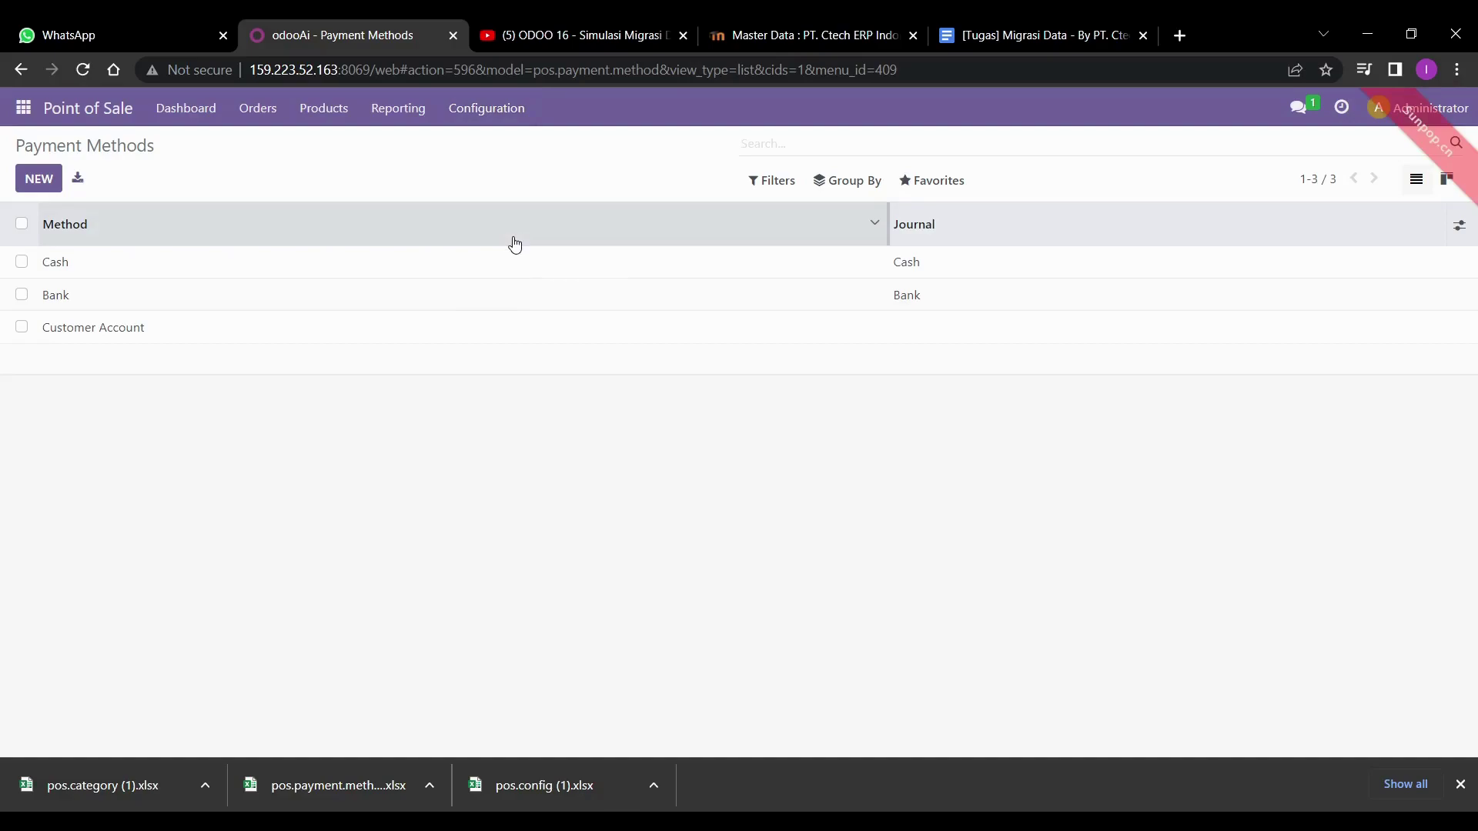
click(929, 197)
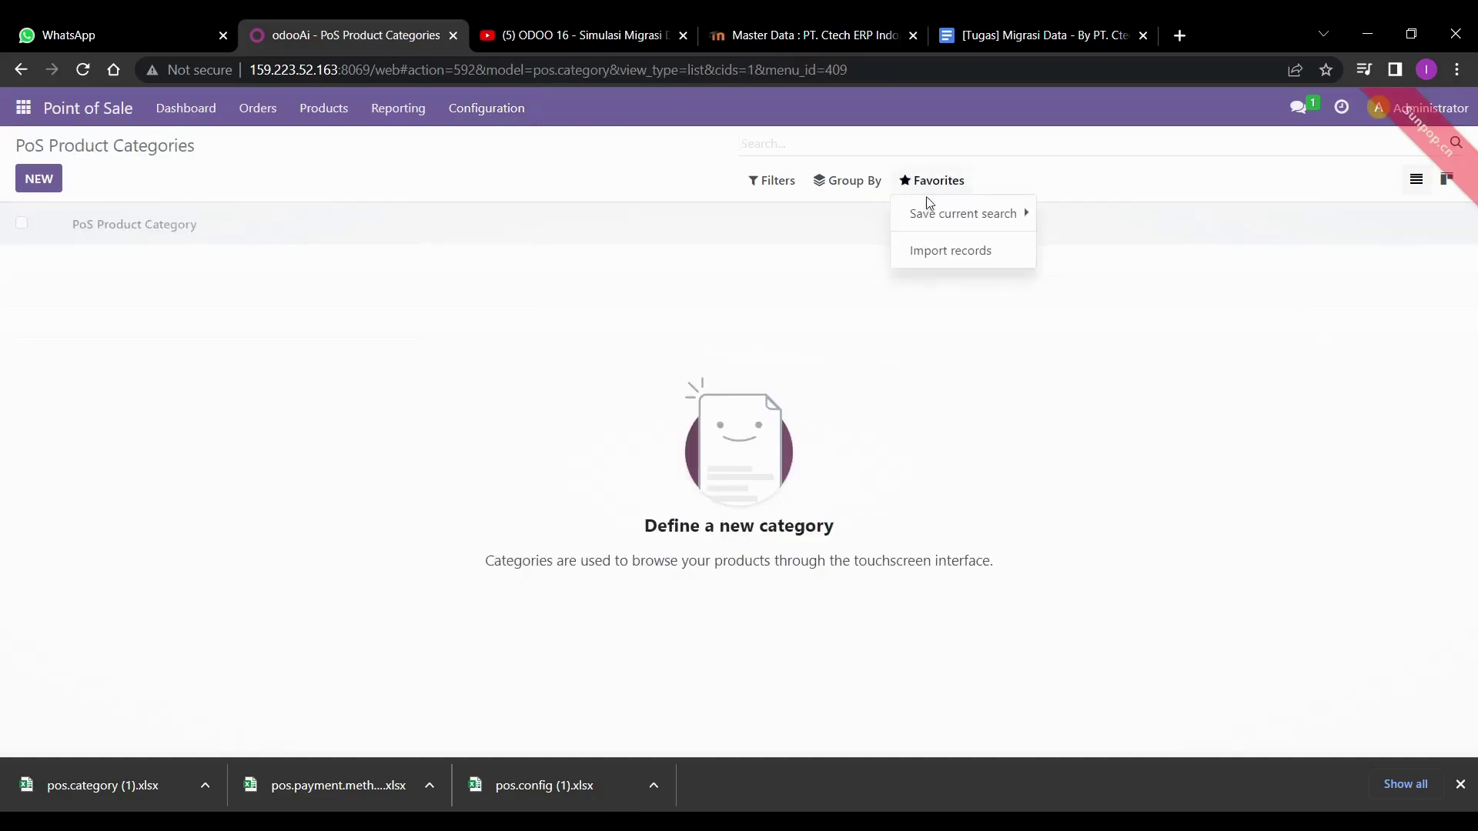
click(934, 248)
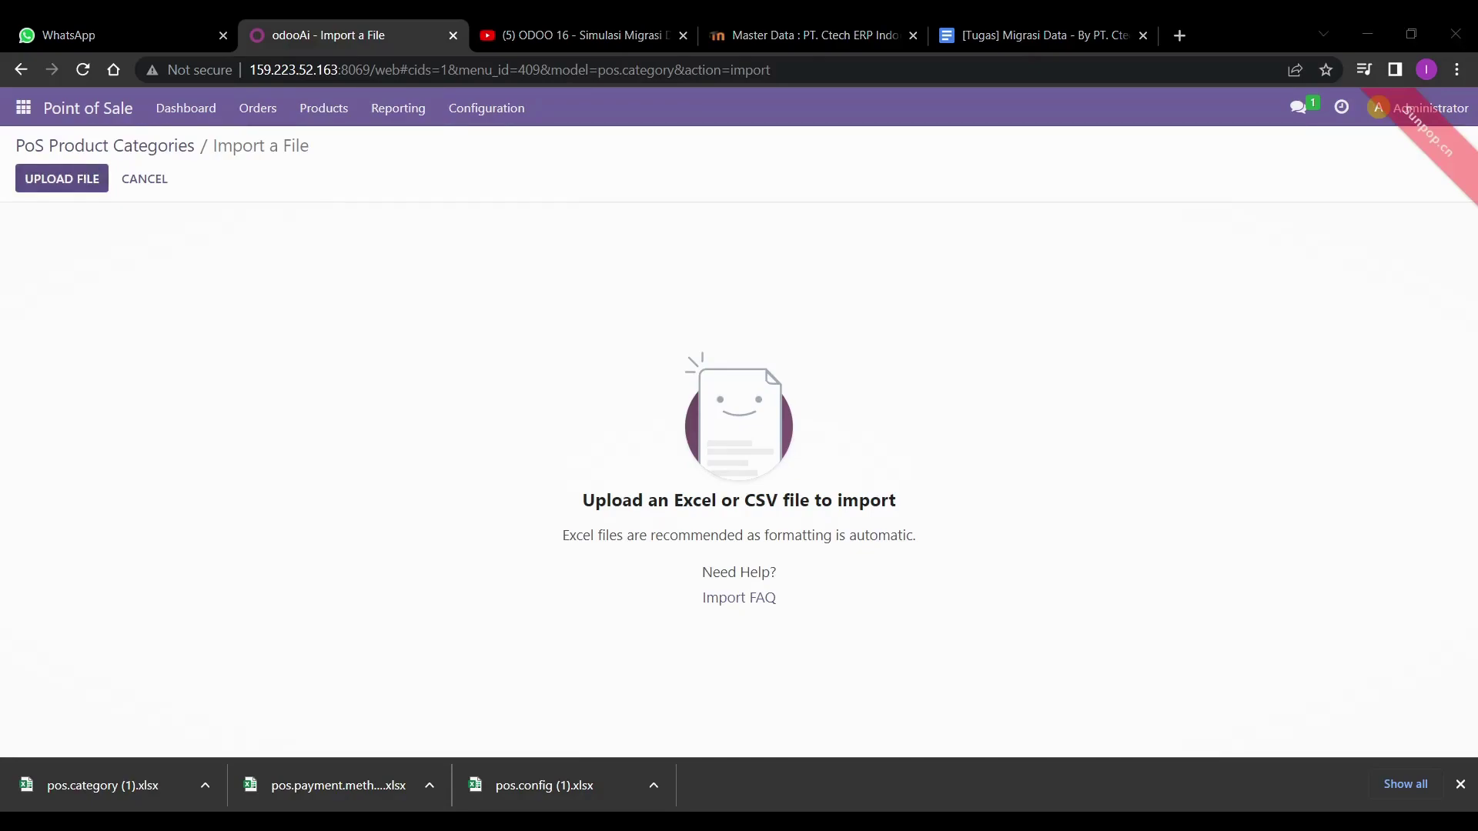
click(61, 178)
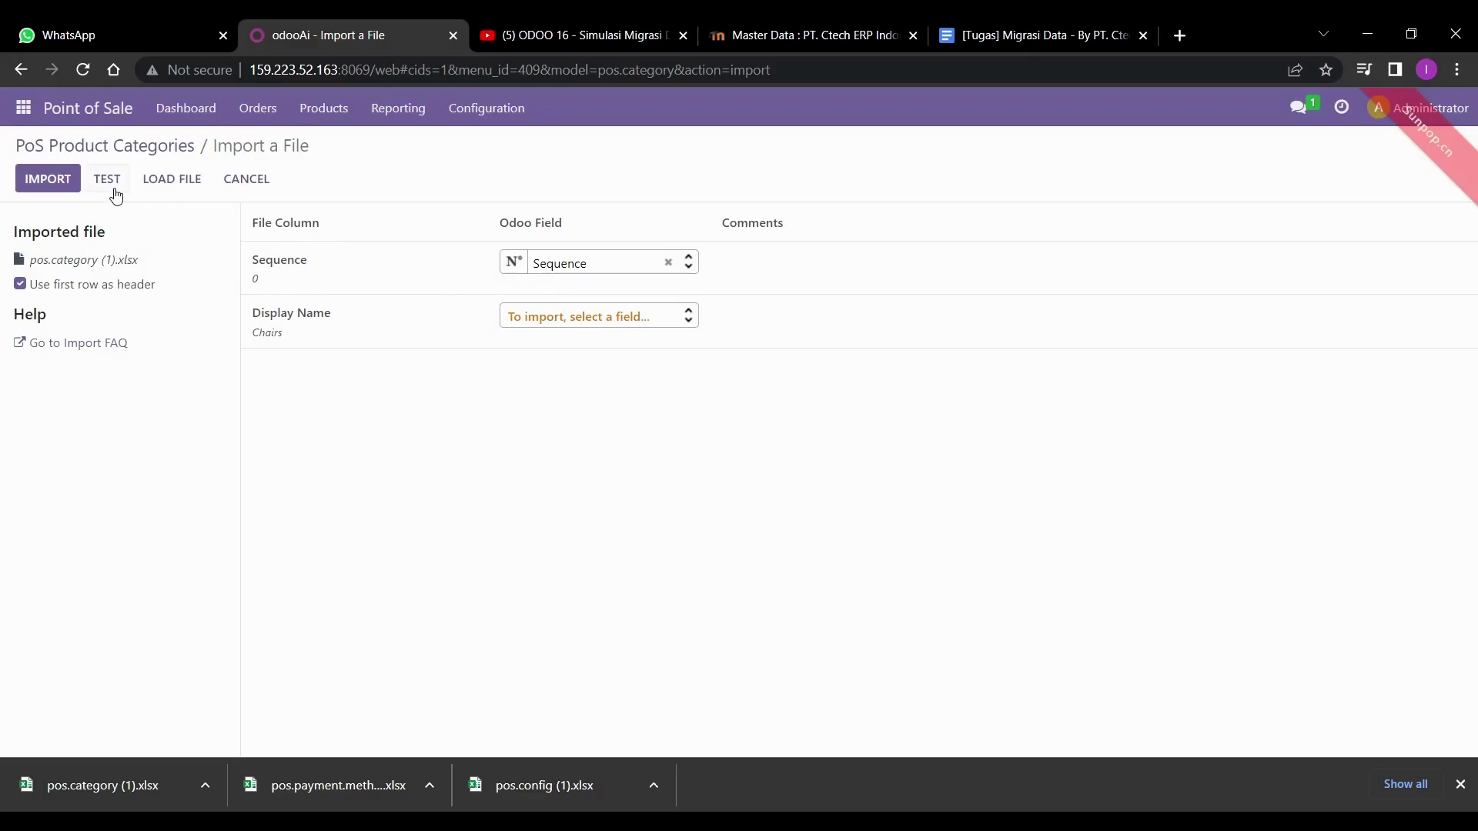
- Map Display Name to Category Name and import Chairs, Desks and Miscellaneous
click(109, 180)
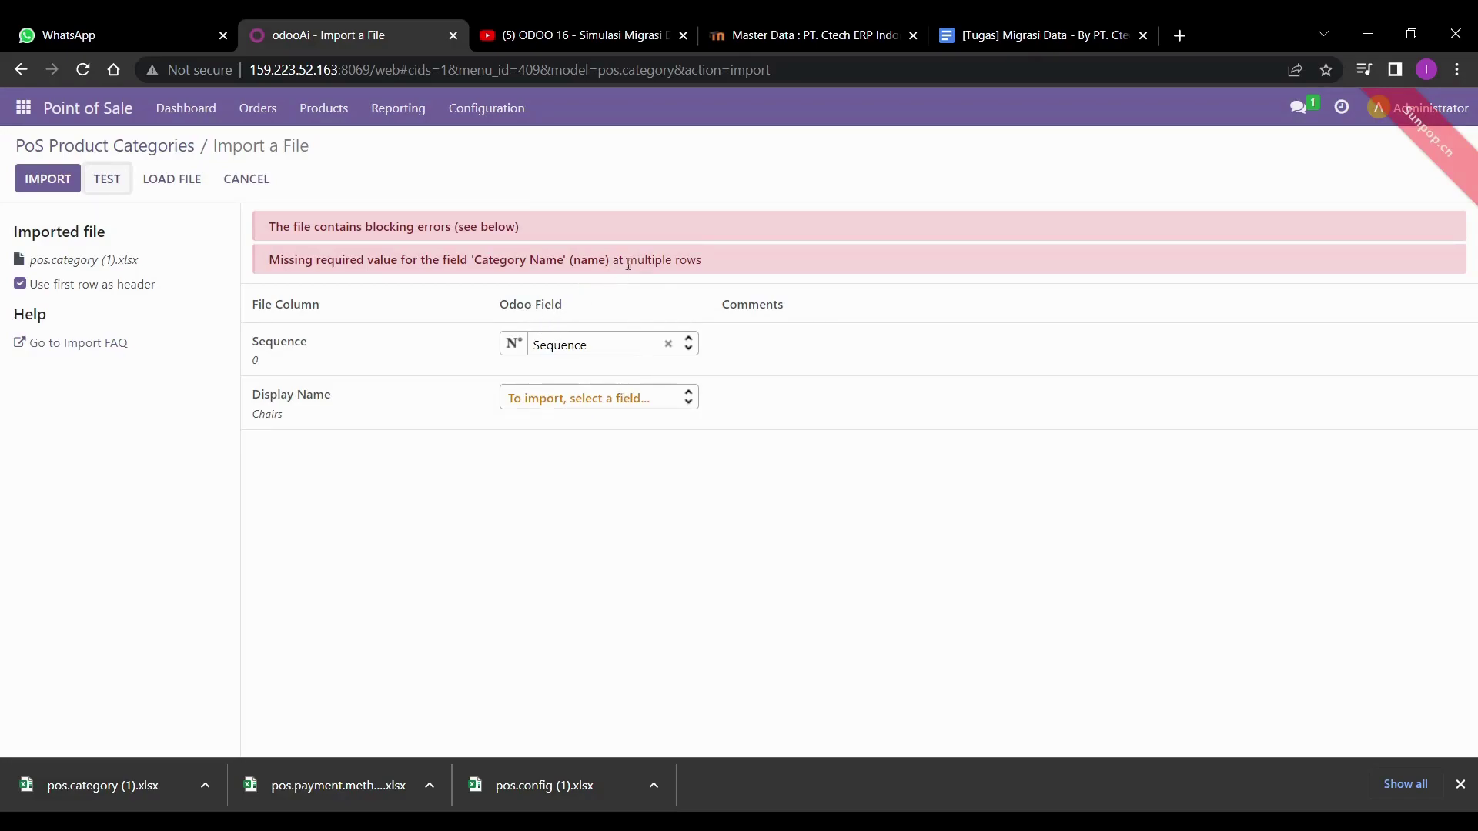
click(592, 405)
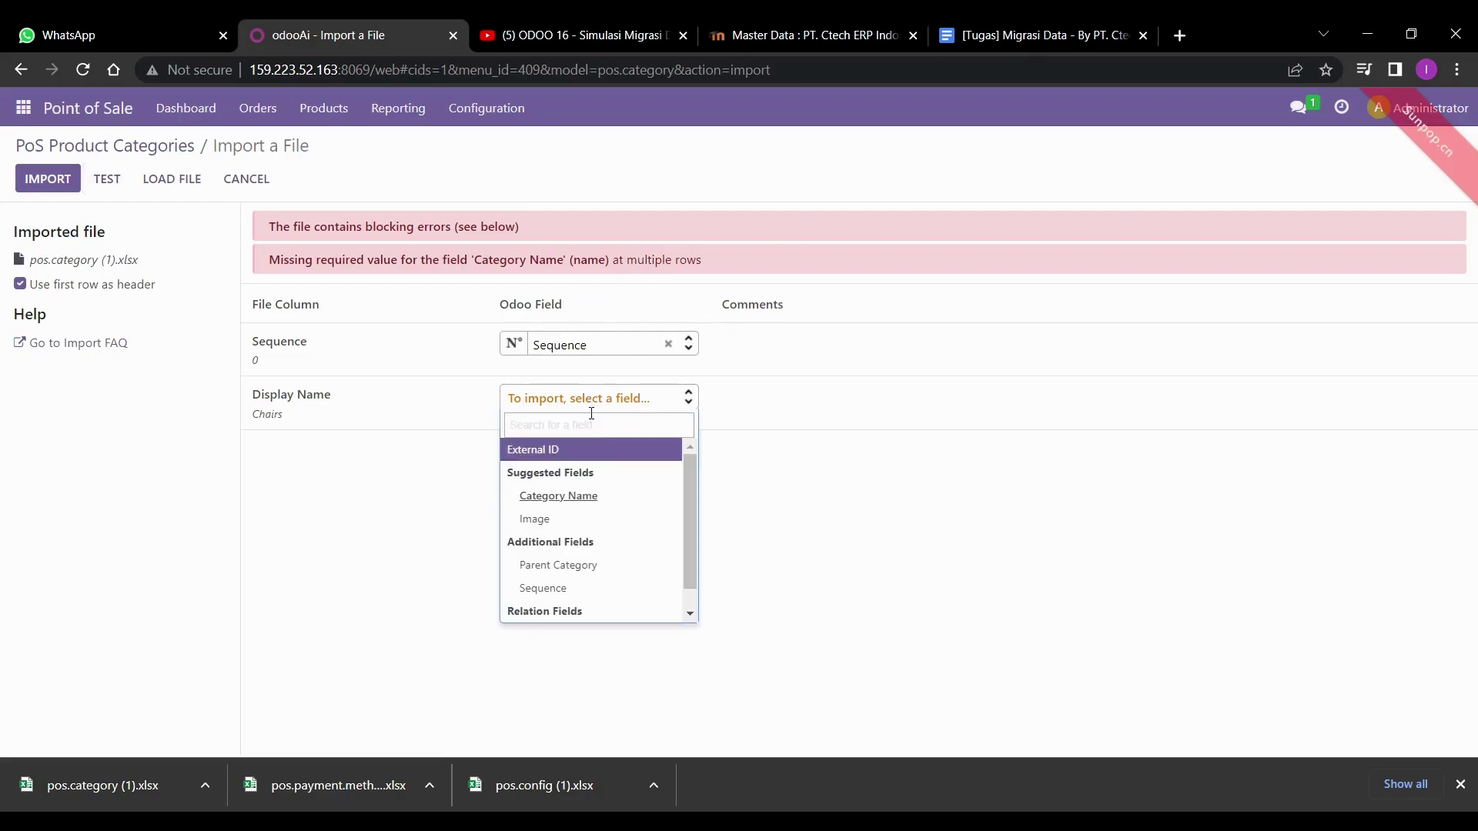
click(579, 401)
click(47, 178)
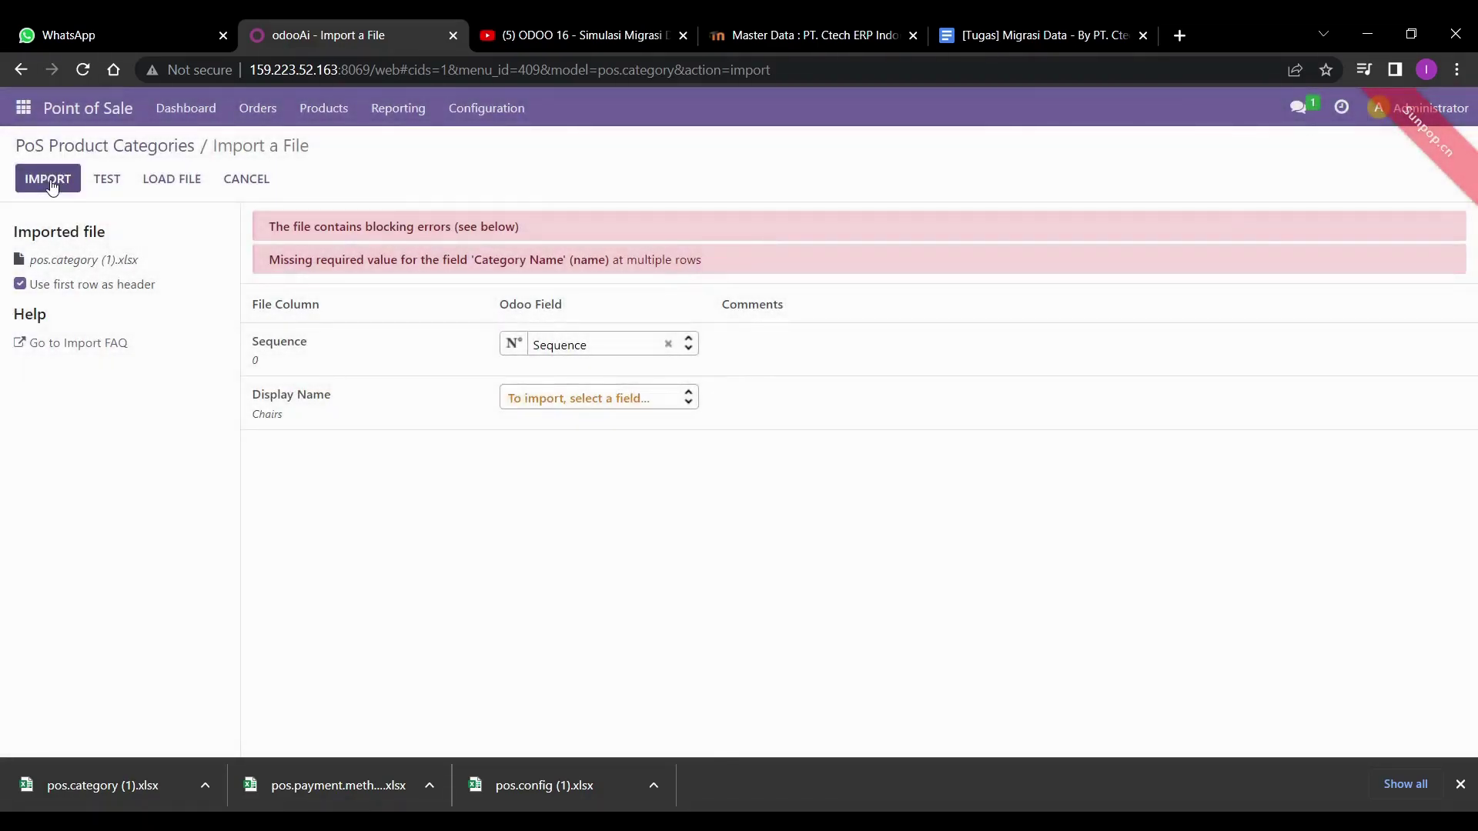
click(601, 401)
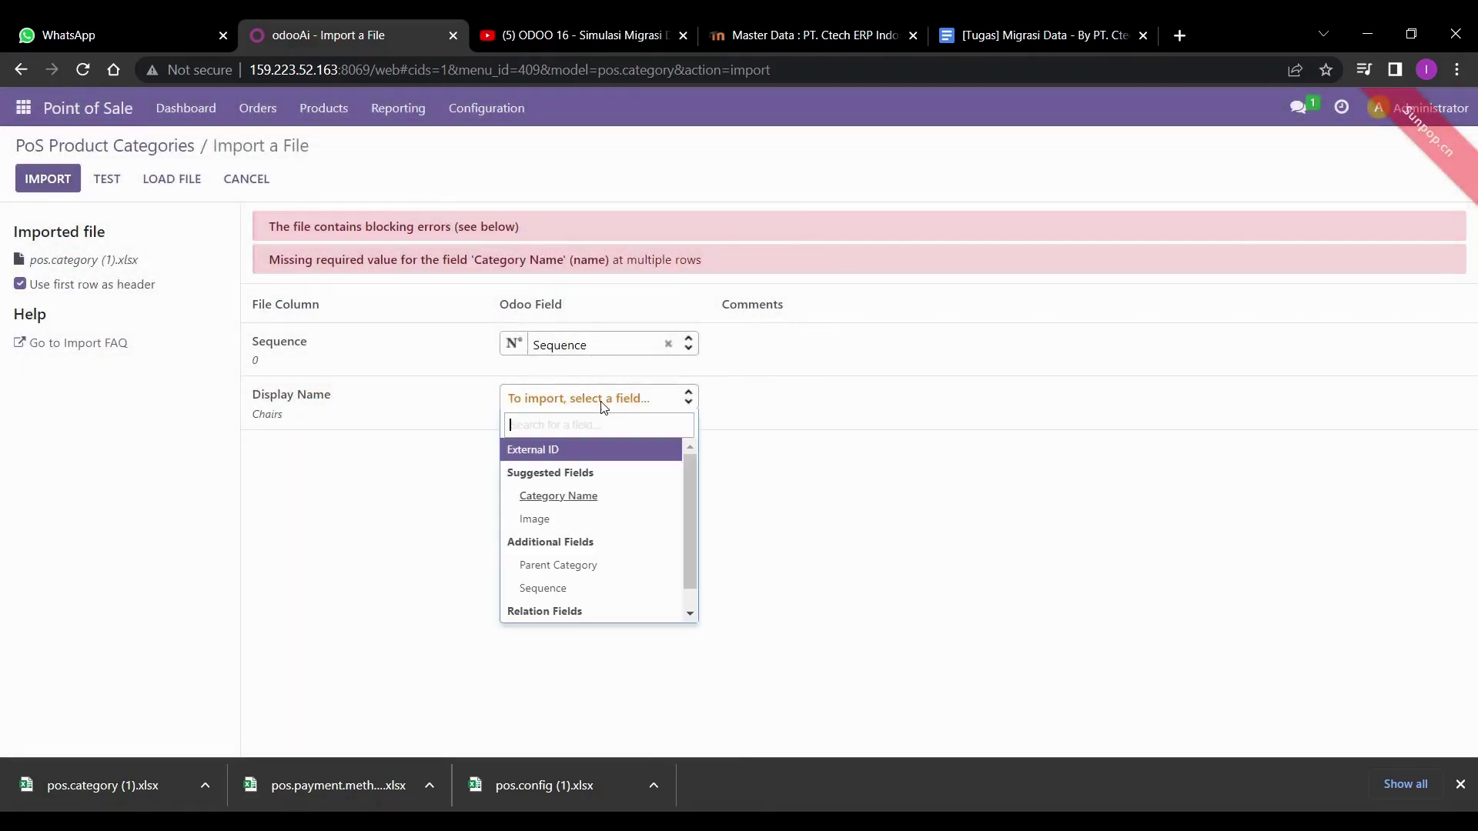
scroll(585, 606, down, 1)
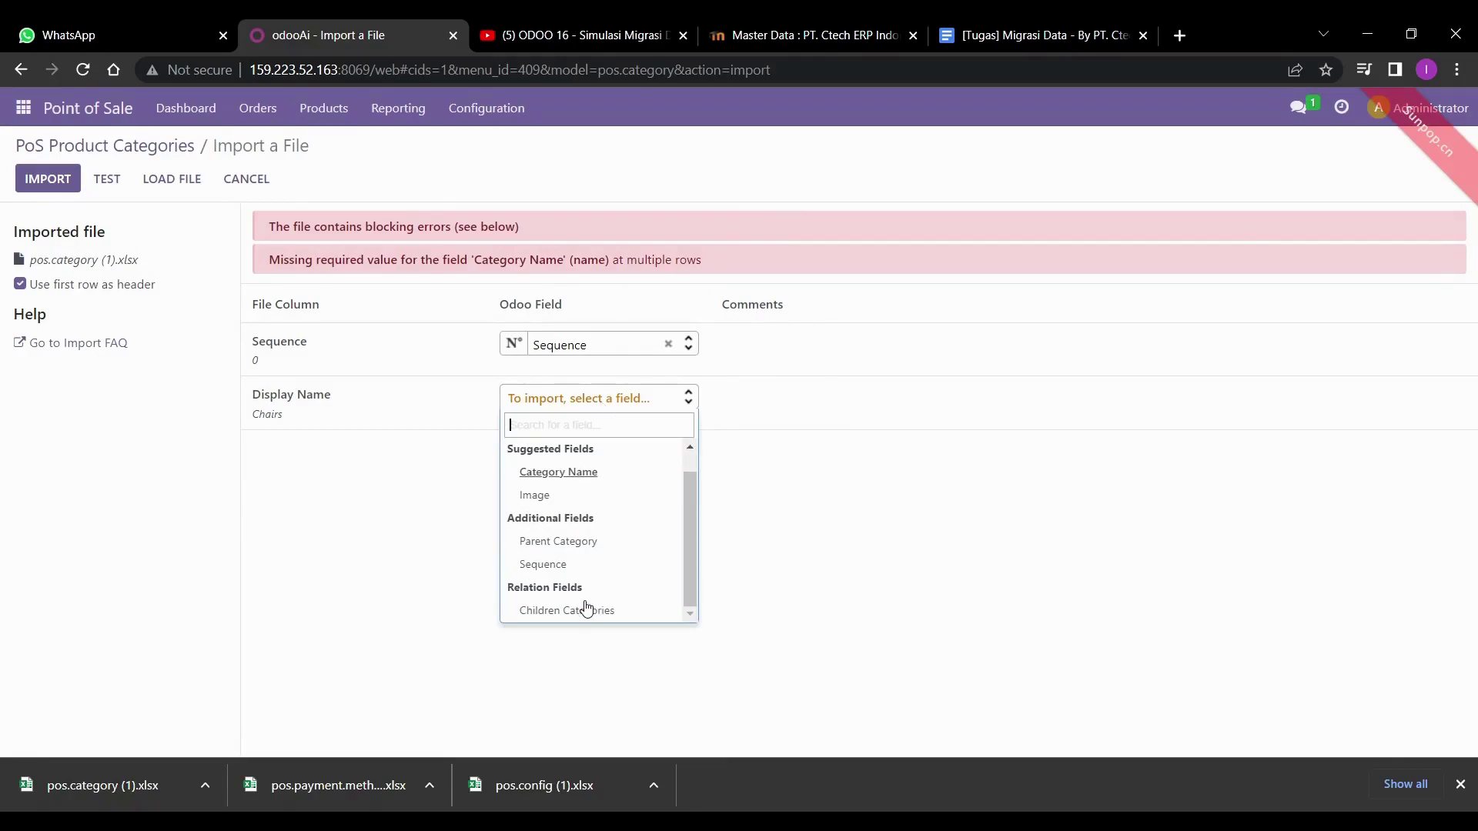
scroll(607, 458, up, 1)
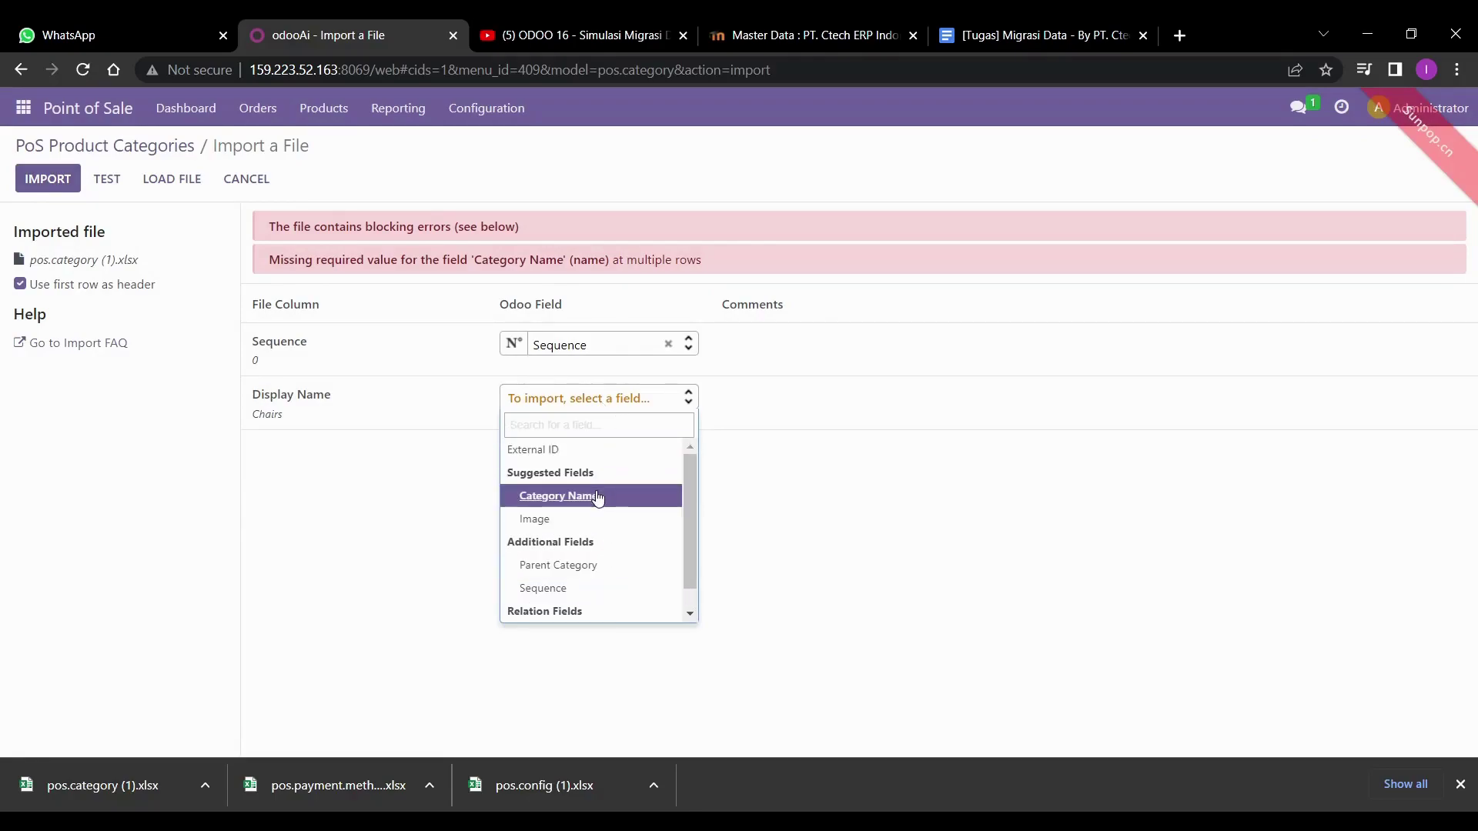
click(598, 497)
click(55, 177)
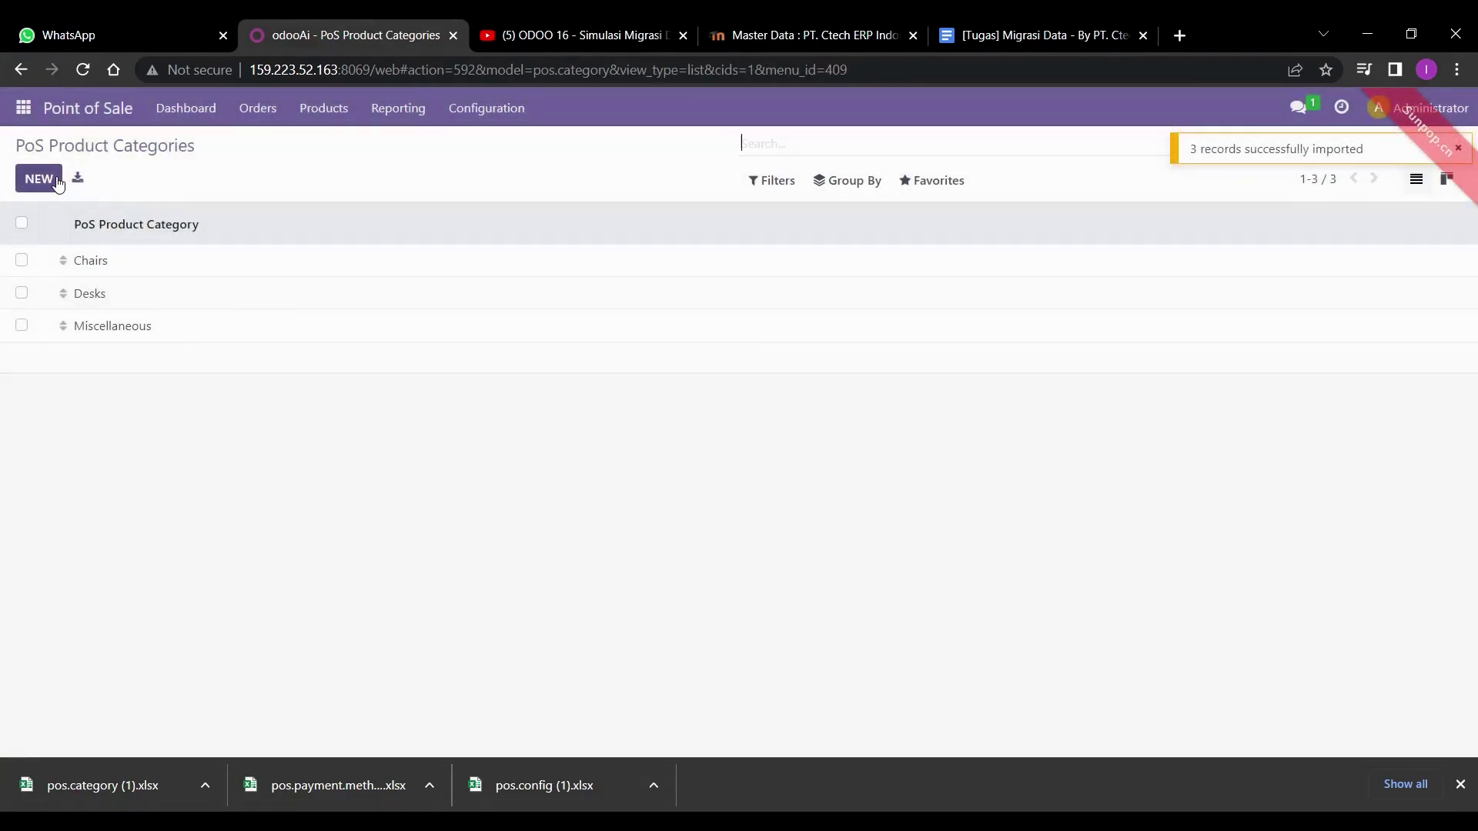
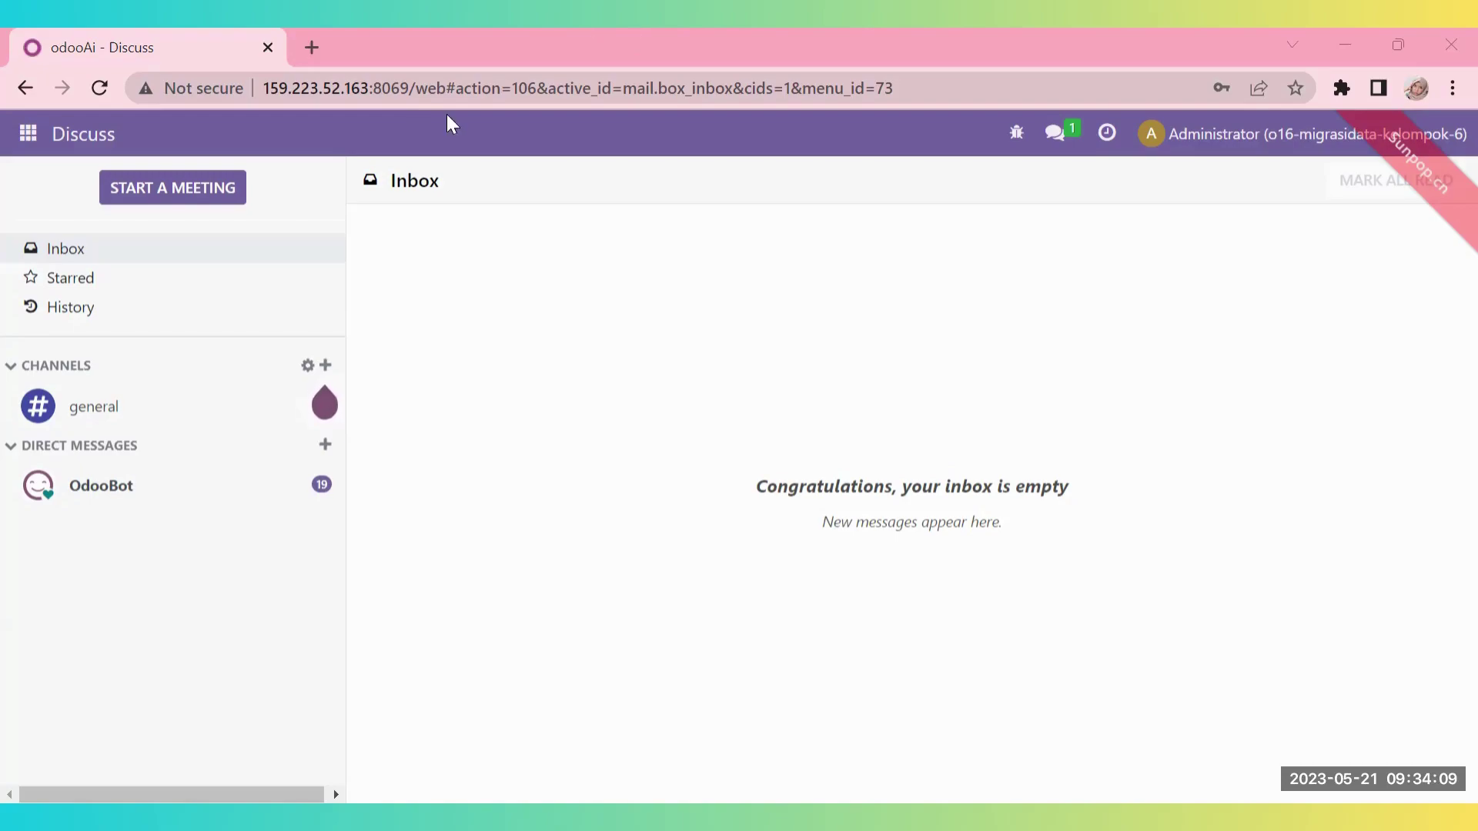
- Go to the Sales app's Units of Measure list with its 39 existing units
click(35, 143)
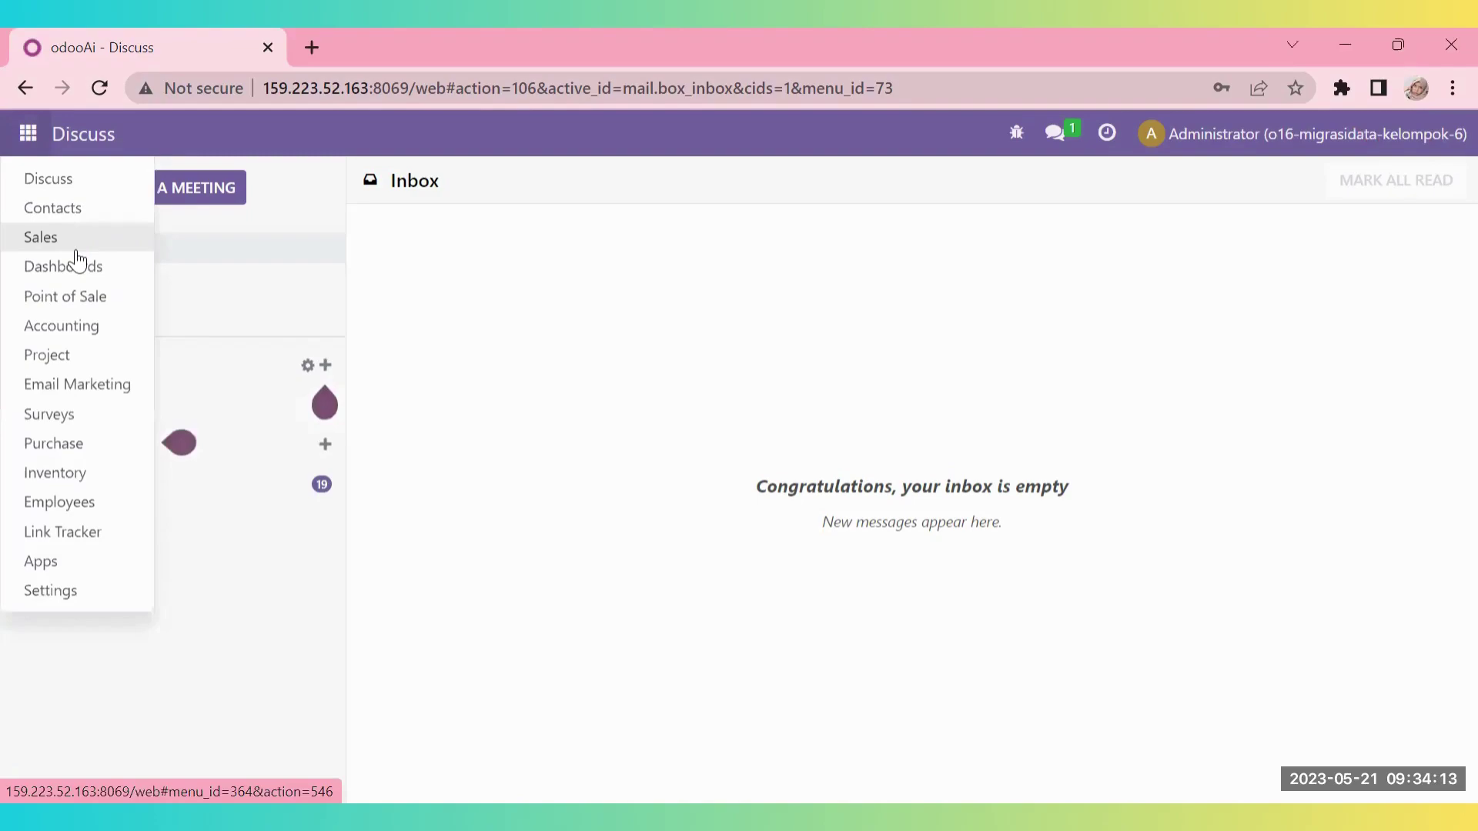
click(77, 263)
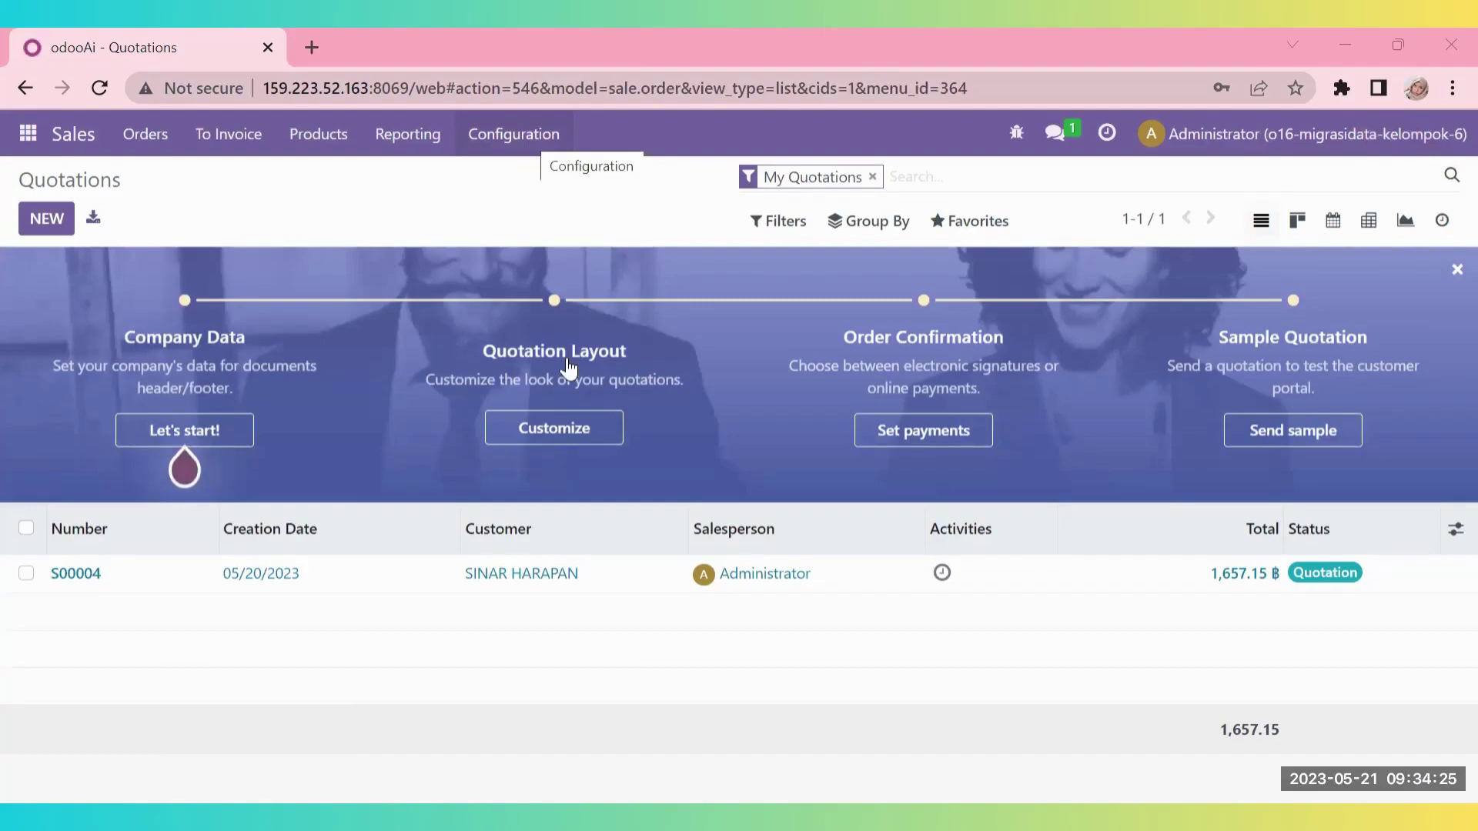
click(565, 397)
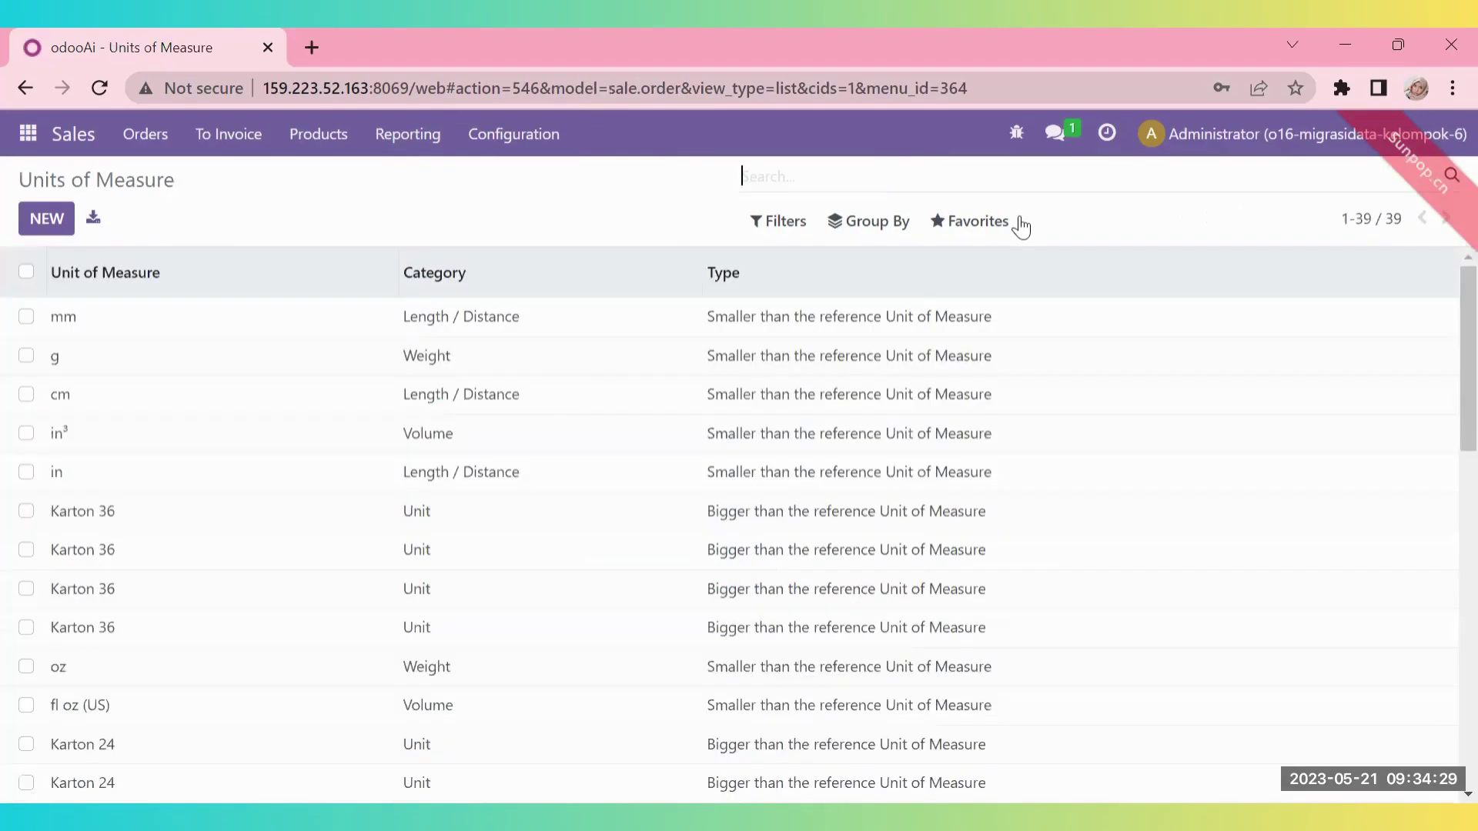
- Import the 01 import.uom sheet from Migrasi Data - Staff Inventory.xlsx, bringing units to 42
click(1003, 226)
click(1024, 308)
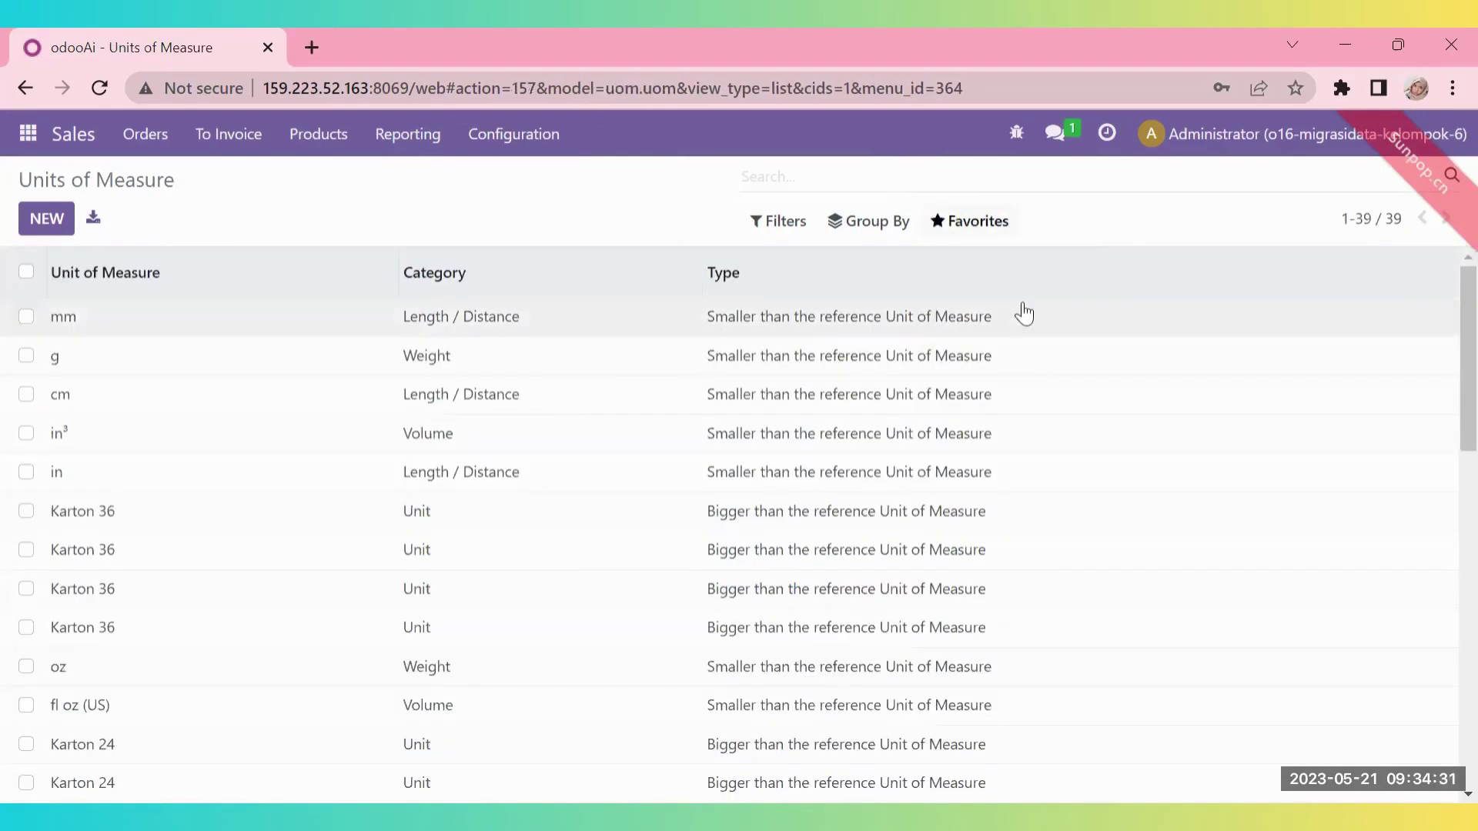
click(109, 217)
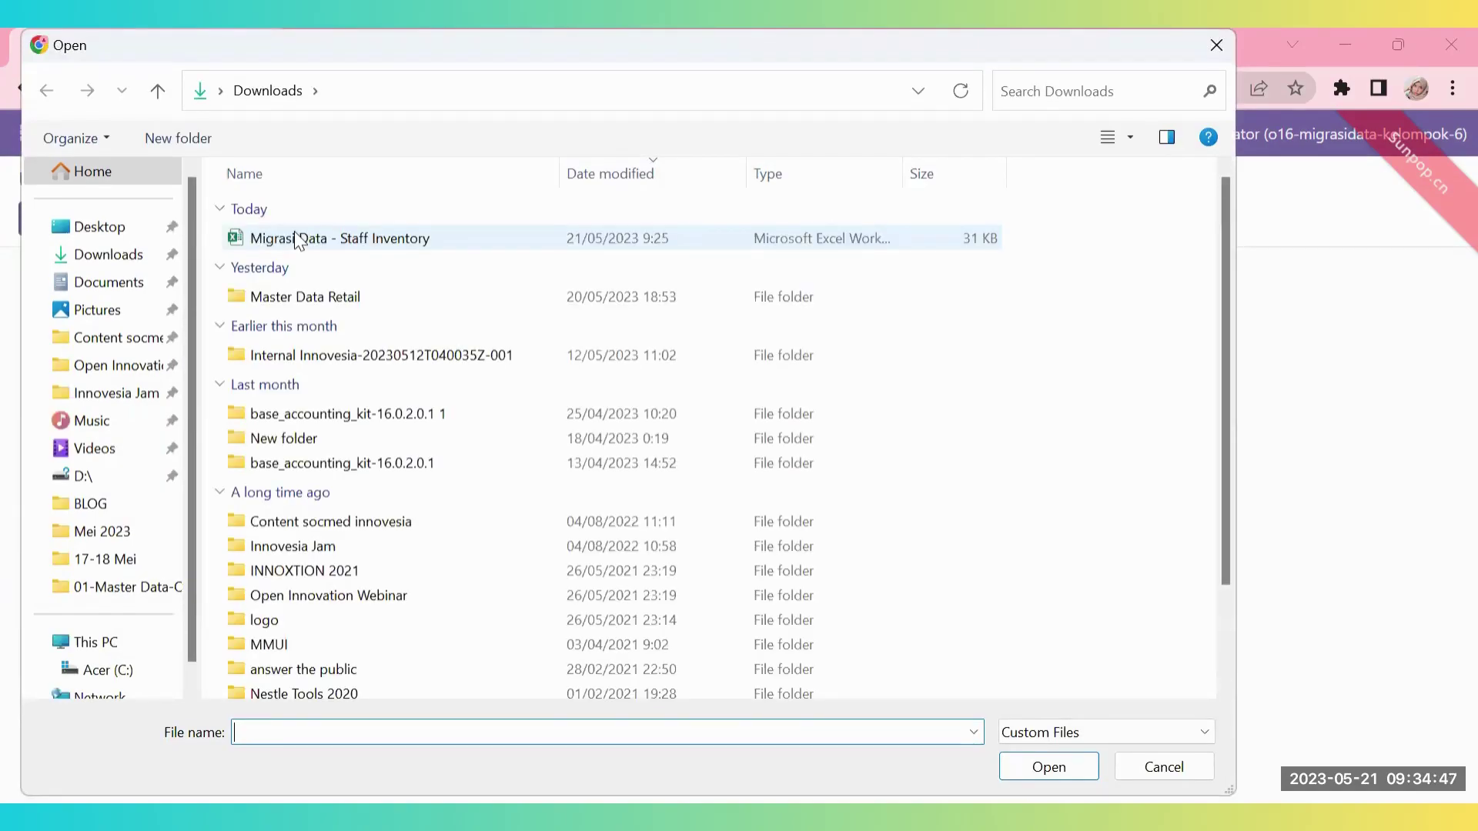
double_click(297, 240)
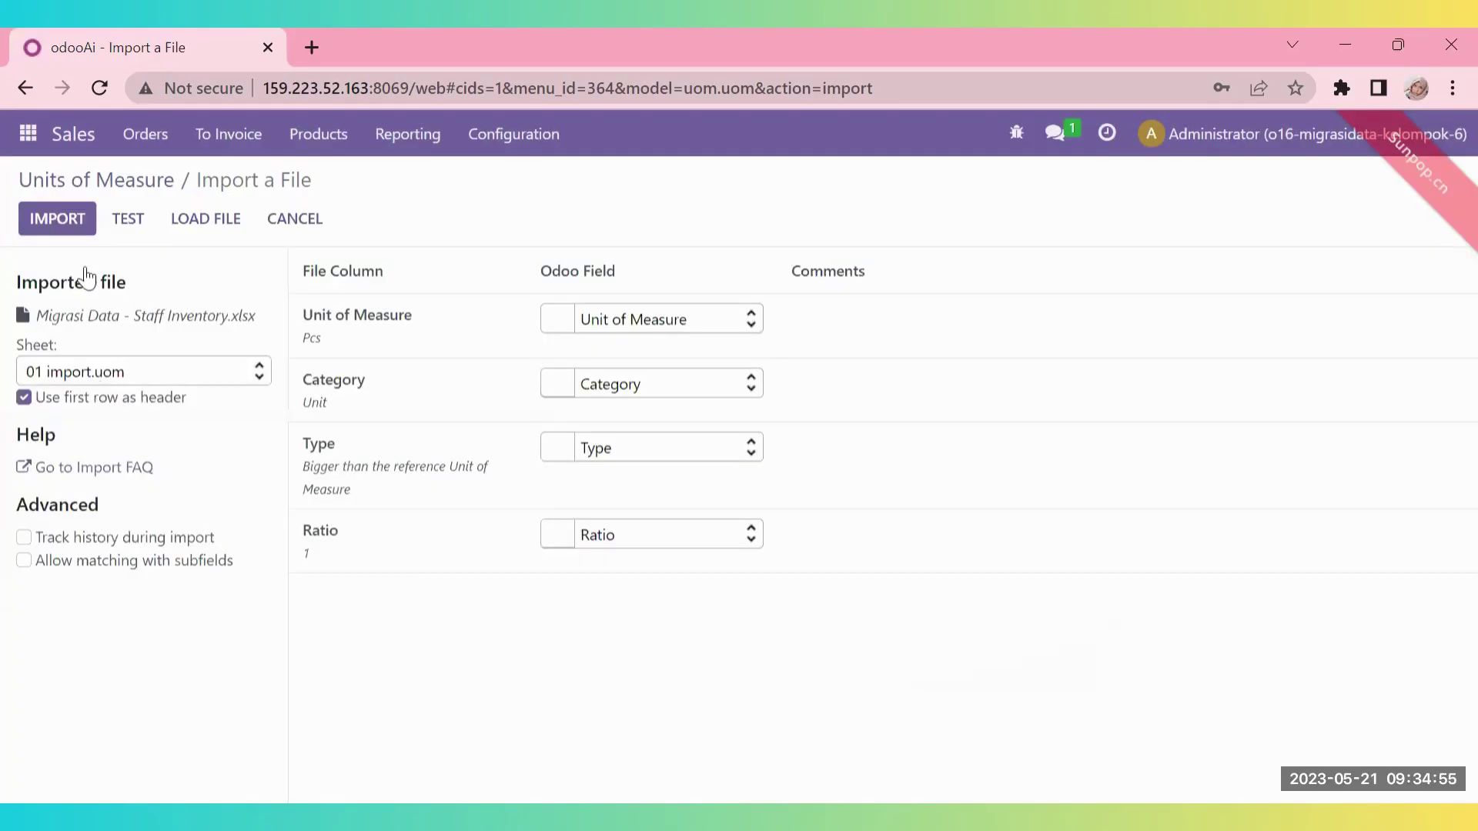
click(130, 219)
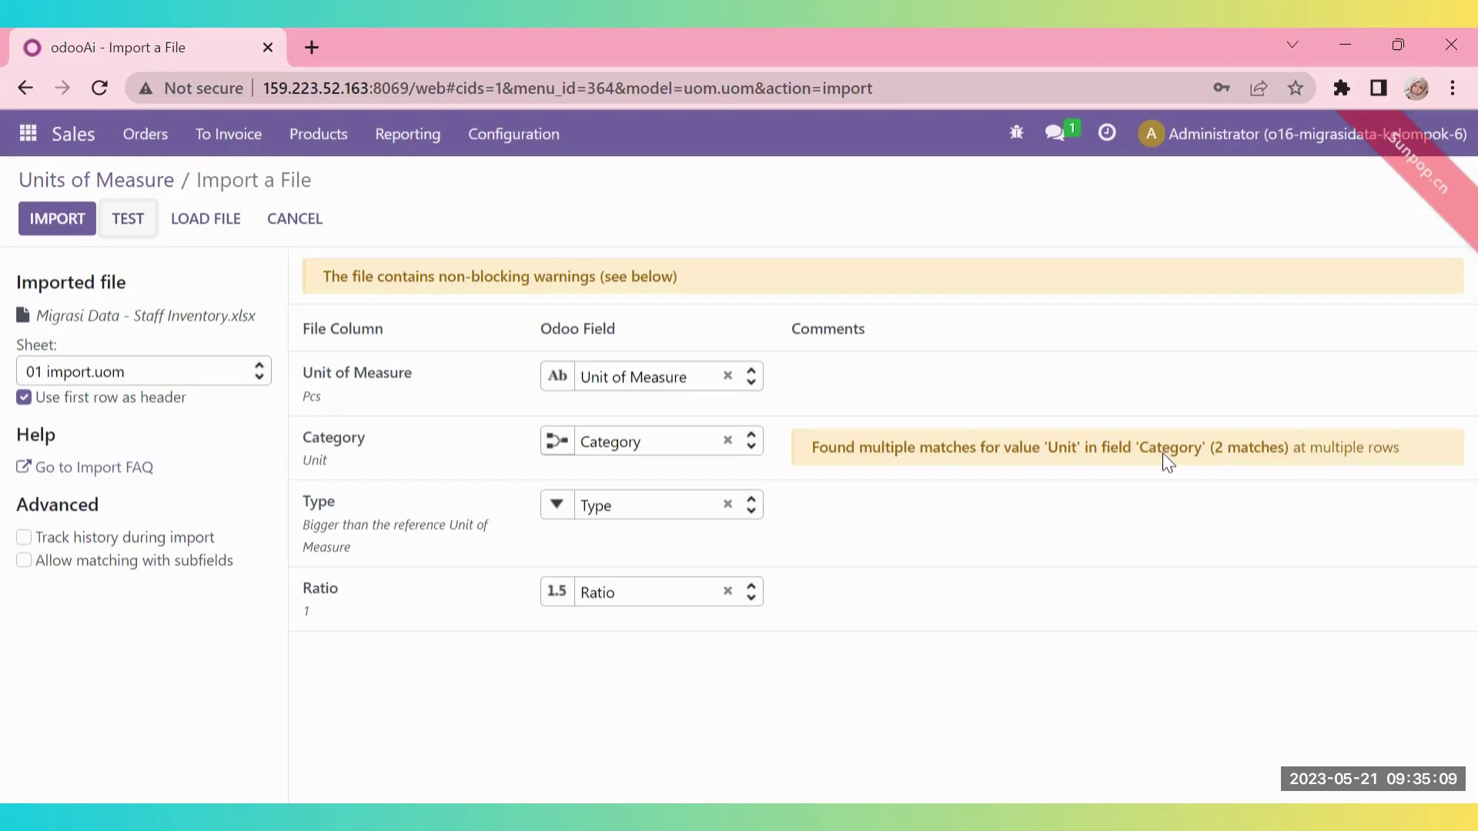
click(60, 216)
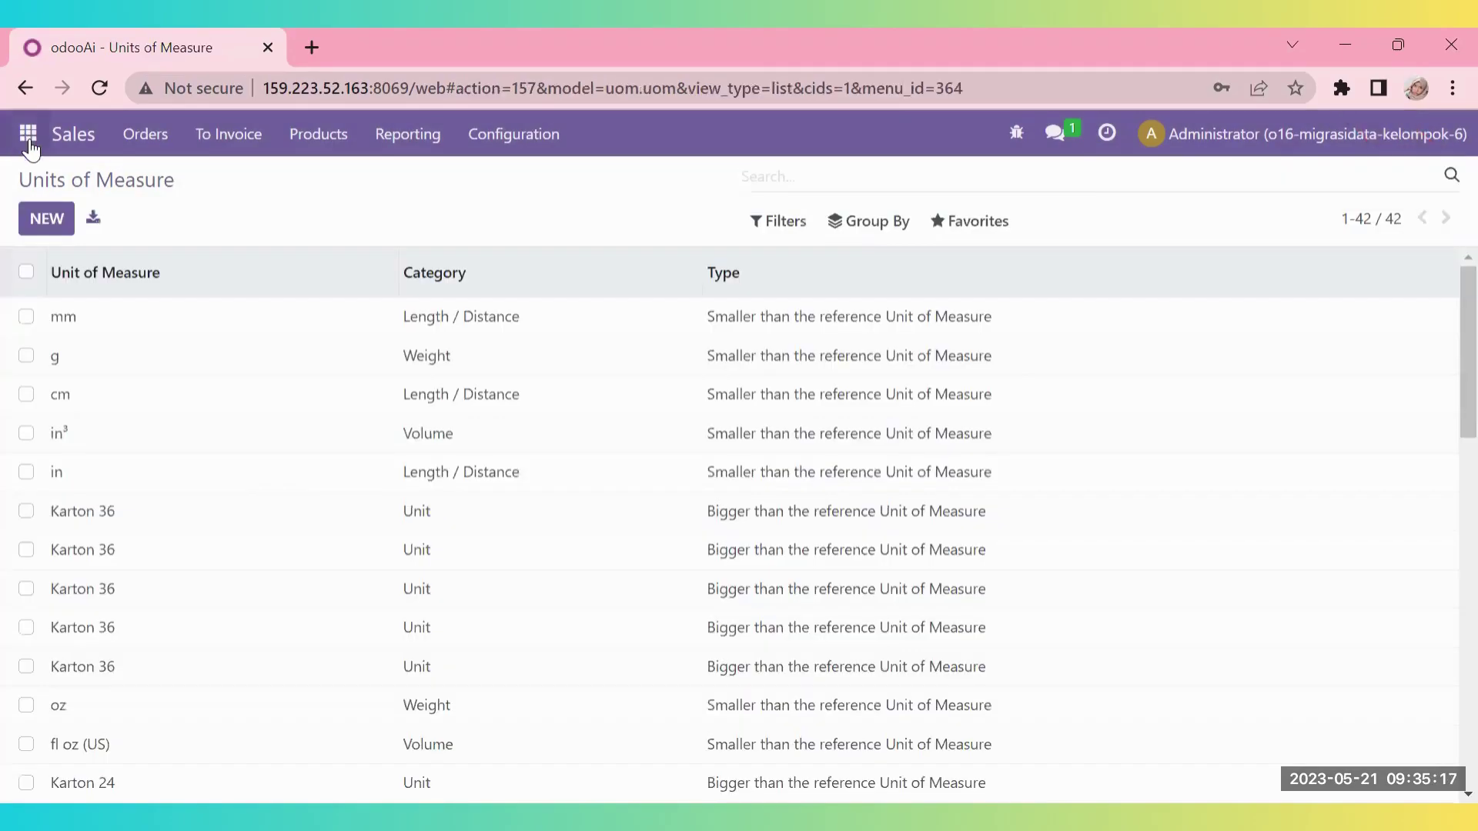
click(28, 134)
- Go to the Inventory app's Product Categories list
click(69, 472)
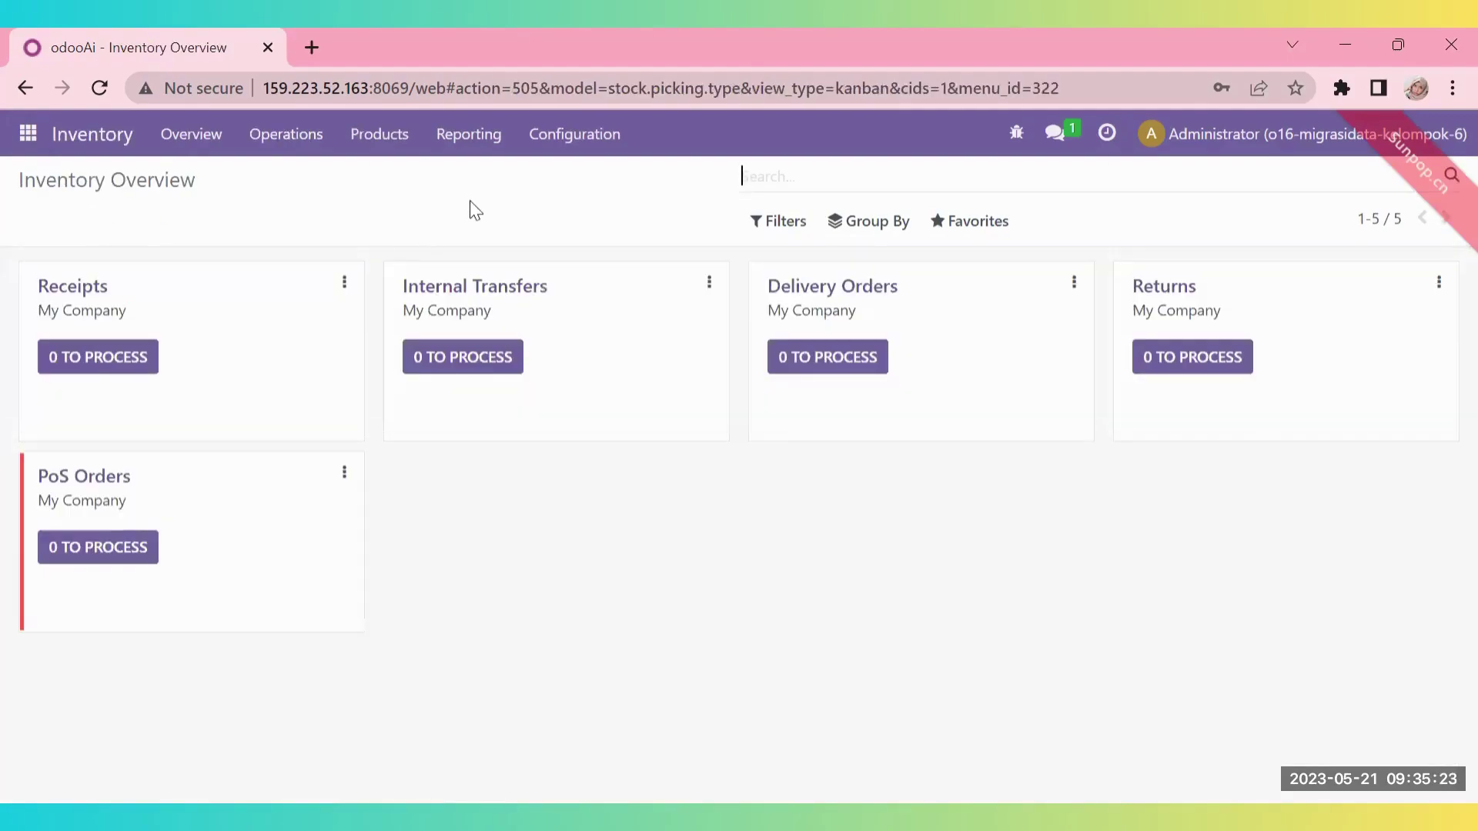
click(574, 134)
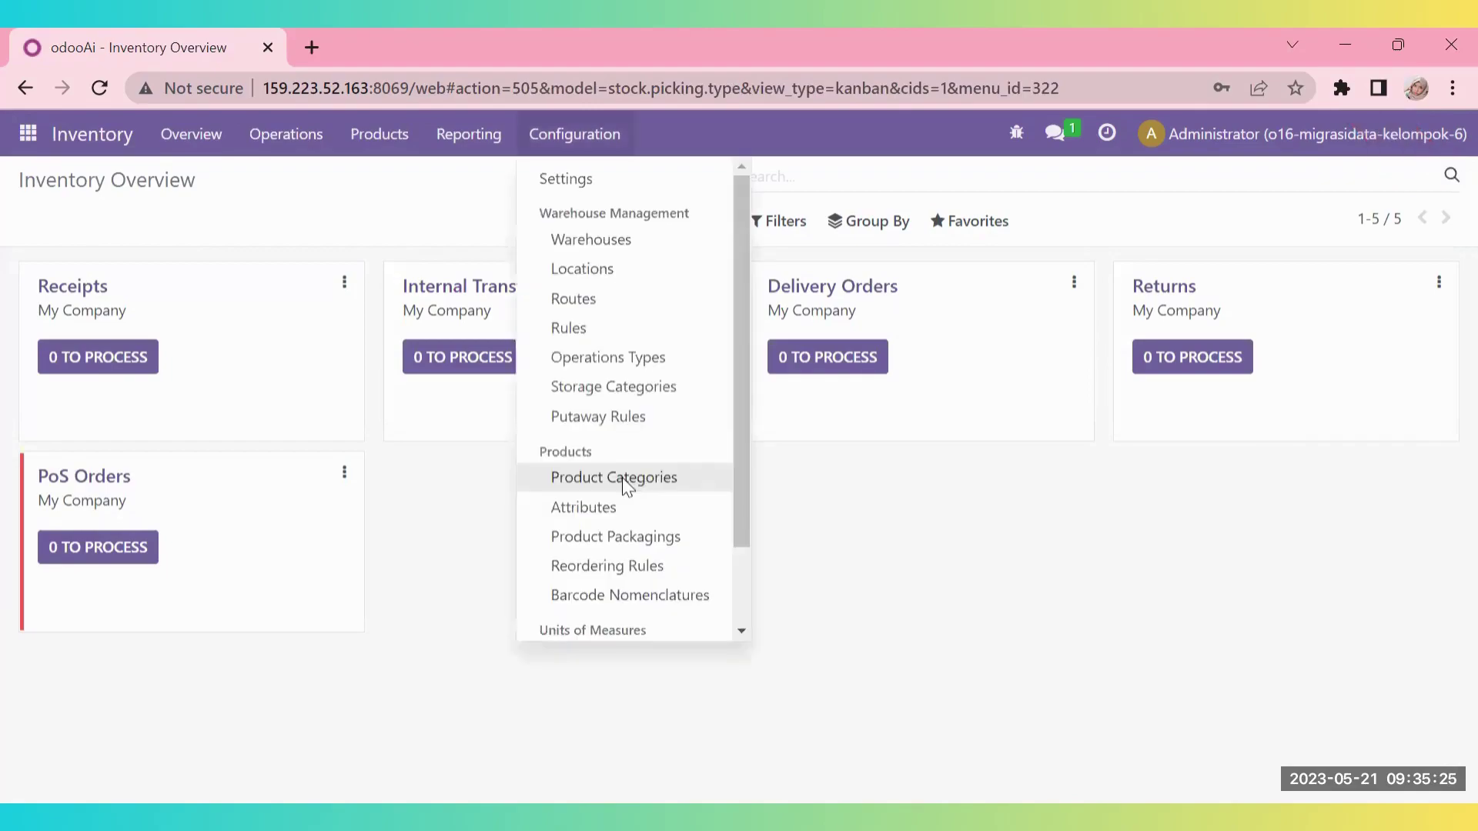
click(620, 478)
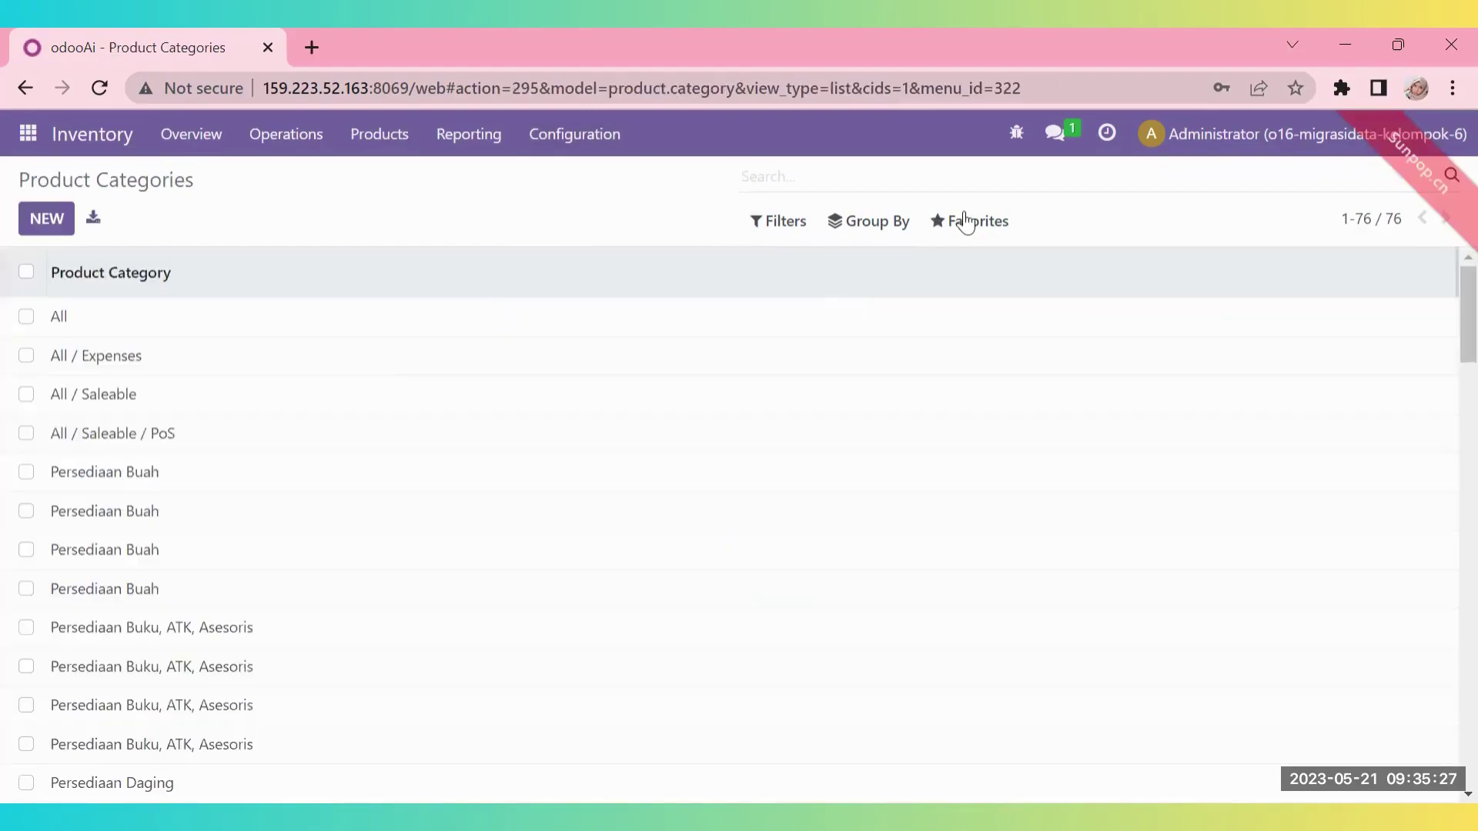
- Import 18 categories from the 02 import.product.category sheet, bringing the total to 94
click(963, 224)
click(986, 306)
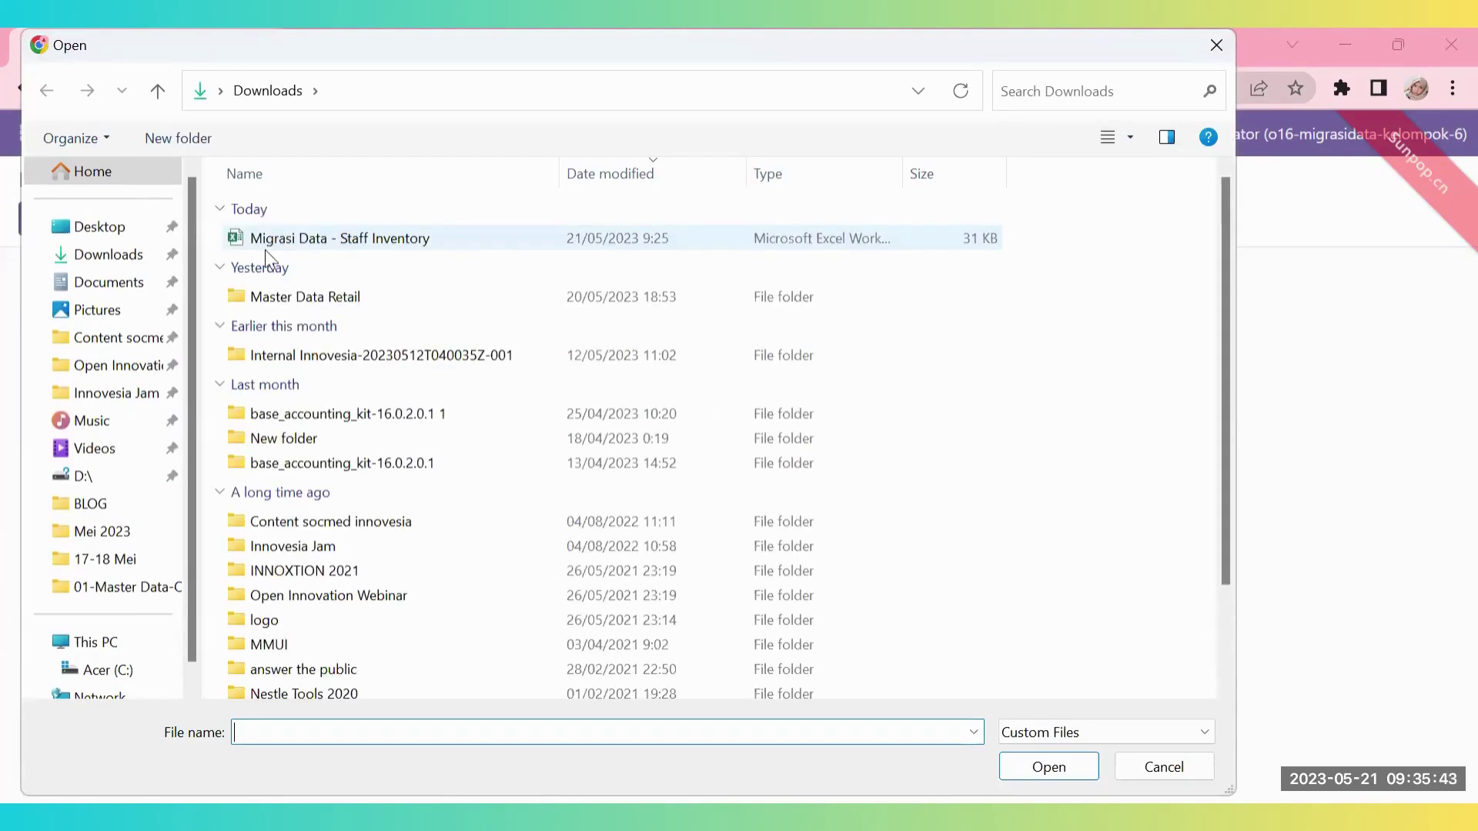
double_click(265, 245)
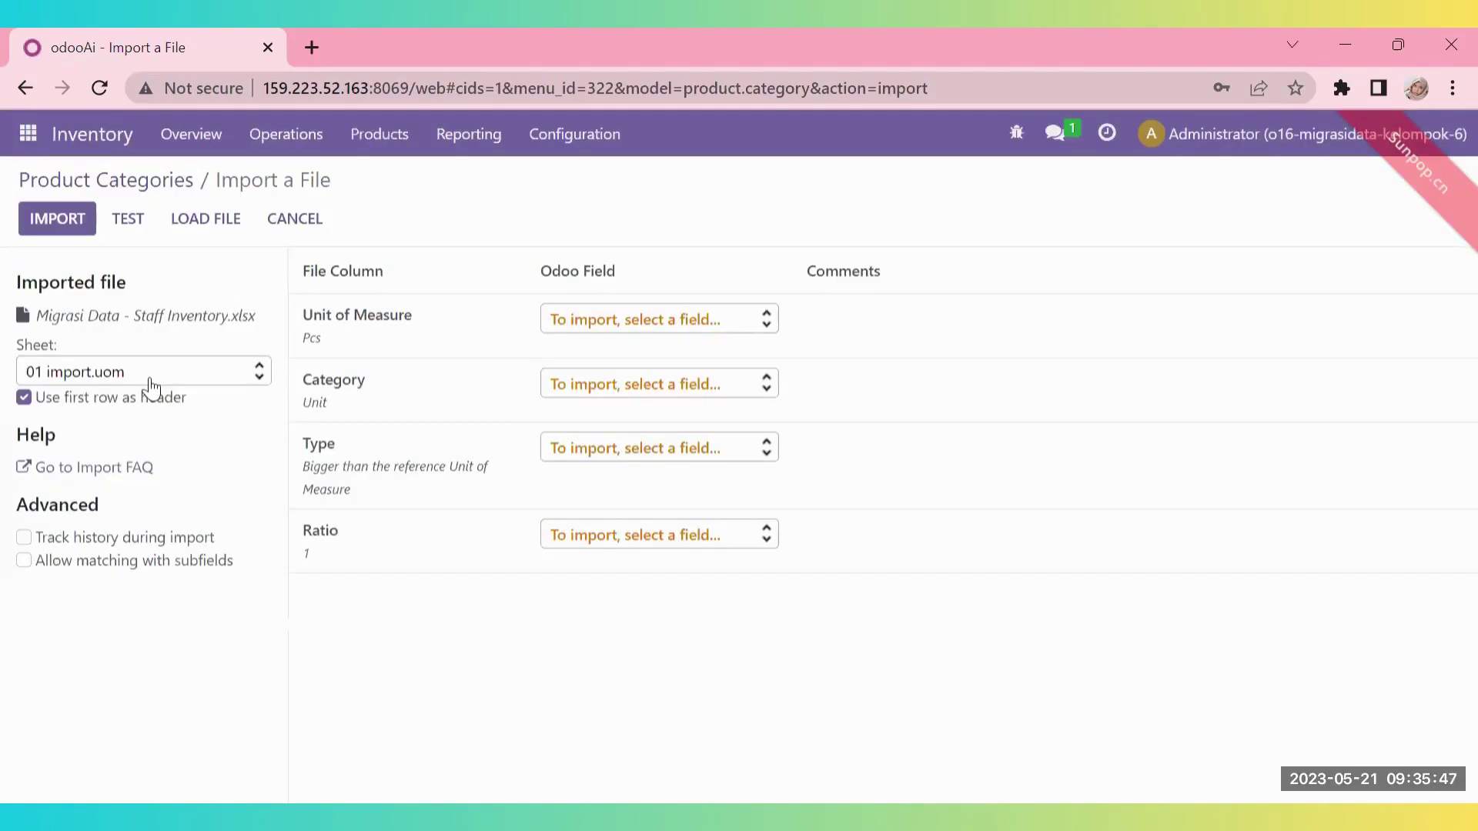
click(151, 378)
click(158, 434)
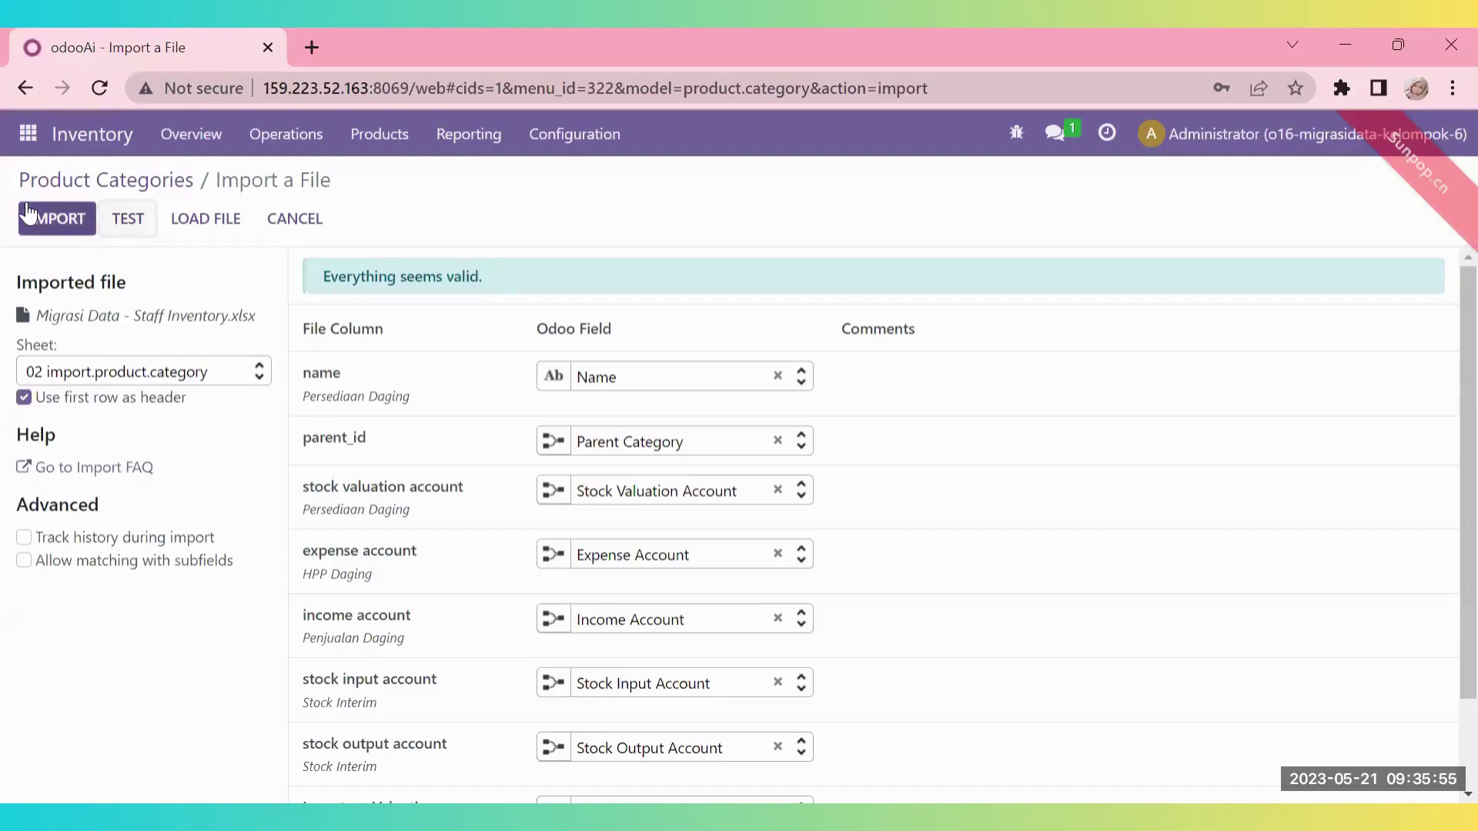
click(28, 213)
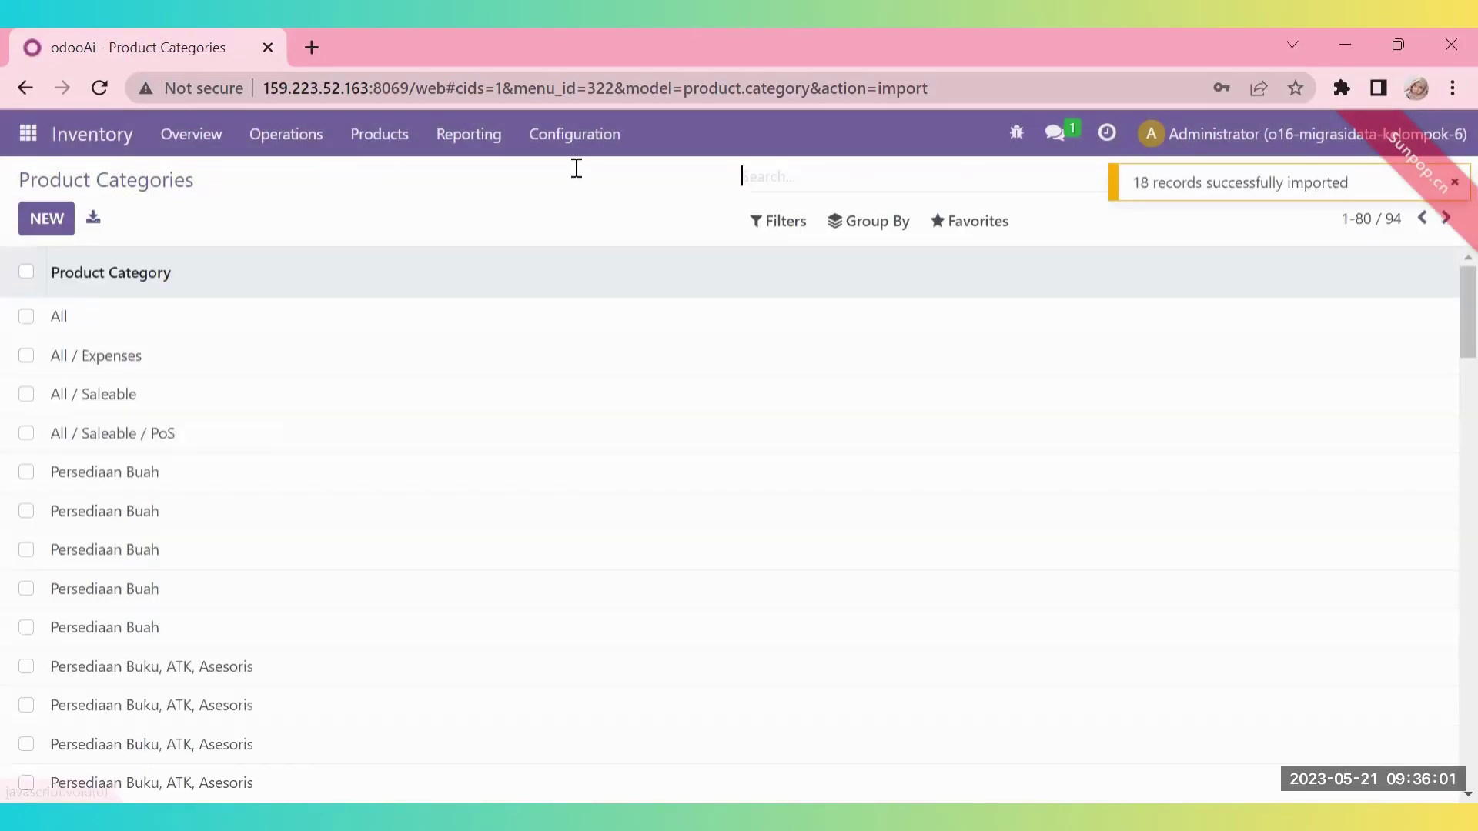
click(574, 146)
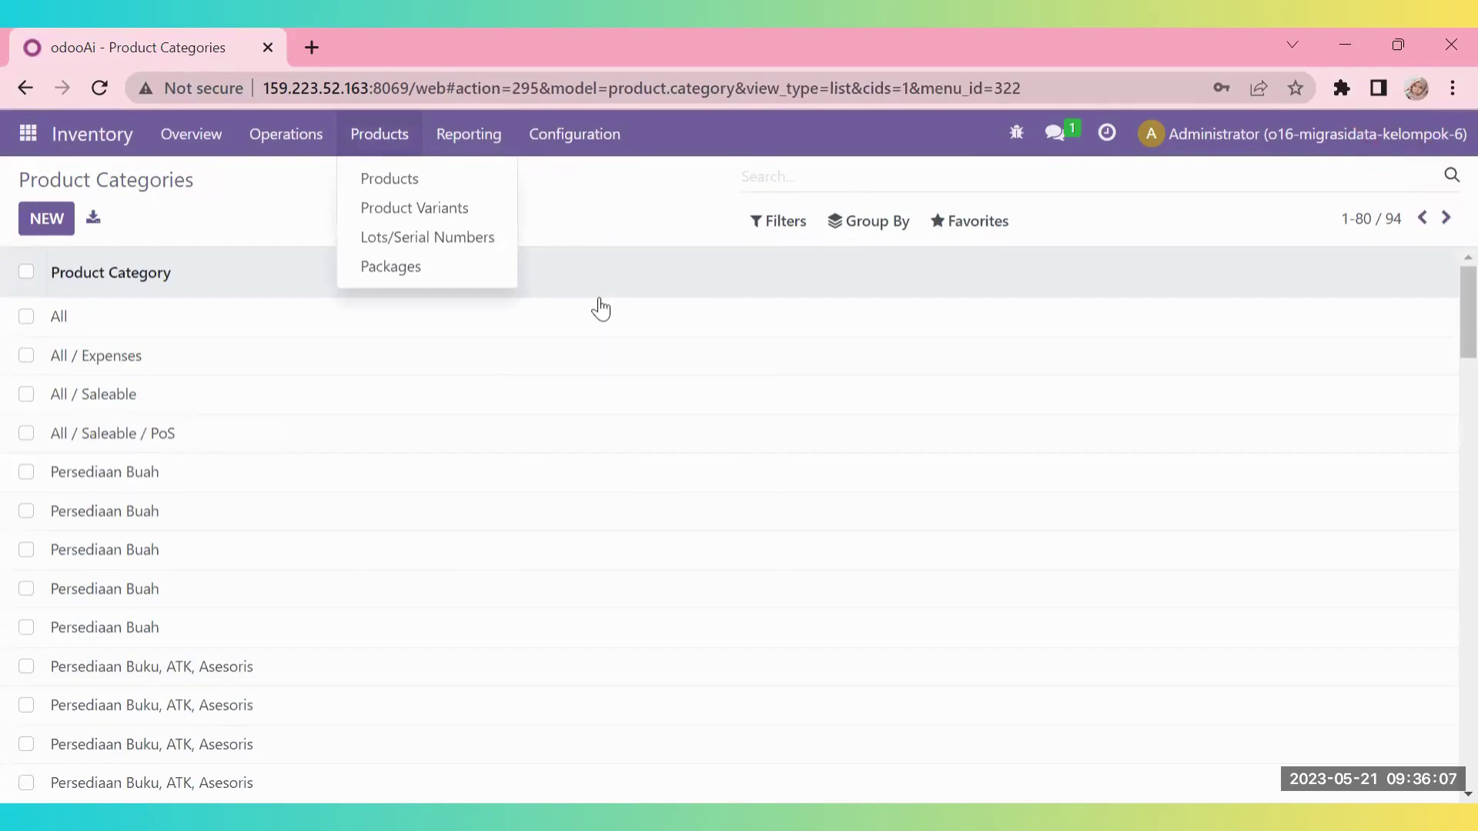
- Import the 195 products of the 03 import.master.product sheet into the Products list
click(397, 176)
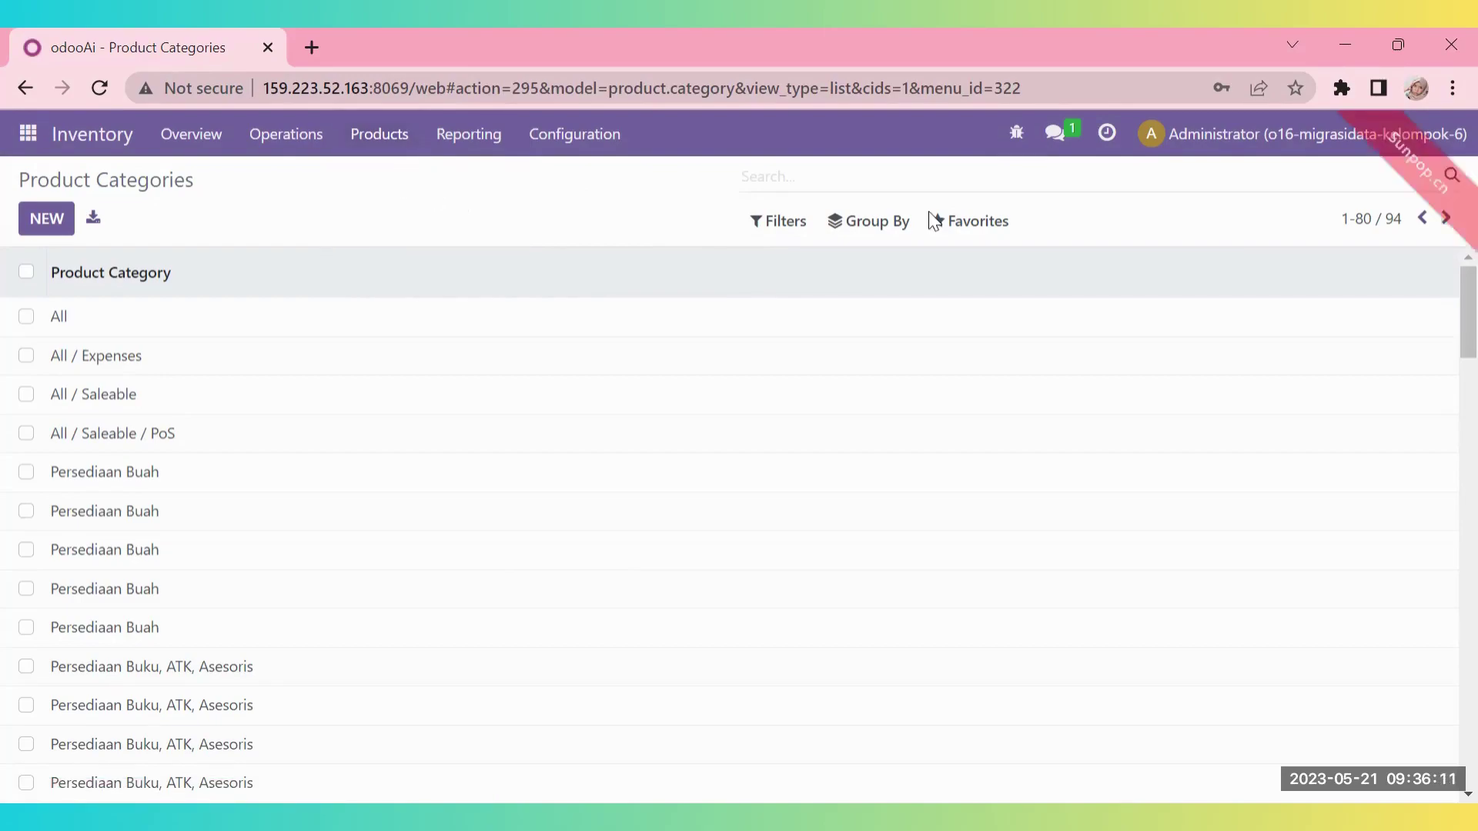
click(954, 228)
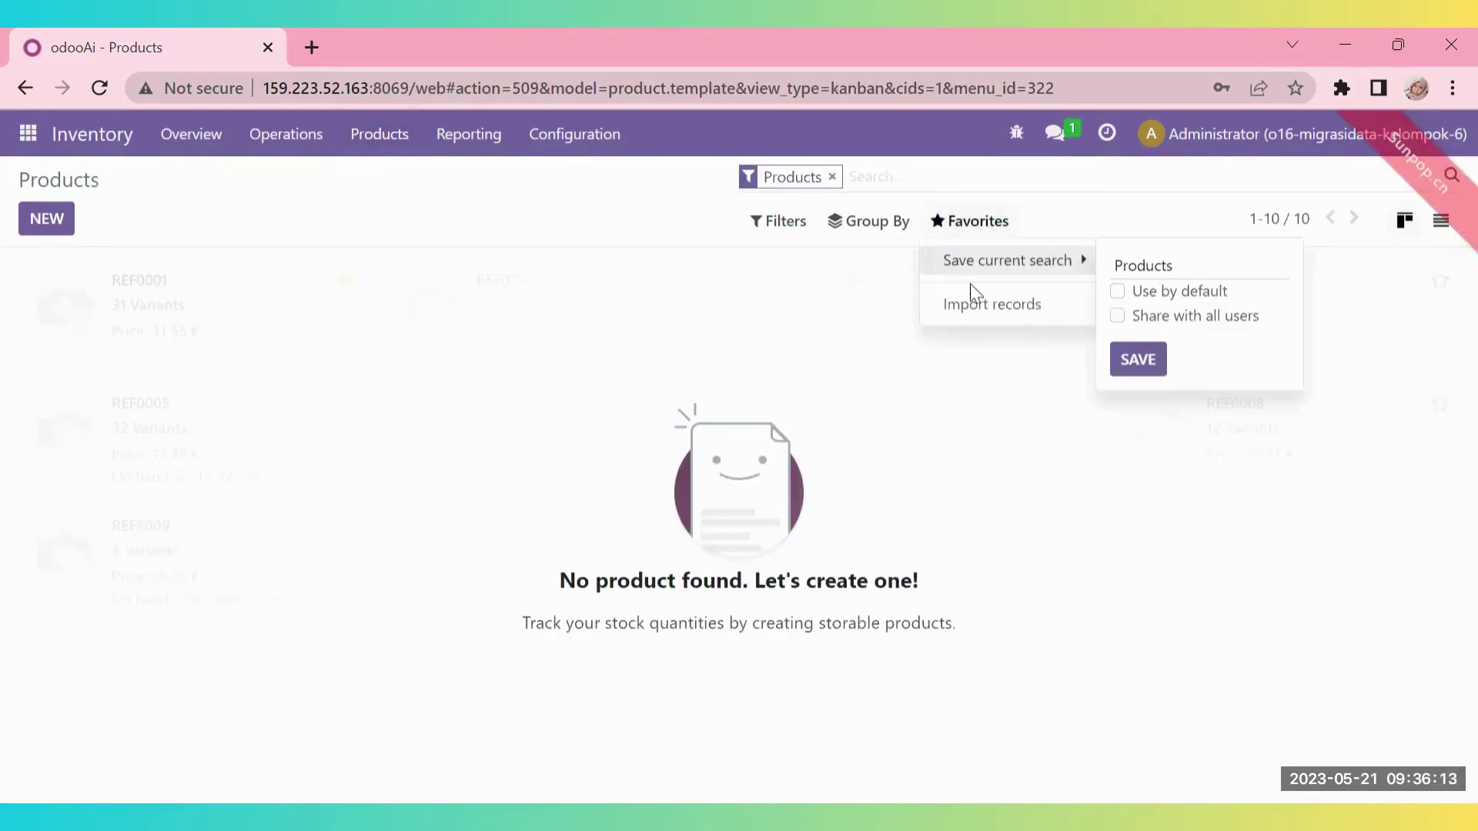
click(980, 308)
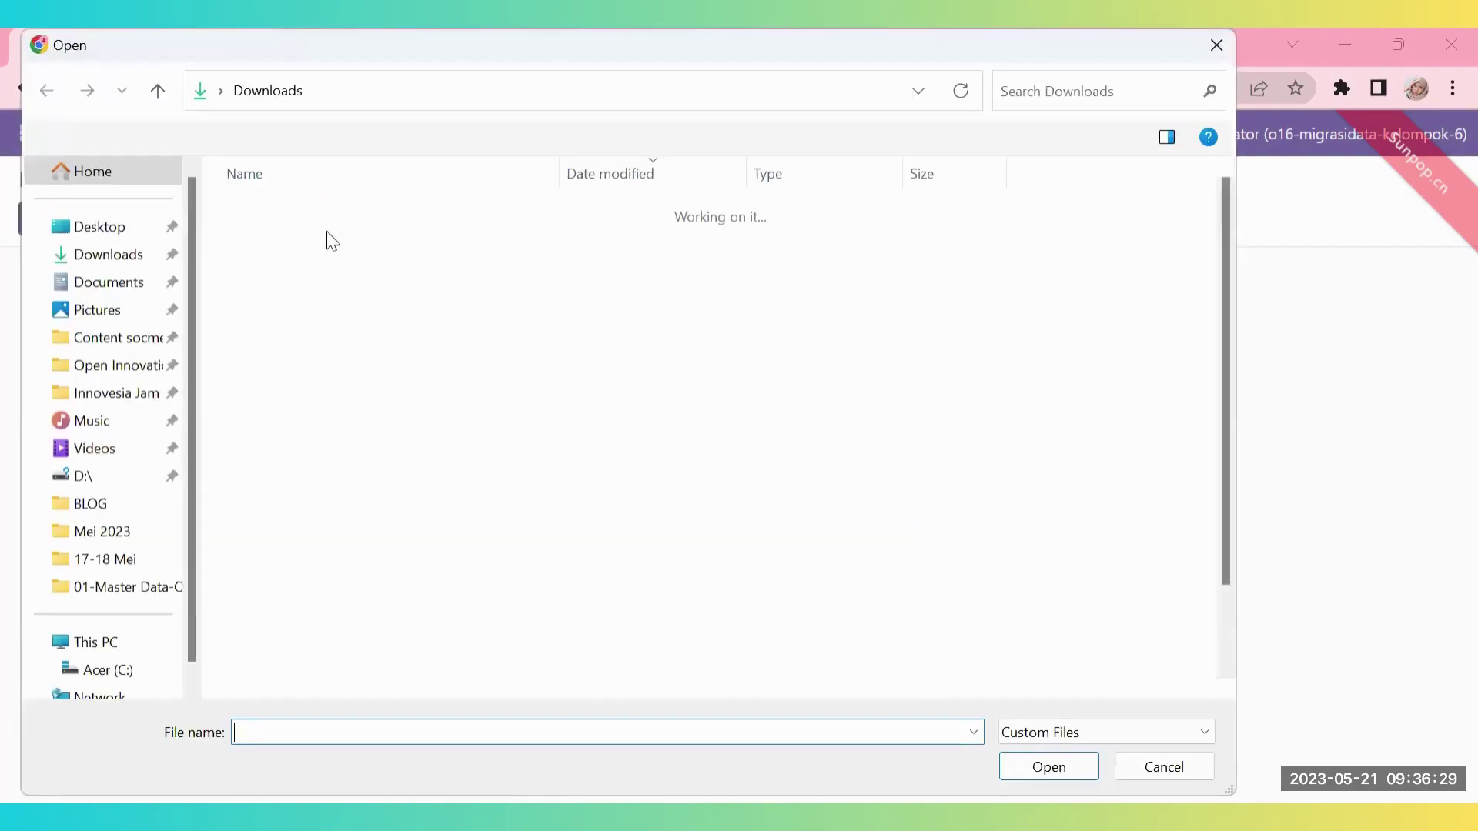
double_click(329, 240)
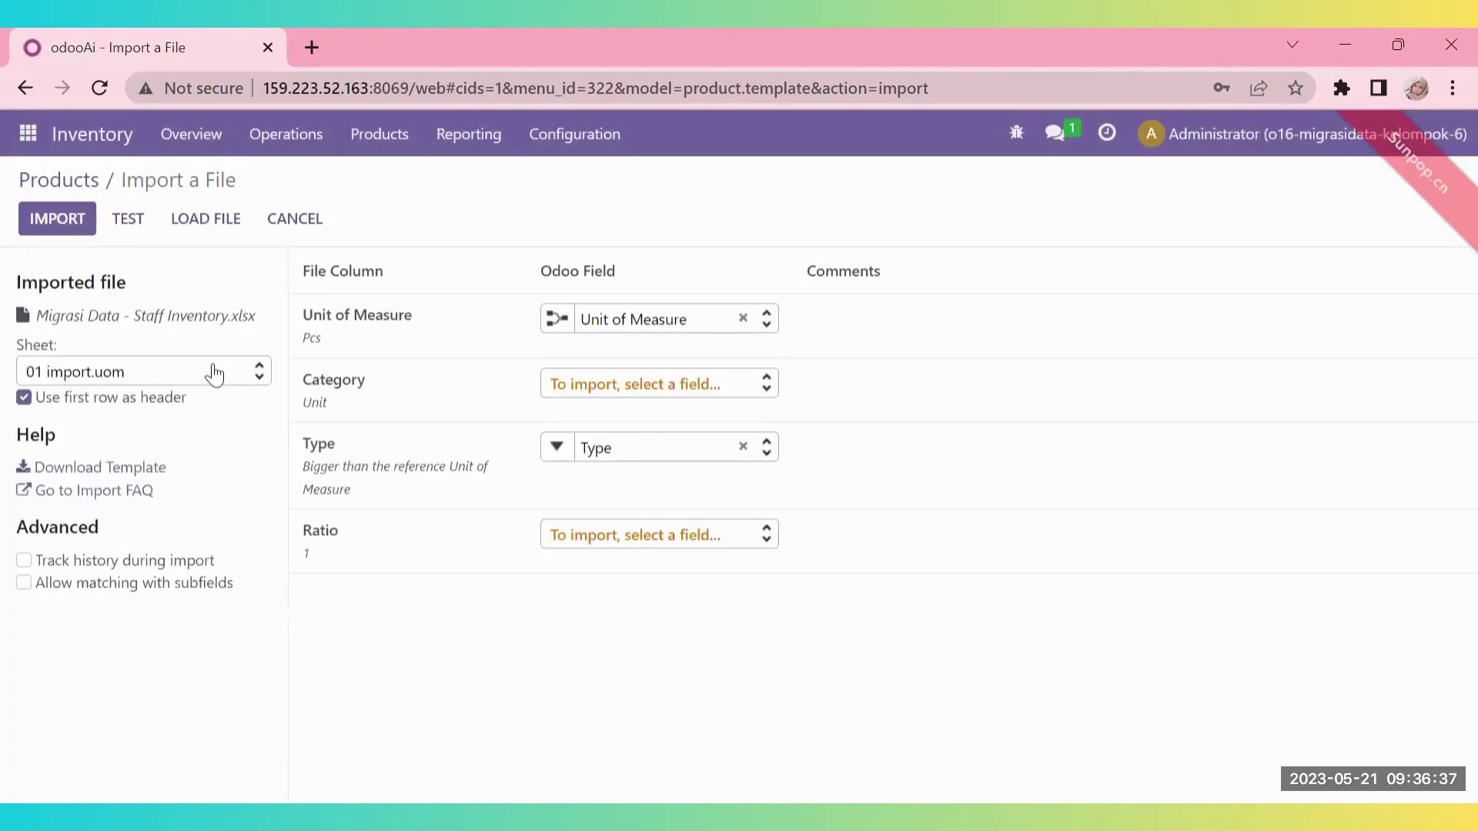
click(215, 374)
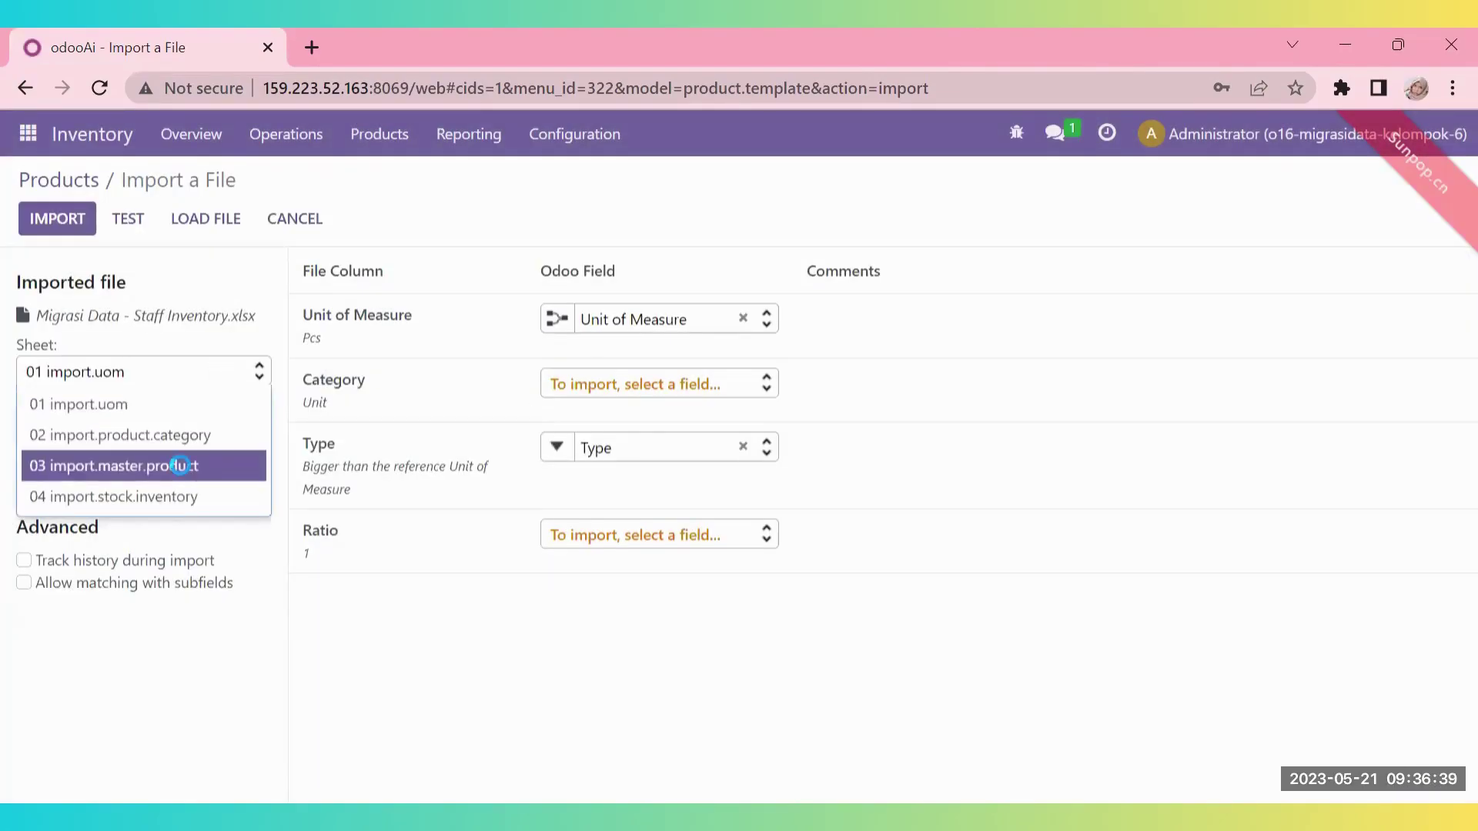
click(182, 466)
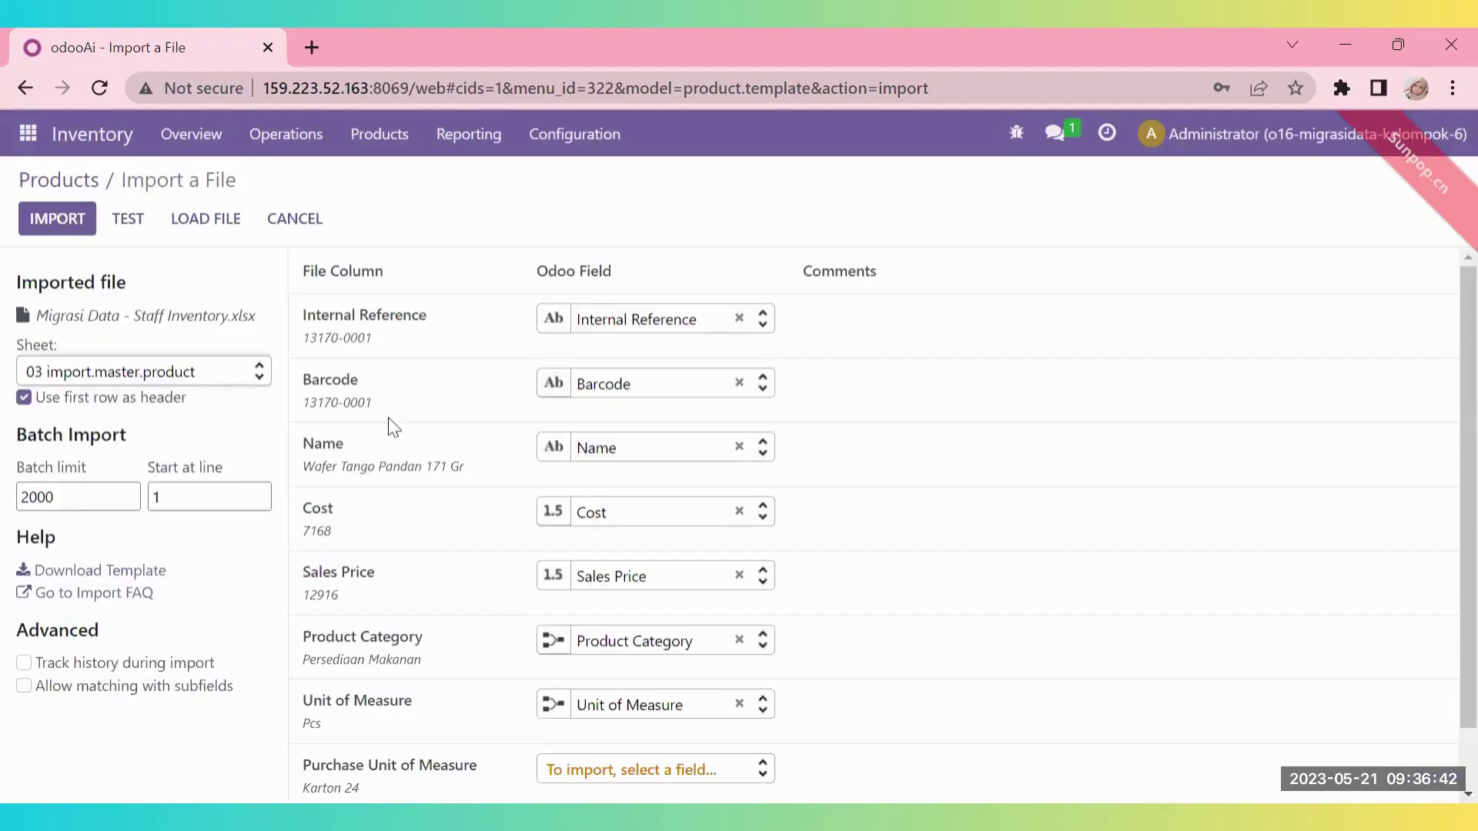
click(128, 220)
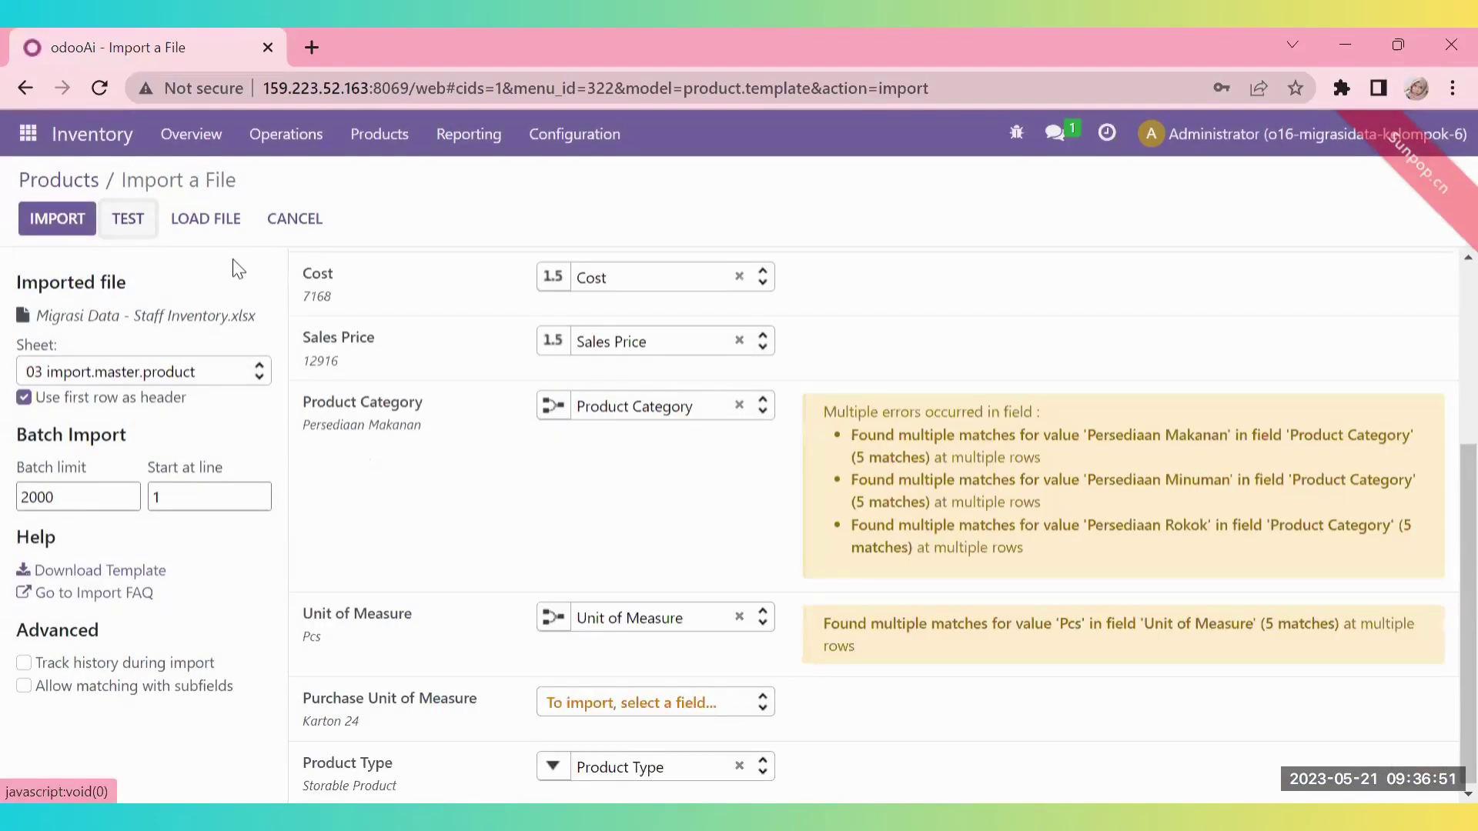
click(57, 219)
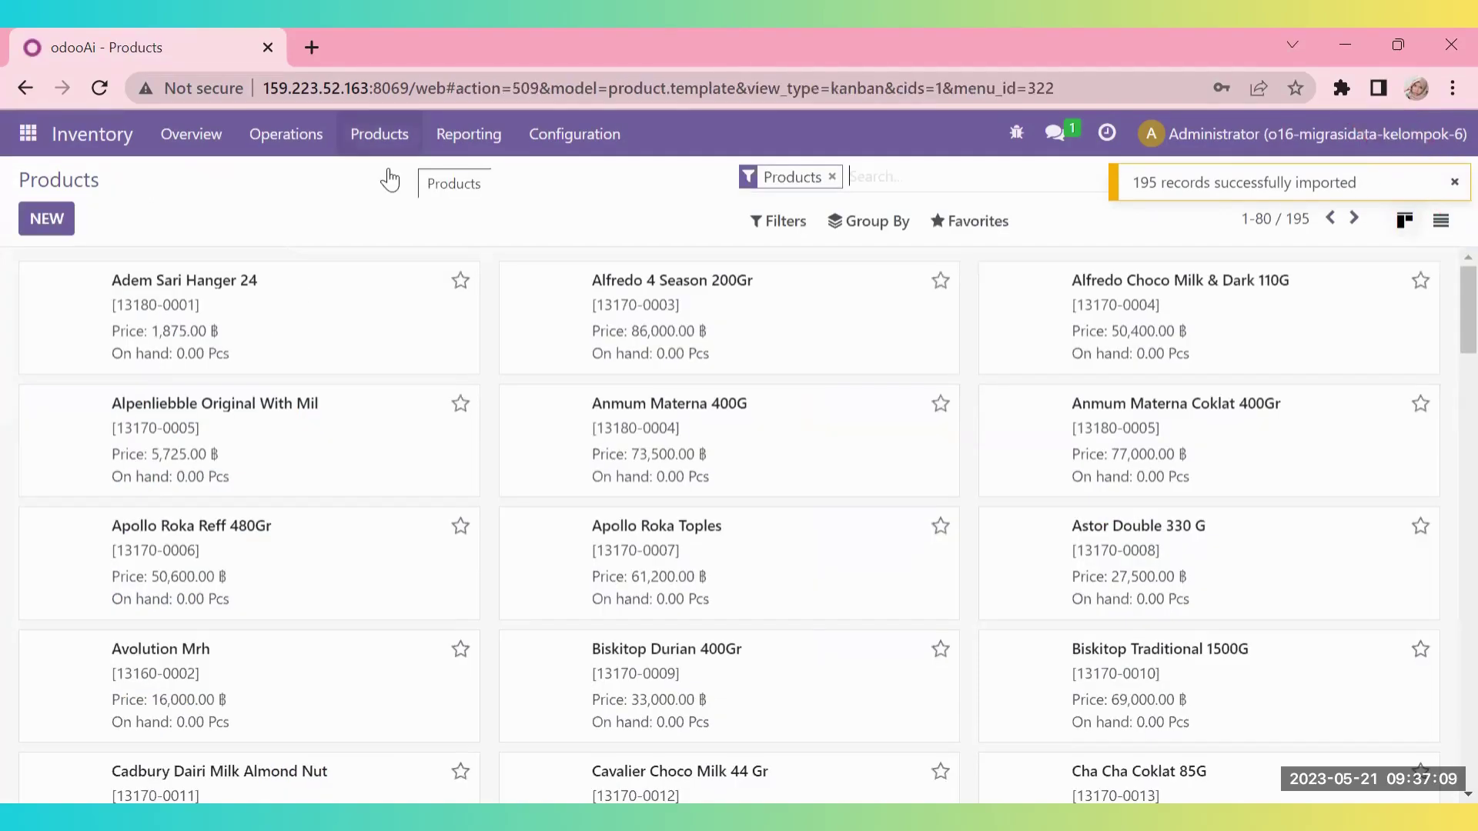
click(379, 136)
mouse_move(287, 135)
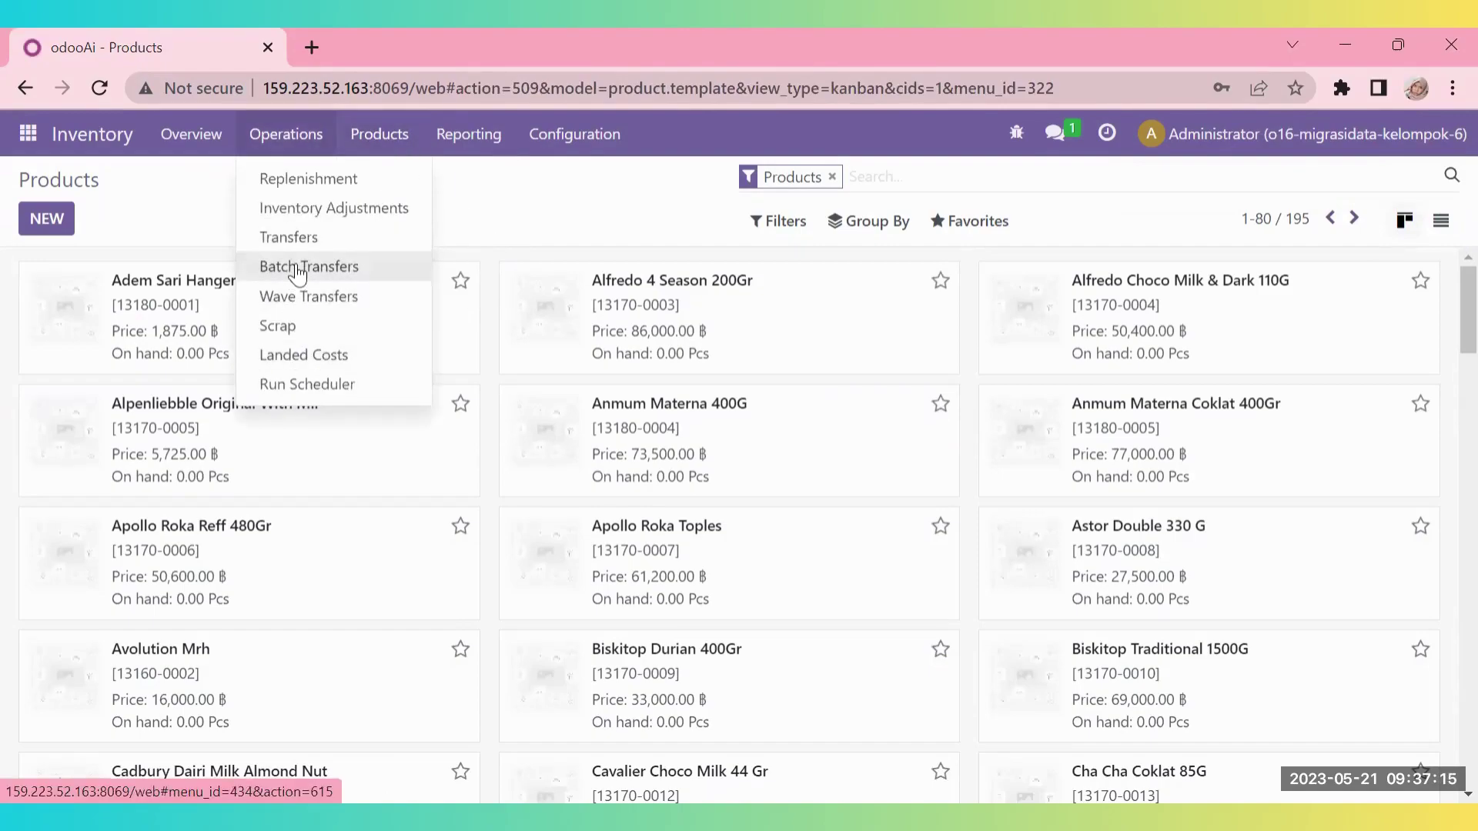
- Import 195 inventory counts from the 04 import.stock.inventory sheet into Inventory Adjustments
click(306, 209)
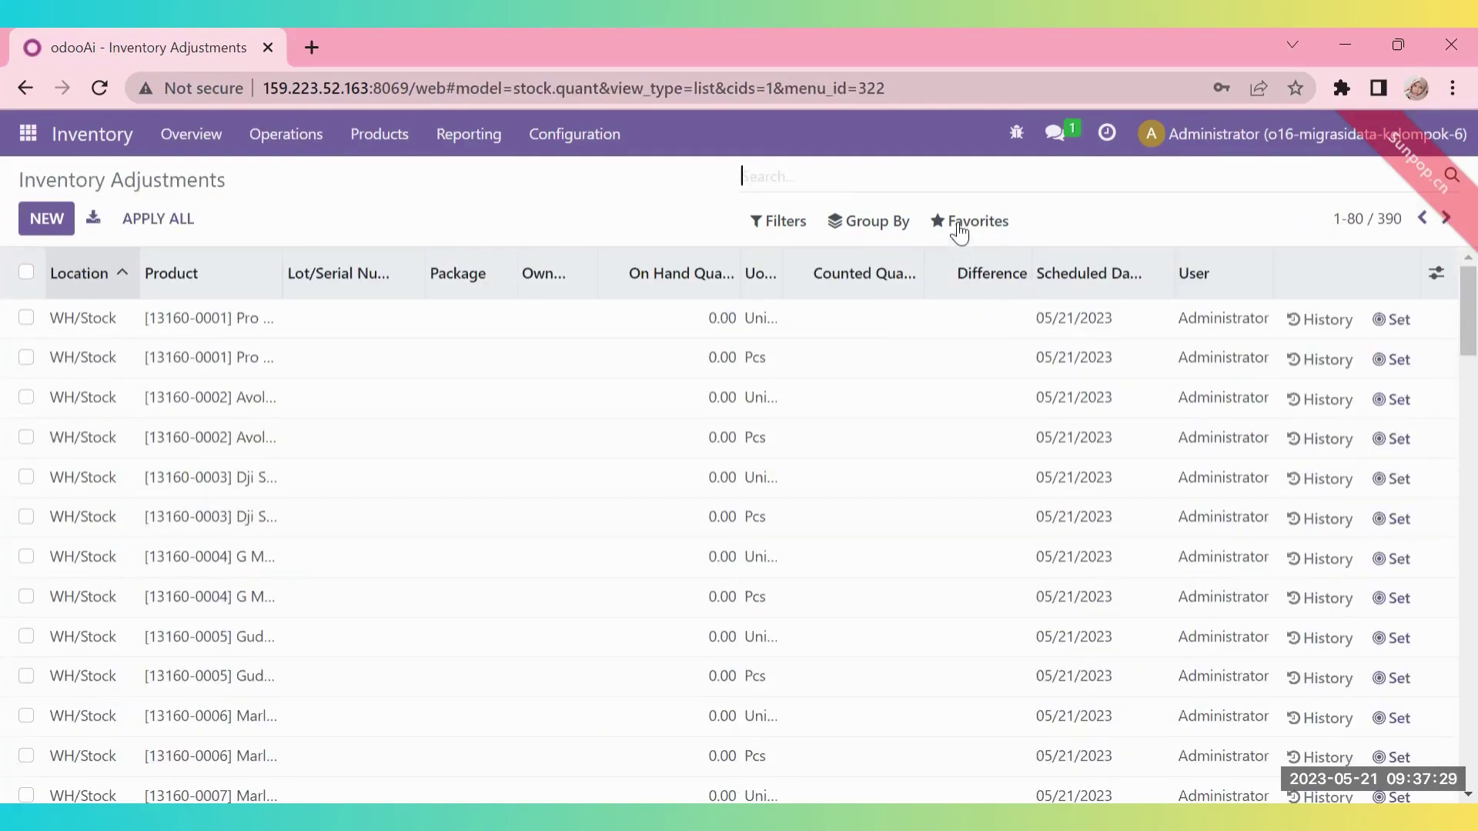
click(959, 225)
click(981, 305)
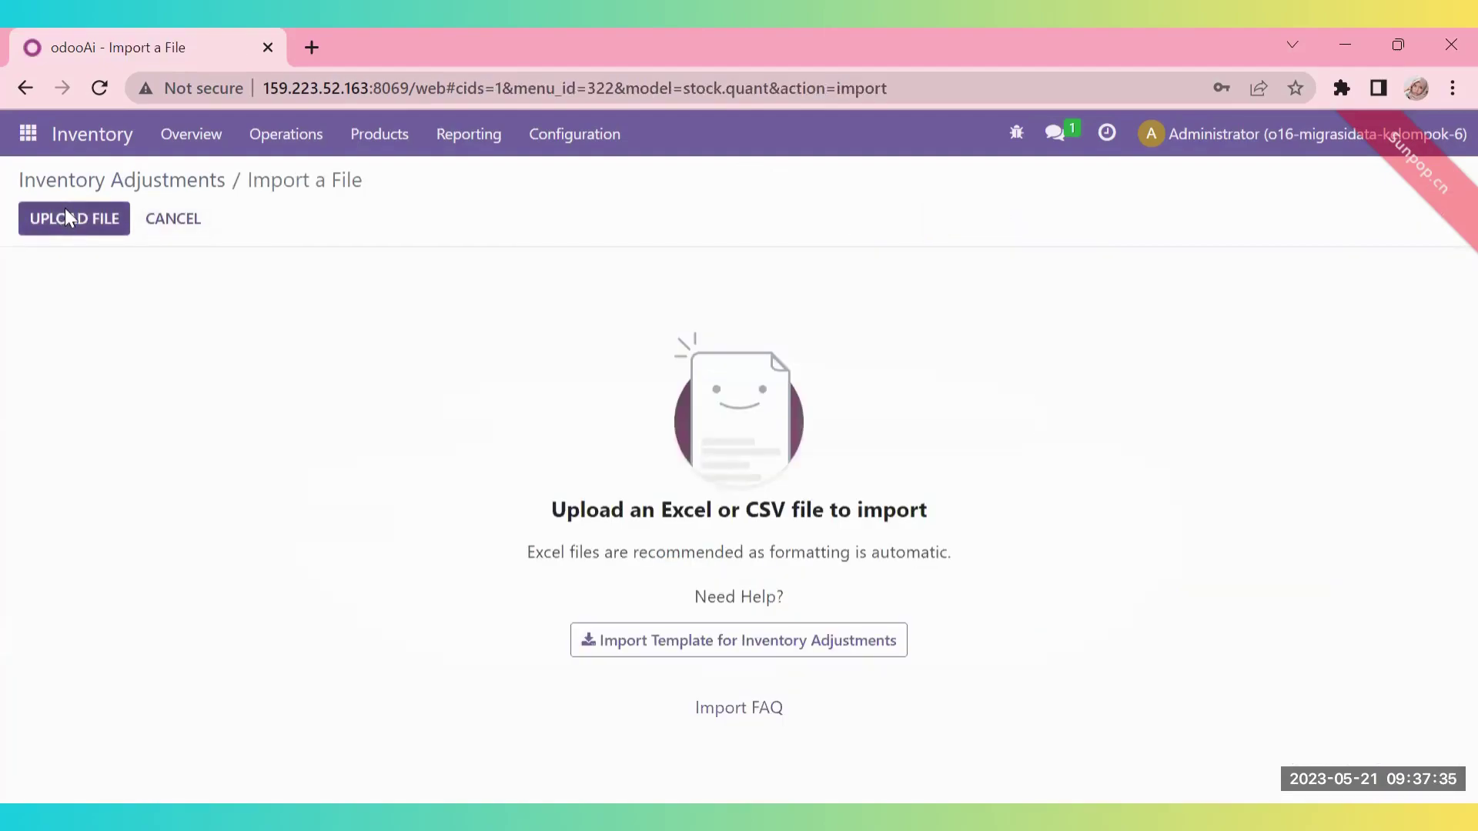
click(70, 212)
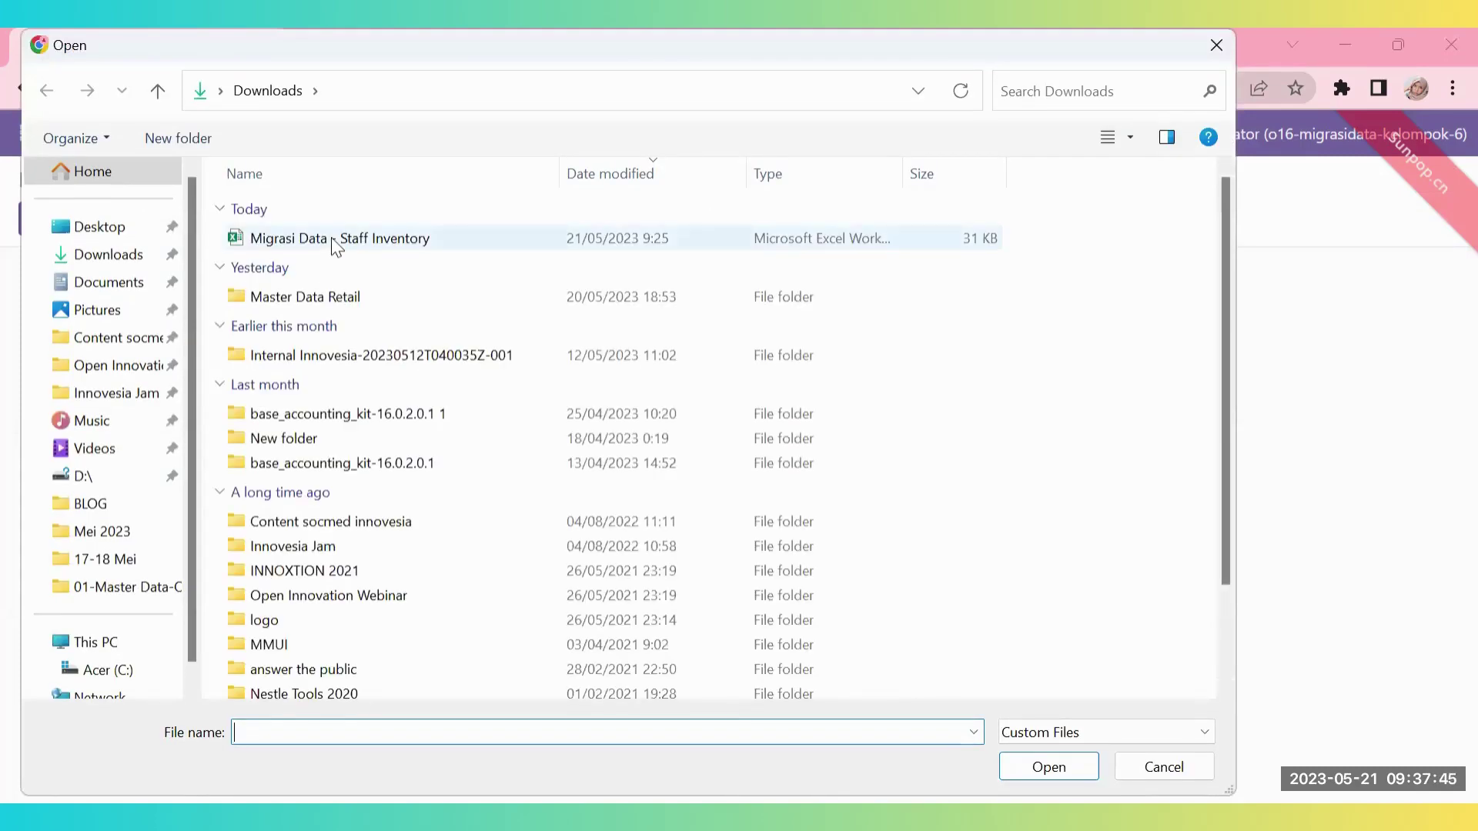
double_click(334, 240)
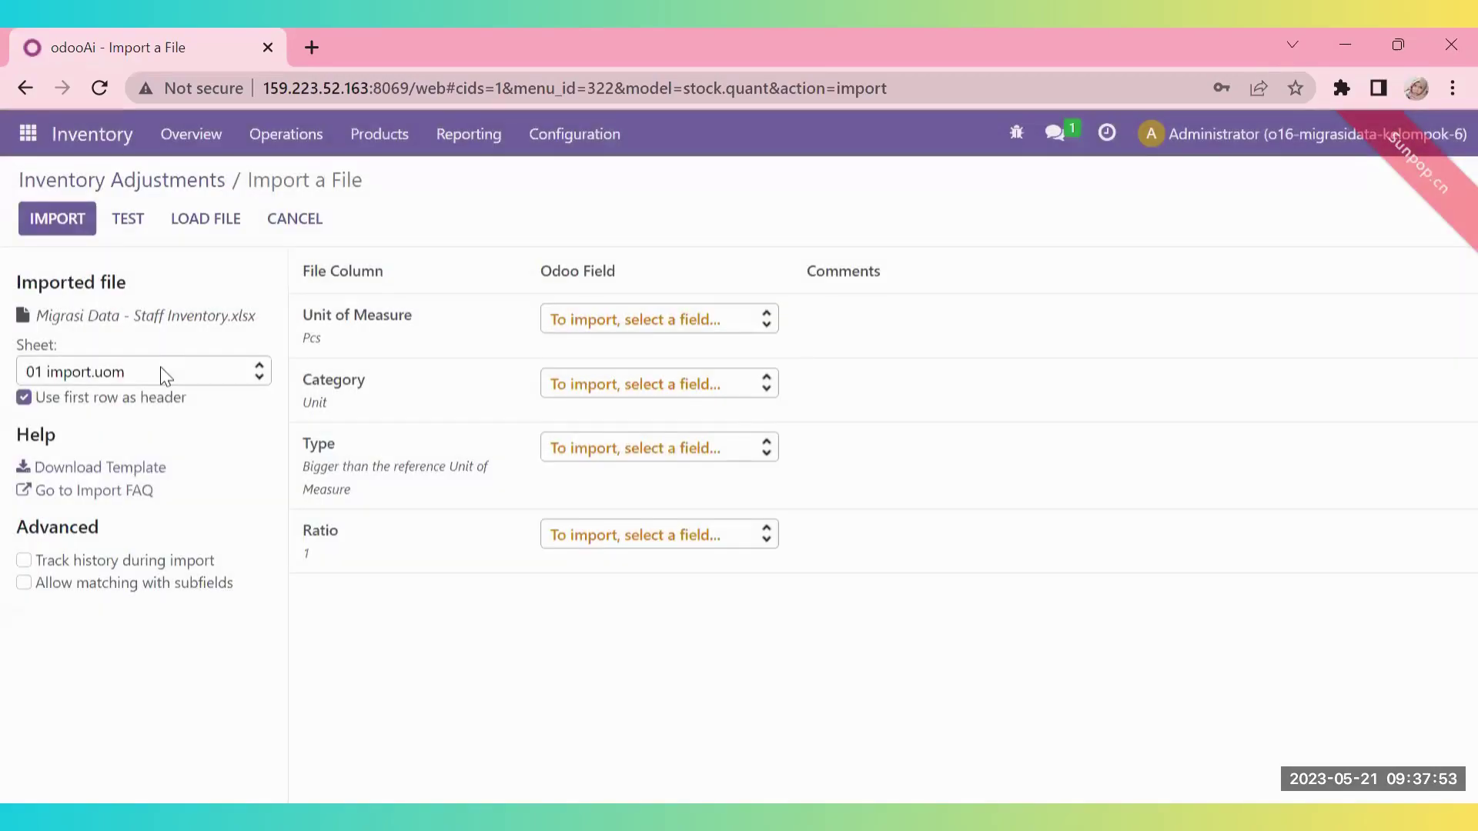
click(139, 493)
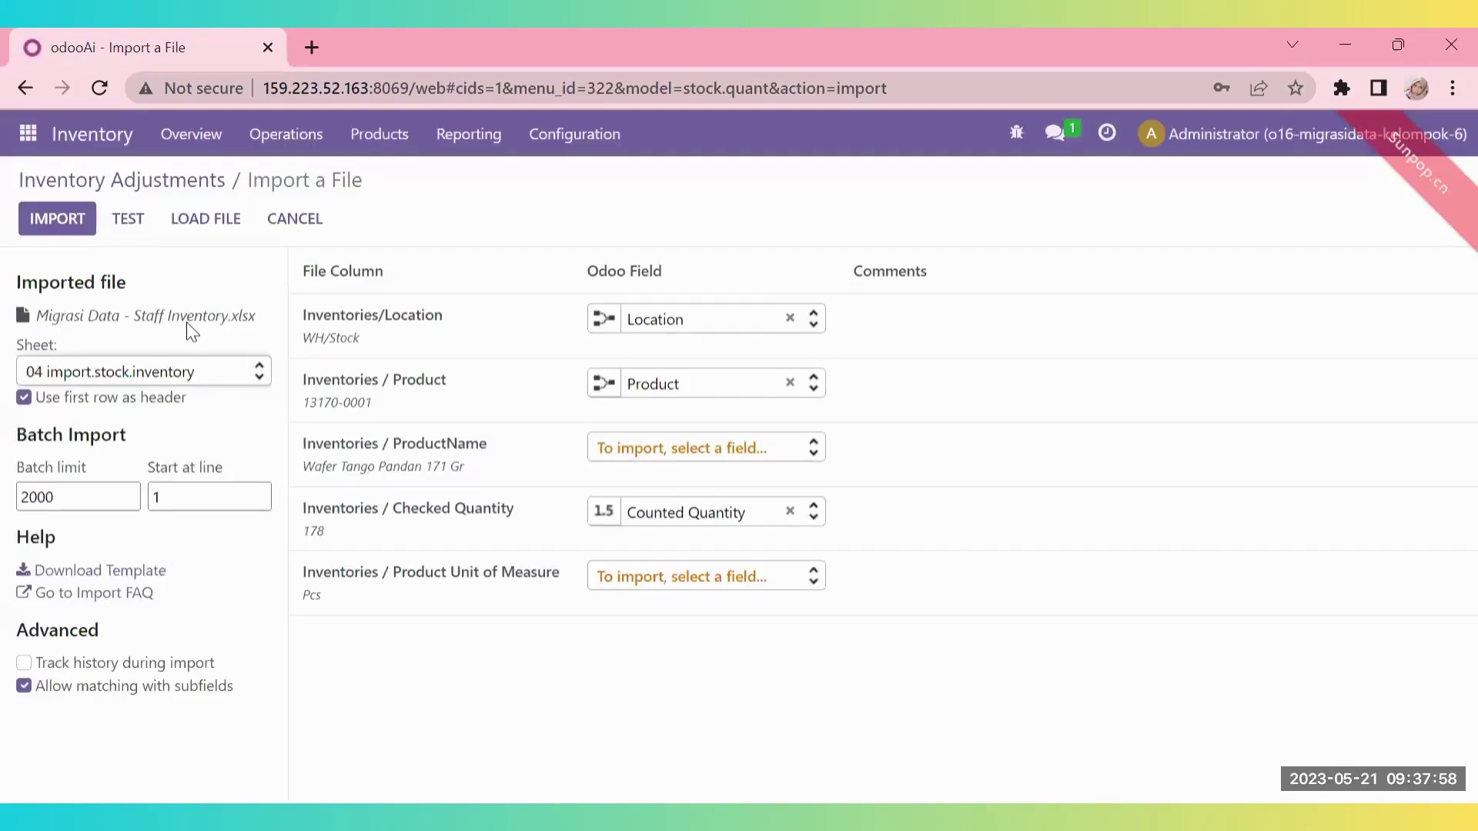
click(127, 219)
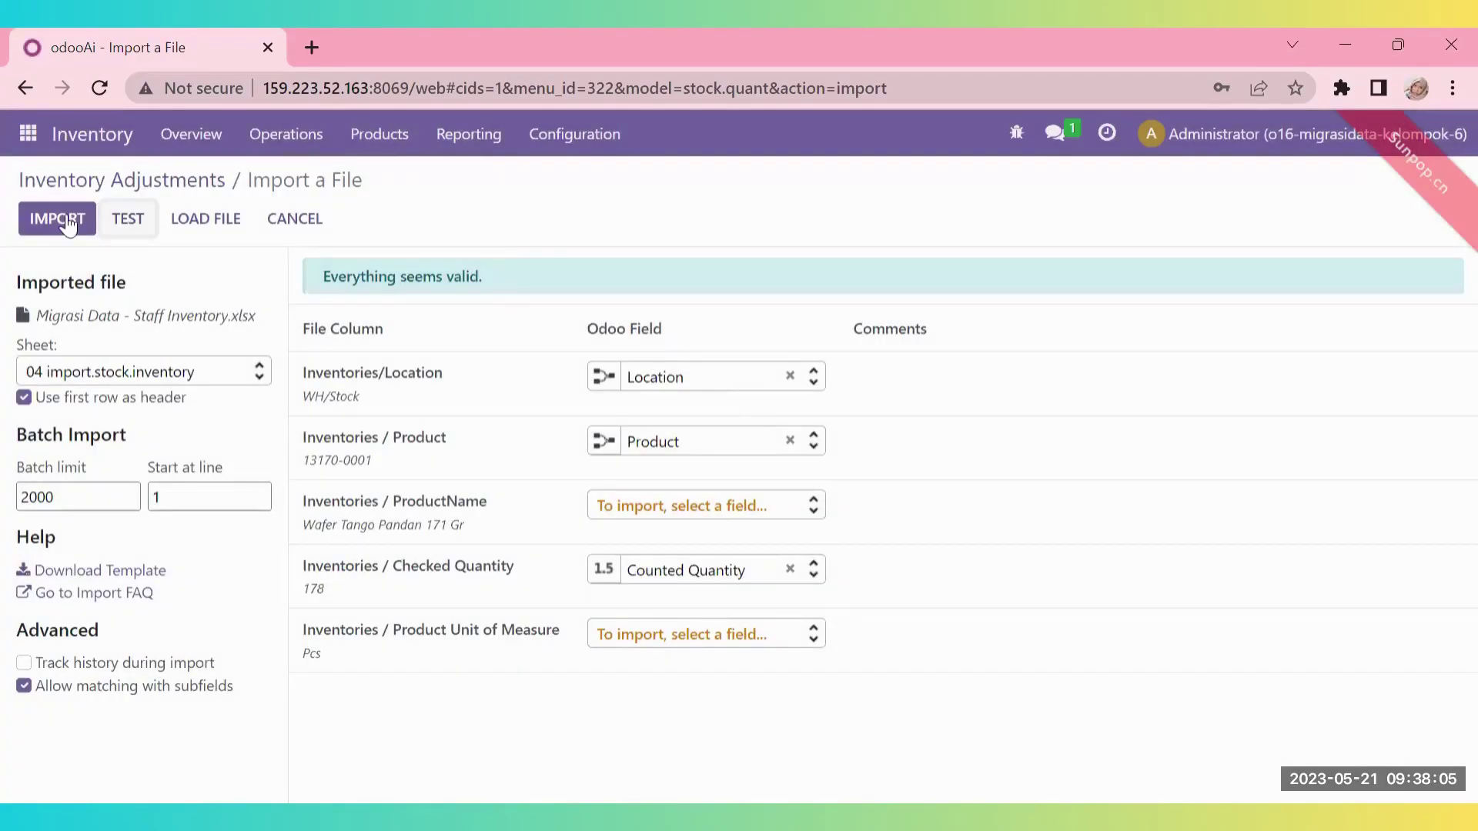
click(67, 222)
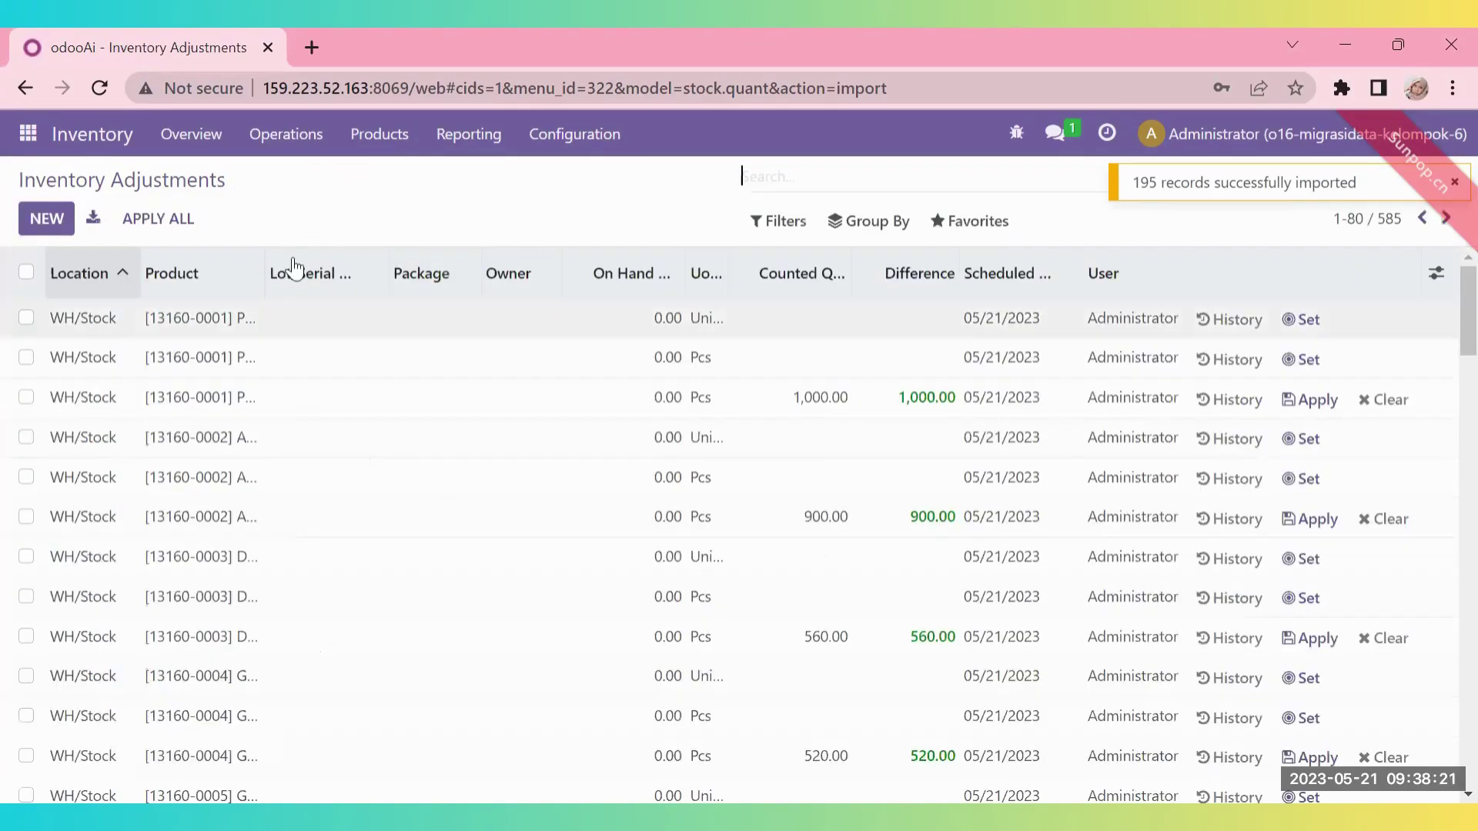
click(1351, 146)
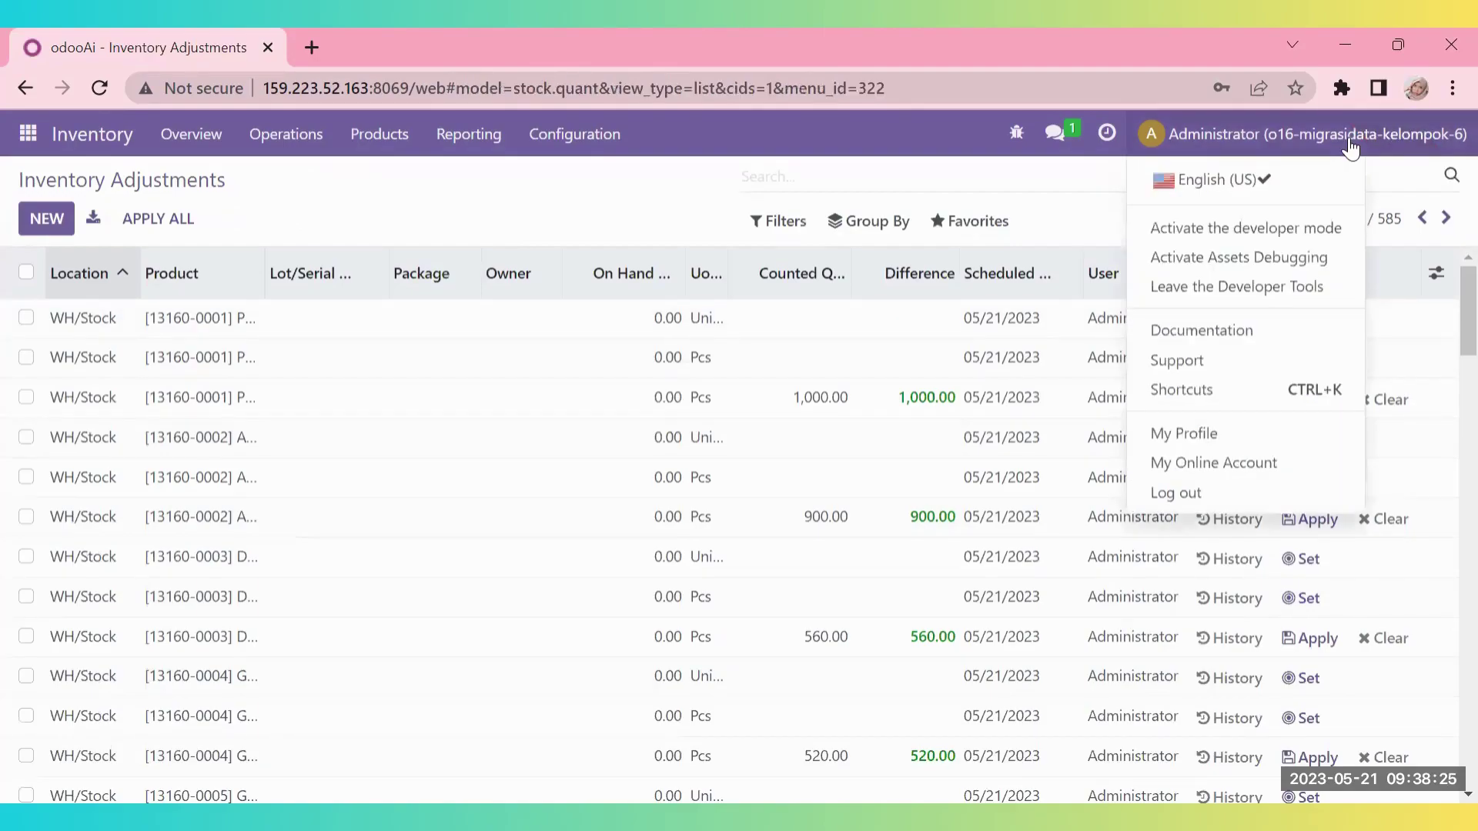
- Log out of the administrator account and go to Manage Databases
click(1214, 495)
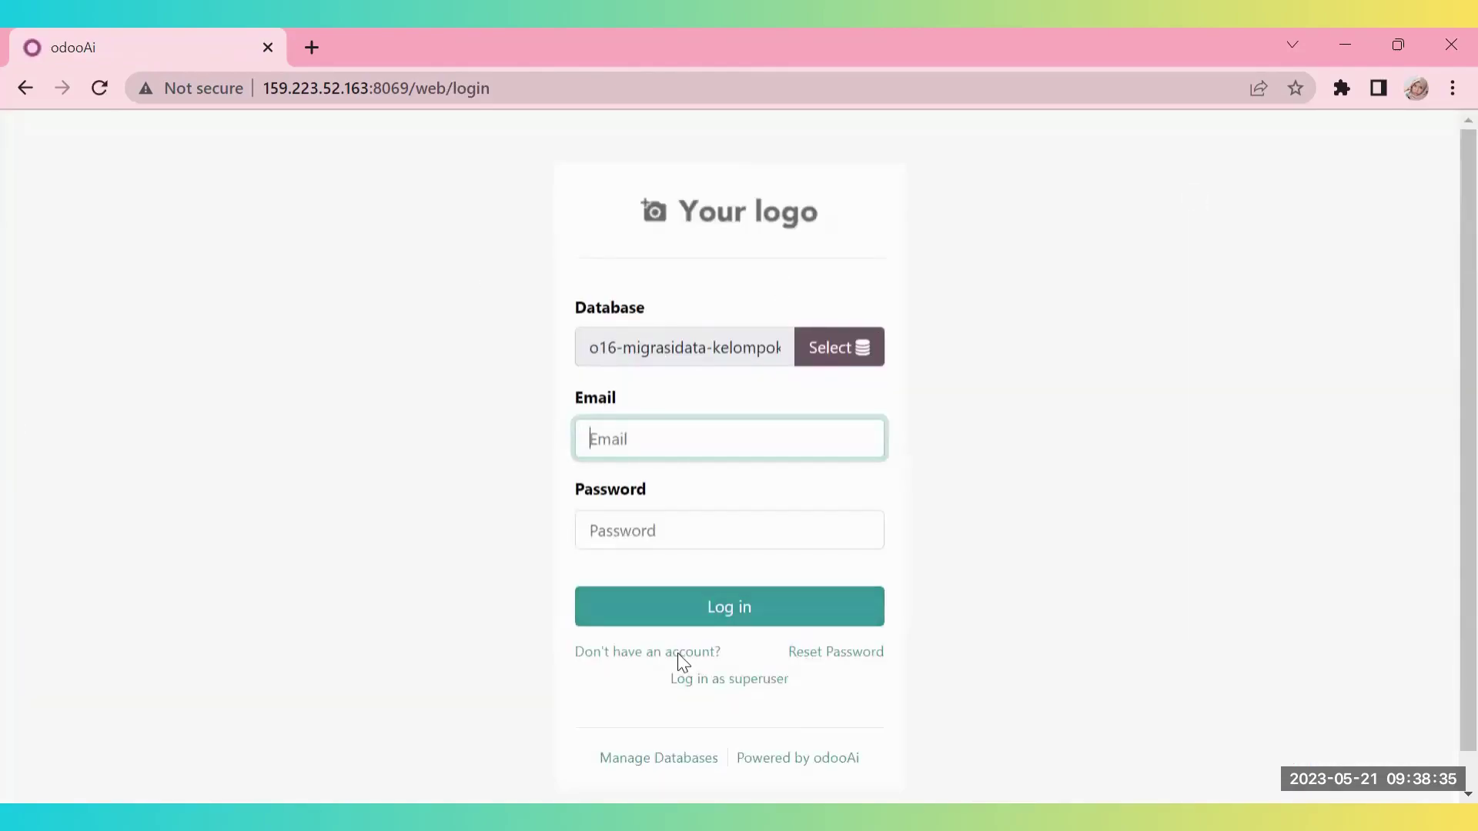
click(660, 762)
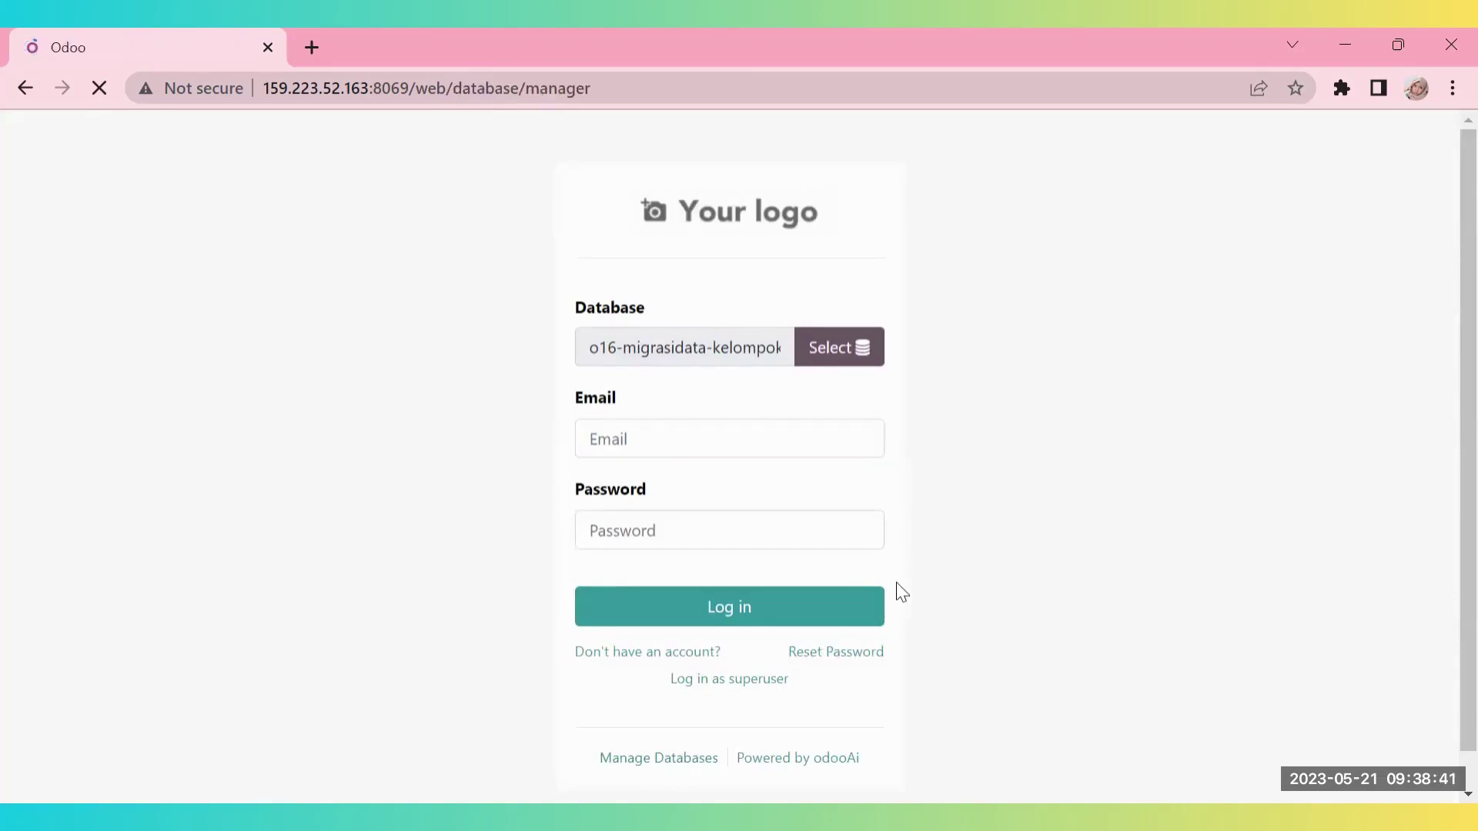
- Find o16-migrasidata-kelompok-6 in the database list and start its backup
scroll(633, 613, down, 3)
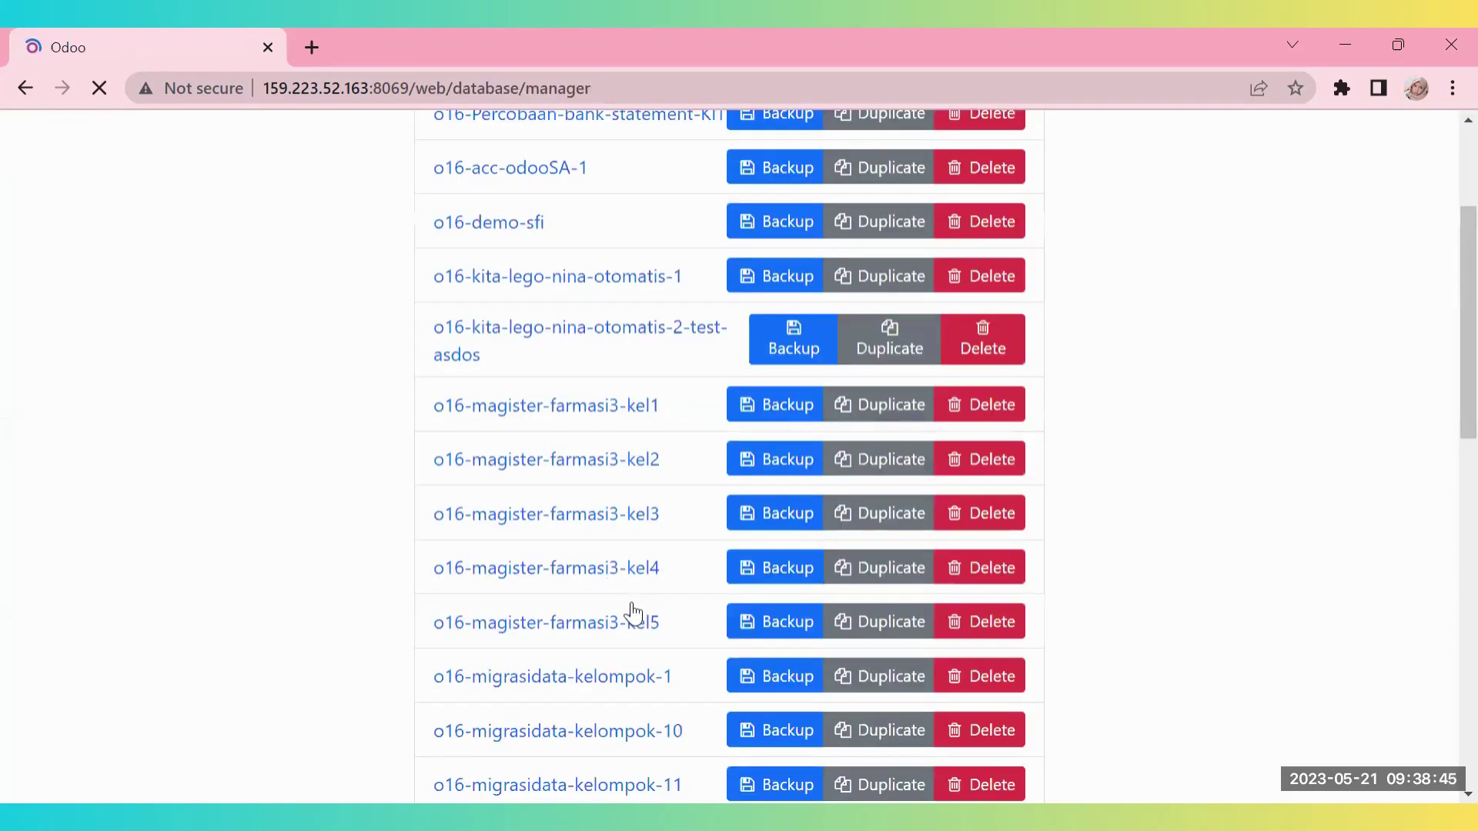
scroll(633, 613, down, 5)
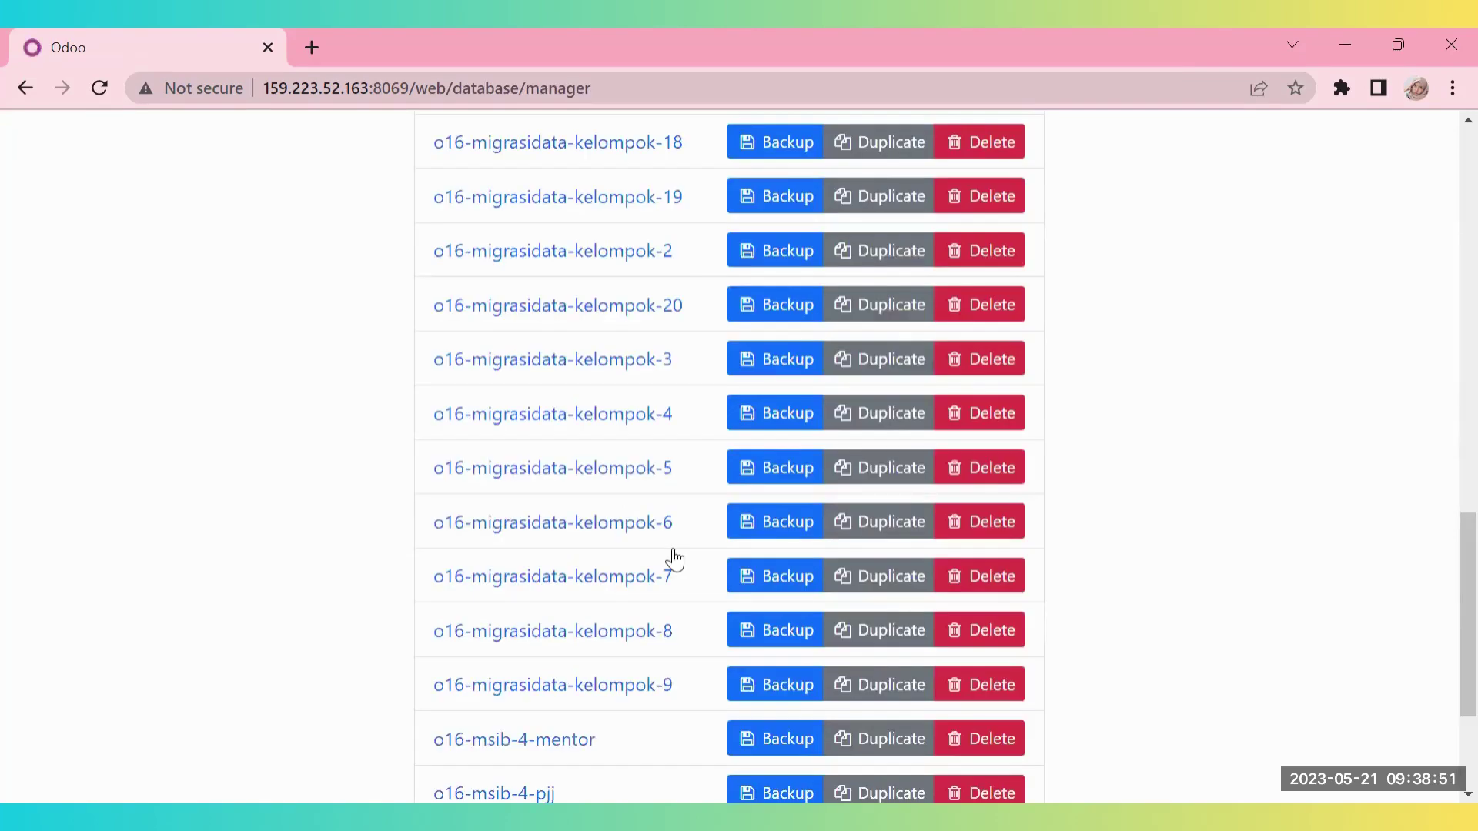
scroll(746, 409, down, 1)
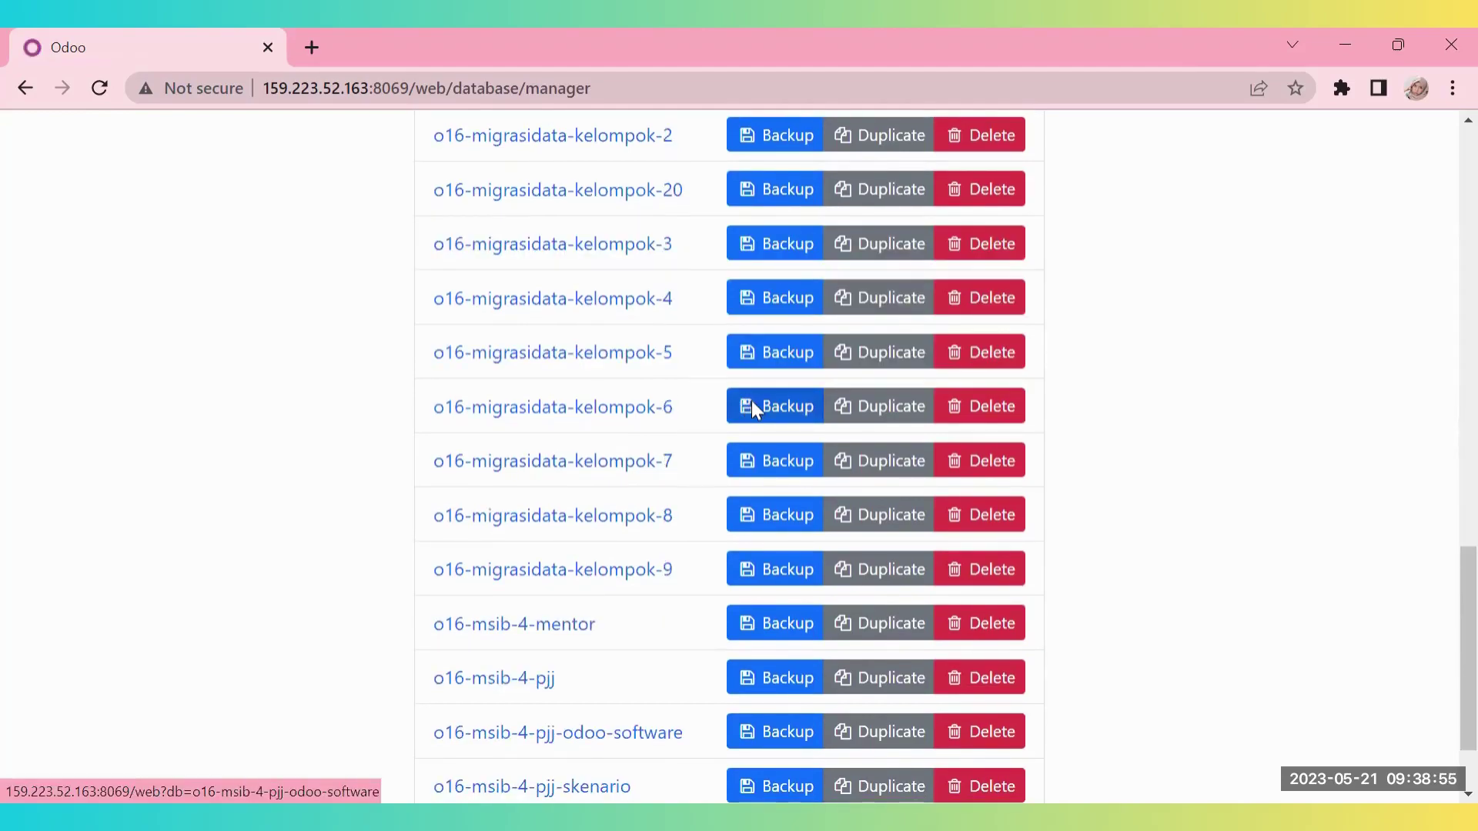
click(753, 403)
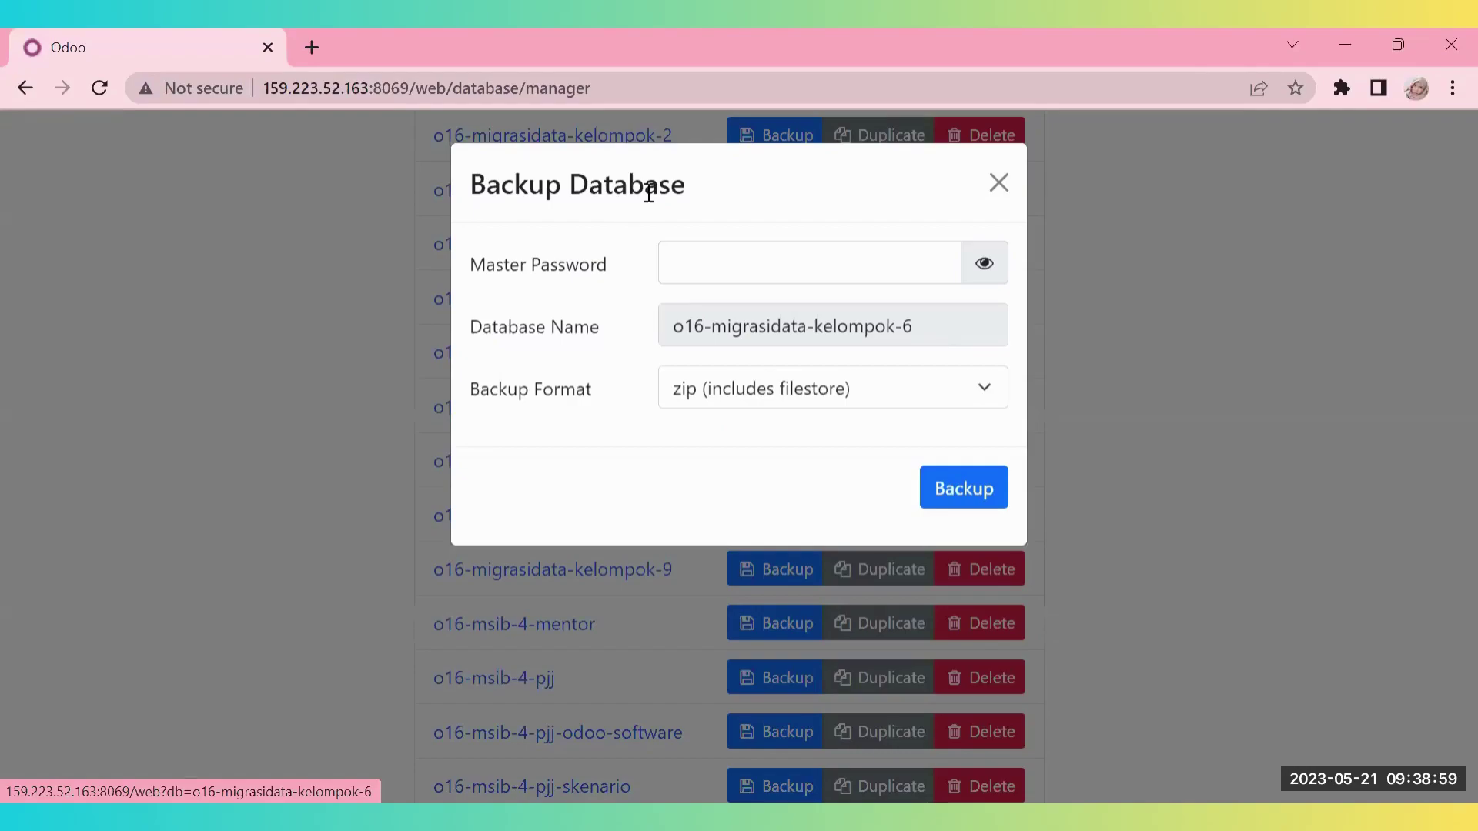
- Review the backup fields, keep the zip format, and return to the database list without backing up
click(696, 247)
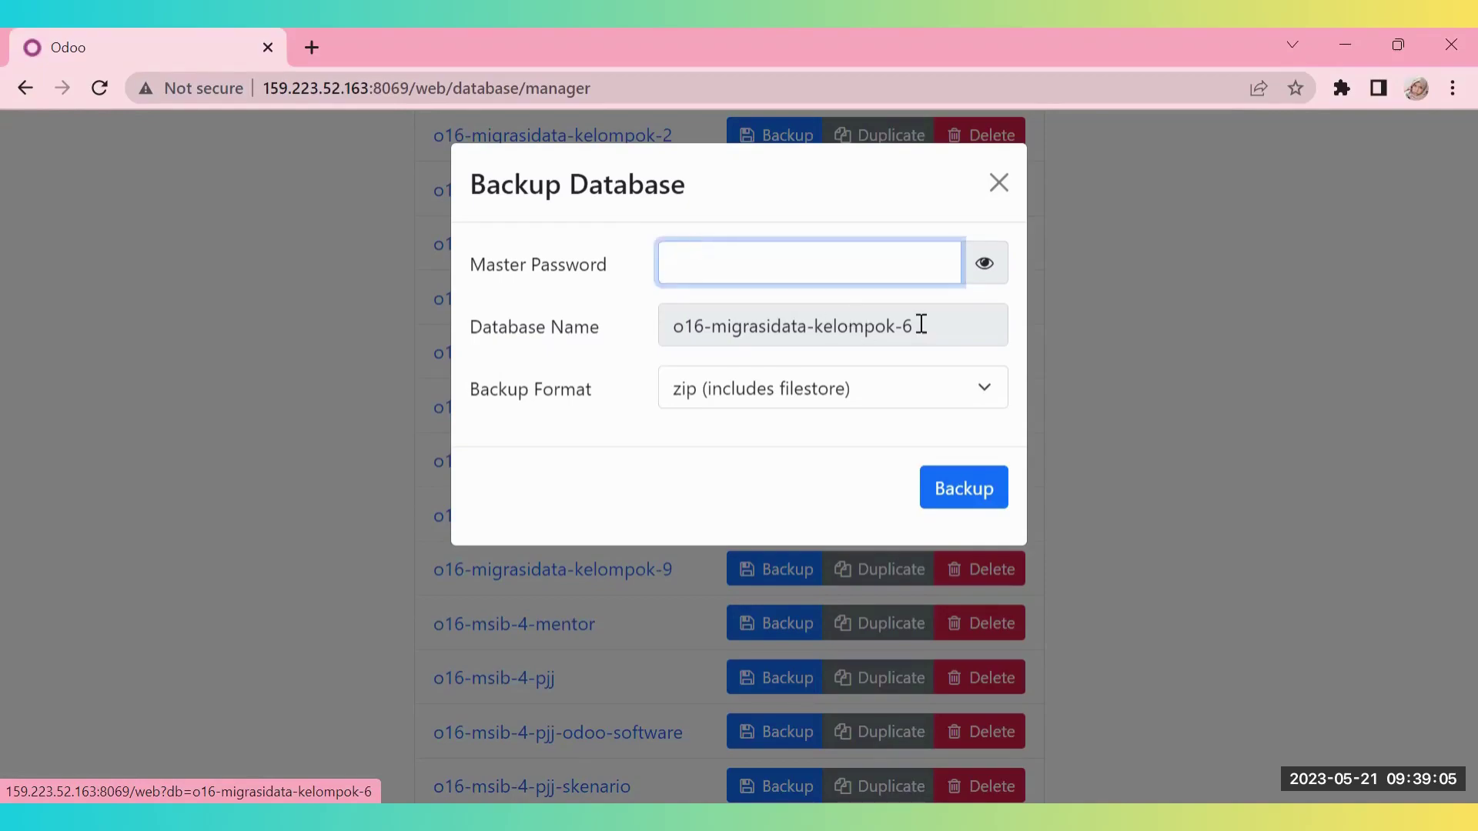
drag(935, 327, 836, 327)
click(676, 432)
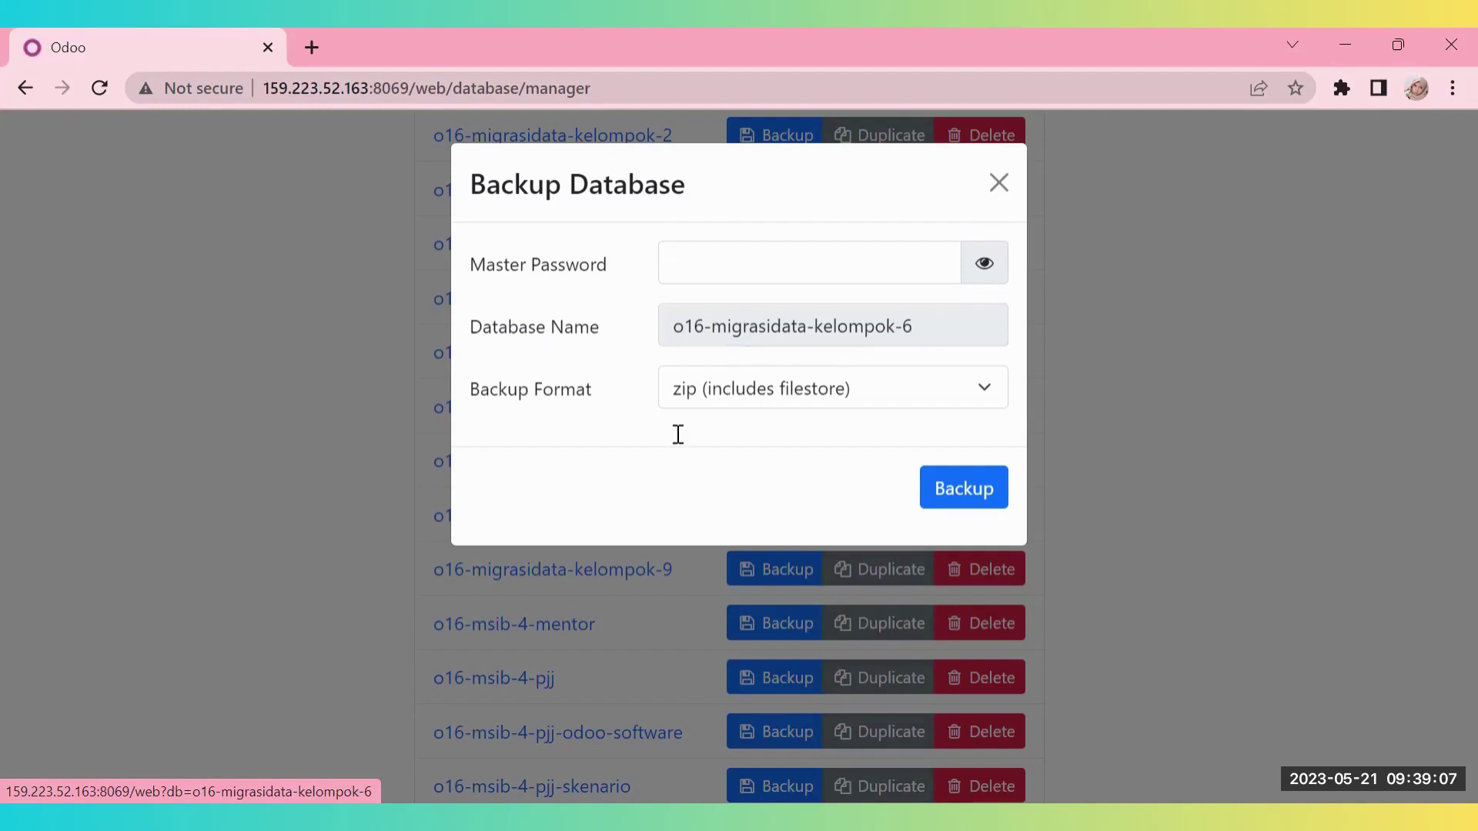
click(755, 400)
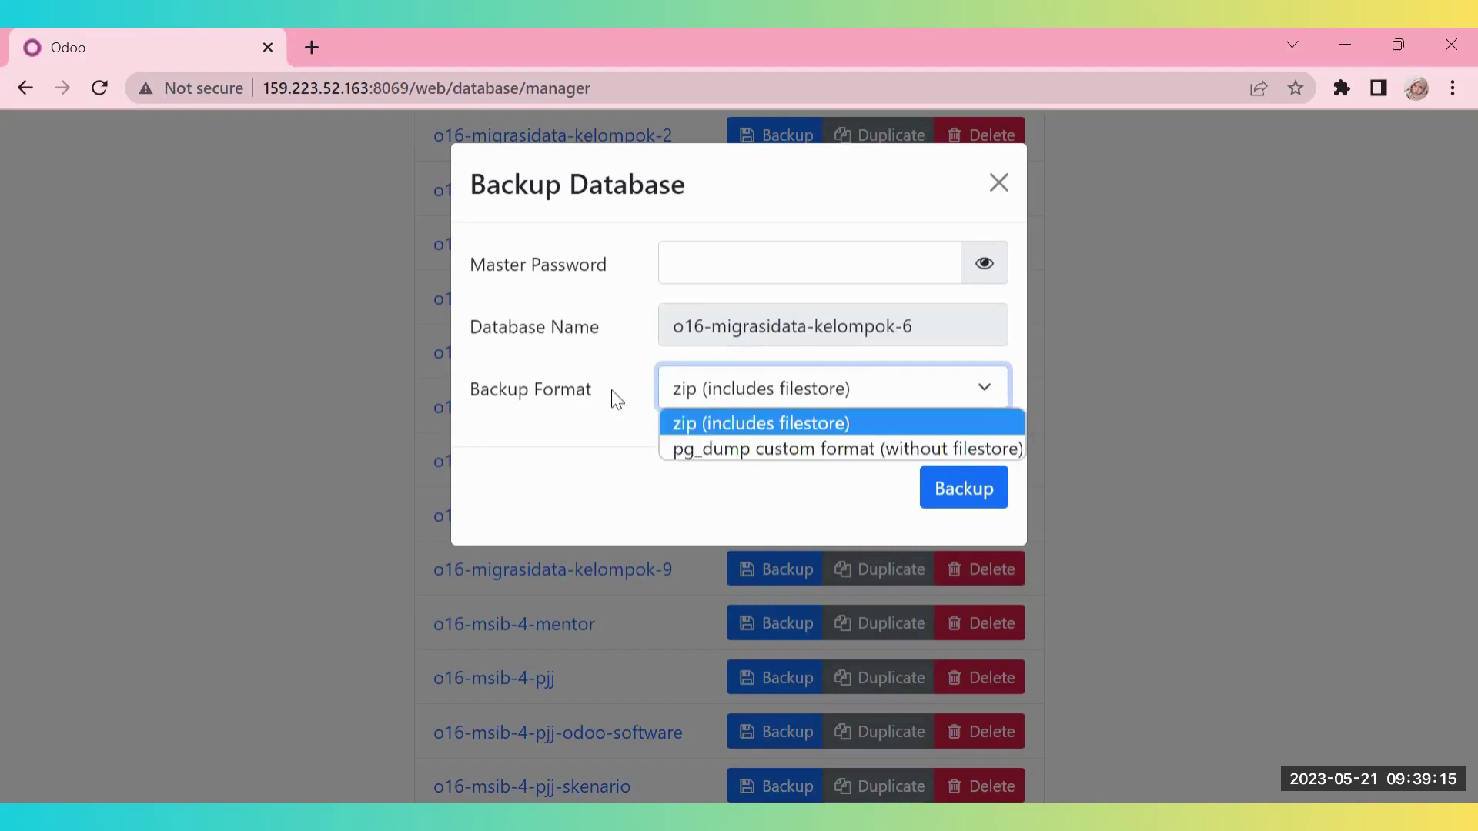
click(946, 411)
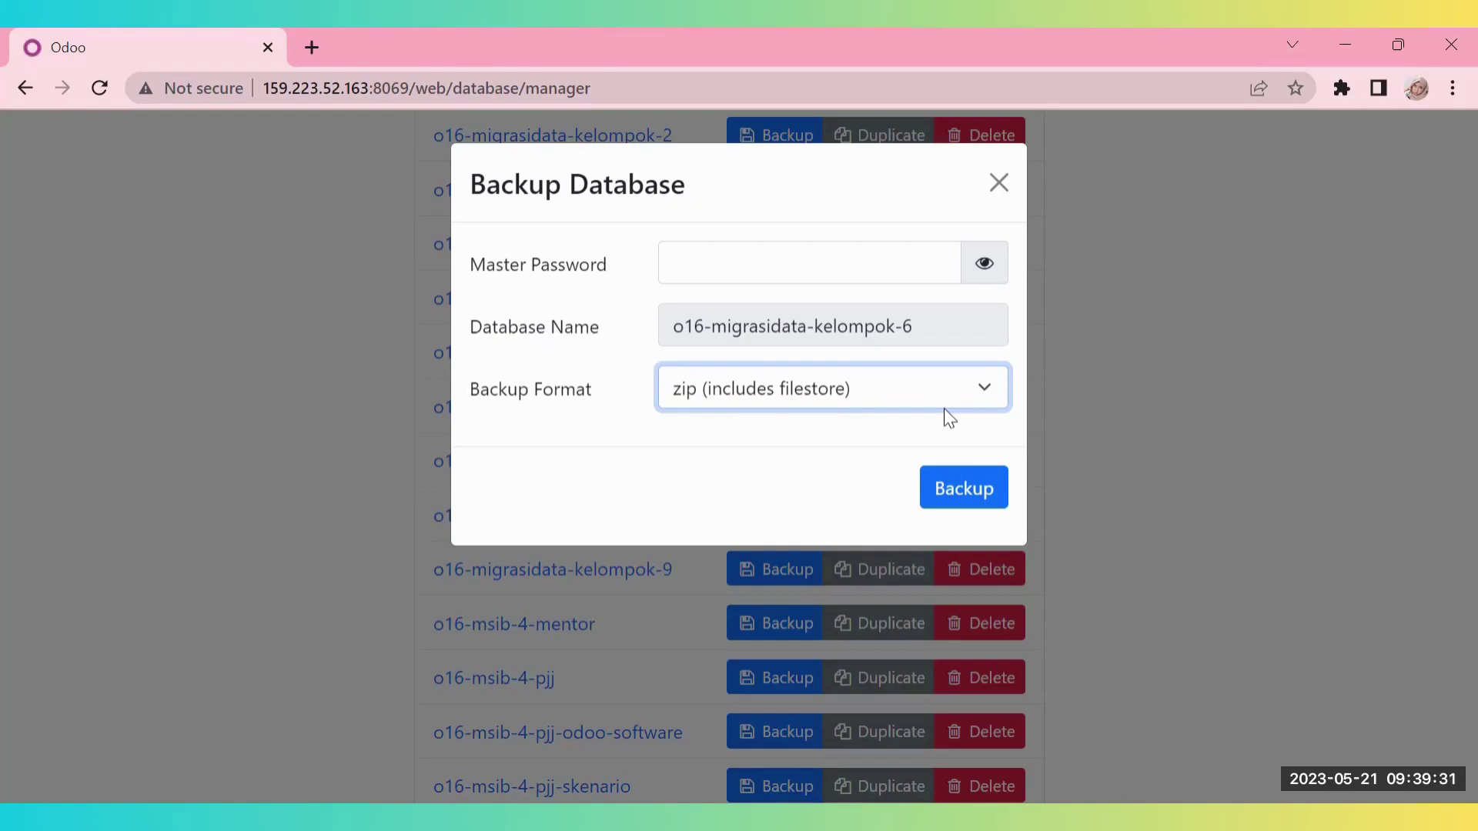
key(alt+Left)
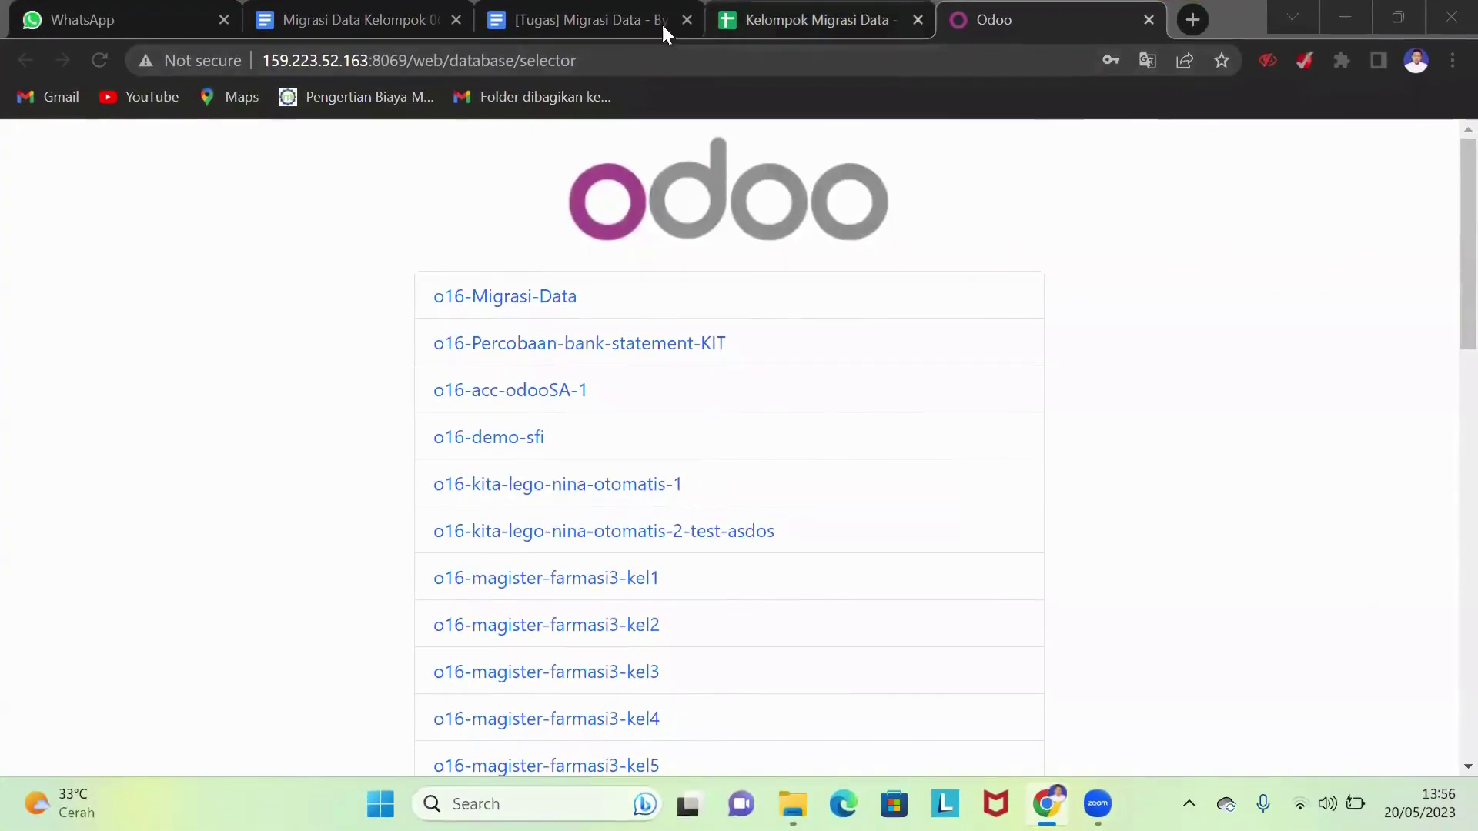
- Switch to the [Tugas] Migrasi Data Google Doc and scroll up to its Tugas table
click(587, 10)
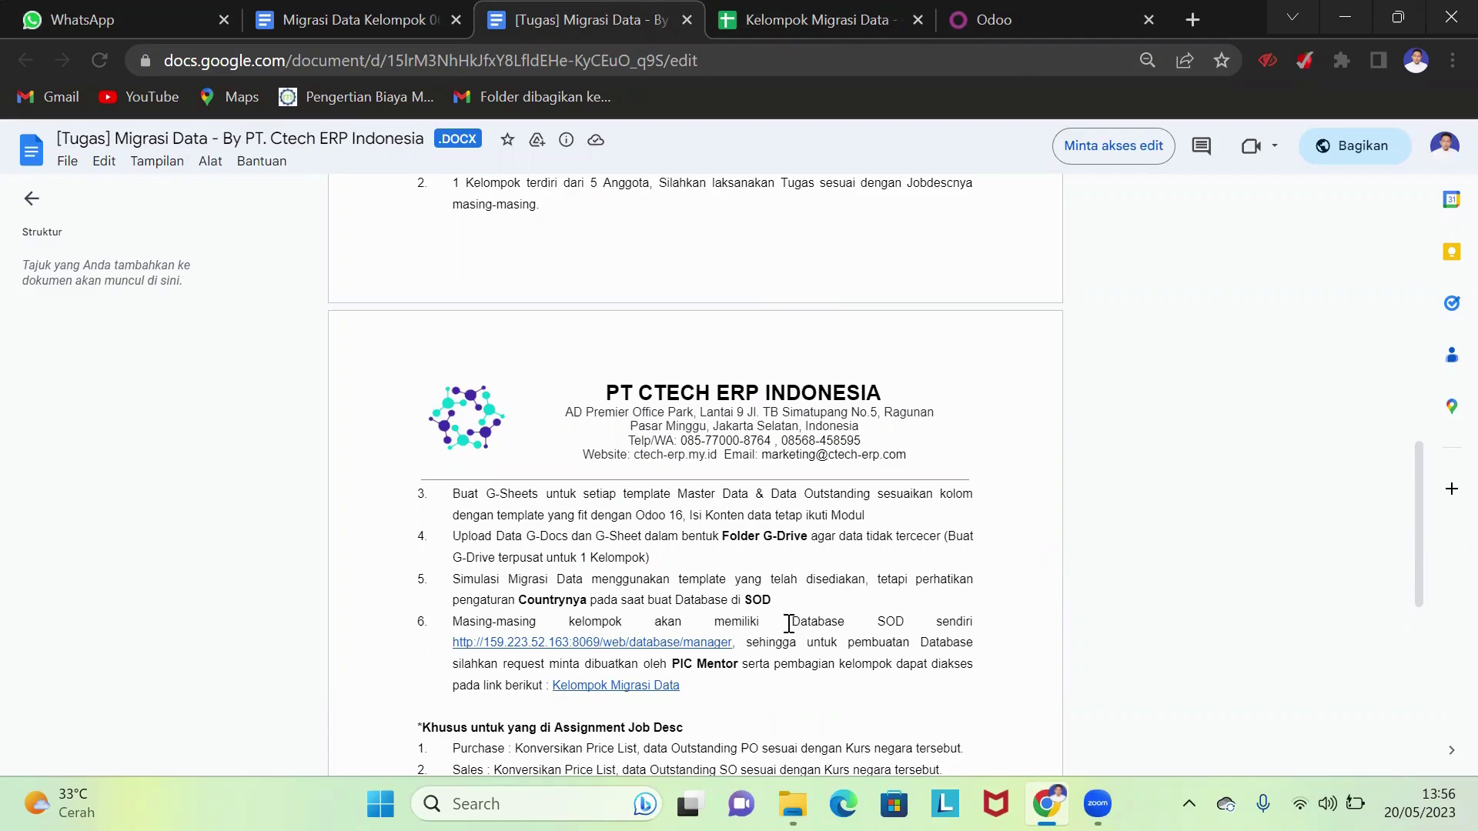
scroll(972, 475, up, 6)
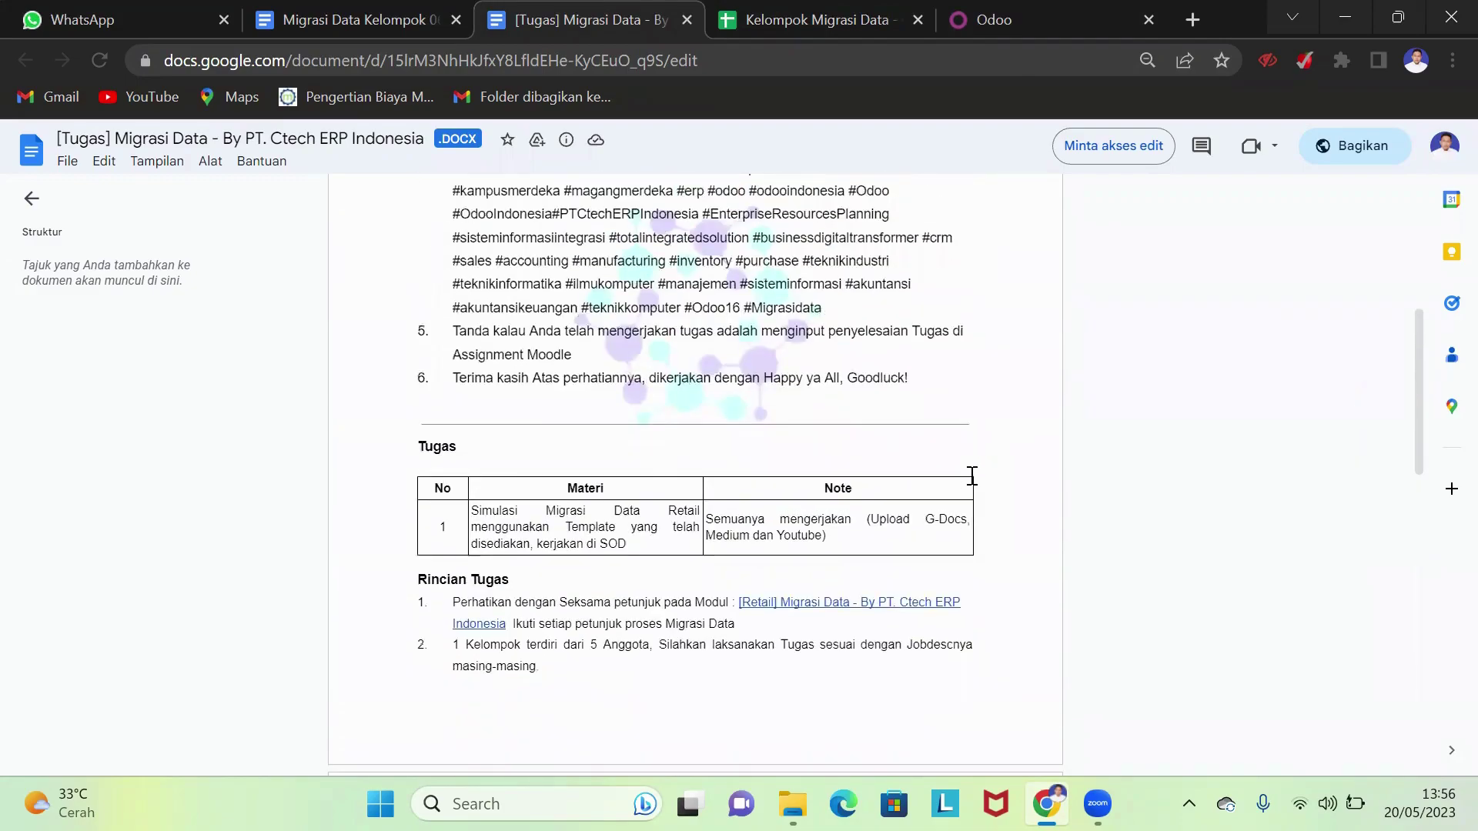
- Switch to the Kelompok Migrasi Data sheet and scroll down to group 6, assigned Thailand
click(768, 21)
scroll(675, 442, down, 2)
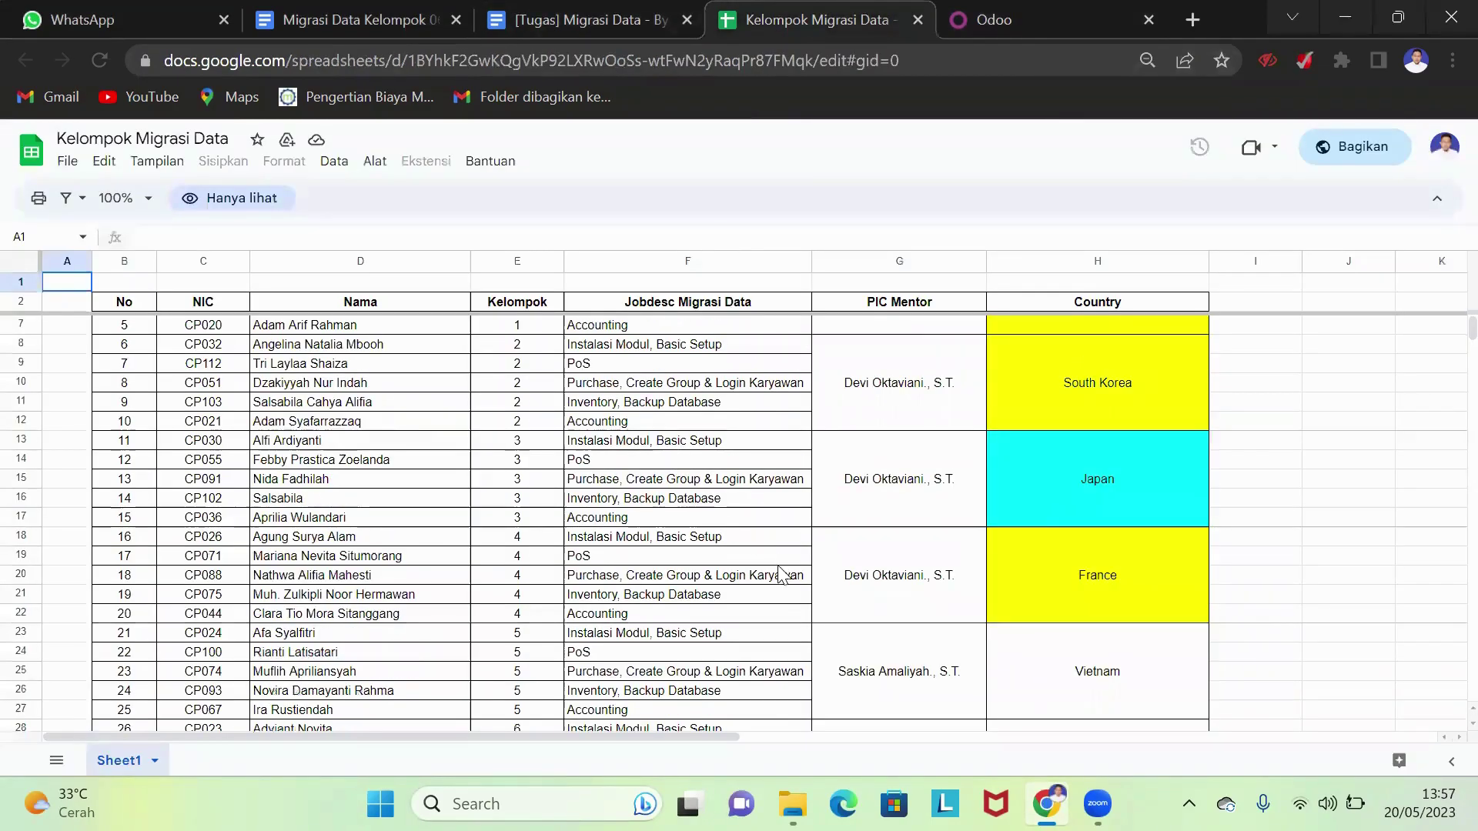
scroll(770, 570, down, 3)
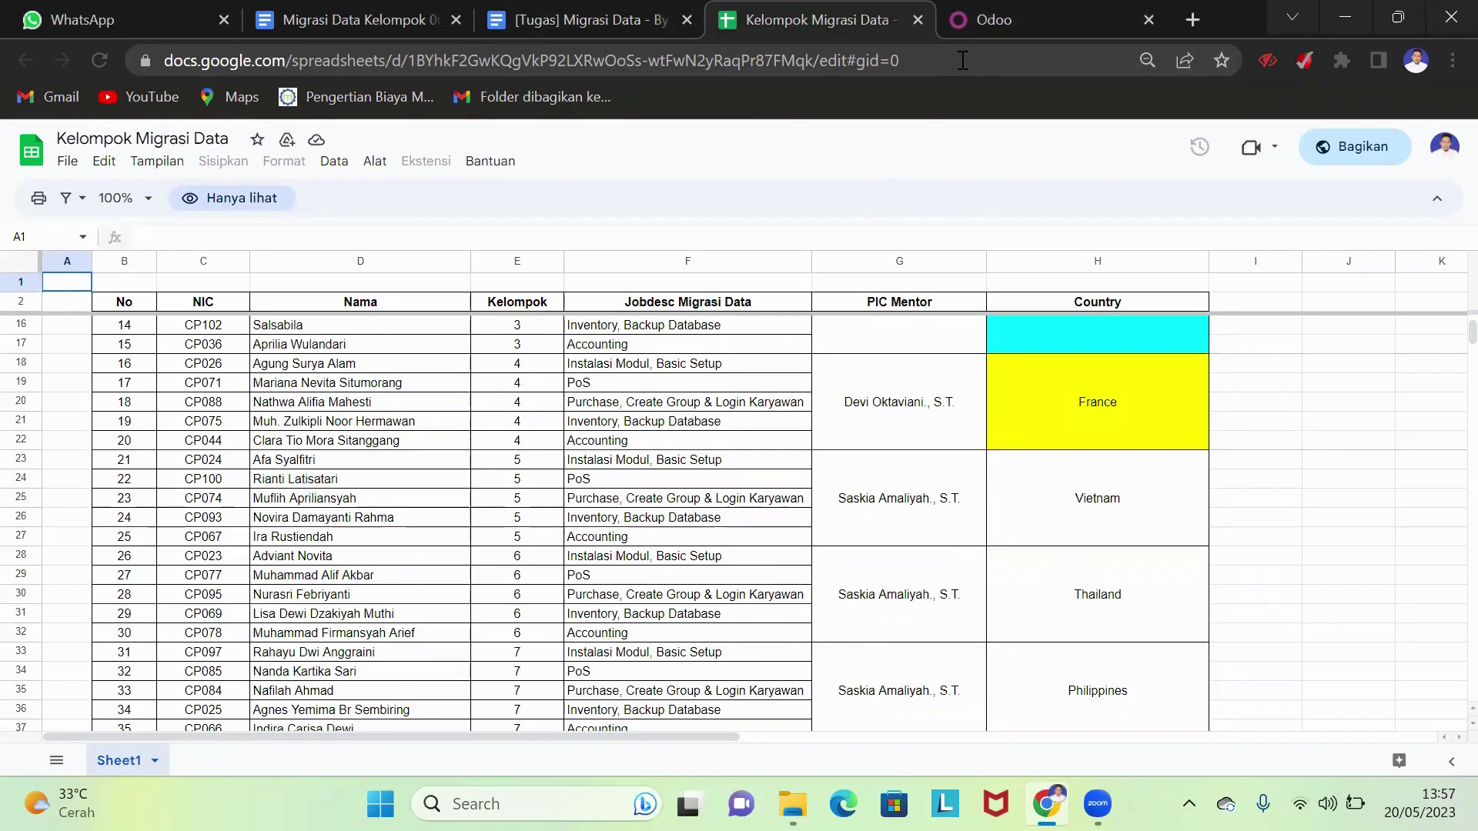
- Sign in to the o16-migrasidata-kelompok-6 database with the administrator's email and password
click(985, 23)
scroll(680, 465, down, 10)
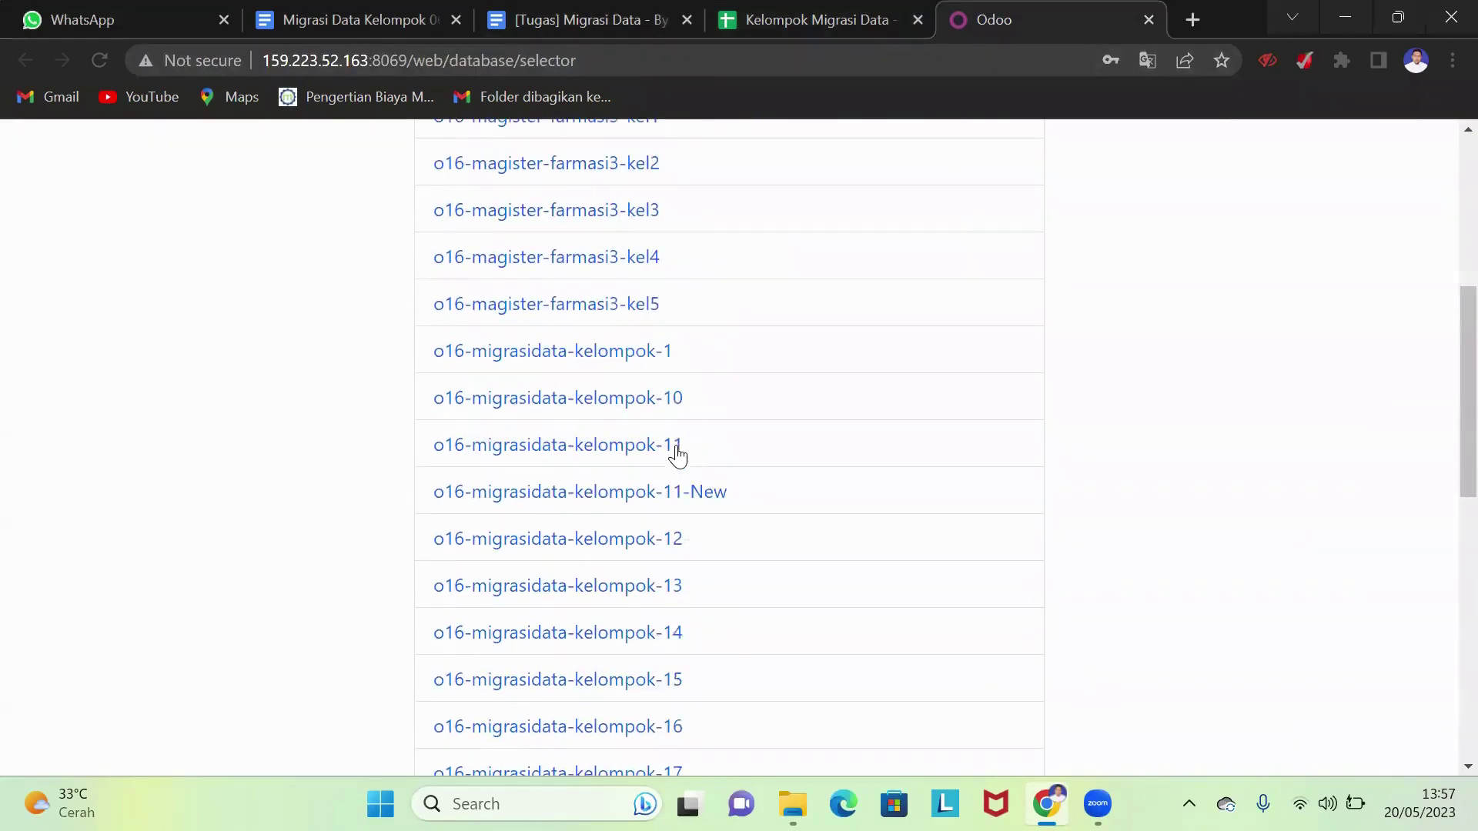
scroll(685, 483, down, 5)
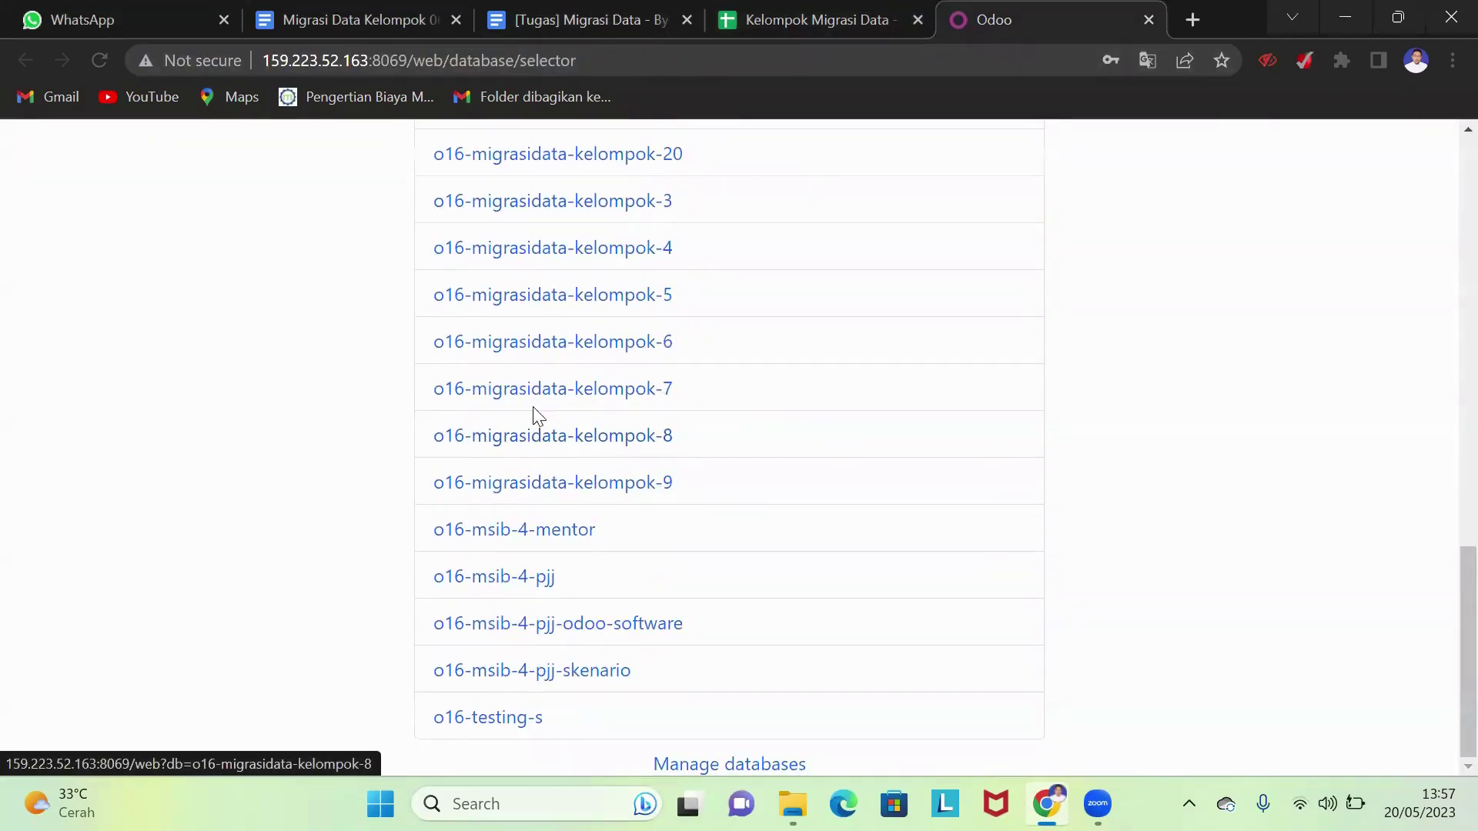
click(553, 353)
click(674, 454)
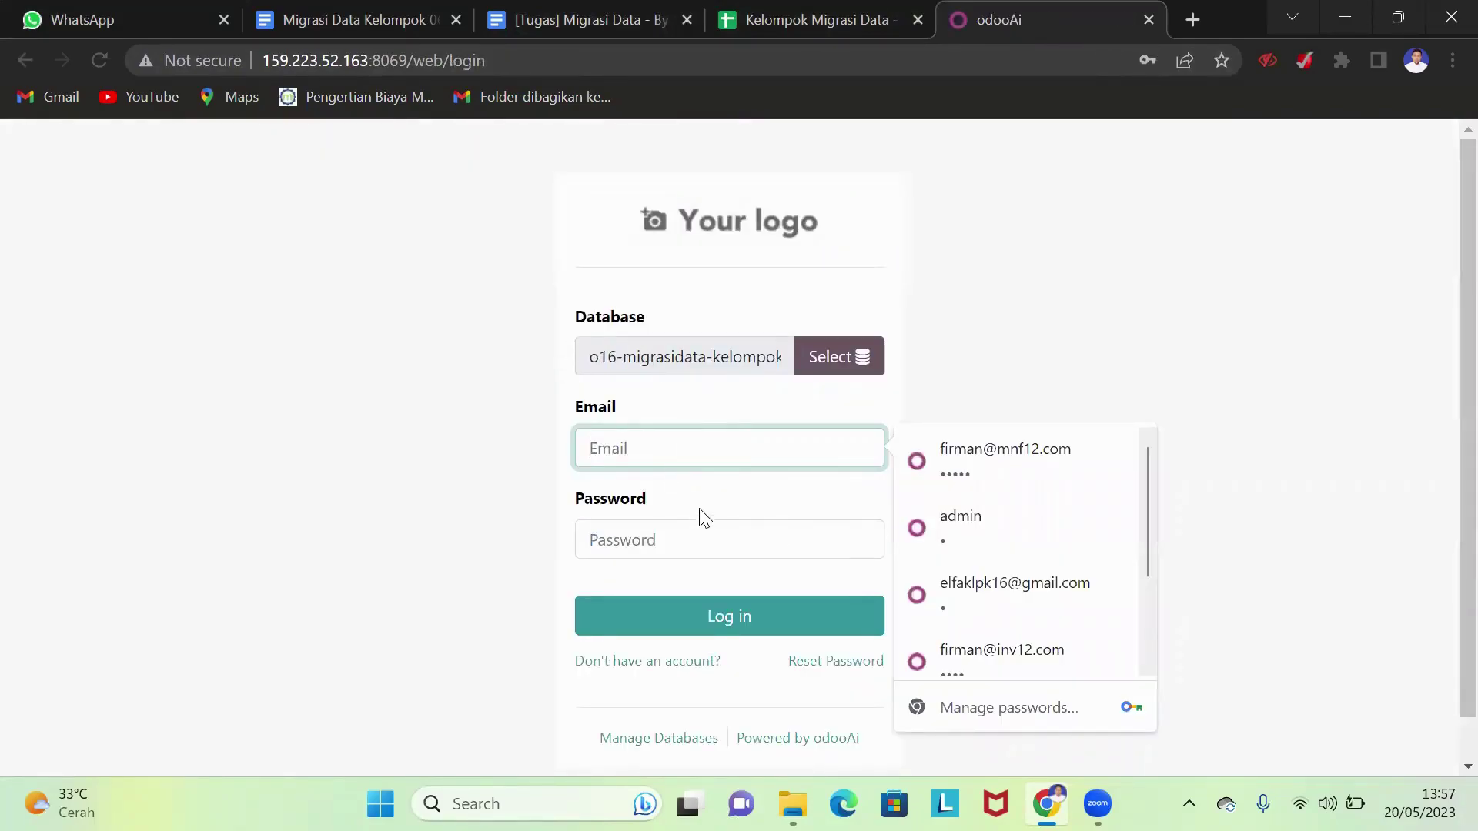
text(admin)
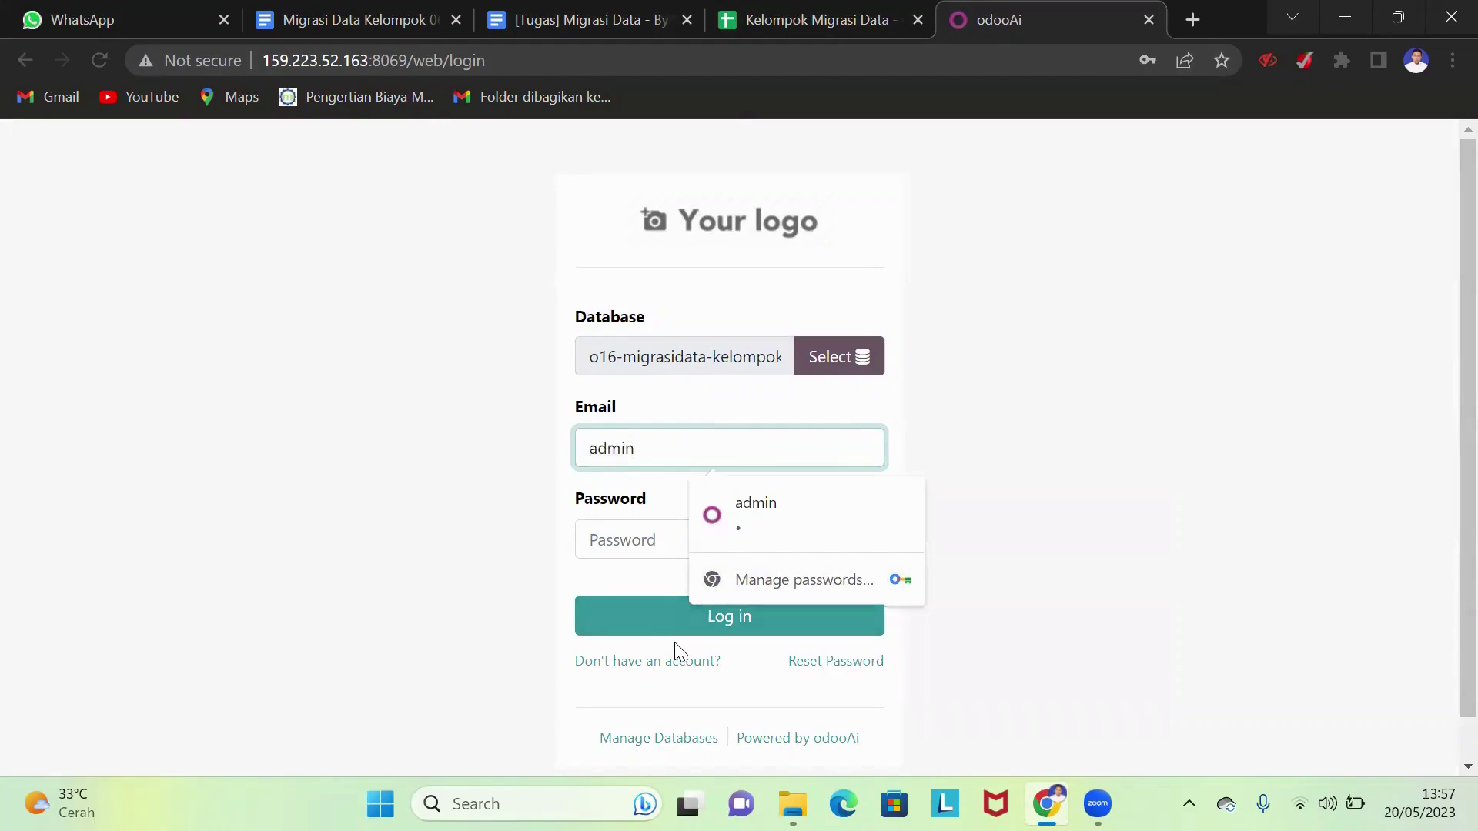
click(596, 539)
text(admin)
click(734, 622)
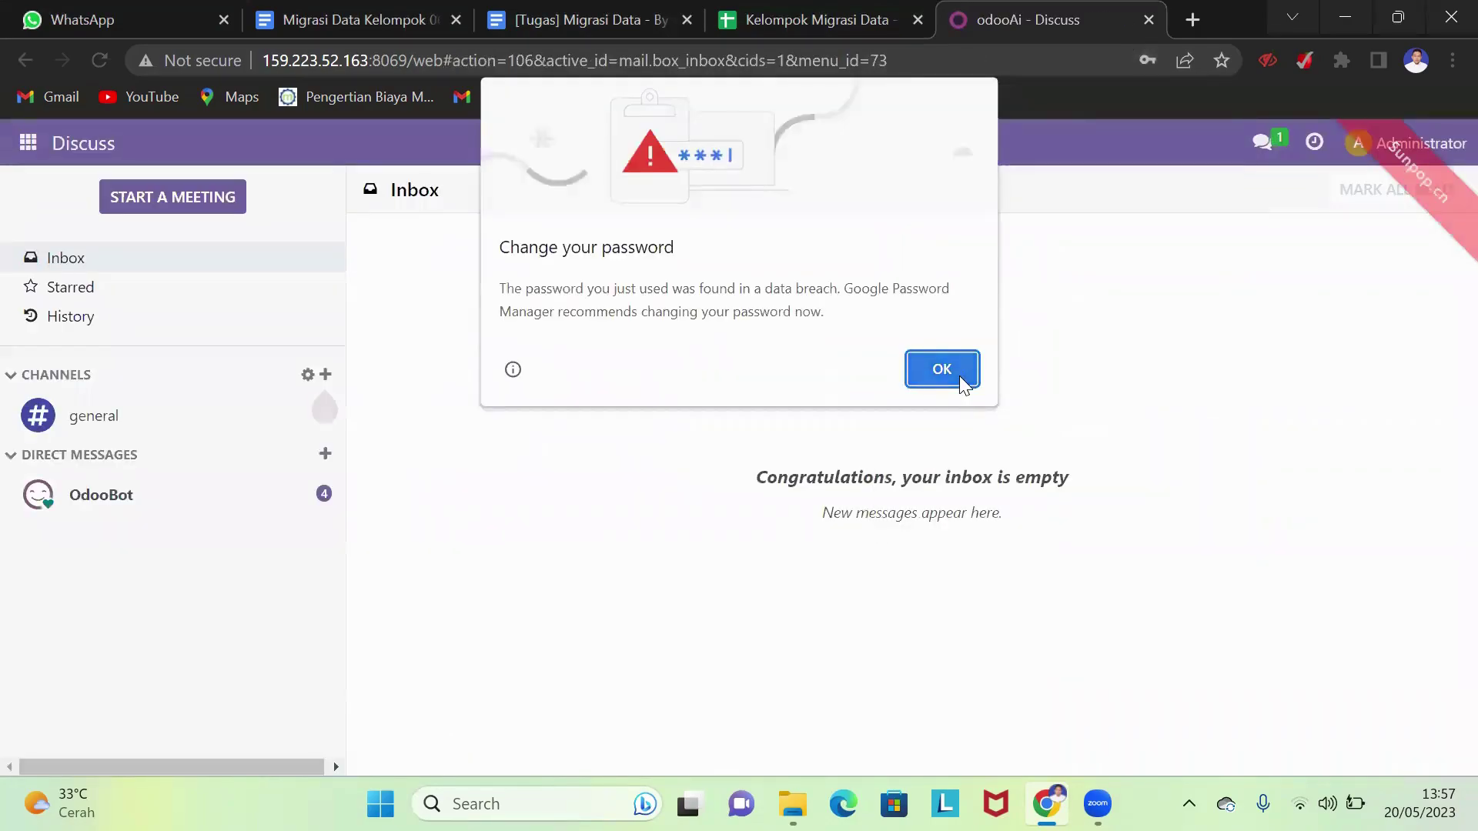
- Dismiss Chrome's password prompts and open the Tugas Migrasi Data folder in File Explorer, then minimize it
click(959, 376)
click(1166, 388)
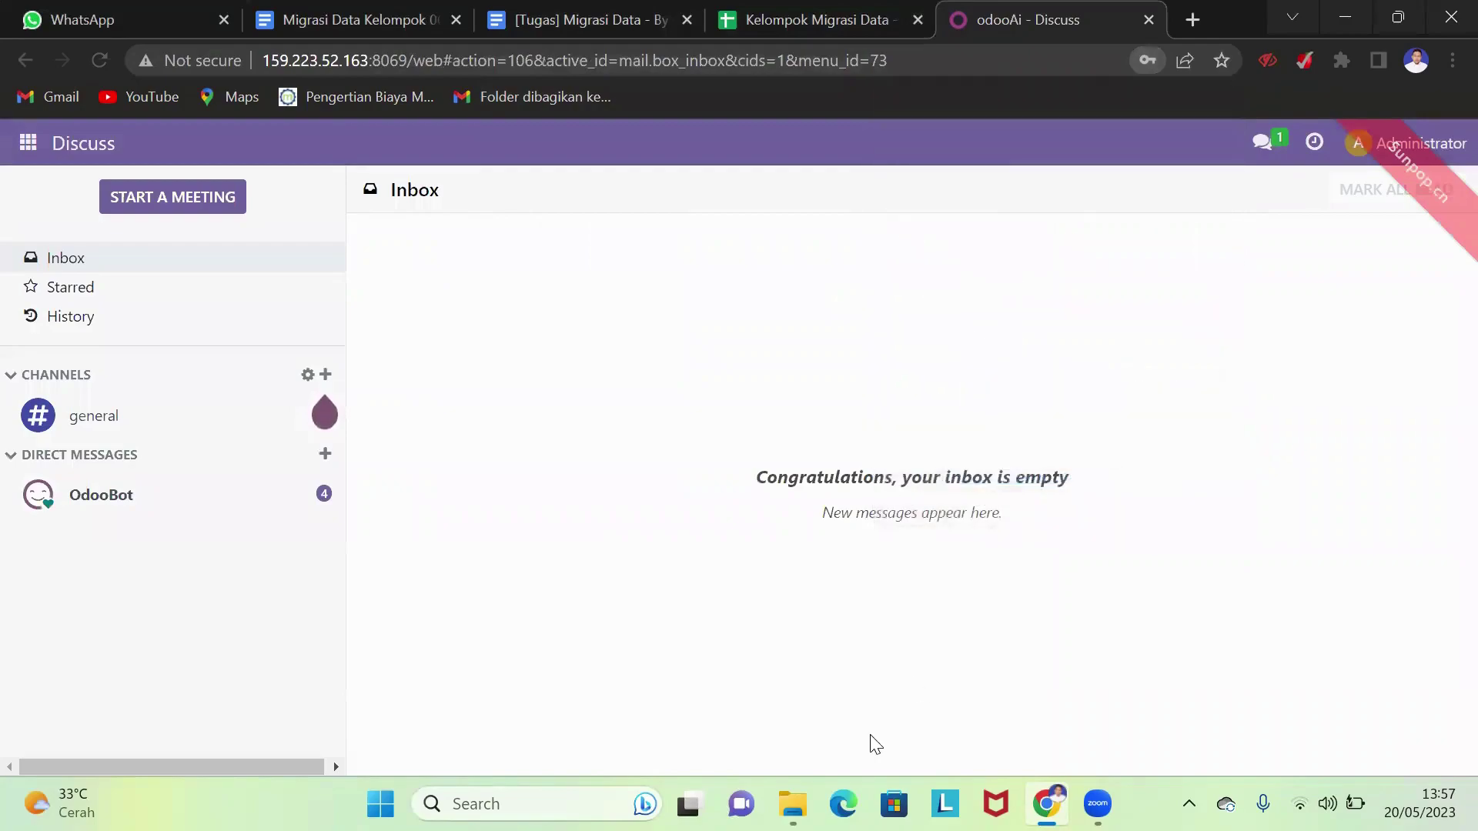
click(808, 785)
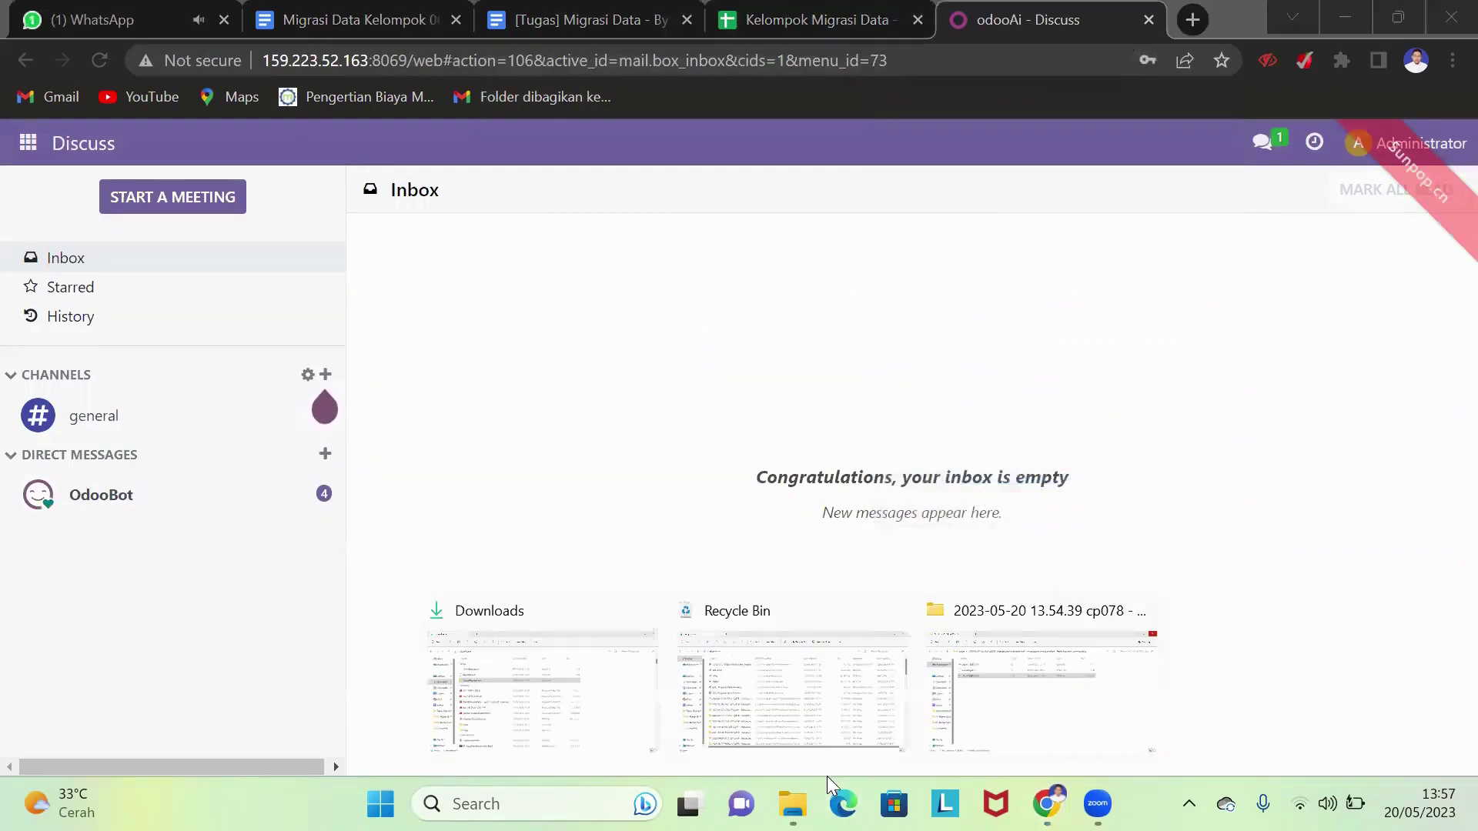
click(542, 678)
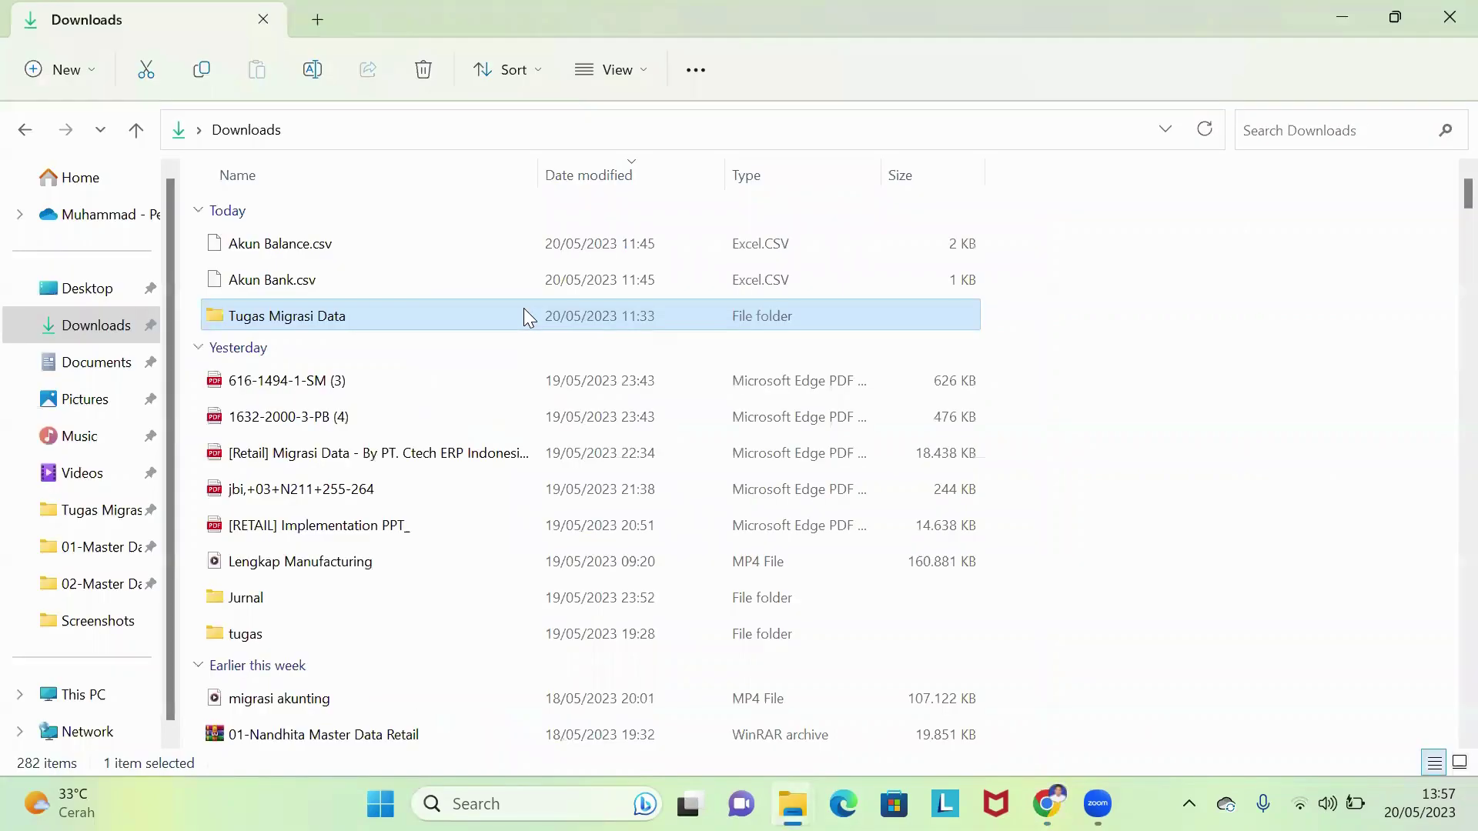
double_click(524, 312)
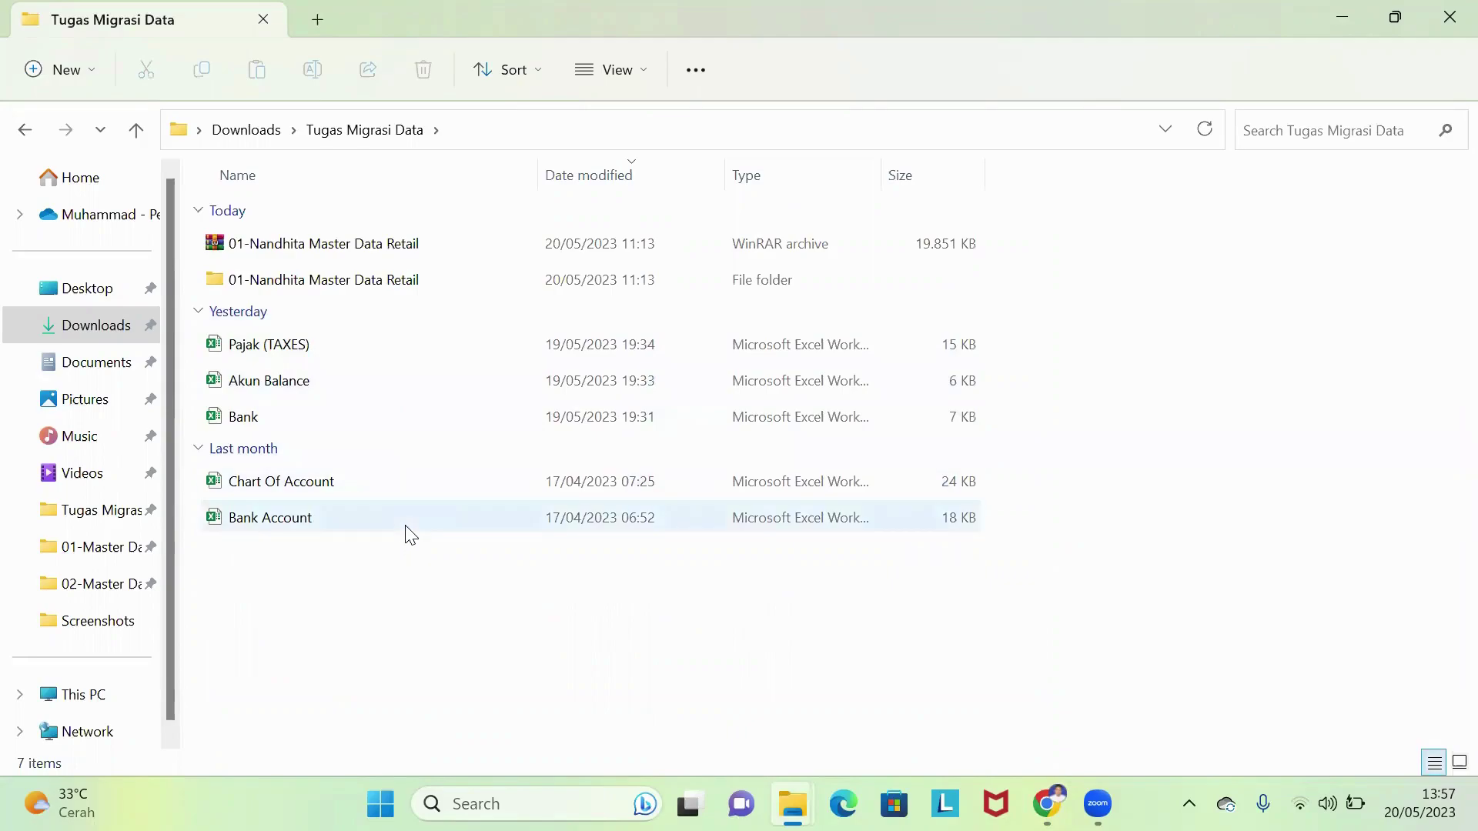
click(1338, 11)
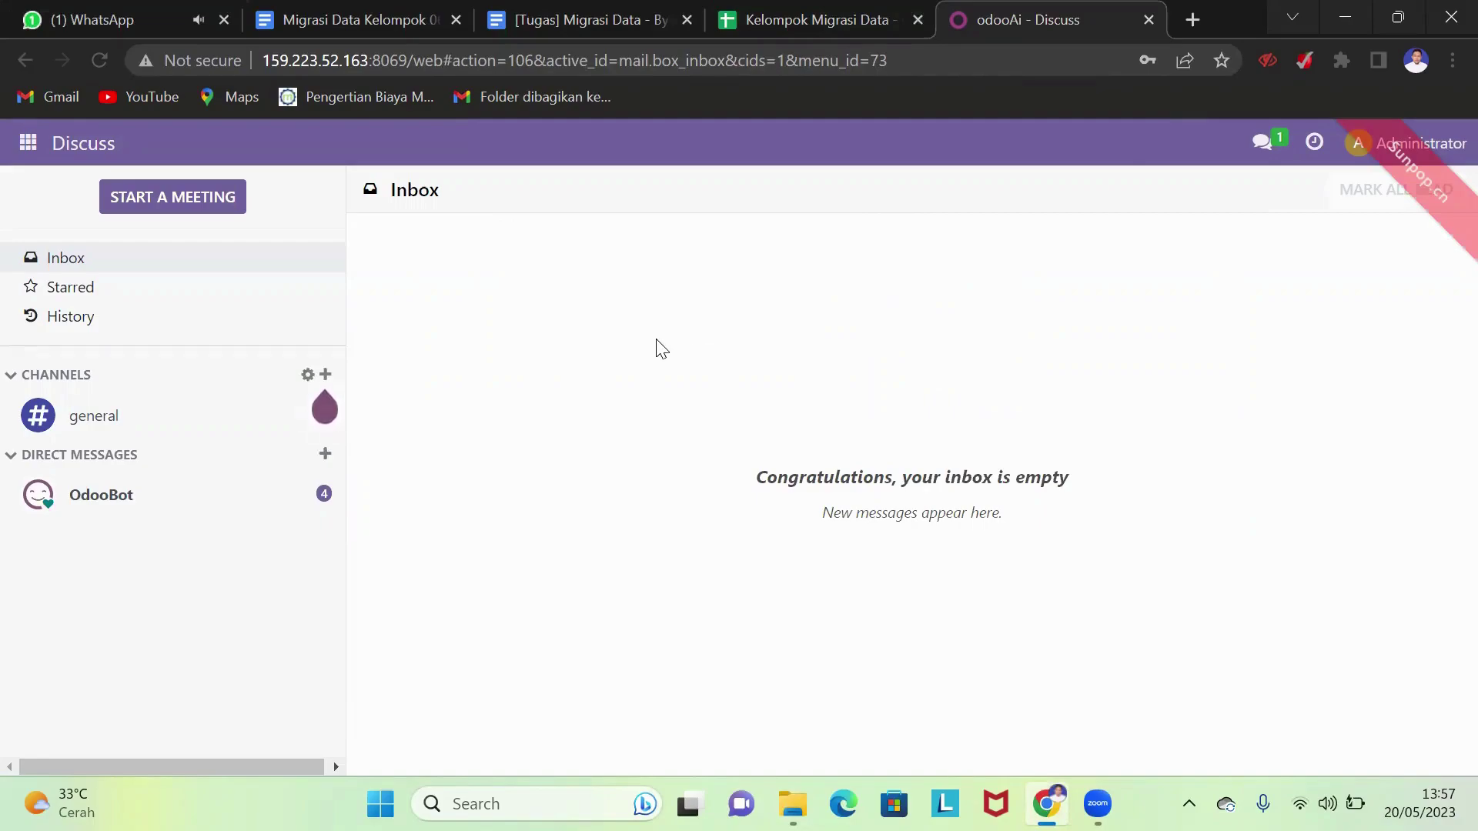
- Open the Accounting Chart of Accounts and start a record import
click(29, 144)
click(80, 294)
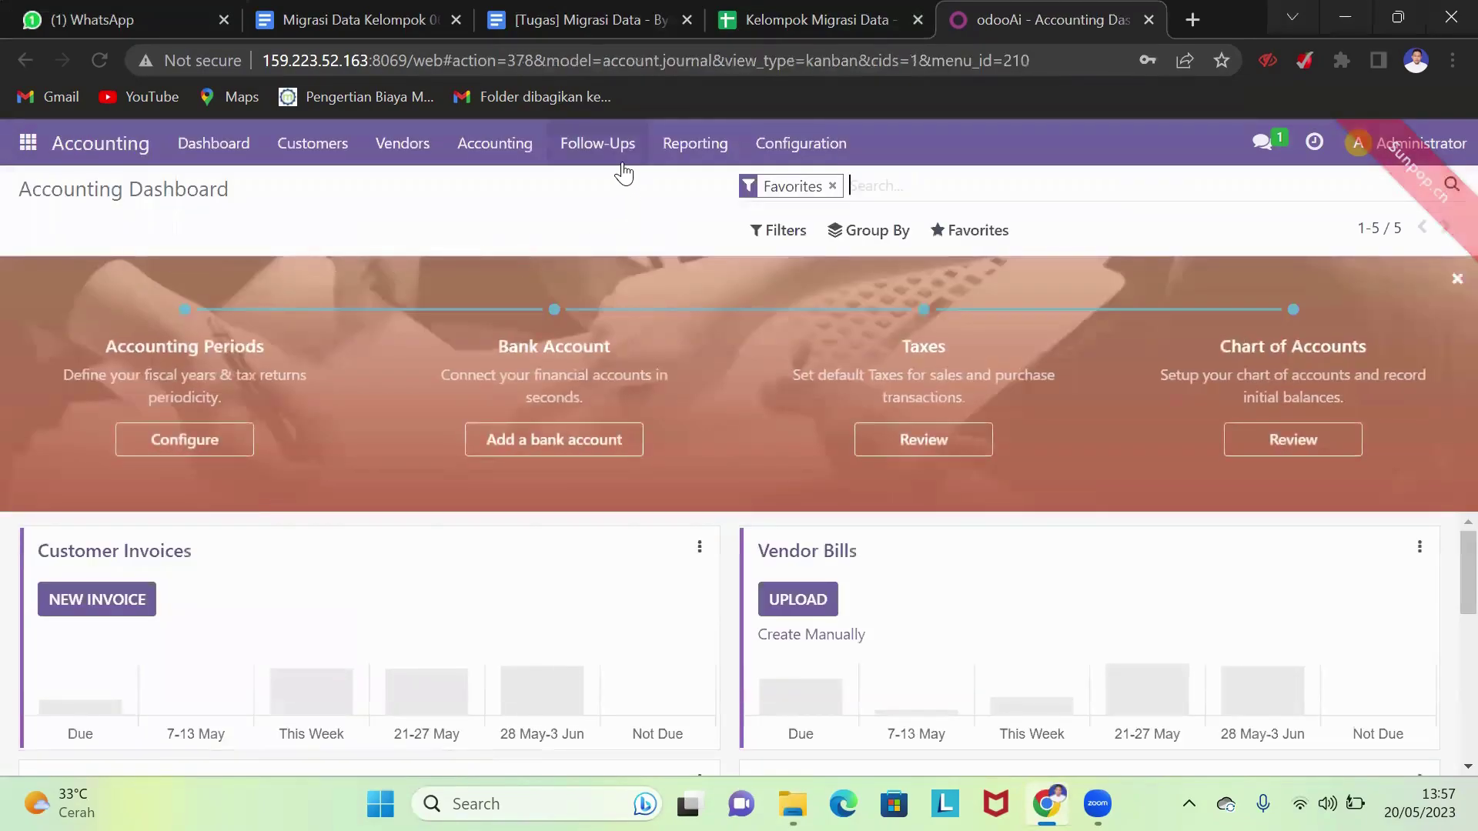
click(816, 142)
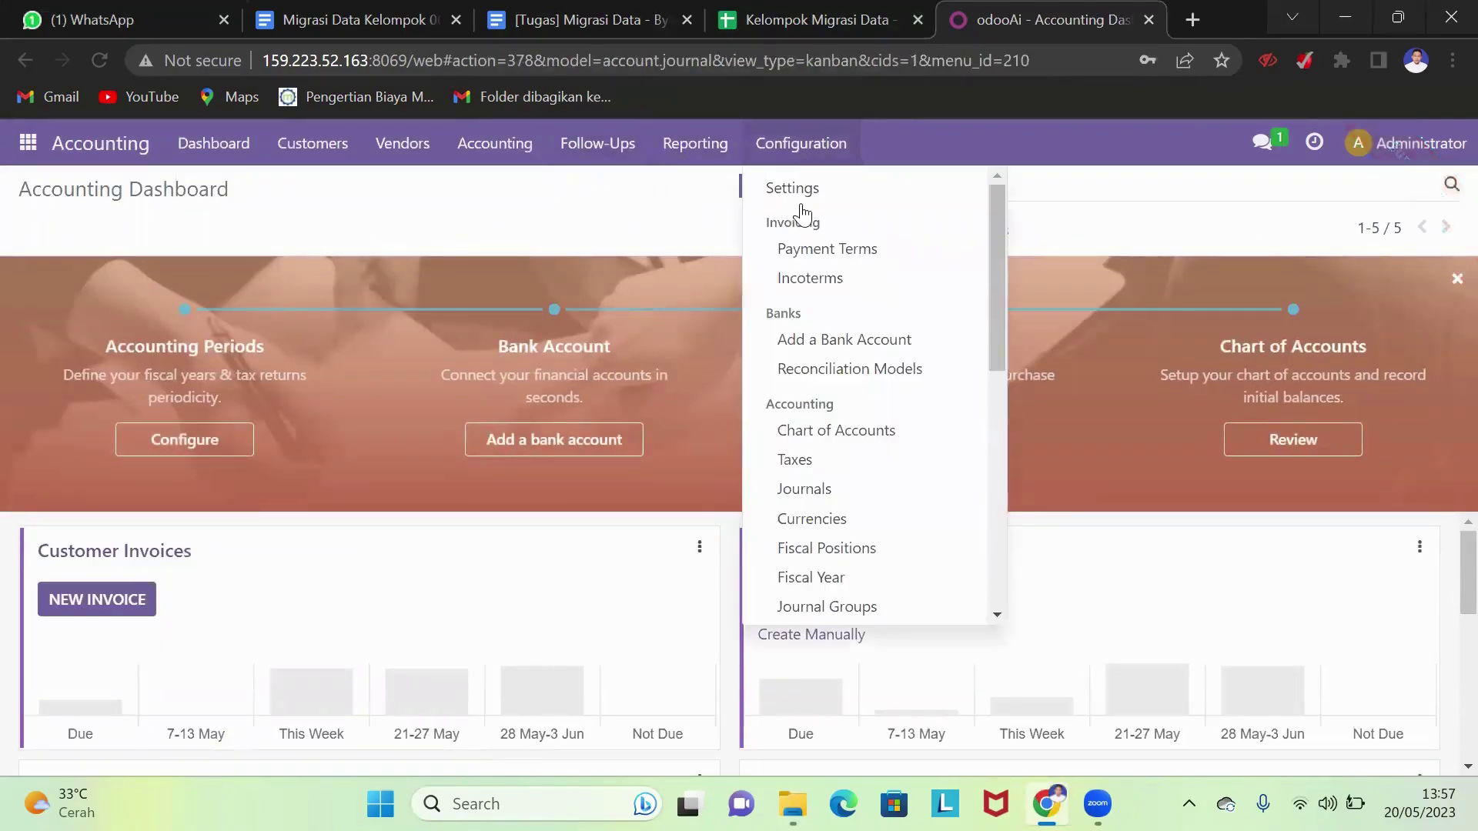
click(845, 437)
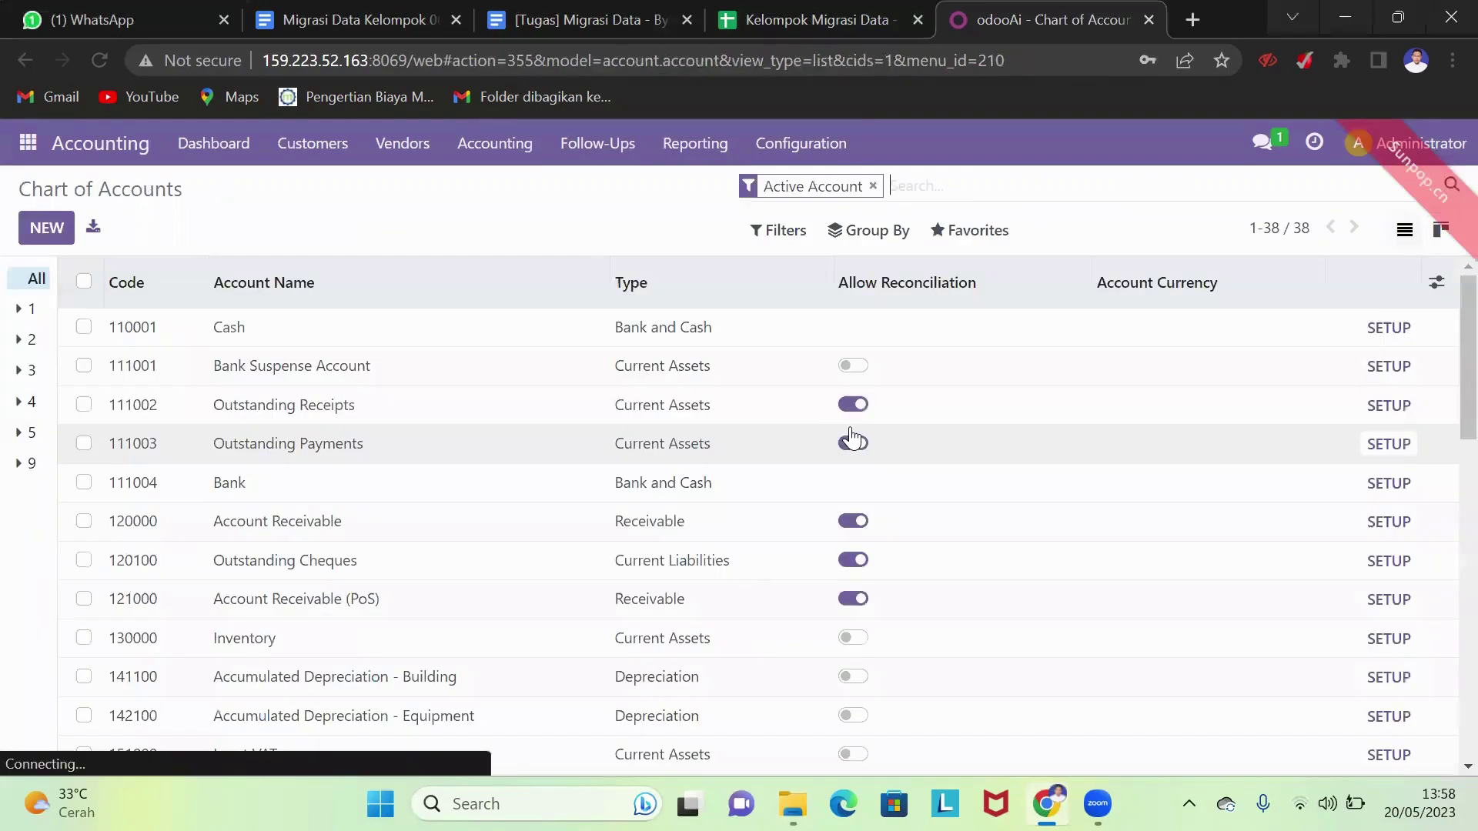
click(947, 231)
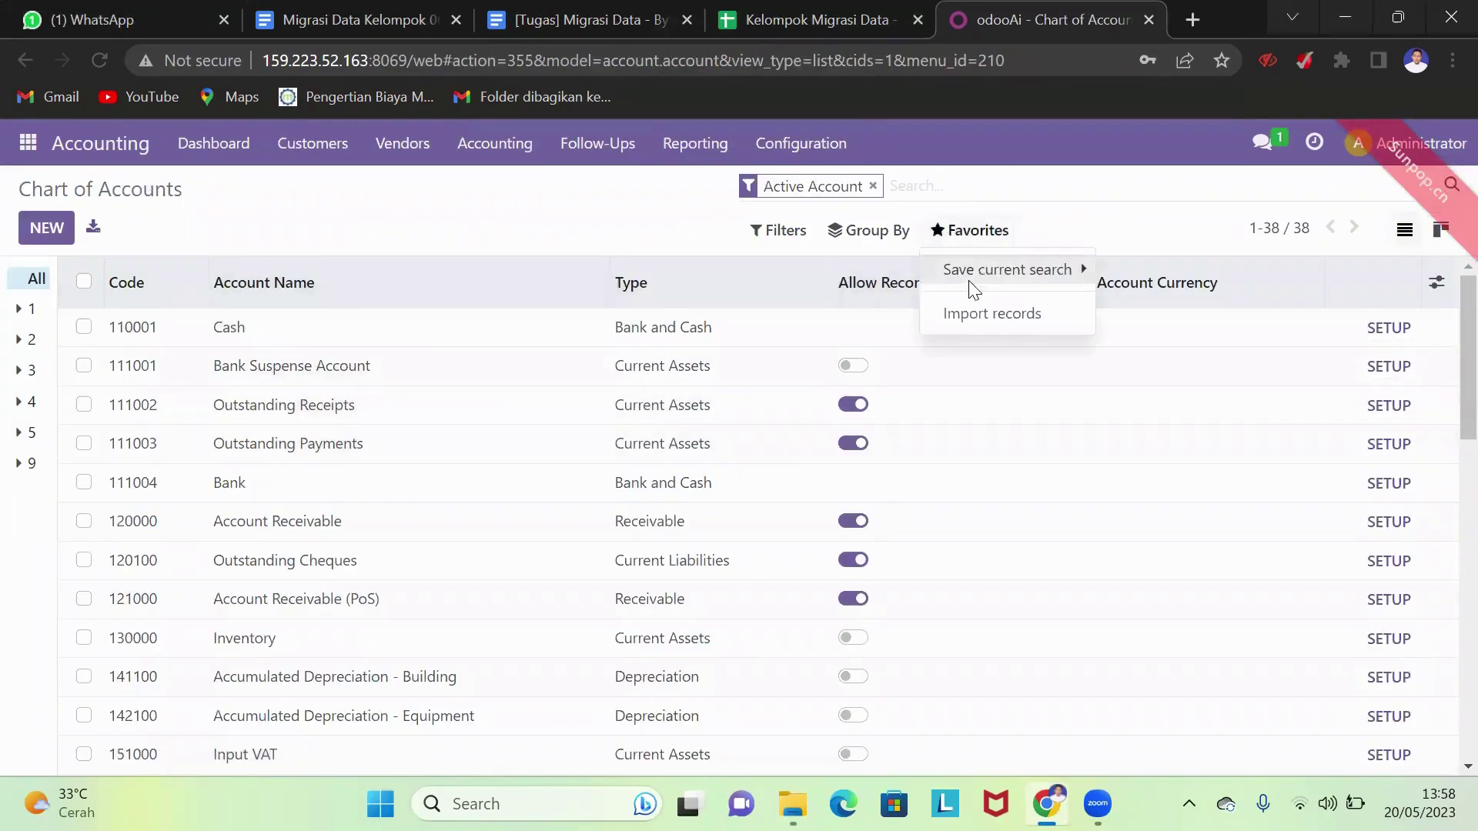
click(993, 316)
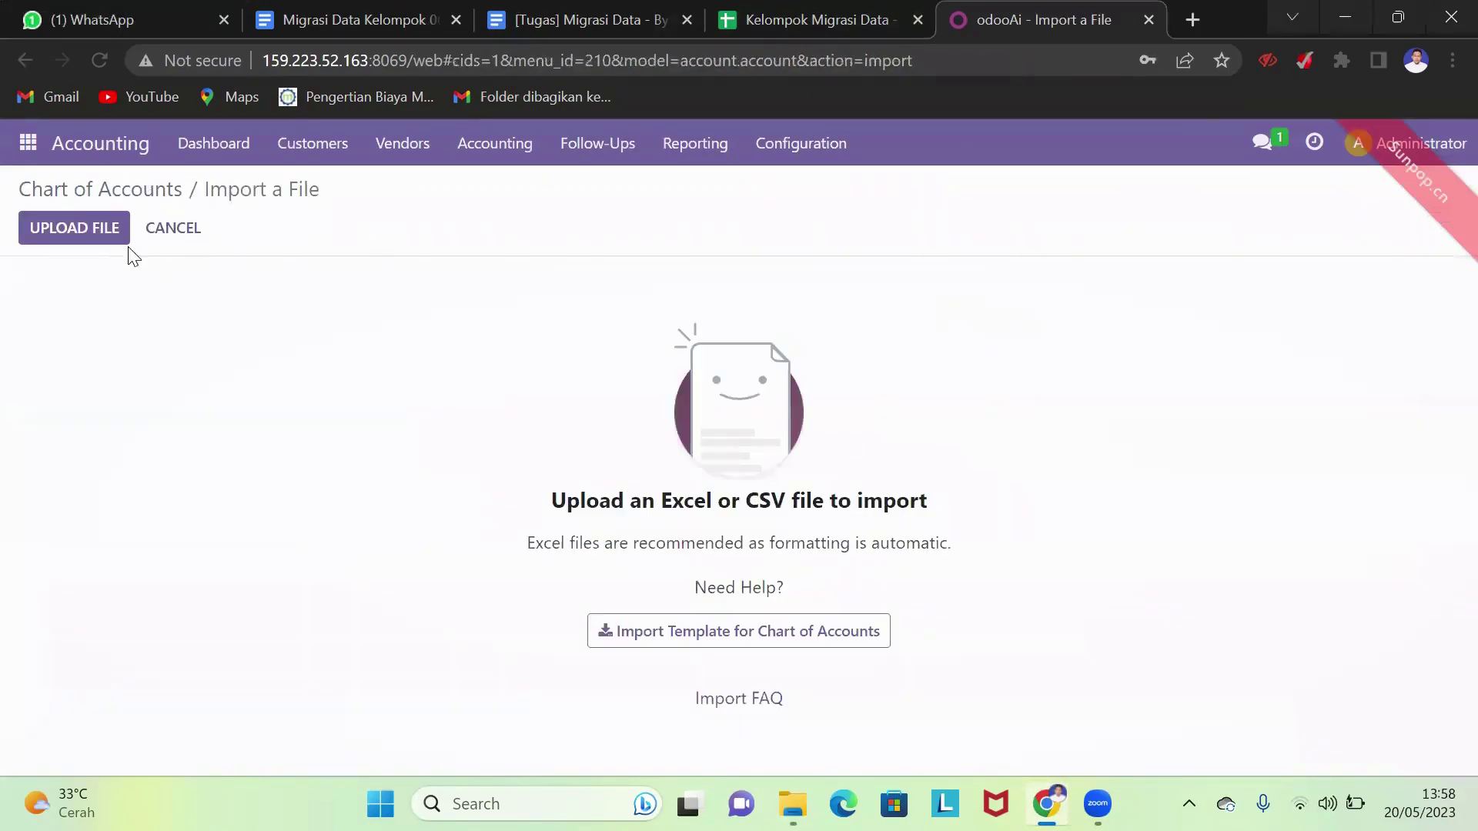
- Upload Chart Of Account.xlsx, test the mapping, and import the 190 accounts
click(108, 236)
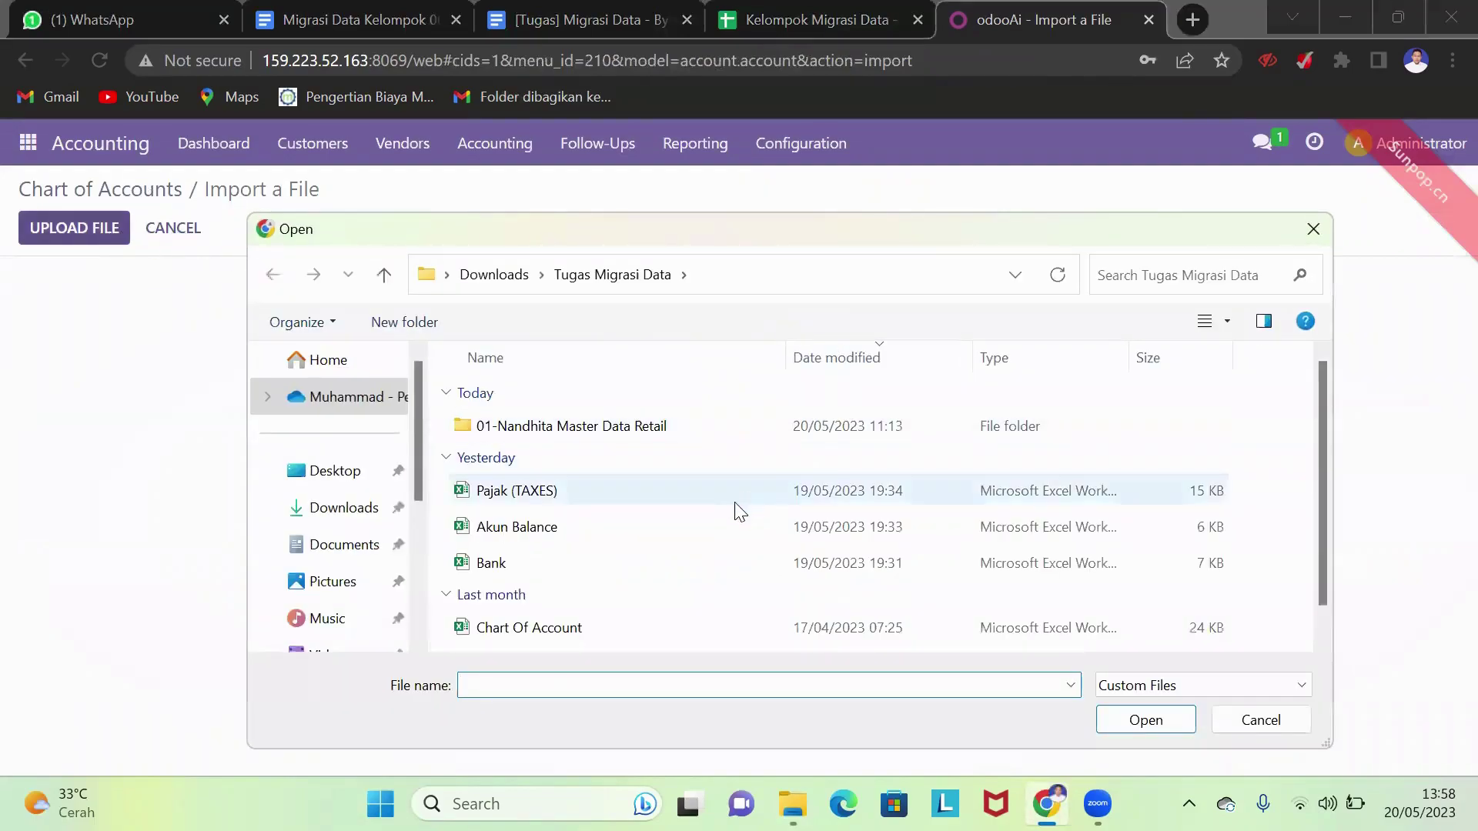
scroll(686, 485, down, 1)
click(646, 598)
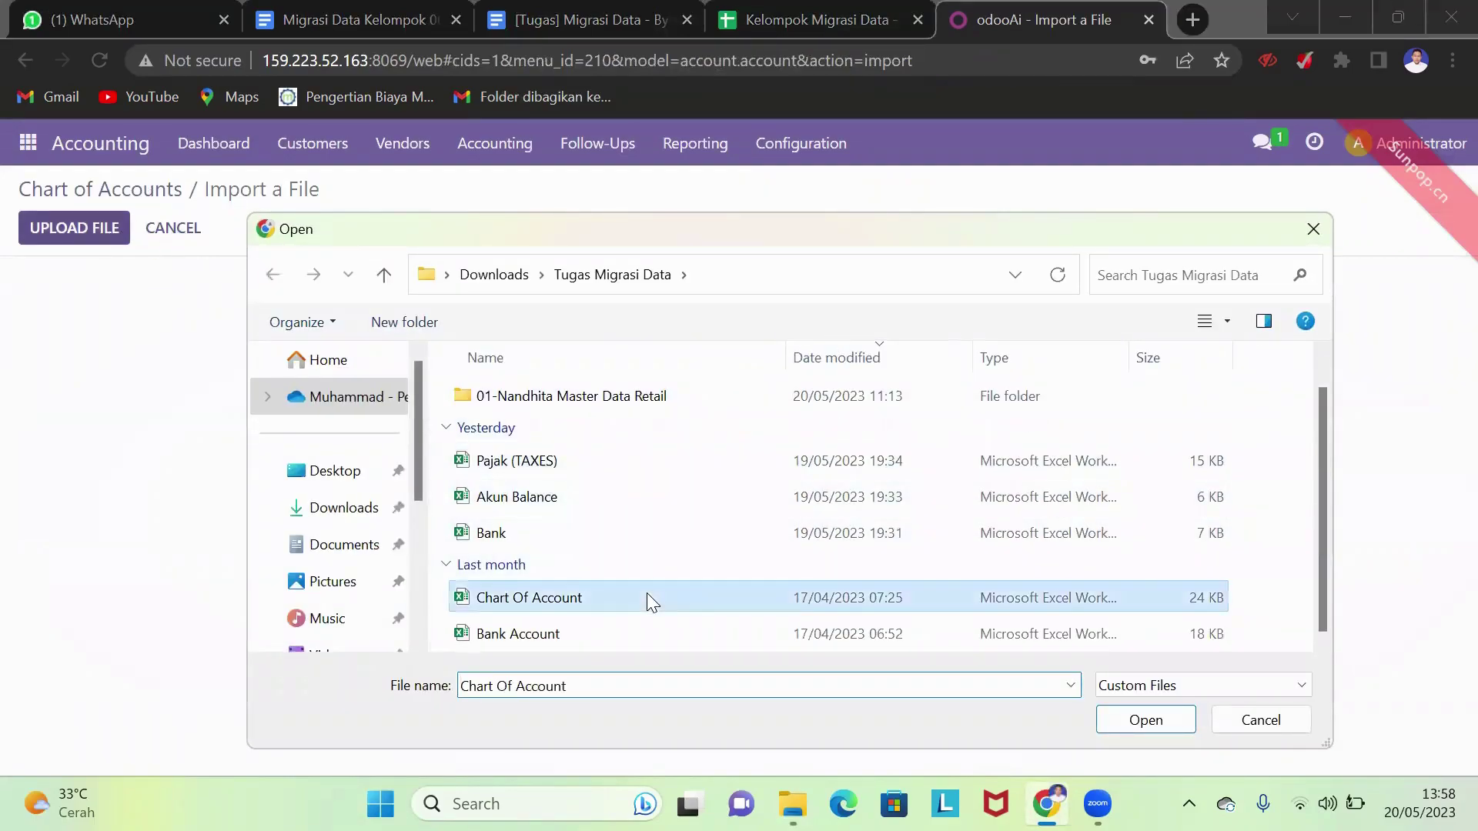
click(1142, 716)
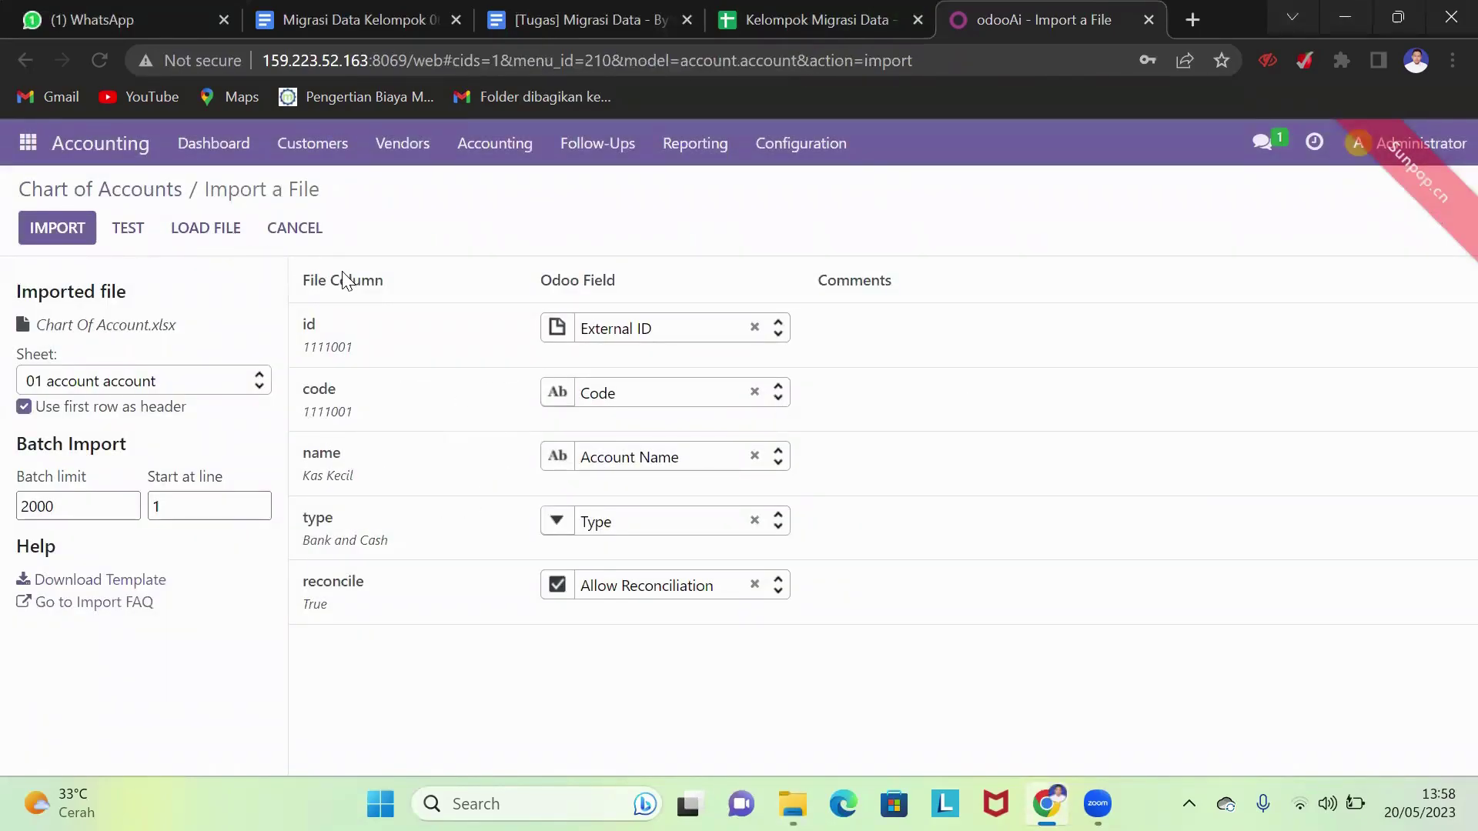
click(146, 231)
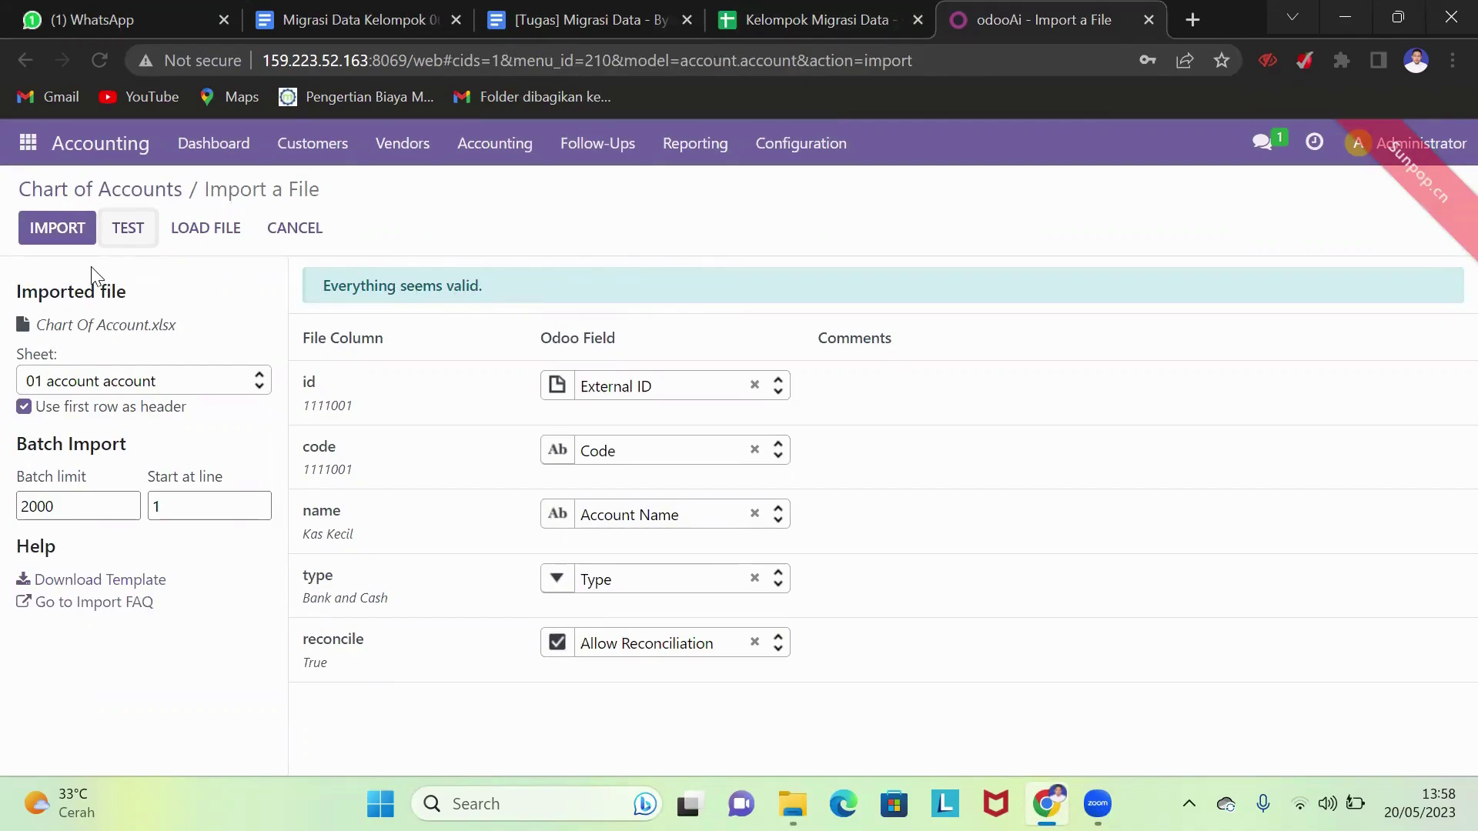
click(60, 243)
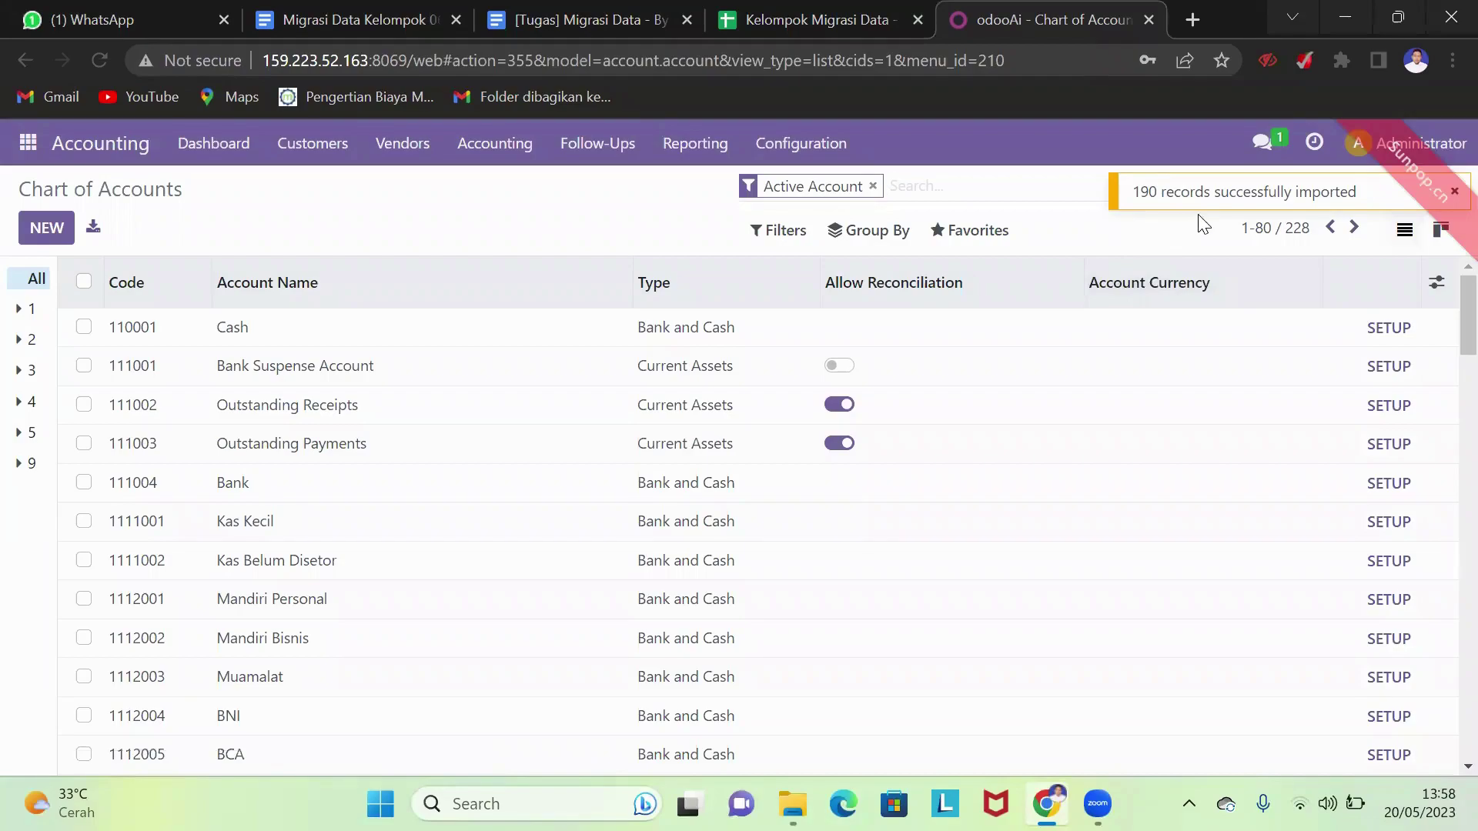
scroll(909, 404, down, 3)
scroll(914, 411, up, 3)
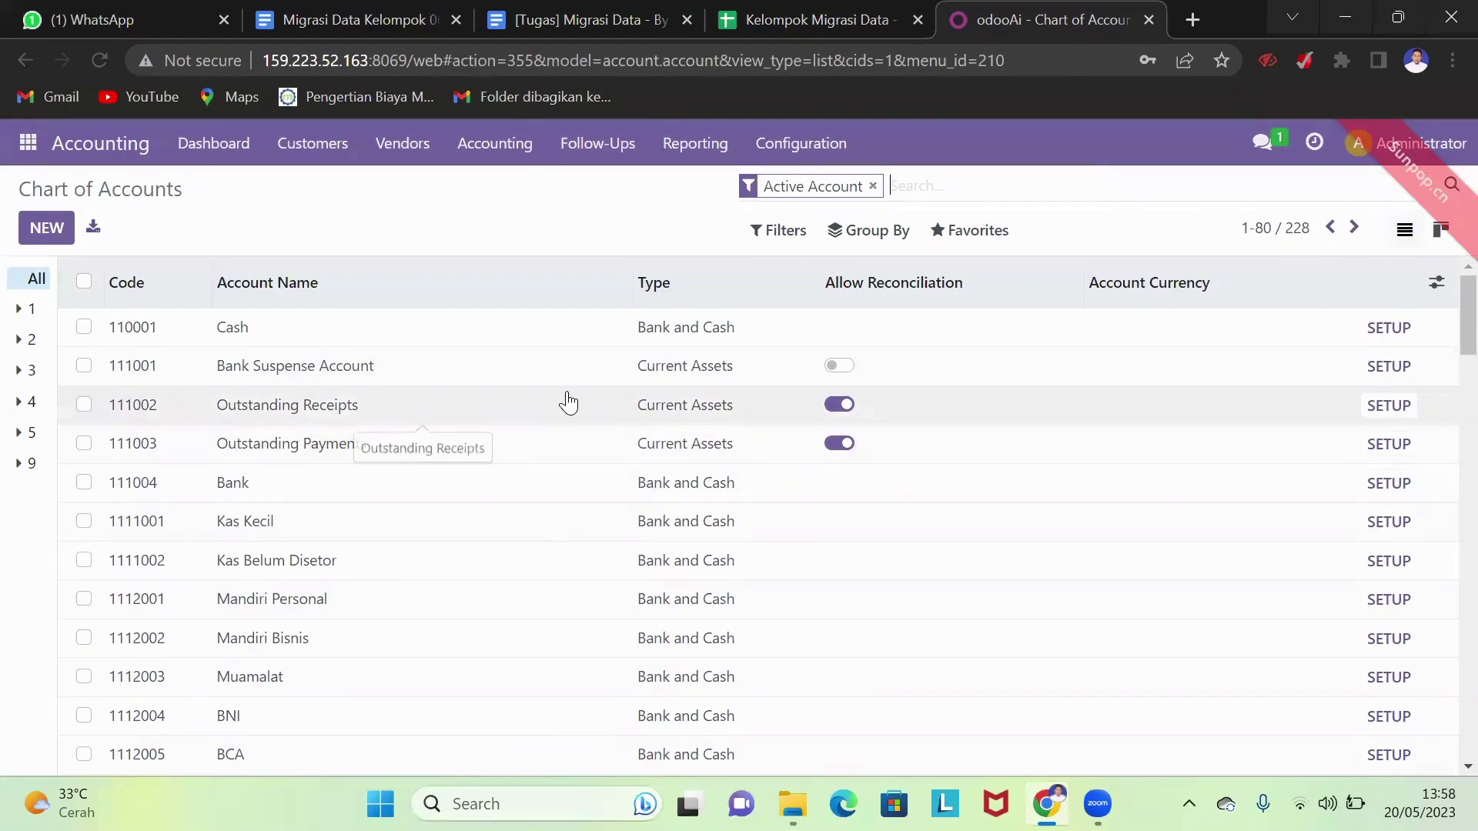
- Go to the empty Banks list under Contacts Configuration and show its Favorites options
click(28, 144)
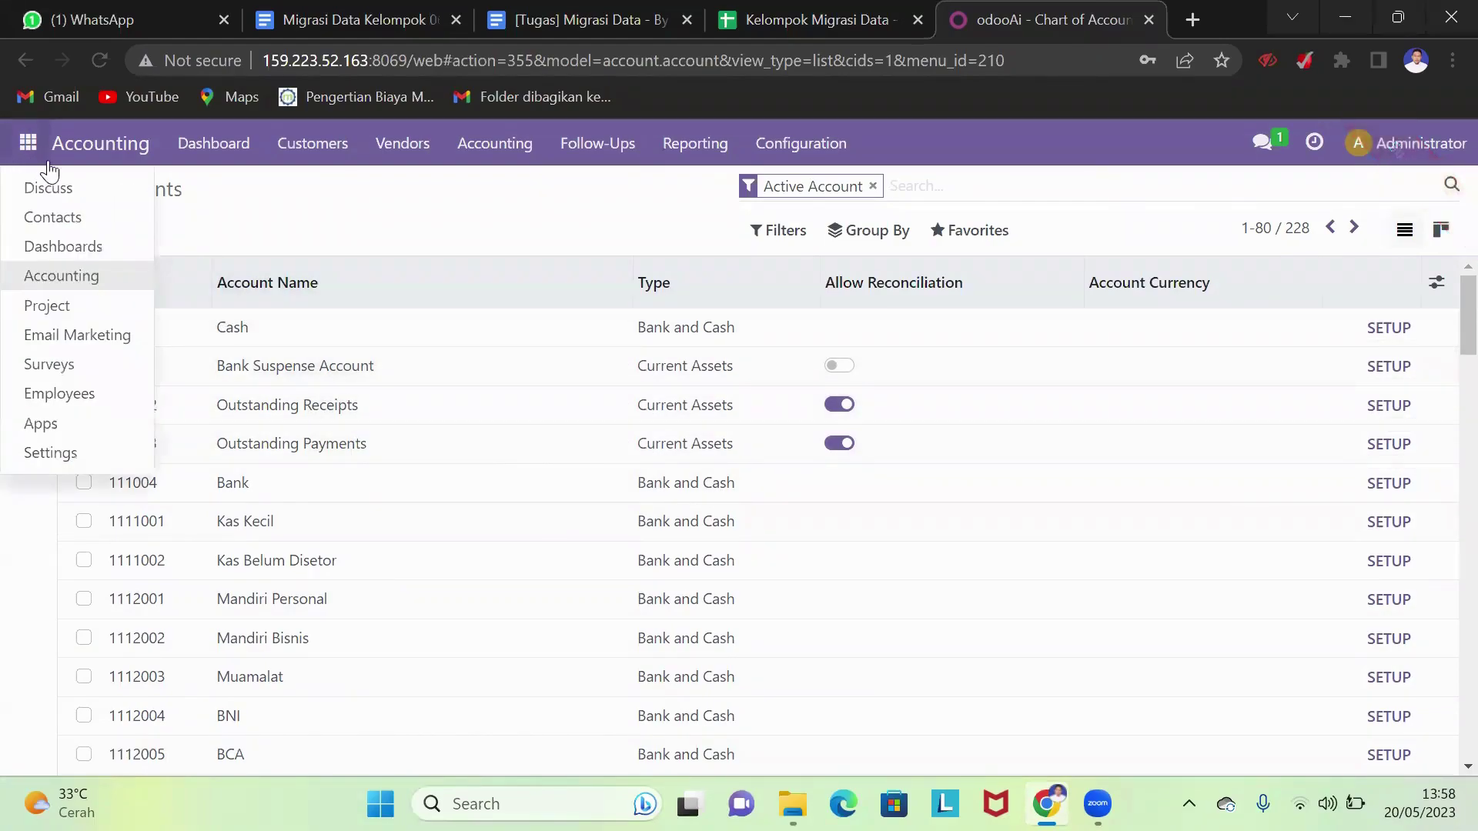
click(68, 235)
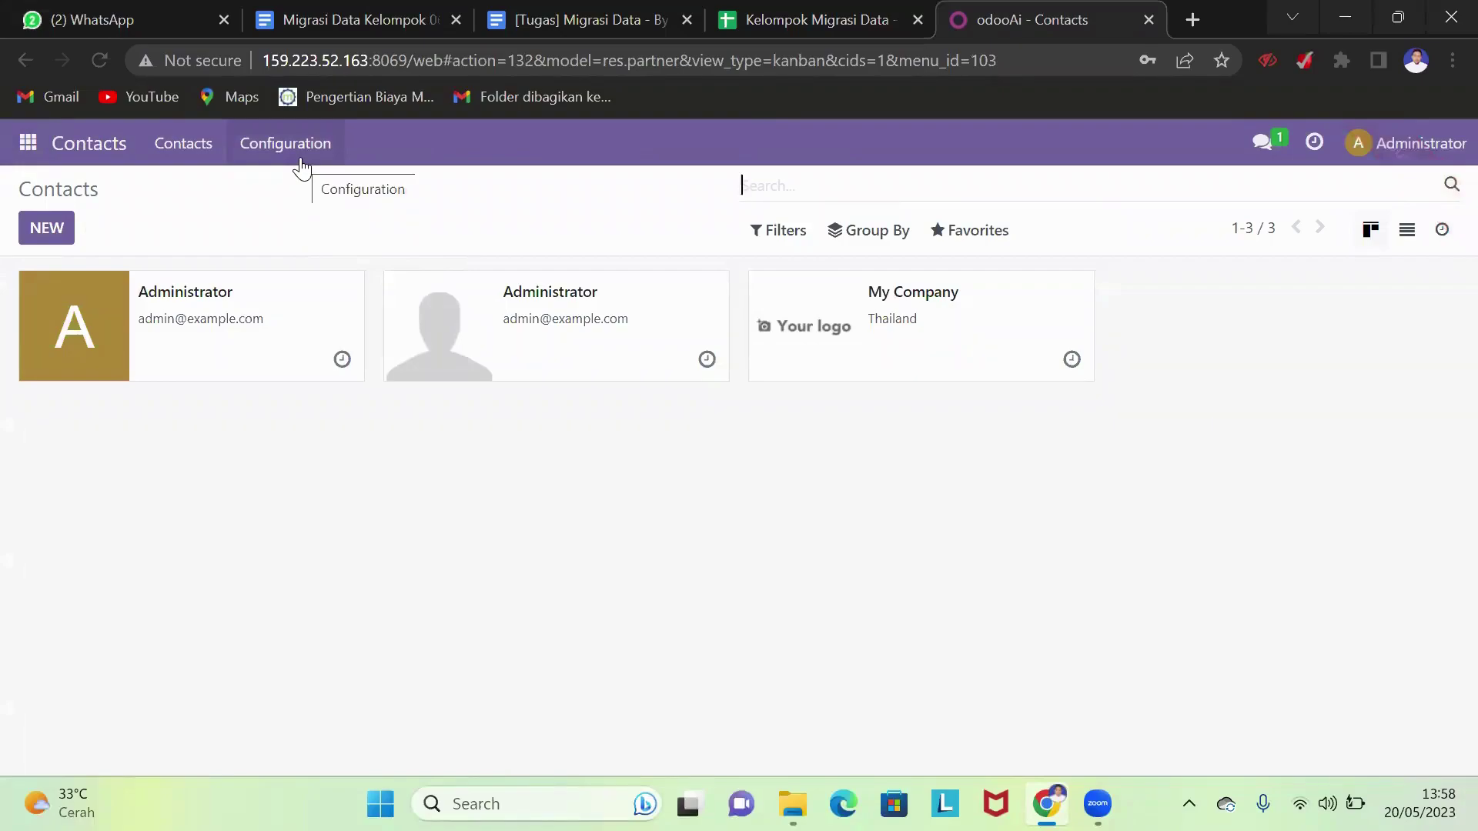
click(300, 160)
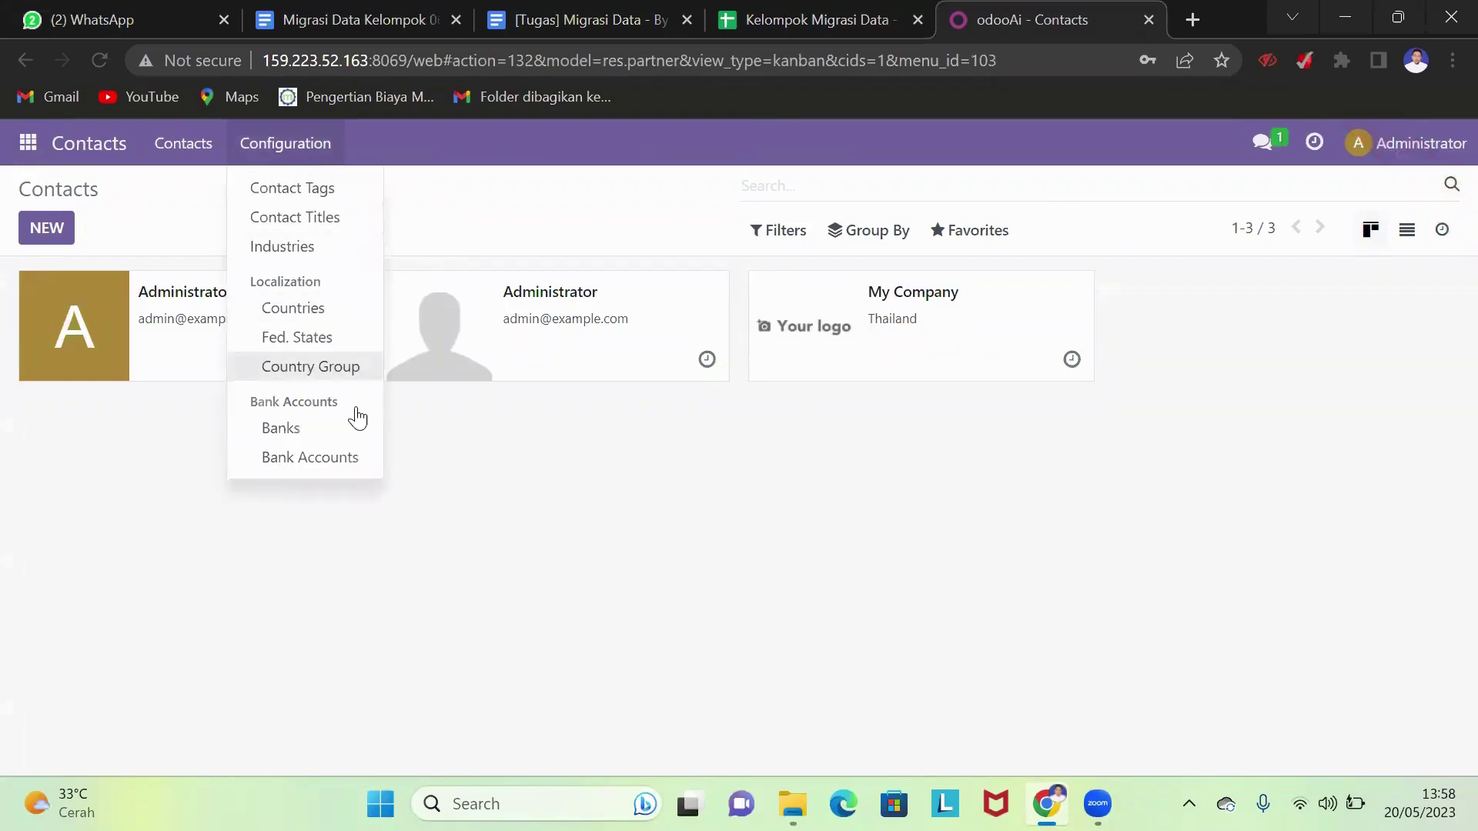
click(348, 443)
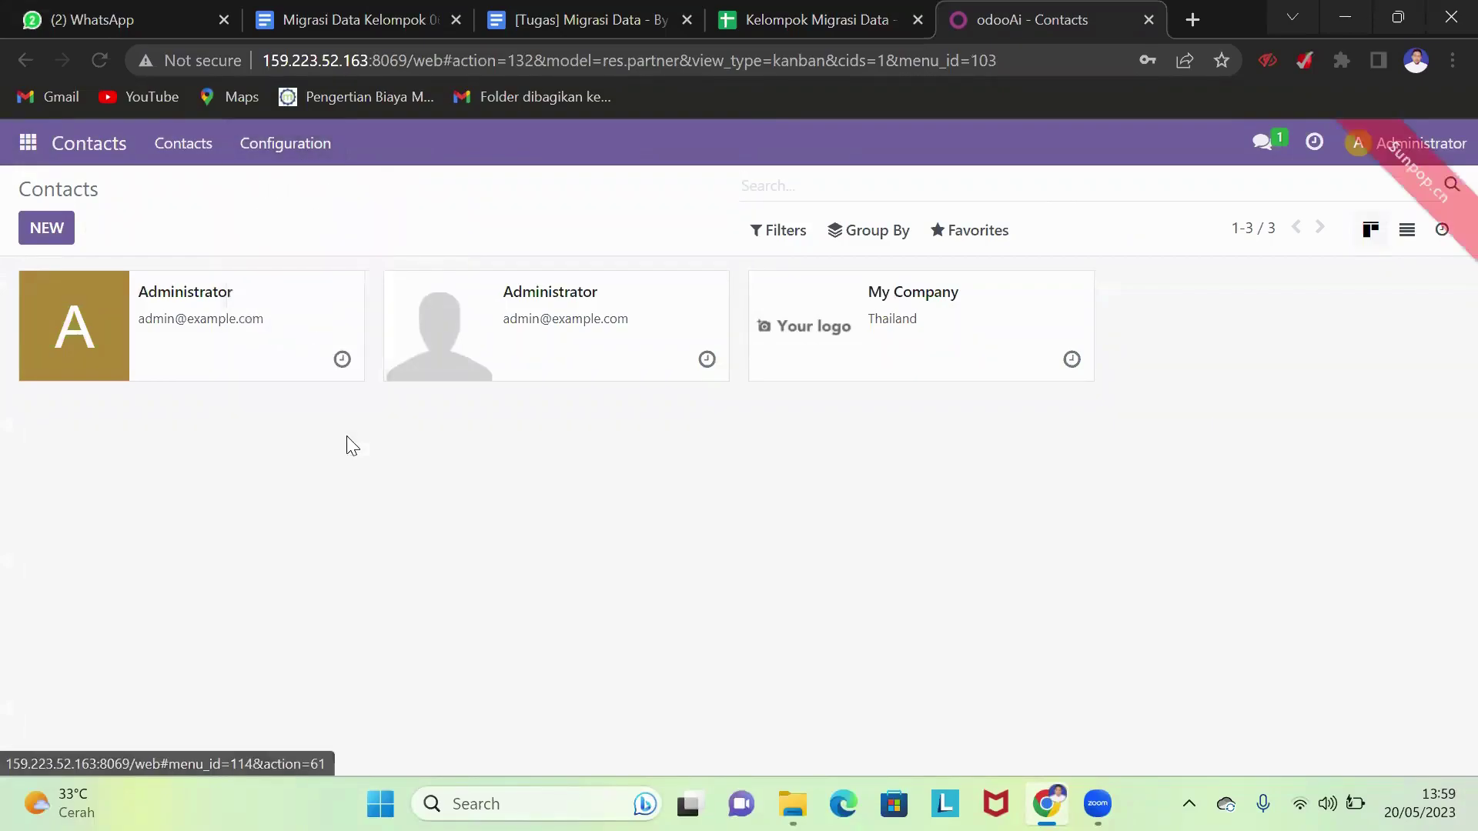
click(959, 239)
- Import 68 banks from Bank.xlsx after removing the id column's External ID mapping
click(993, 323)
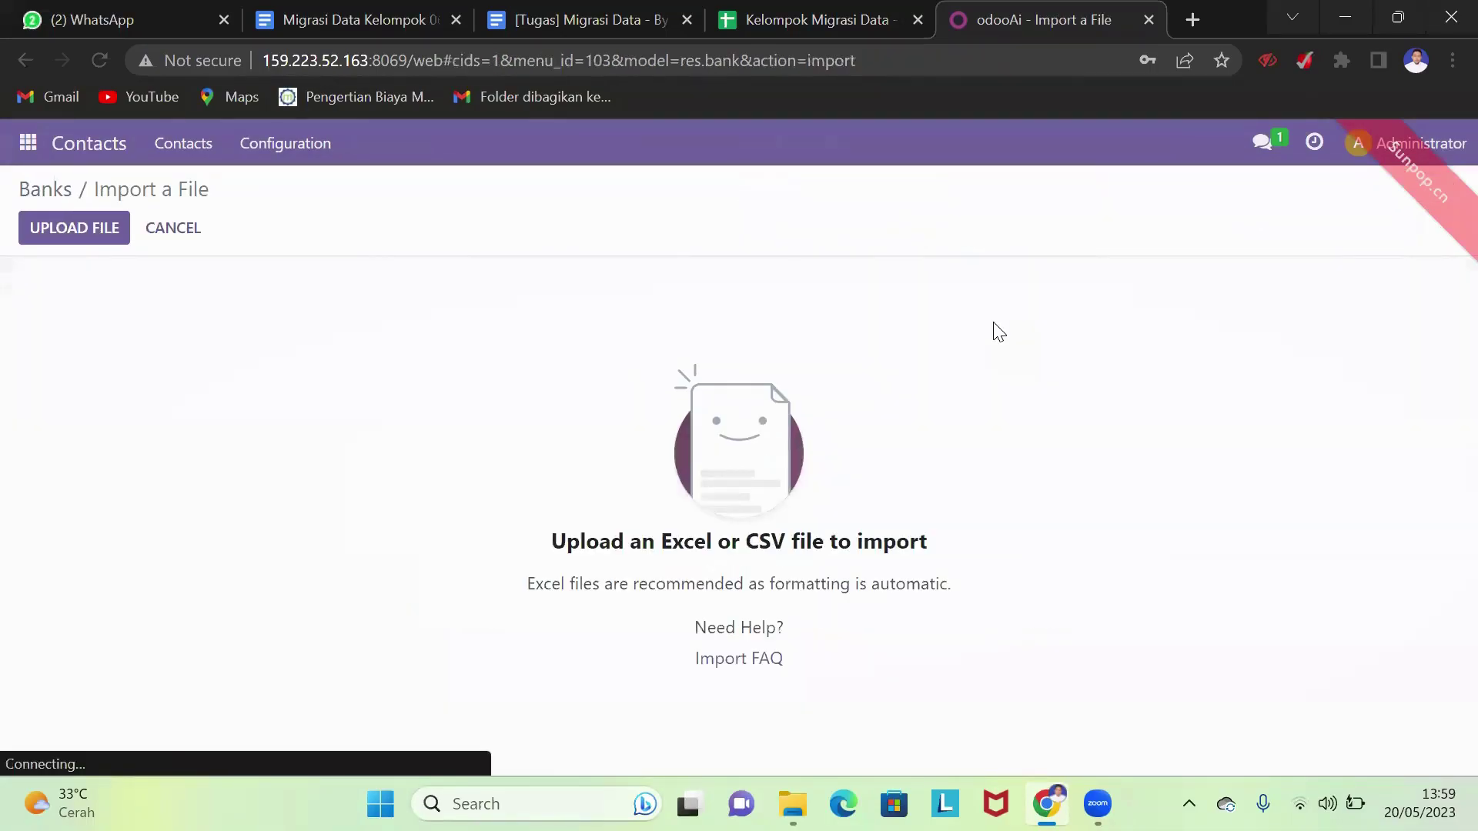
click(78, 236)
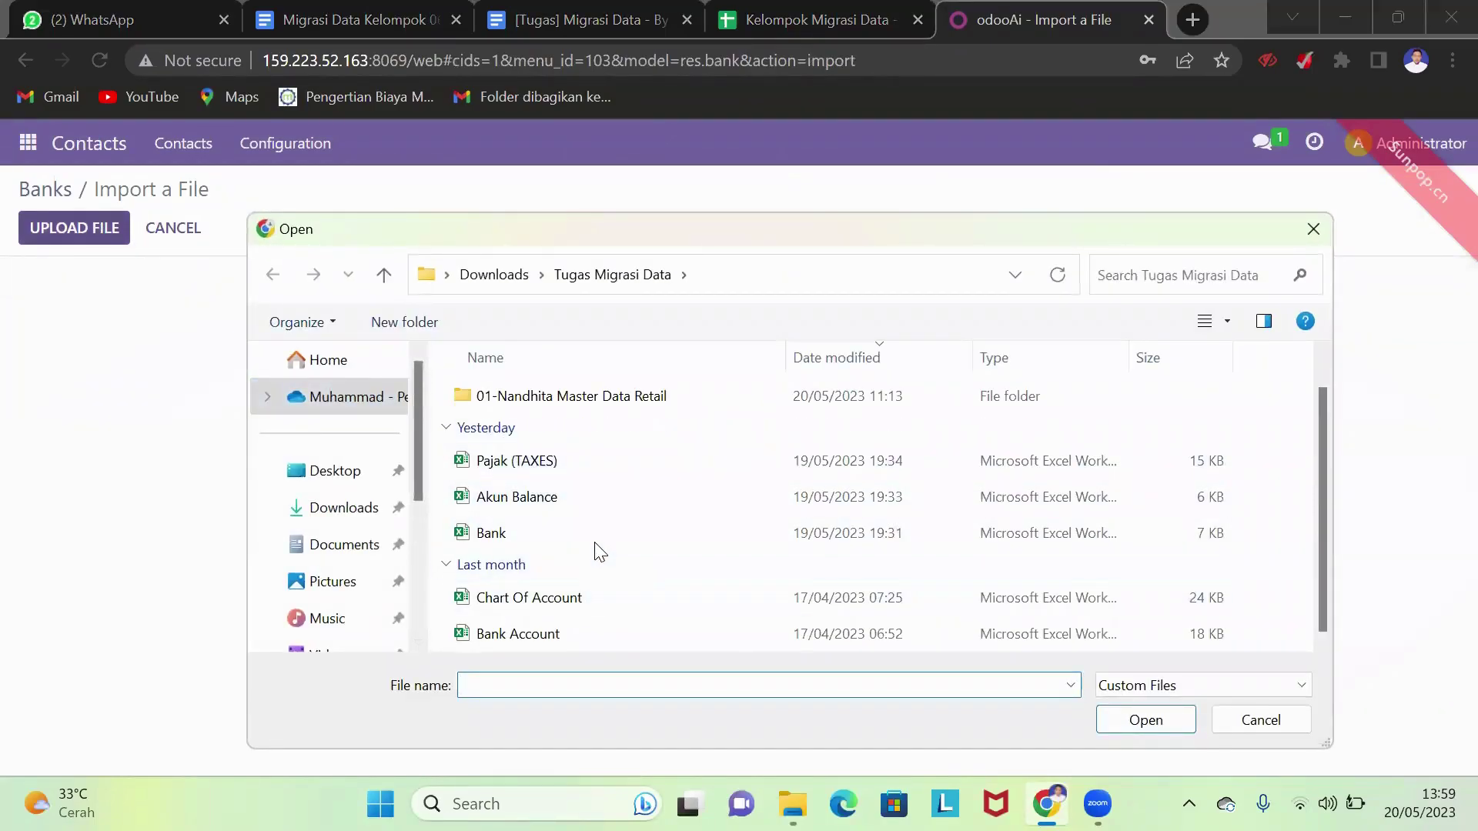
click(600, 542)
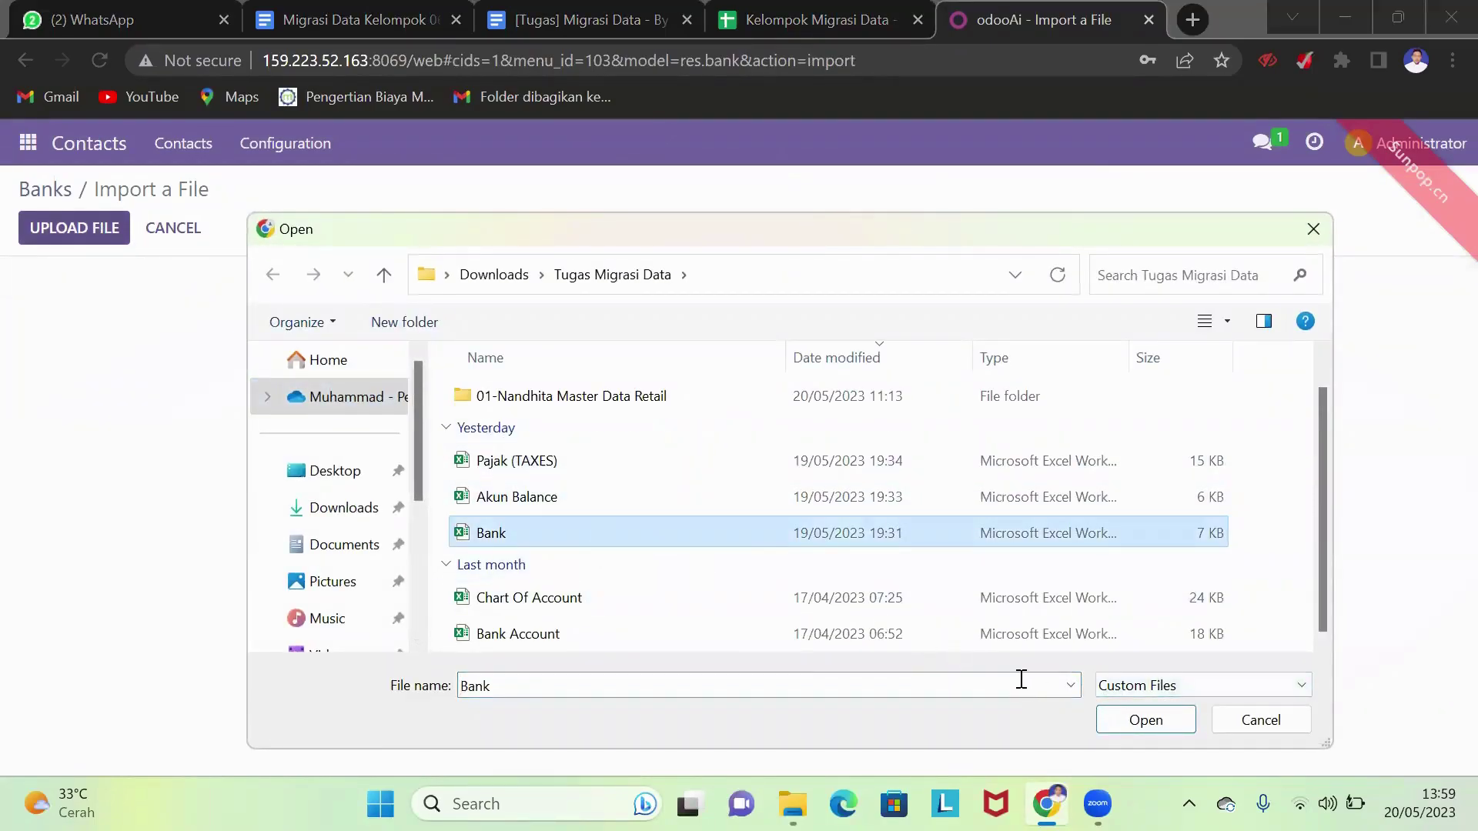
click(1144, 722)
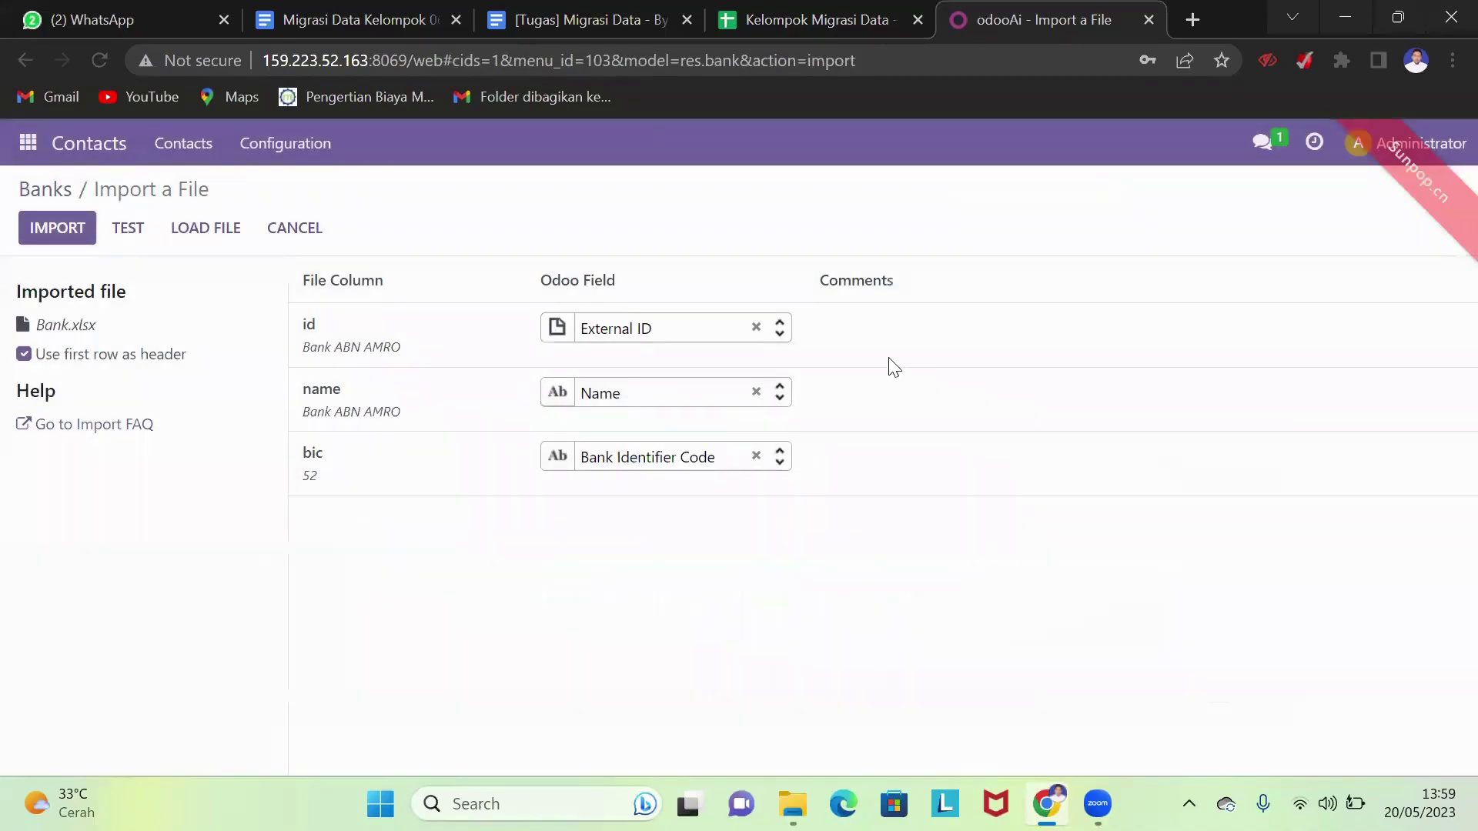
click(144, 234)
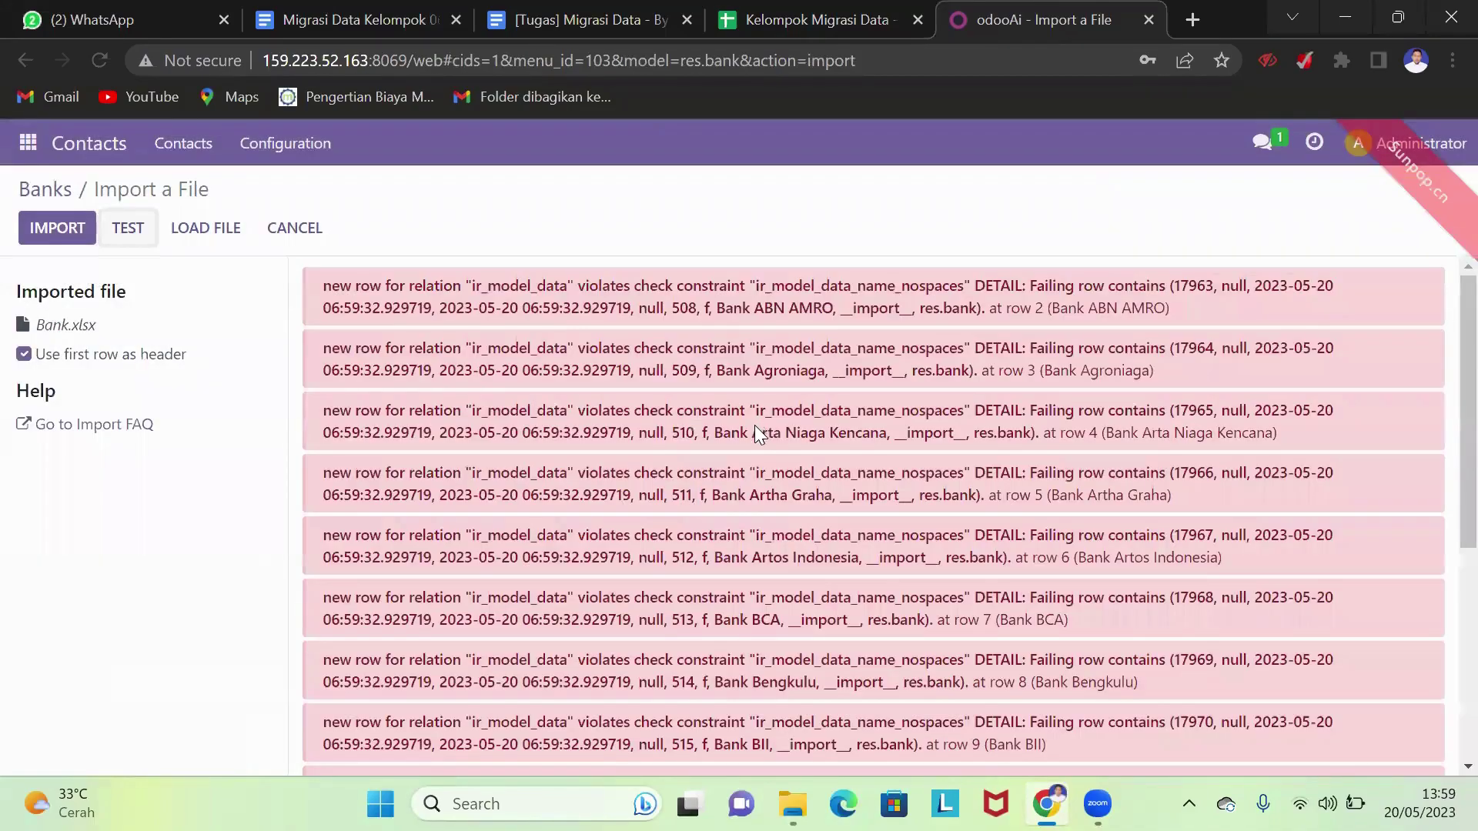
scroll(754, 425, down, 5)
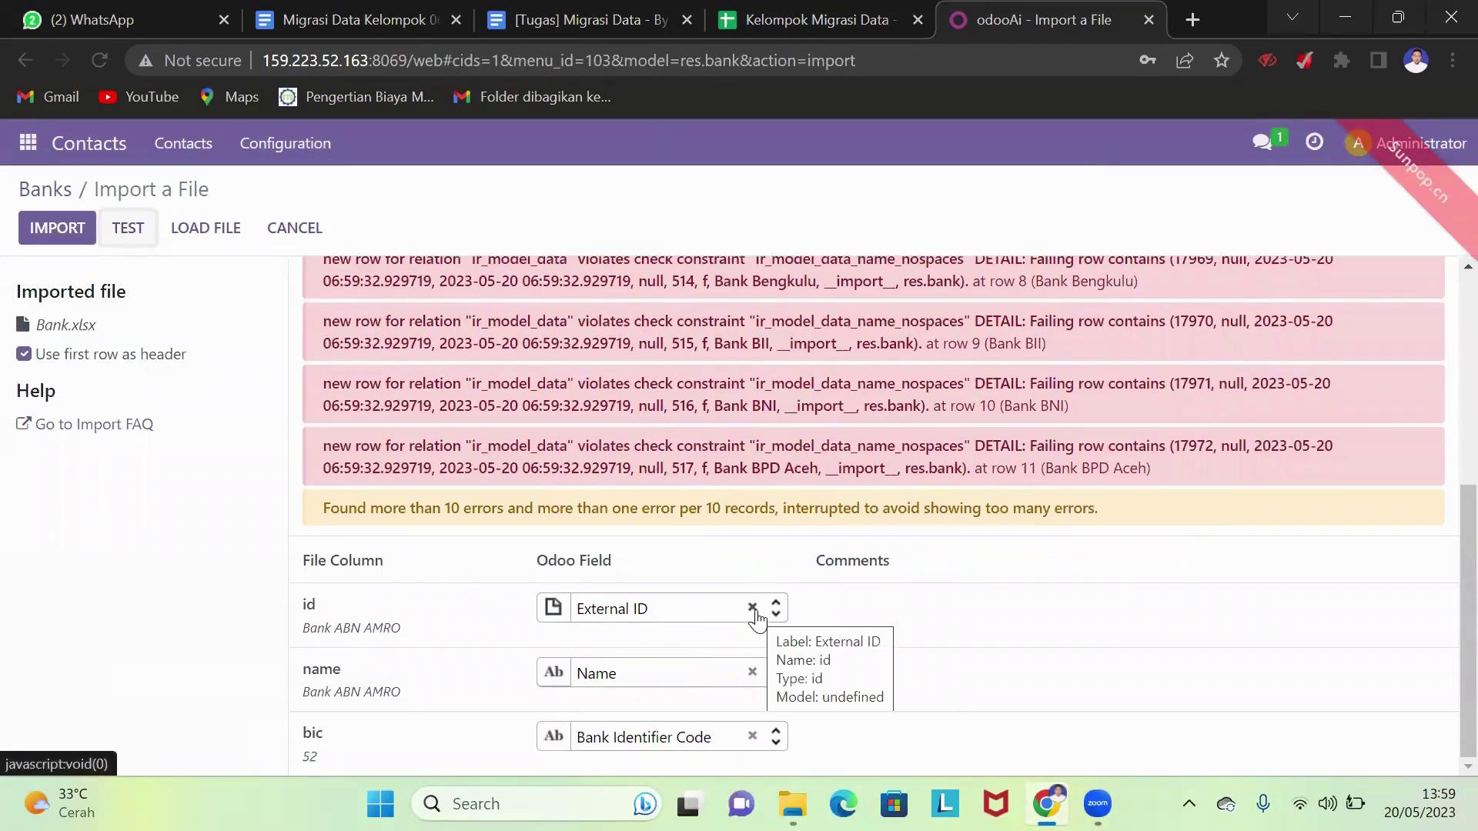
click(753, 609)
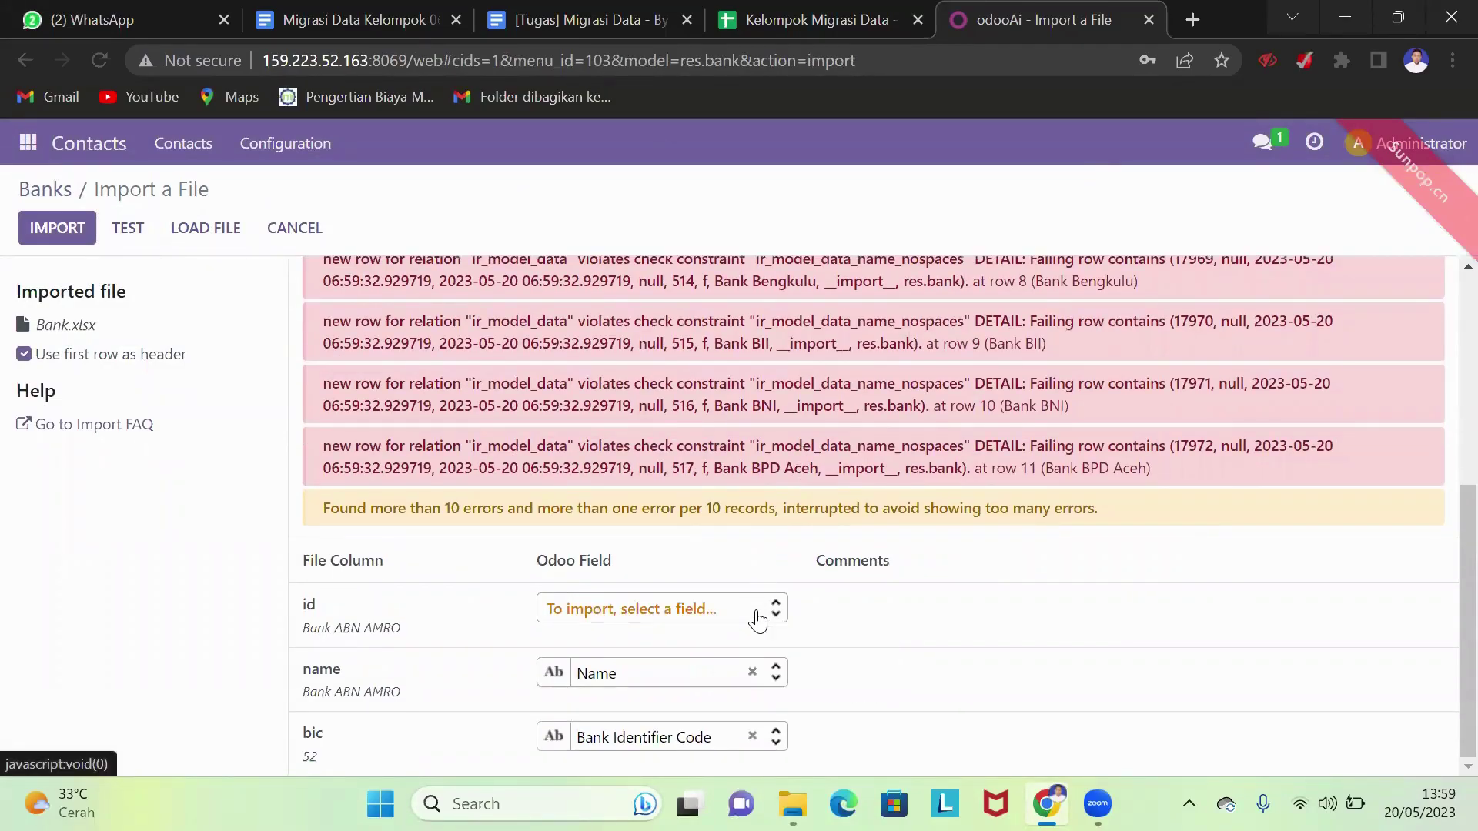
click(138, 240)
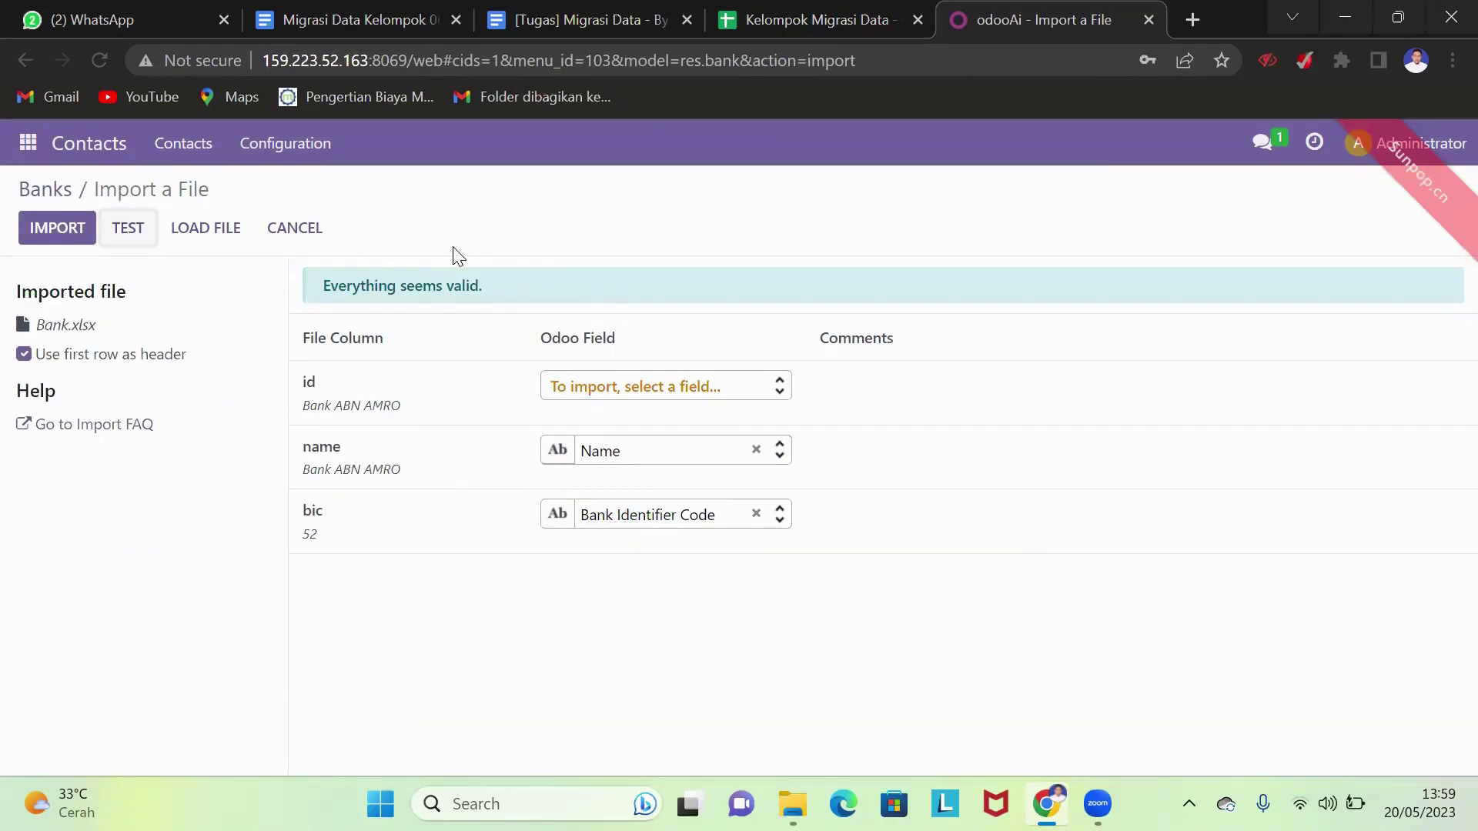
click(75, 236)
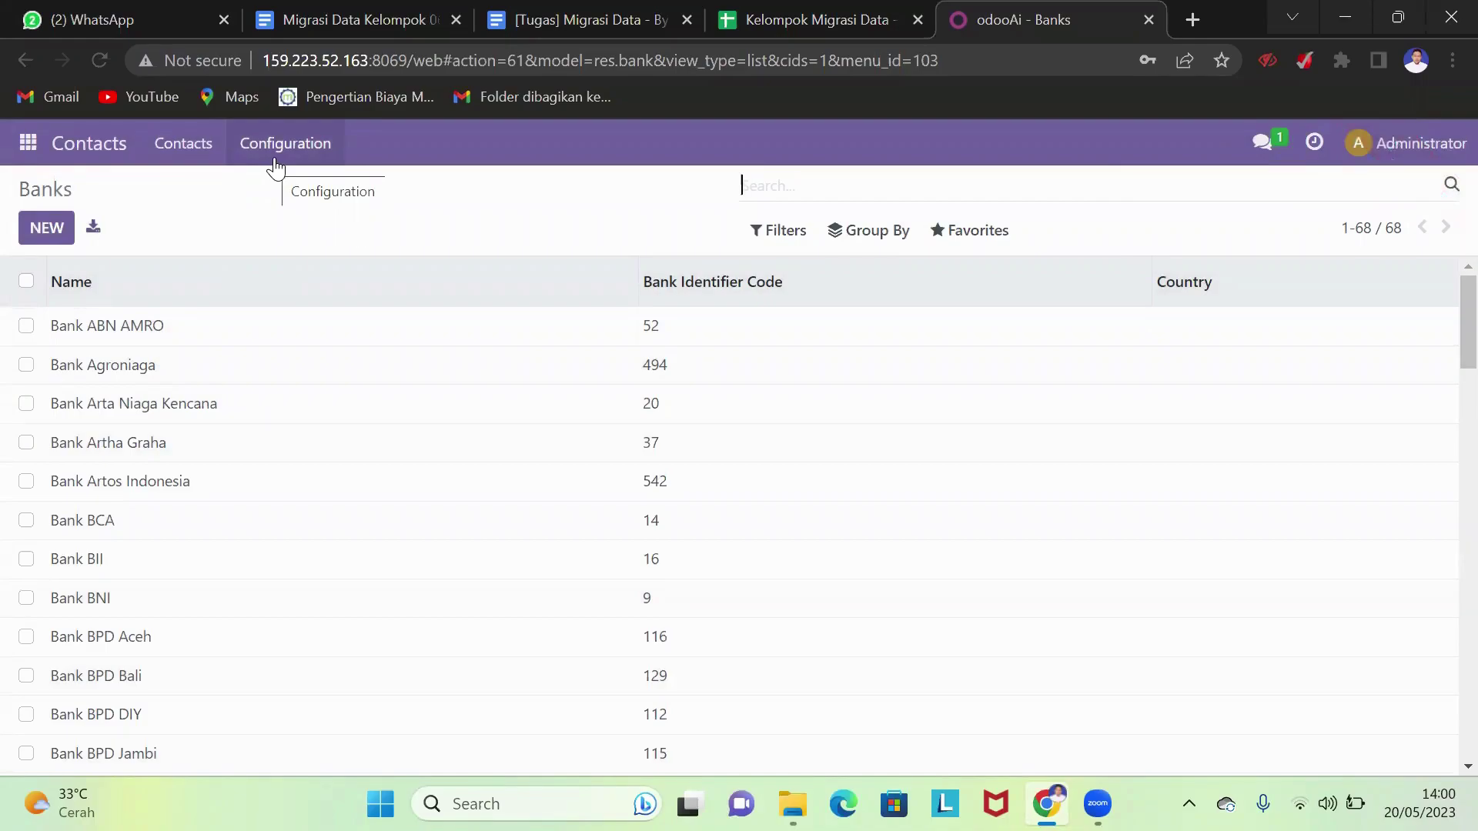
- Open the Contacts Bank Accounts list and start a record import
click(279, 165)
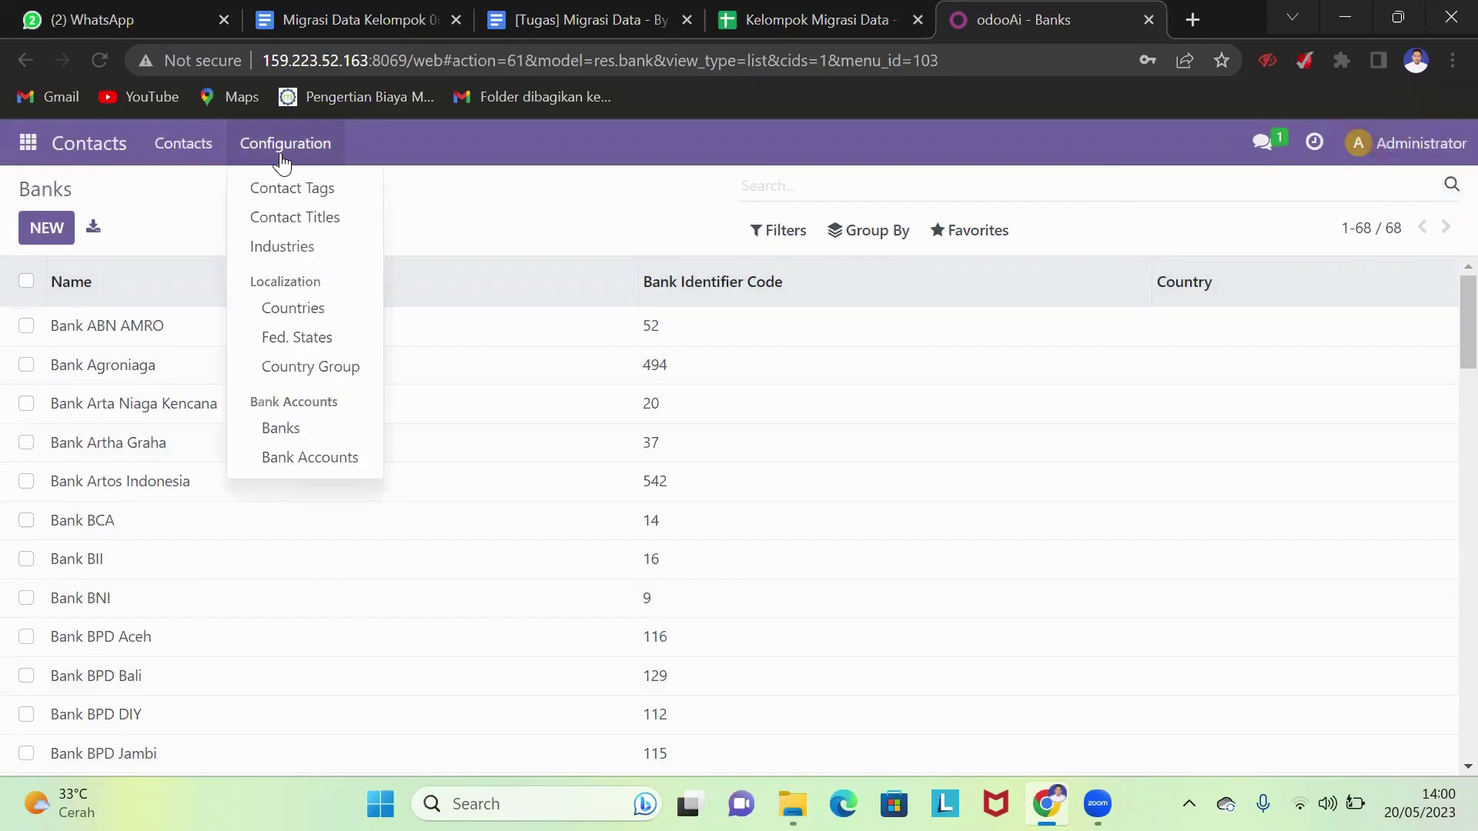
click(331, 469)
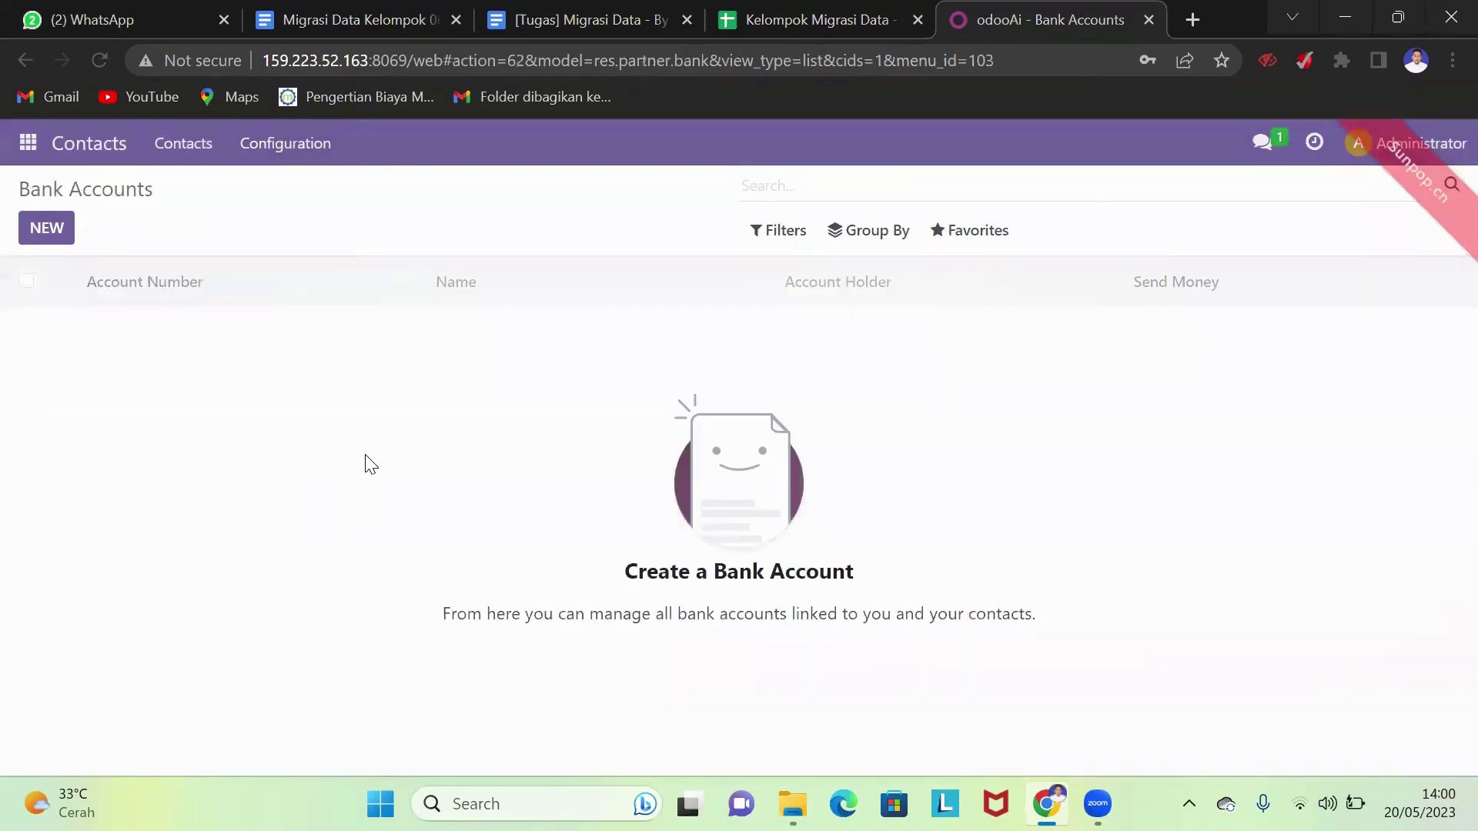
click(962, 234)
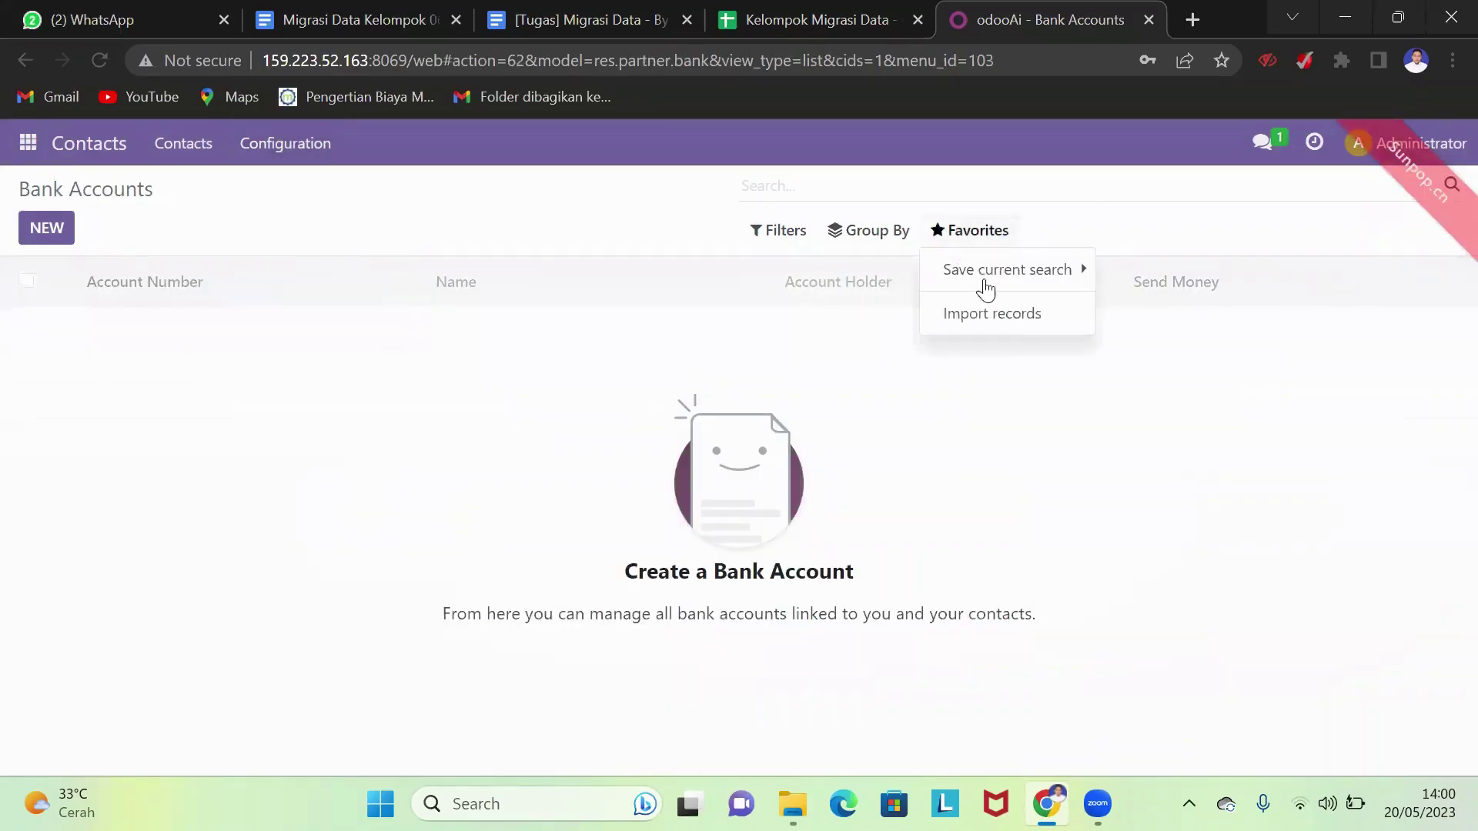
click(989, 322)
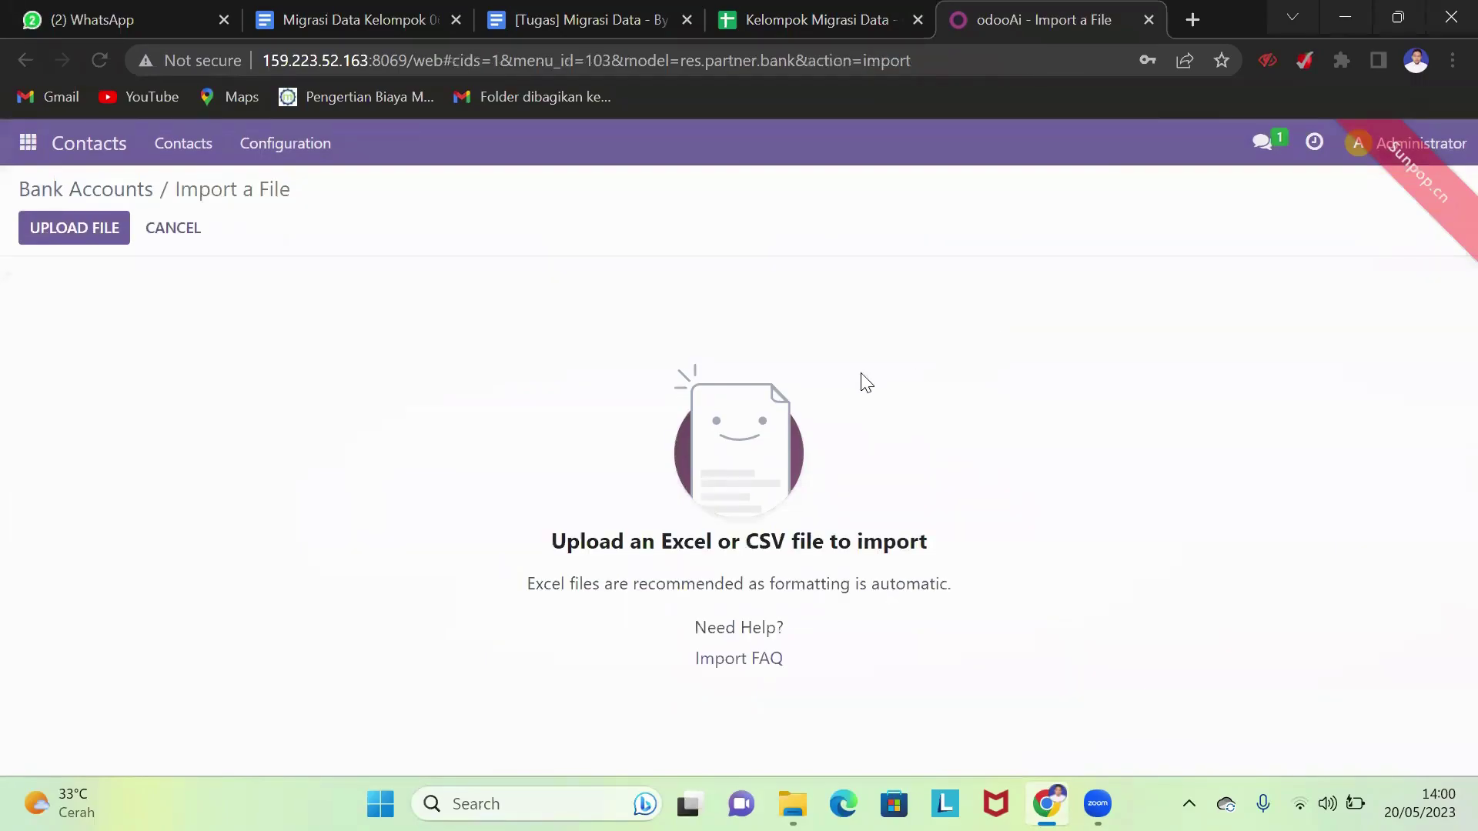
- Upload Bank Account.xlsx, map code to Bank Identifier Code, and import the five accounts
click(87, 230)
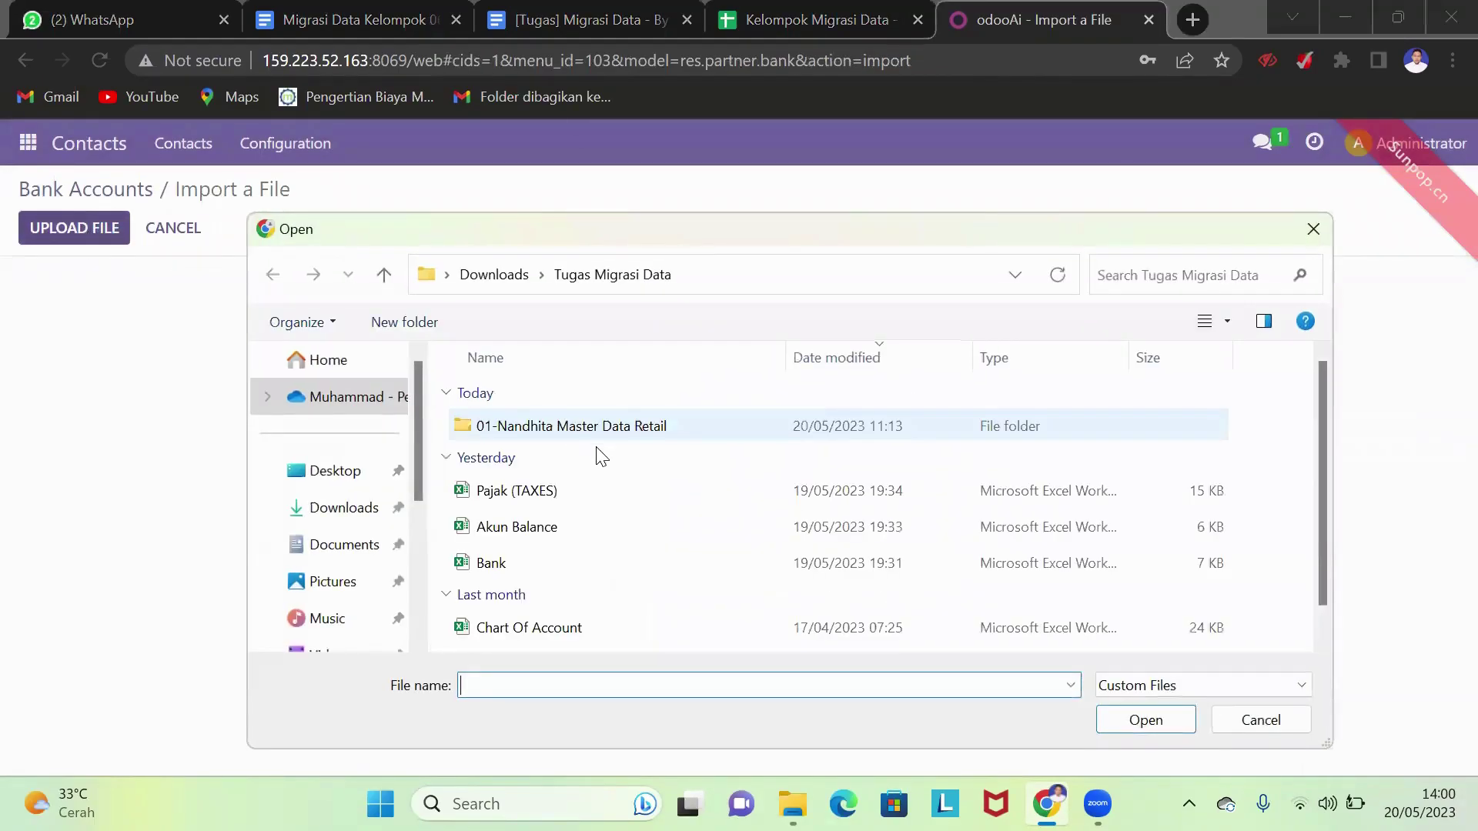
click(630, 630)
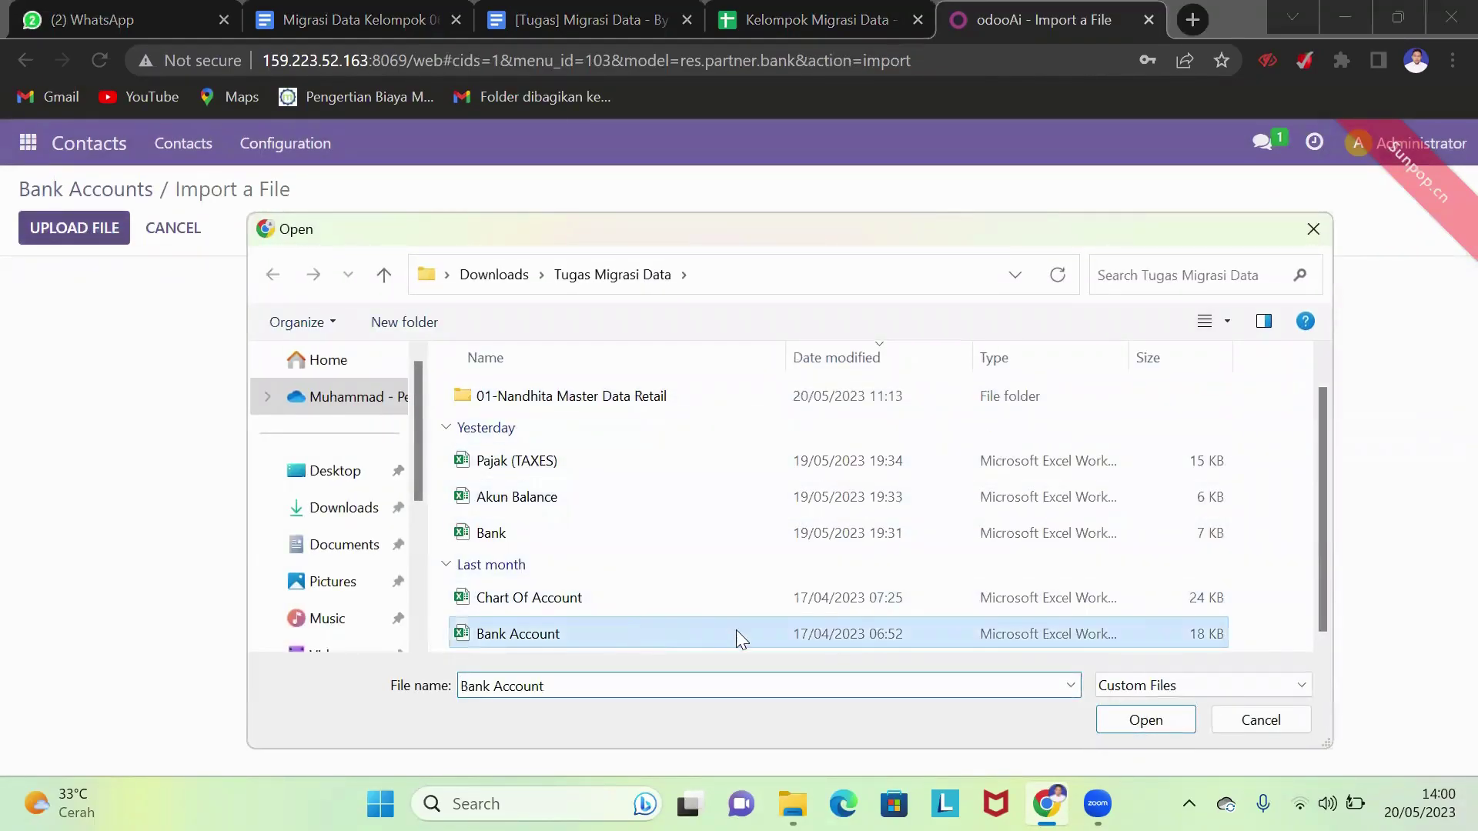
click(1154, 721)
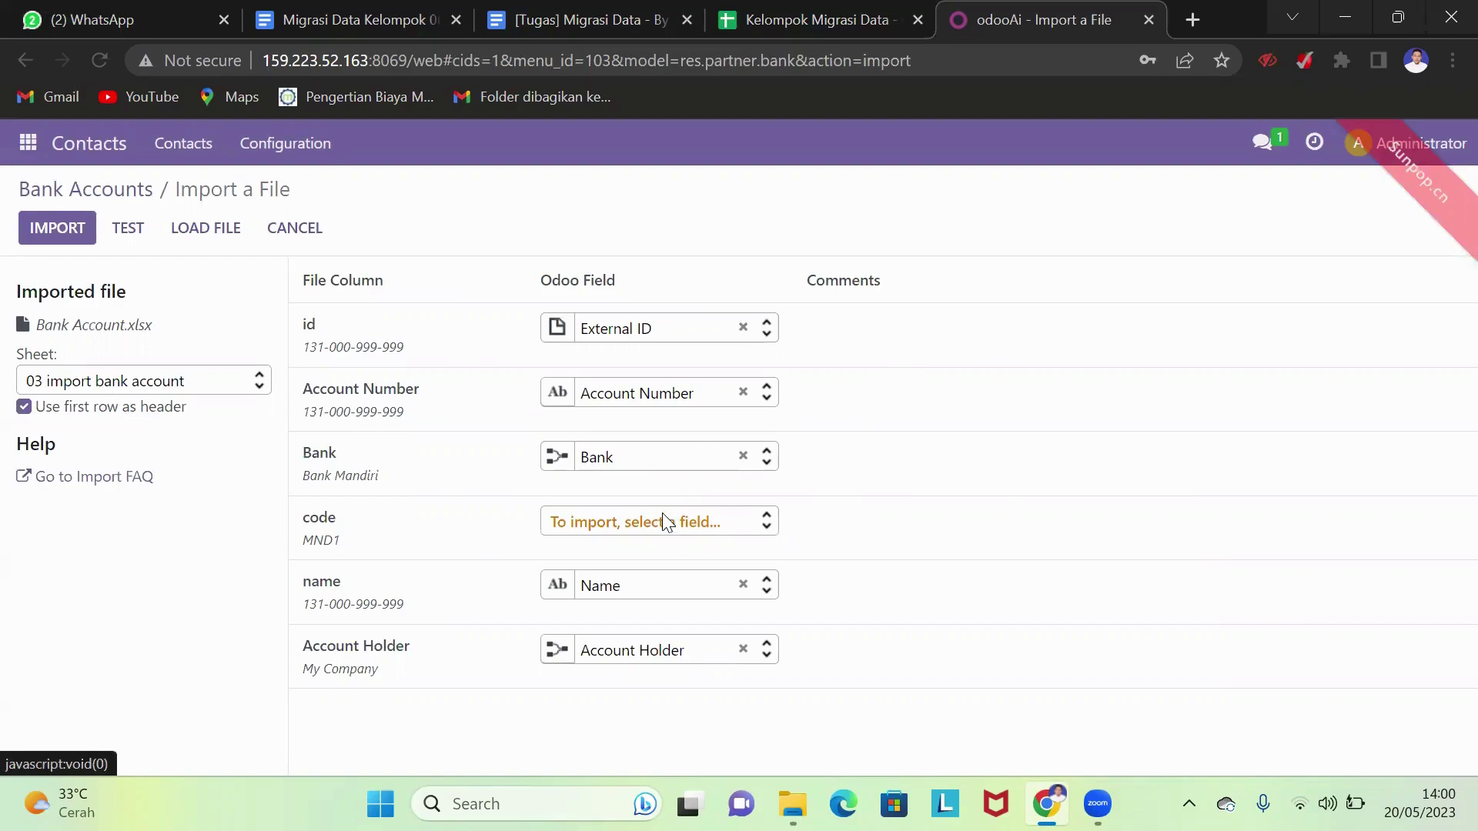
click(663, 513)
scroll(660, 436, down, 2)
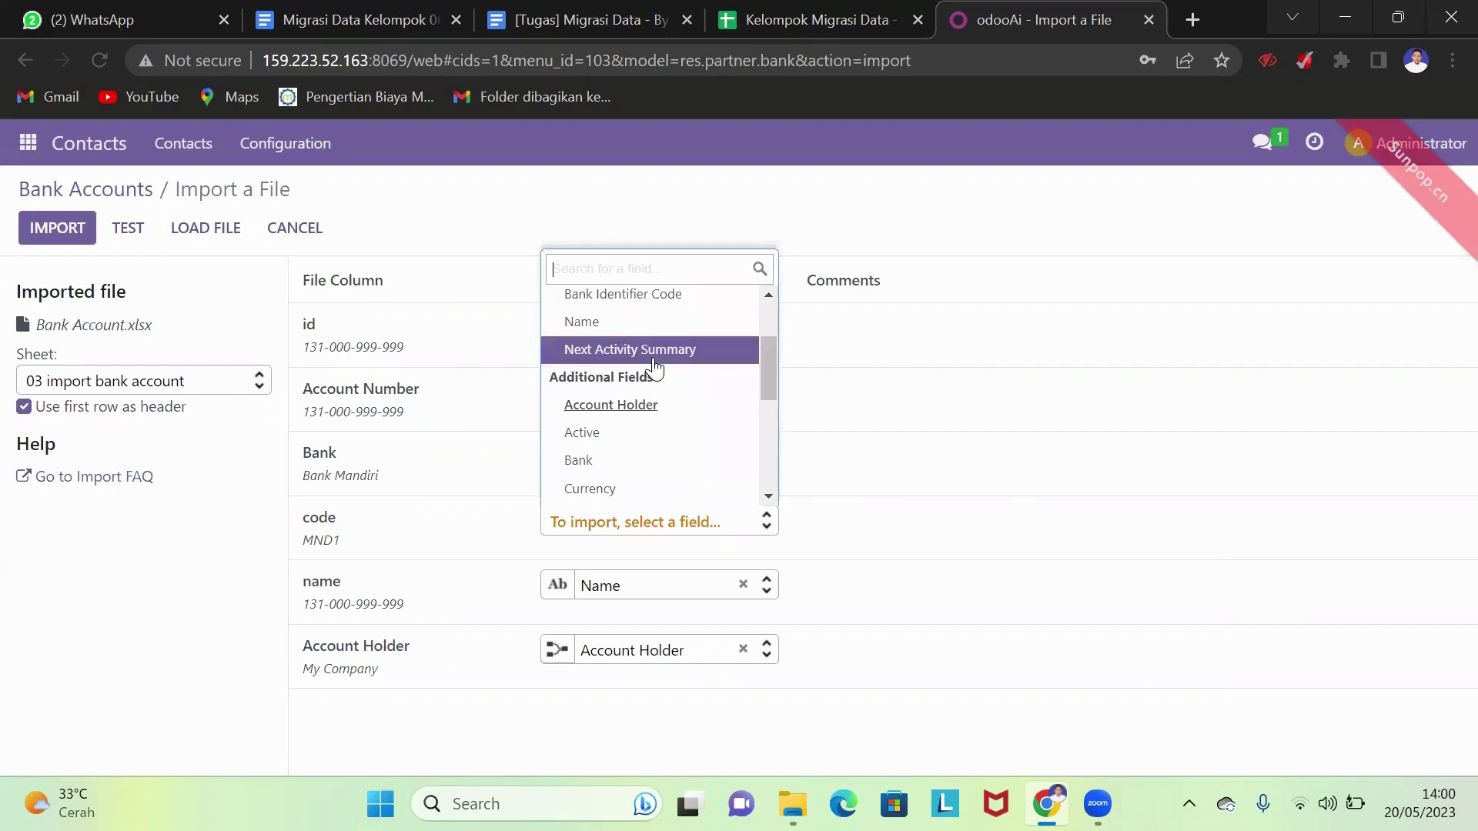
click(671, 311)
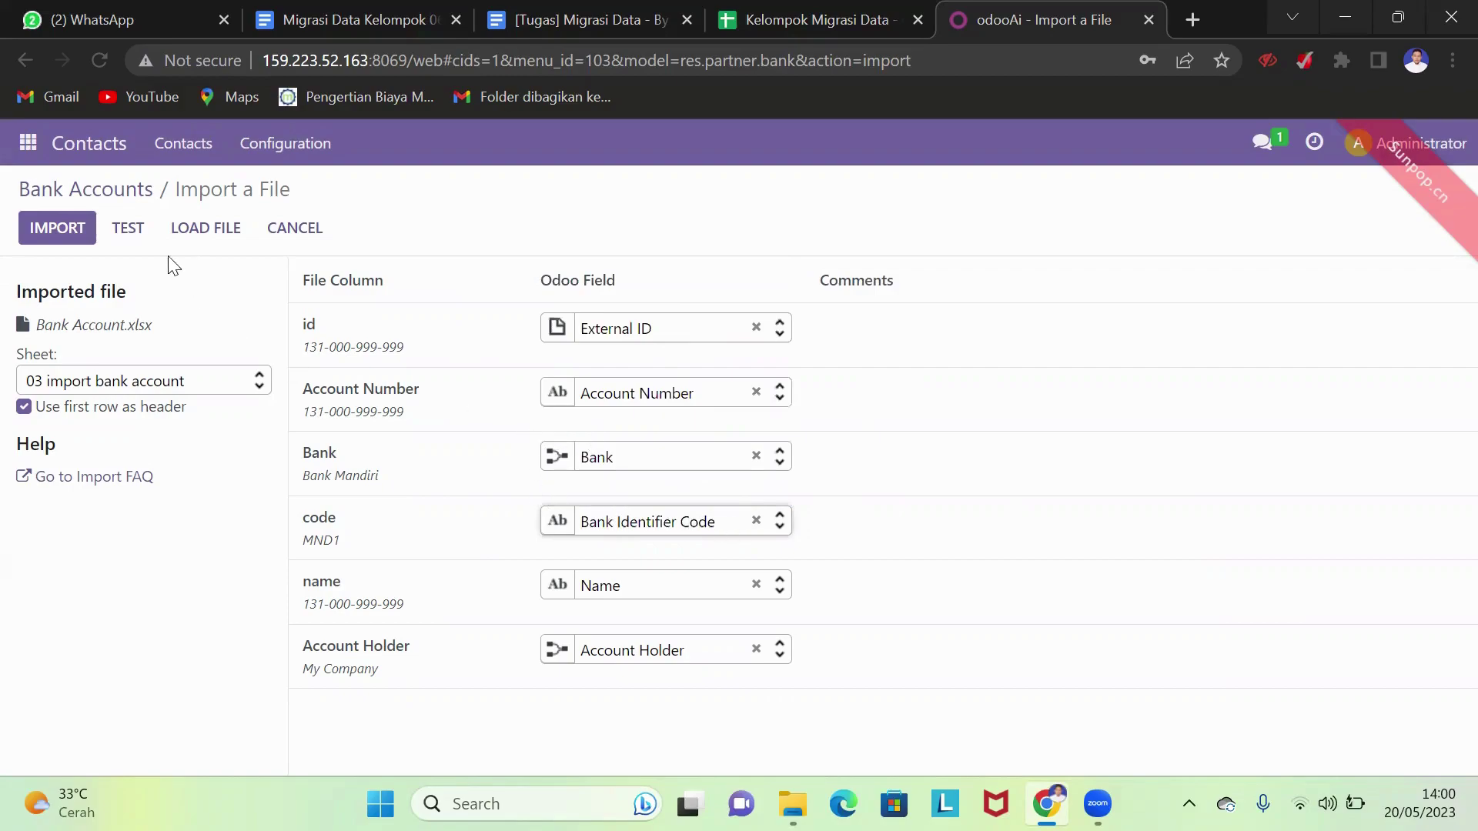
click(77, 237)
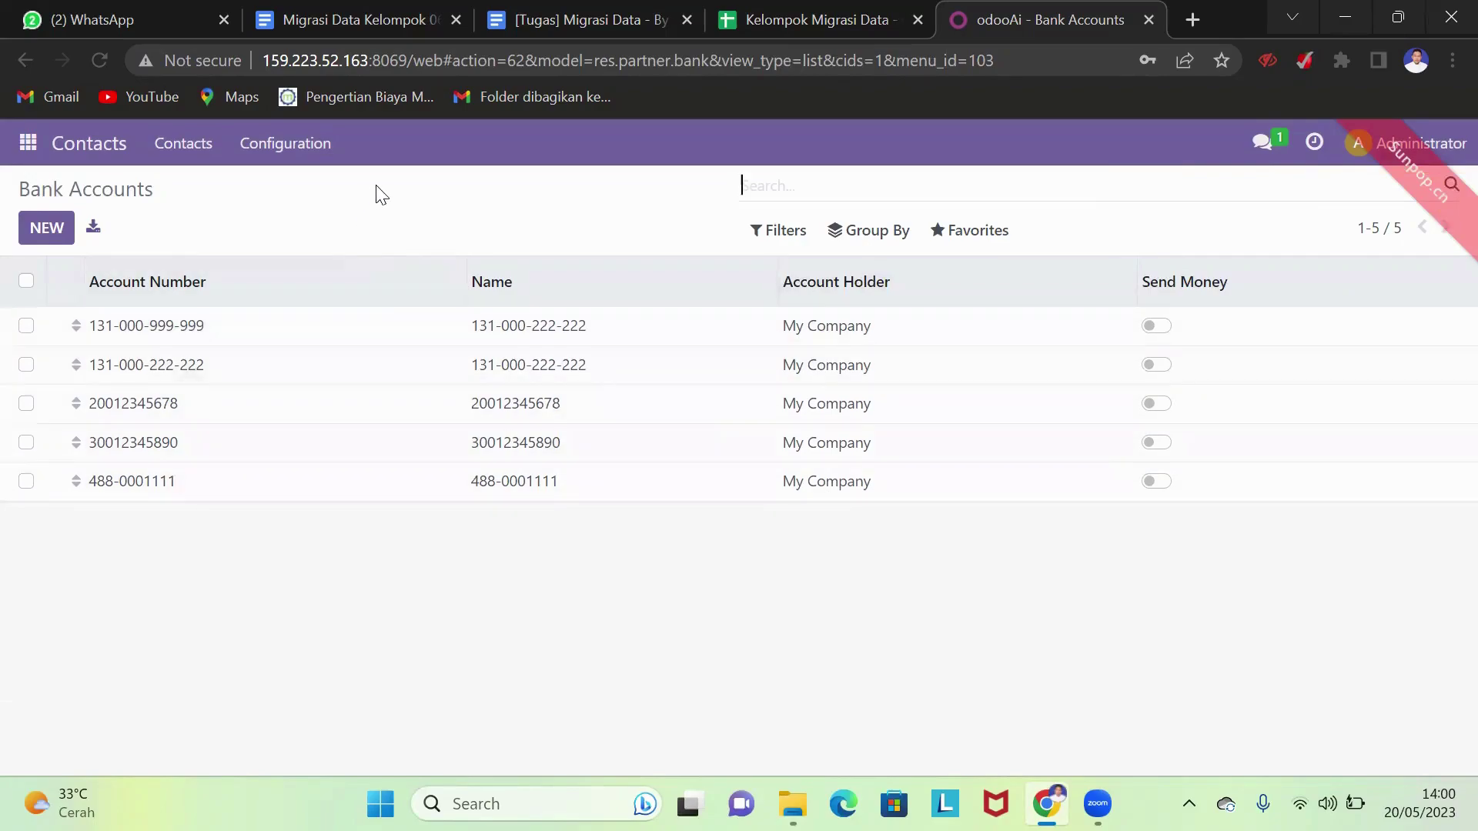
- Open Accounting's Journal Entries list and start a record import
click(28, 143)
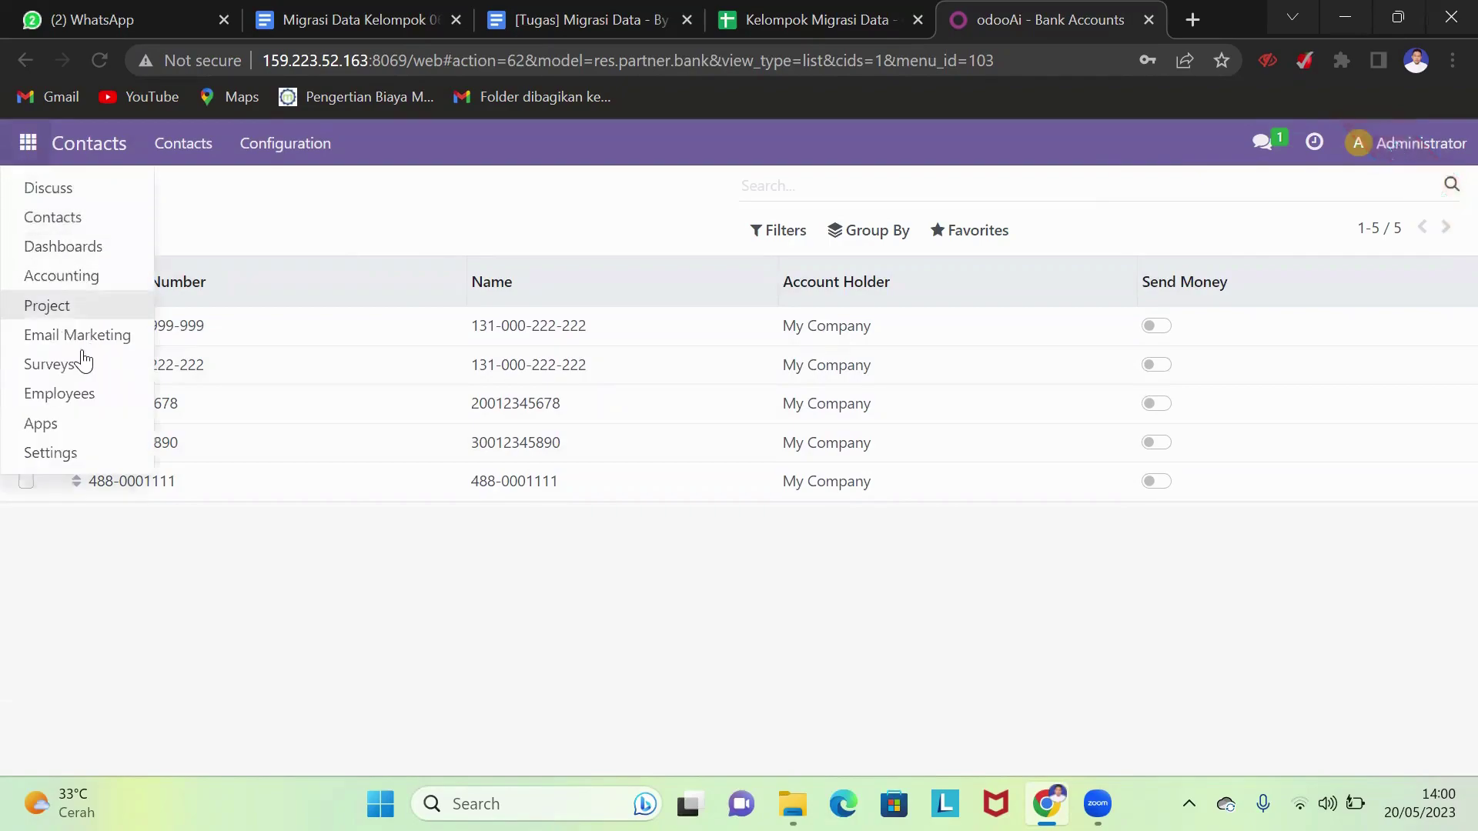
click(92, 283)
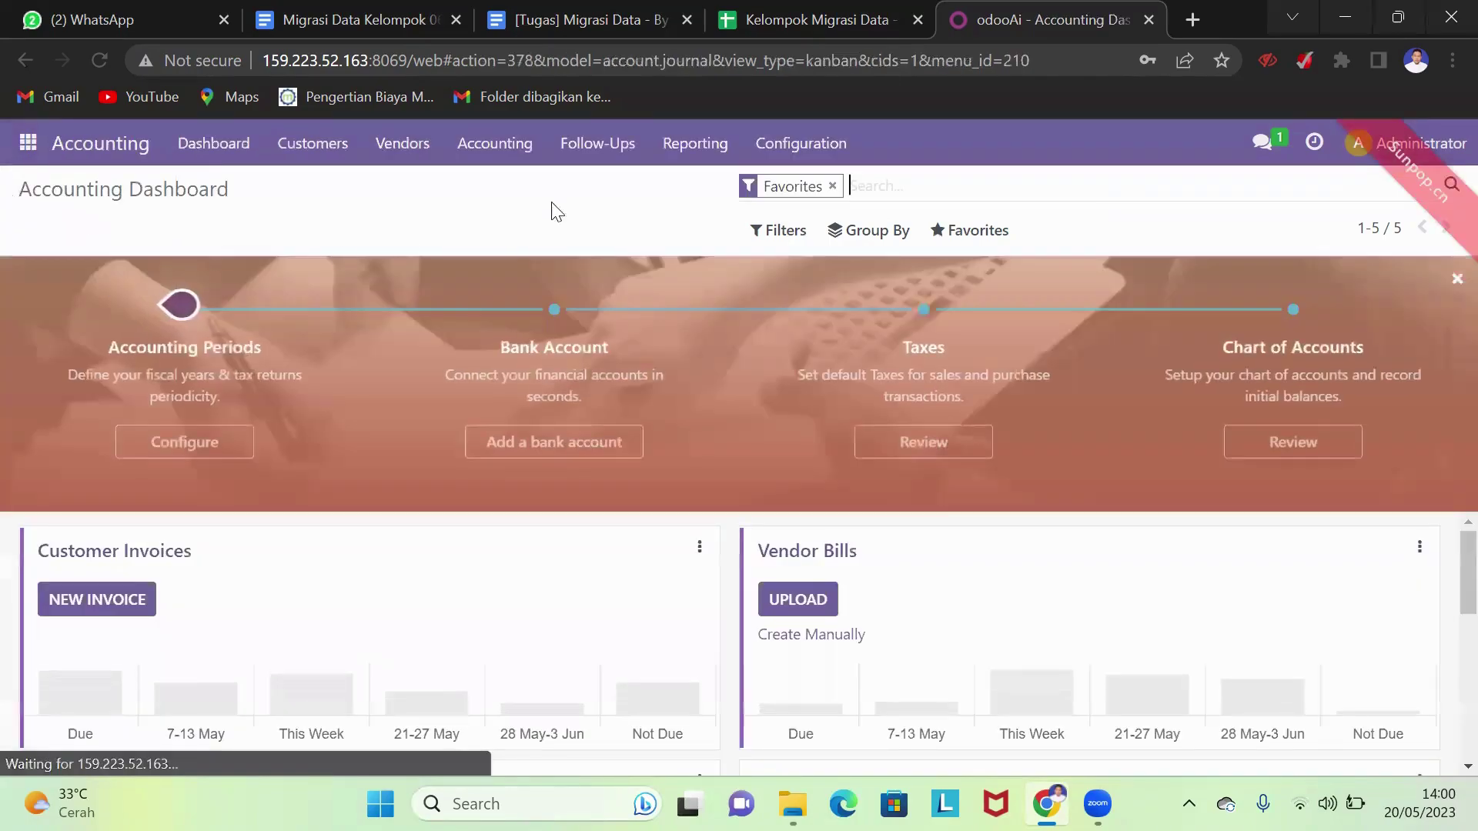
click(512, 150)
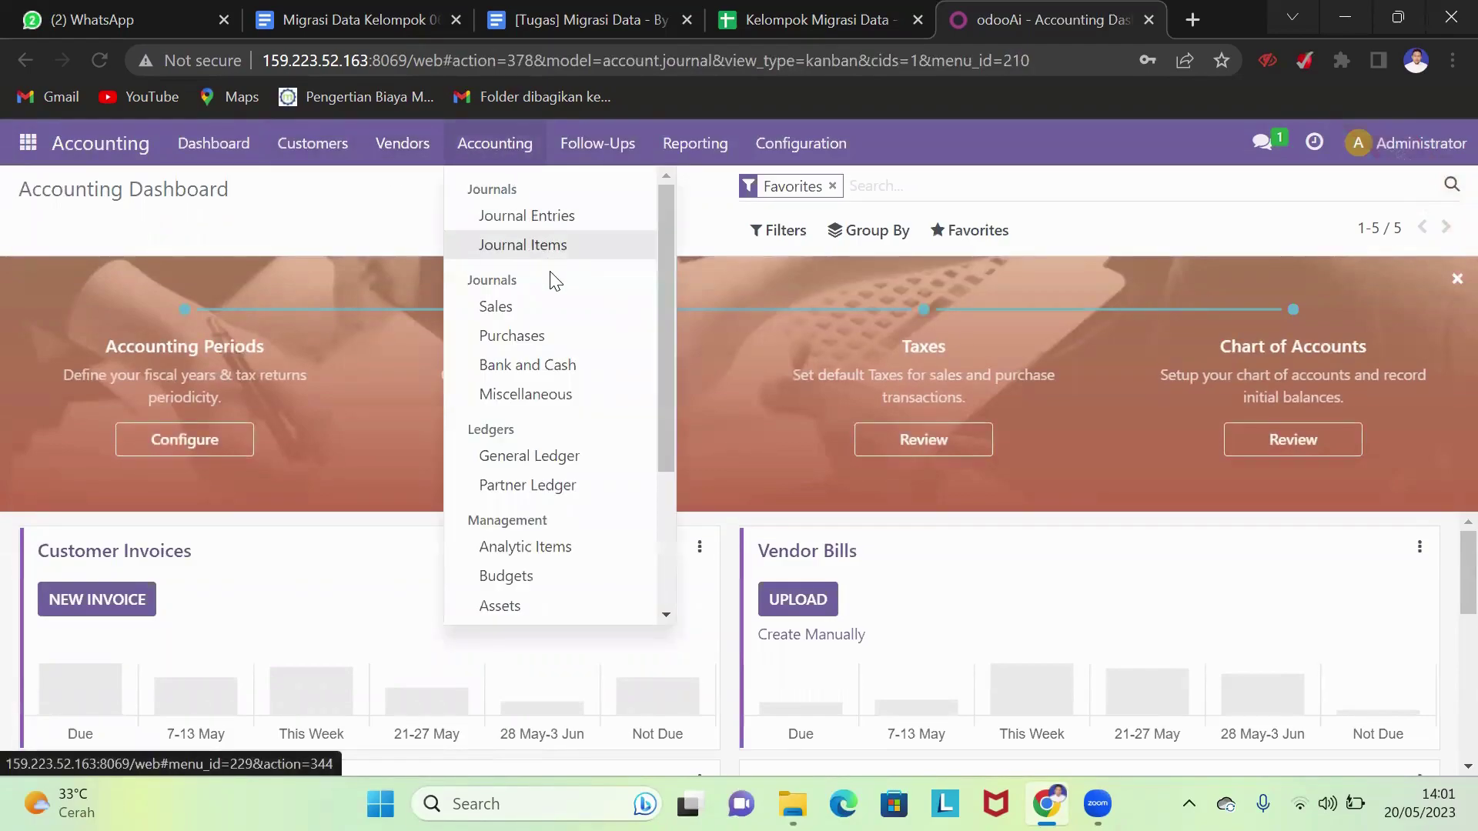
click(567, 217)
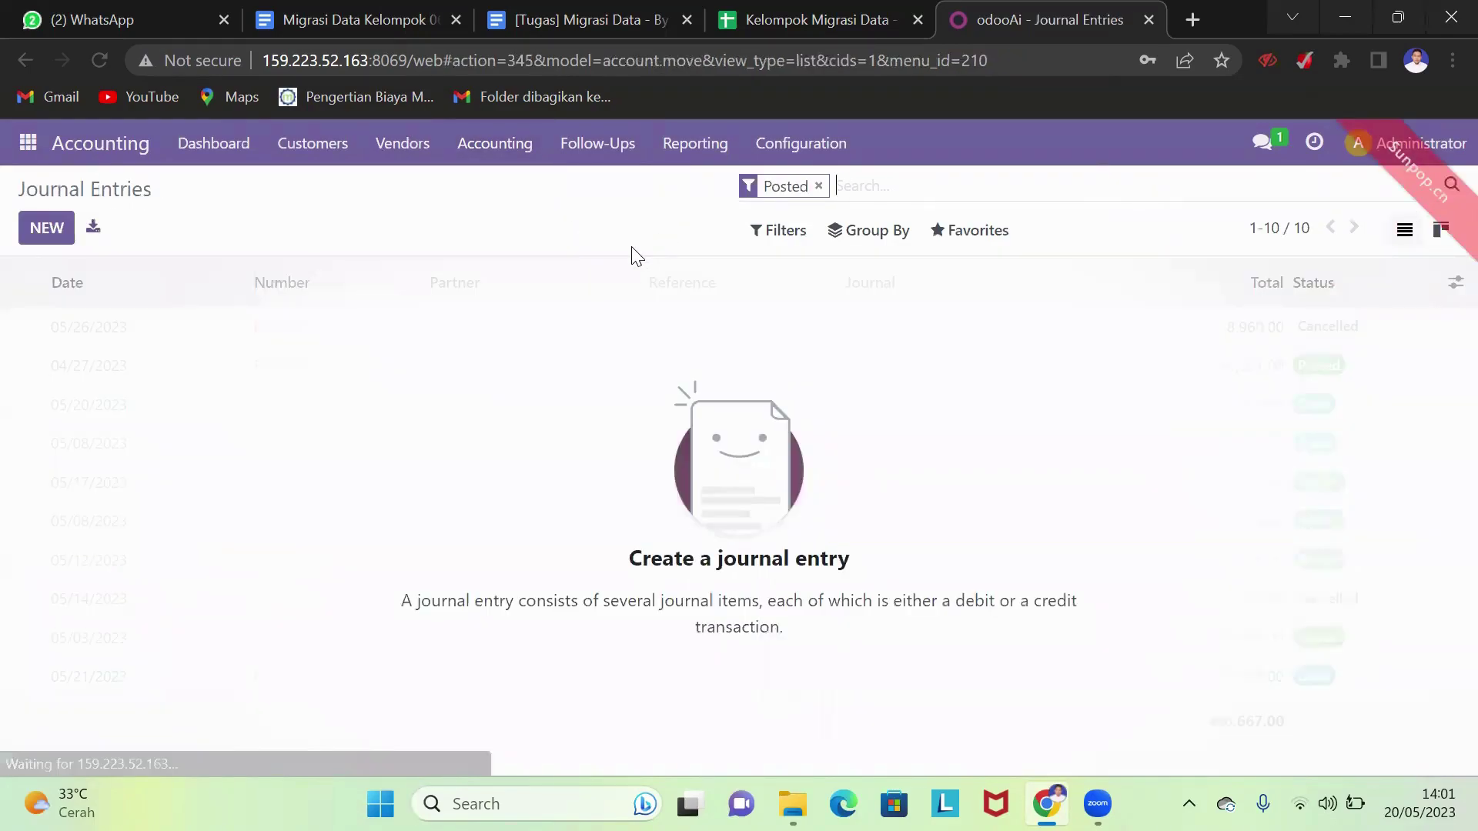
click(958, 232)
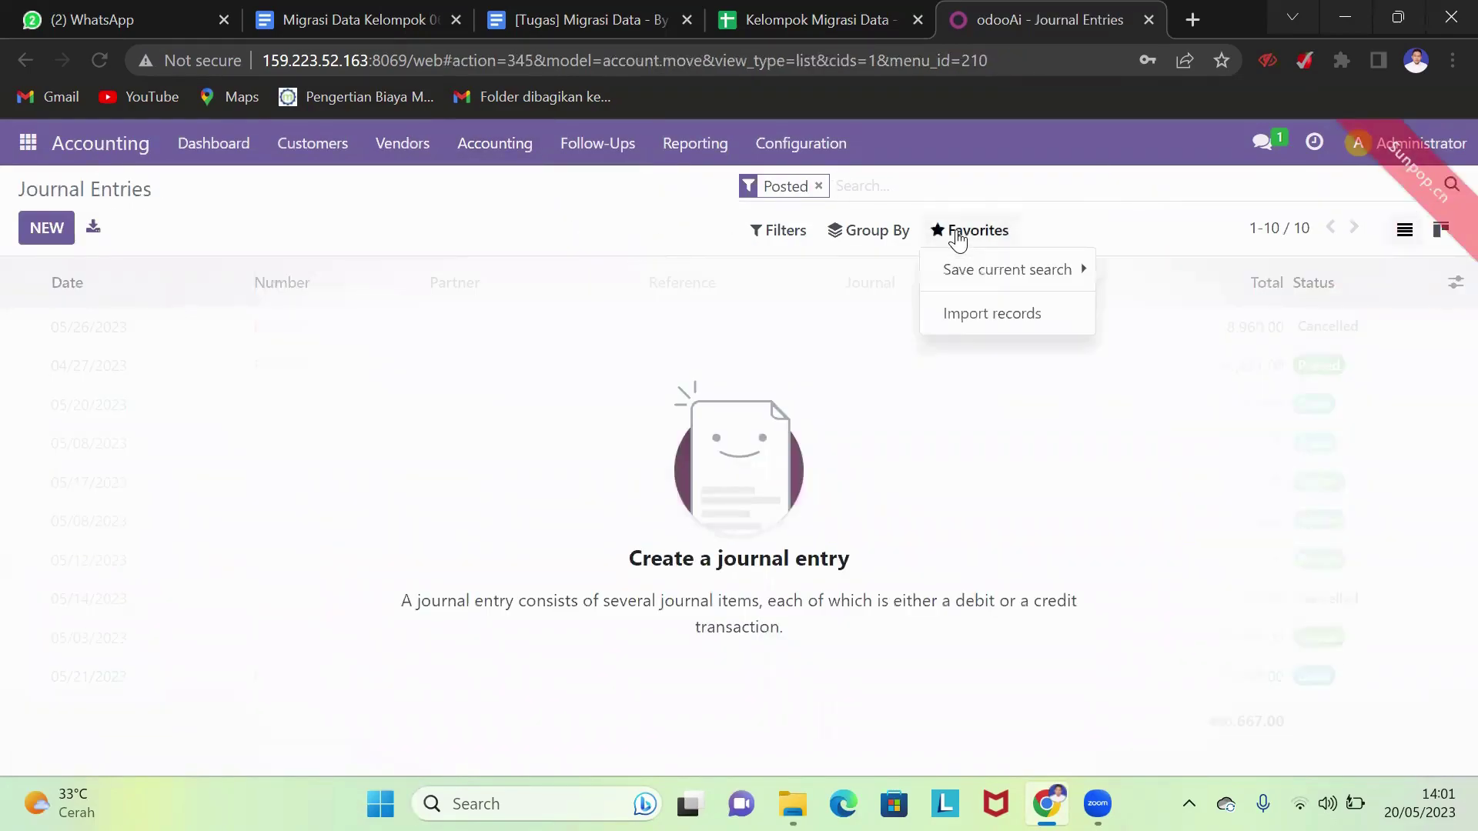
click(993, 316)
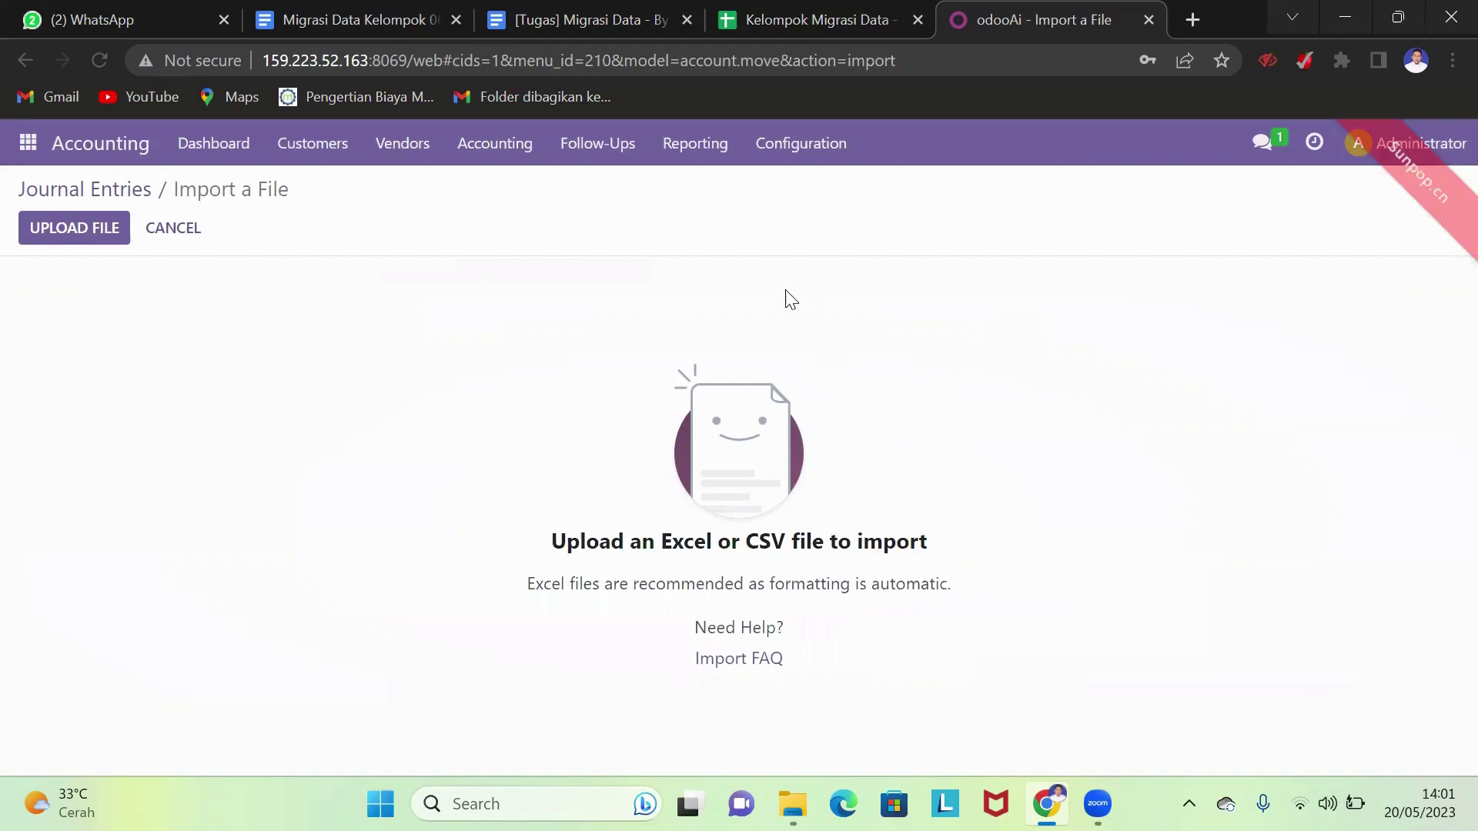
- Upload Akun Balance.xlsx and attempt the import, which fails on account 1-111001
click(82, 231)
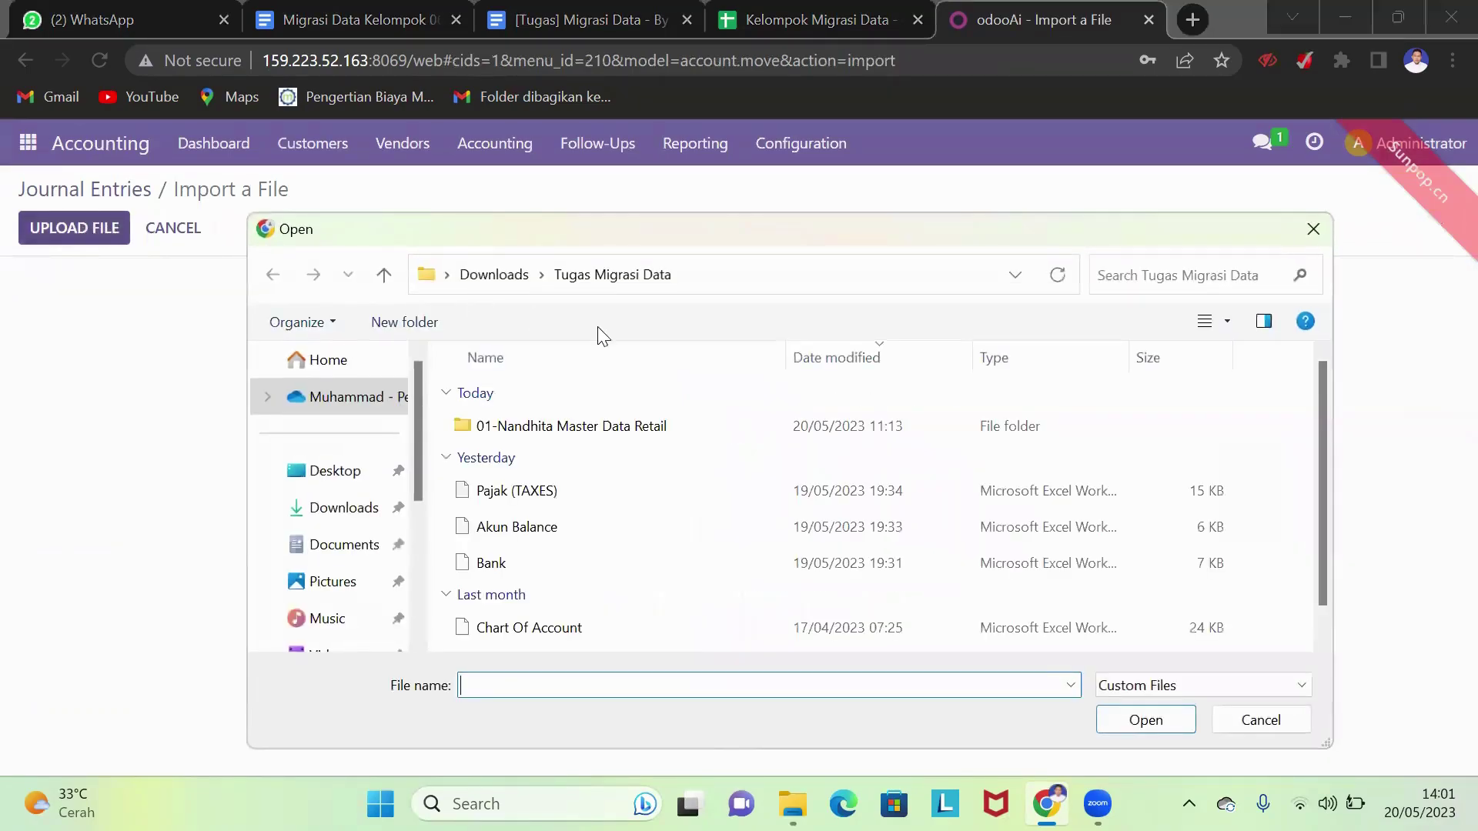
scroll(635, 579, down, 1)
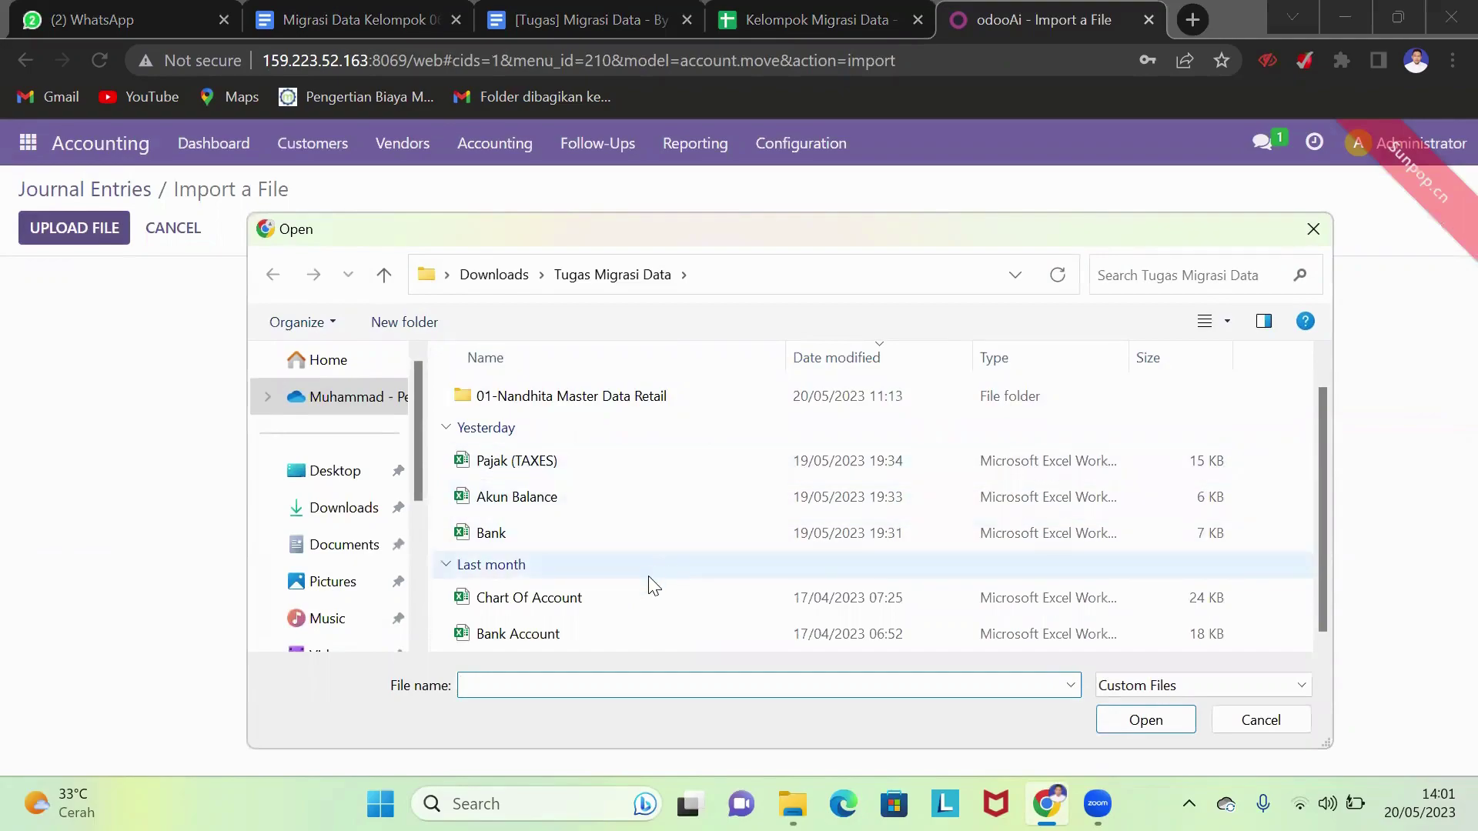
click(625, 514)
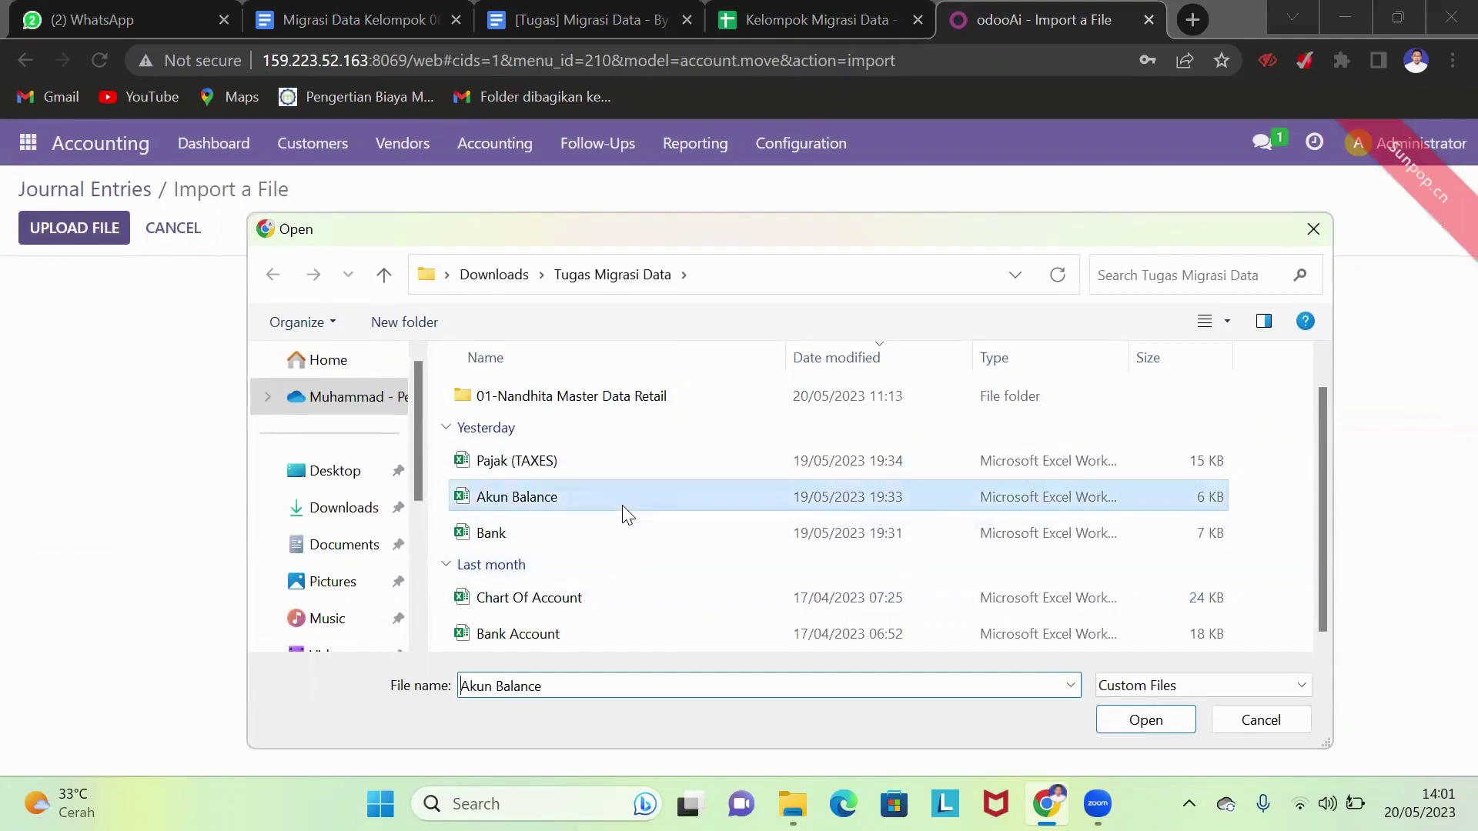
click(1143, 718)
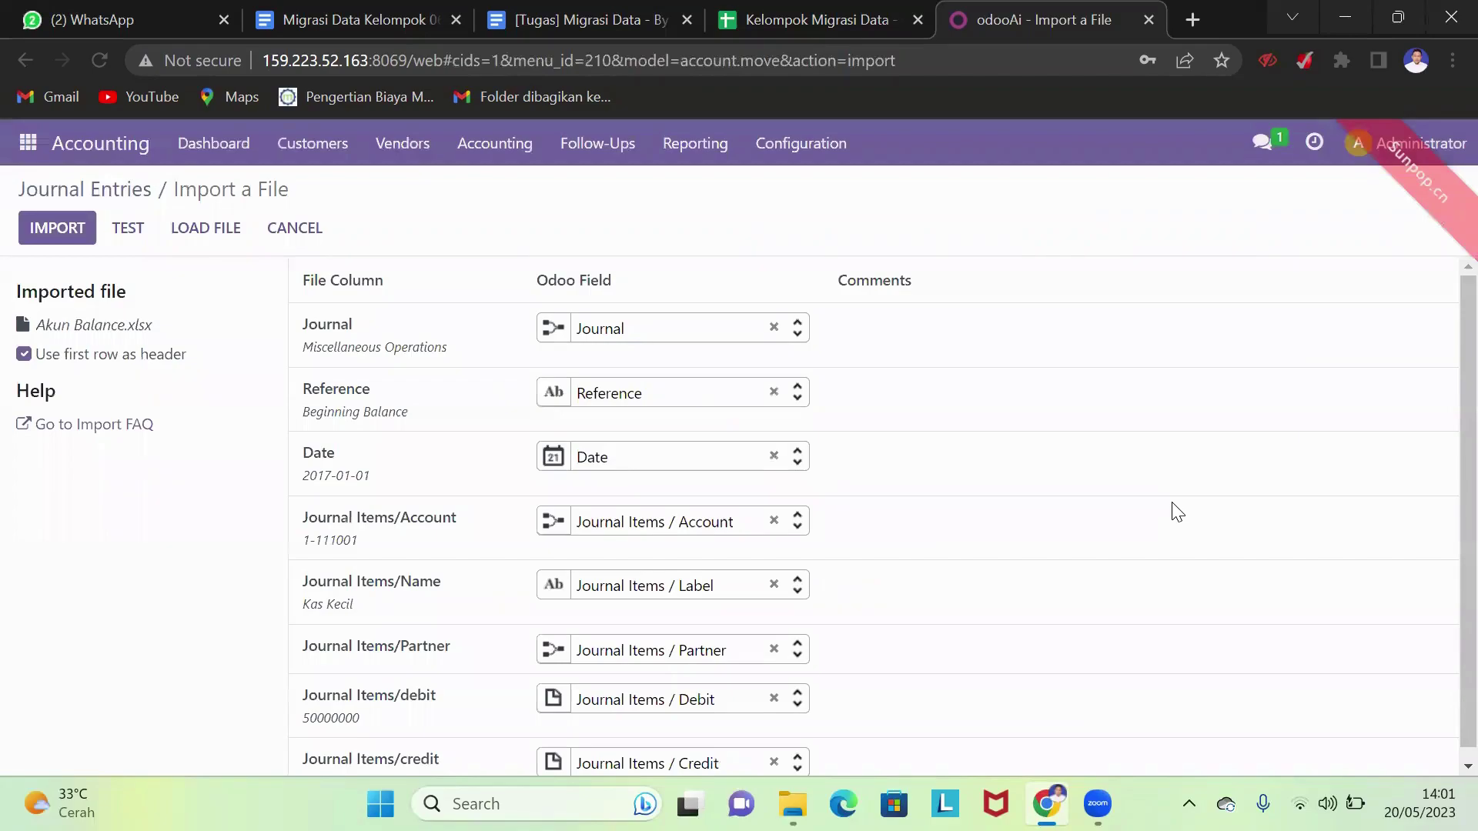
click(62, 231)
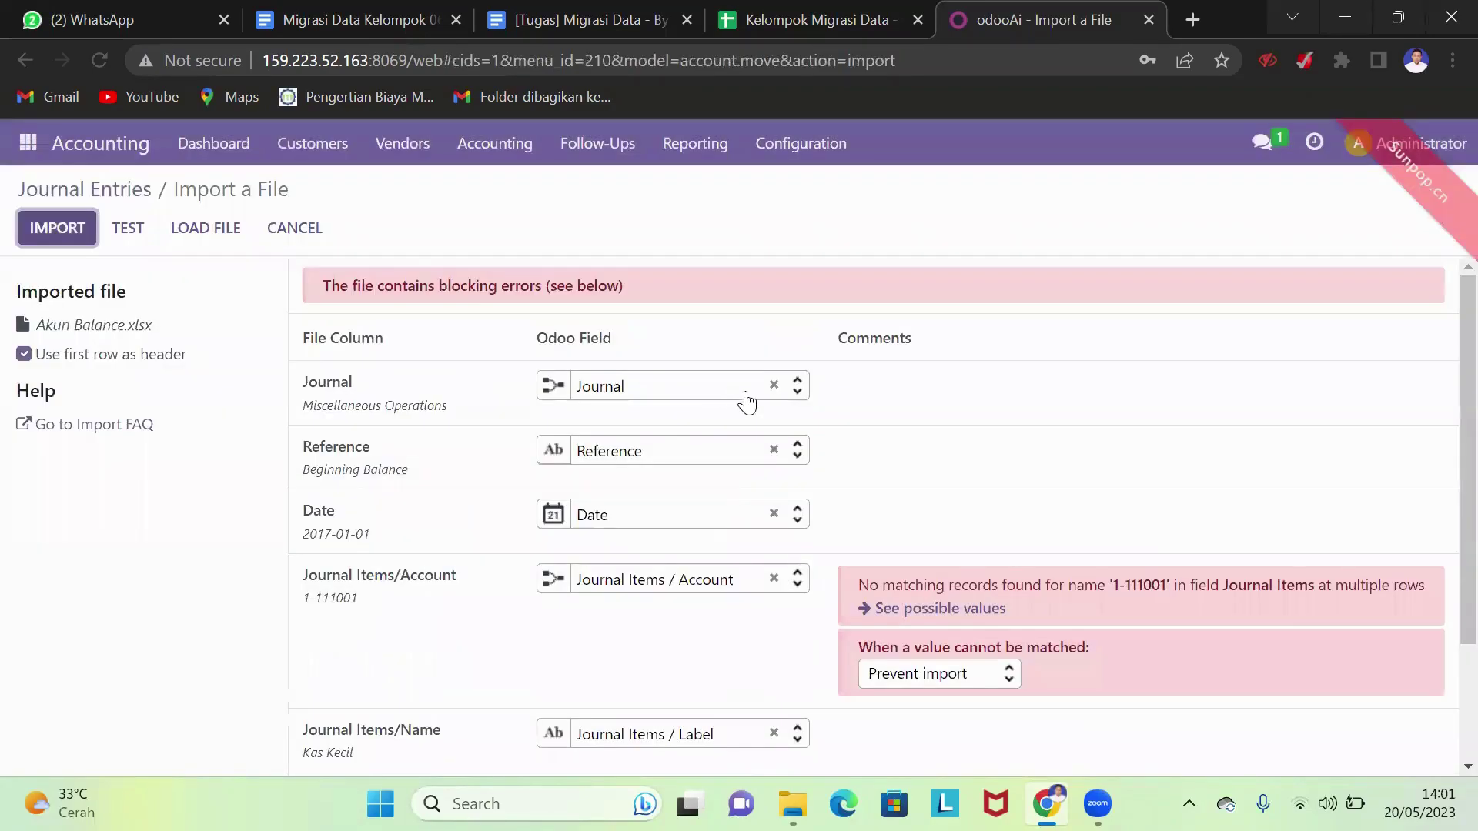
- Enable Allow Reconciliation on Bank Suspense Account from the possible account values list
scroll(772, 414, down, 2)
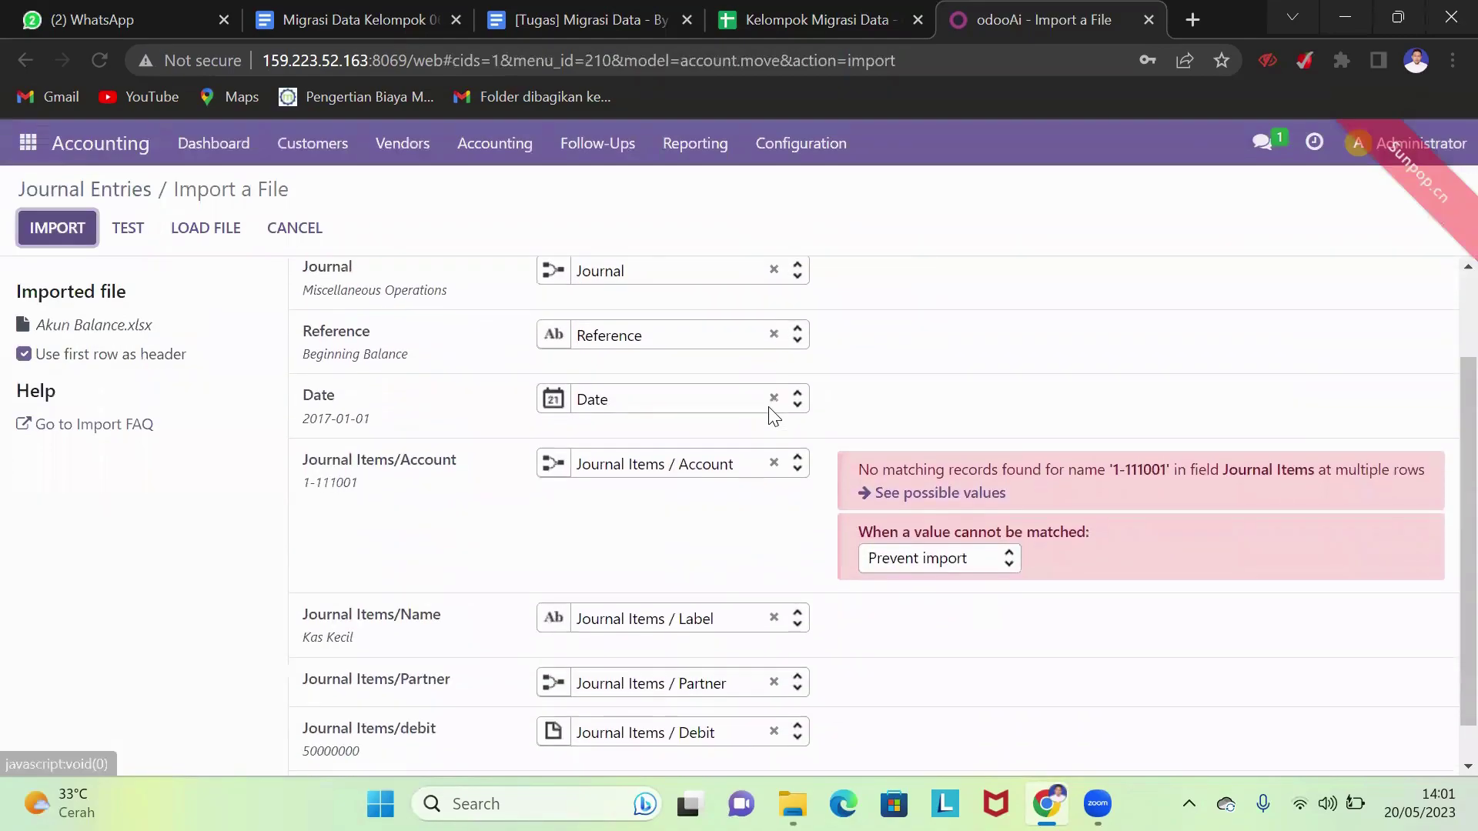
scroll(778, 423, up, 2)
scroll(851, 443, down, 1)
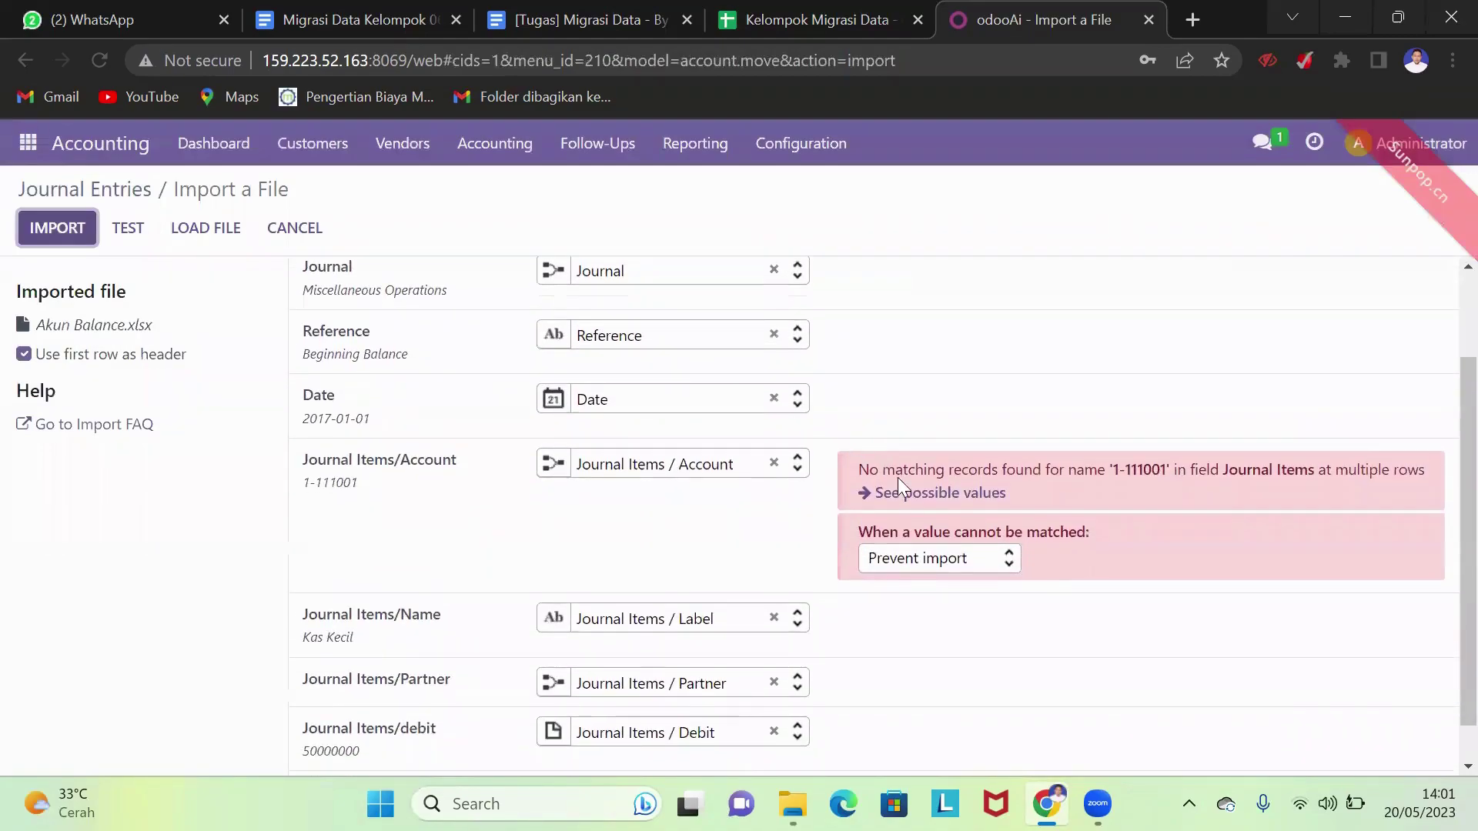
click(915, 494)
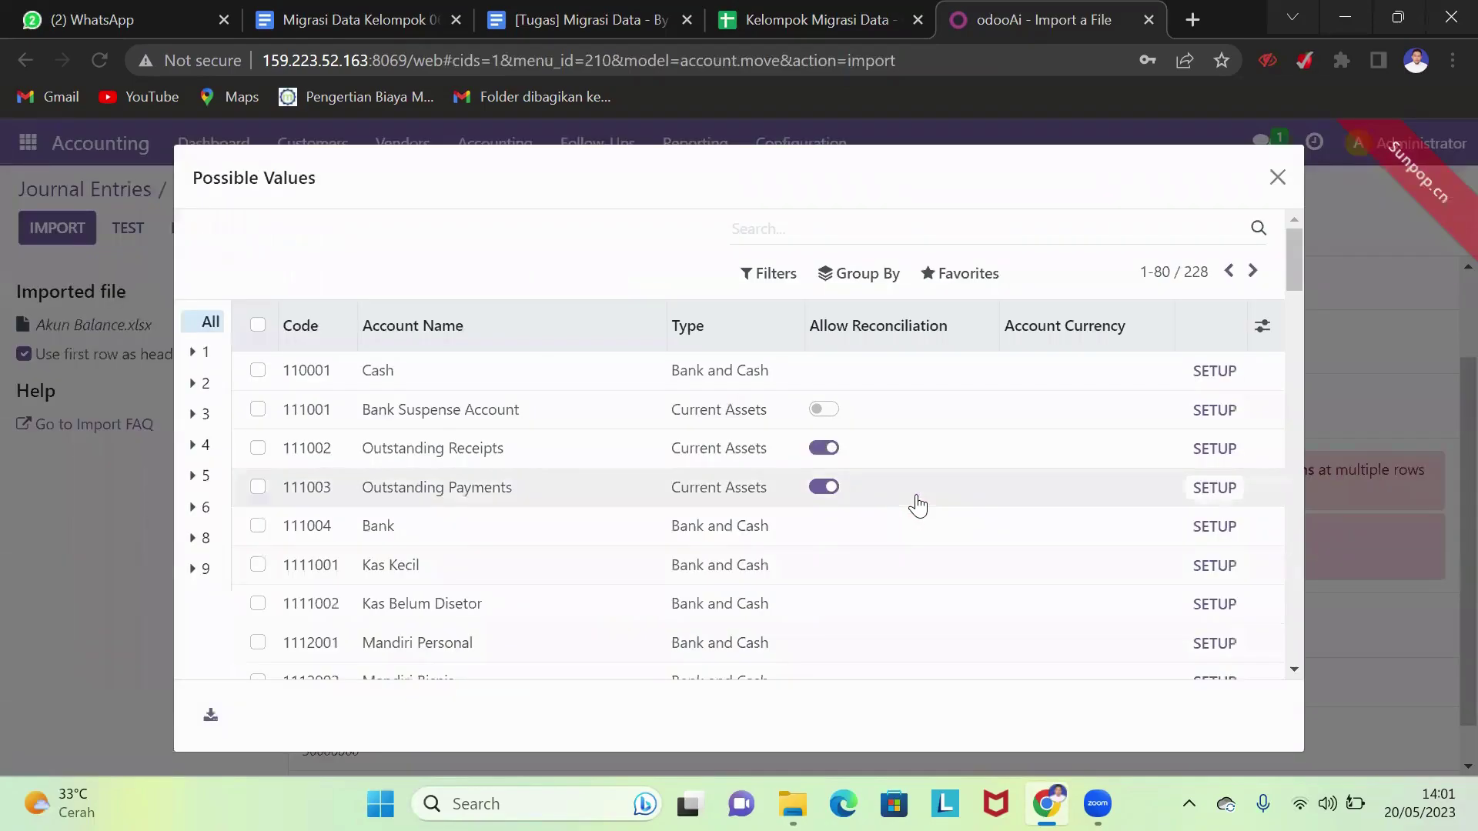
click(824, 410)
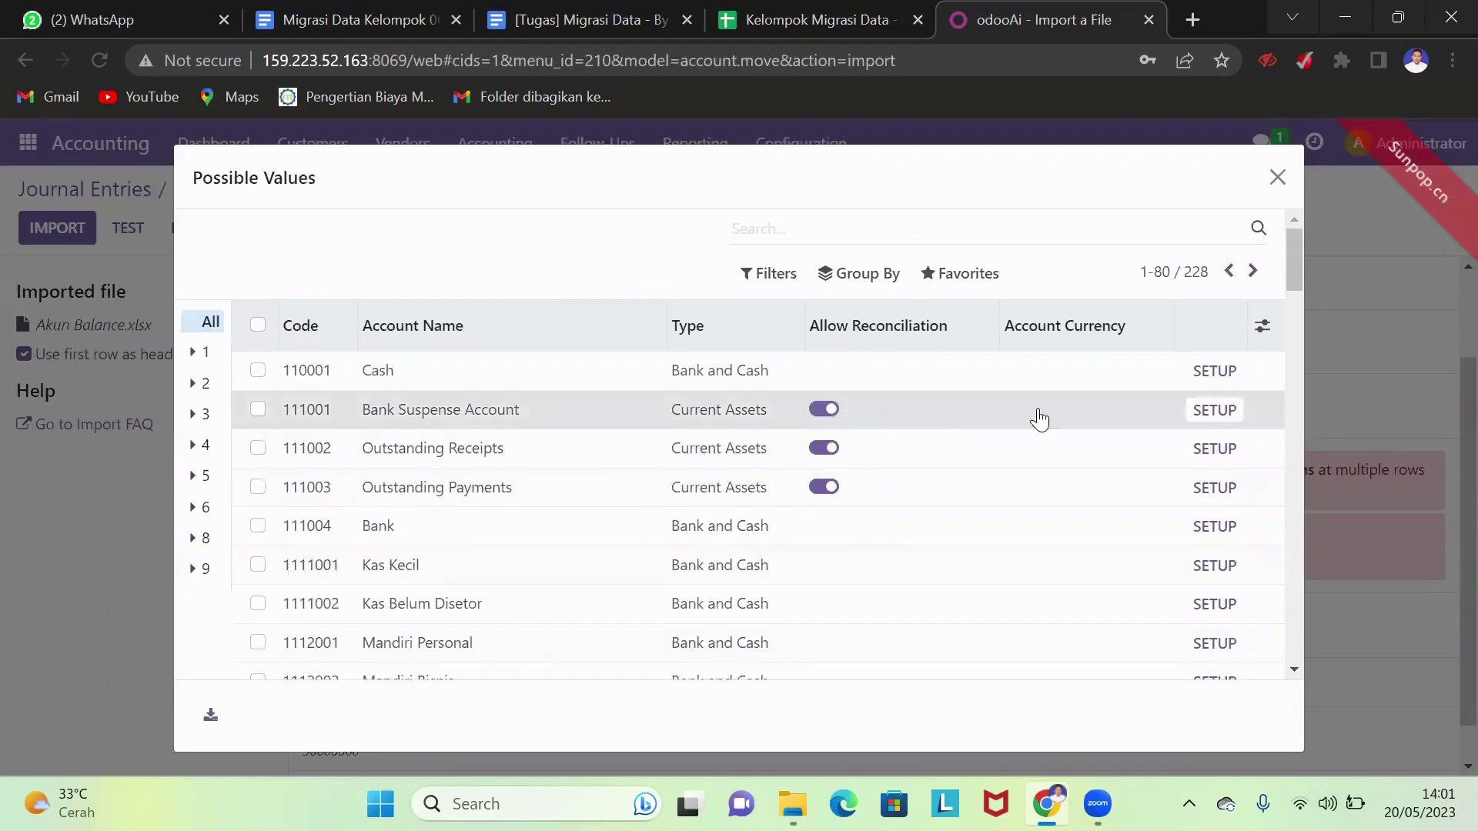
click(1278, 178)
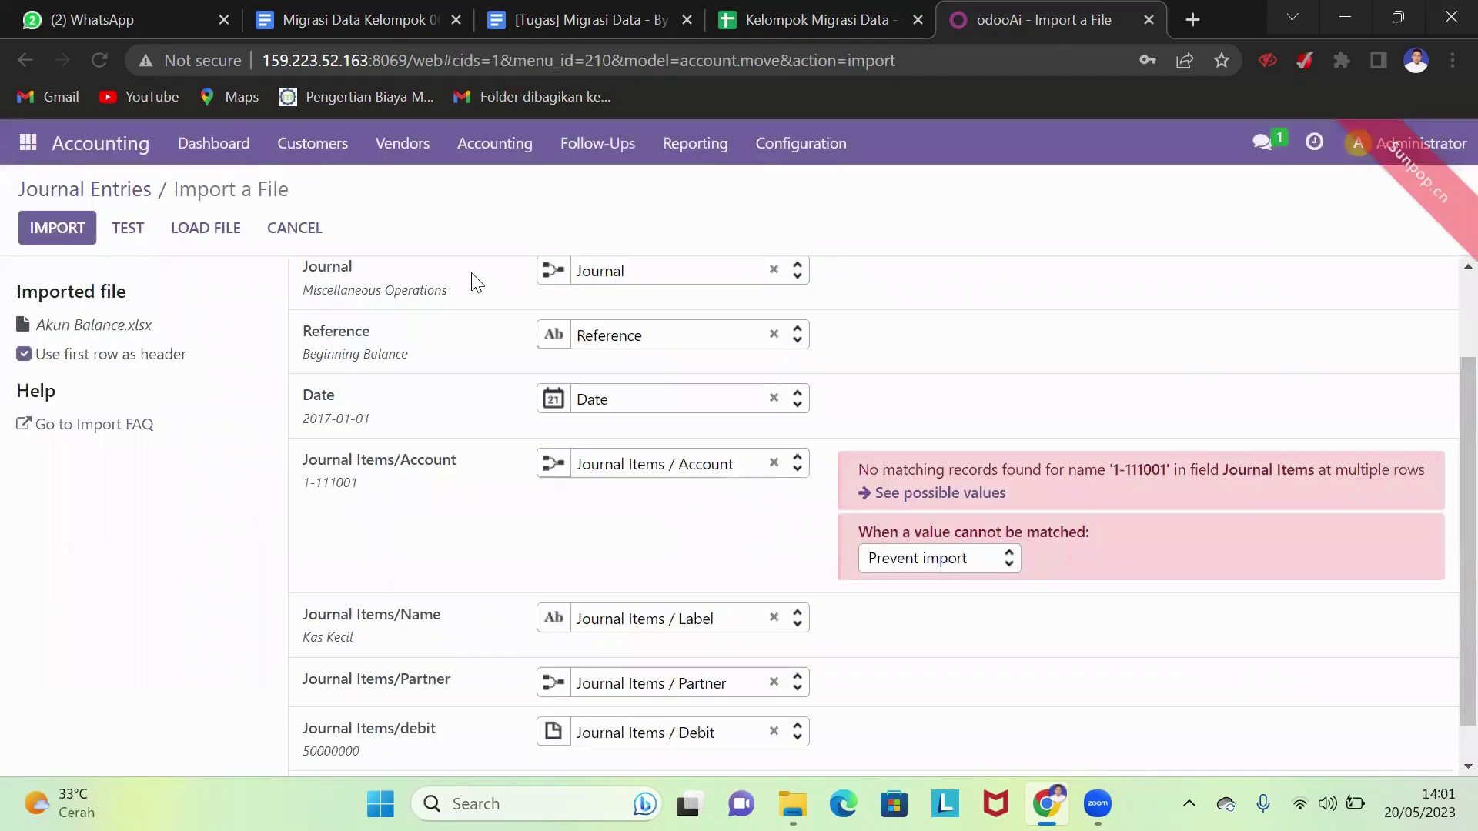
- Retry the import, keep blocking on unmatched values, and choose another file to load
click(61, 230)
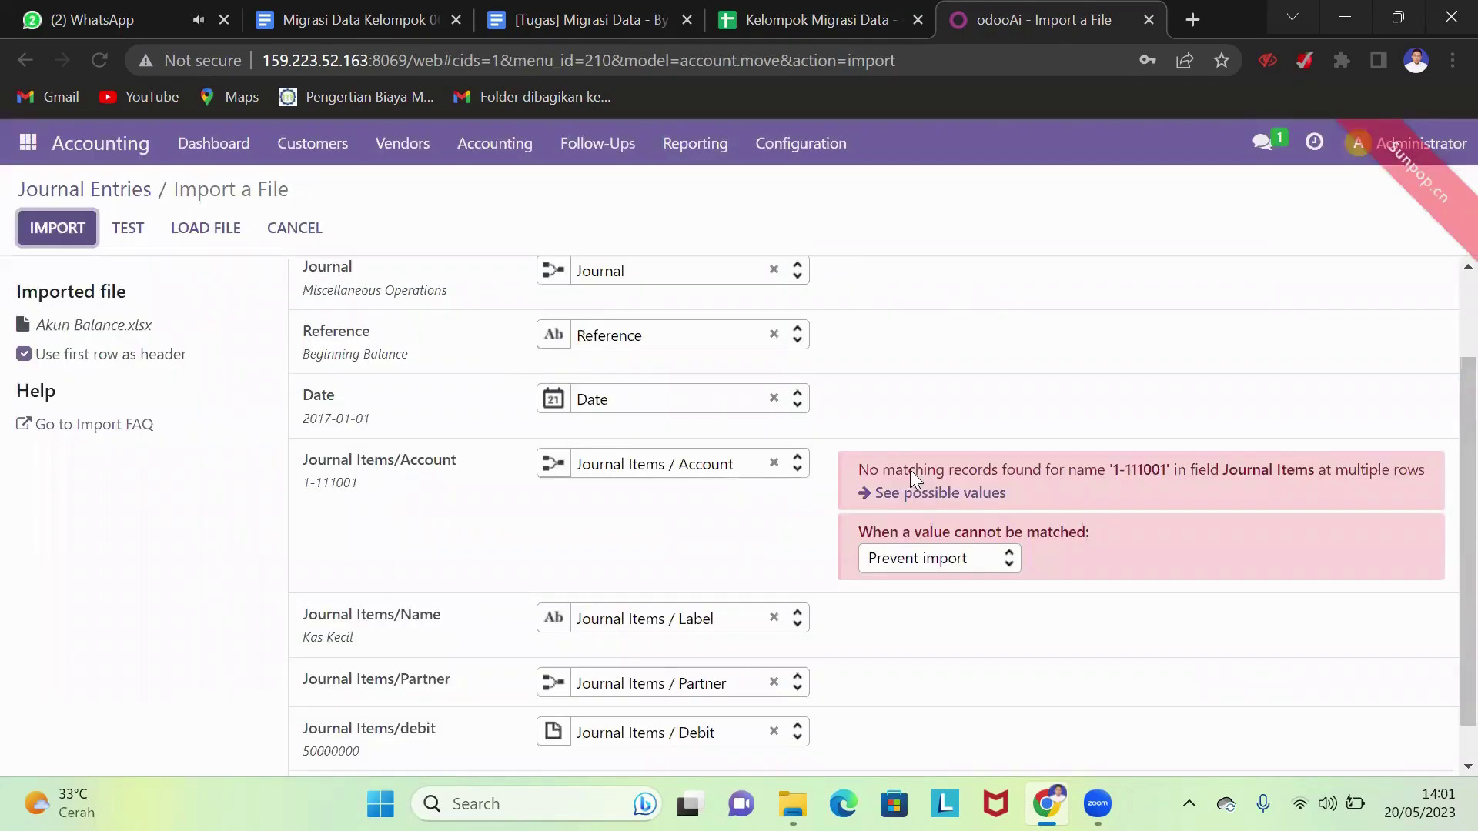
scroll(955, 500, up, 2)
scroll(888, 557, down, 3)
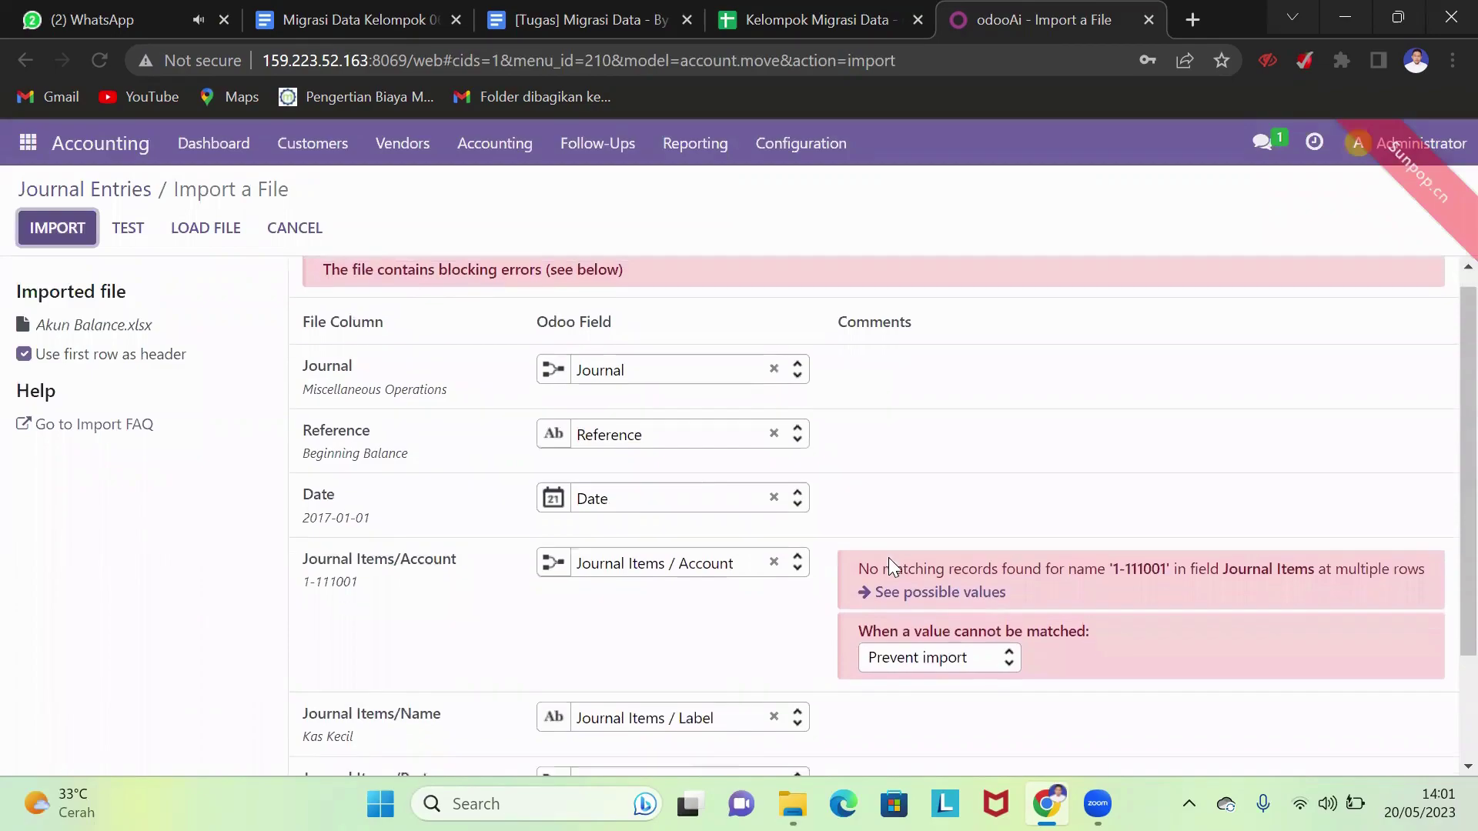
click(945, 528)
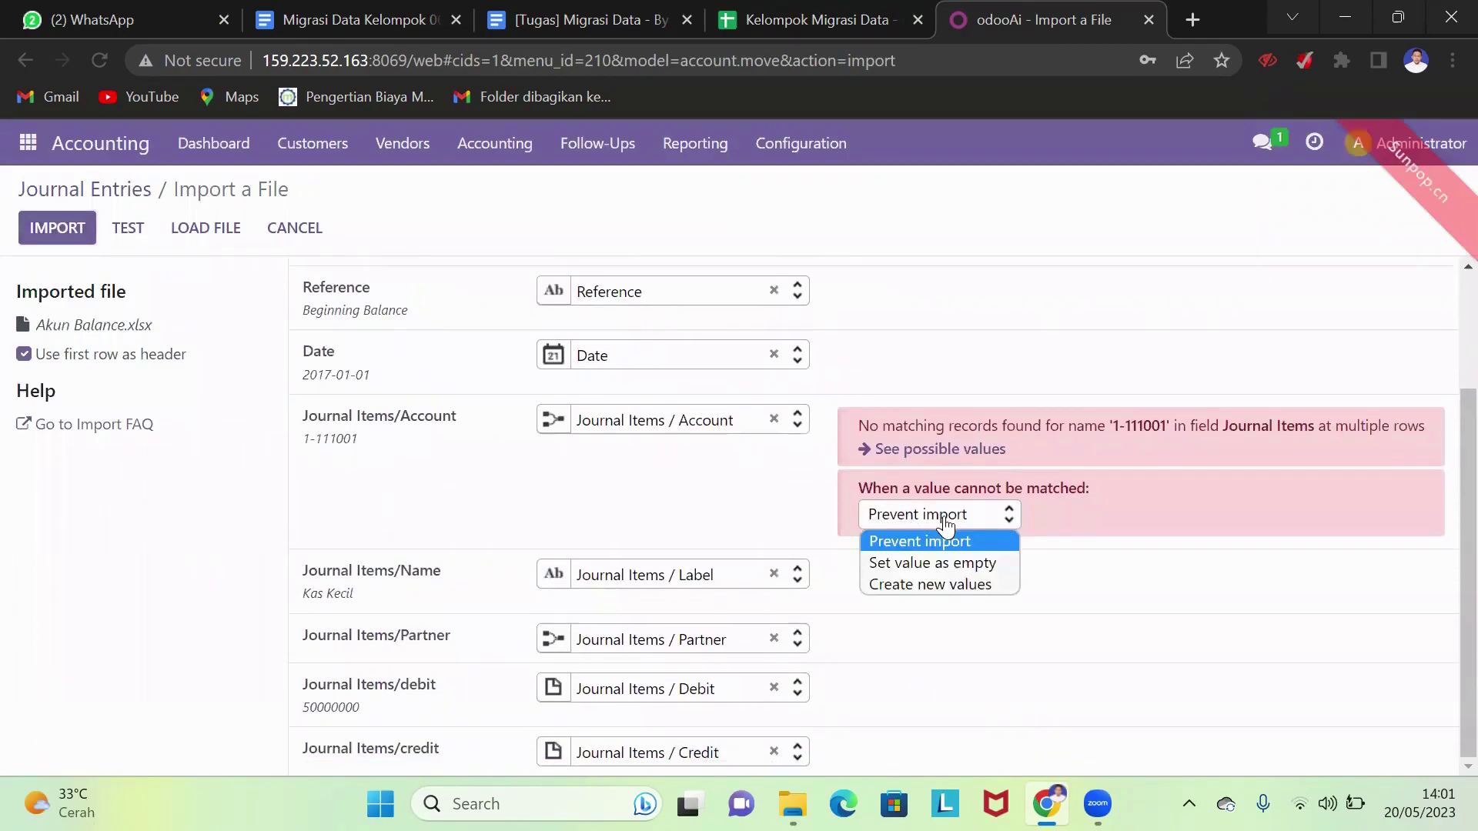
click(946, 539)
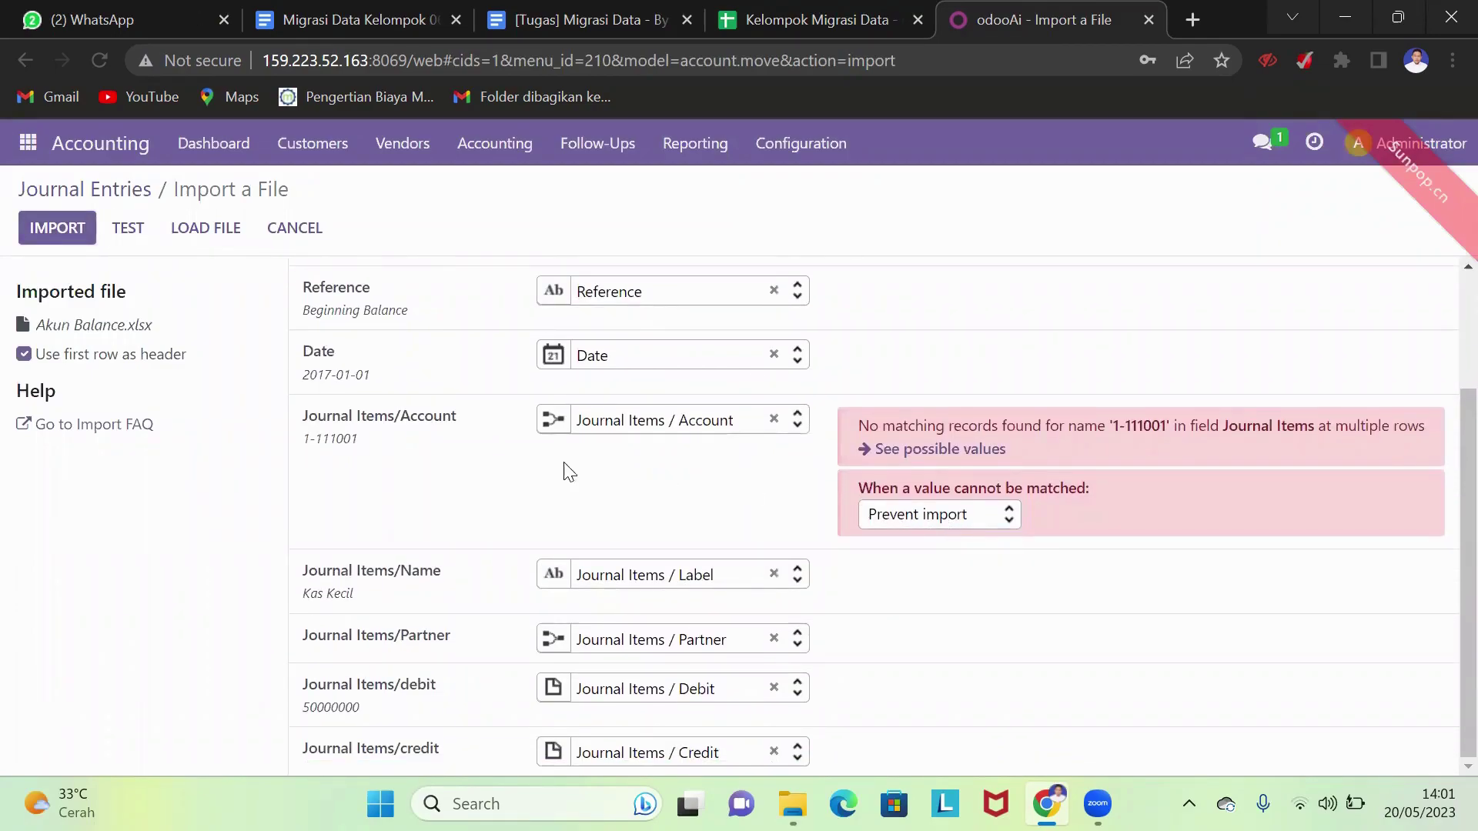
scroll(225, 373, up, 3)
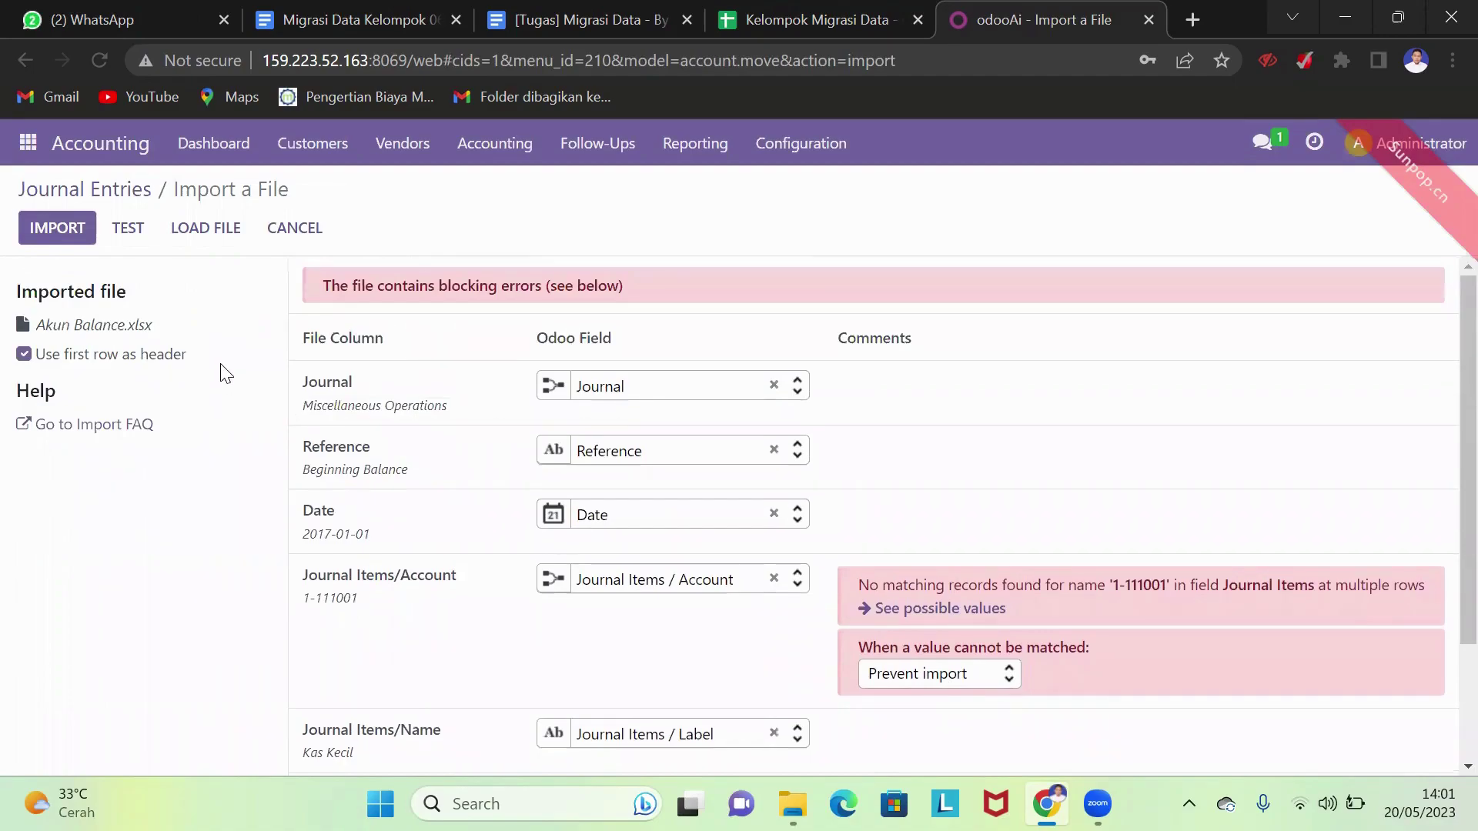
click(208, 233)
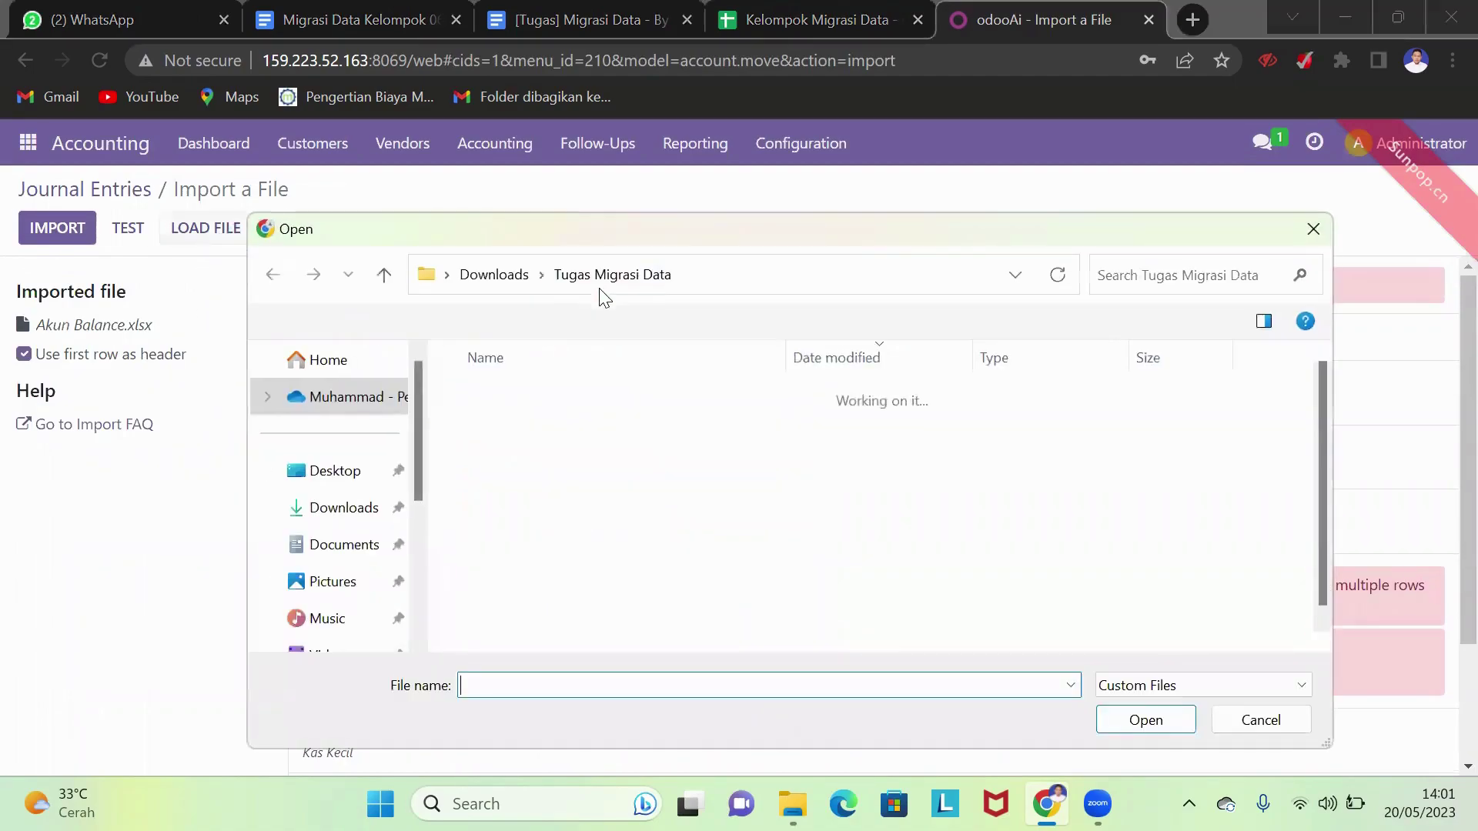
- Import Akun Balance from Downloads and remove the Posted filter to show the draft Beginning Balance entry
click(494, 275)
click(579, 433)
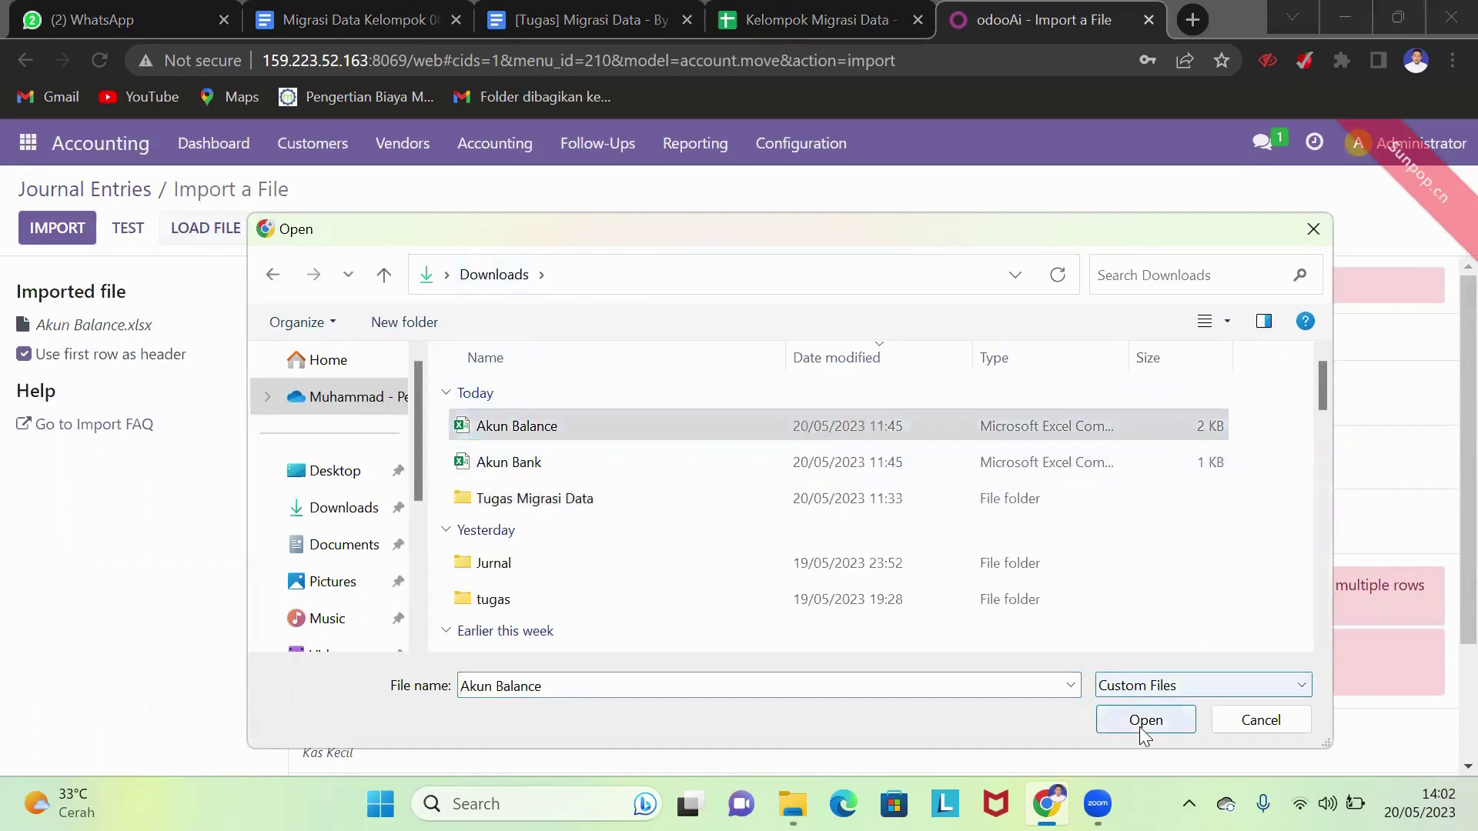
click(1145, 721)
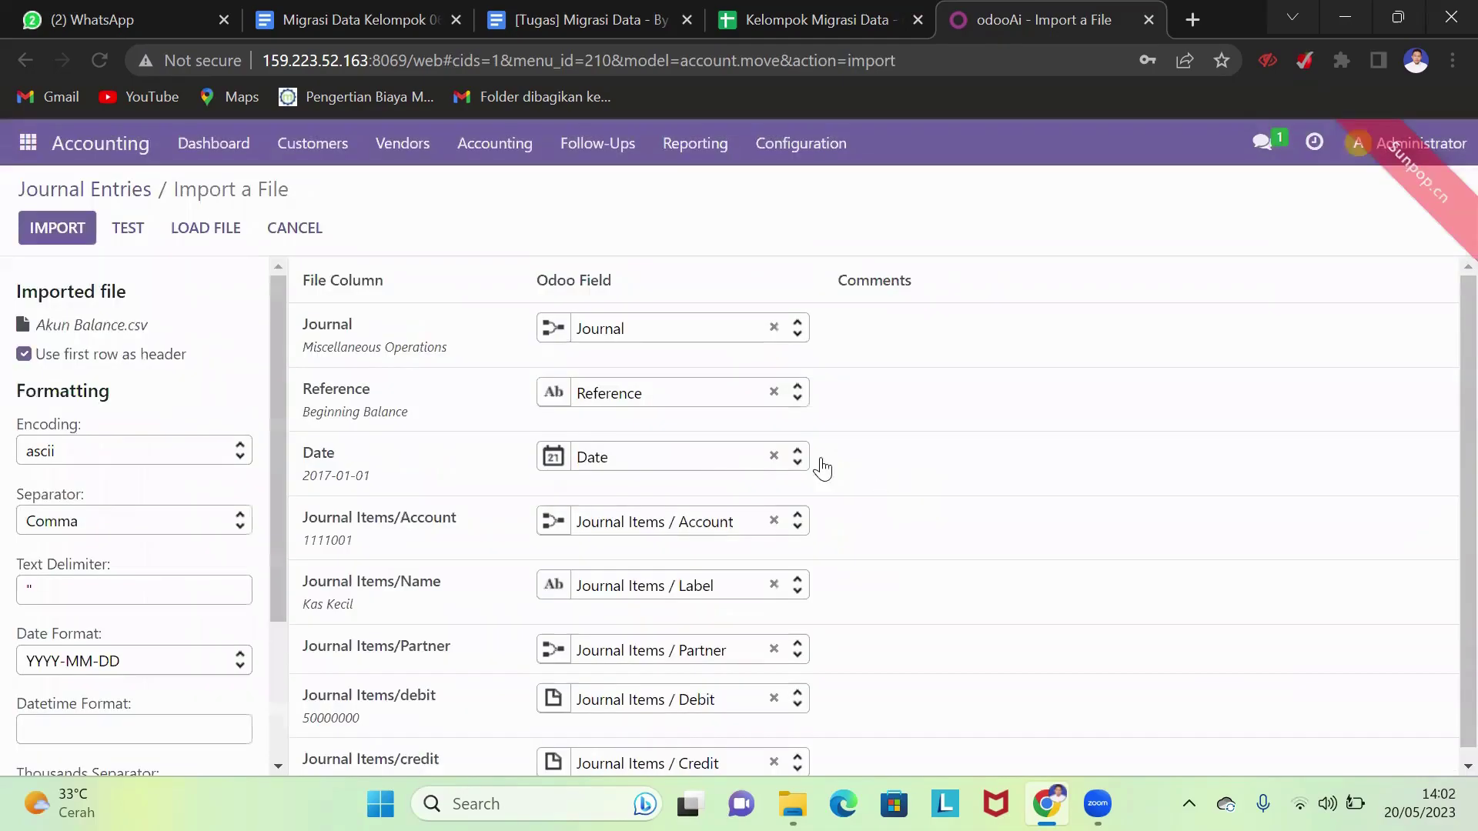
click(59, 229)
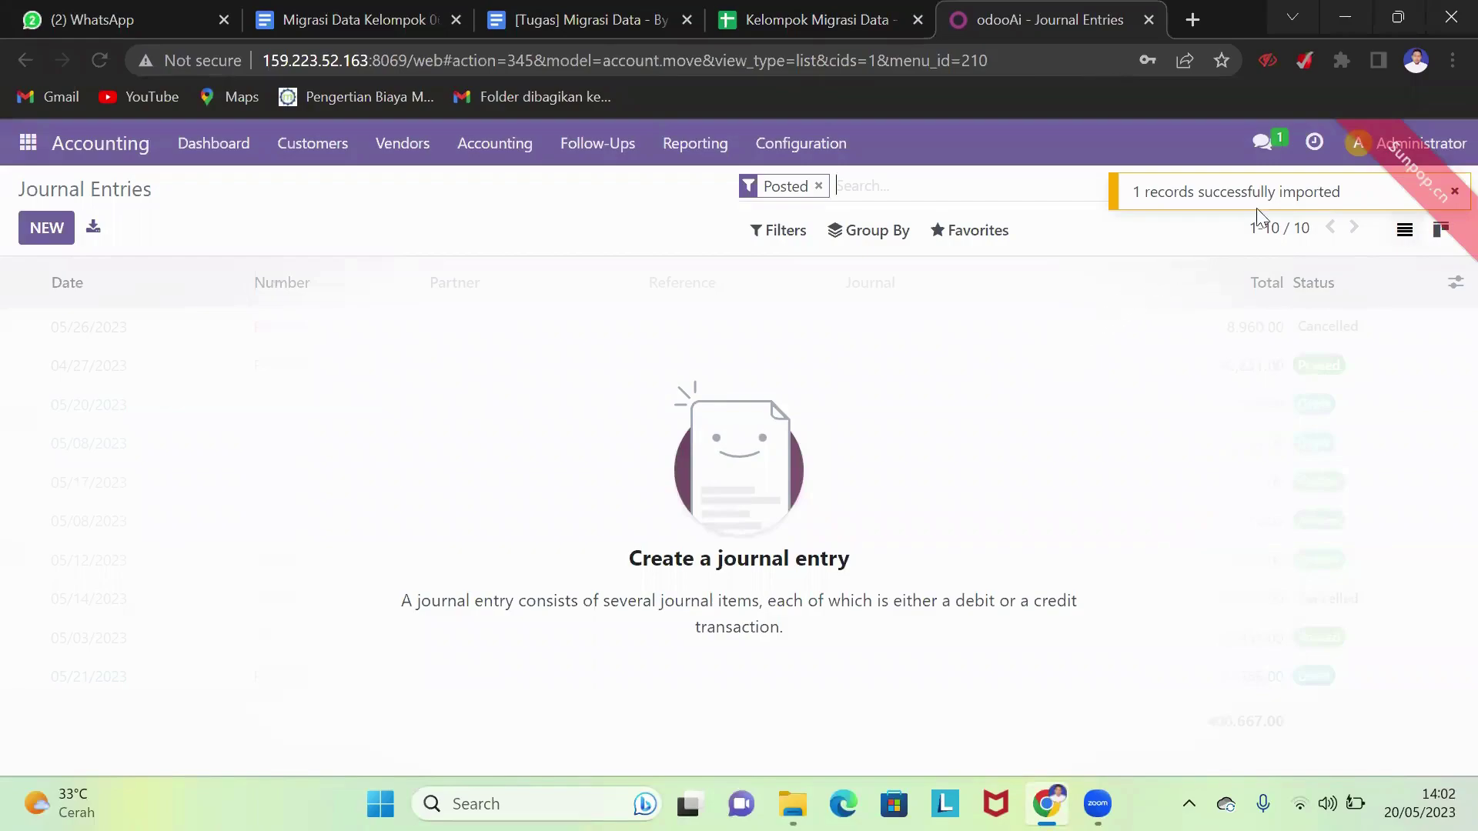
click(819, 187)
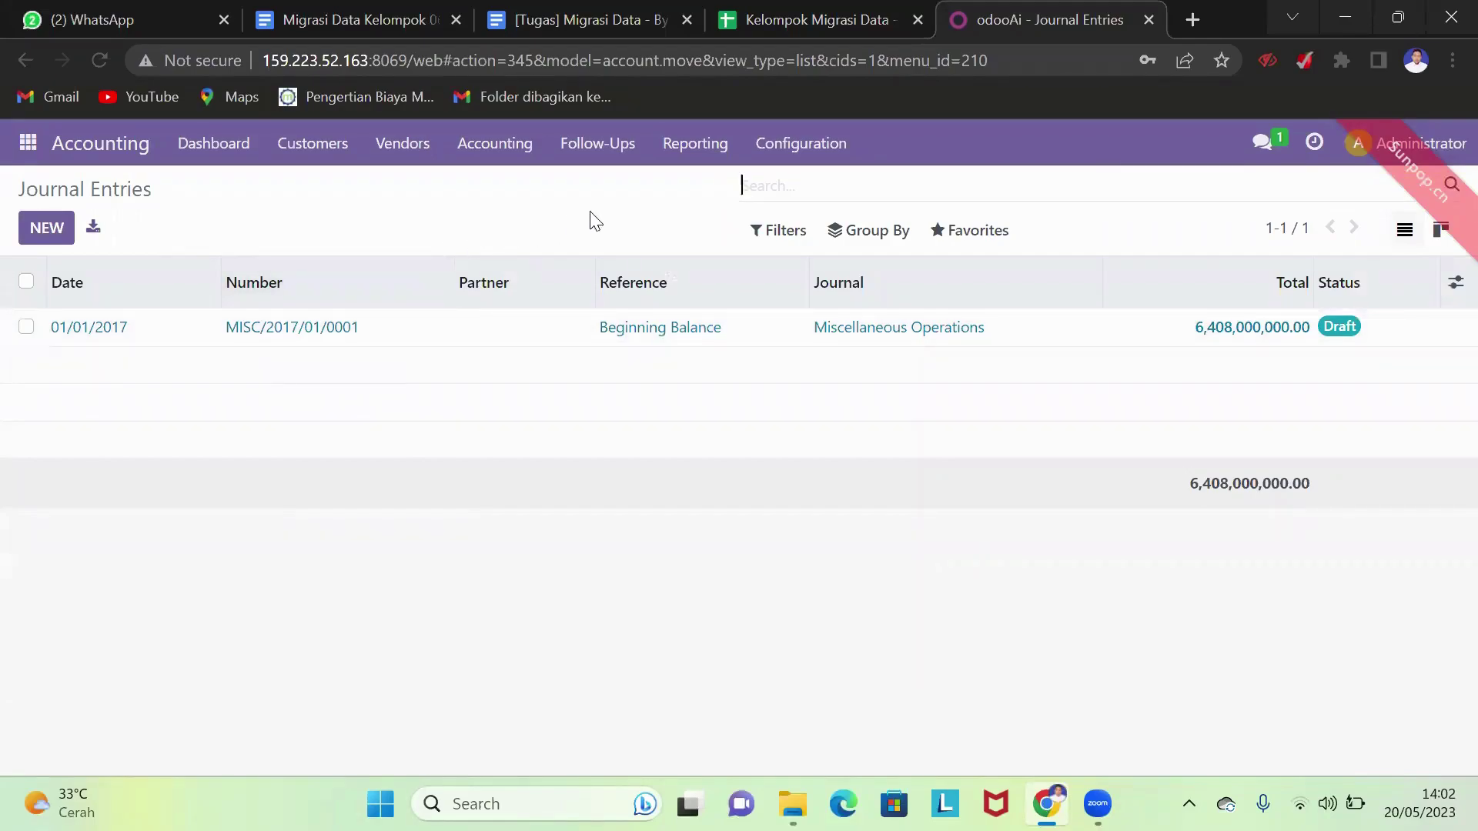
- Open the Accounting Taxes list and start a record import
click(815, 154)
click(848, 462)
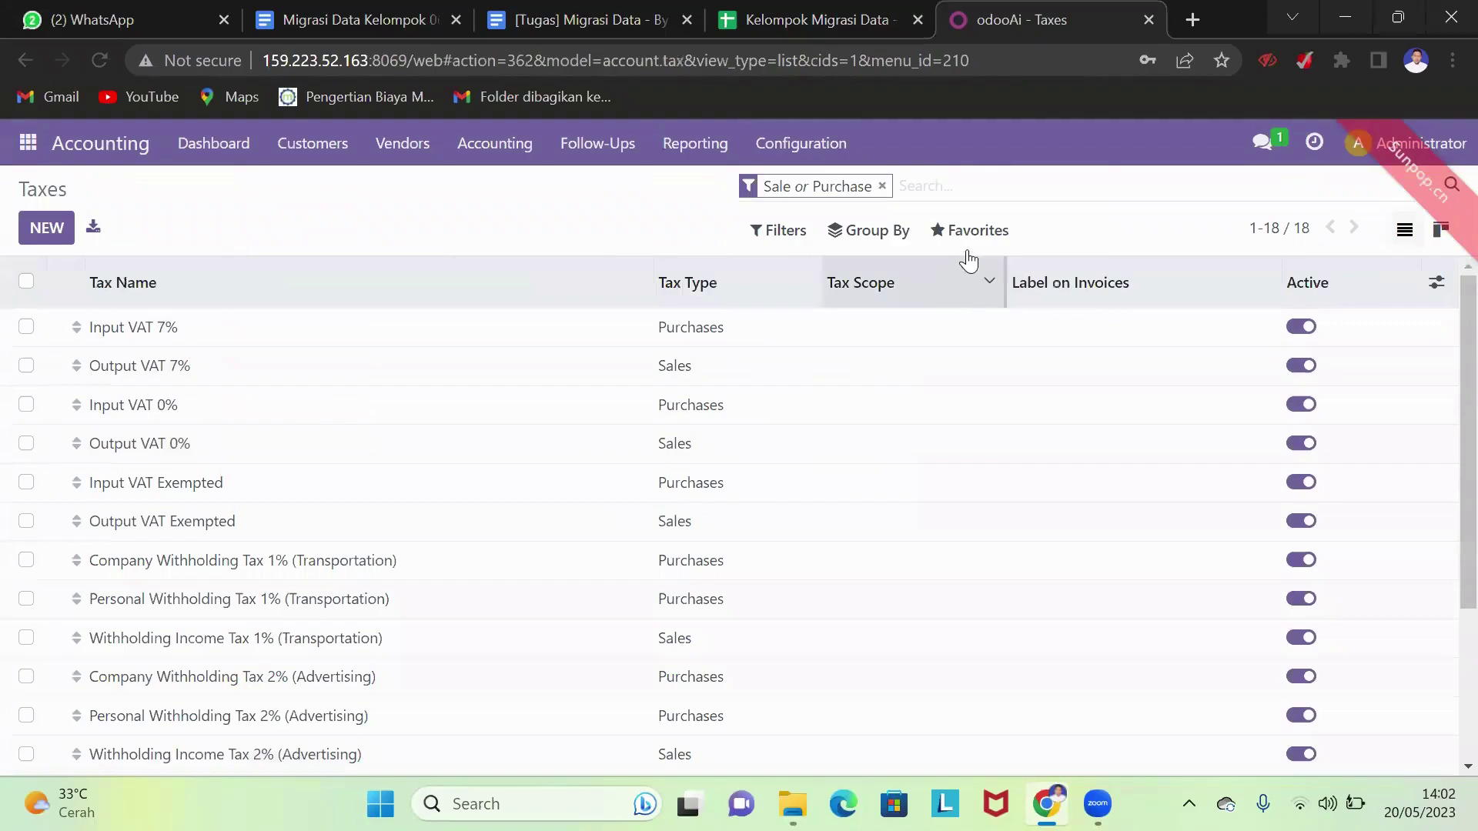
click(990, 235)
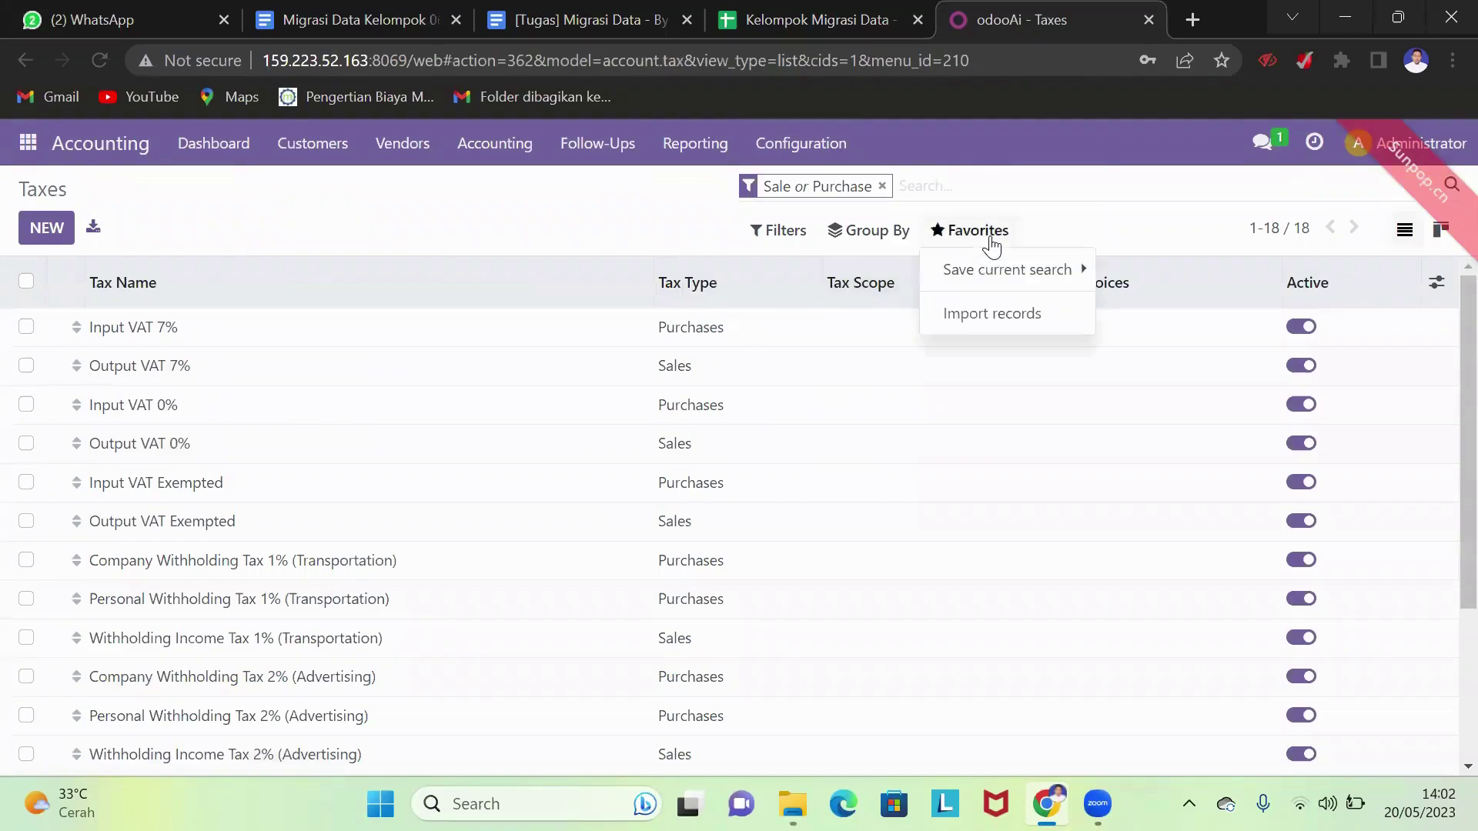
click(1000, 315)
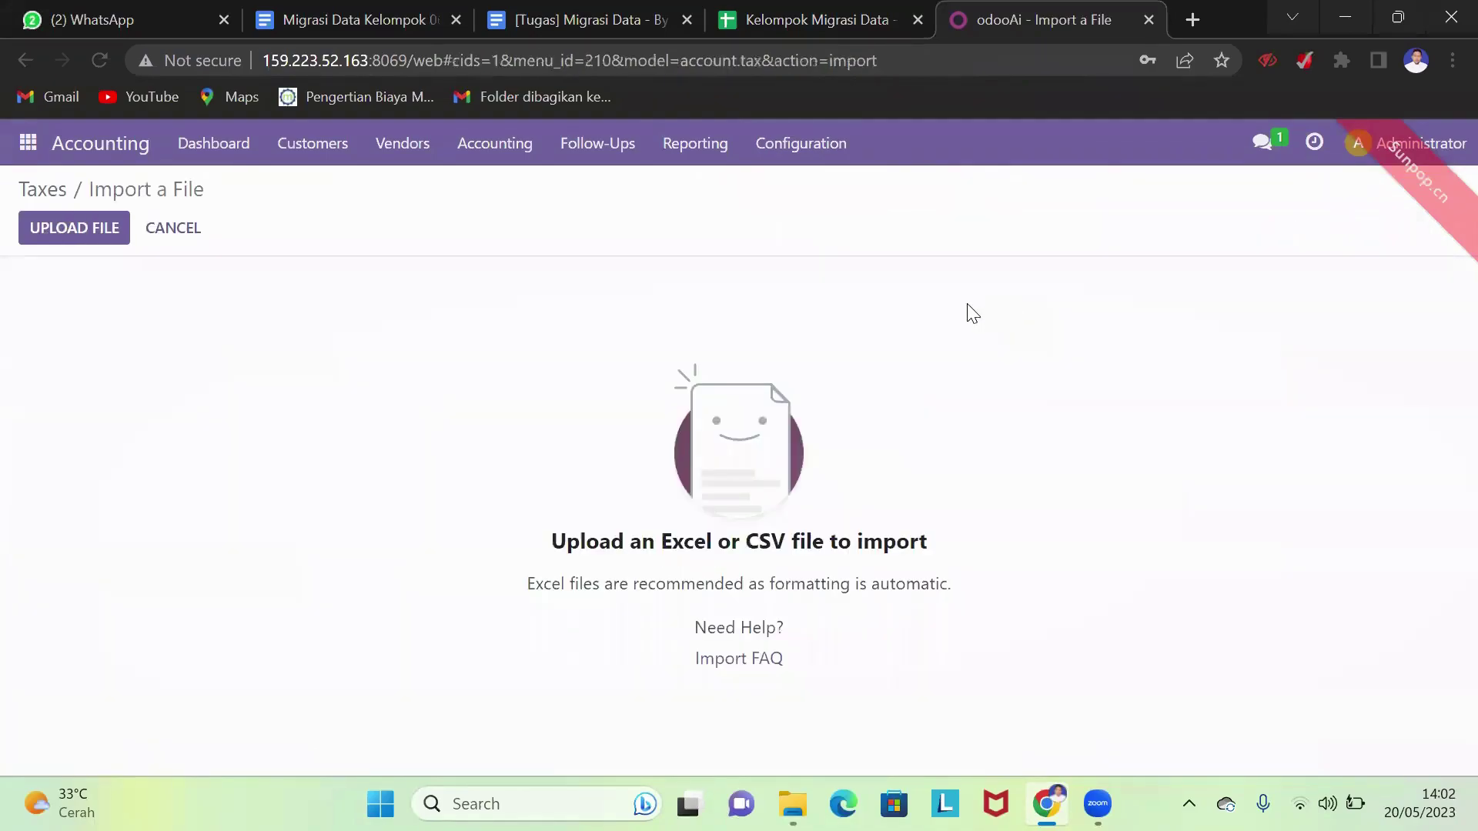
- Upload Pajak (TAXES).xlsx from Tugas Migrasi Data, test it, and import the six taxes
click(99, 238)
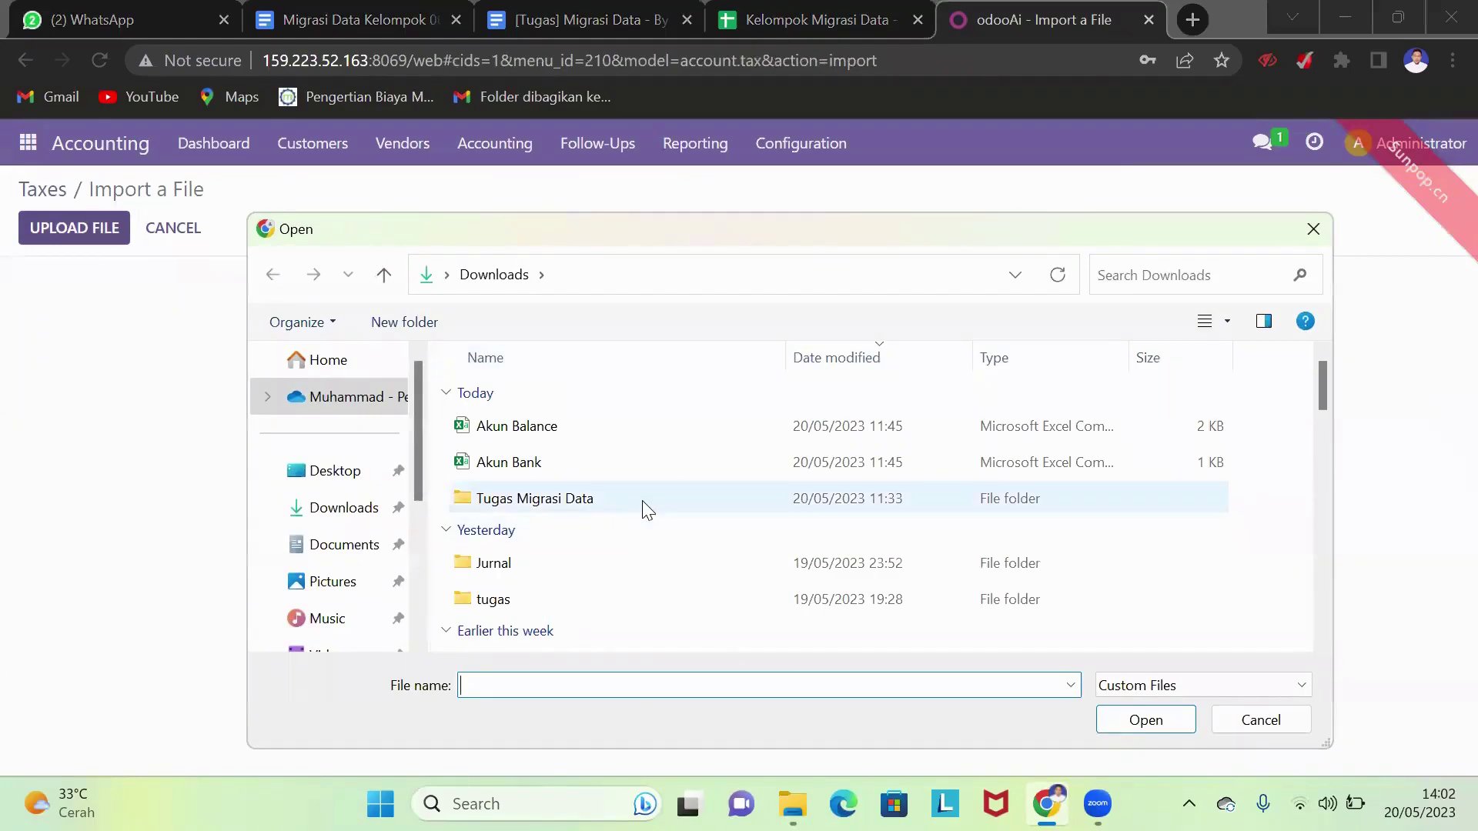
double_click(644, 501)
scroll(619, 508, down, 1)
click(617, 461)
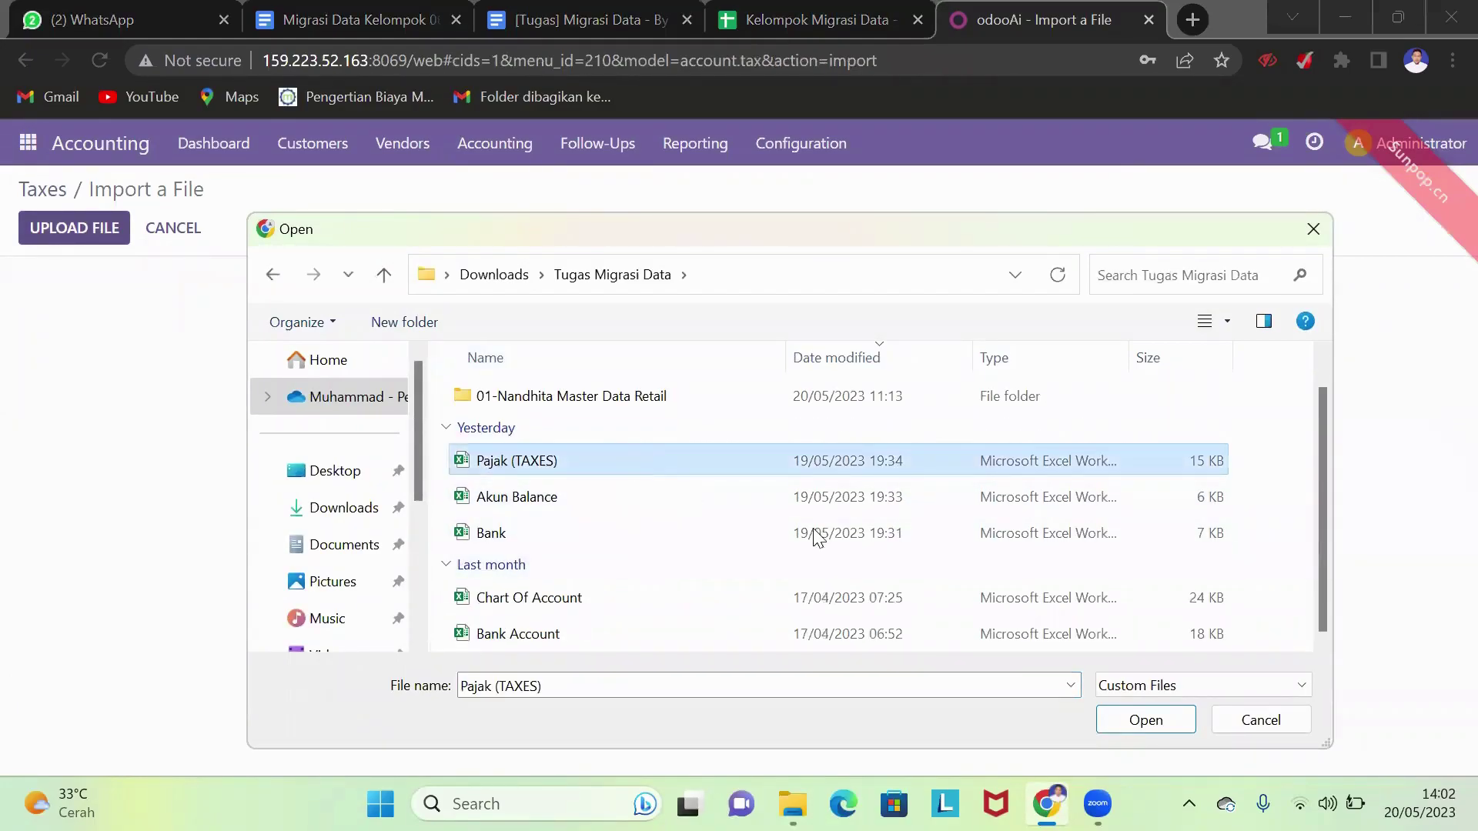
click(1147, 720)
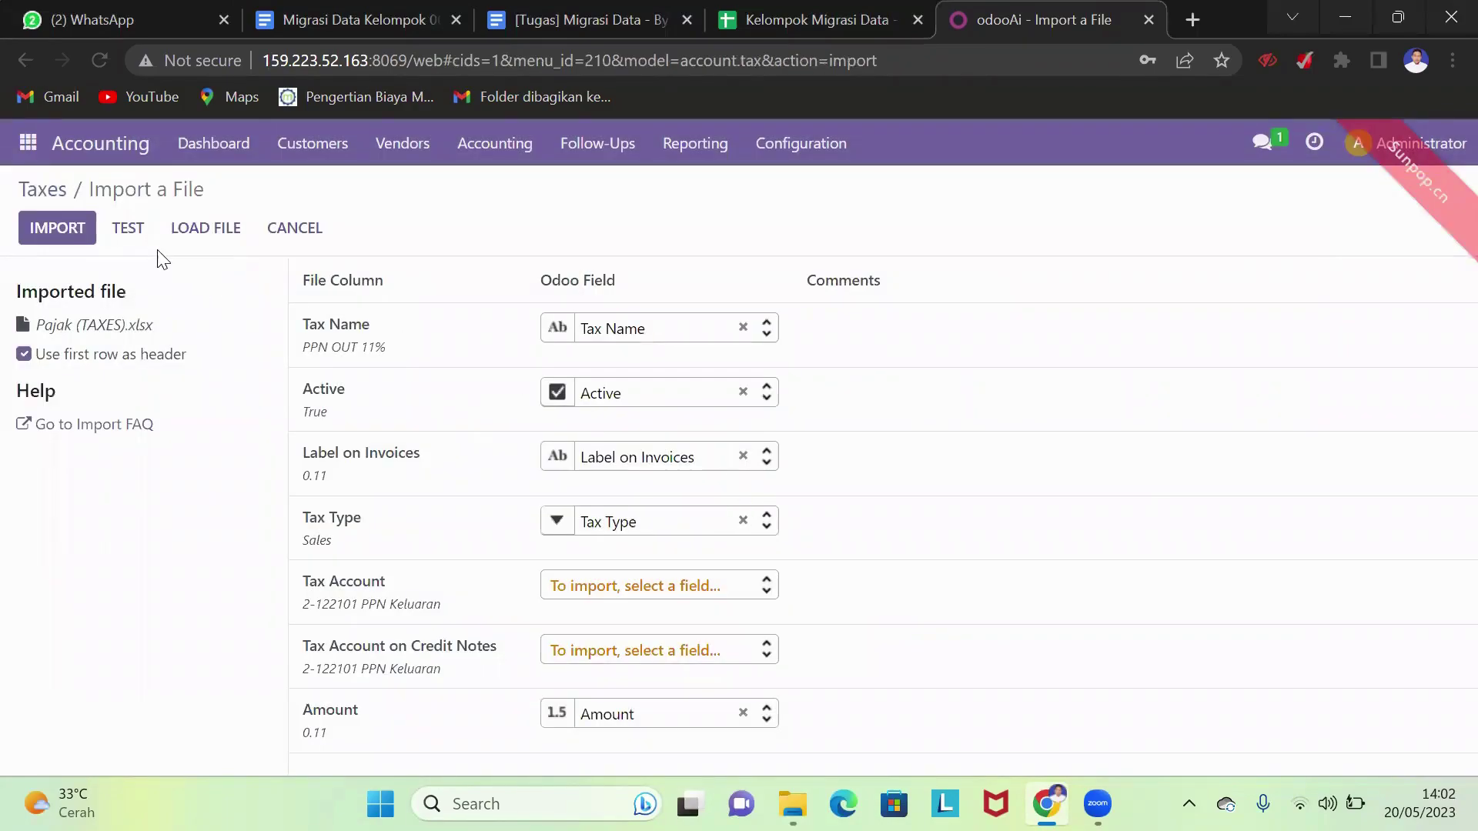
click(143, 239)
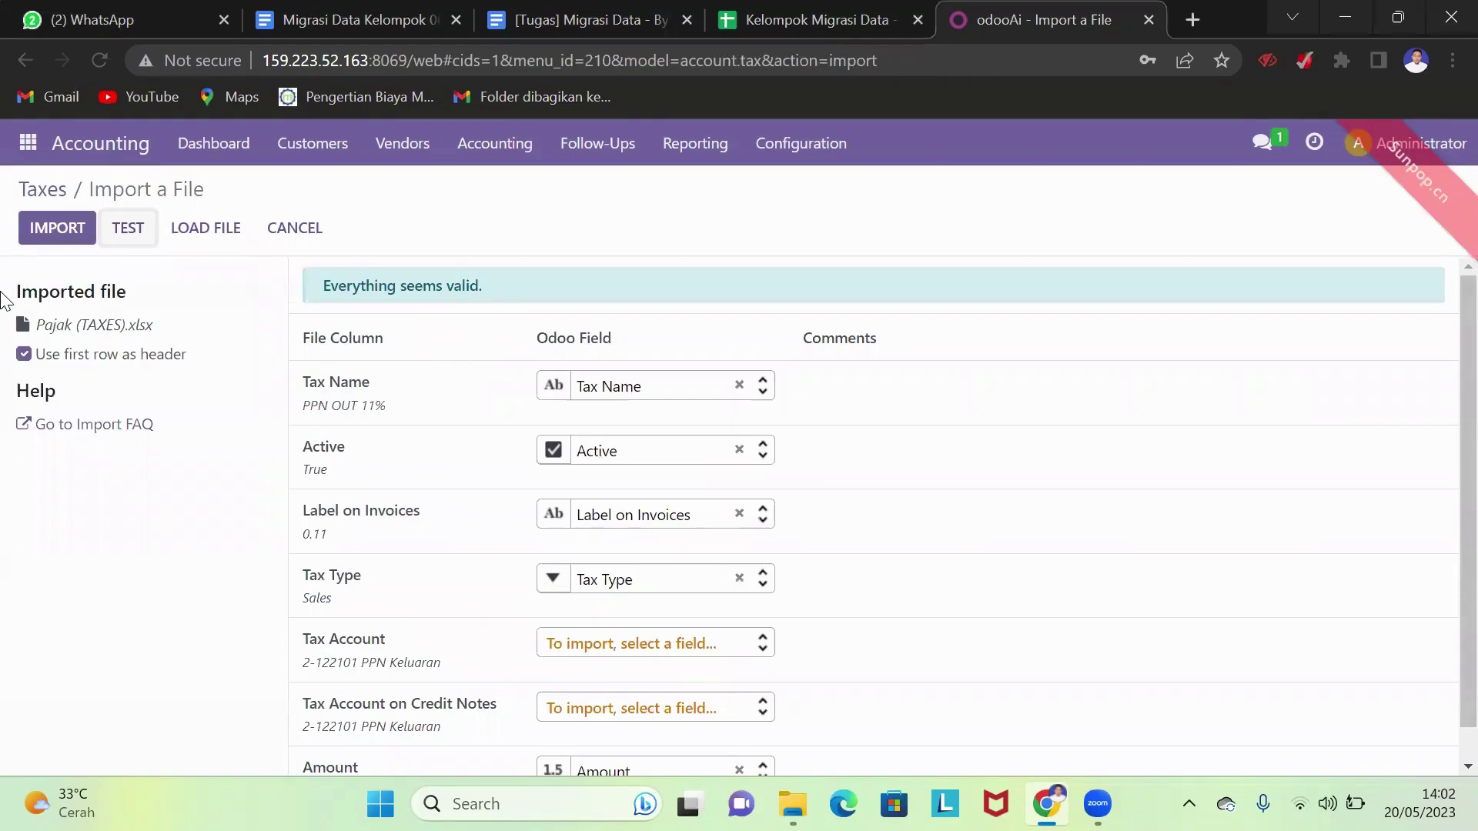
click(57, 228)
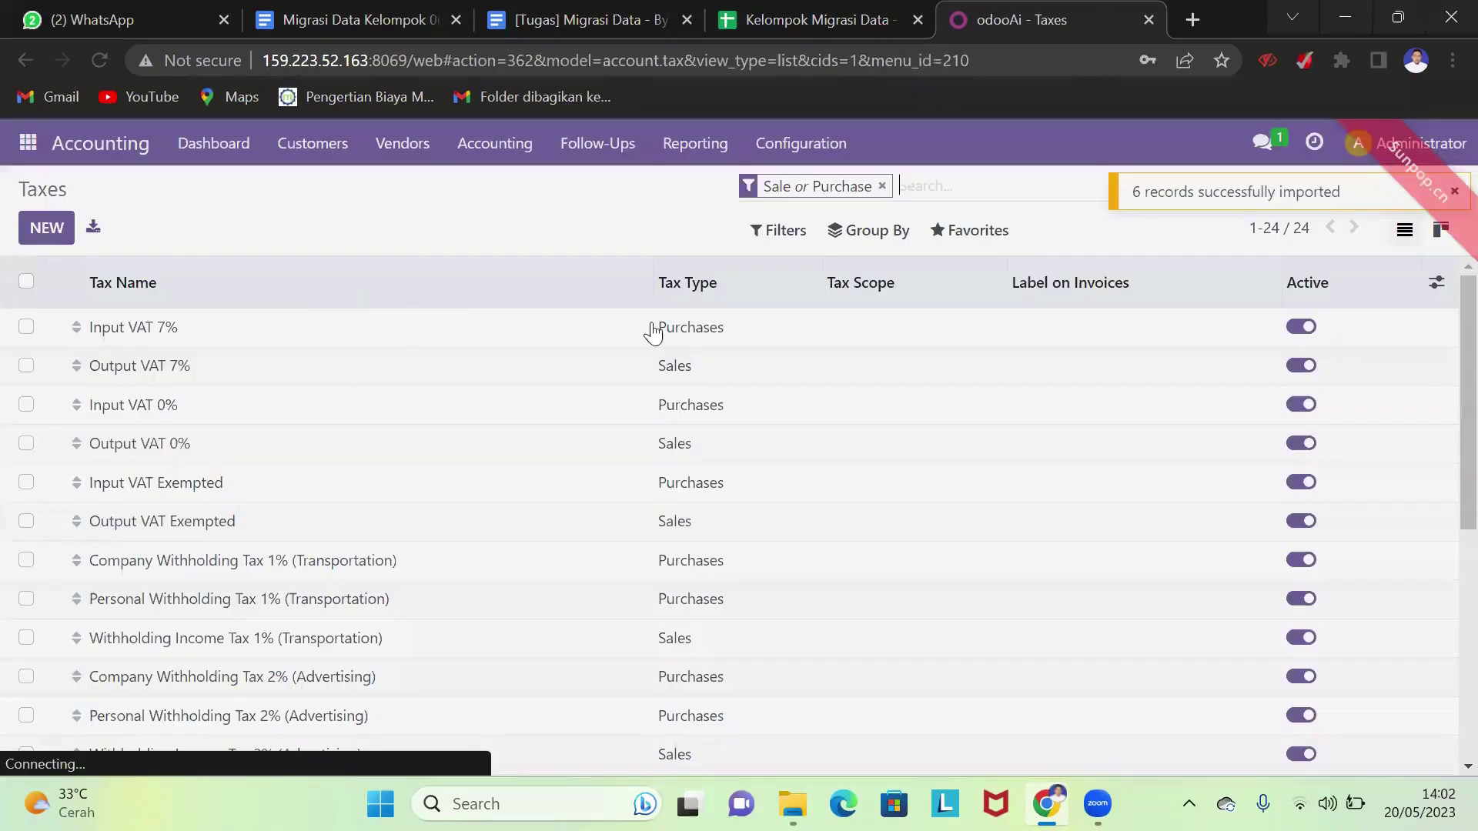